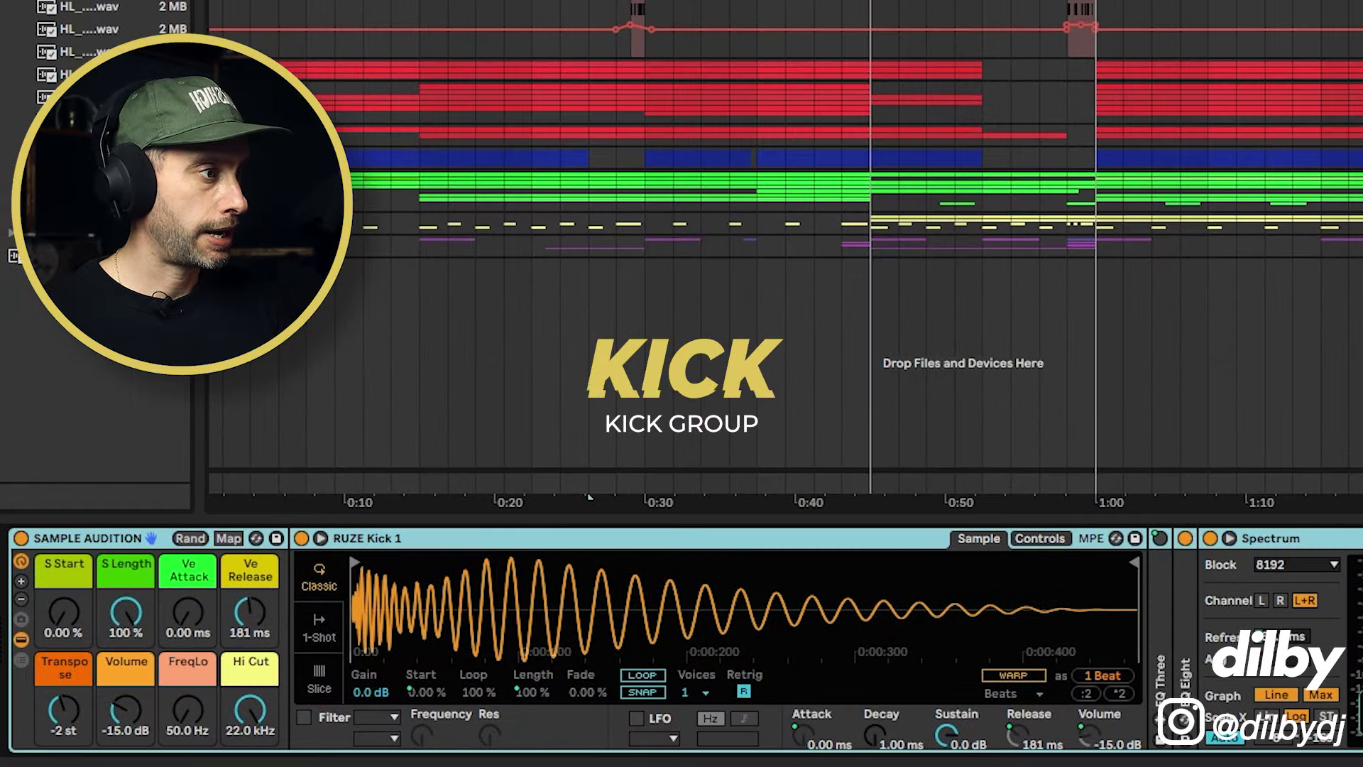
Fold the Kick track's Spectrum device and play the kick while watching its EQ Eight curve
double_click(1271, 538)
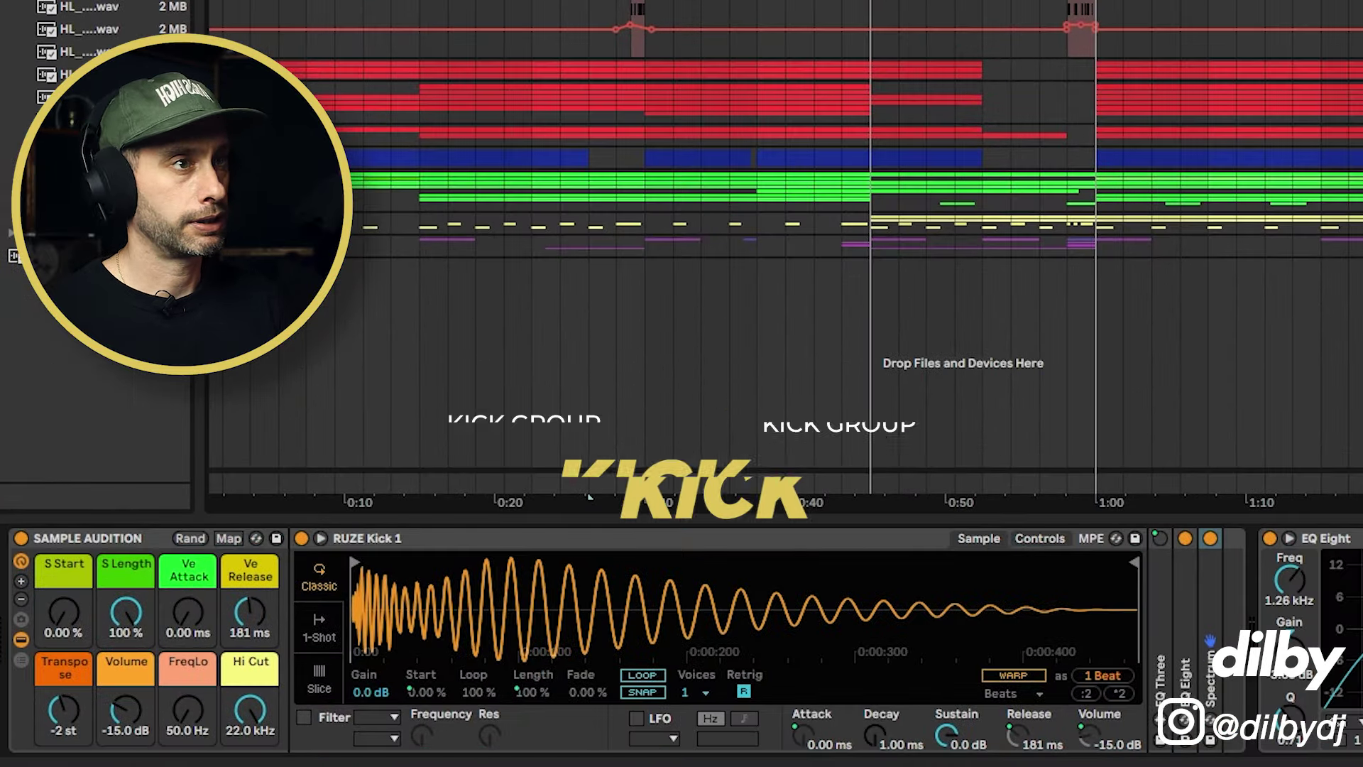
key("space")
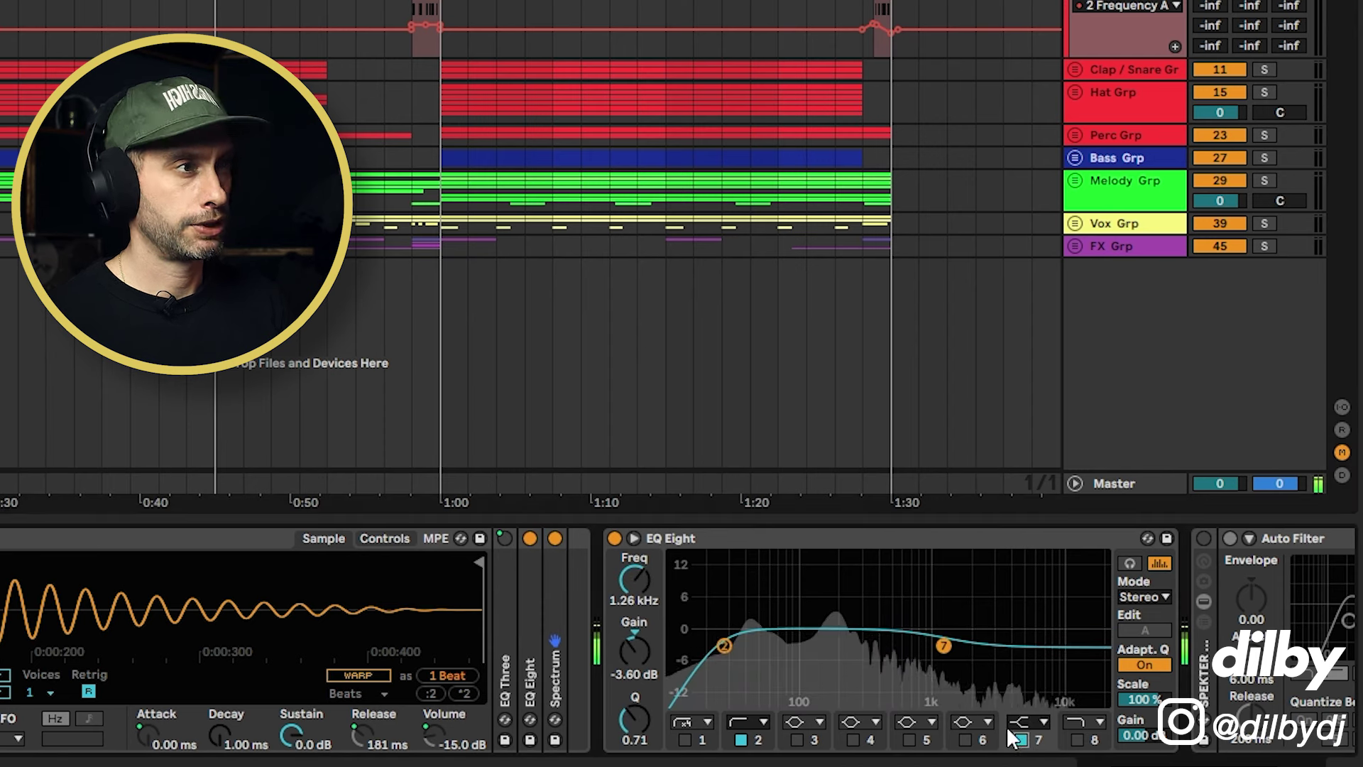
scroll(531, 284, "down", 2)
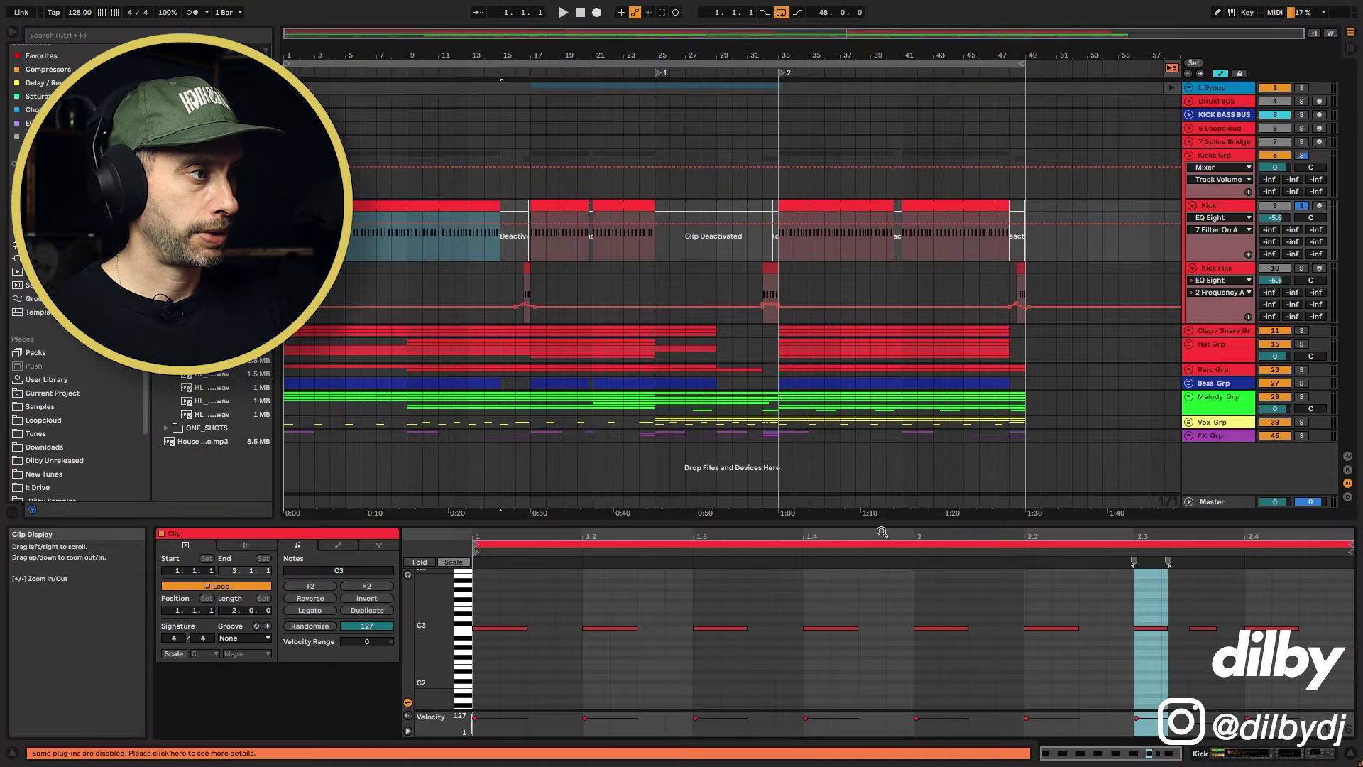
Enlarge the kick clip's note lanes and select the two short C3 notes between 2.3.1 and 2.3.4
double_click(435, 622)
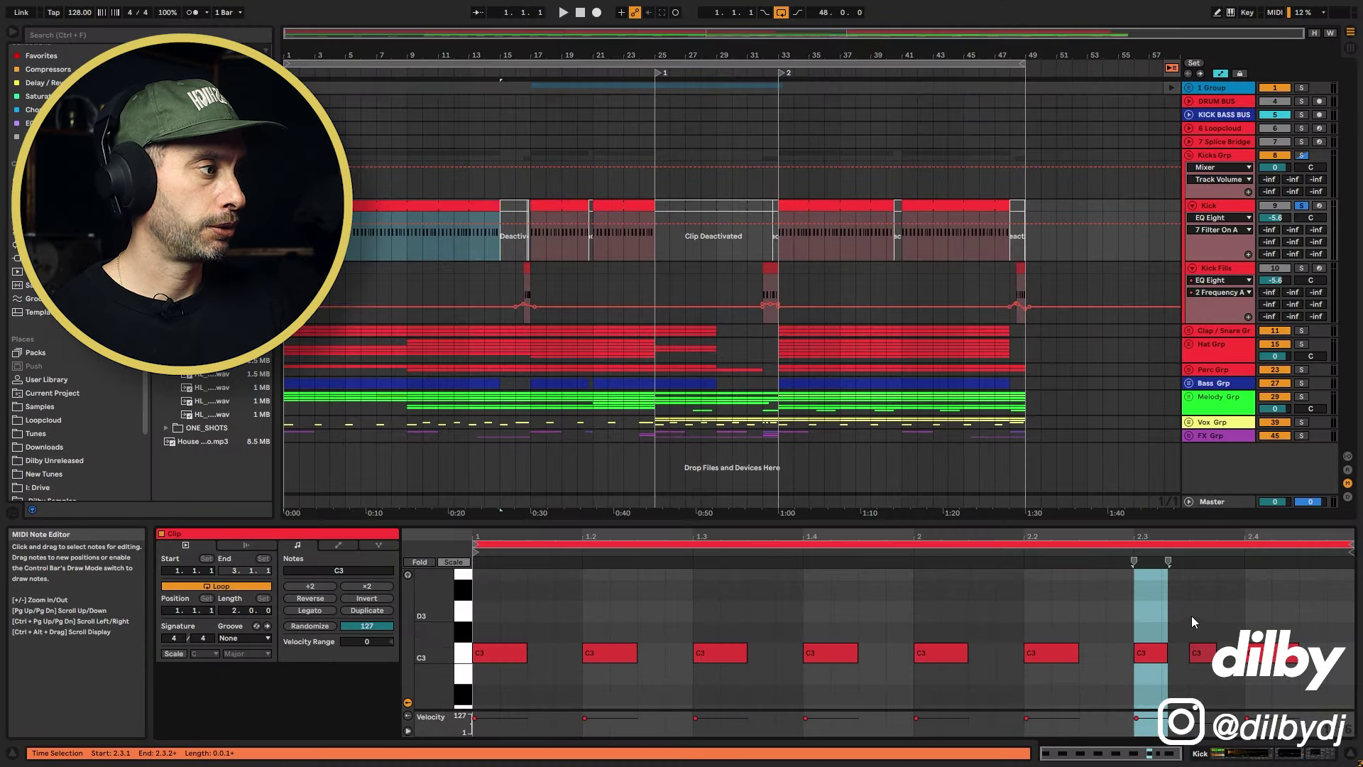
left_click(1131, 639)
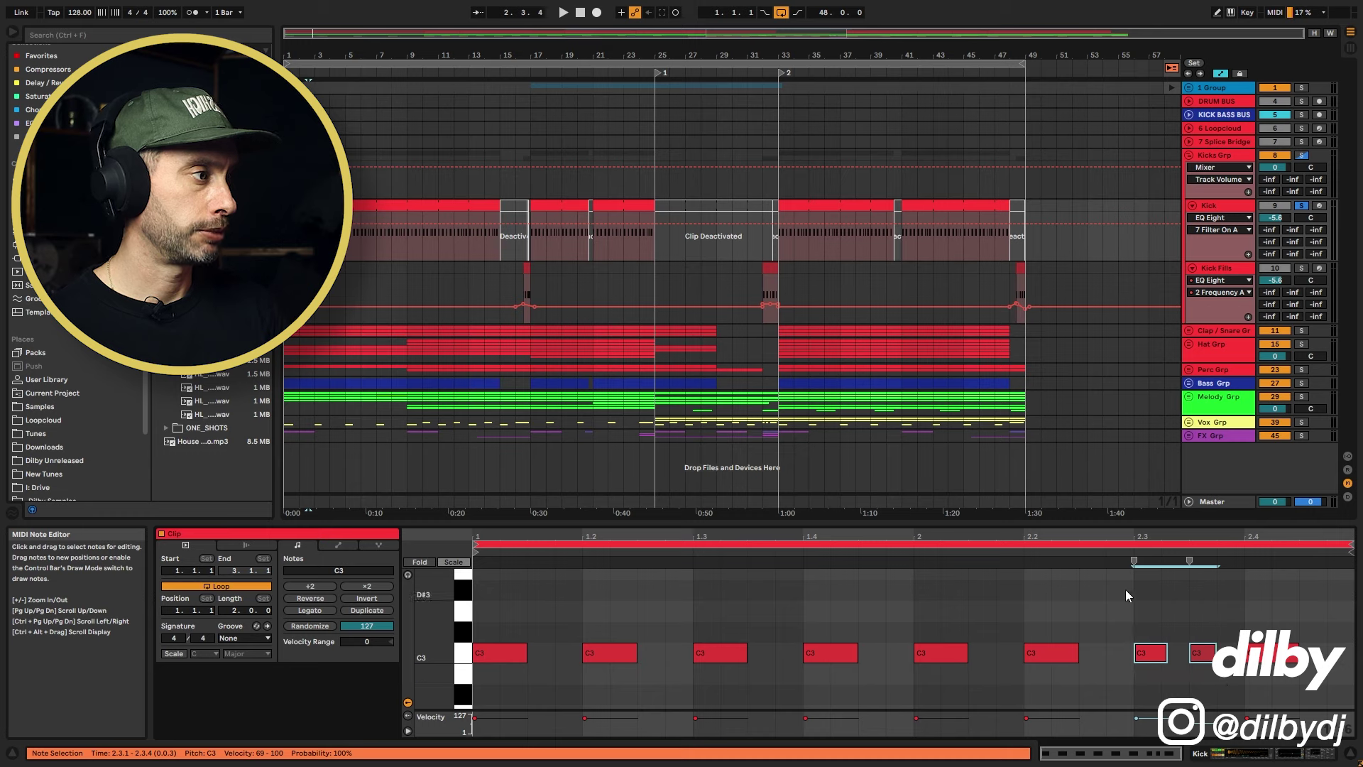
mouse_move(1126, 589)
left_mouse_down()
mouse_move(1166, 690)
mouse_move(1220, 689)
left_mouse_up()
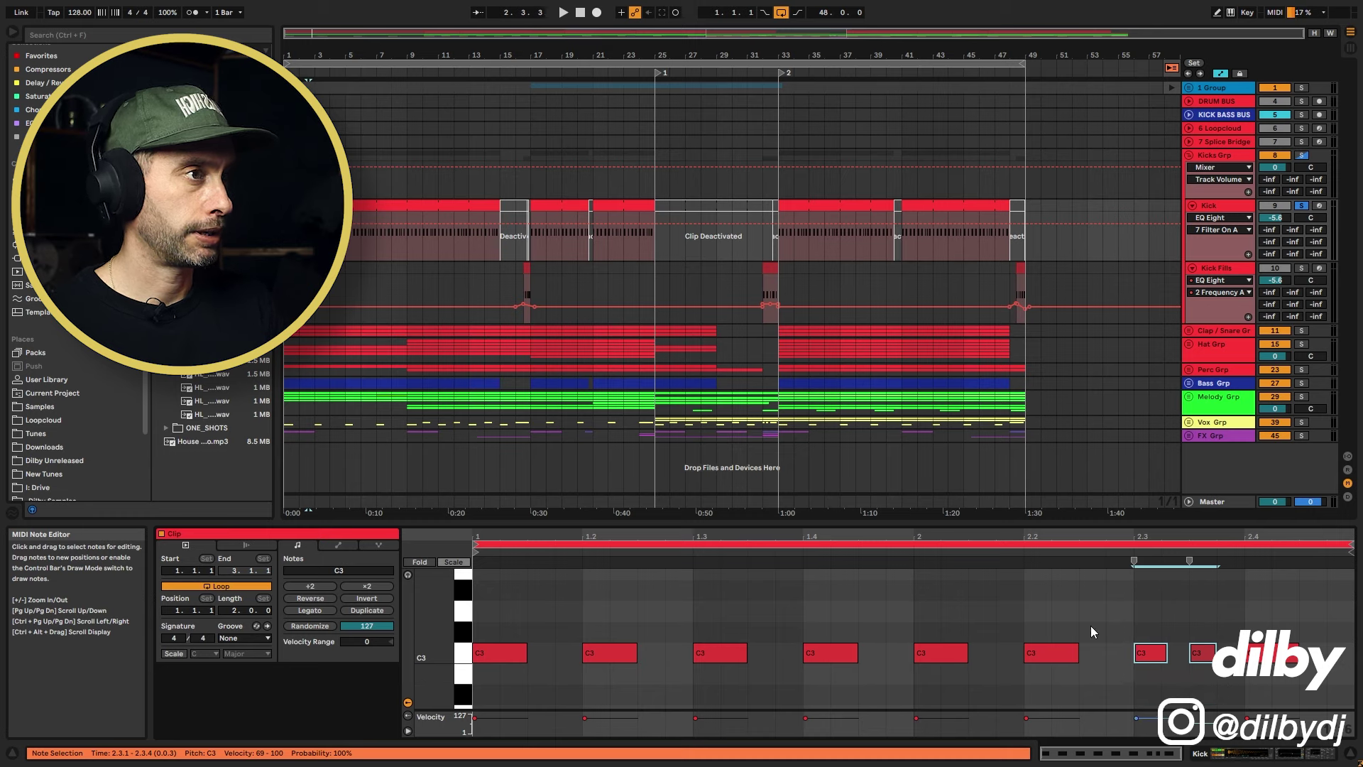
Play the kick pattern from bar 9 and examine the two short C3 notes just before beat 2.4
left_click(408, 237)
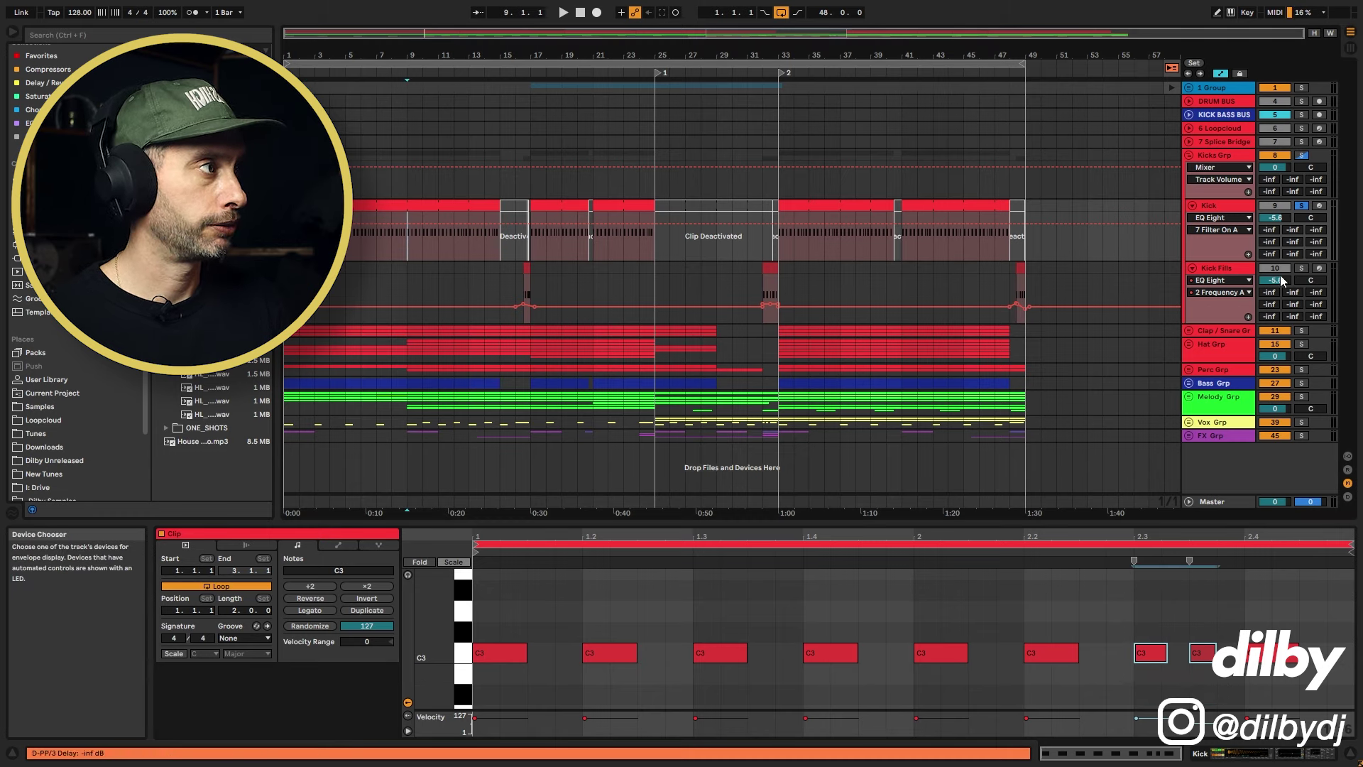
key("space")
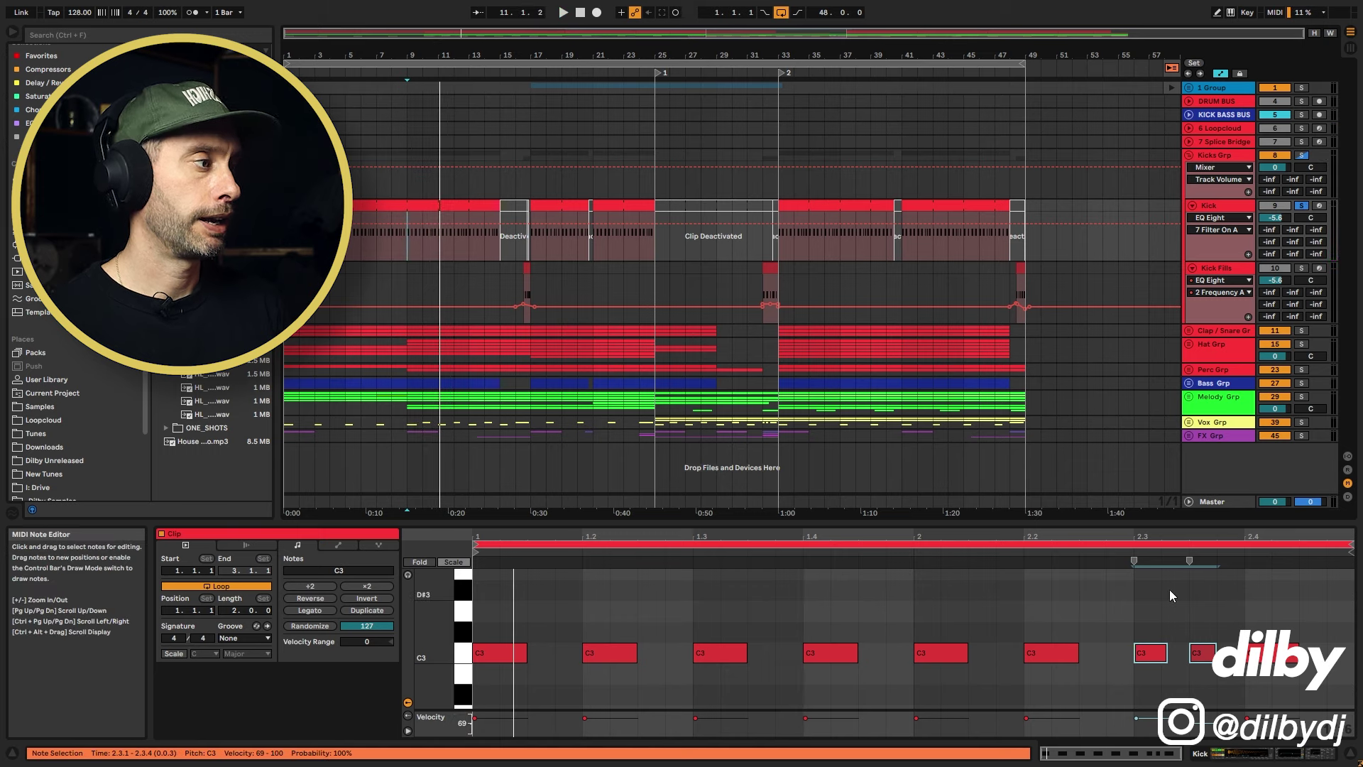
key("space")
left_click(1202, 653)
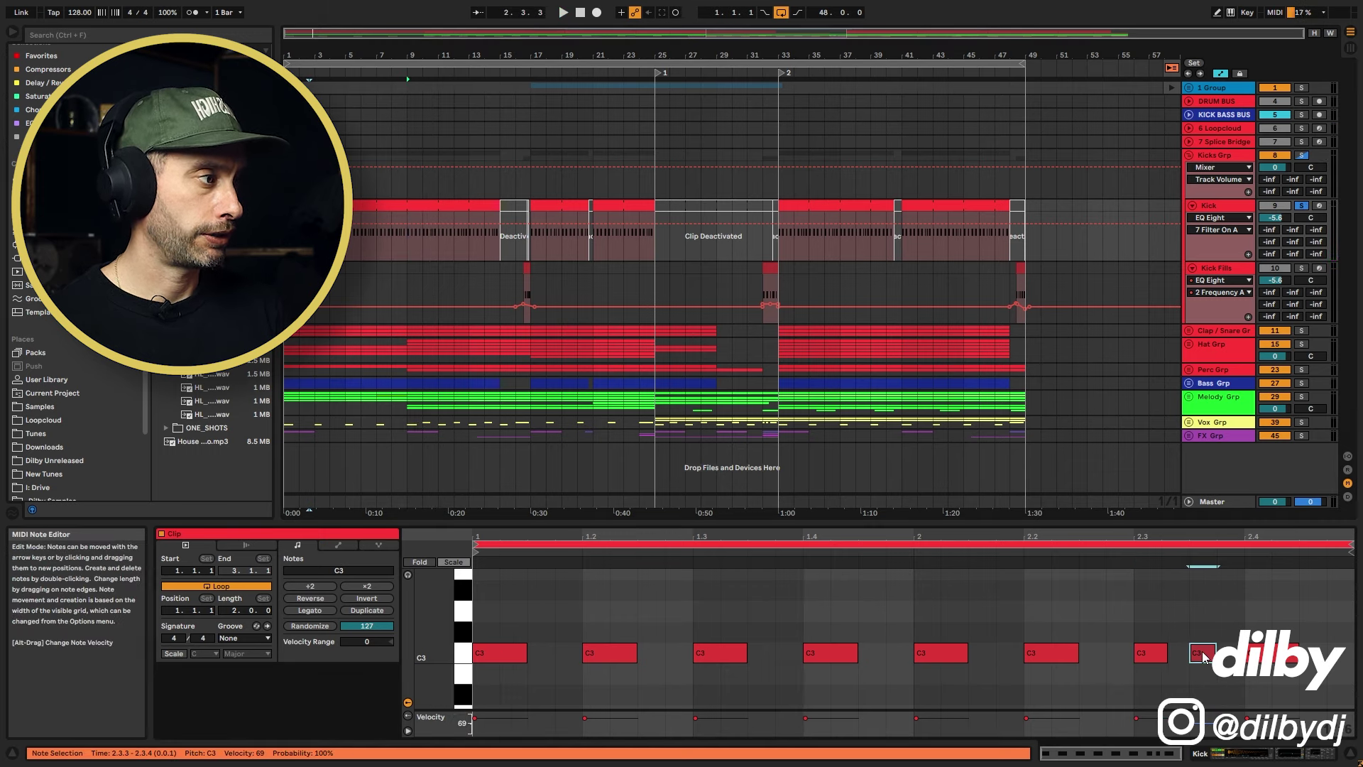
left_click_drag(1129, 623, 1229, 665)
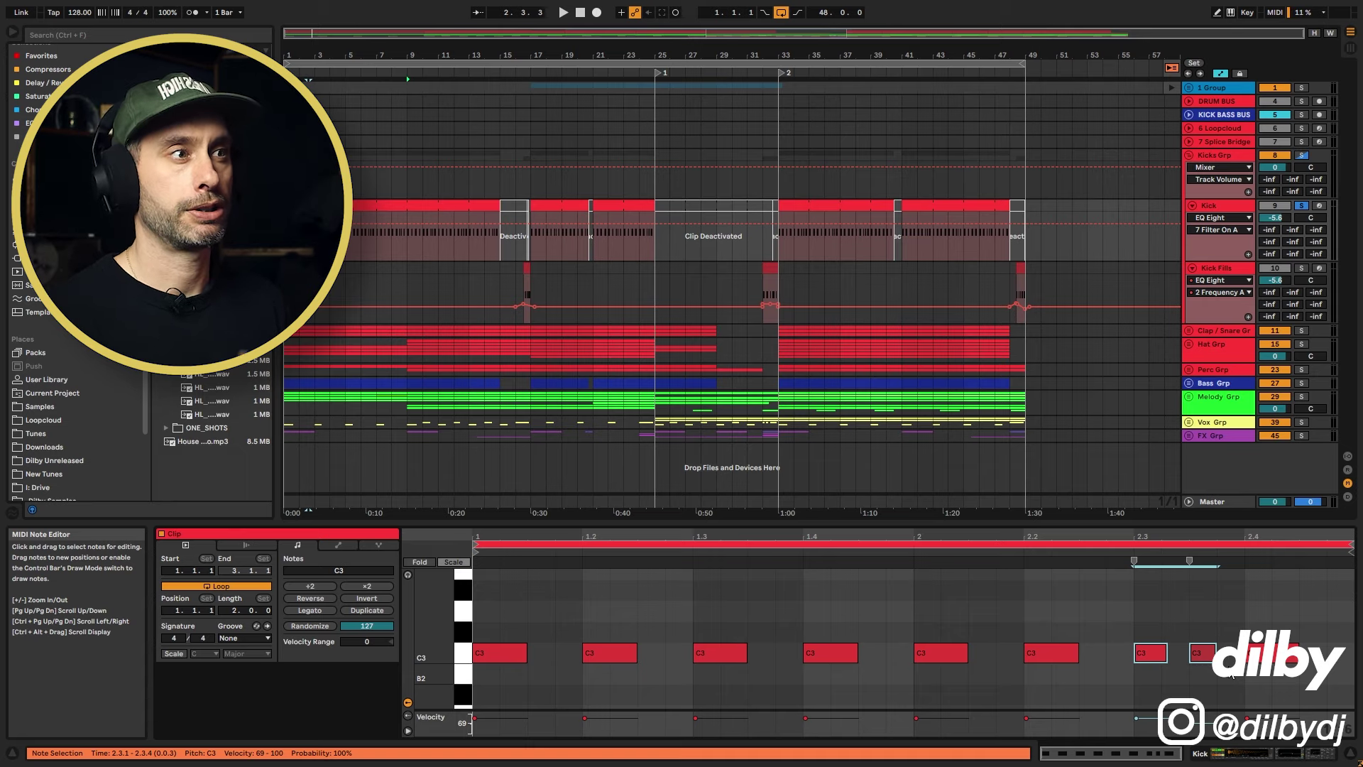
Select the Kick Fills clip before bar 17, solo the Kick Fills track alone and play the fill
left_click(1239, 270)
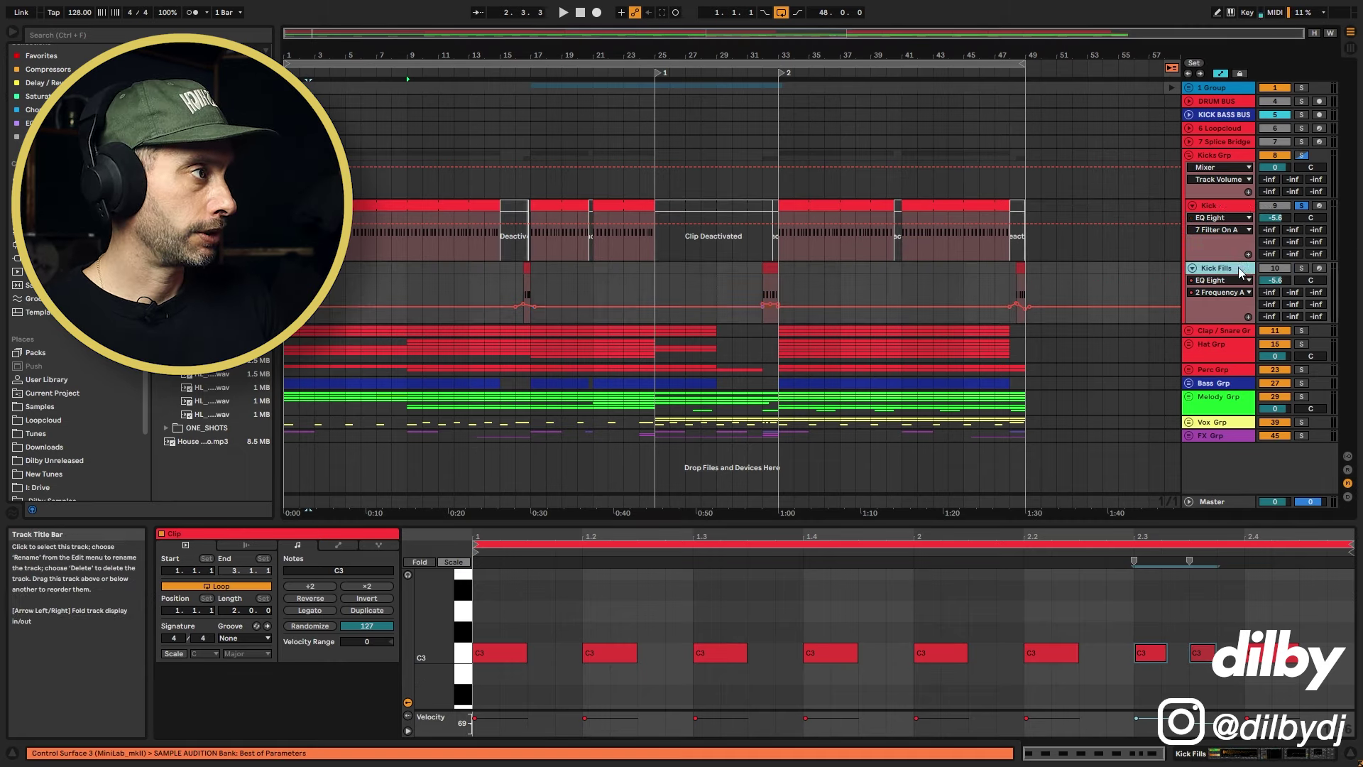
left_click(526, 268)
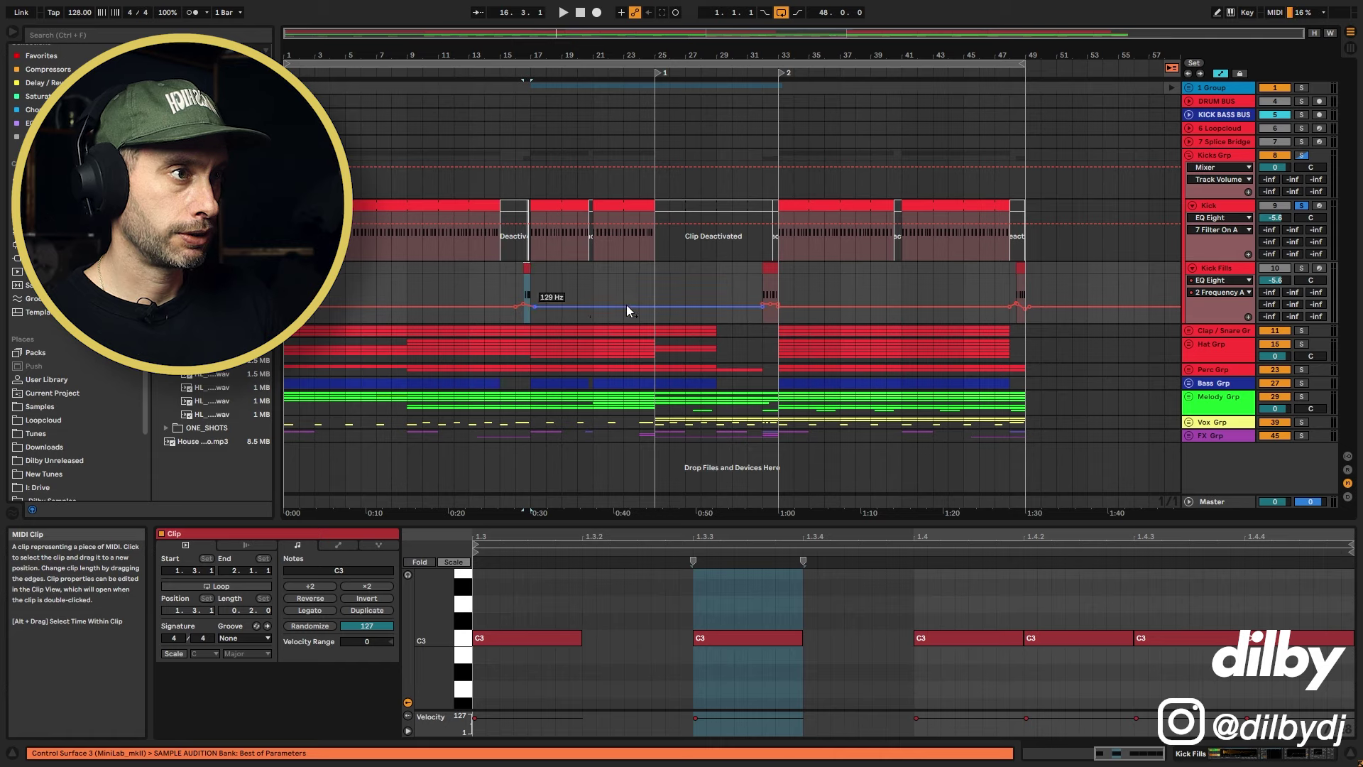
left_click(1301, 268)
key("space")
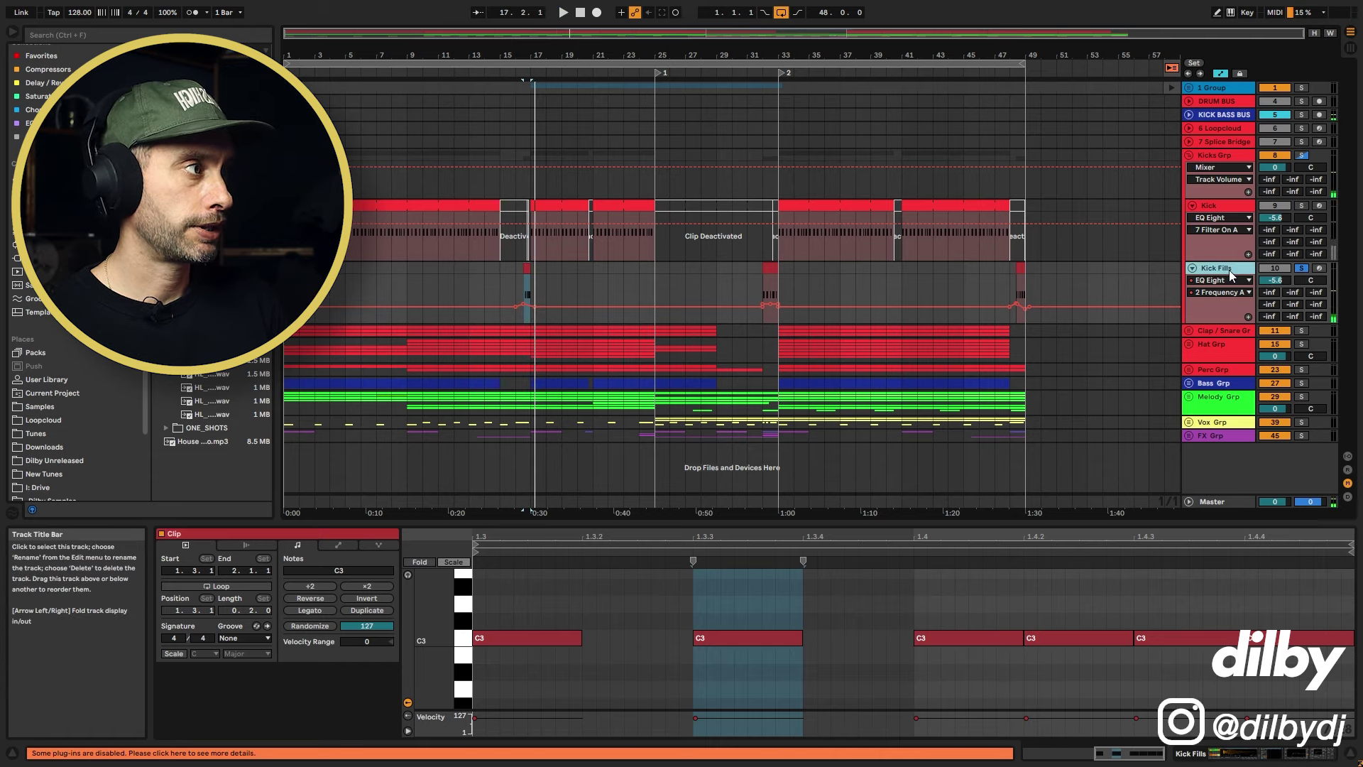
Review the Kick Fills device chain and its EQ Eight low-cut frequency automation on the first fill
left_click(1228, 270)
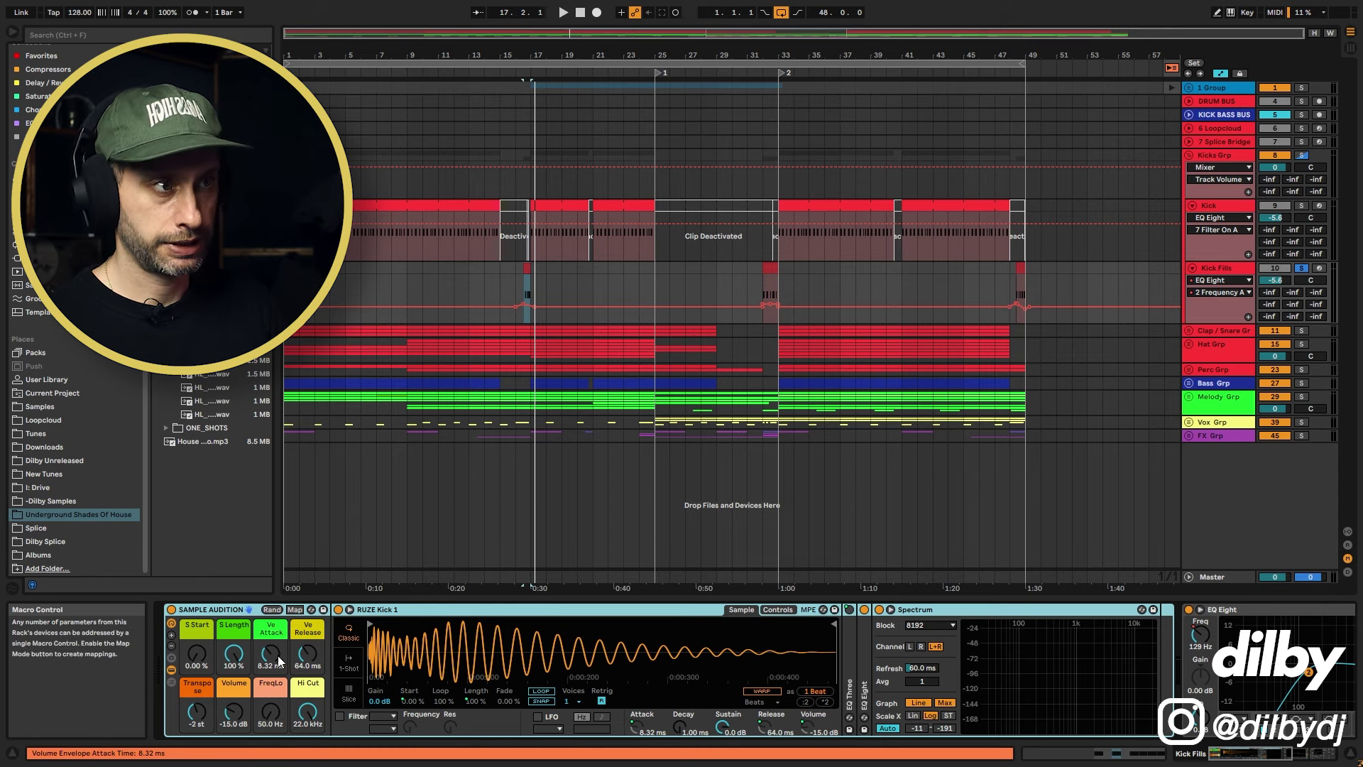
left_click_drag(1282, 753, 1305, 753)
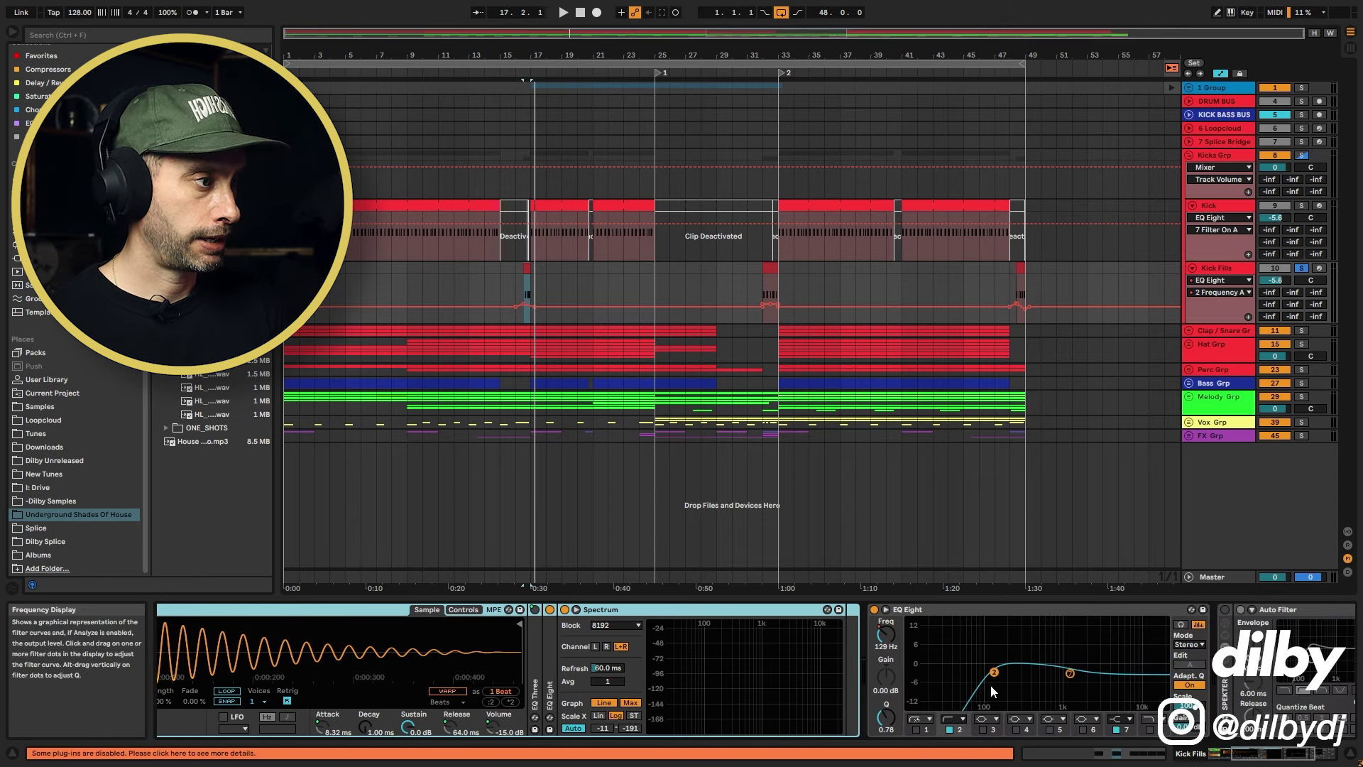
left_click(992, 672)
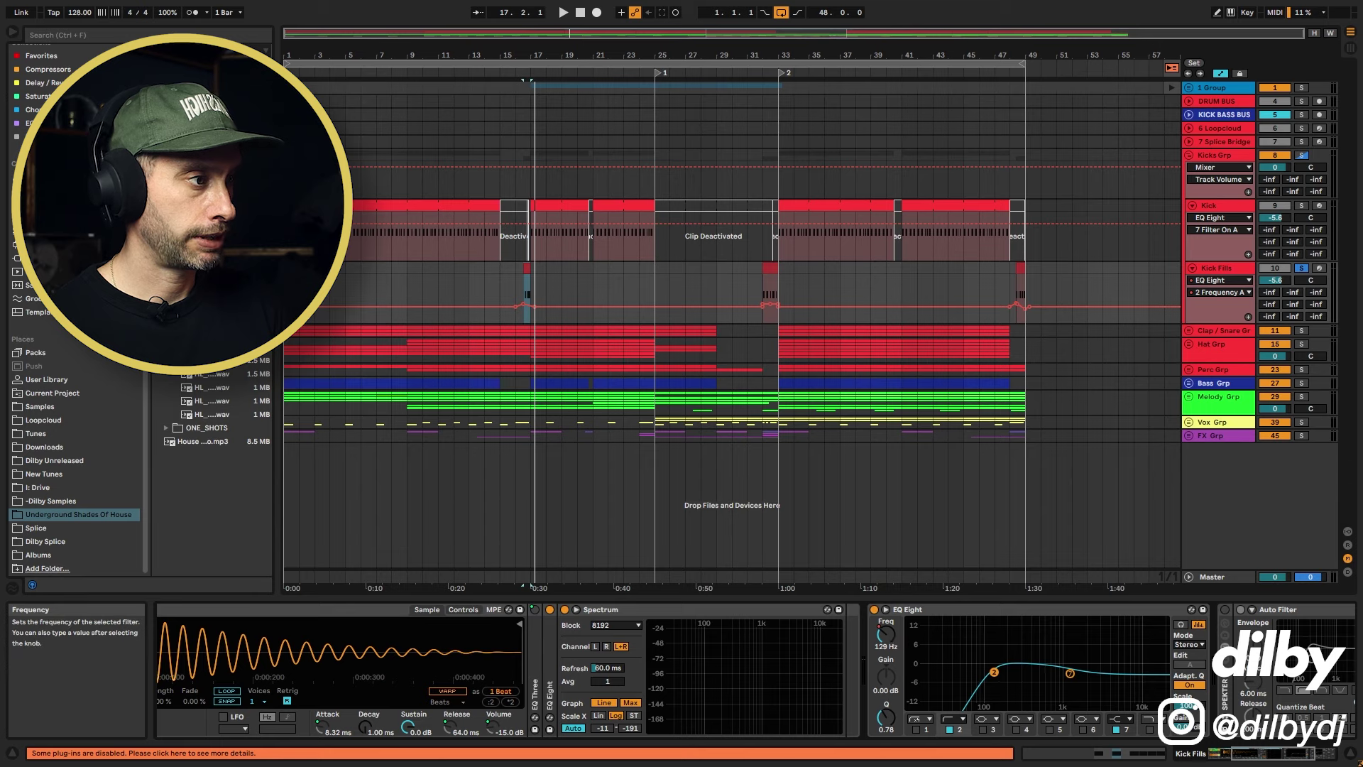
left_click(524, 289)
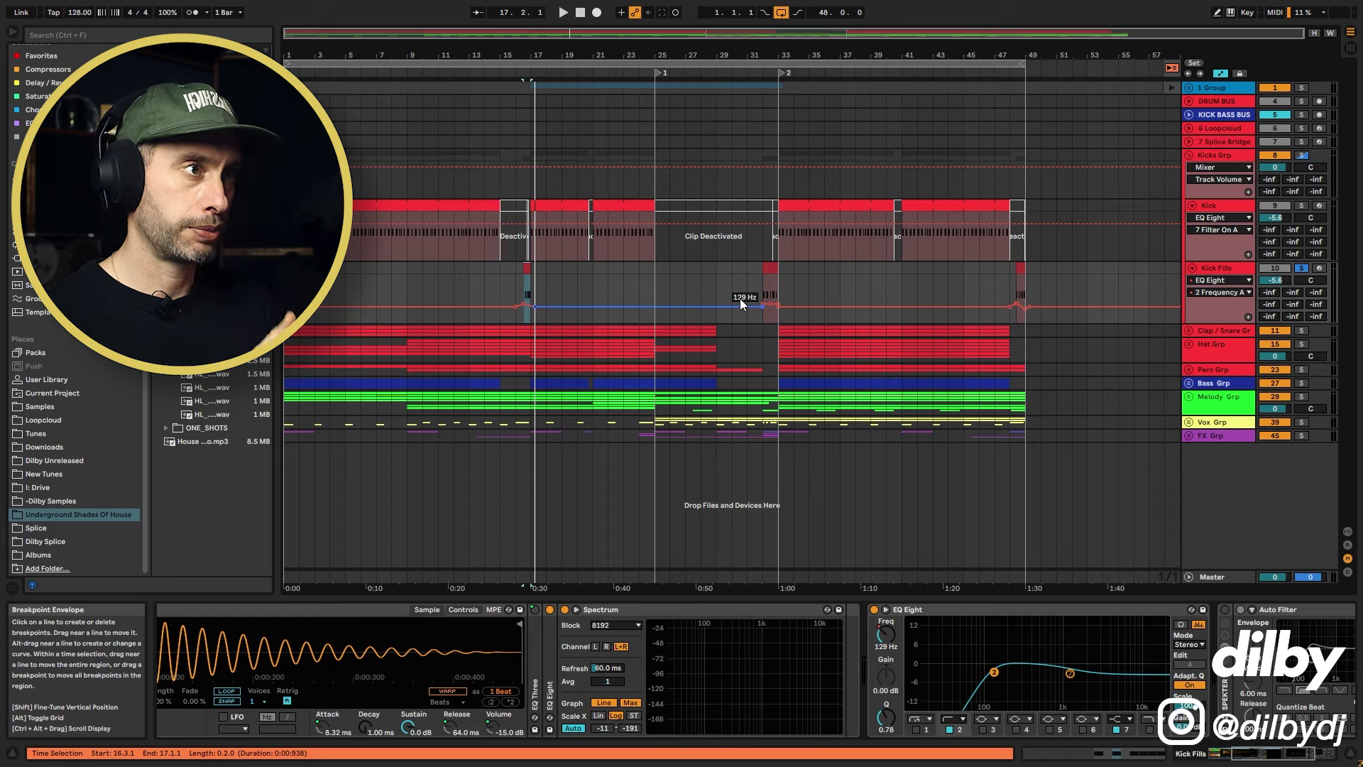
Play from bar 17 and add the Kick track to the solo alongside Kick Fills
left_click_drag(544, 56, 555, 127)
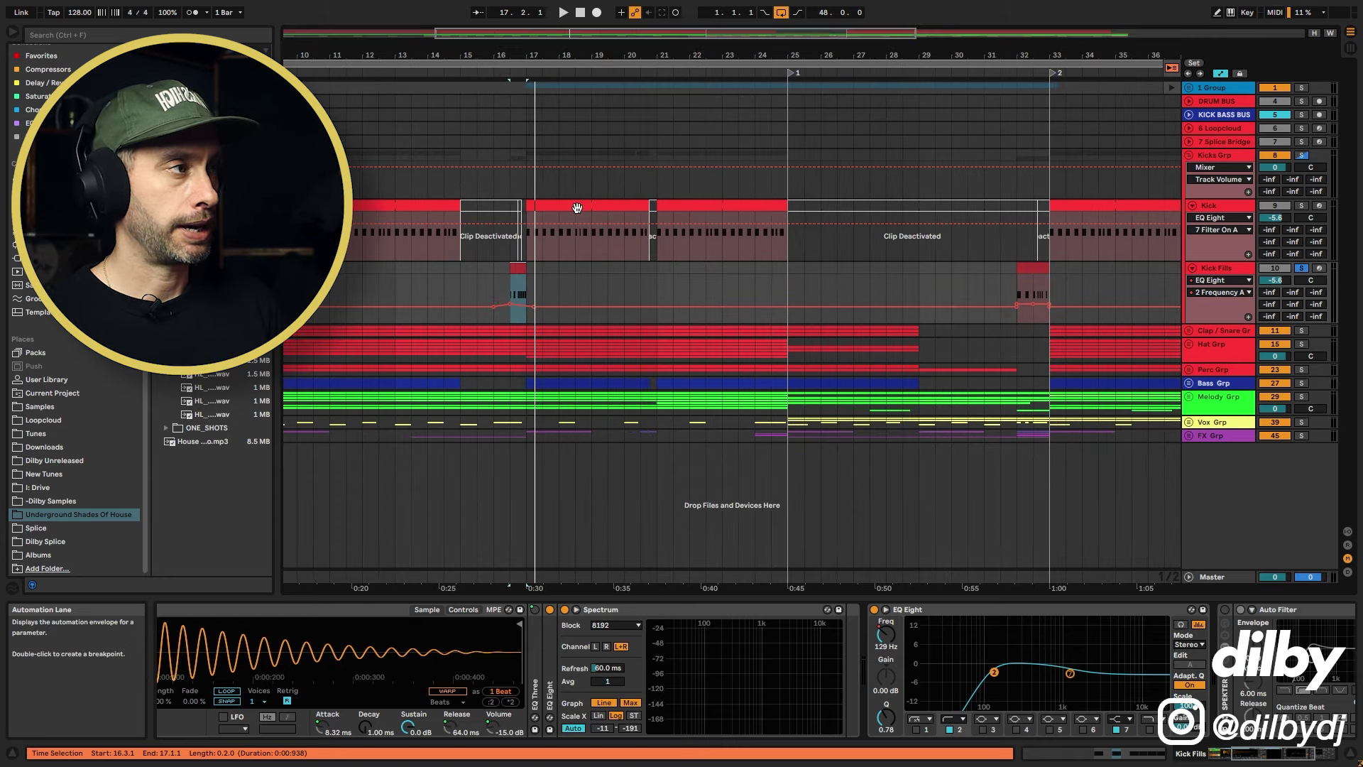
key("space")
left_click(1303, 206, "ctrl")
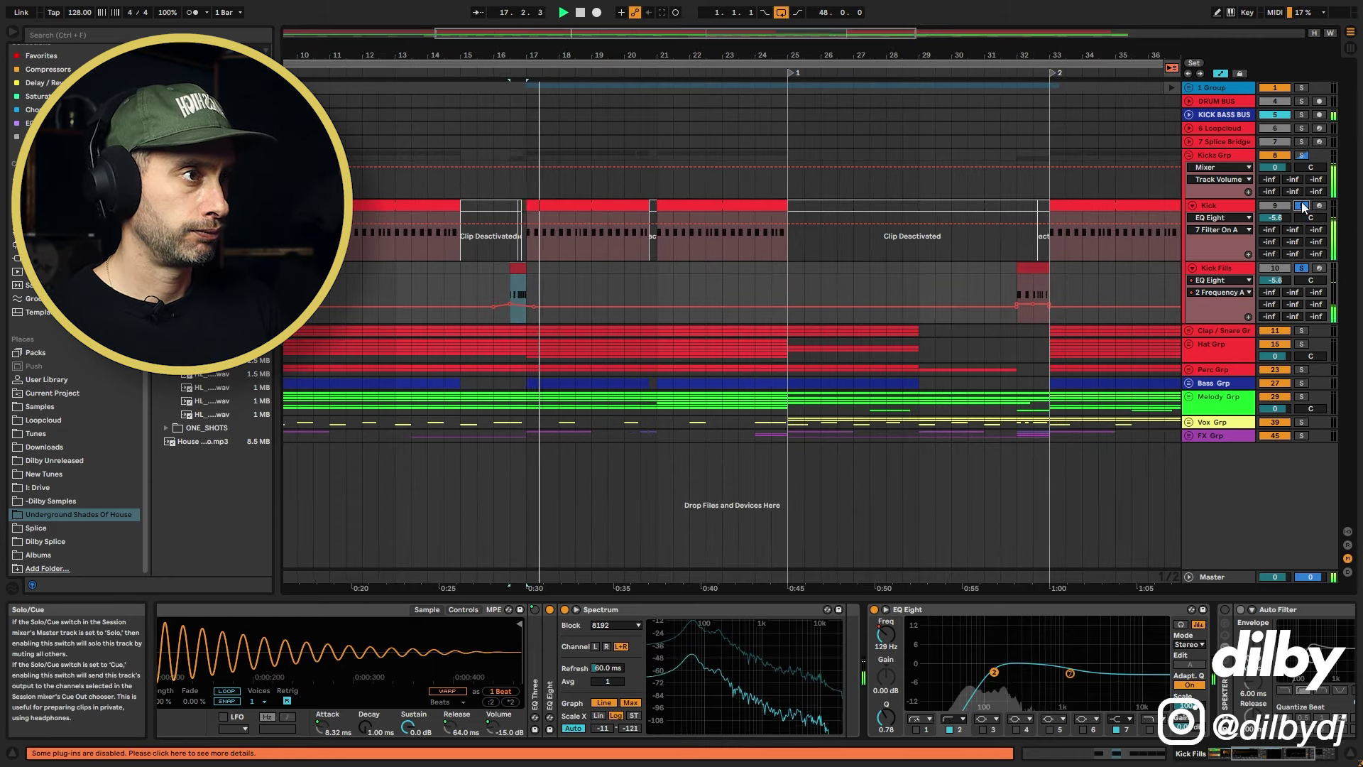
key("space")
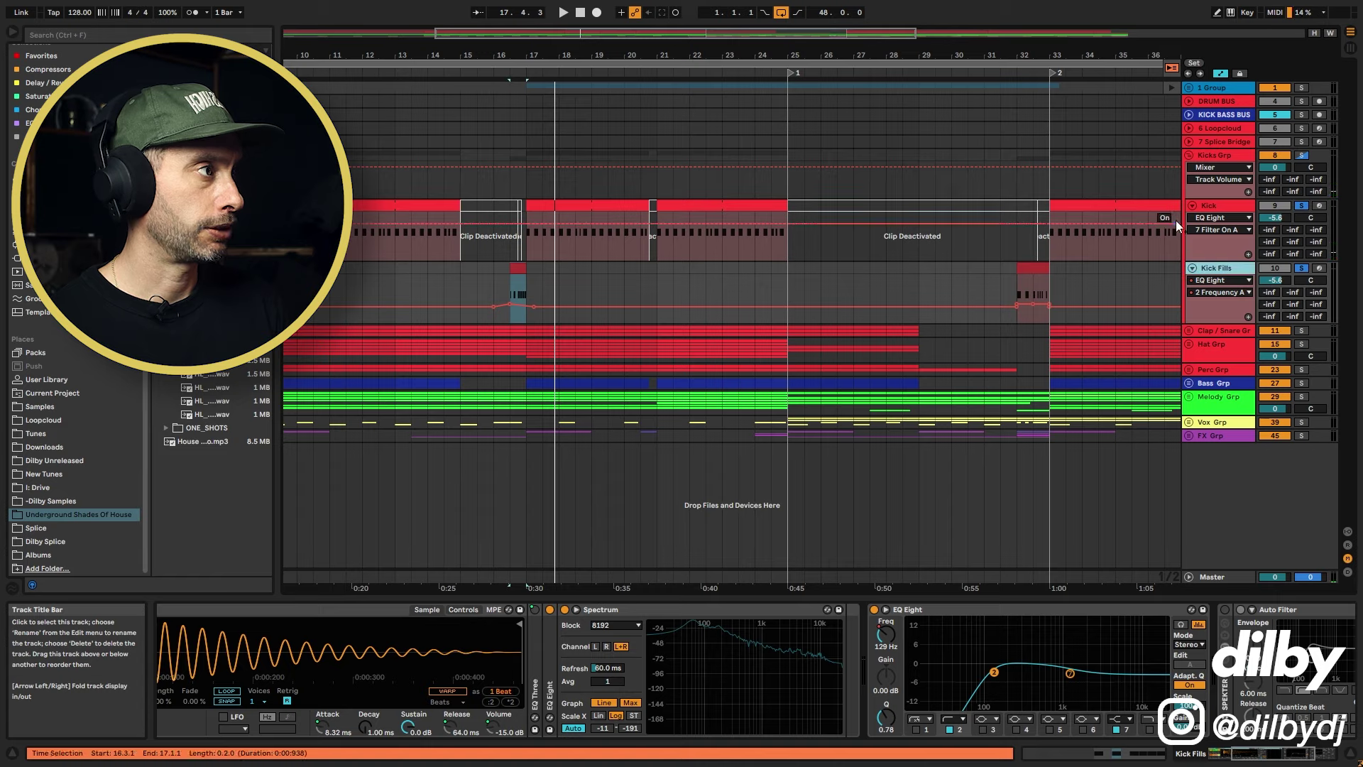
Collapse the Kick and Kick Fills lanes and unfold the Clap / Snare group to show its tracks
left_click(1193, 205, "alt")
left_click(1206, 234)
left_click(1190, 233)
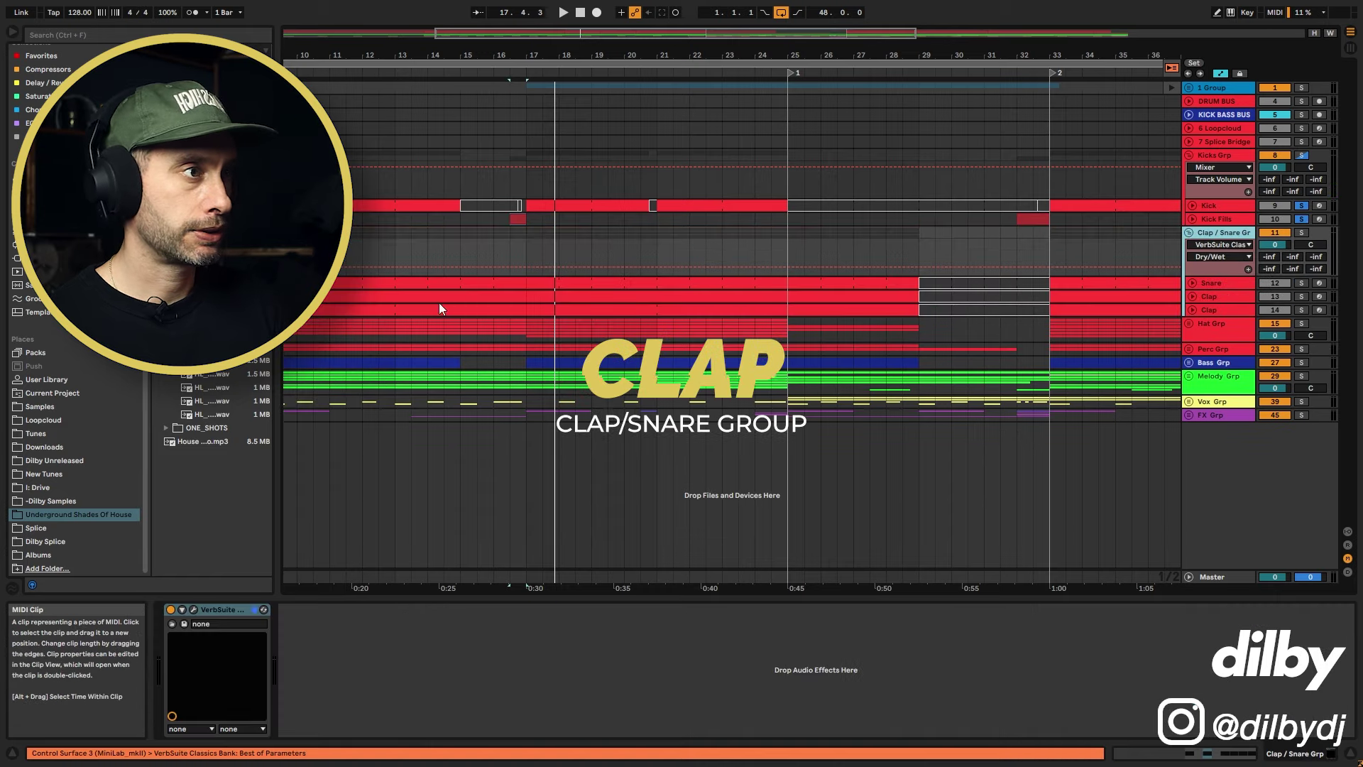
Inspect the Snare and first Clap samples, and play the first Clap track soloed from bar 1
left_click(651, 294)
left_click_drag(567, 56, 605, 55)
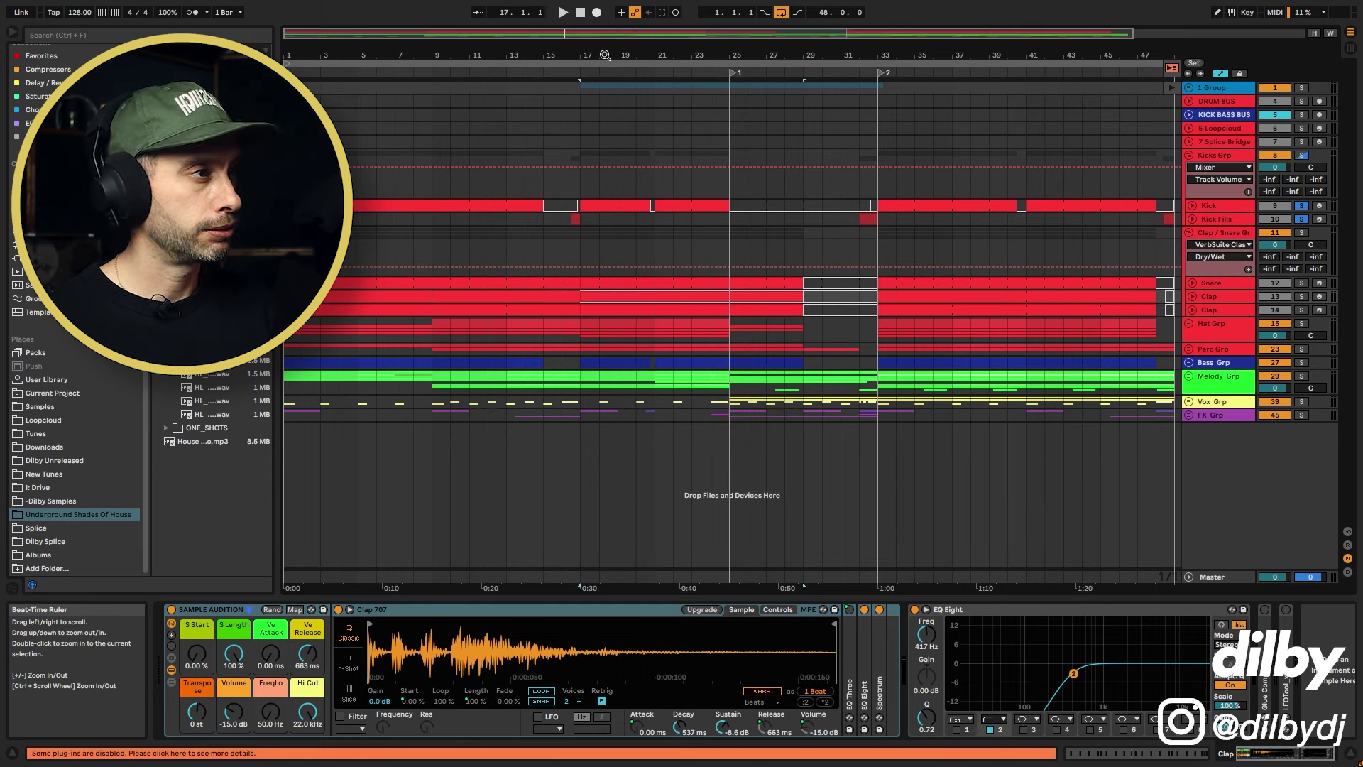
left_click(529, 283)
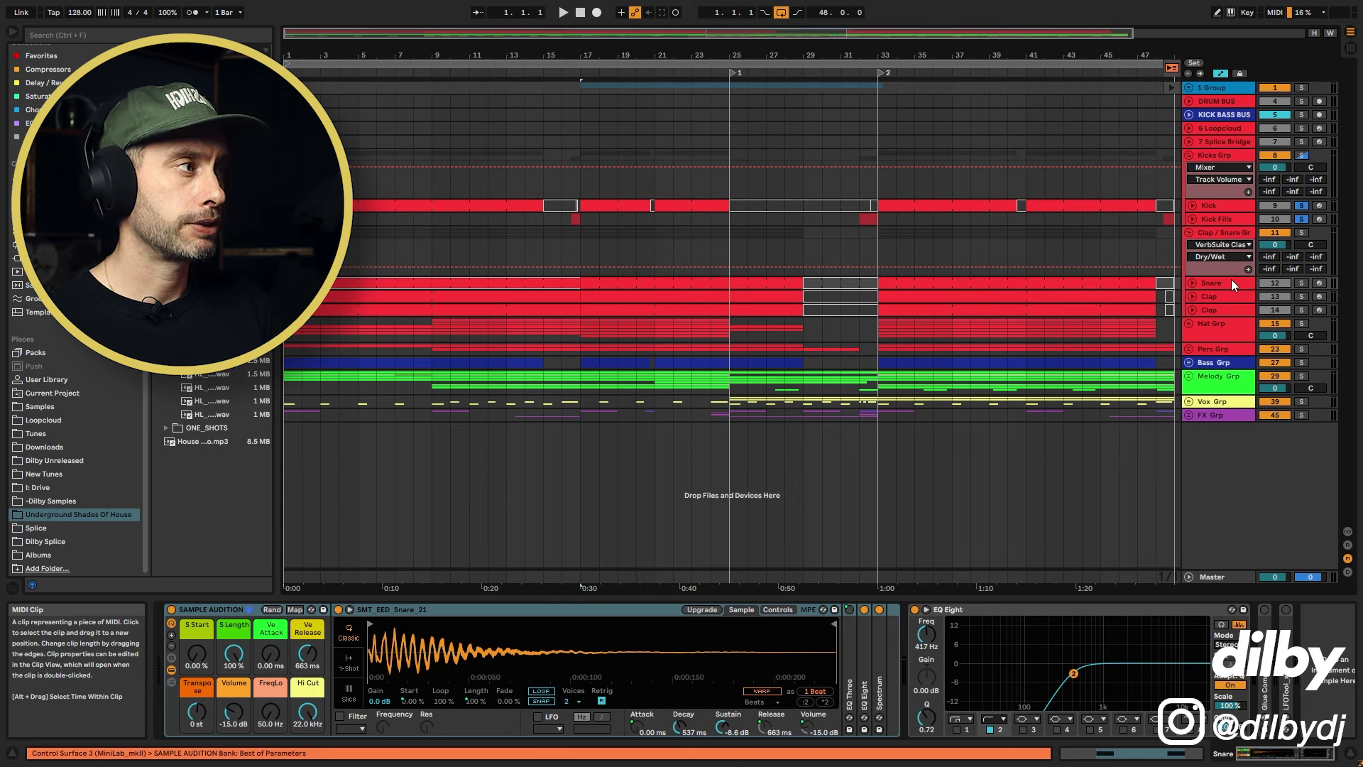
left_click(1224, 297)
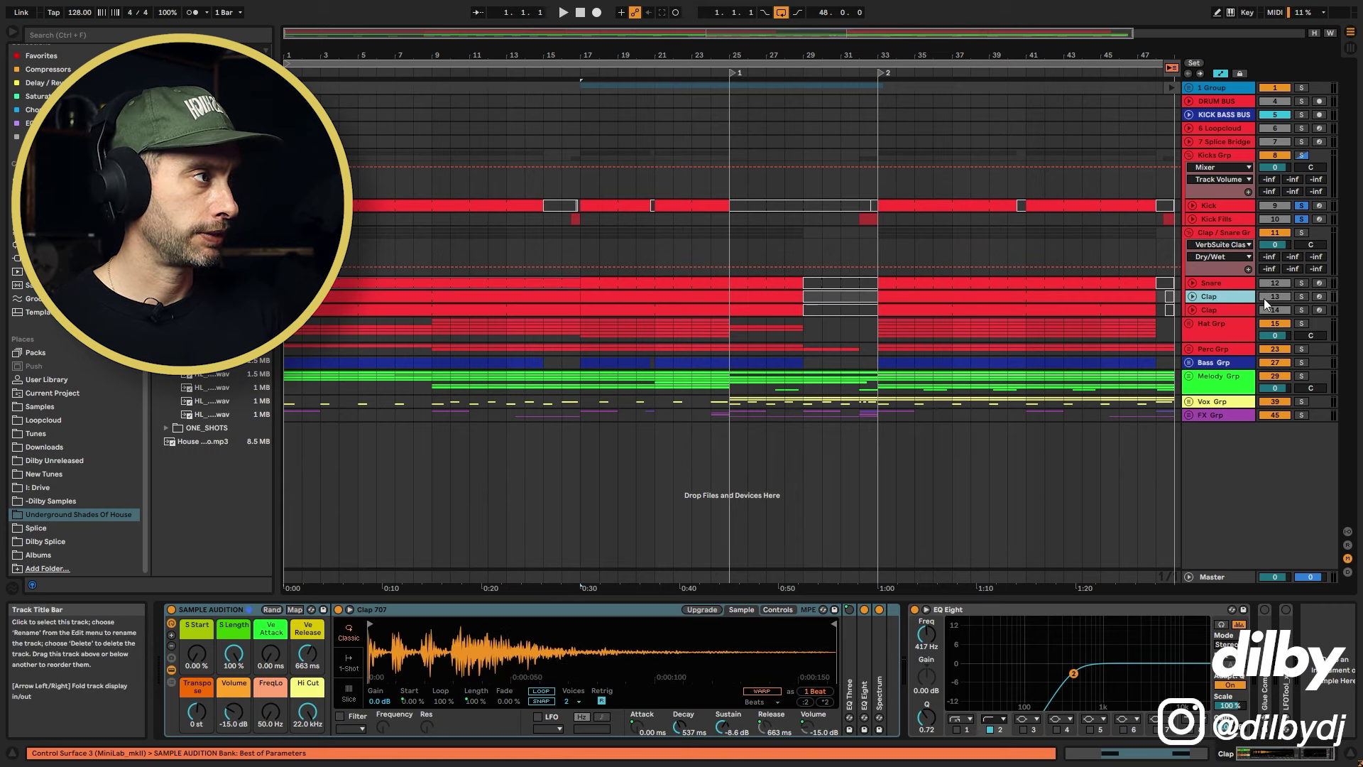
left_click(1301, 295)
key("space")
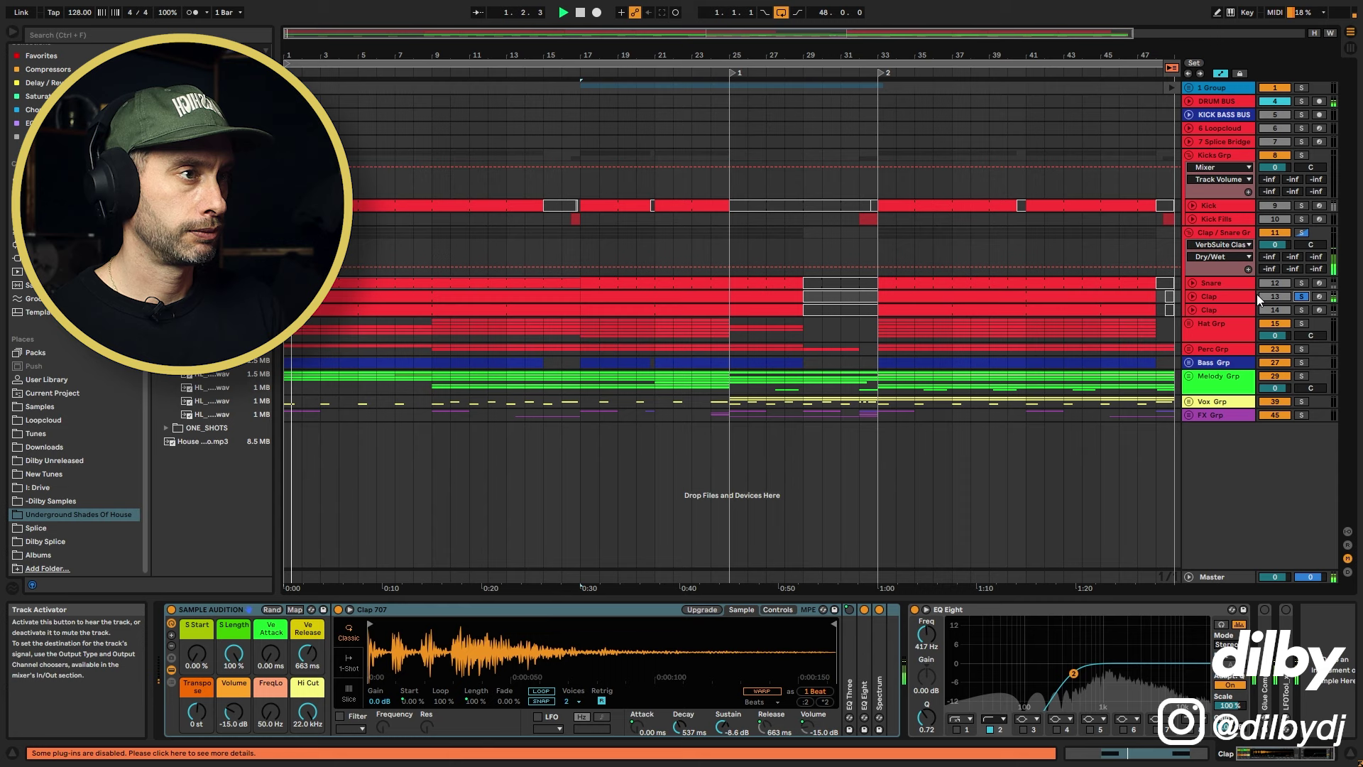
Expand the second Clap track, select its first clip and audition the track in solo
left_click(1192, 310)
left_click(570, 315)
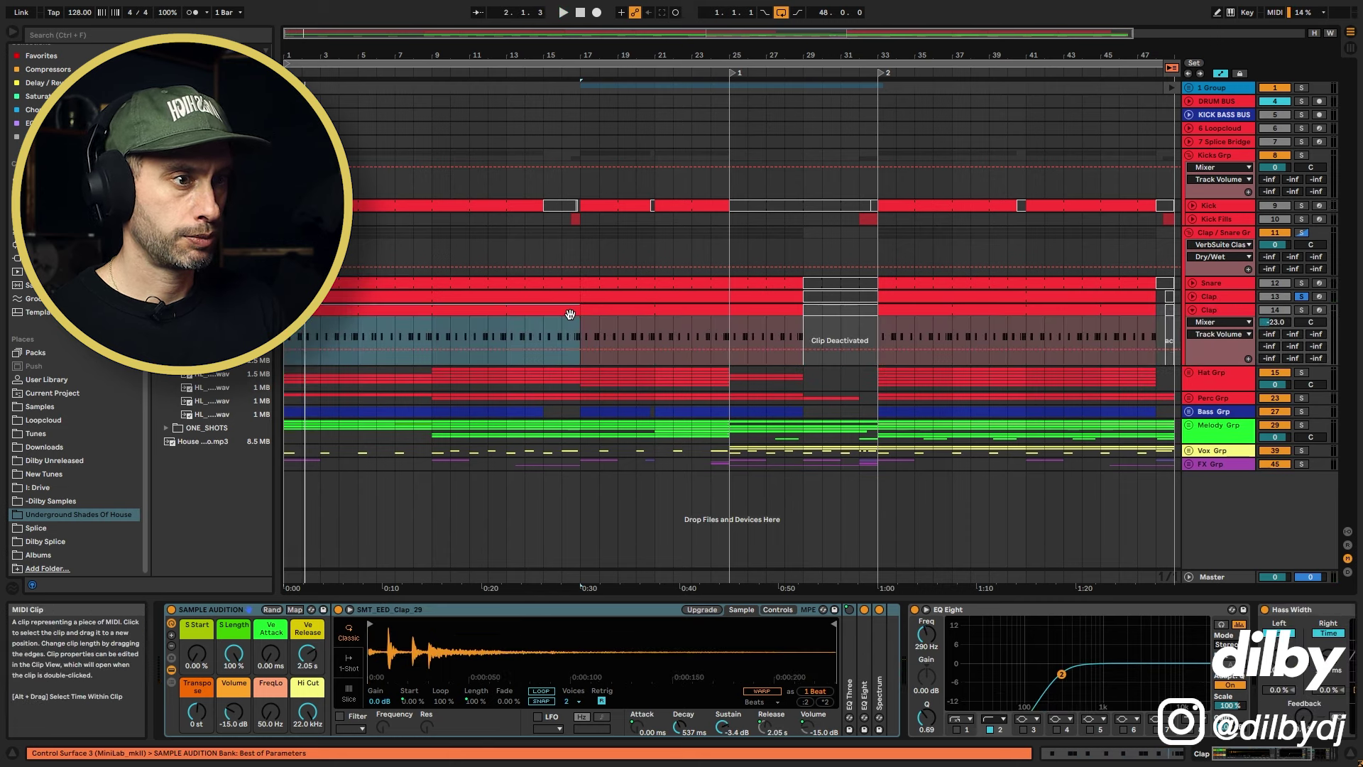
key("space")
left_click(1301, 310)
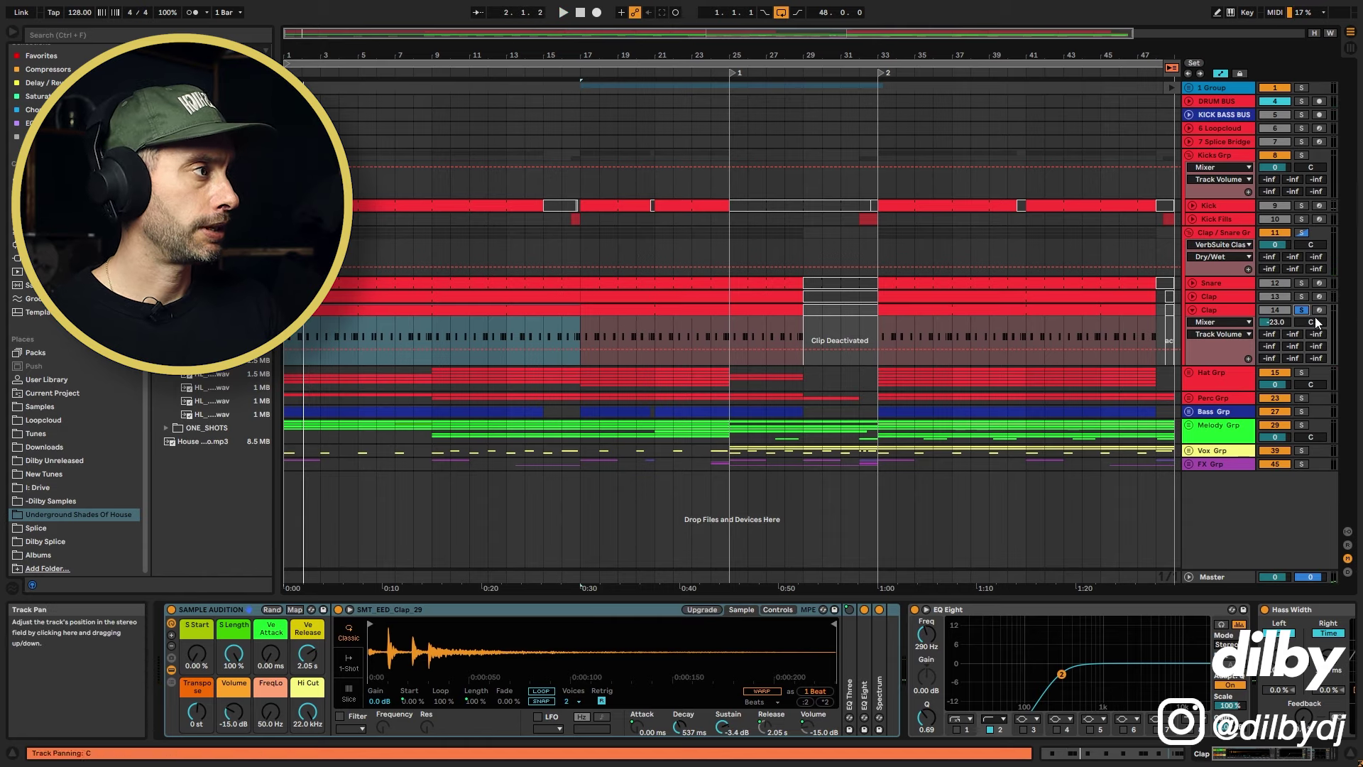
Expand the first Clap track and compare both clap patterns over the opening bars
left_click(353, 298)
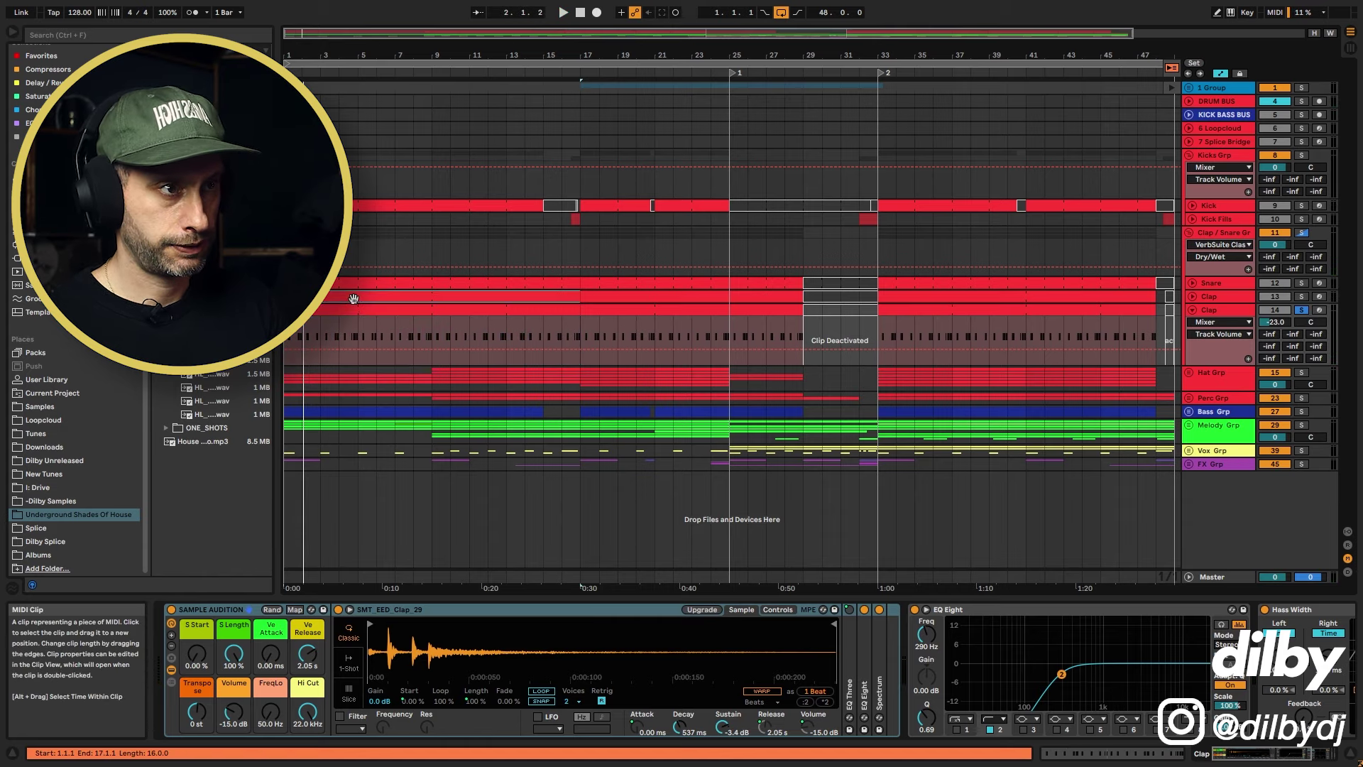
left_click(1192, 297)
left_click_drag(397, 55, 404, 120)
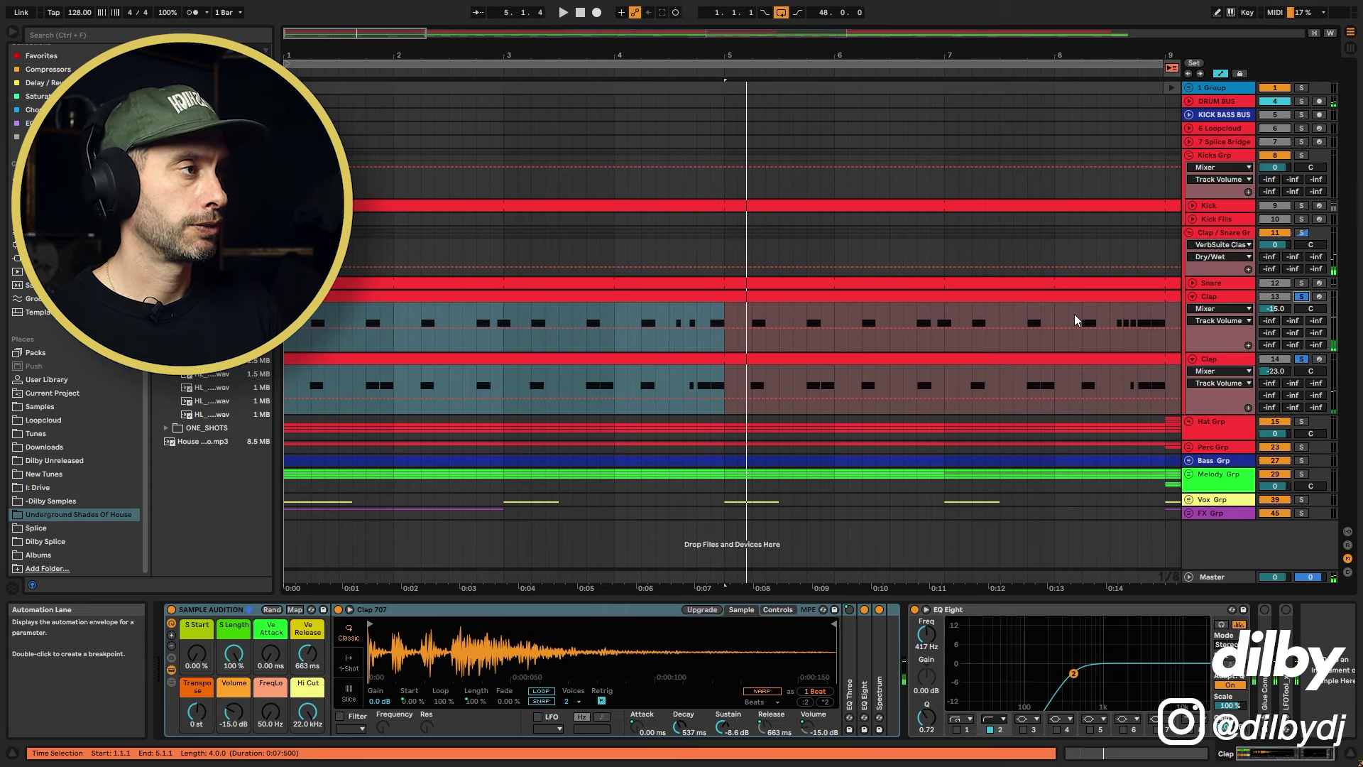
Expand the Snare track, check its first clip's notes and sampler, and play the snare
left_click(1192, 282)
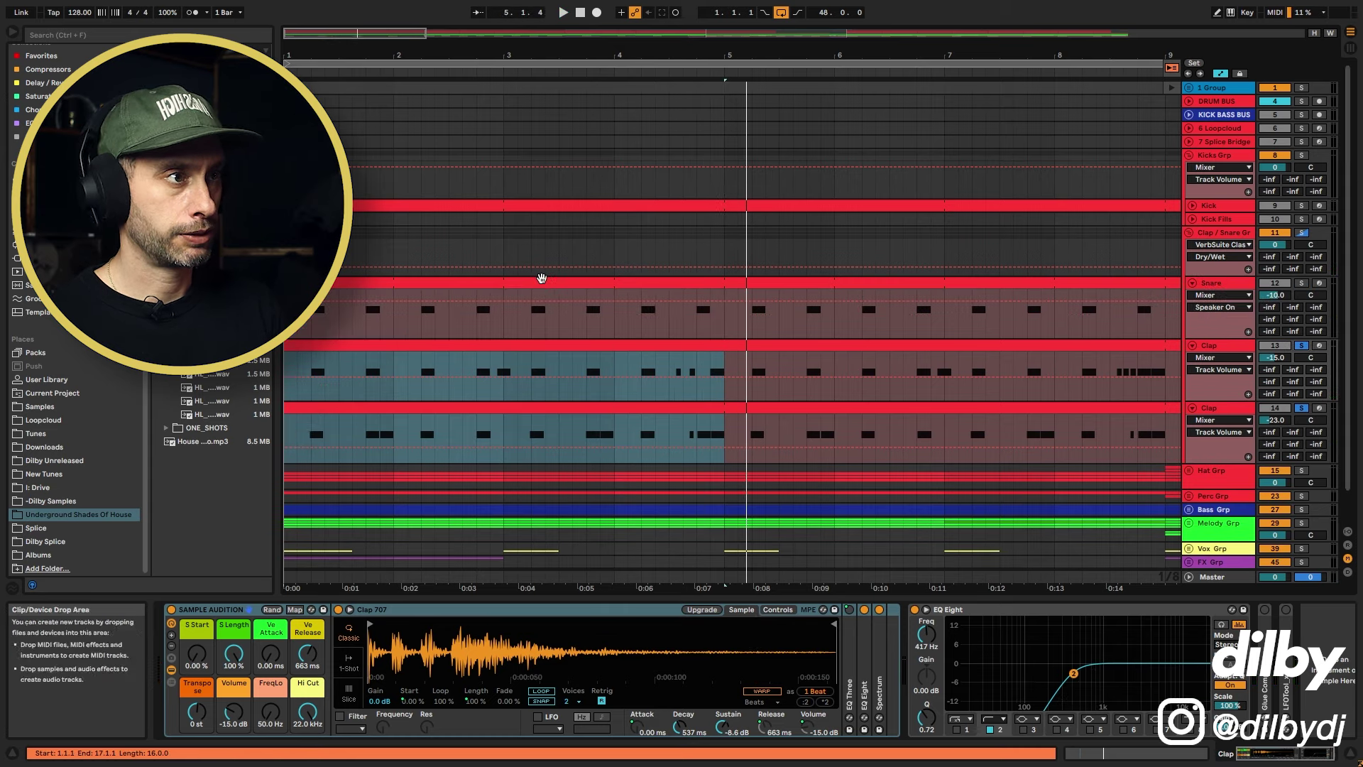
left_click(650, 287)
key("shift+Tab")
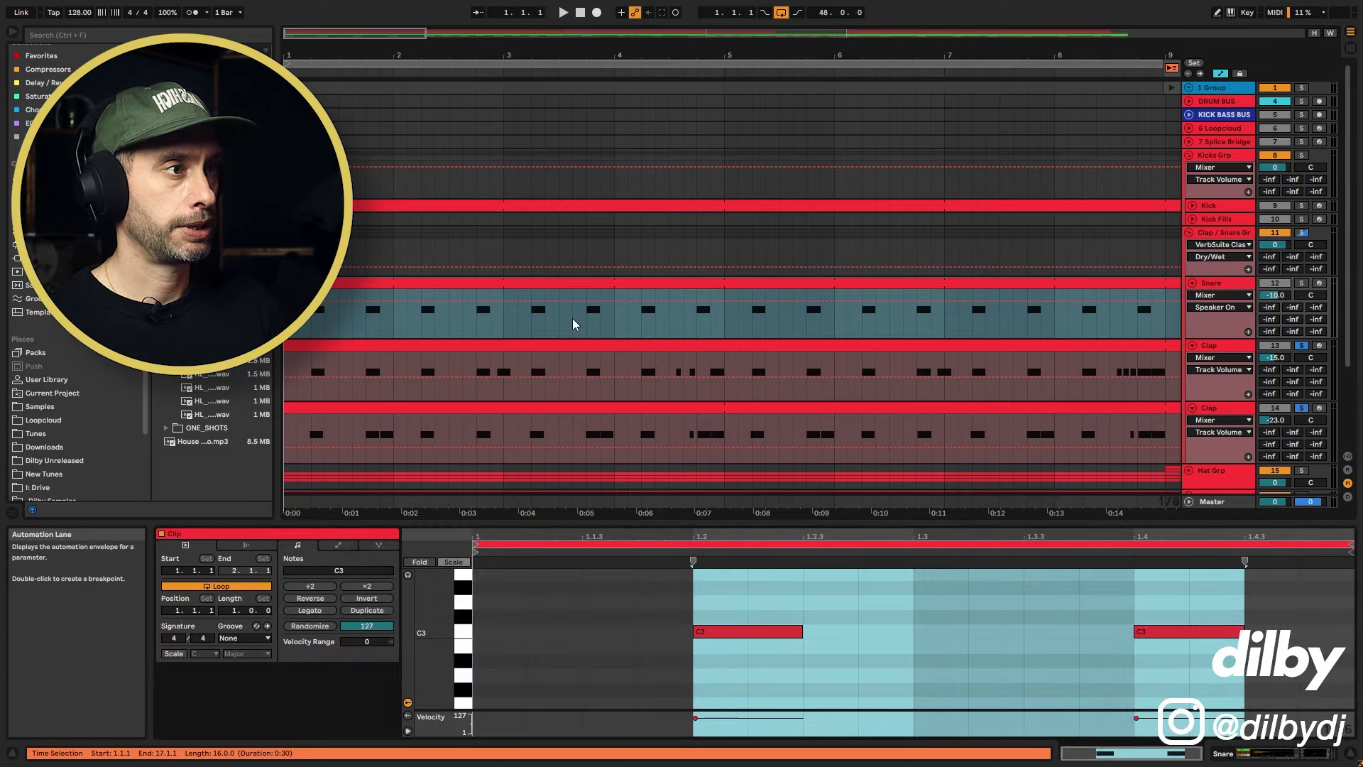
key("shift+Tab")
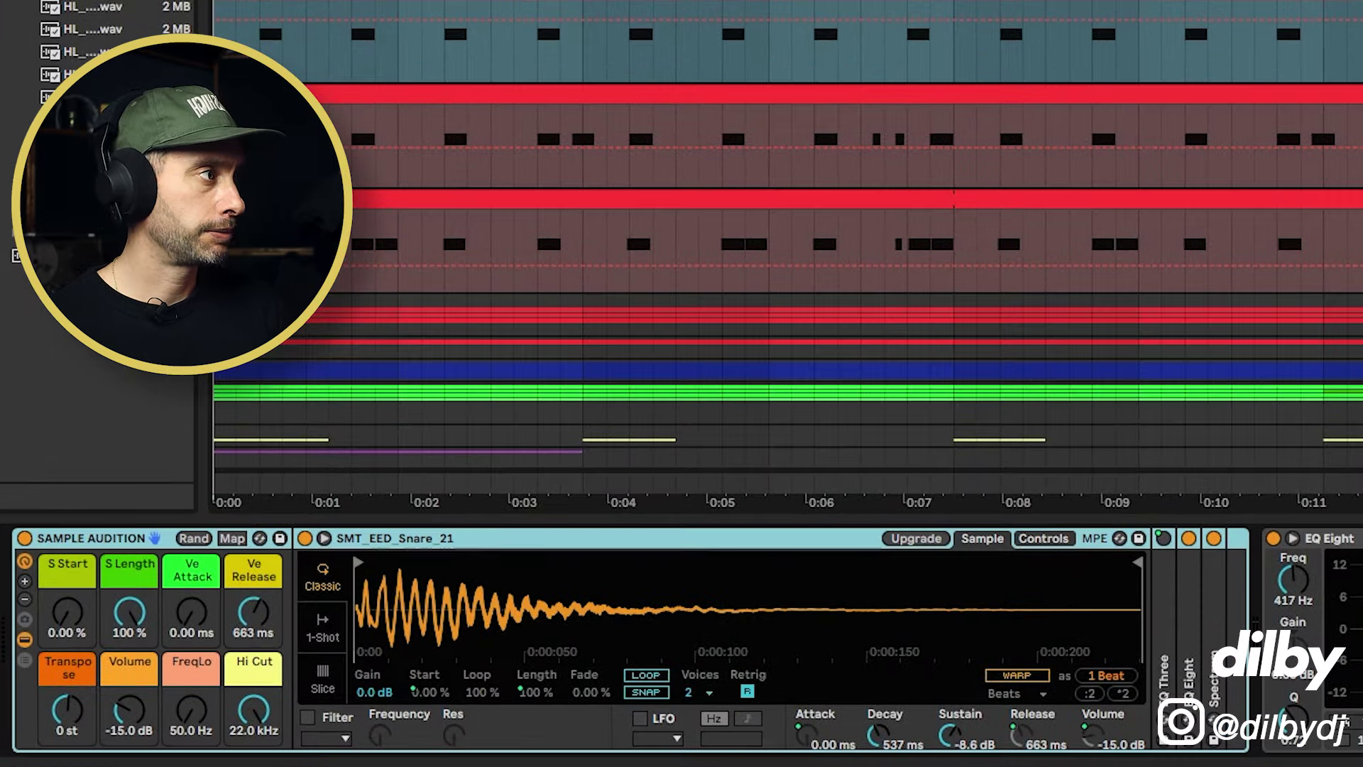
key("space")
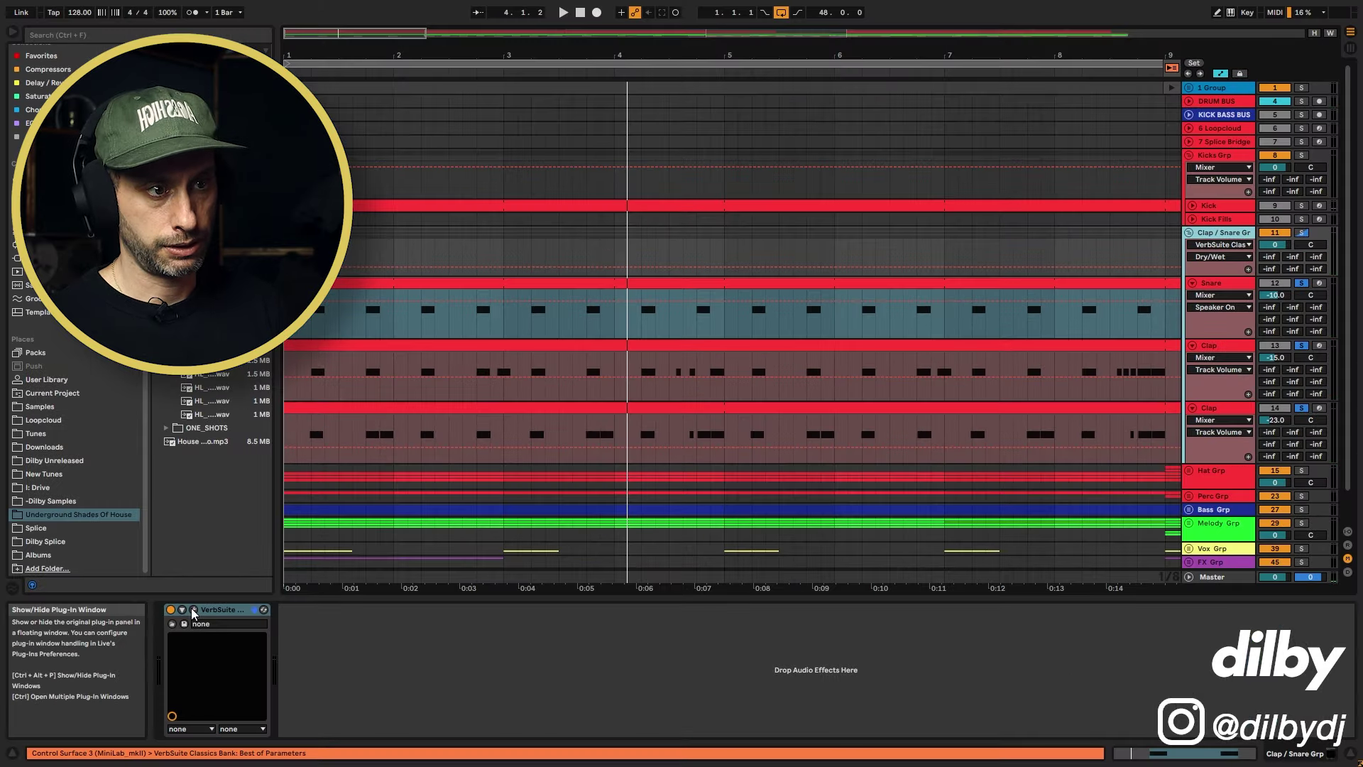
Open the Clap / Snare group's VerbSuite Classics plug-in and play the kick, snare and claps together from bar 3
left_click(192, 613)
left_click_drag(523, 51, 977, 289)
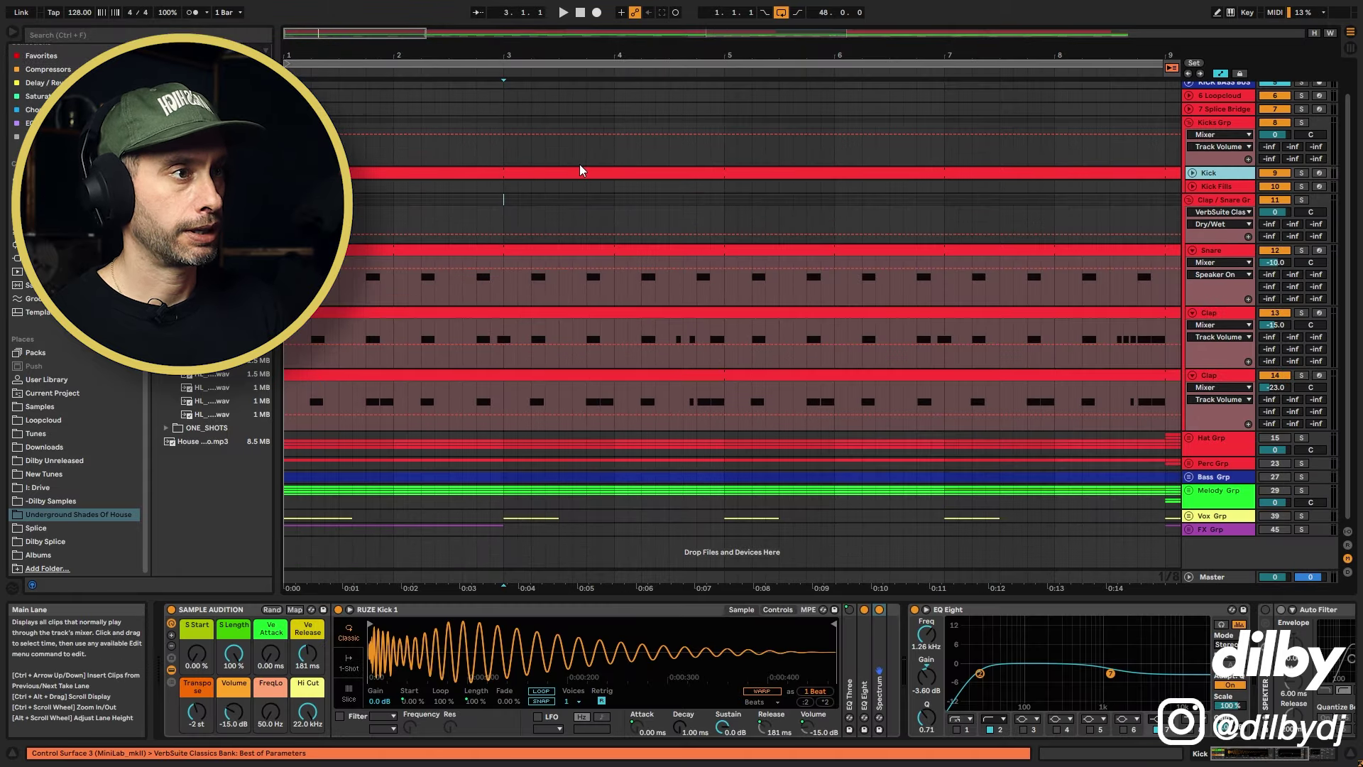
key("space")
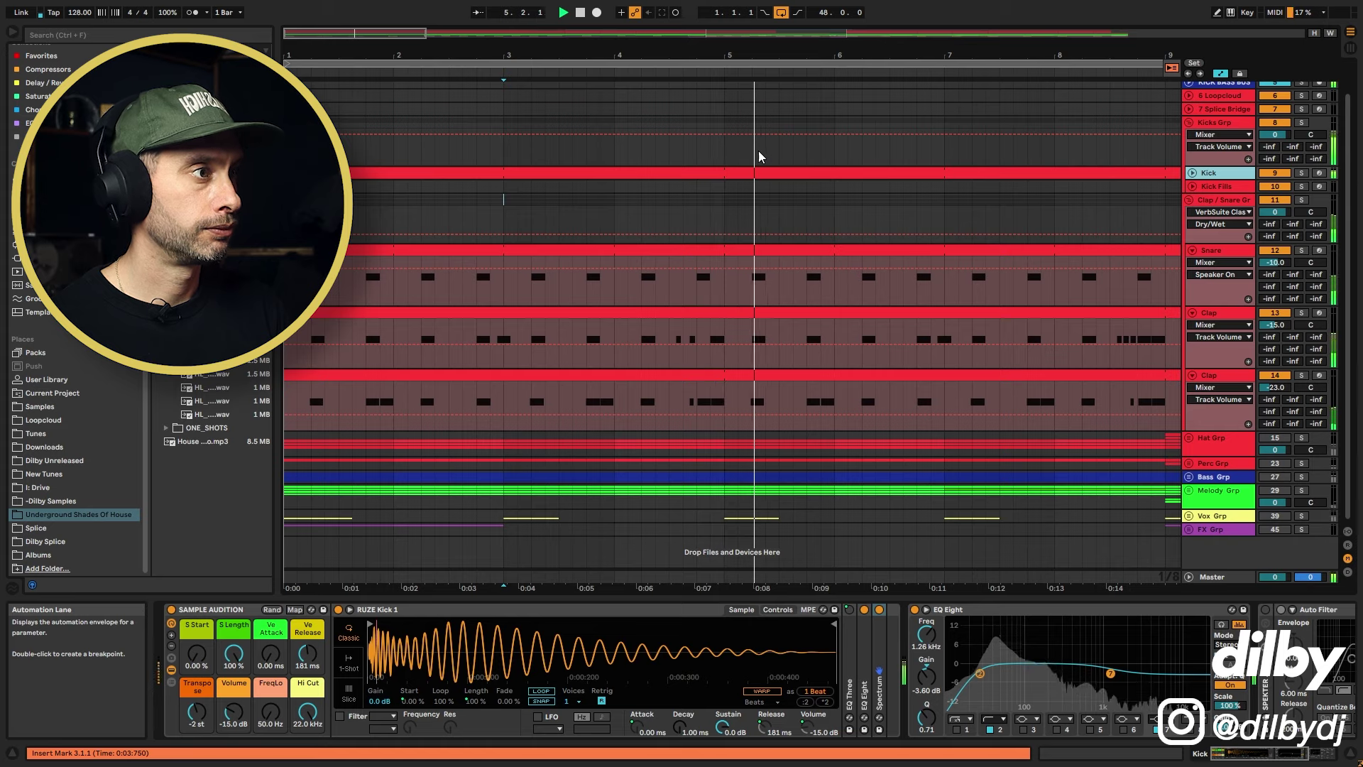
Collapse the Clap / Snare group, expand the Hat group and select the Closed Hat pattern's opening bars to view its devices
left_click(1190, 201)
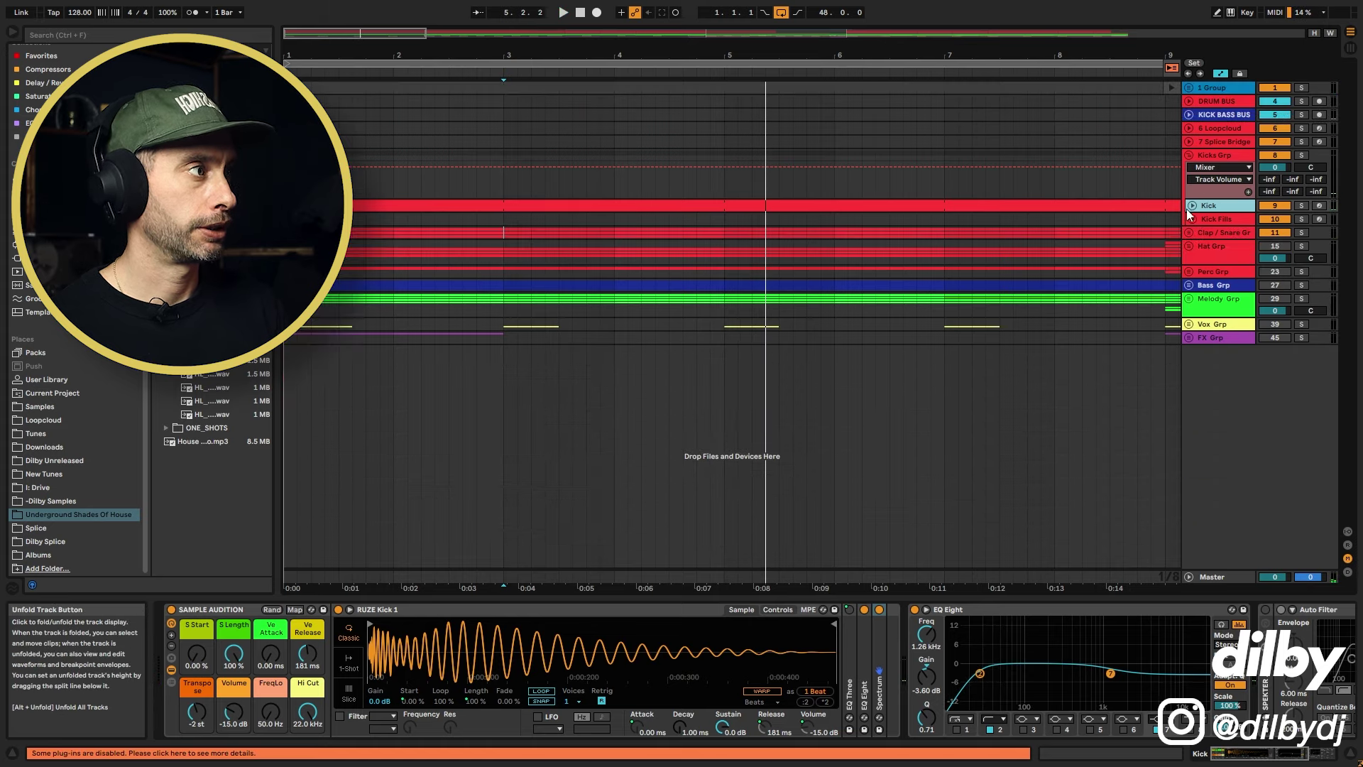
left_click(1189, 245)
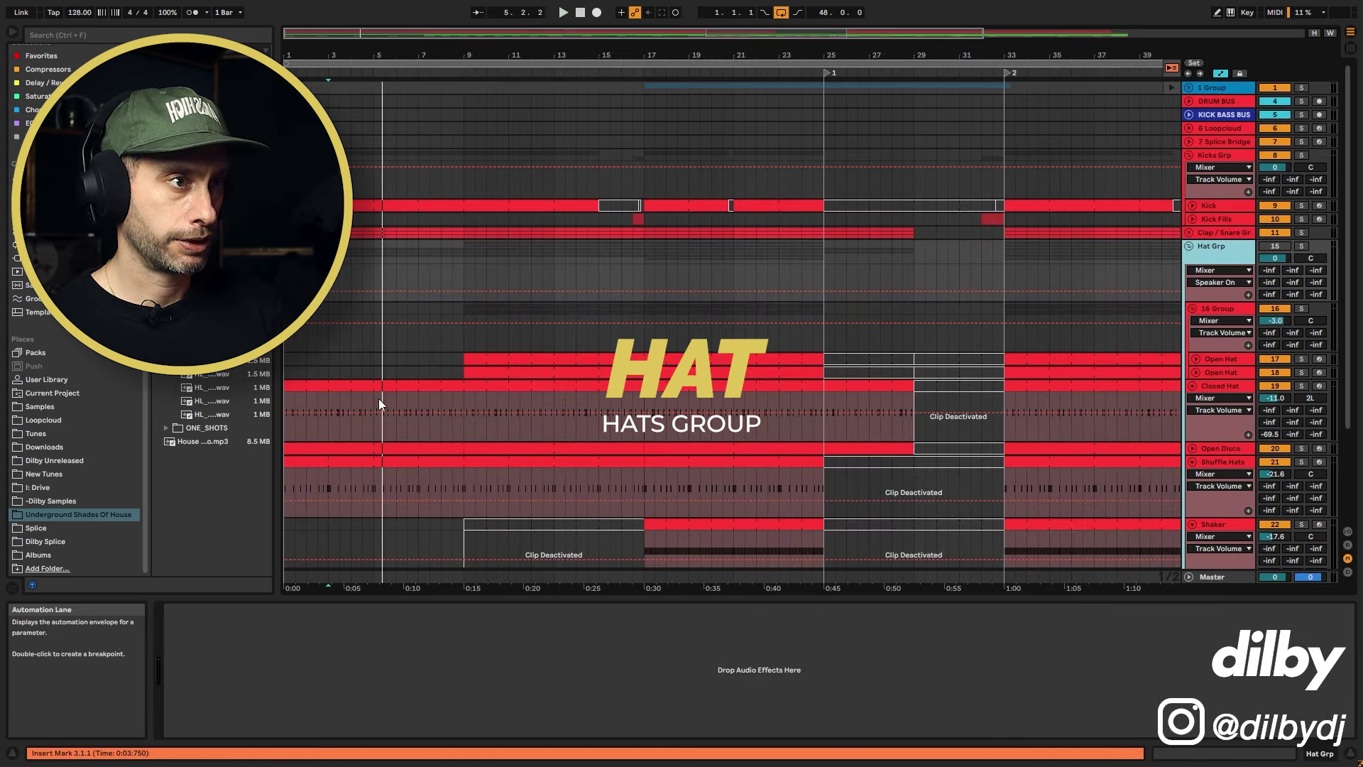
left_click(378, 399)
left_click_drag(378, 398, 463, 396)
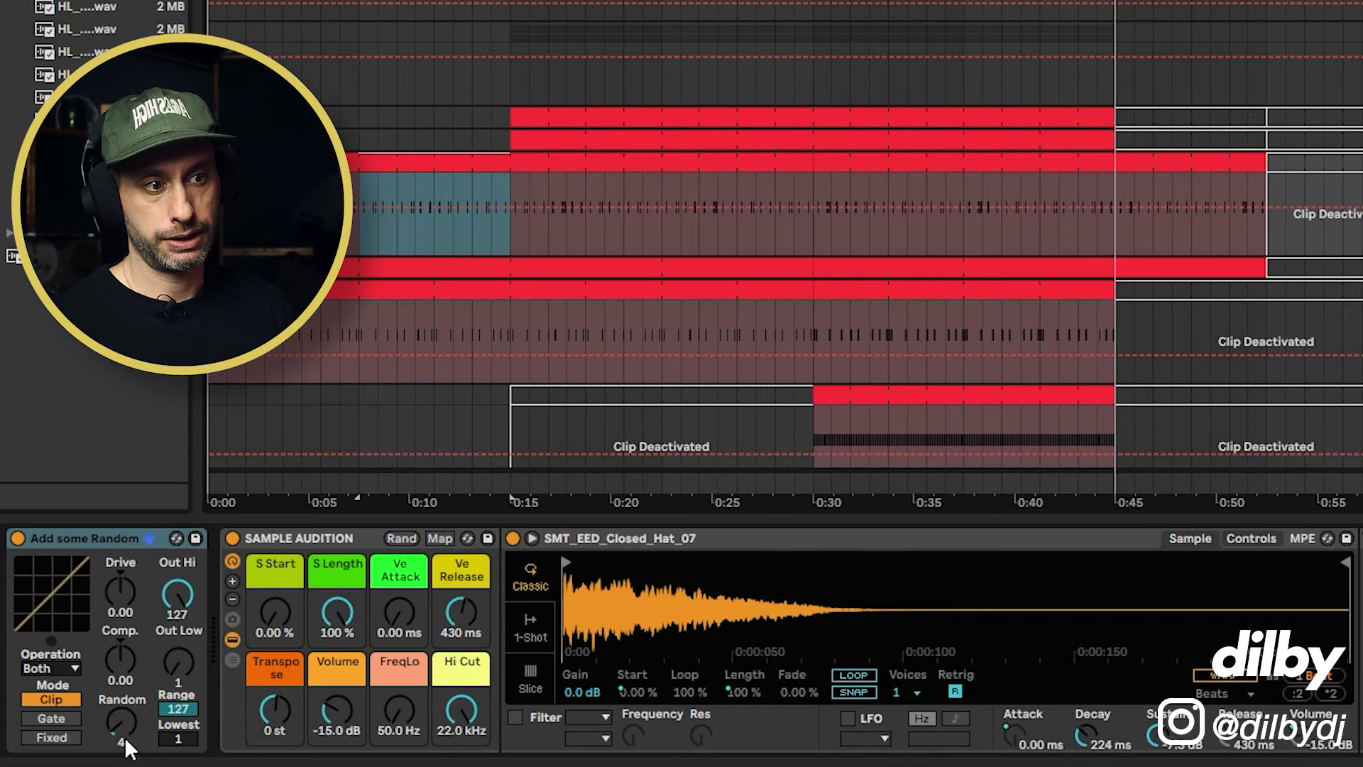
Open the Closed Hat clip's notes and select the extra C3 note at 1.2.4
double_click(476, 162)
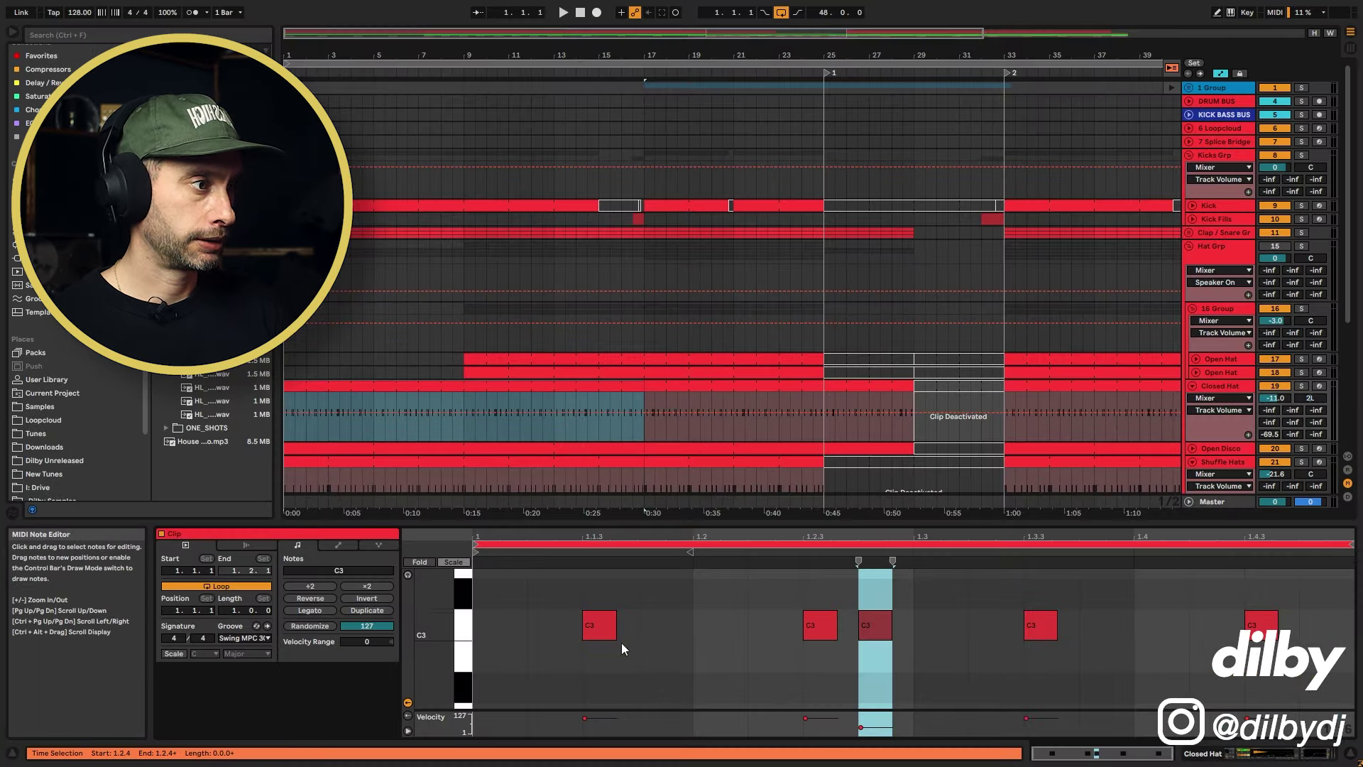
left_click_drag(575, 587, 612, 645)
left_click(885, 629)
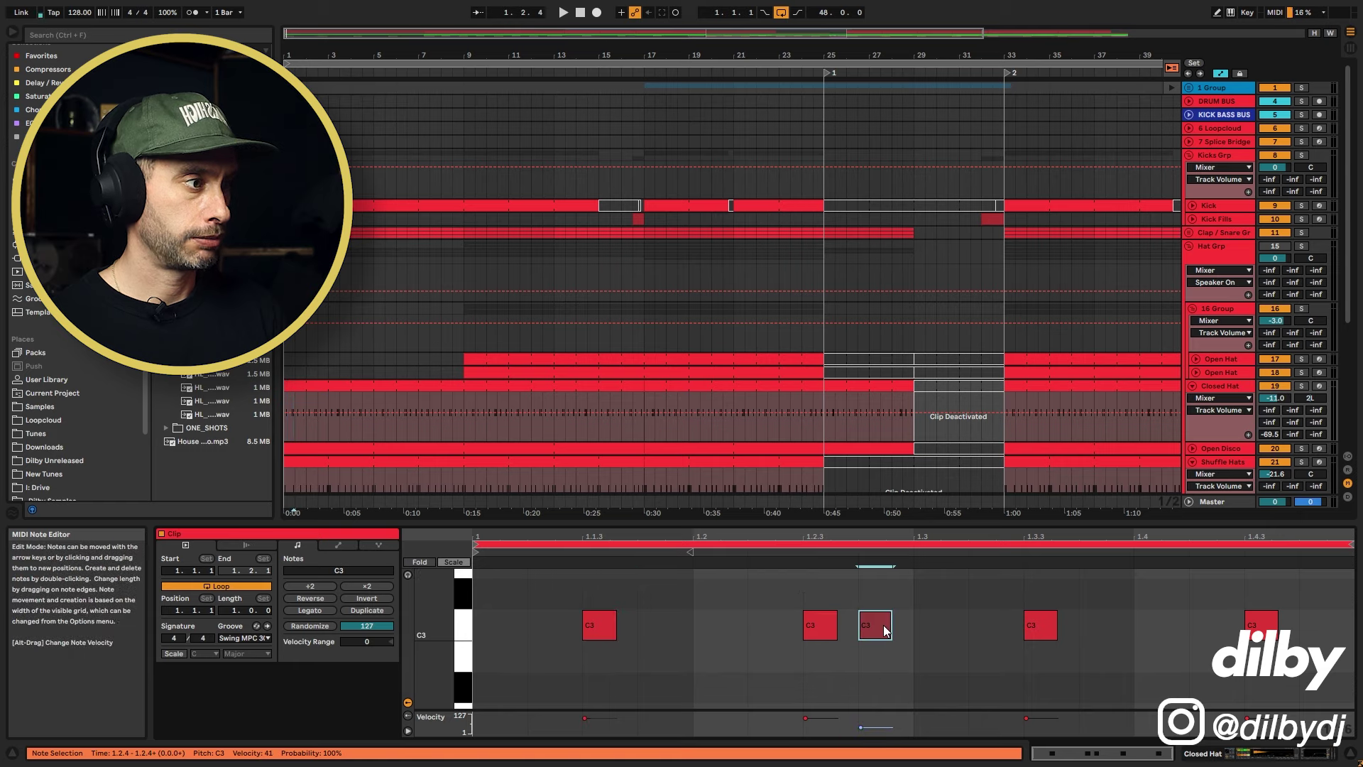
Audition the Closed Hat in solo, add the Kick to the solo, and check the clip's available grooves
left_click(1302, 385)
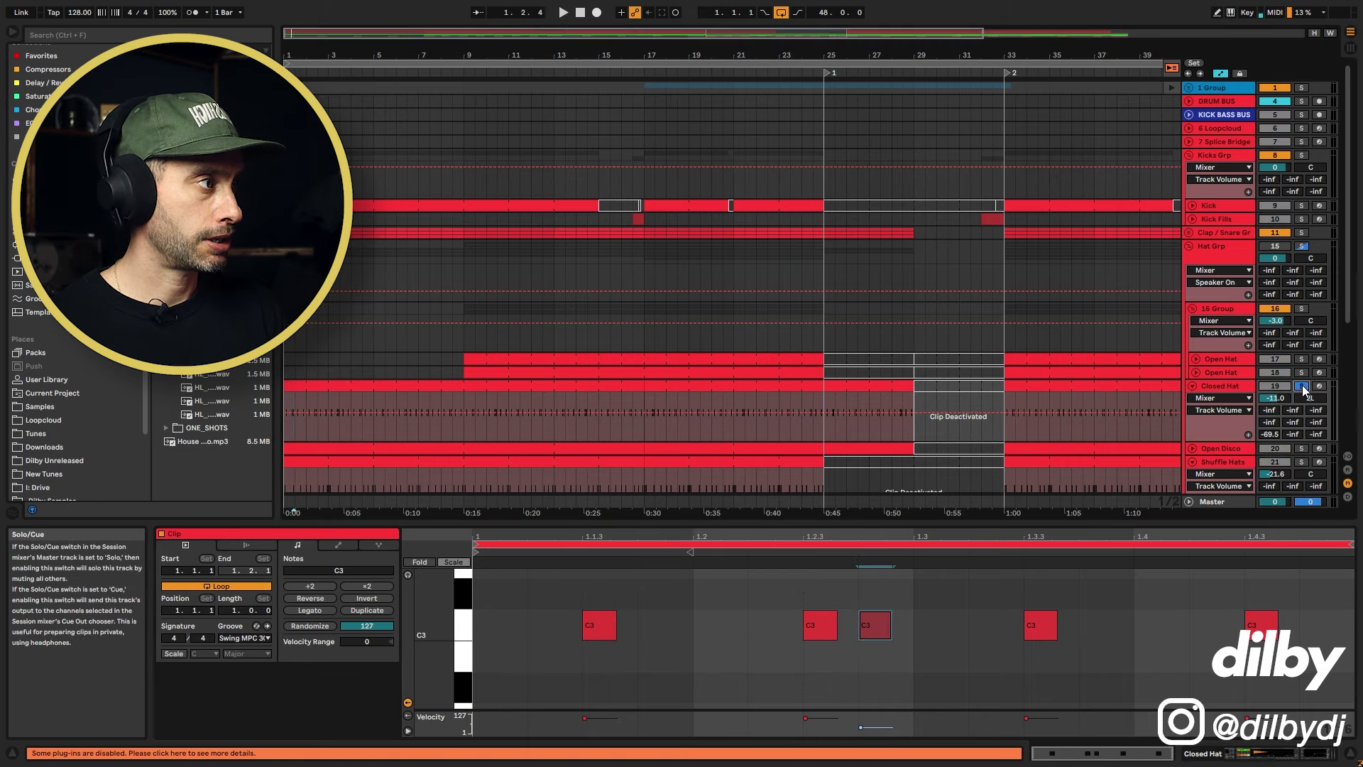
key("space")
left_click(1302, 206, "ctrl")
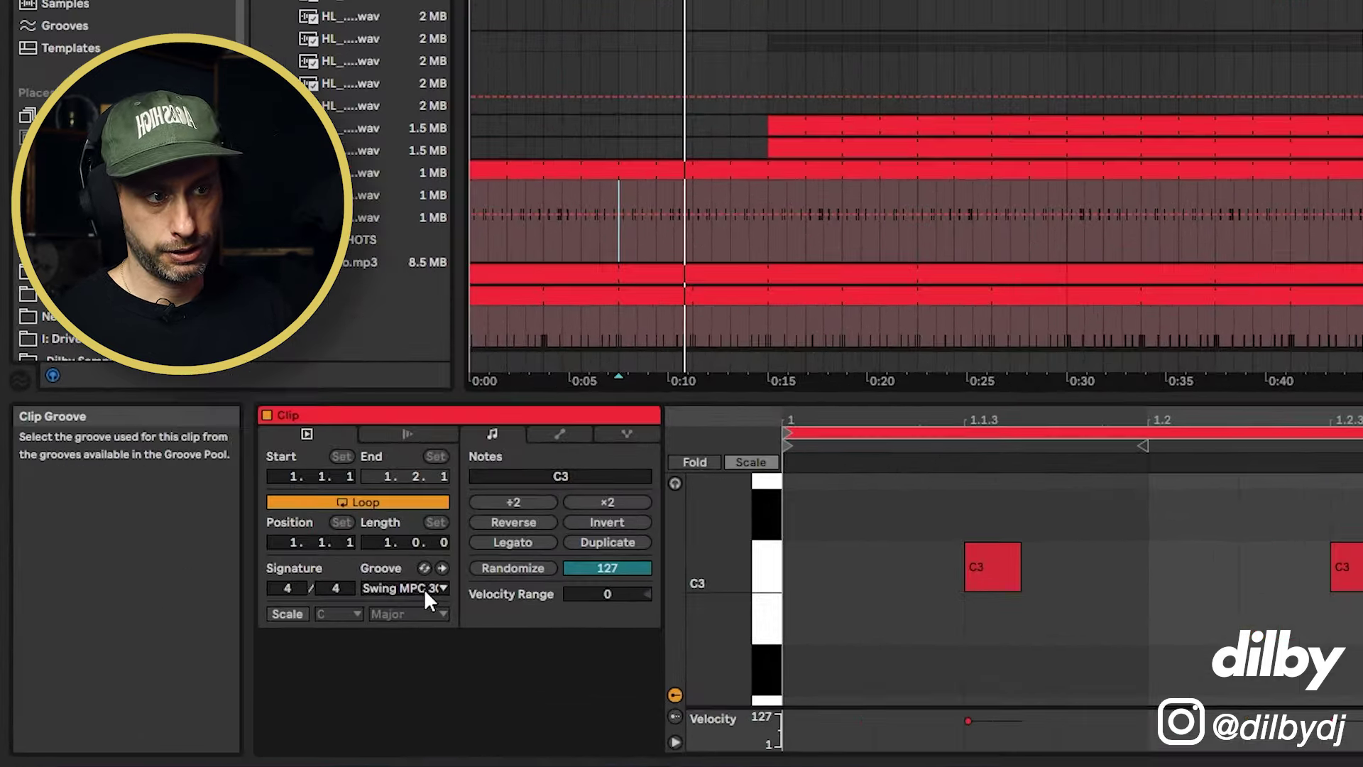
left_click(431, 594)
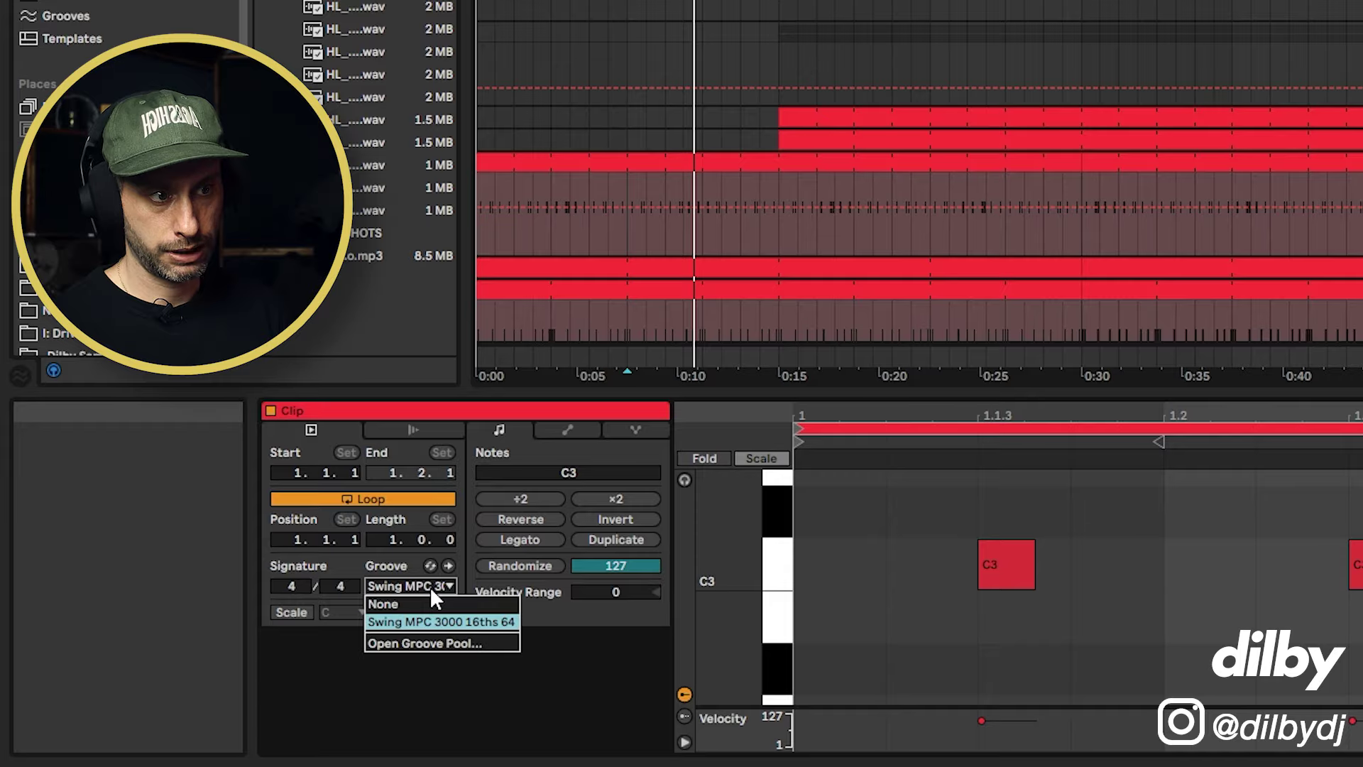
left_click(431, 589)
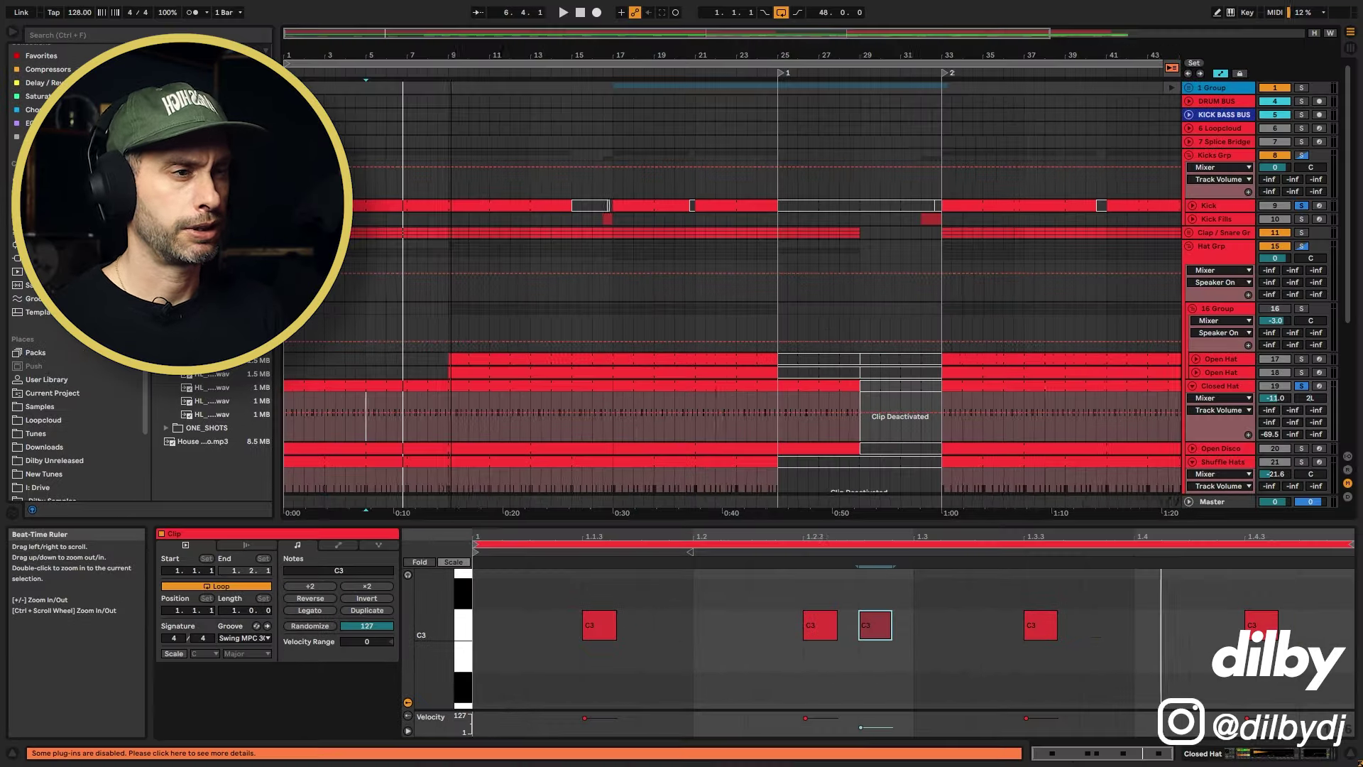
Add the Shuffle Hats to the solo and play them with the Closed Hat and Kick from bar 5
scroll(1073, 335, "down", 3)
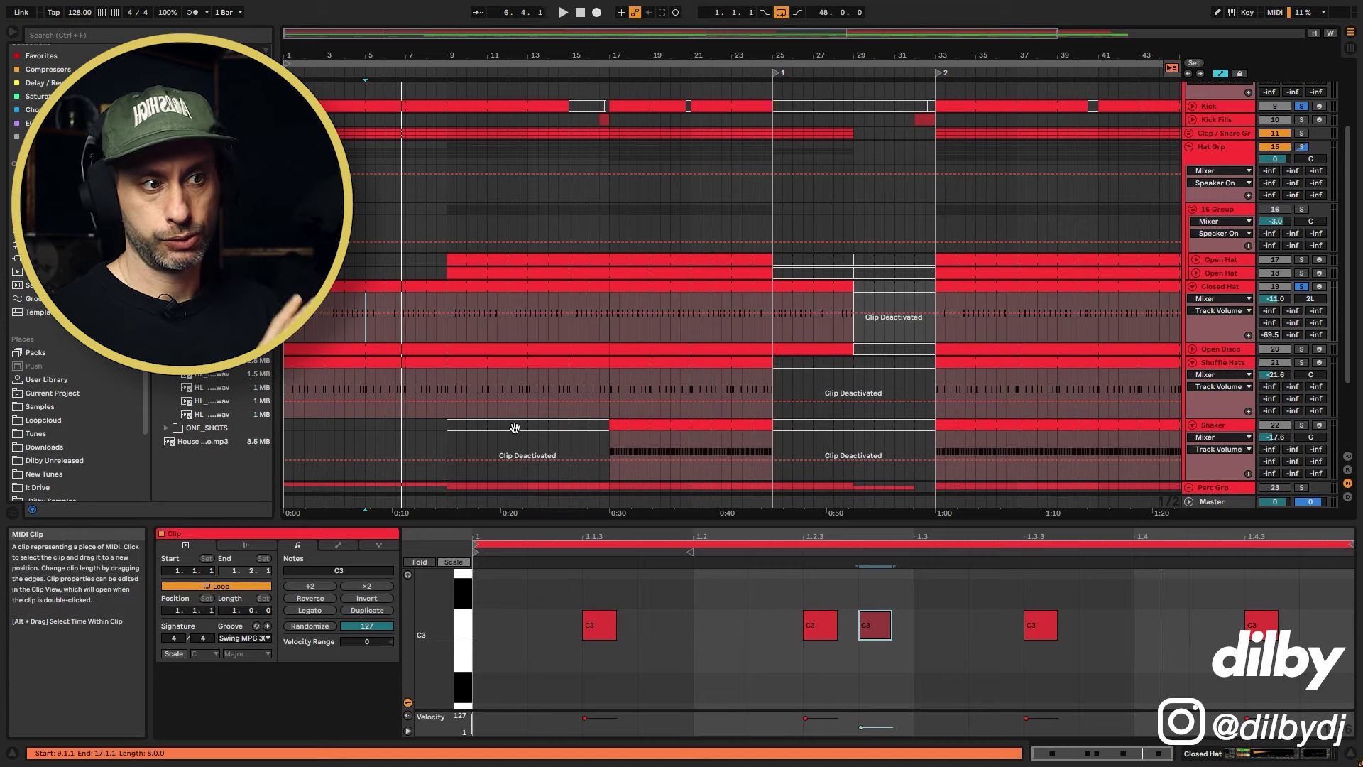
left_click(369, 326)
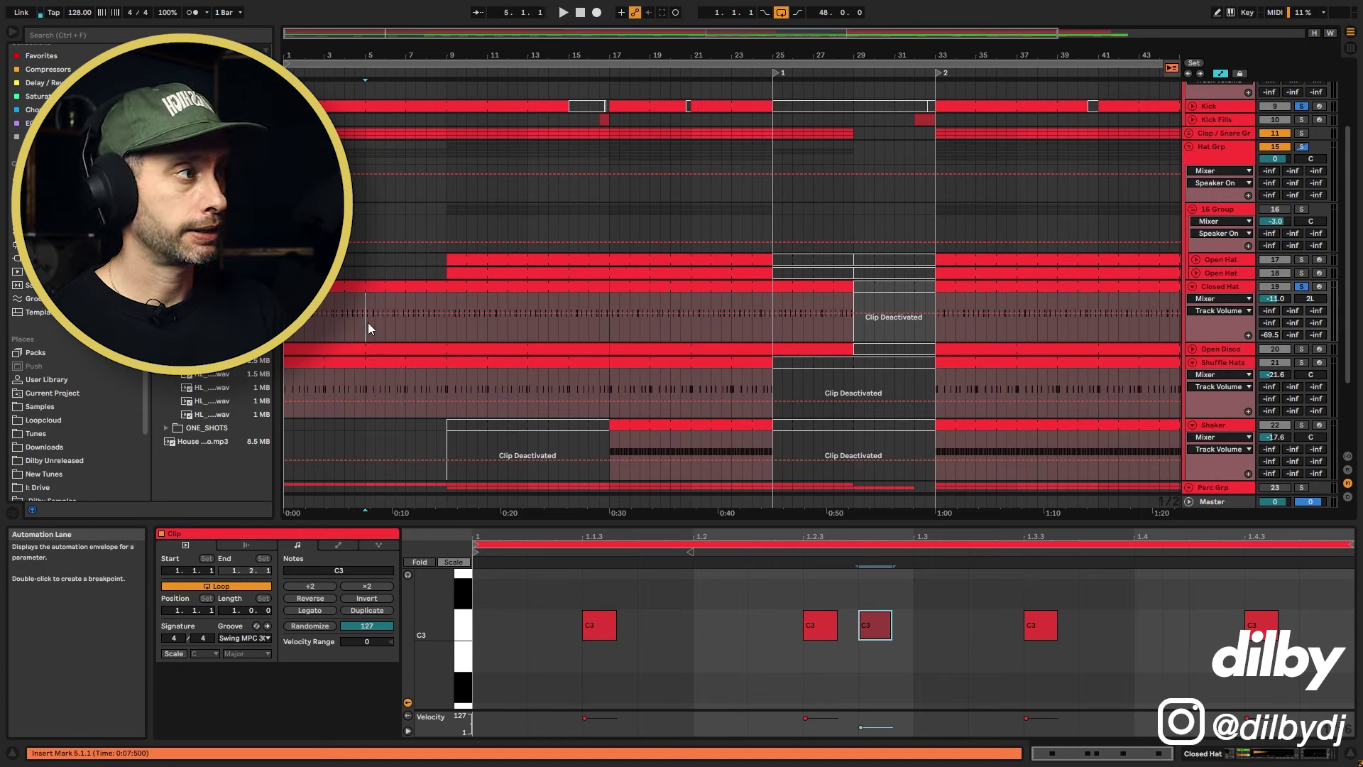
left_click(1302, 360)
key("space")
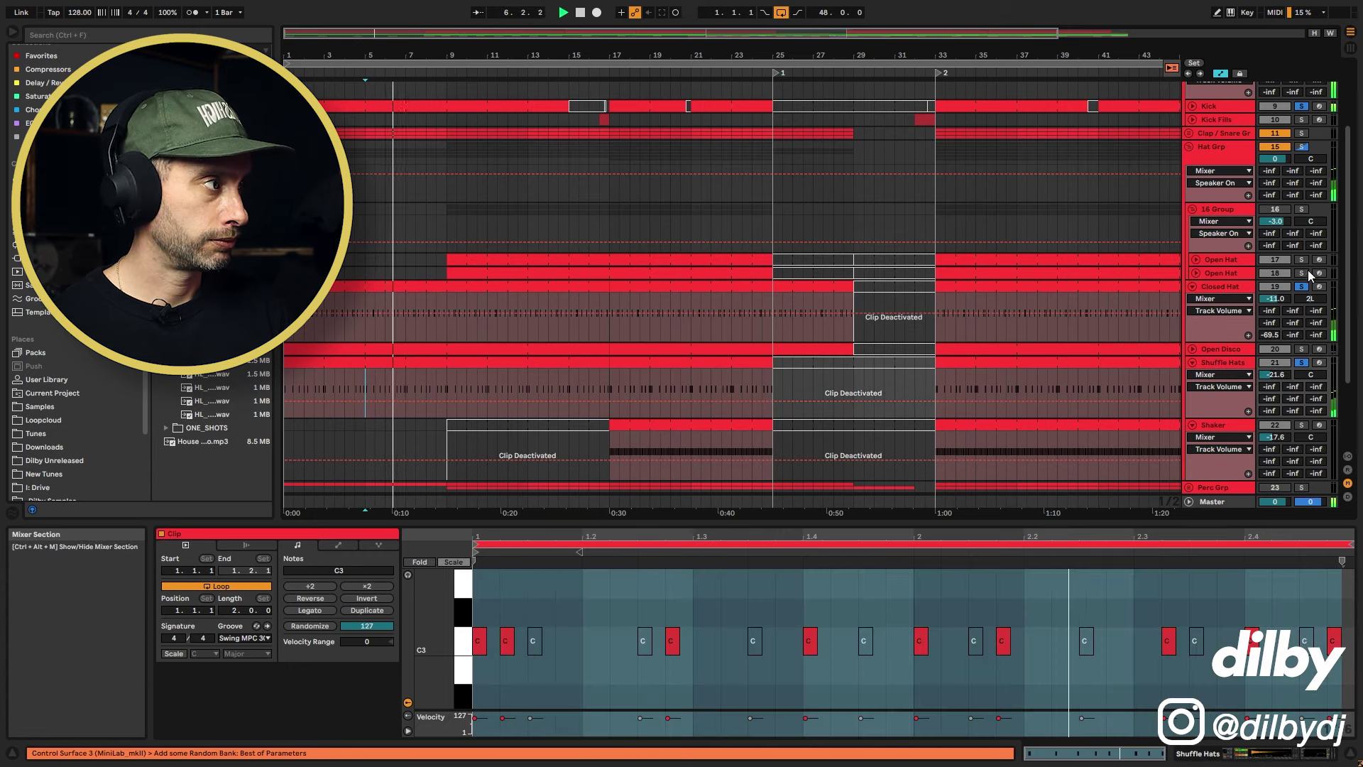
Select the Shuffle Hats track, stop playback and show the Hihat Closed 909 sampler's Controls page
left_click(1237, 362)
key("space")
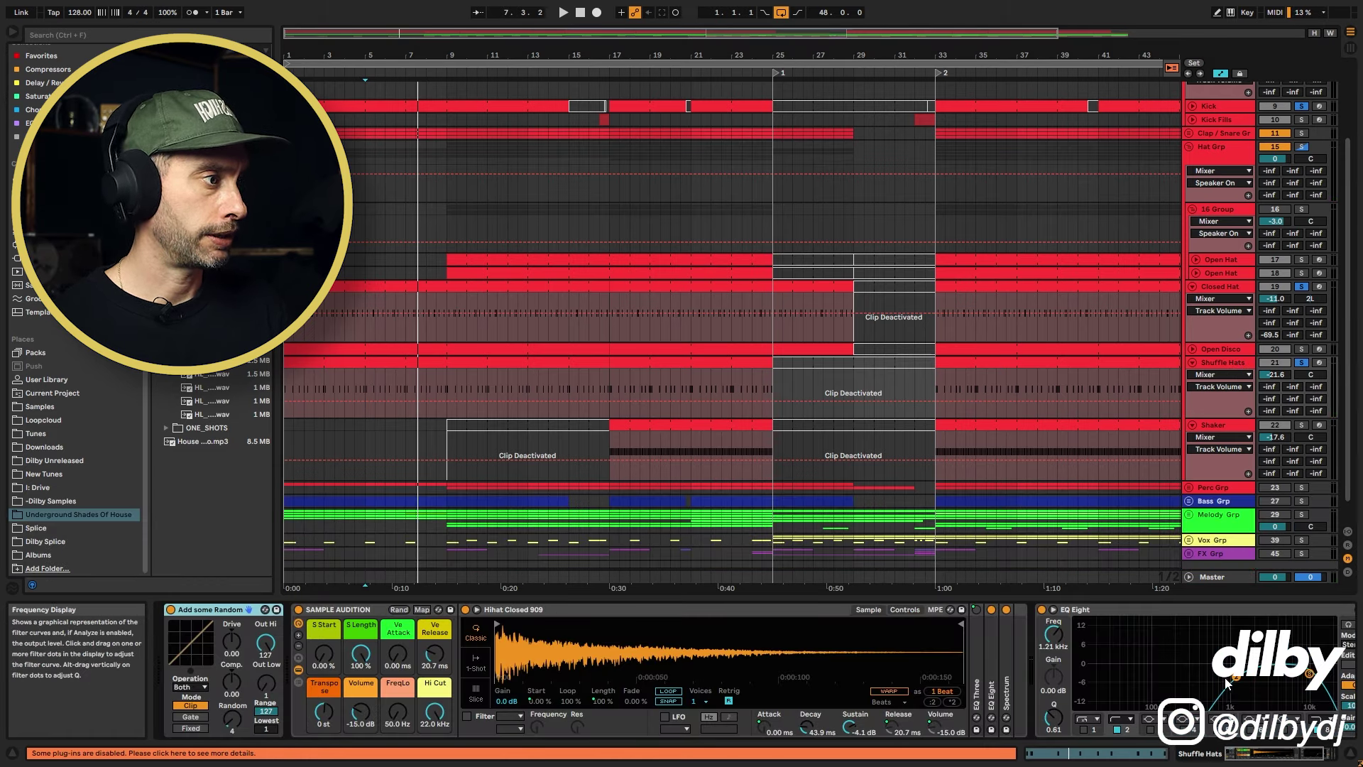
left_click_drag(1276, 753, 1281, 754)
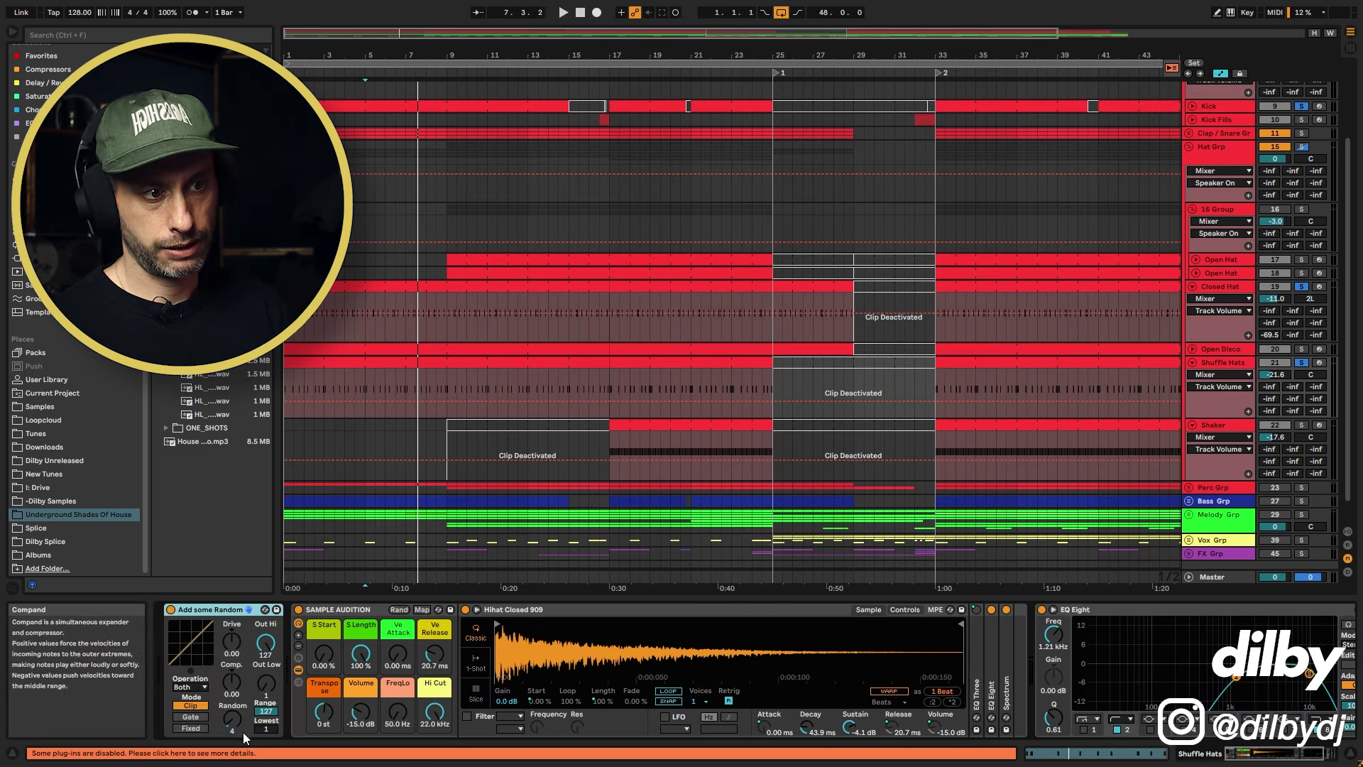
left_click(904, 609)
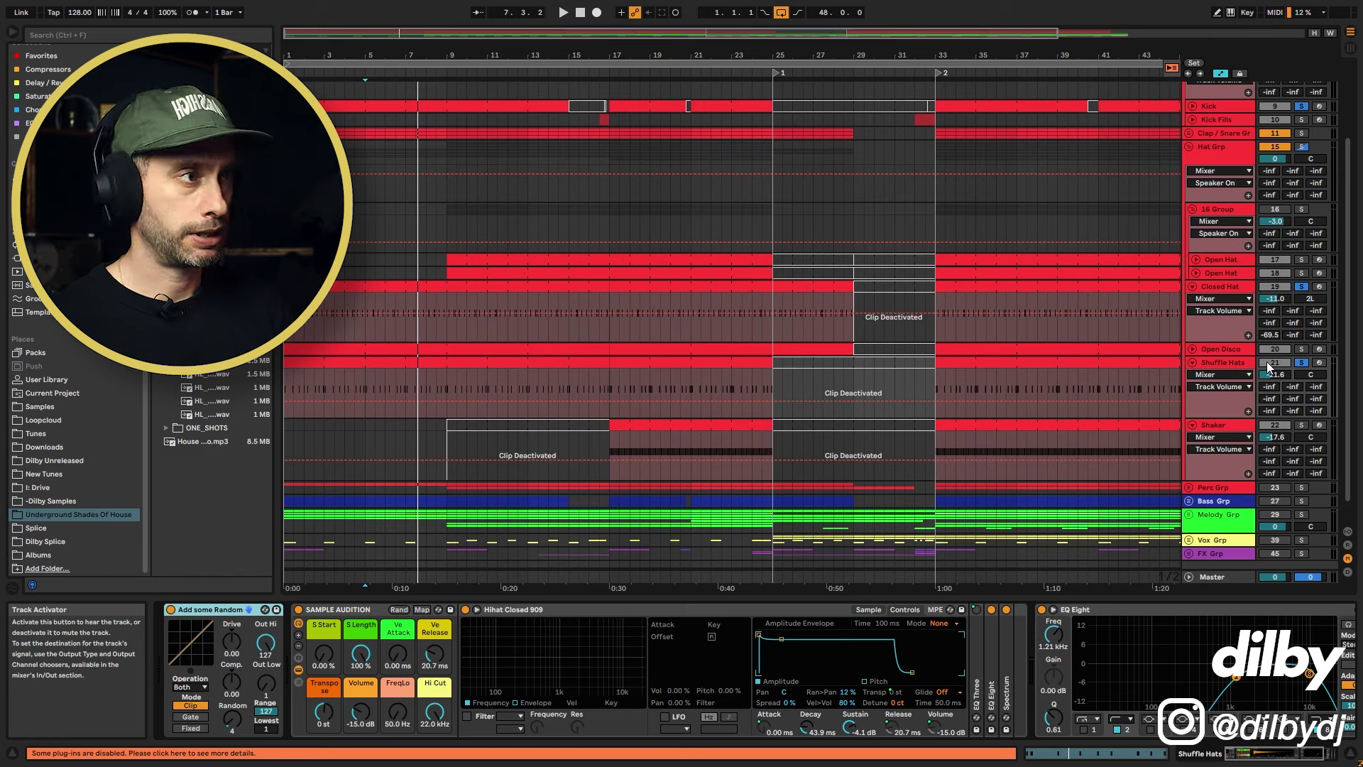
Inspect the Open Disco track's sampler, select its first clip and expand the track
left_click(1215, 348)
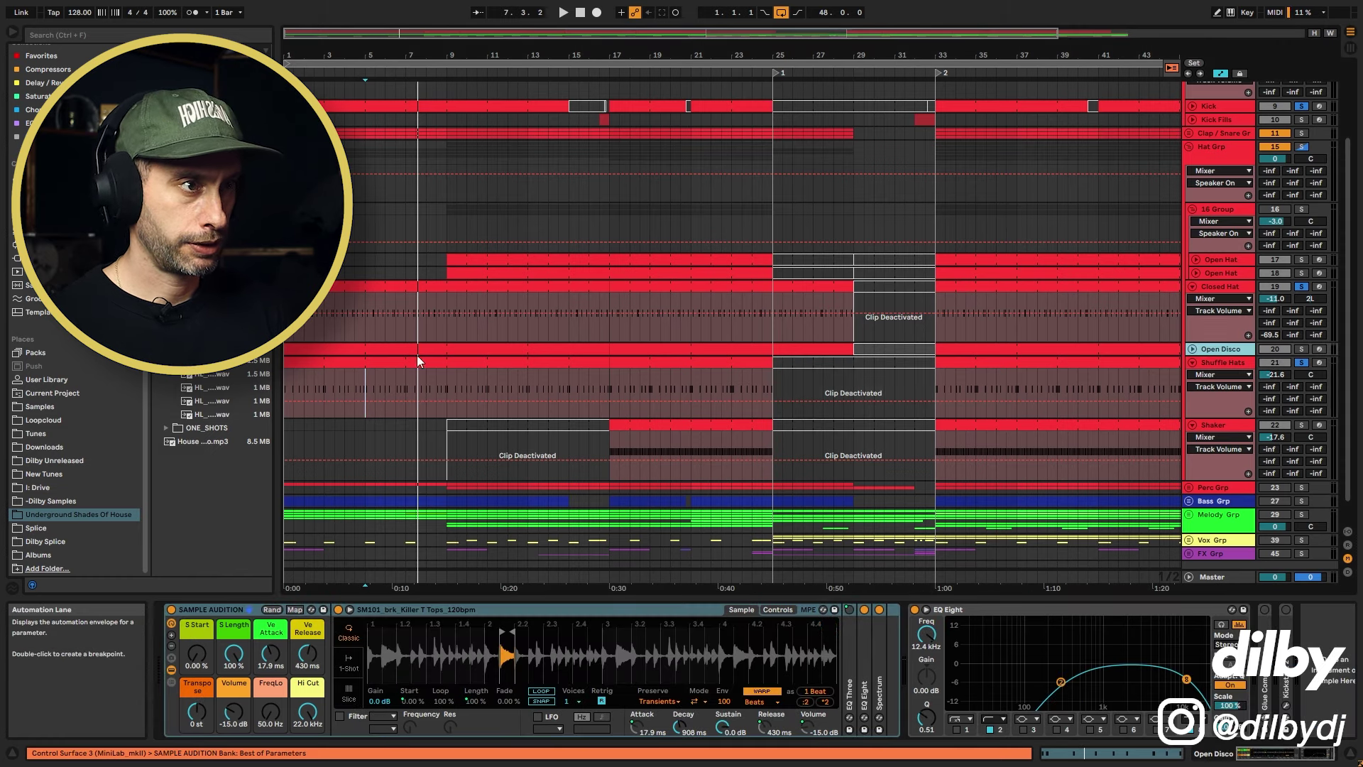
left_click(418, 350)
left_click(1193, 349)
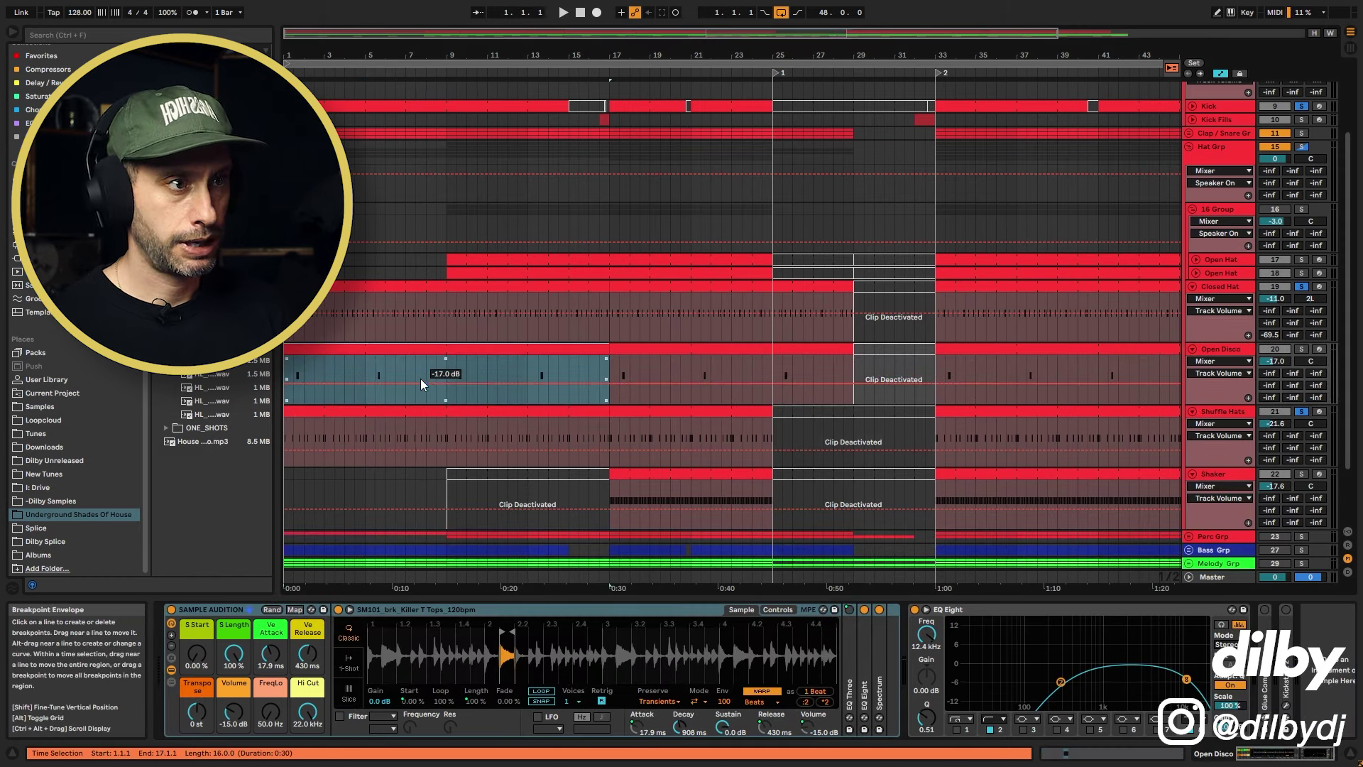
Solo the Open Disco hat with the other hats and Kick, play from bar 5, and add the Clap / Snare group
left_click(368, 366)
left_click_drag(379, 56, 515, 89)
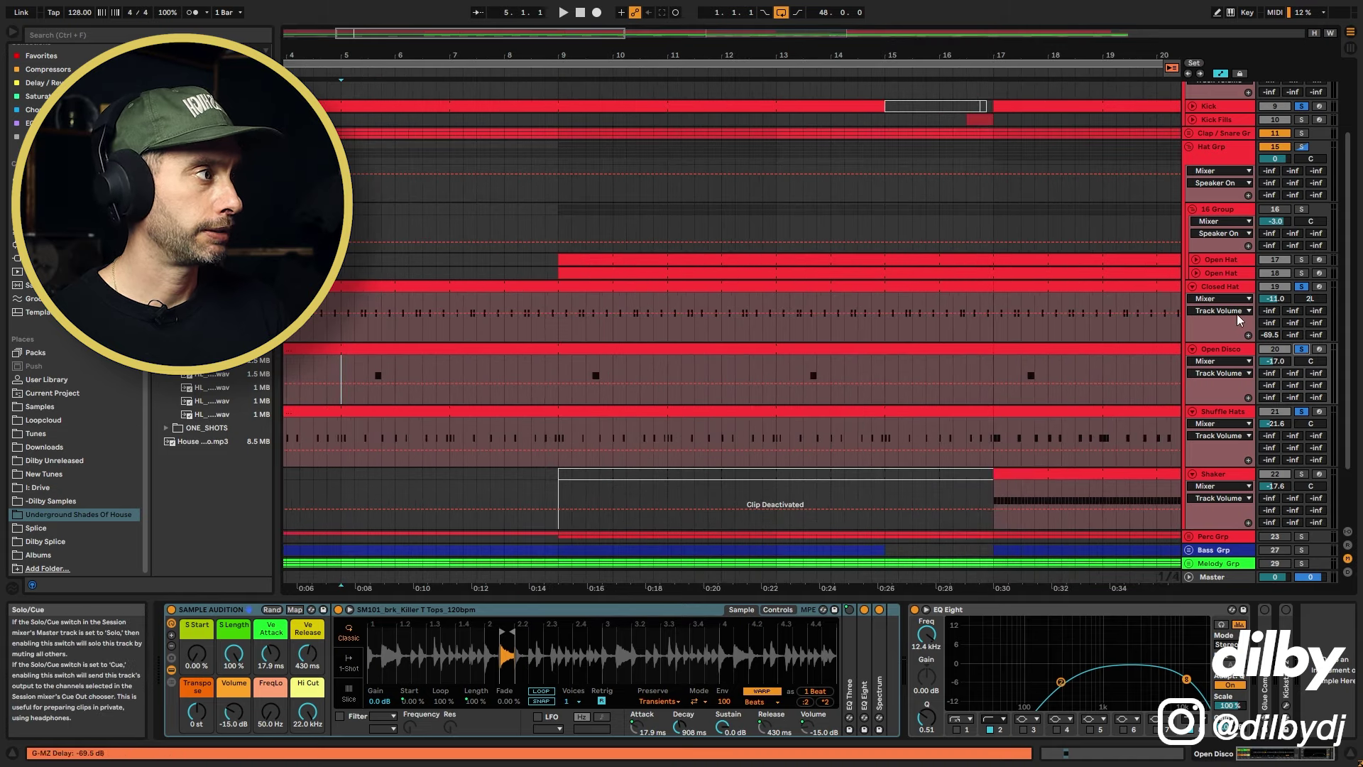
key("space")
left_click(1302, 133)
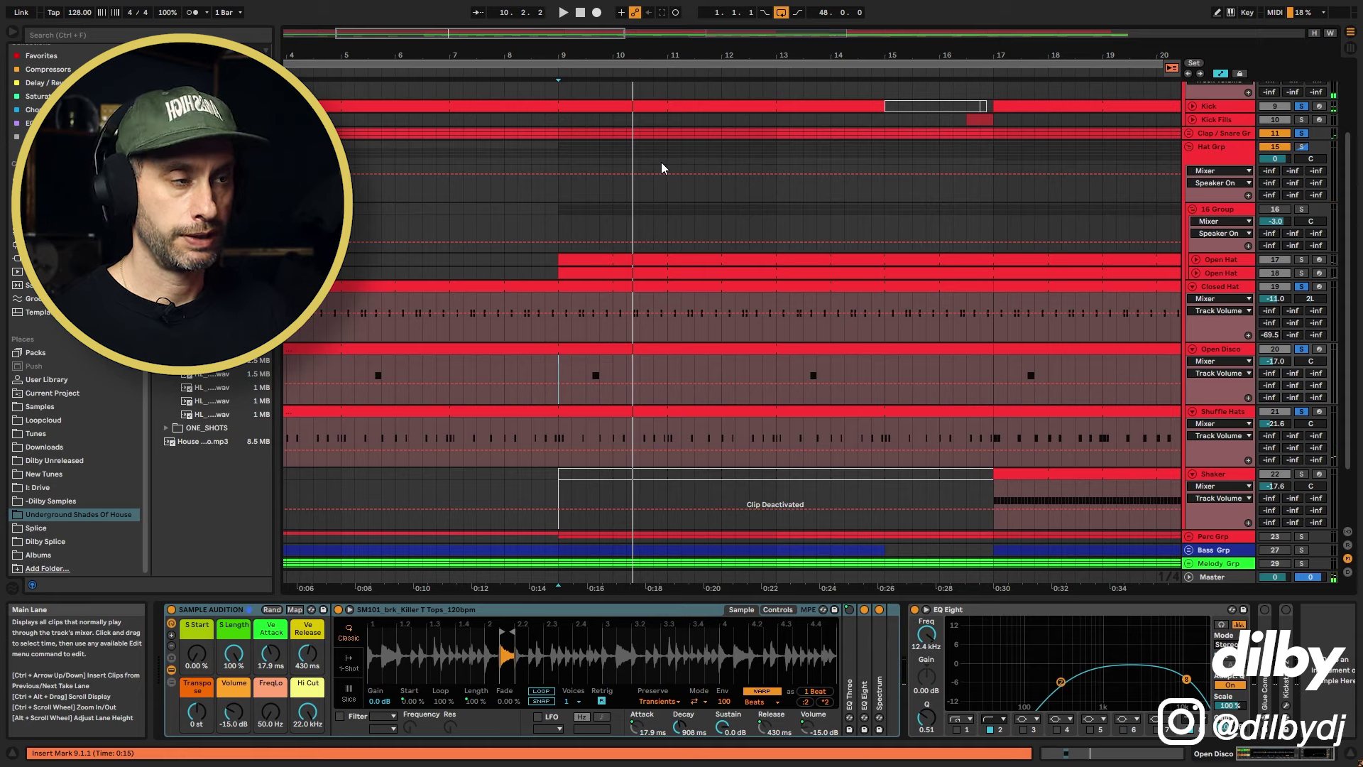
Select the Open Disco pattern from bar 5 to bar 9 to examine its spacing
left_click_drag(595, 54, 708, 49)
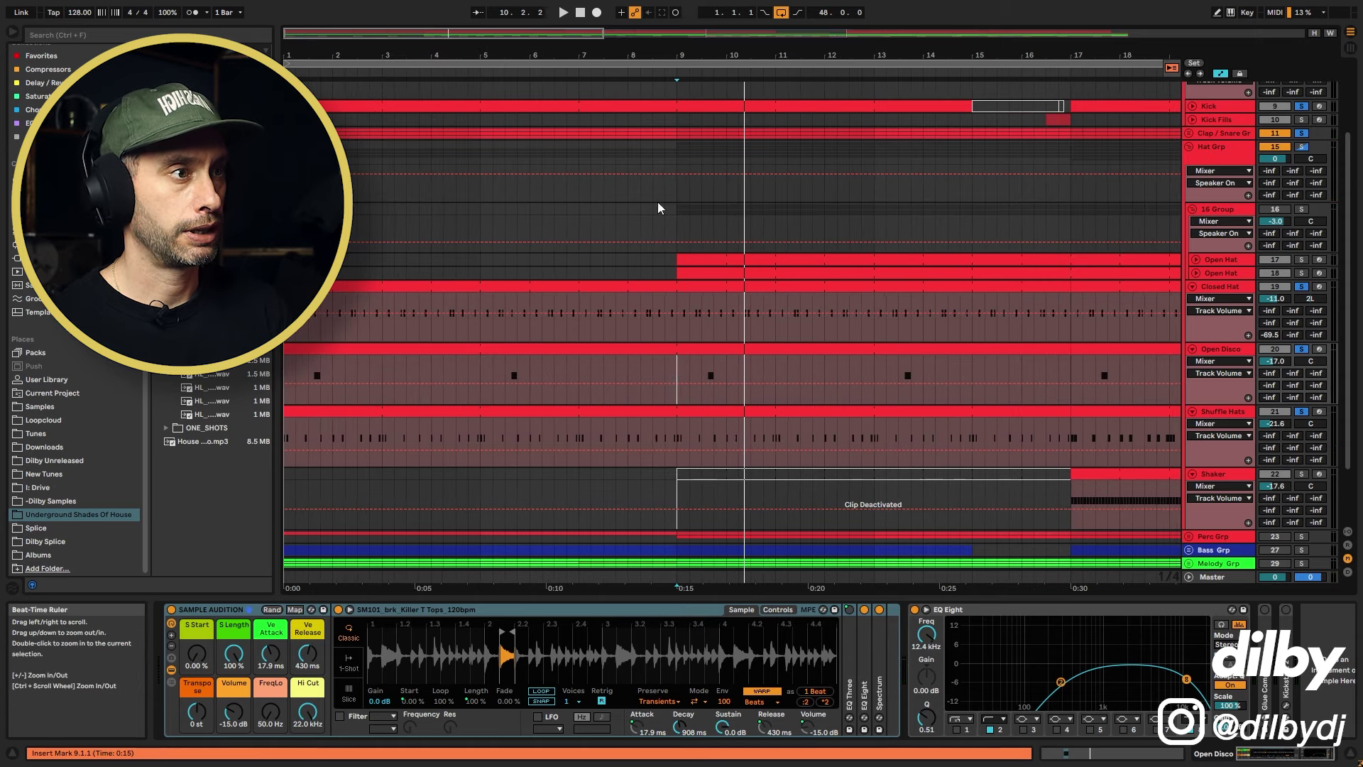
left_click_drag(501, 374, 680, 347)
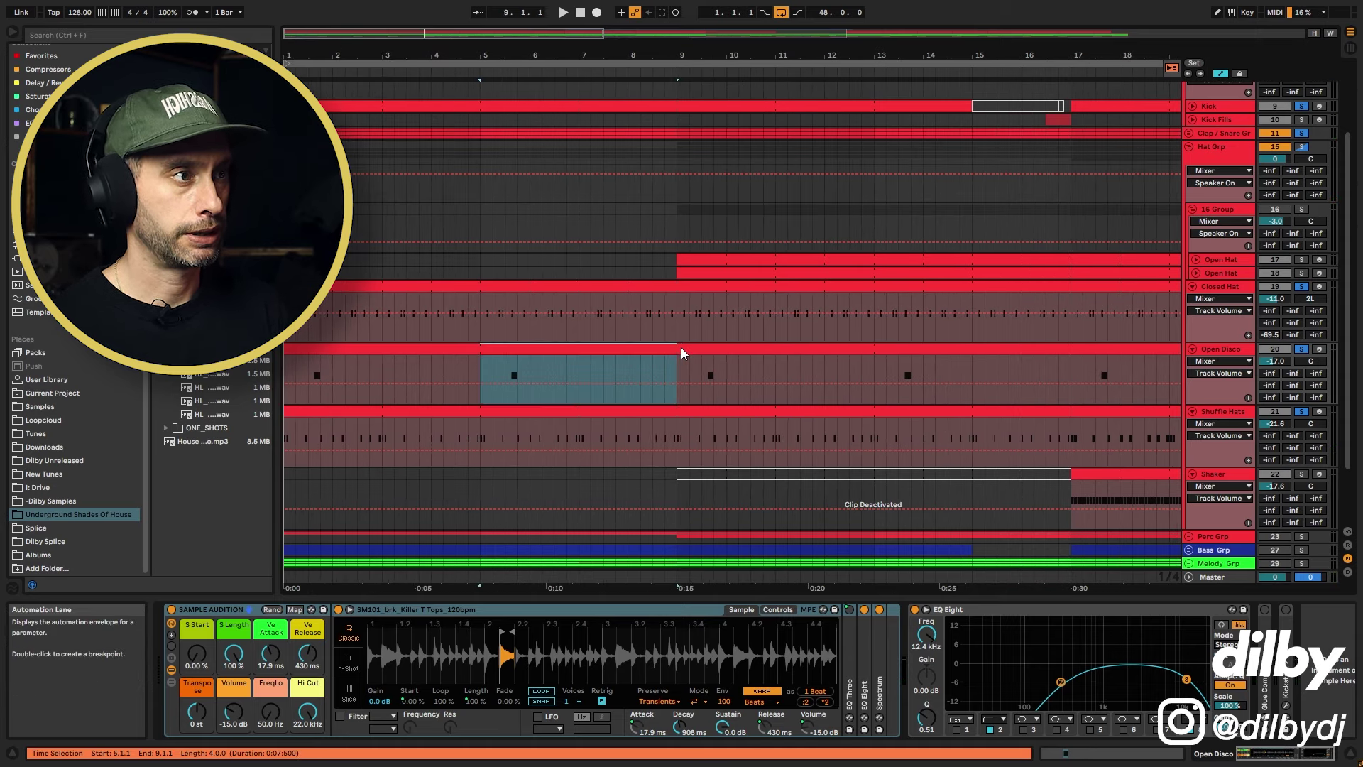
left_click_drag(599, 55, 519, 46)
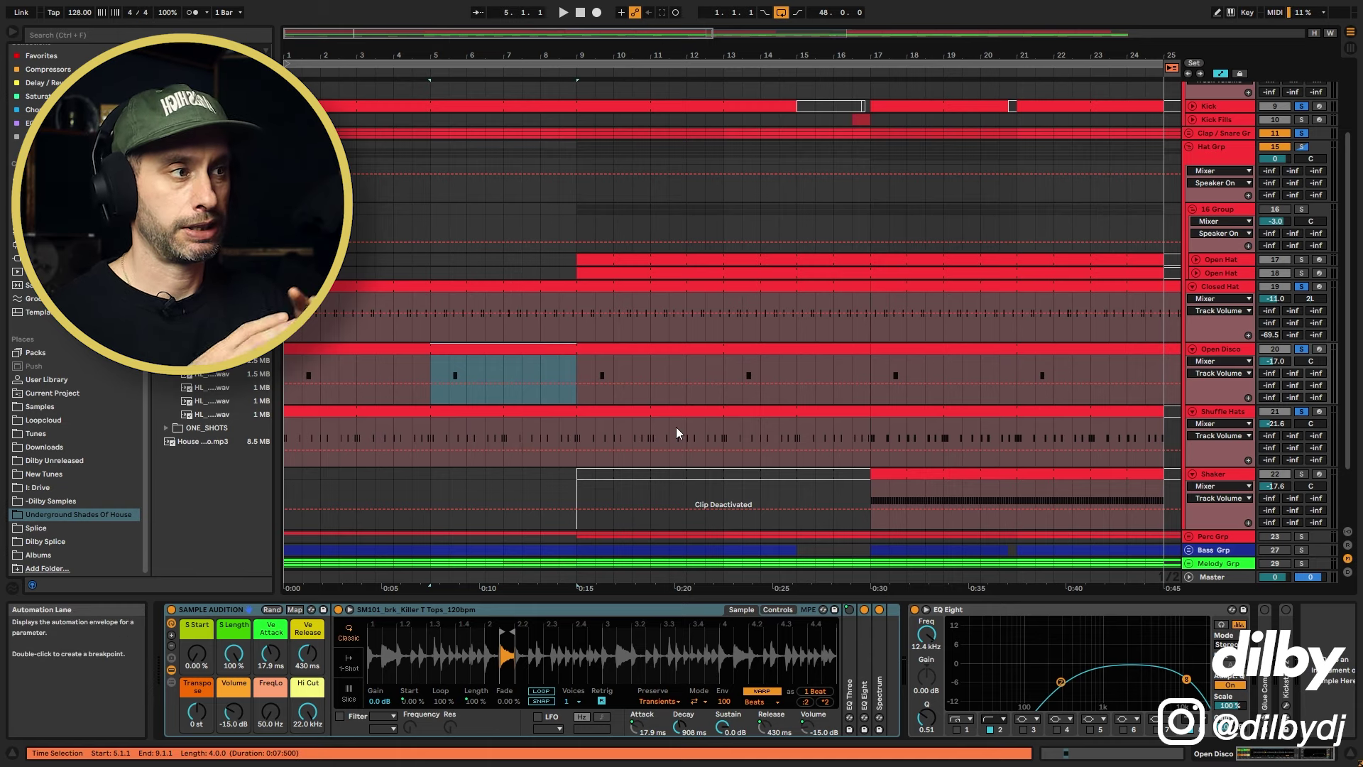
Select the active Shaker clip at bar 17 and audition the Shaker together with the soloed tracks
key("minus")
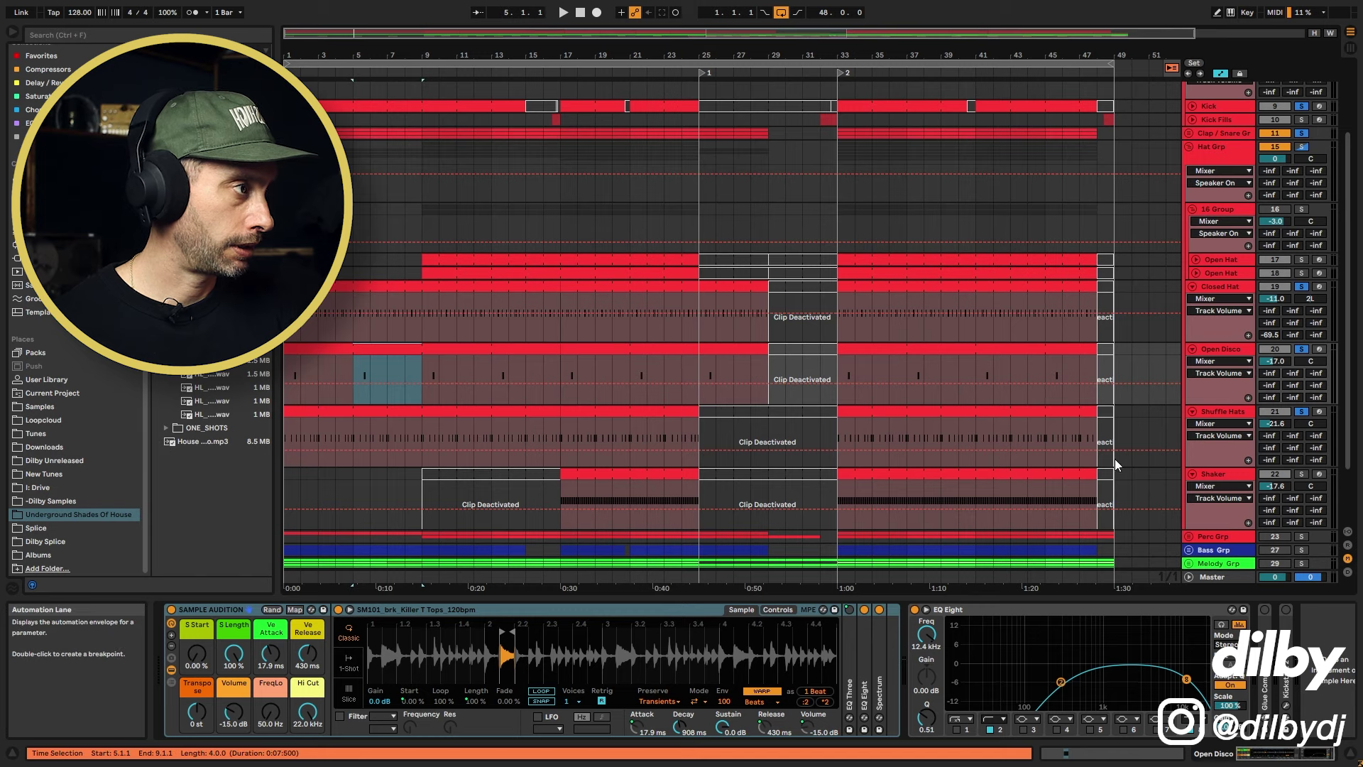
left_click(598, 479)
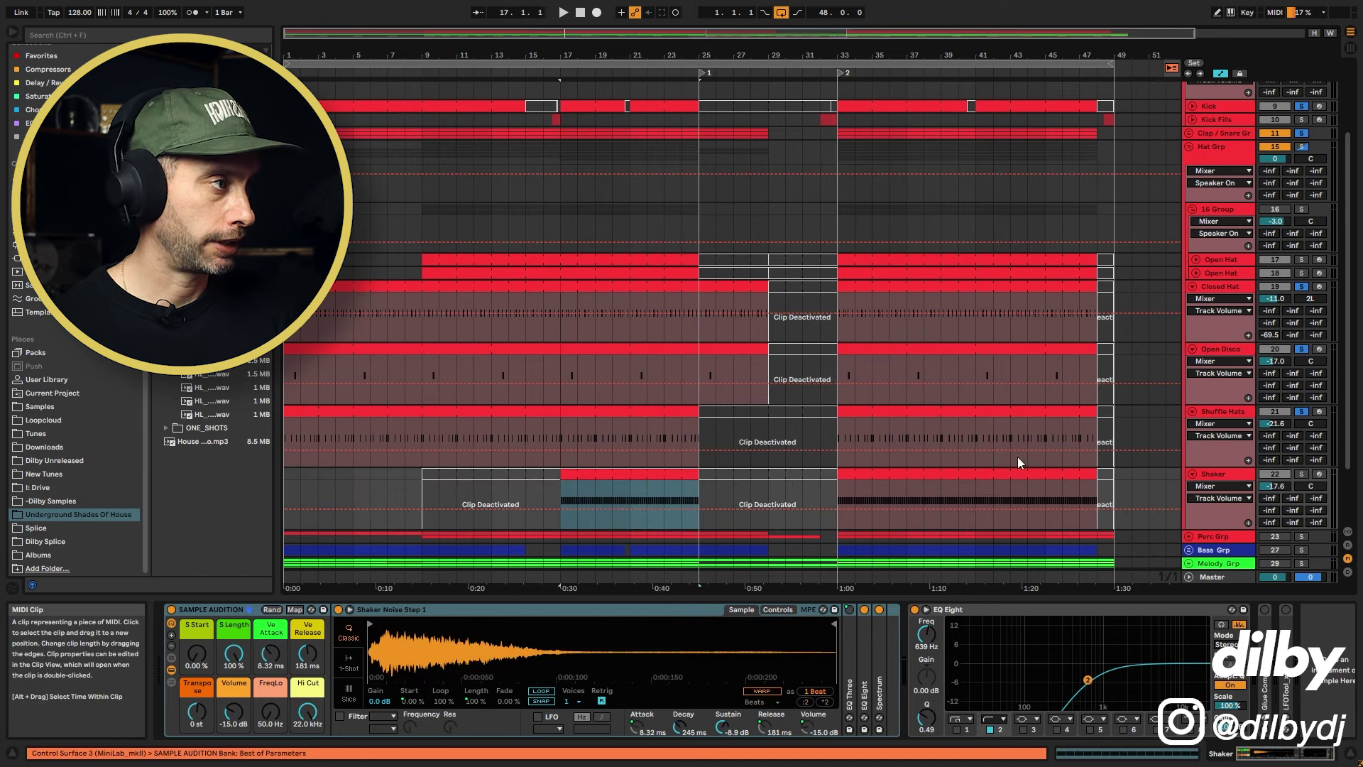
left_click(1300, 474)
key("space")
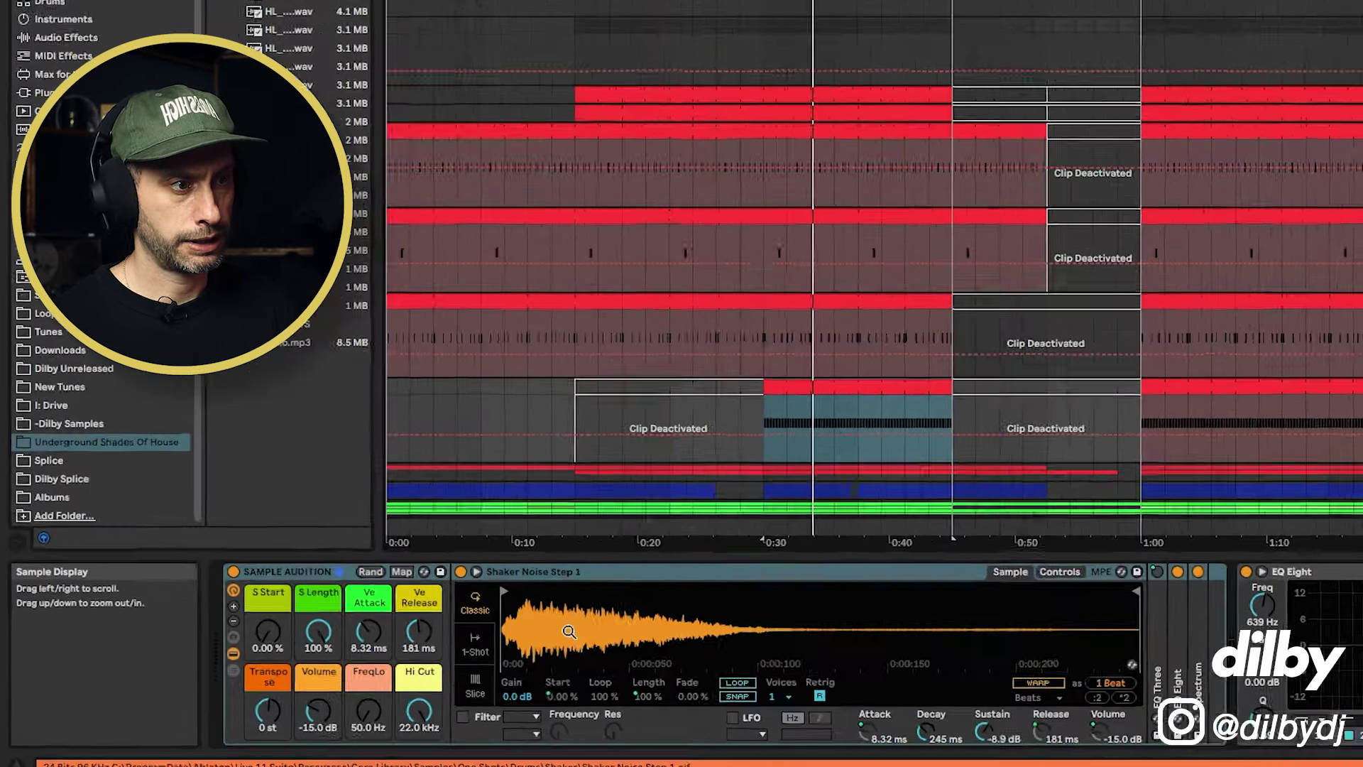
Locate the Shaker Noise Step 1 sample in the browser and stop playback
right_click(421, 651)
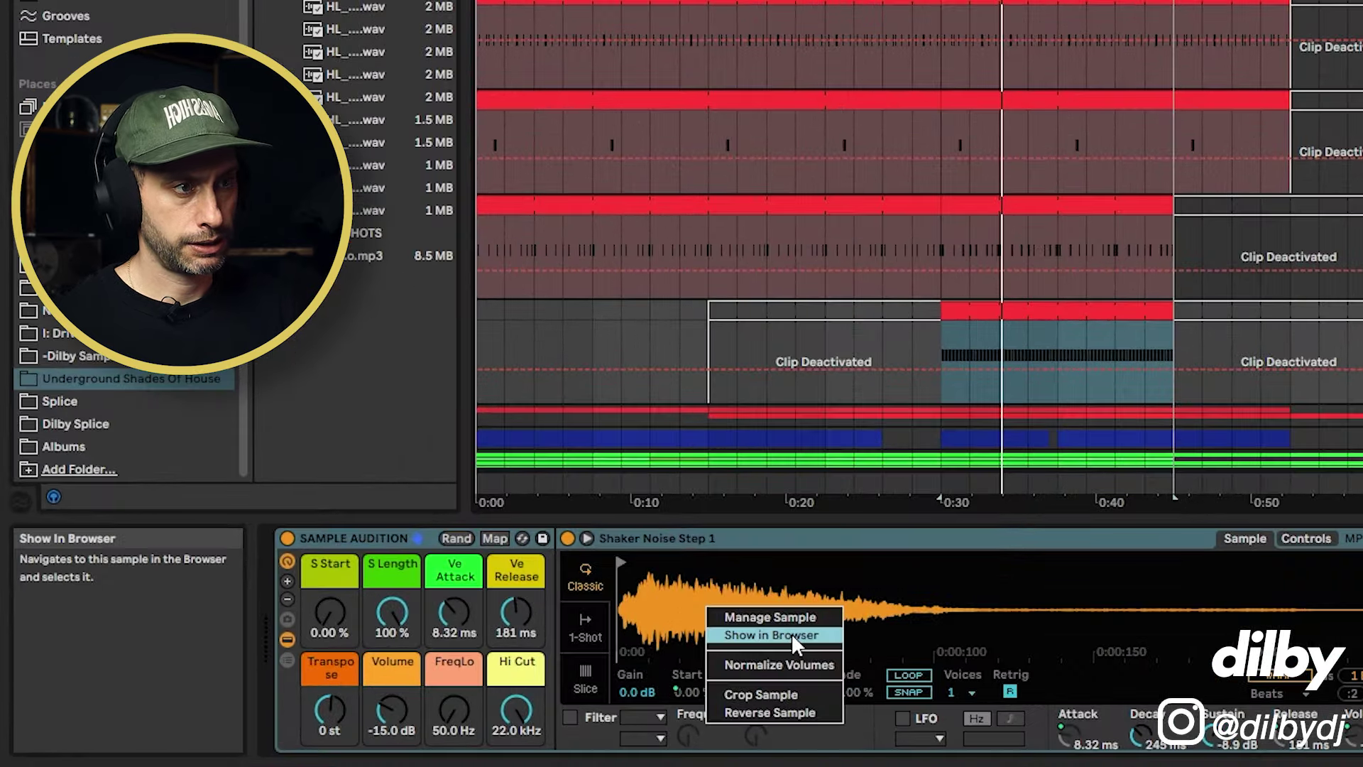
left_click(791, 633)
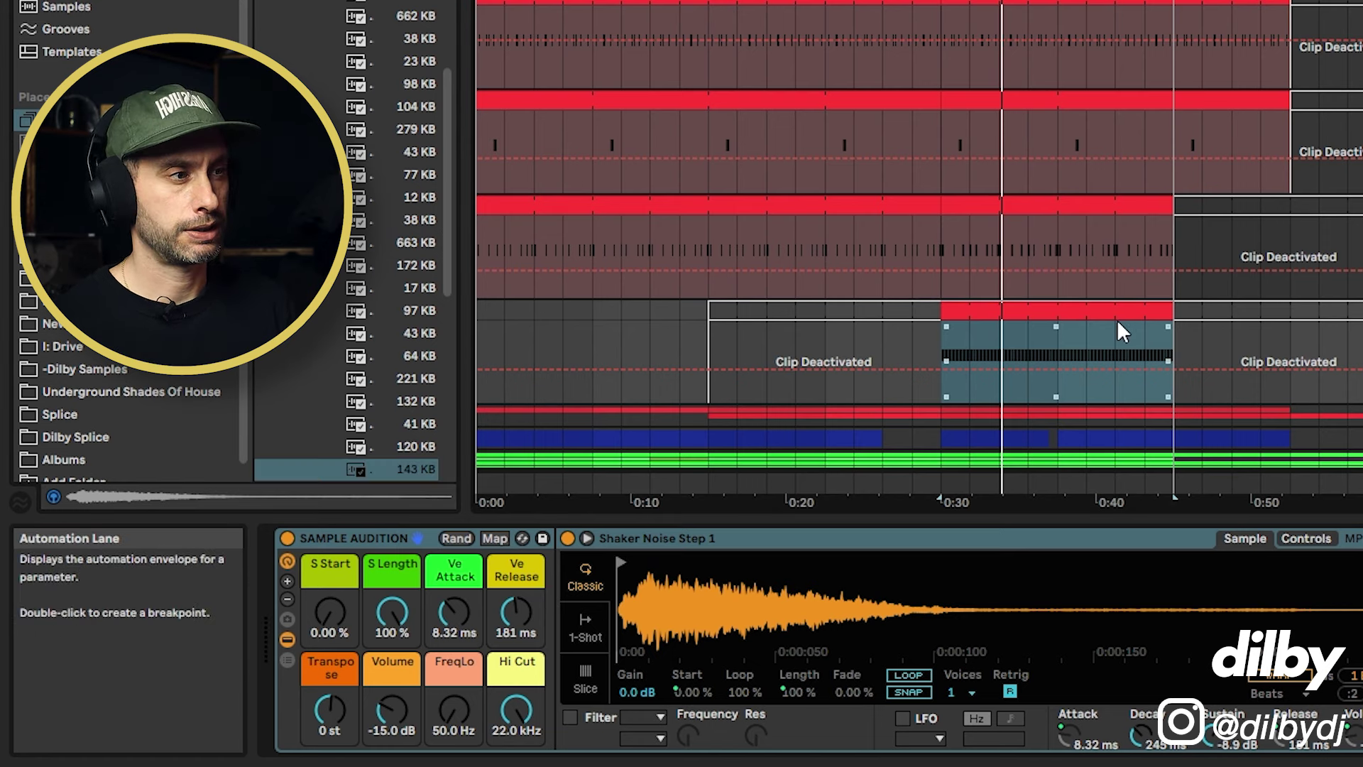
key("space")
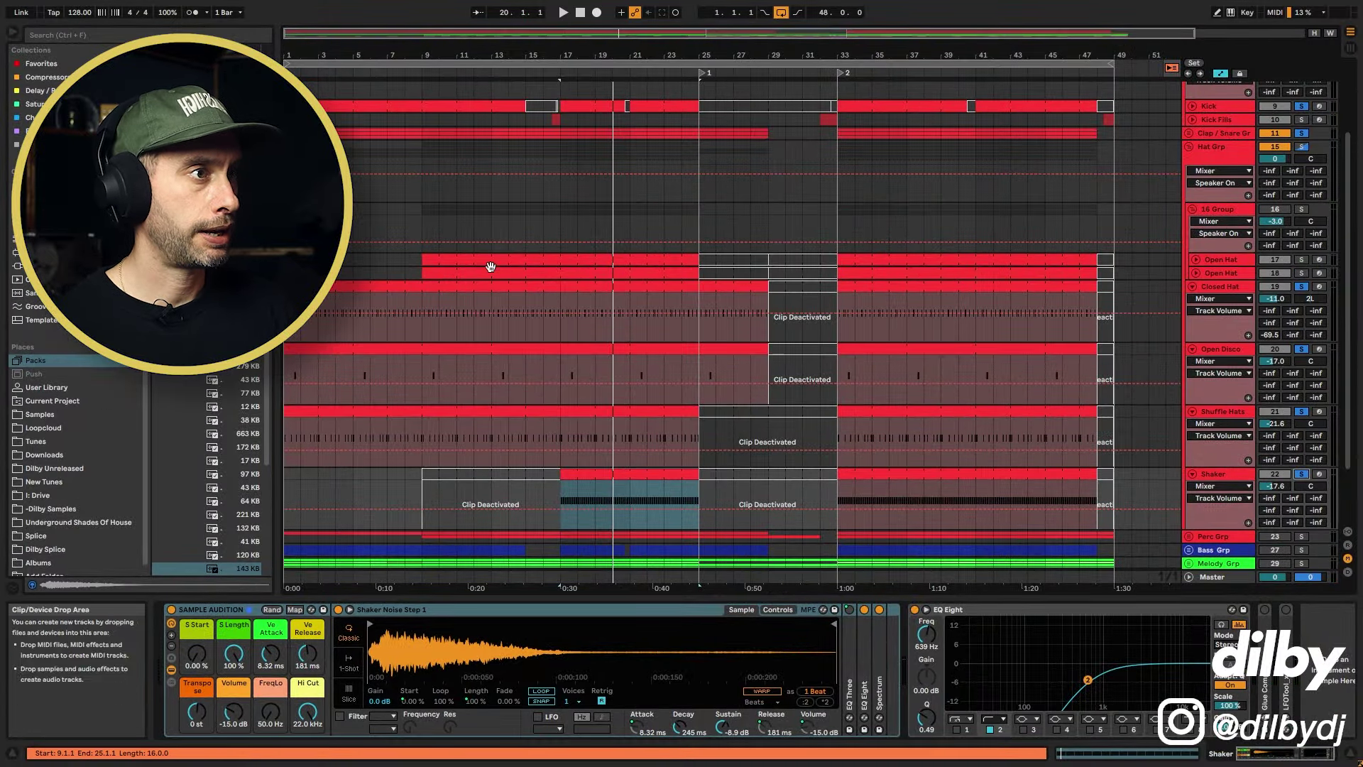
Solo the 16 Group hats and audition the second Open Hat from bar 9
left_click(545, 263)
left_click(1302, 260)
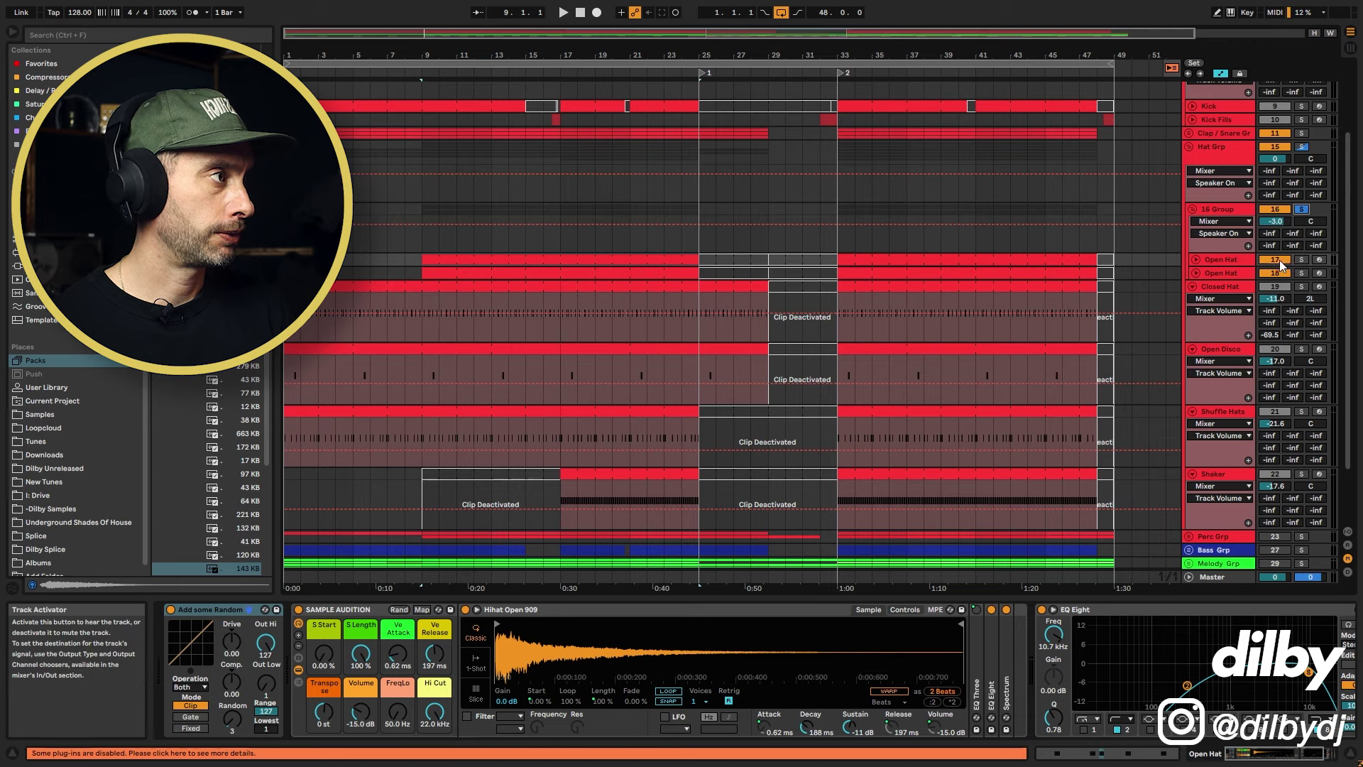
left_click(1221, 273)
key("space")
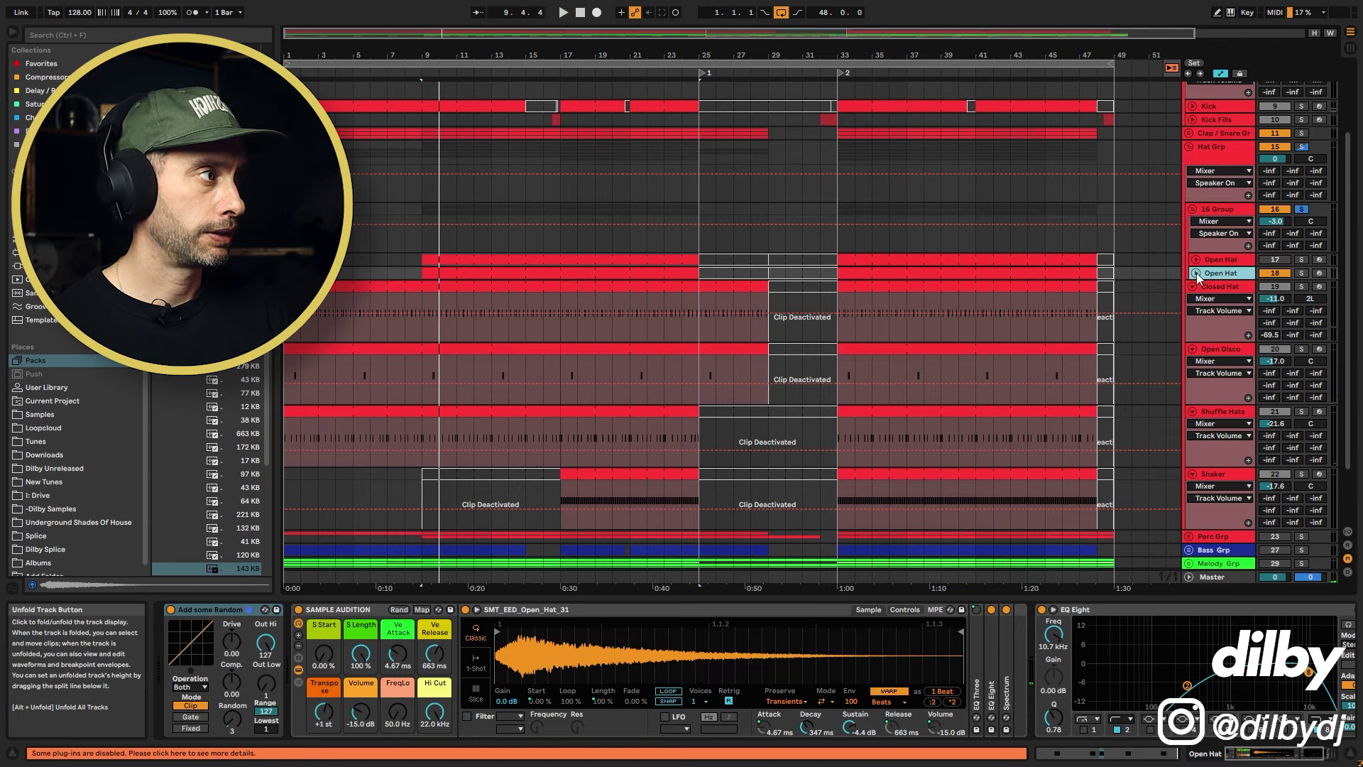
Expand both Open Hat tracks and compare their samplers, selecting the second Open Hat's first clip
left_click(1195, 272)
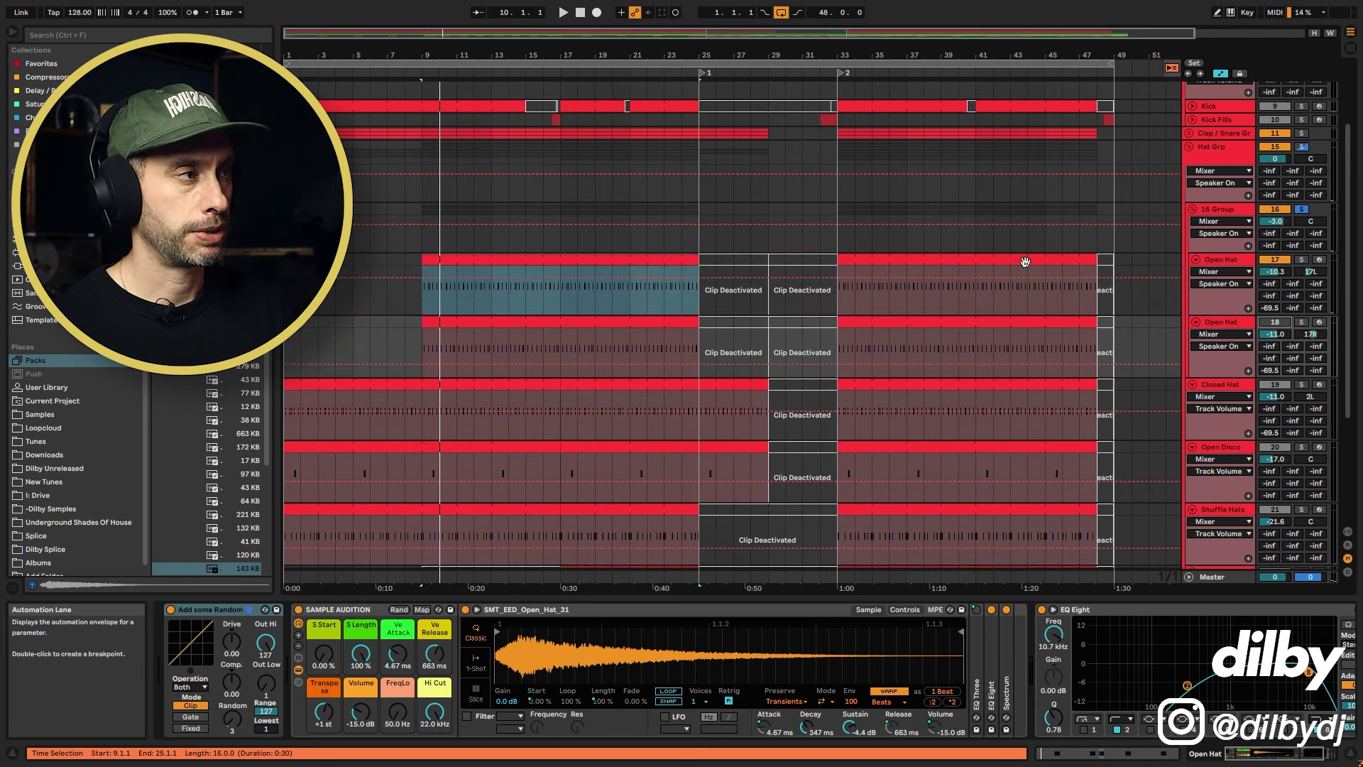
left_click(1221, 259)
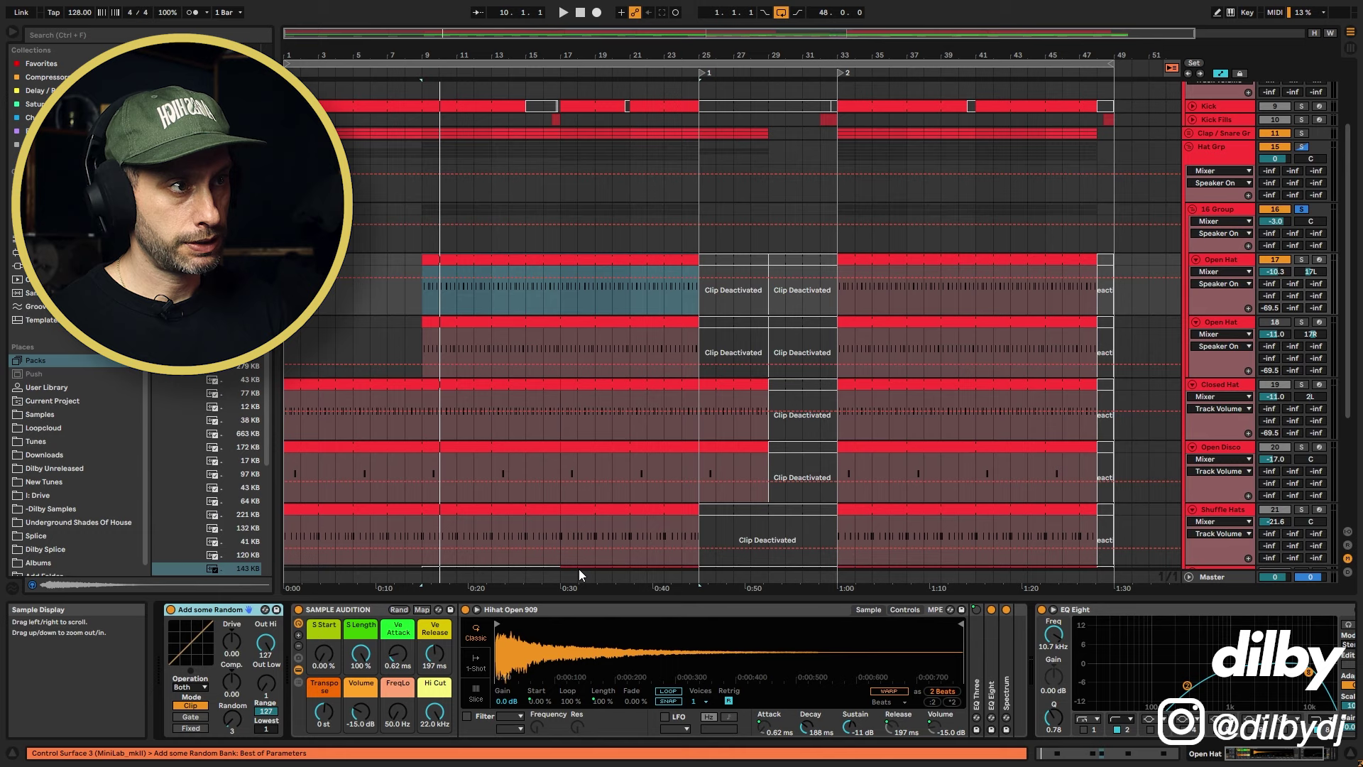
left_click(563, 322)
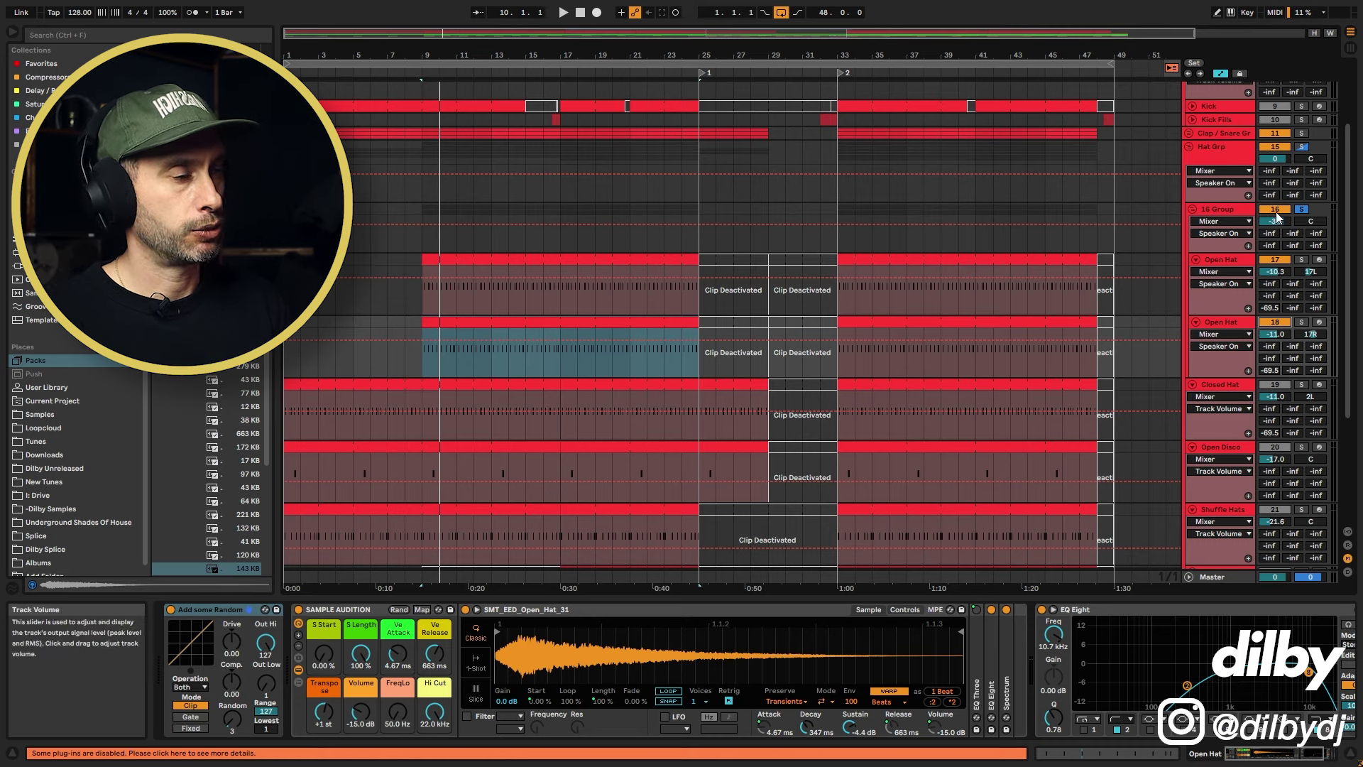
Play both Open Hats together and examine their notes closely around bar 11
key("space")
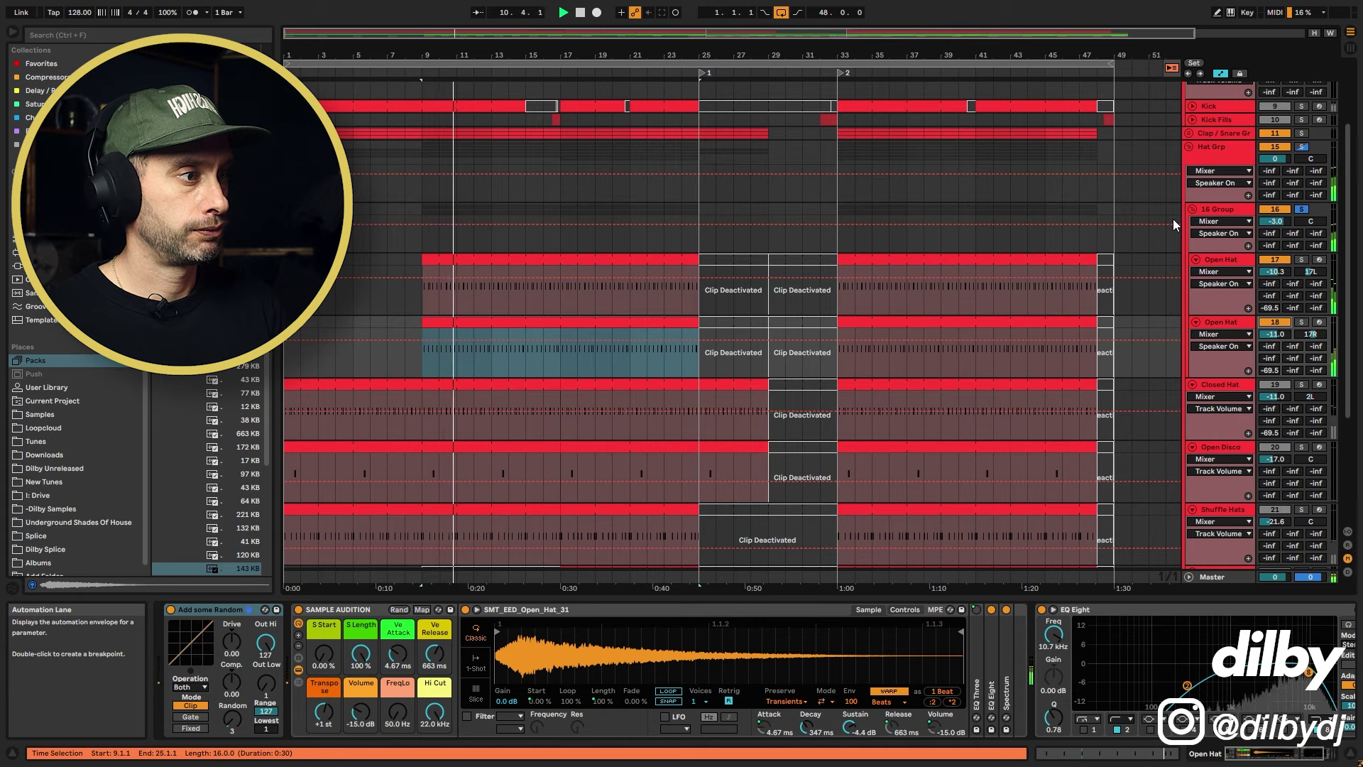
key("space")
left_click_drag(460, 52, 465, 160)
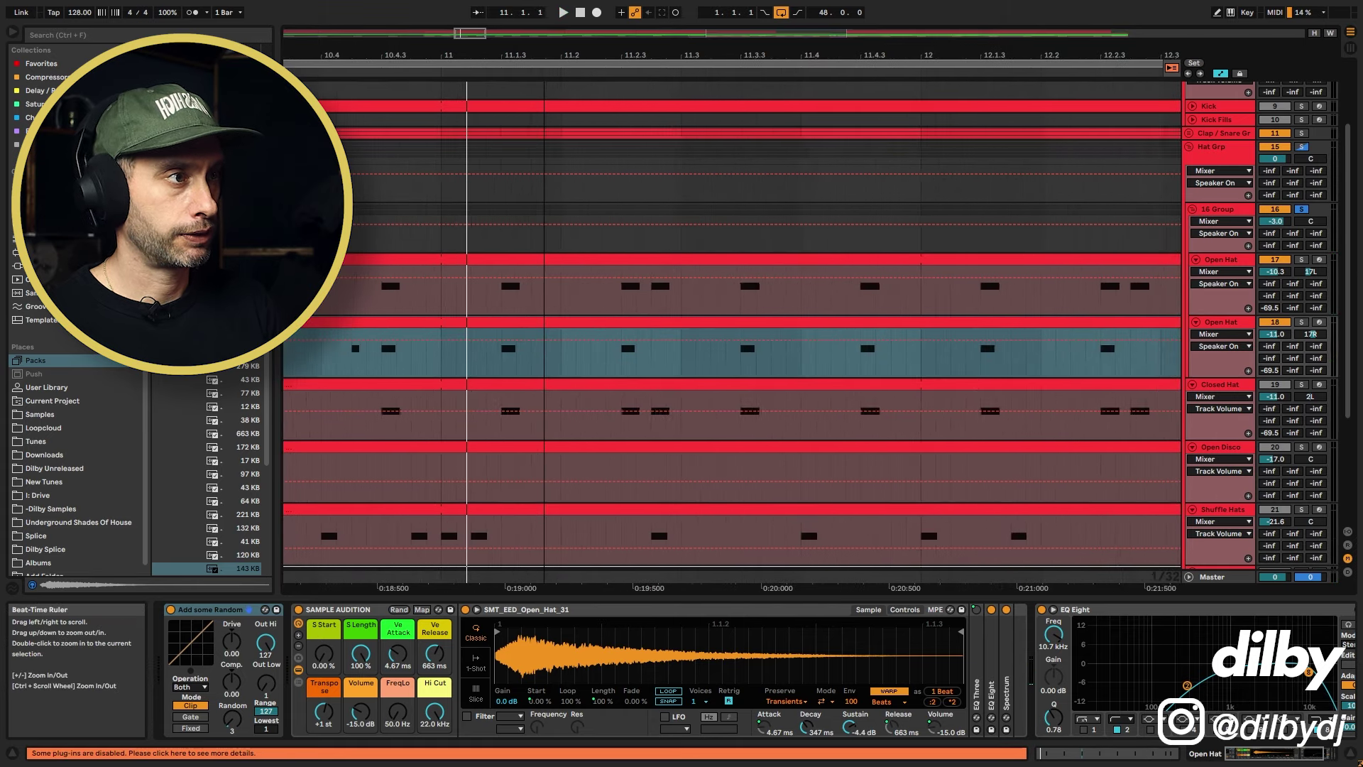
Select the bar 11 passage across both Open Hat tracks, and set the playback start at bar 9
left_click_drag(544, 62, 576, 56)
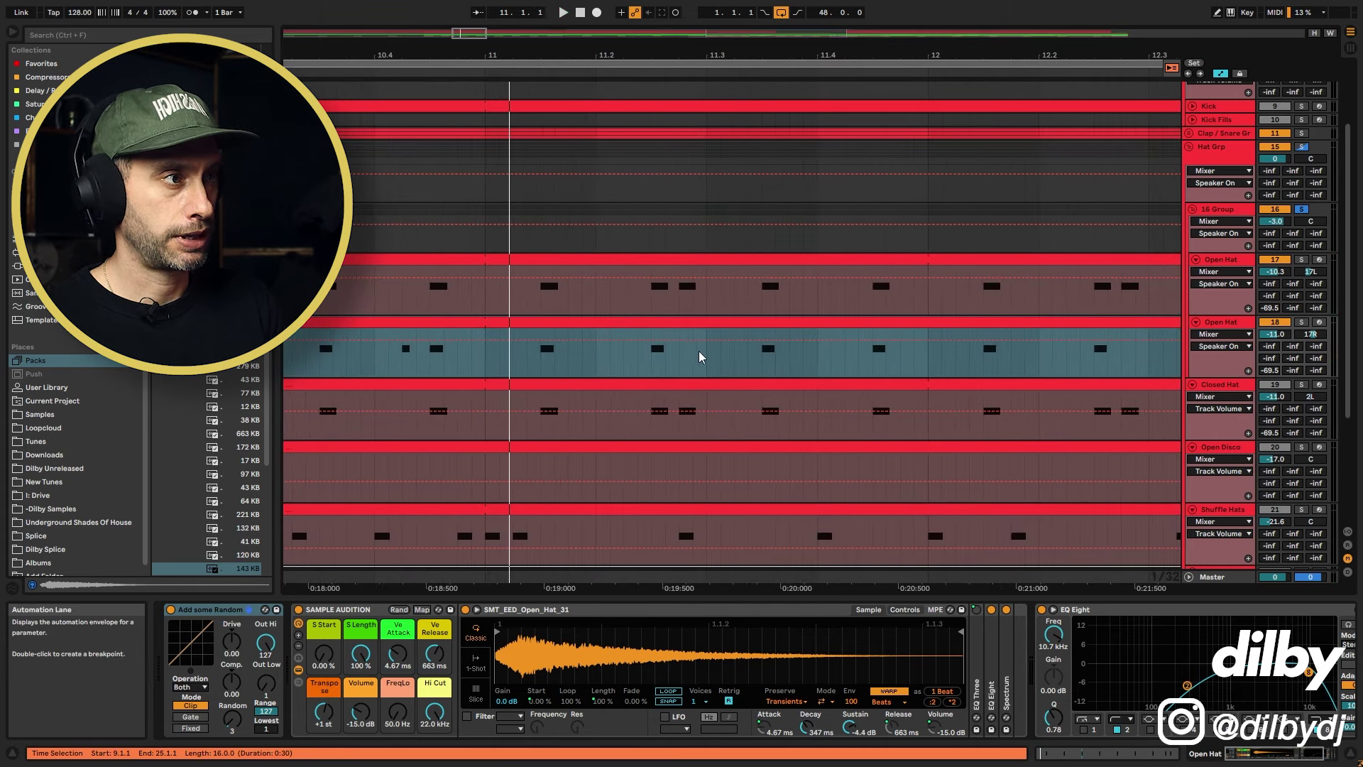
left_click_drag(705, 357, 372, 261)
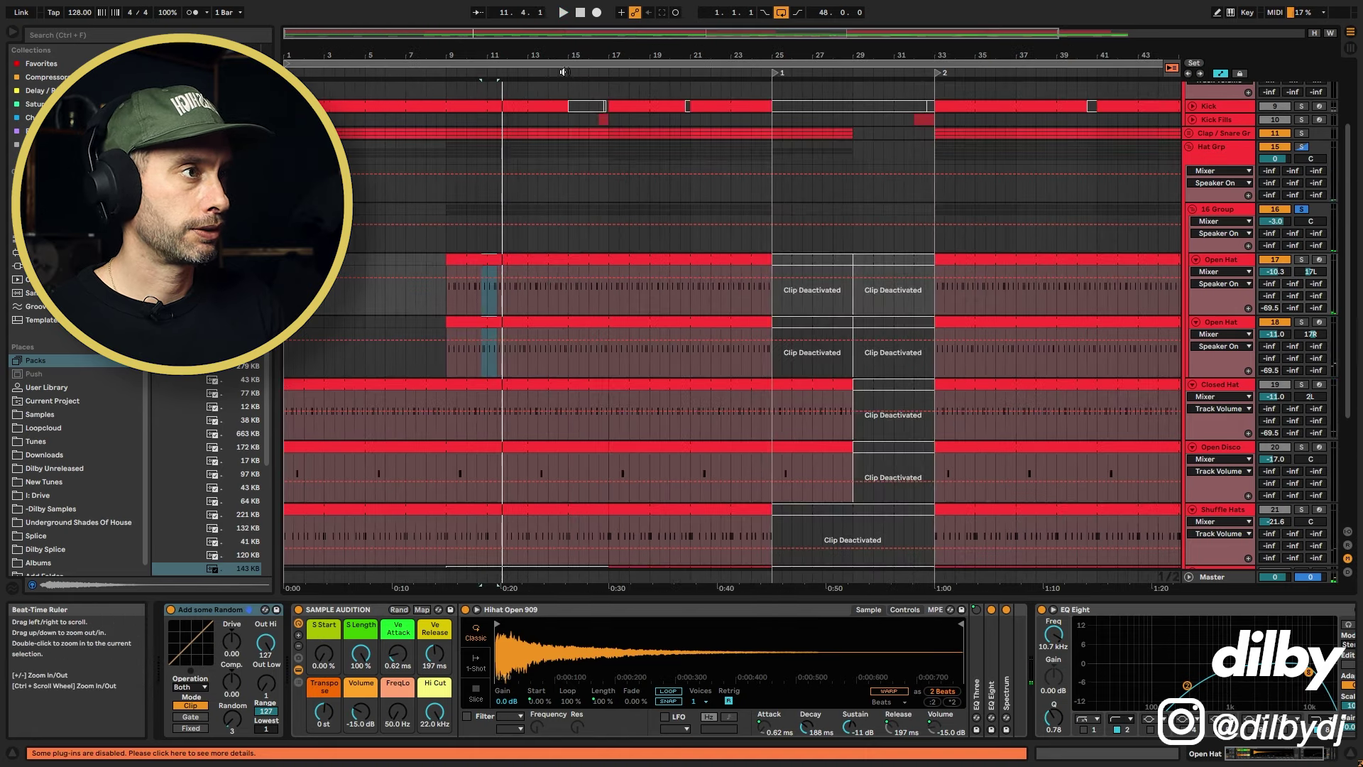
left_click(443, 291)
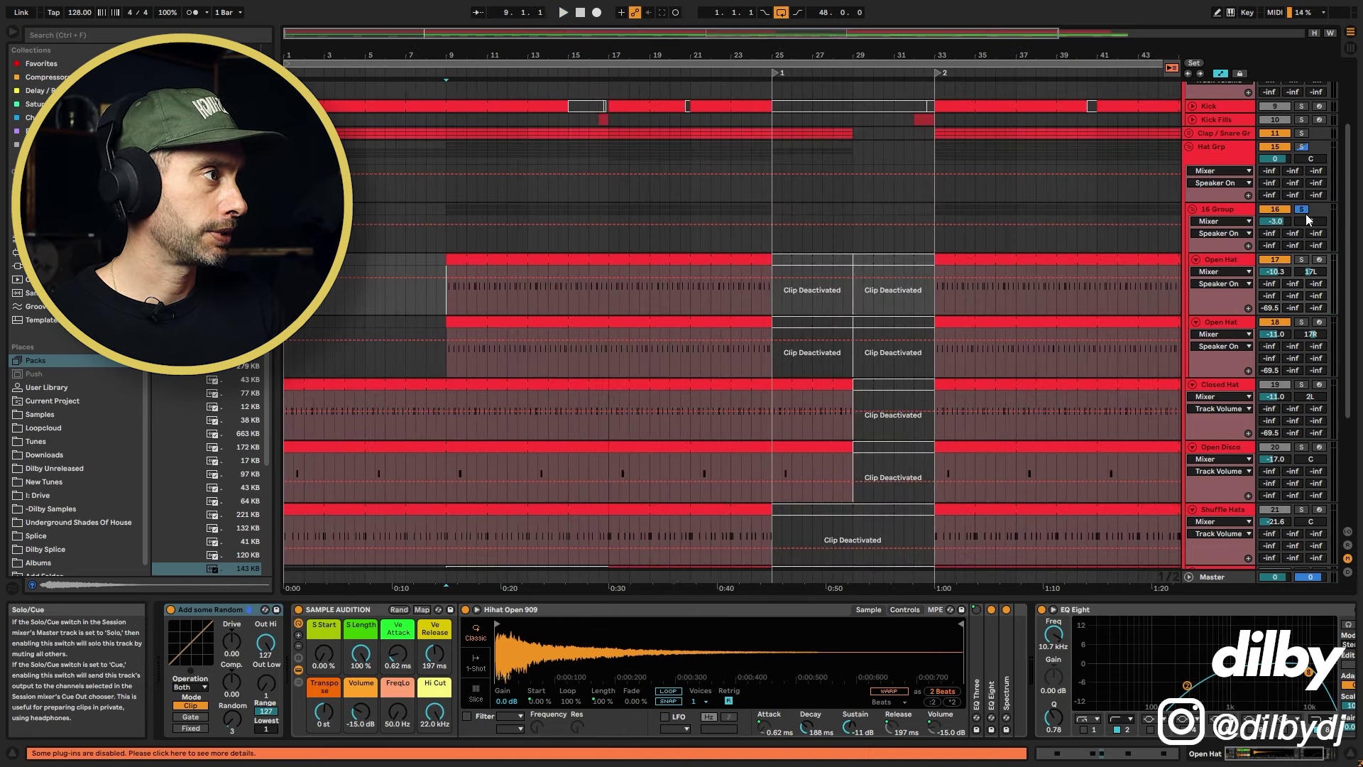
Turn off the 16 Group solo and play all the drums from the Shaker clip at bar 17
scroll(1305, 214, "down", 2)
scroll(682, 426, "down", 2)
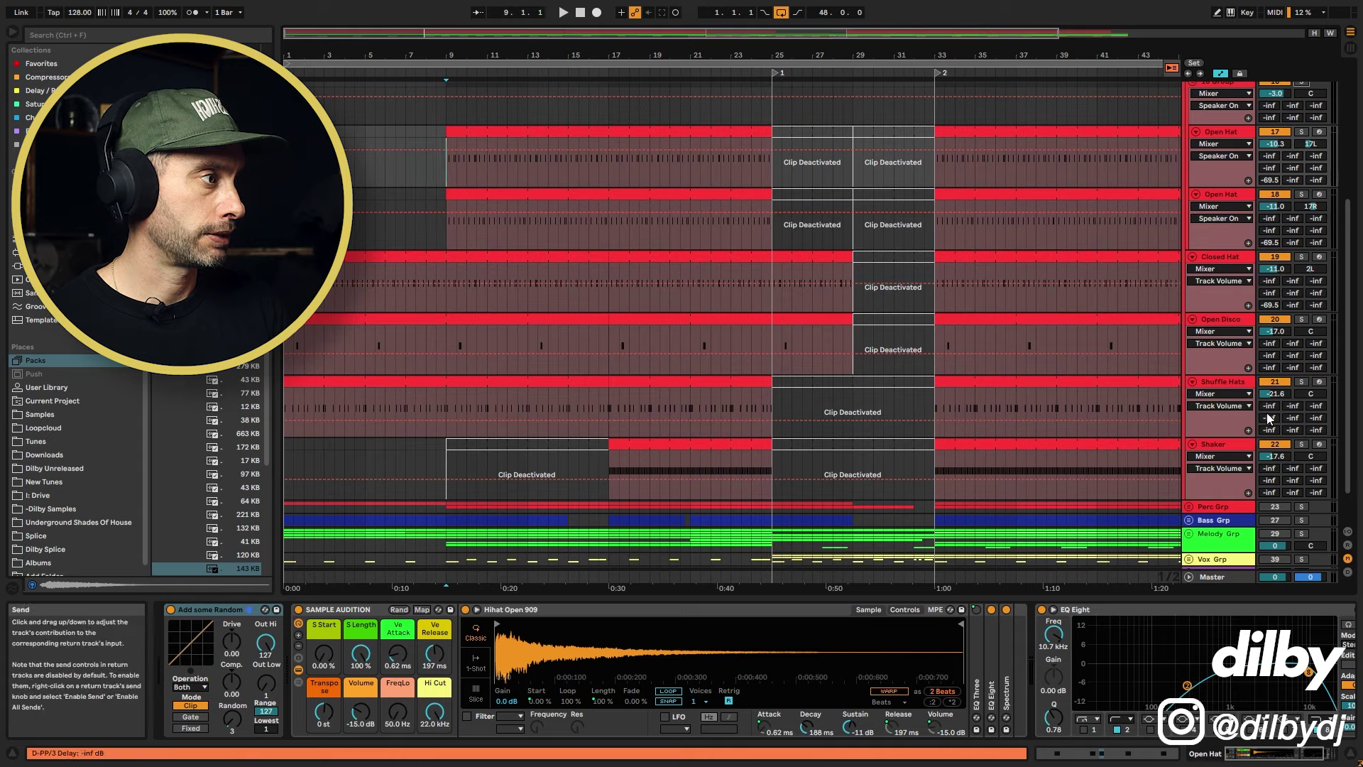
left_click(682, 442)
key("space")
scroll(1086, 307, "up", 4)
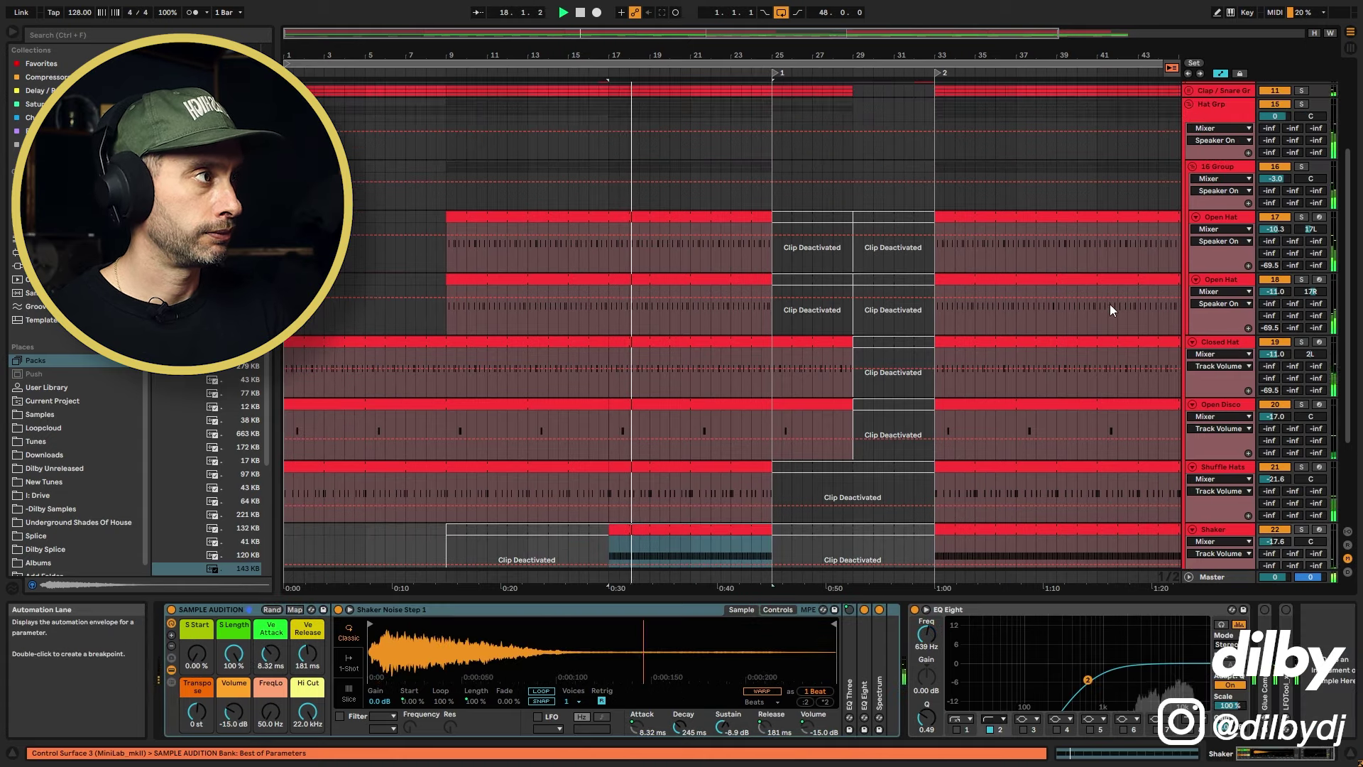
Collapse the Hat Grp and place the insert mark at bar 17
scroll(1211, 147, "up", 1)
left_click(1191, 163)
left_click(704, 253)
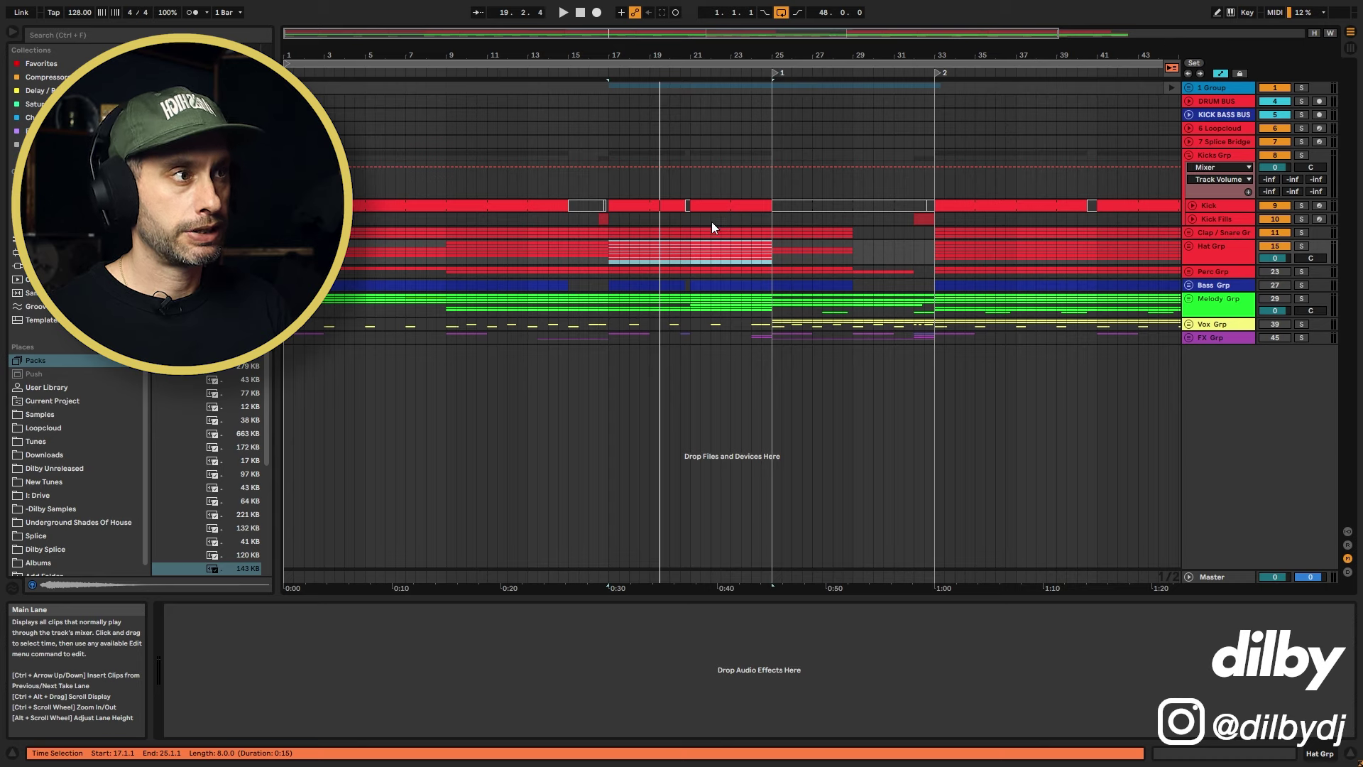
left_click(609, 248)
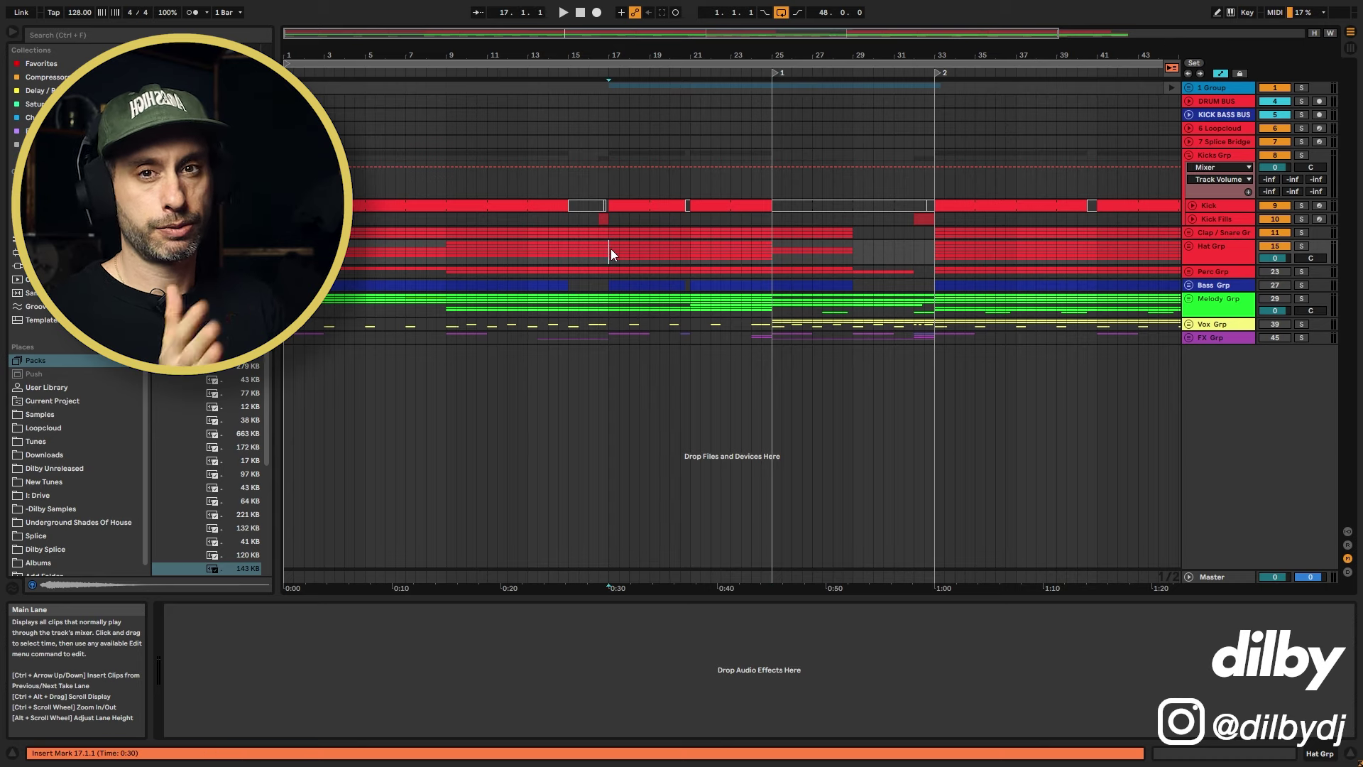
Expand the Perc Grp and view the Break and Disco Top loops from bar 9, selecting the first Disco Top clip
left_click(1190, 272)
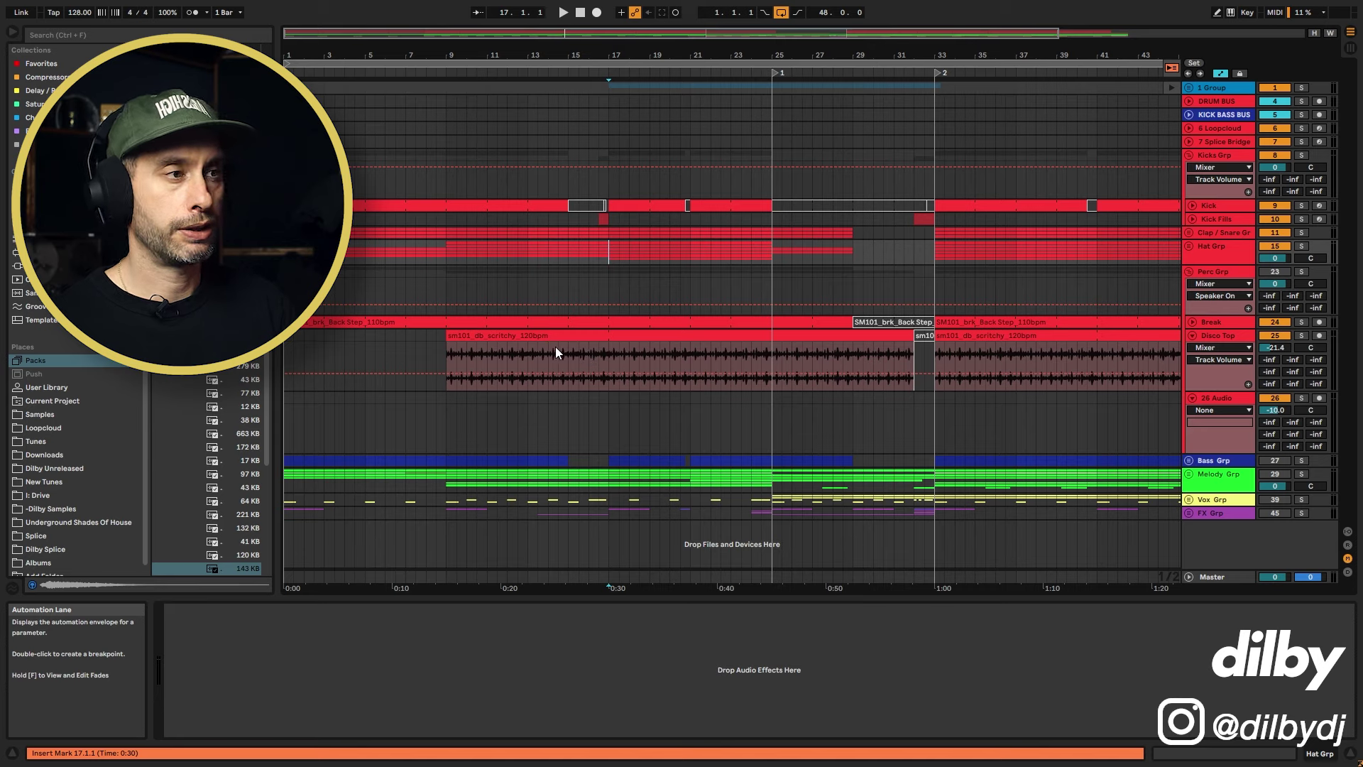
left_click(445, 346)
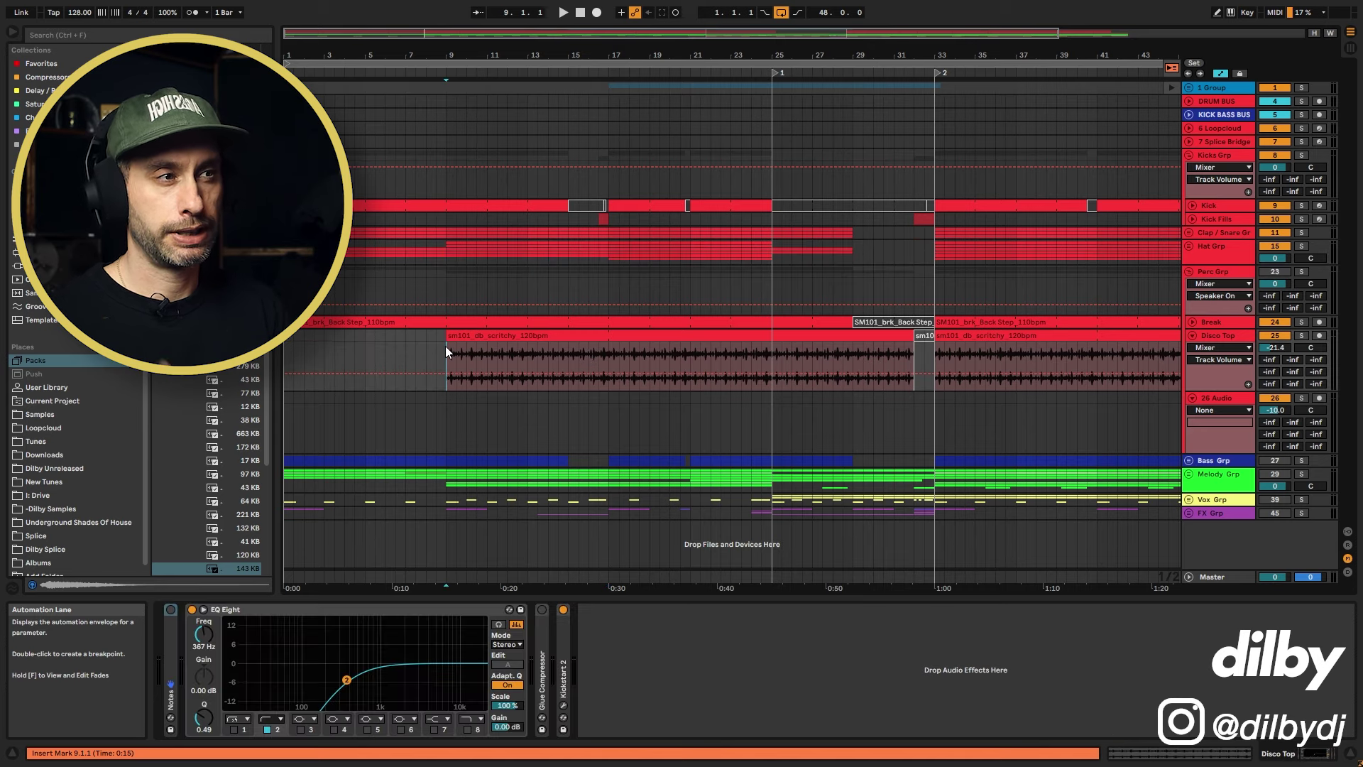
left_click_drag(446, 347, 527, 345)
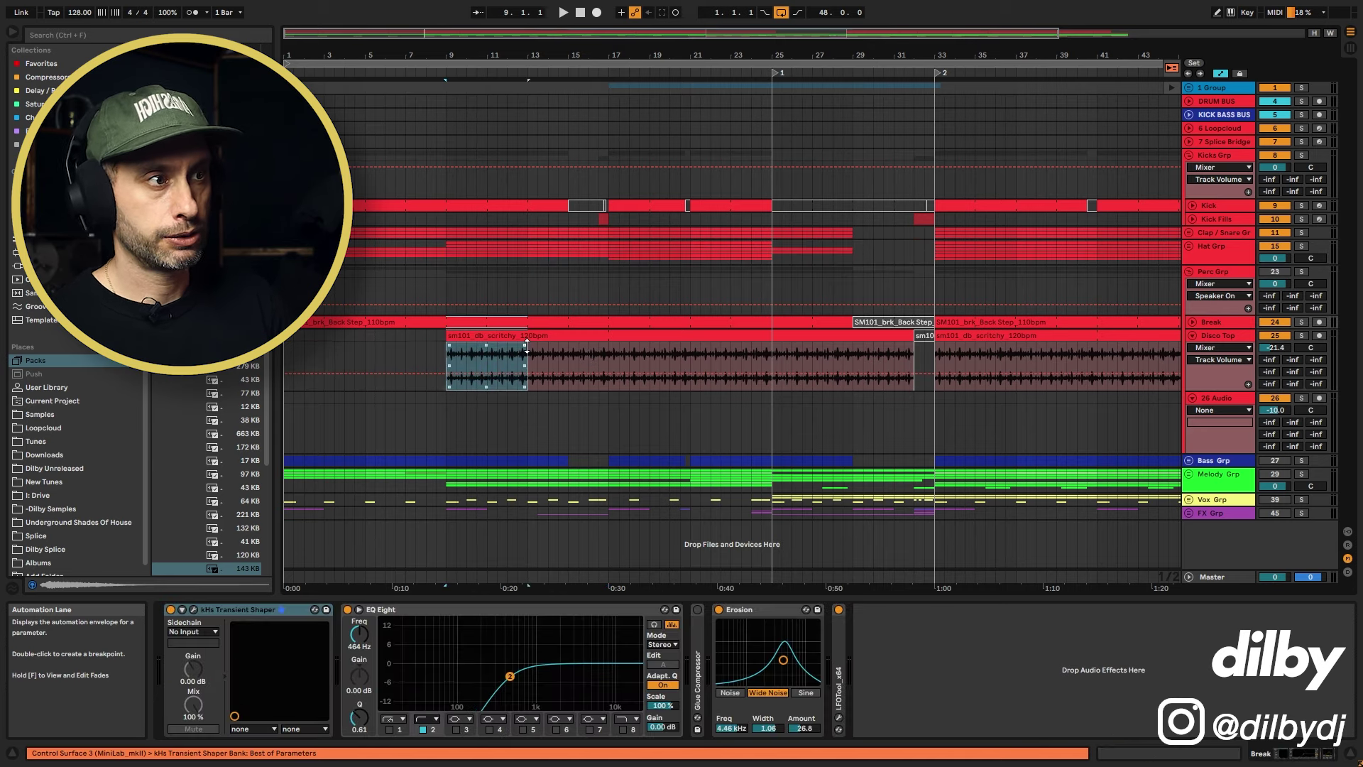
left_click(450, 351)
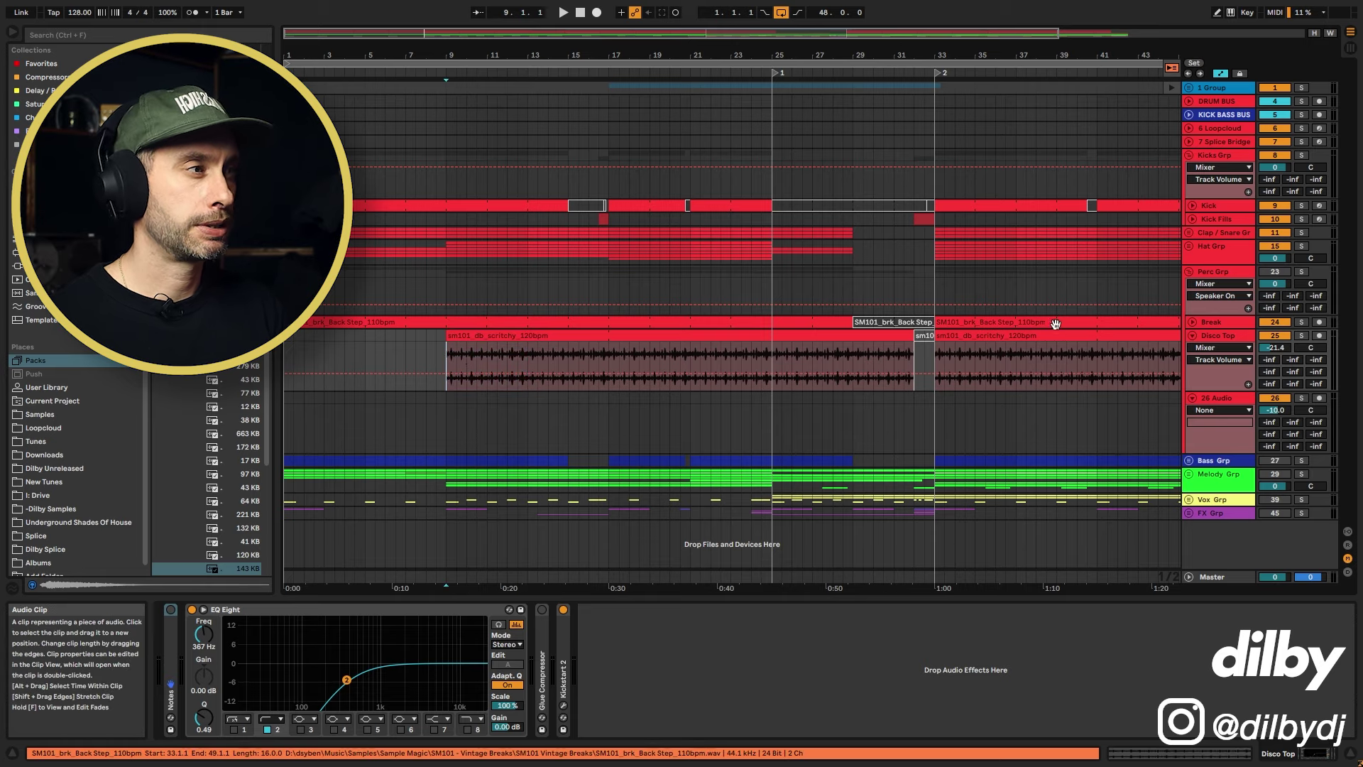
left_click(603, 350)
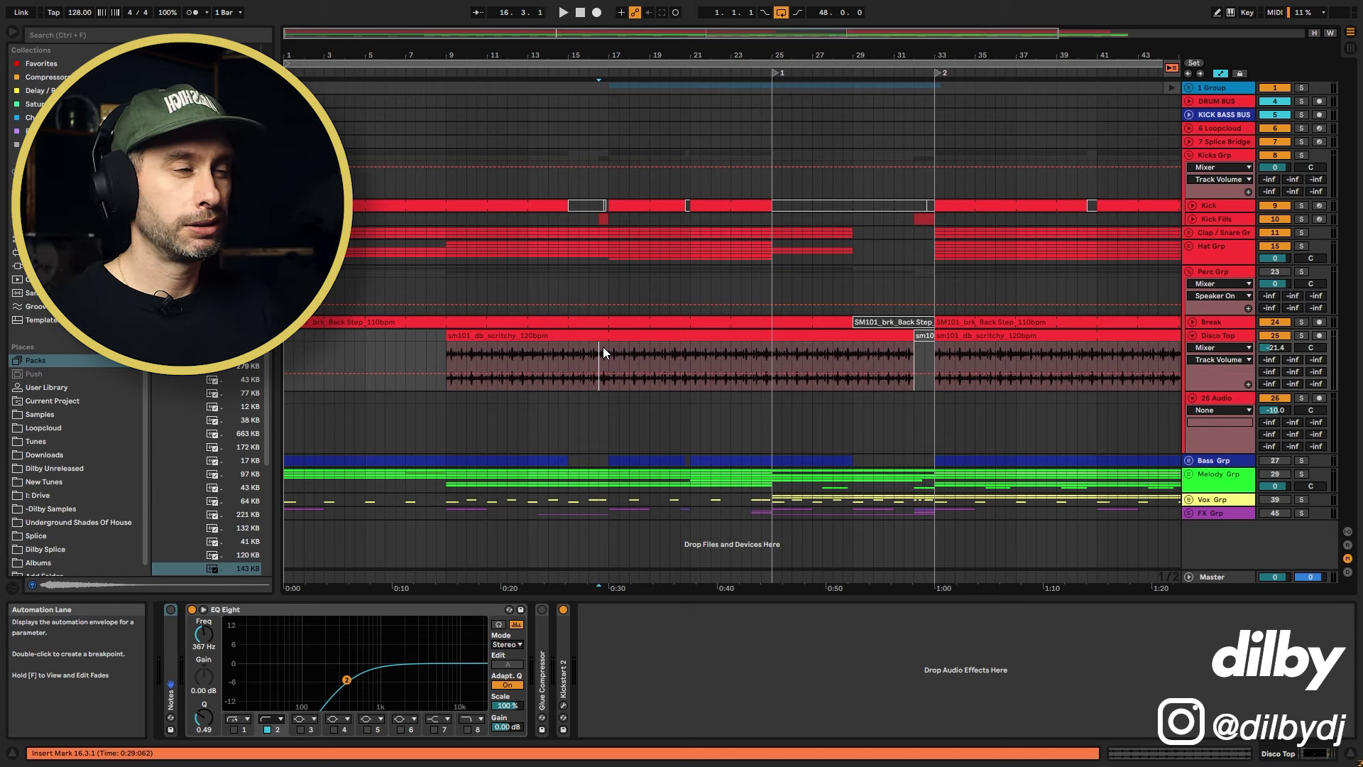
left_click(497, 335)
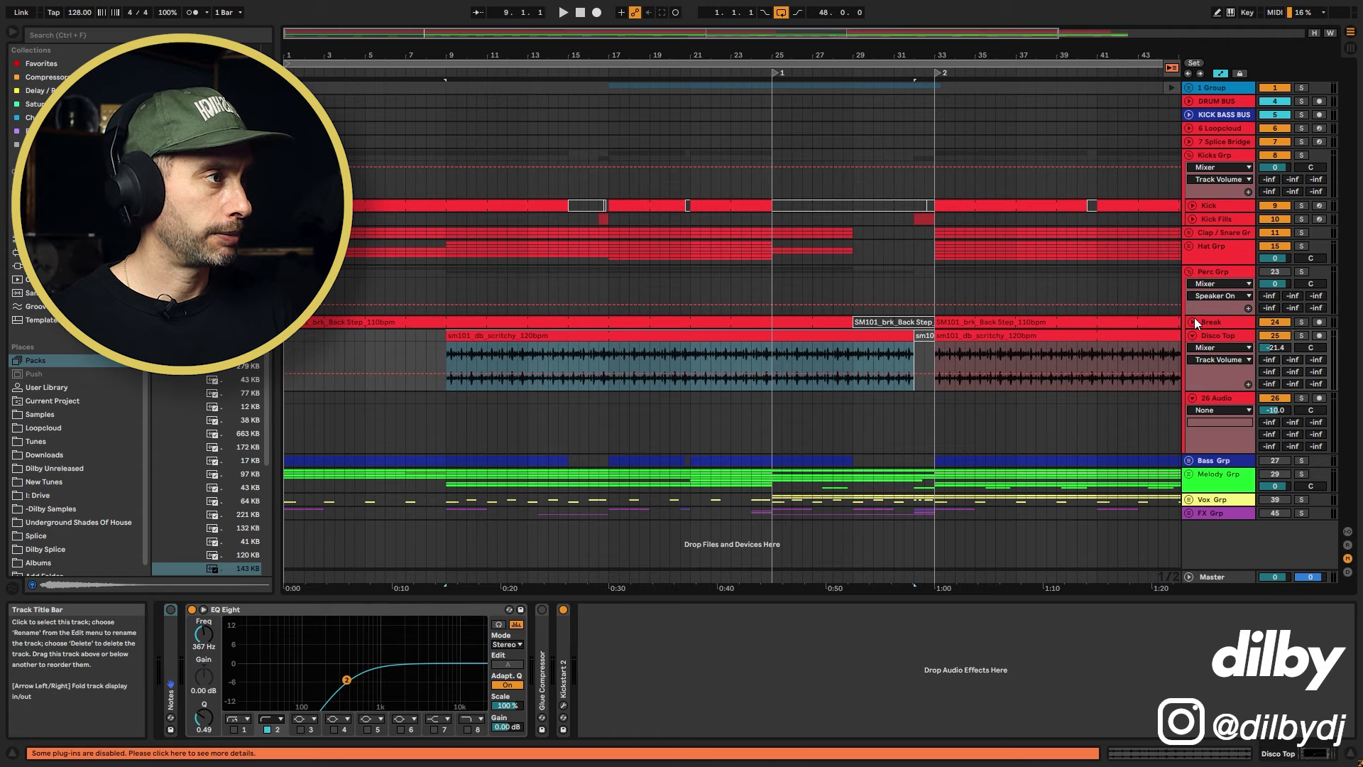
Unfold and solo the Break track, and audition its loop from bar 9
left_click(1222, 323)
key("space")
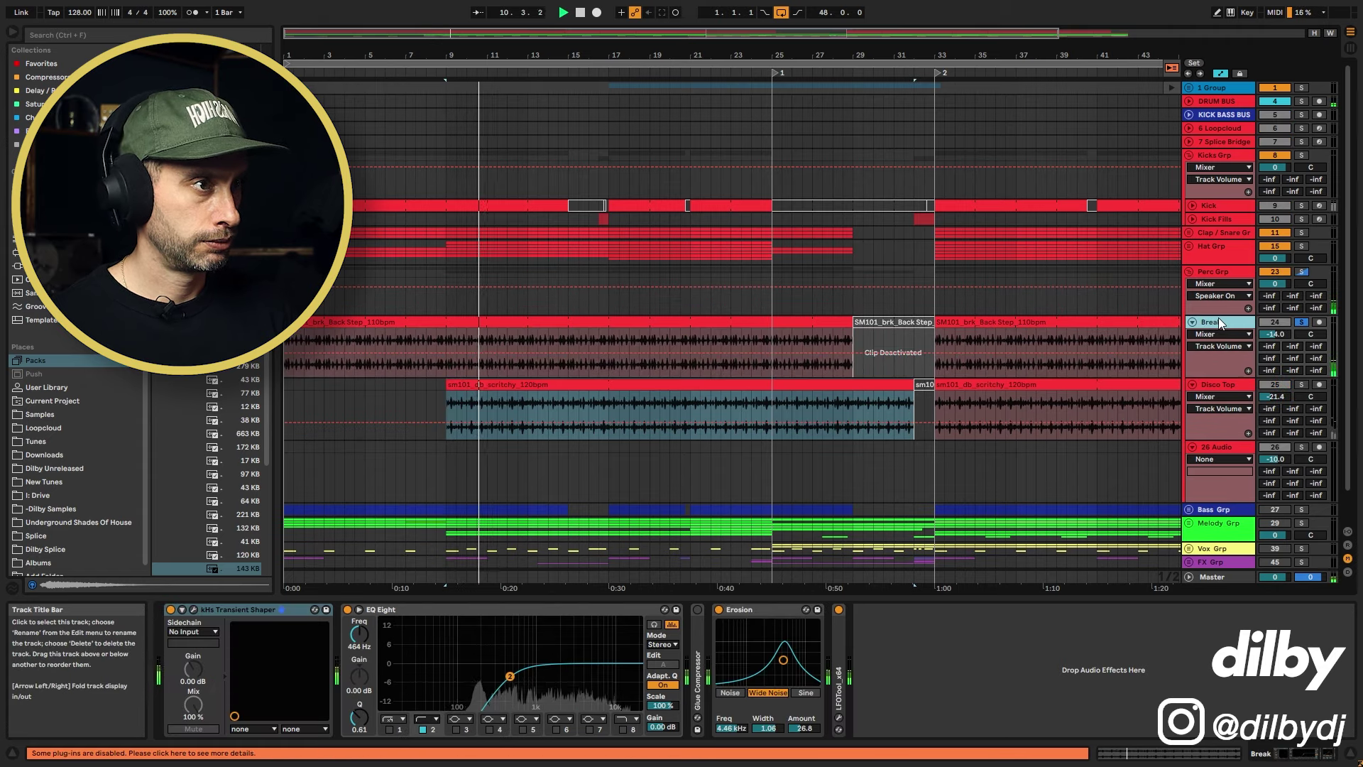
key("space")
Show the Disco Top effects and audition its loop in solo
left_click(1239, 385)
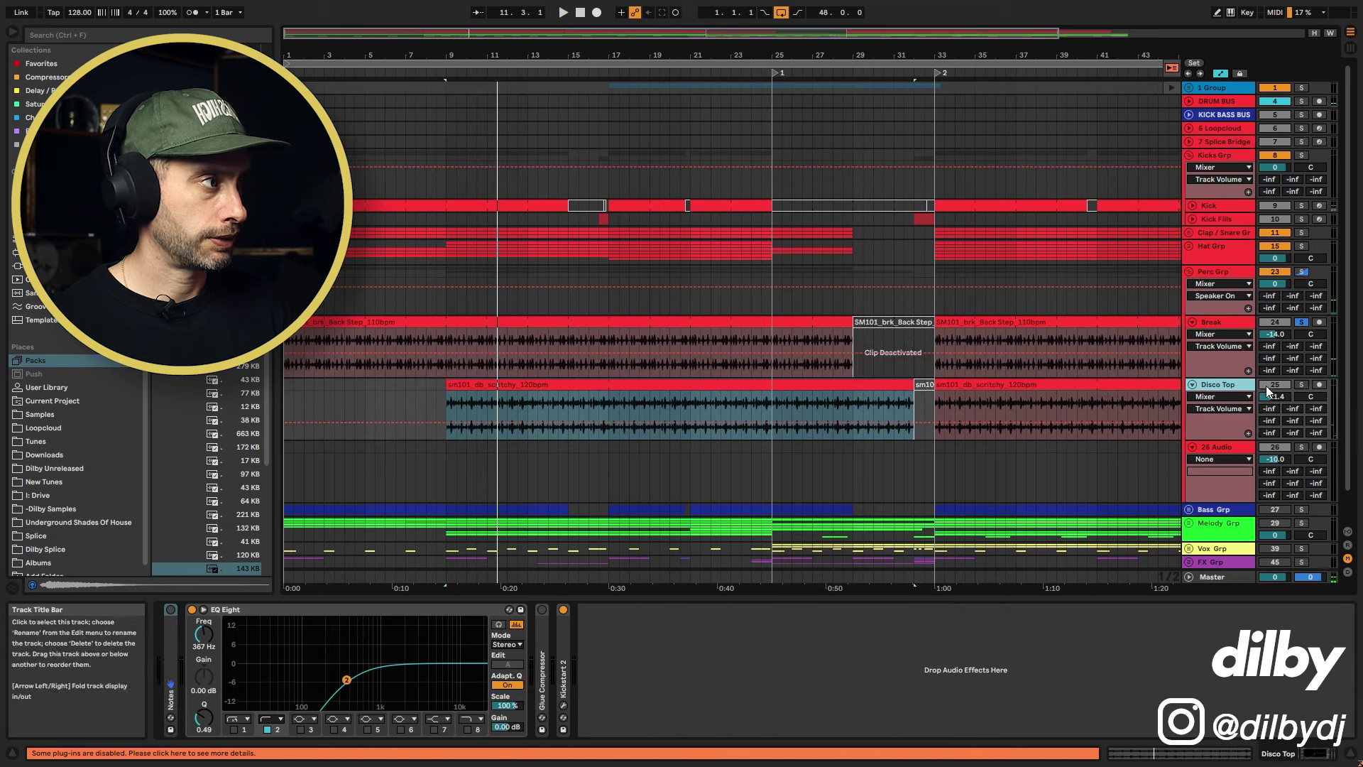
left_click(1301, 384)
key("space")
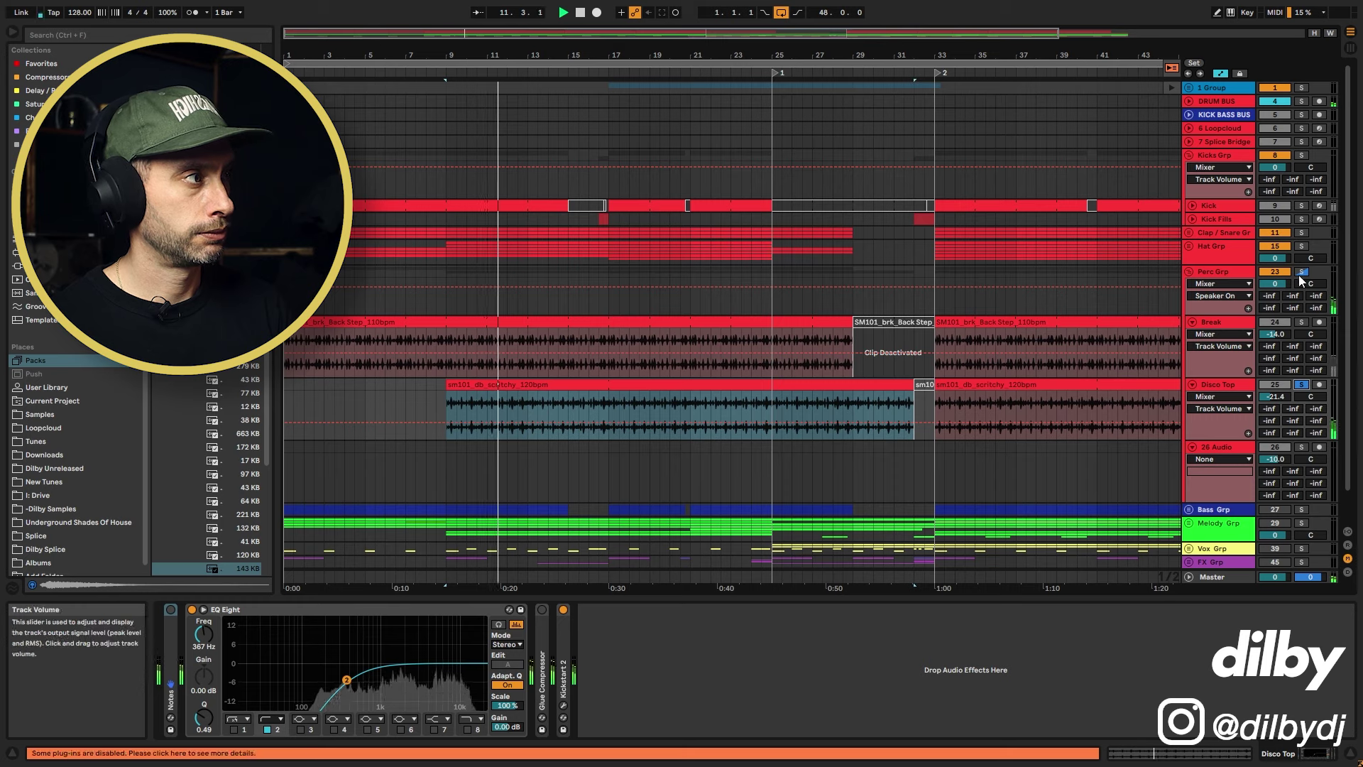
Play the full drums from bar 1 without solo, muting and unmuting the Break track to compare
left_click(391, 326)
key("space")
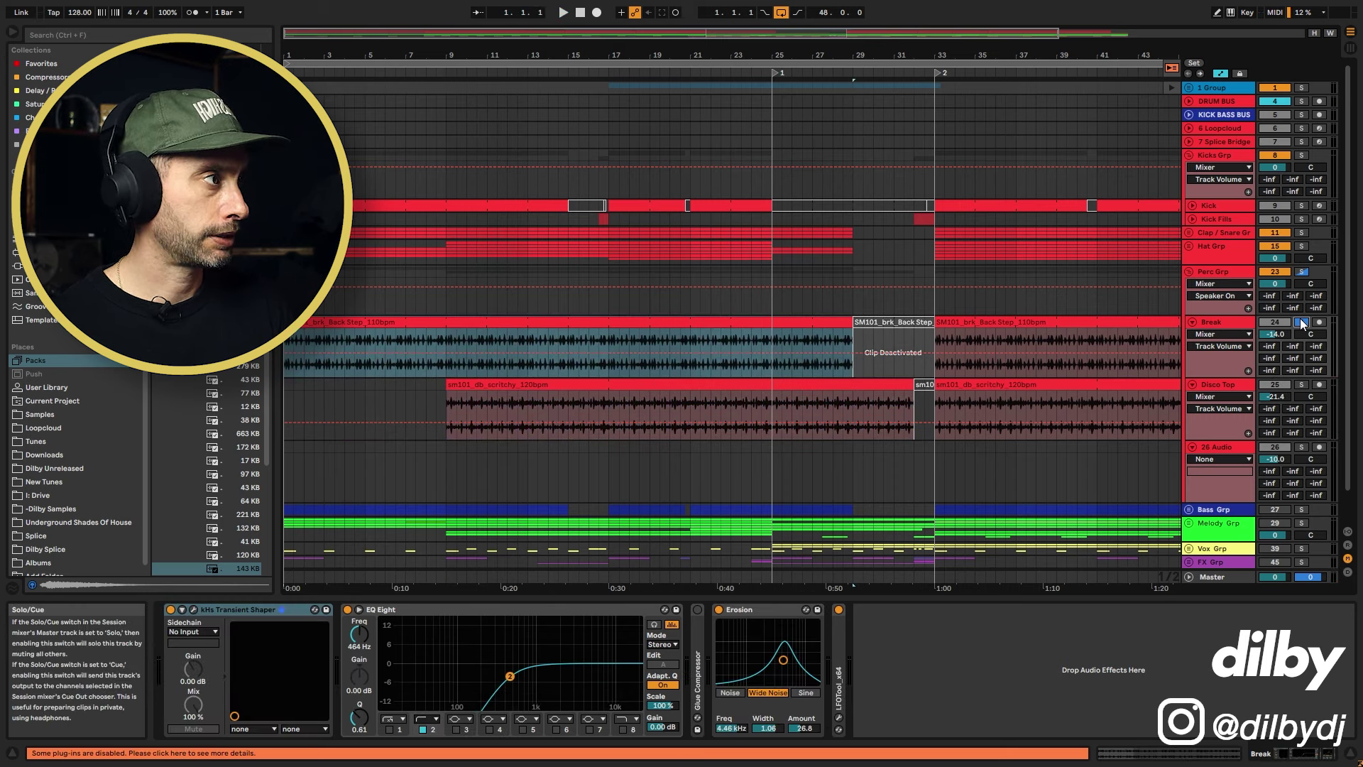
key("space")
left_click(1275, 328)
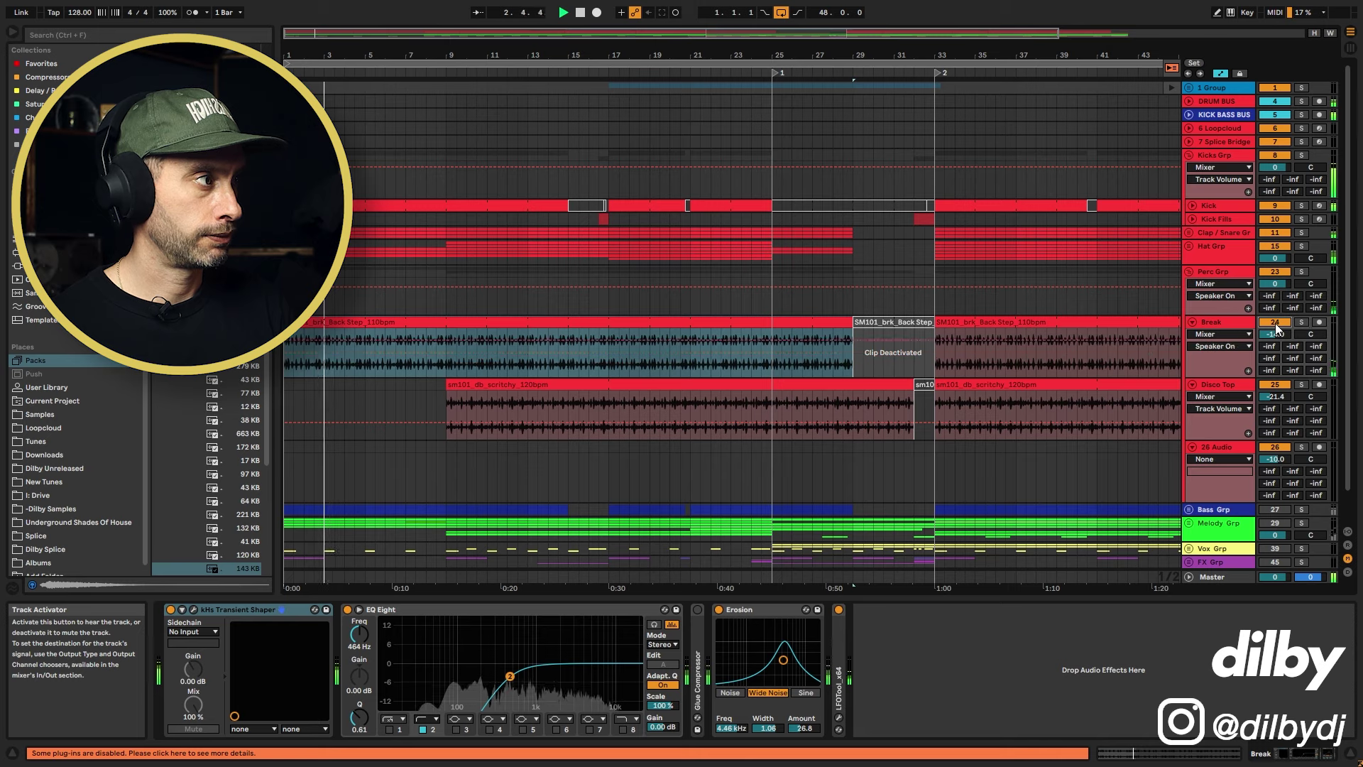
left_click(1275, 328)
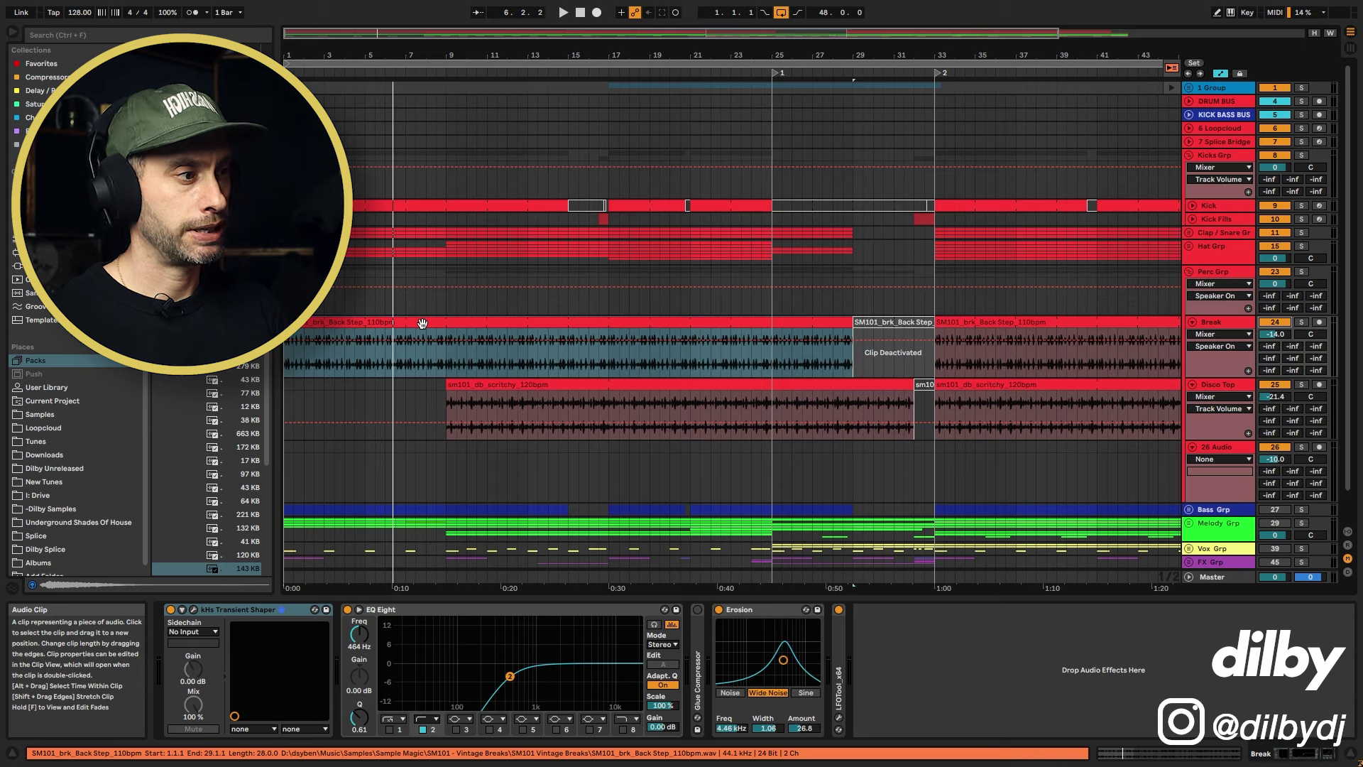
Open the Break clip's sample details and check its groove options without changing them
double_click(412, 323)
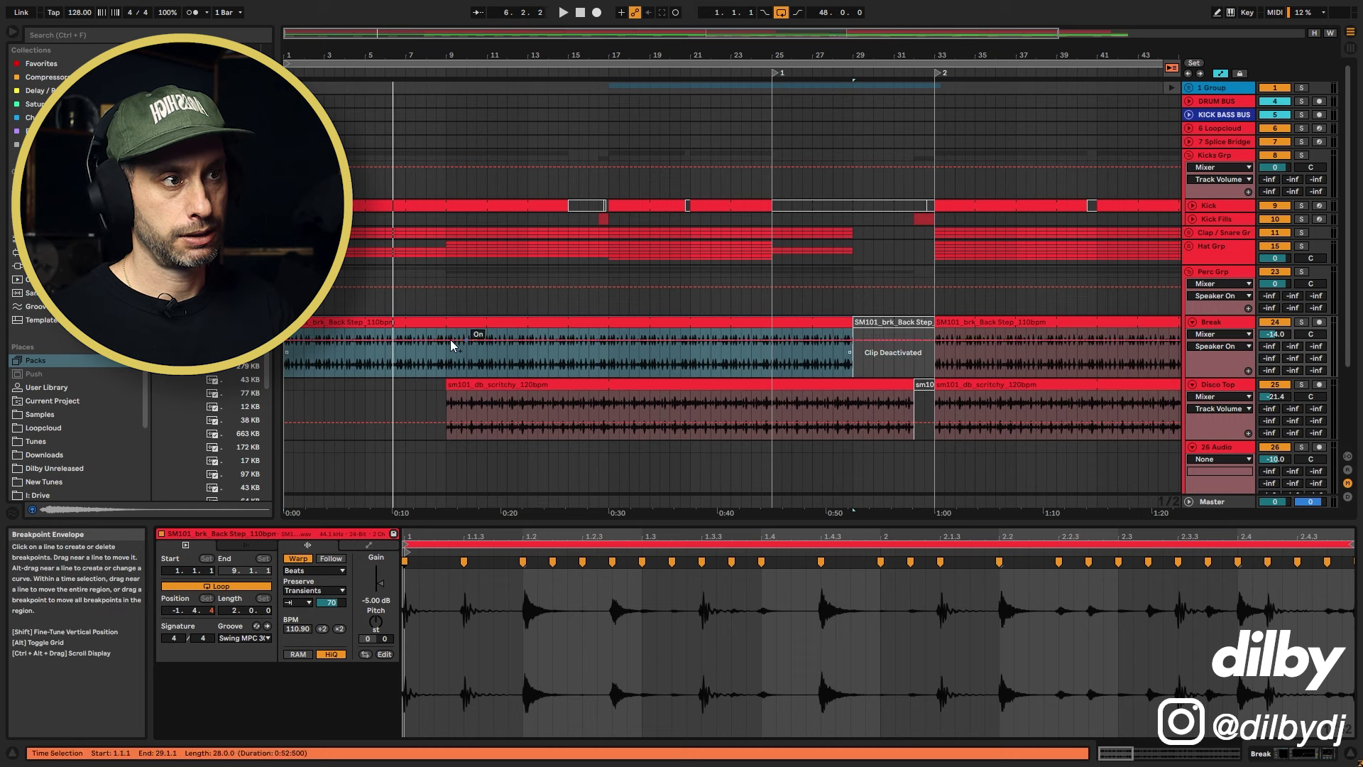
left_click(262, 638)
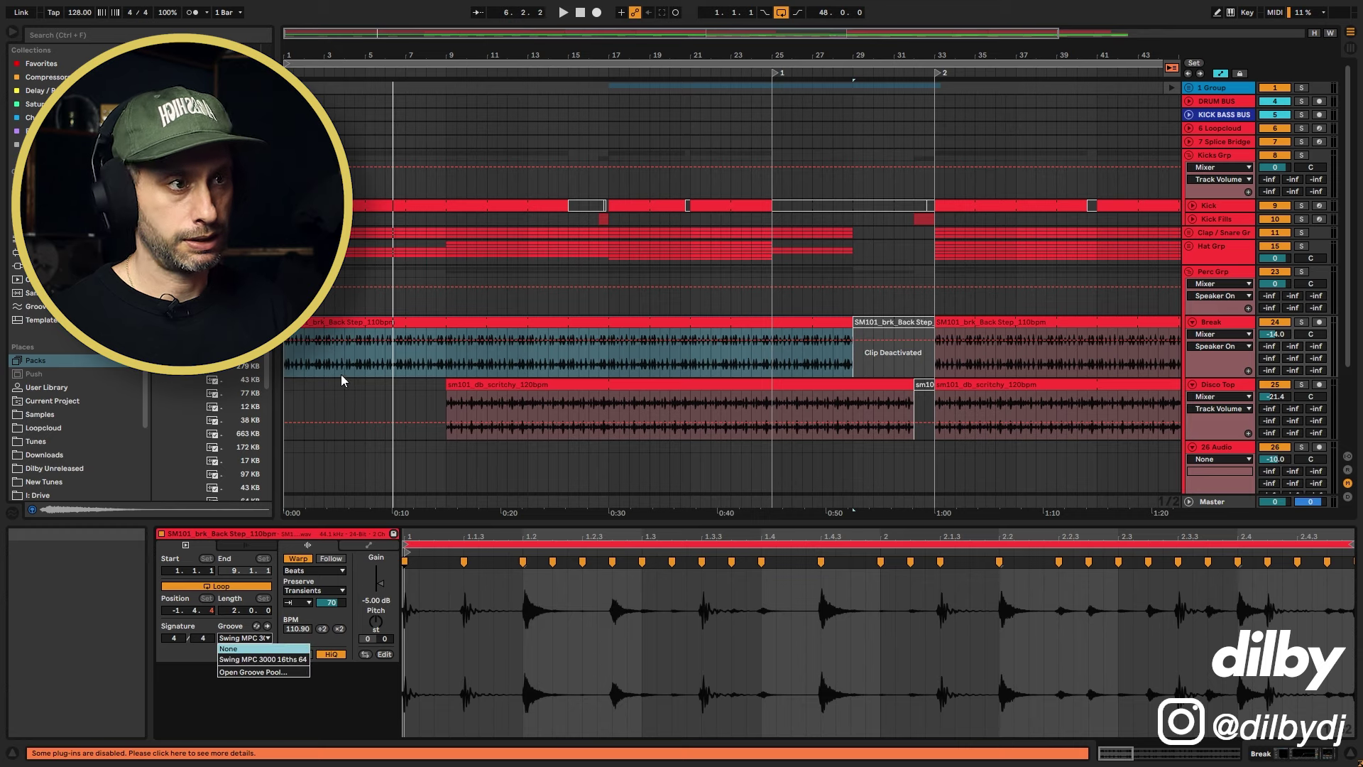
left_click(497, 397)
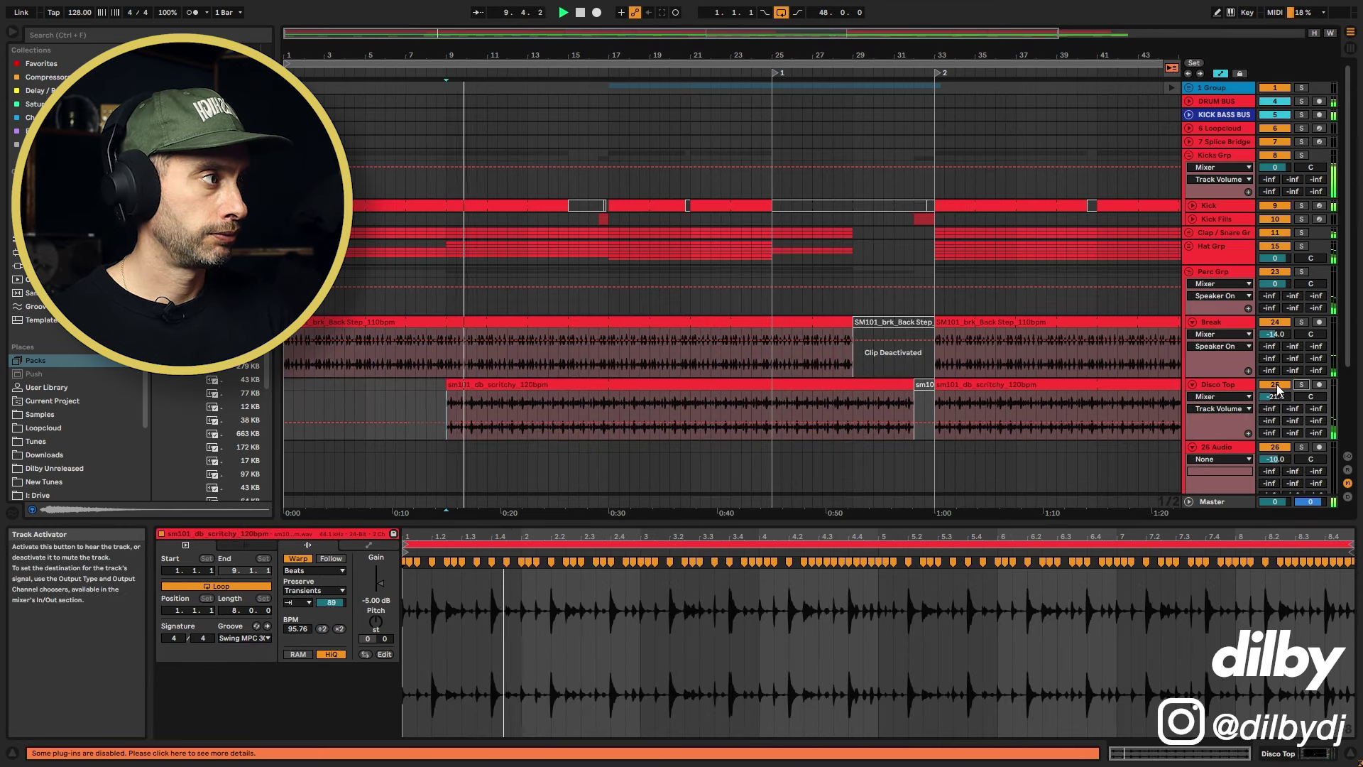
Mute and unmute Disco Top during playback to compare, return to its effects, and stop playback
left_click(1277, 386)
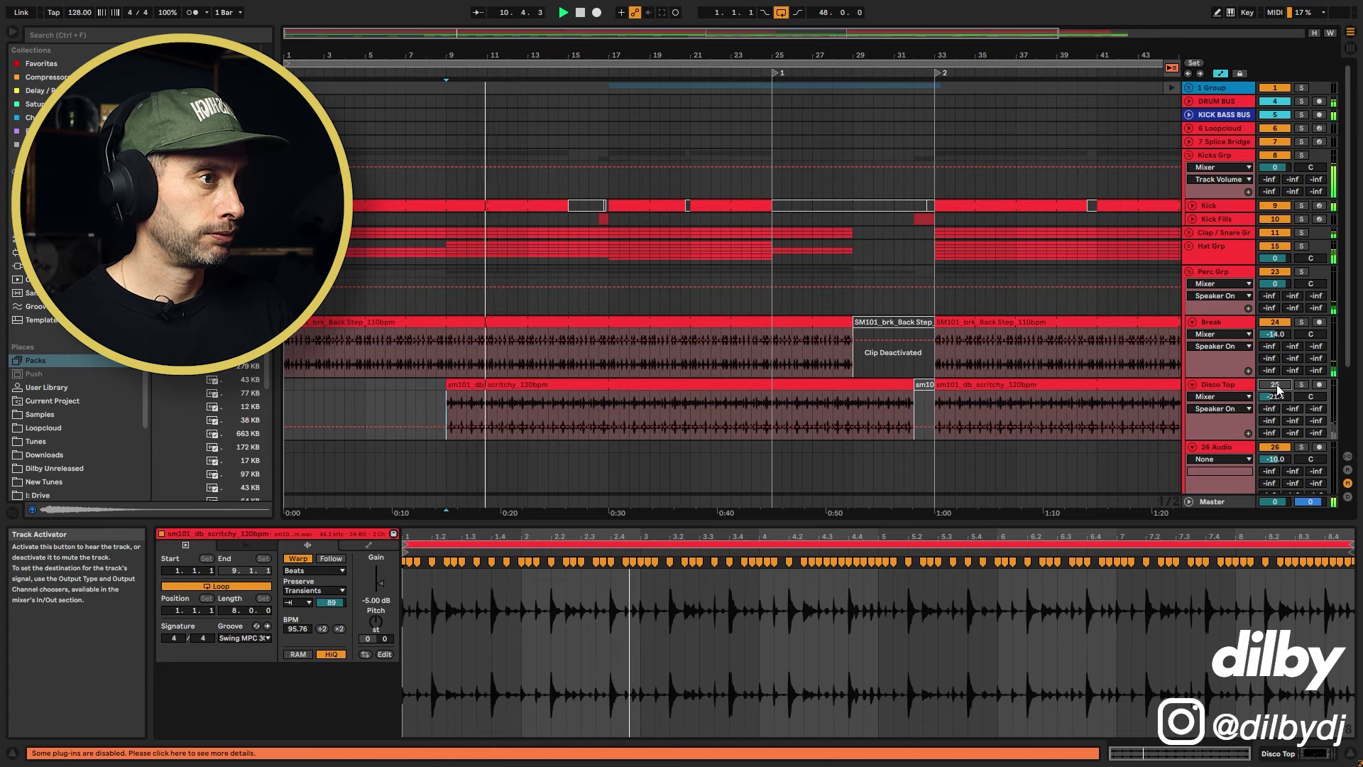
left_click(1261, 385)
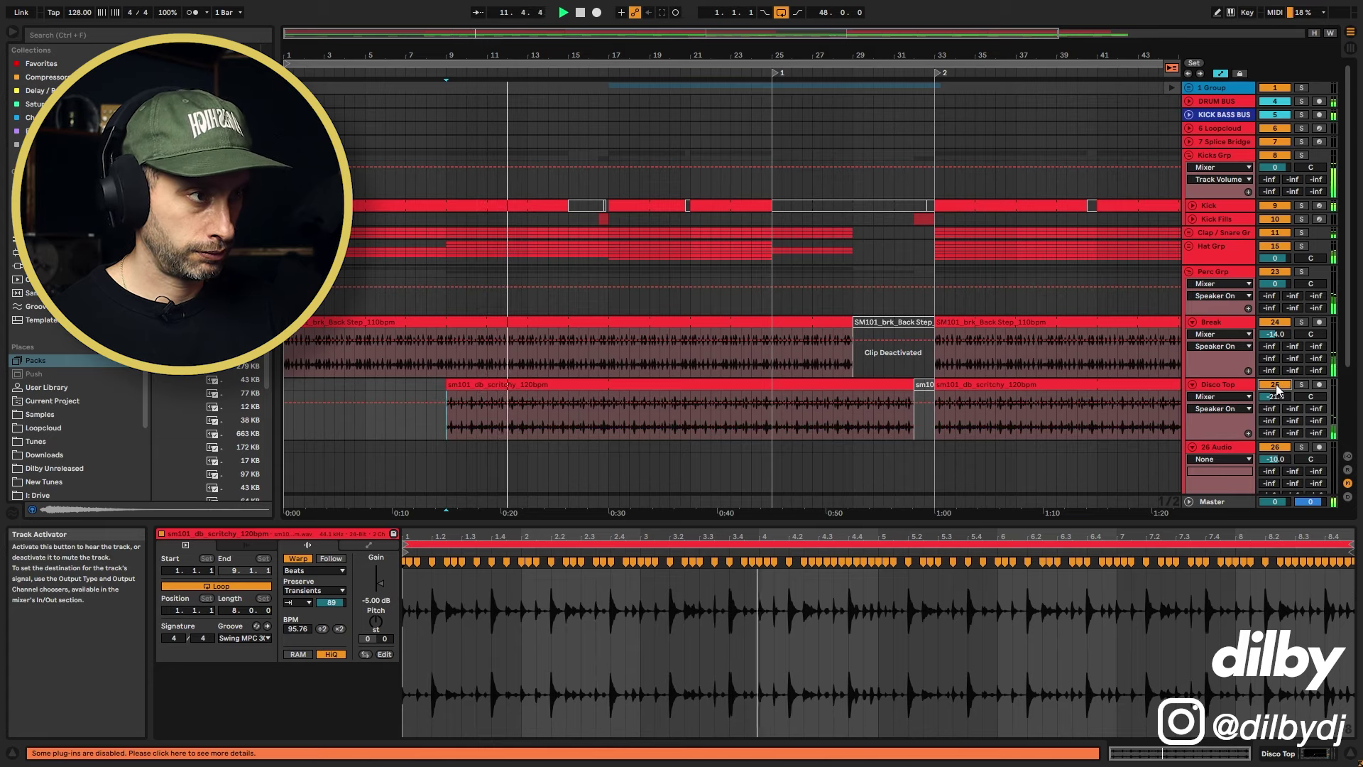
key("shift+Tab")
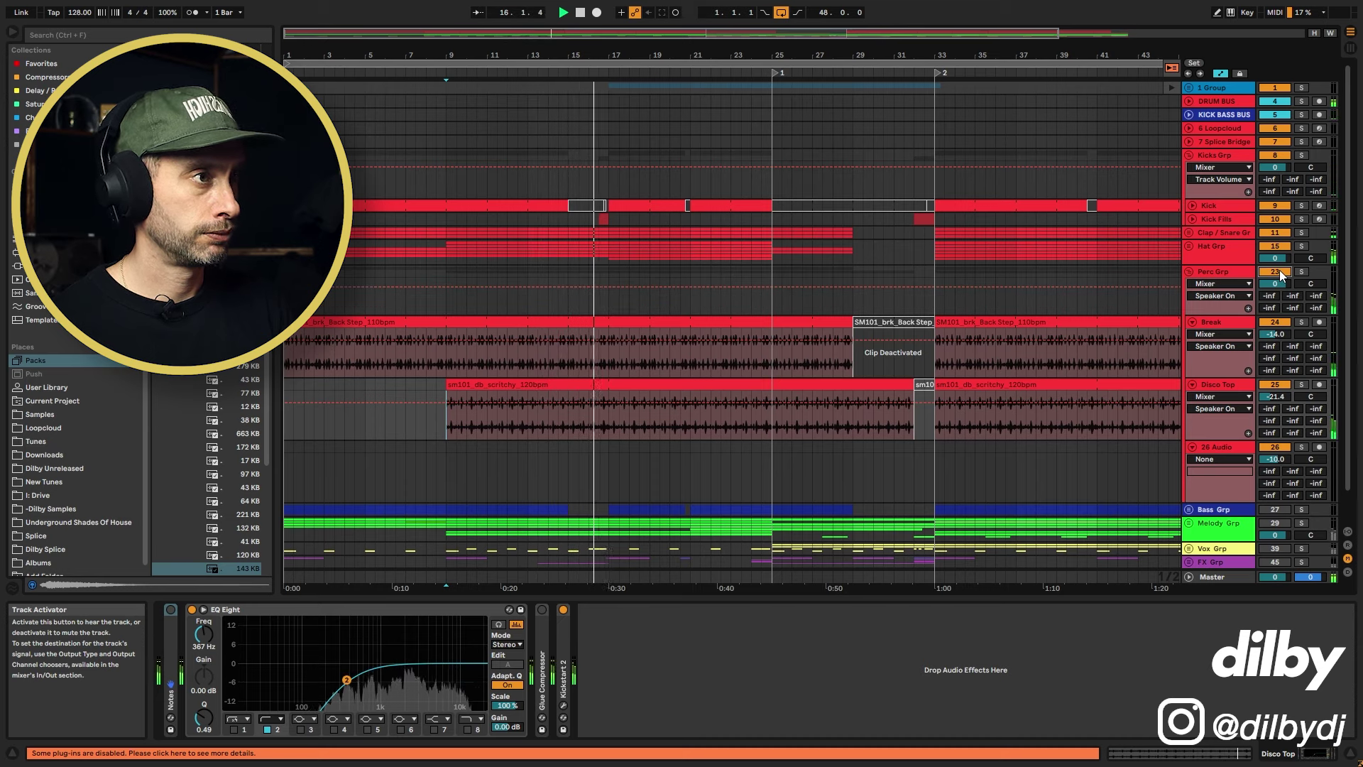
key("space")
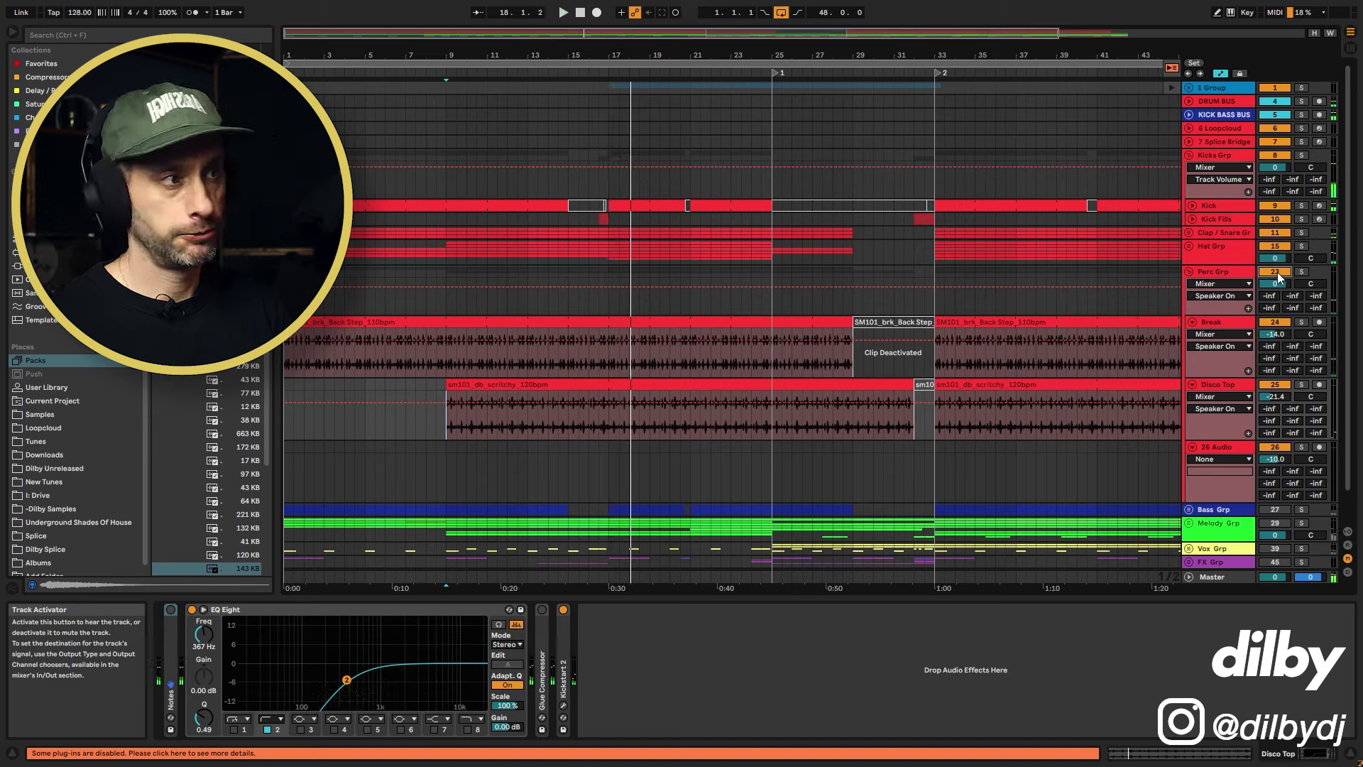
Review the Break track's effect chain and collapse the Perc Grp
left_click_drag(733, 55, 733, 21)
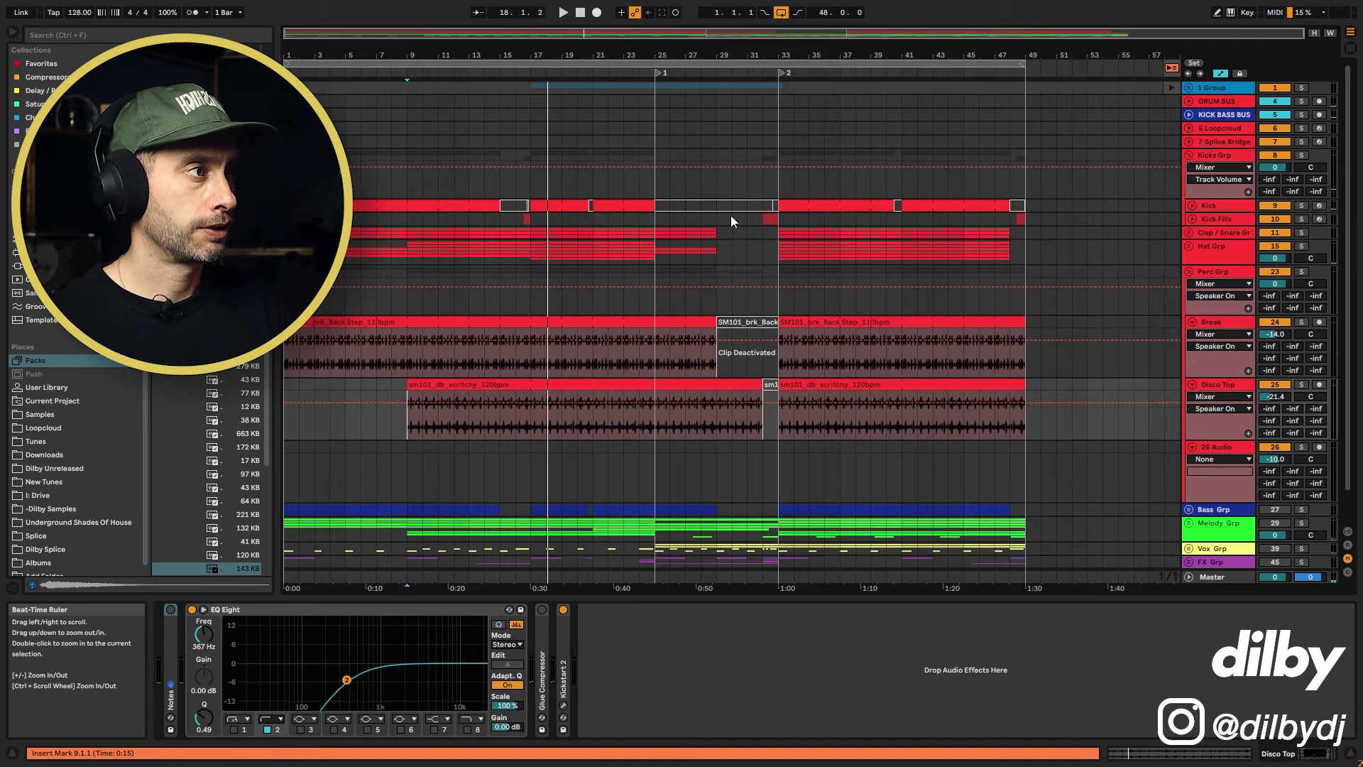
left_click(1203, 322)
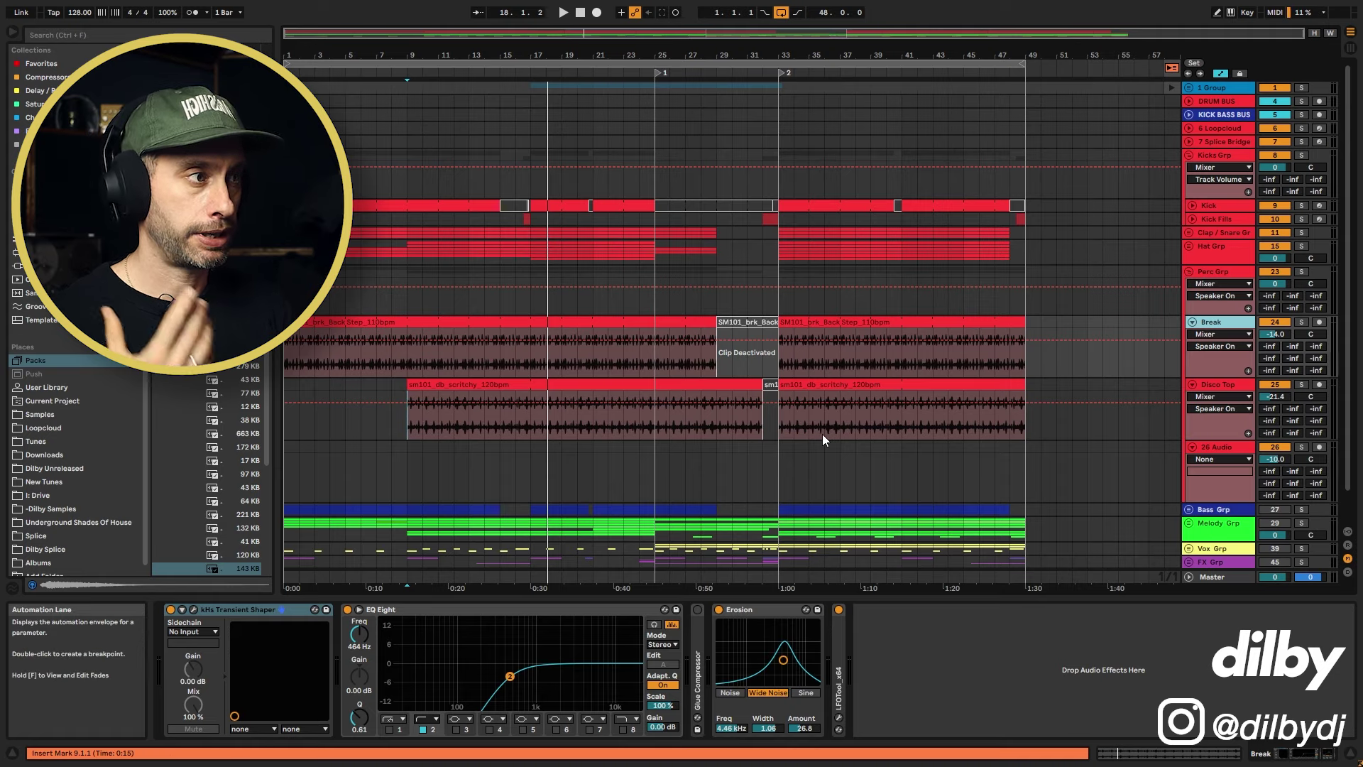
left_click(1188, 272)
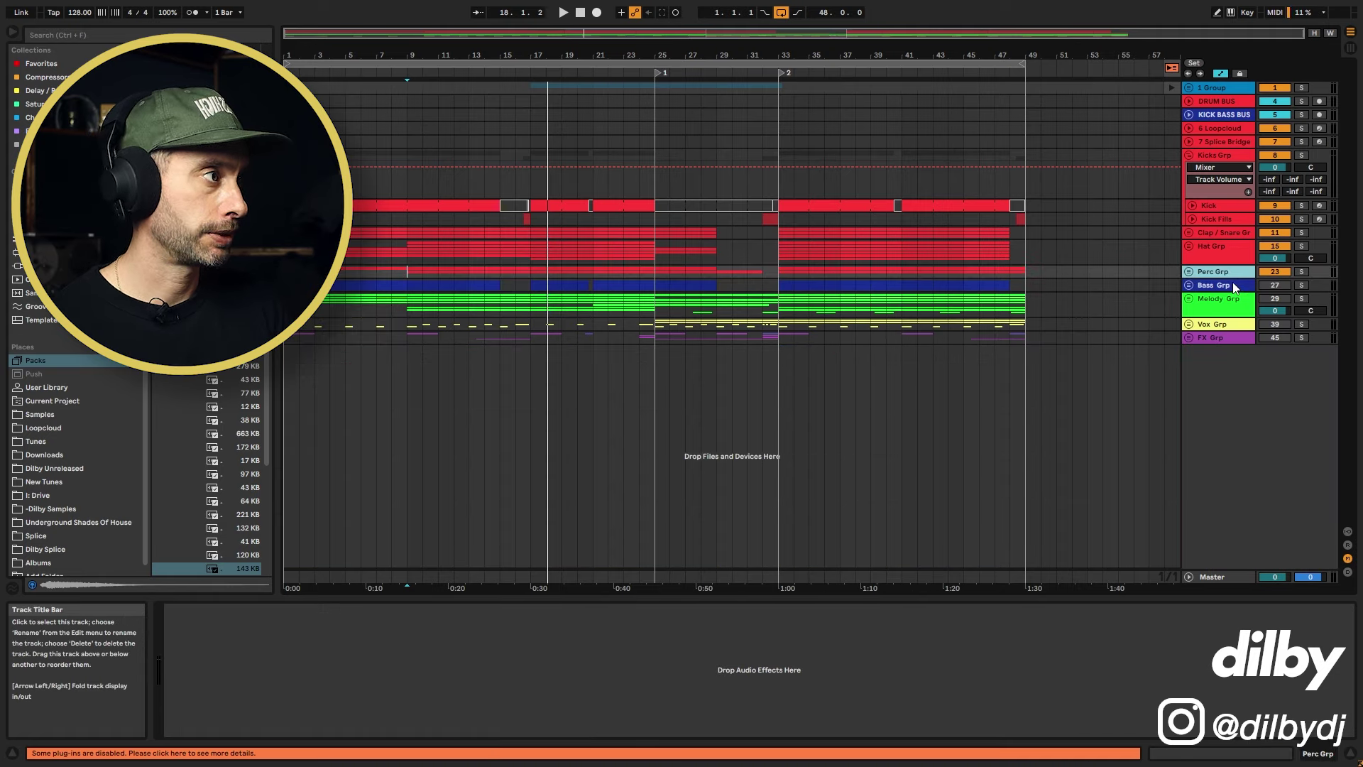
Inspect the DRUM BUS effect chain and unfold its track, placing the insert mark at bar 19 on the Kick track
left_click(1212, 101)
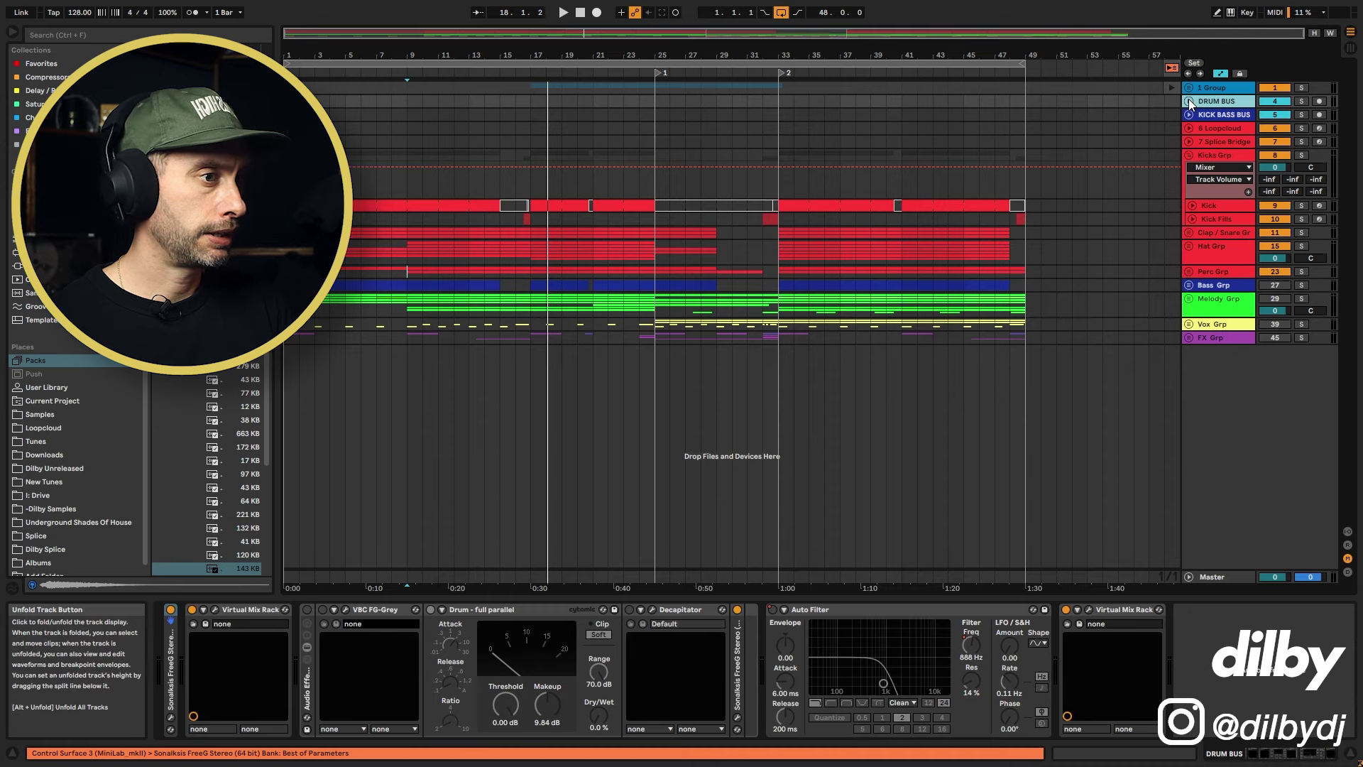
left_click(1188, 101)
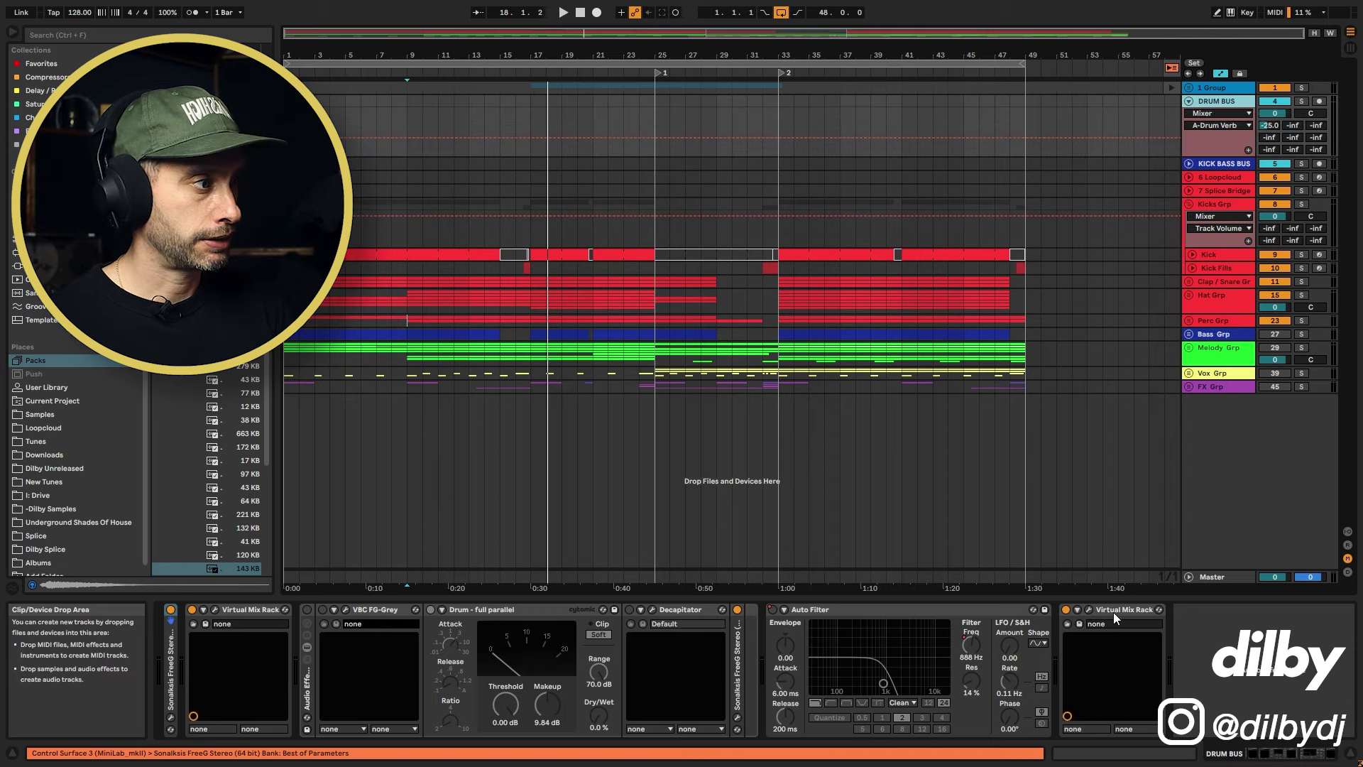
left_click(557, 248)
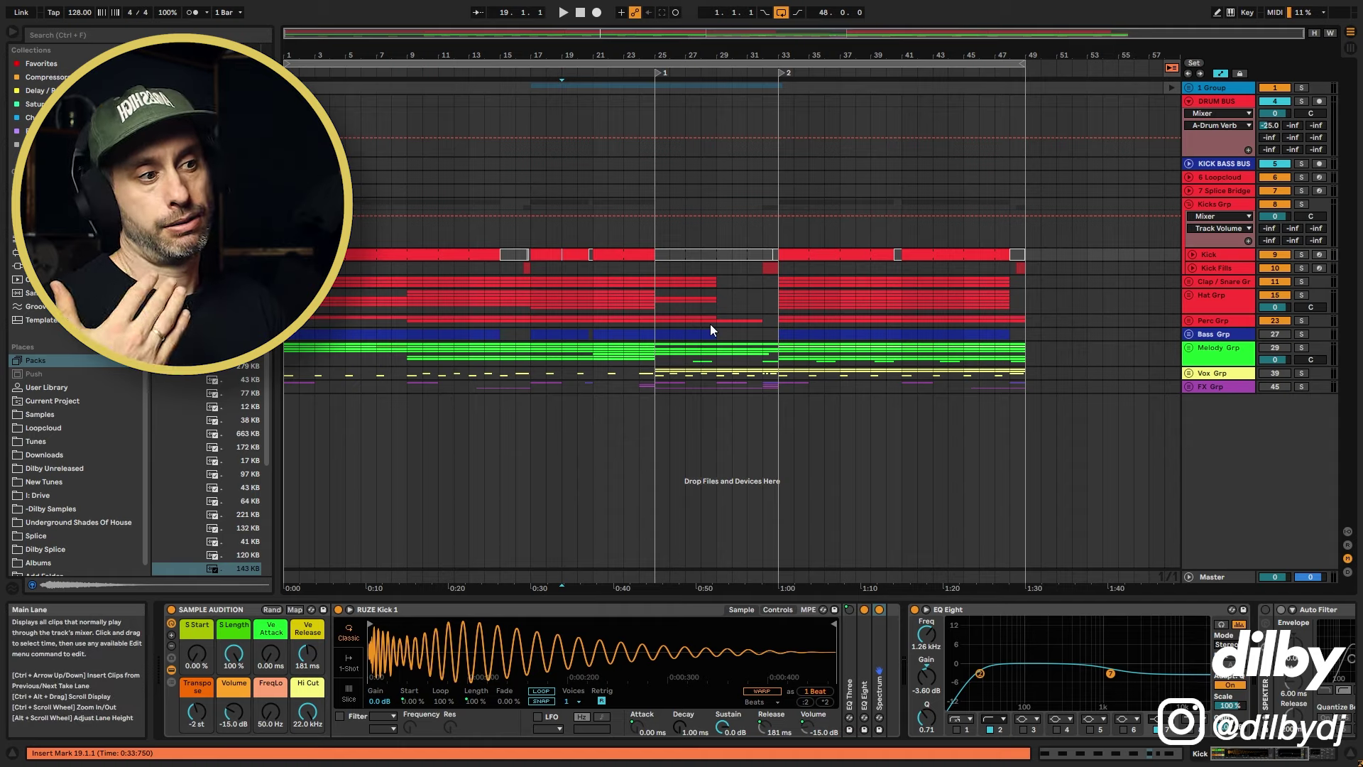
Show the return tracks and view the VerbSuite Classics reverb on A-Drum Verb, closing its window when finished
left_click(1208, 122)
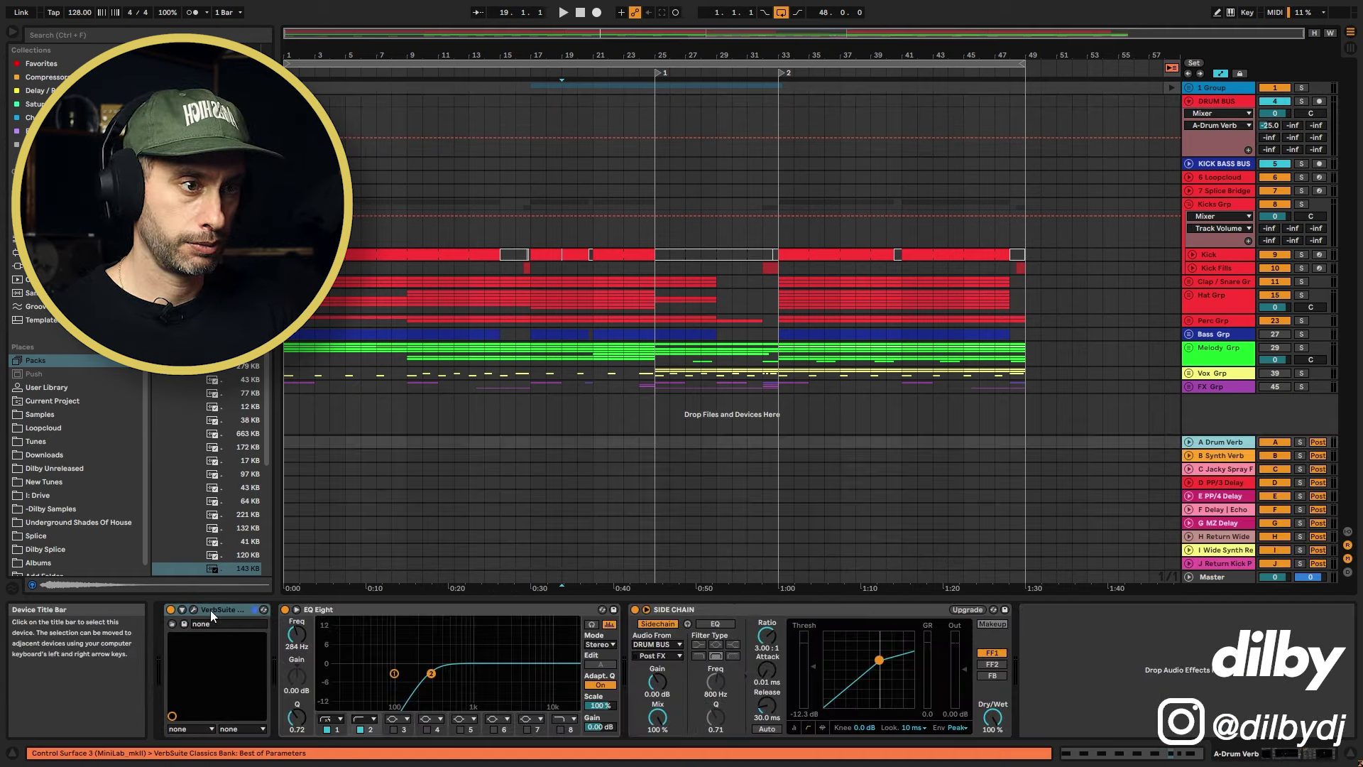
left_click(211, 611)
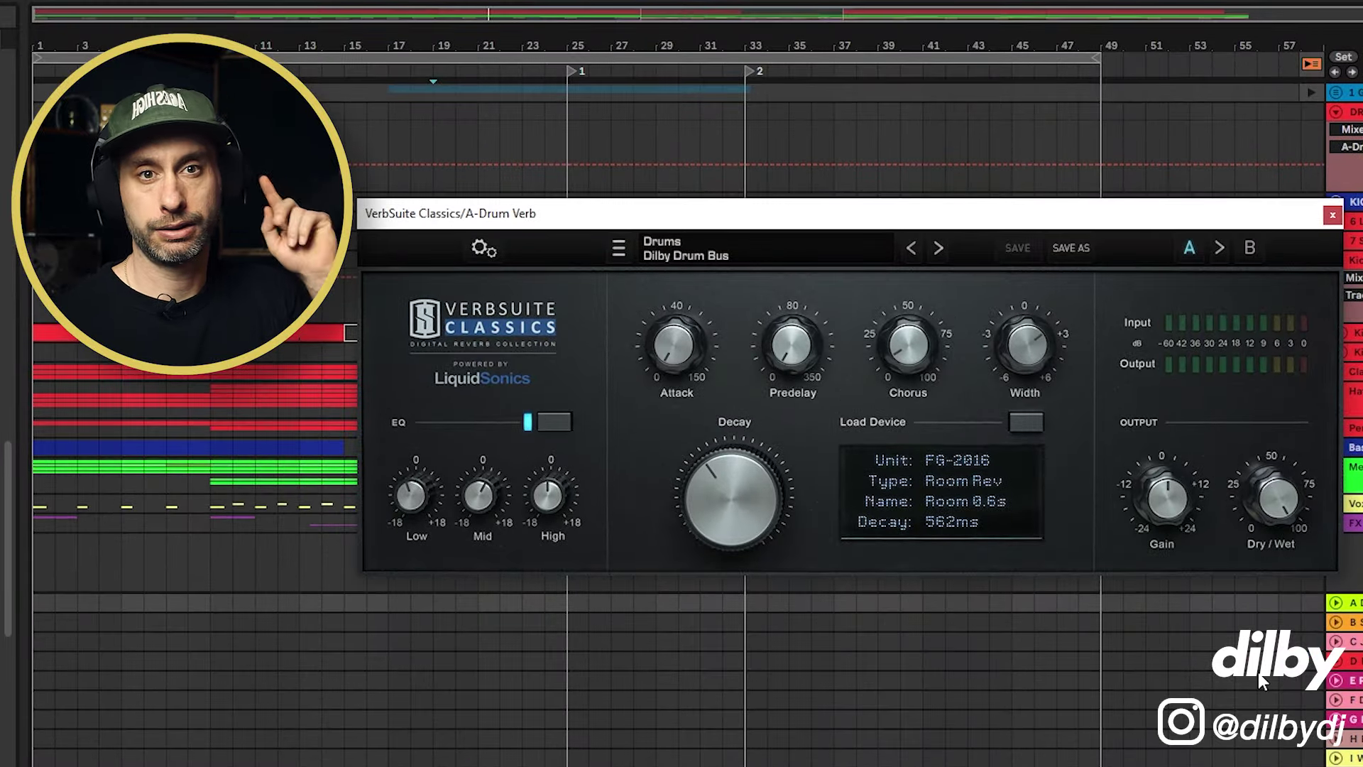
left_click(1331, 217)
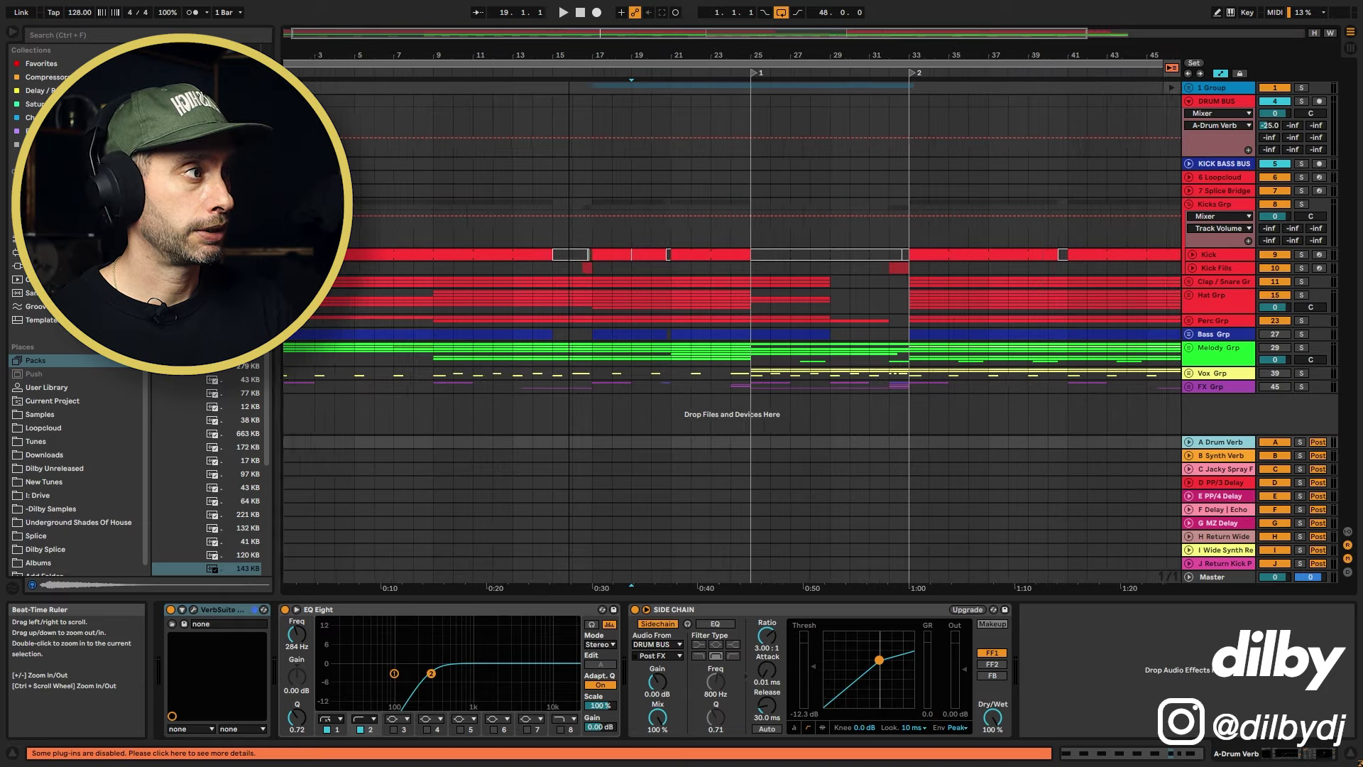
Hide the return tracks and unfold the Bass Grp and its Bass track
left_click_drag(426, 55, 426, 37)
left_click(1348, 544)
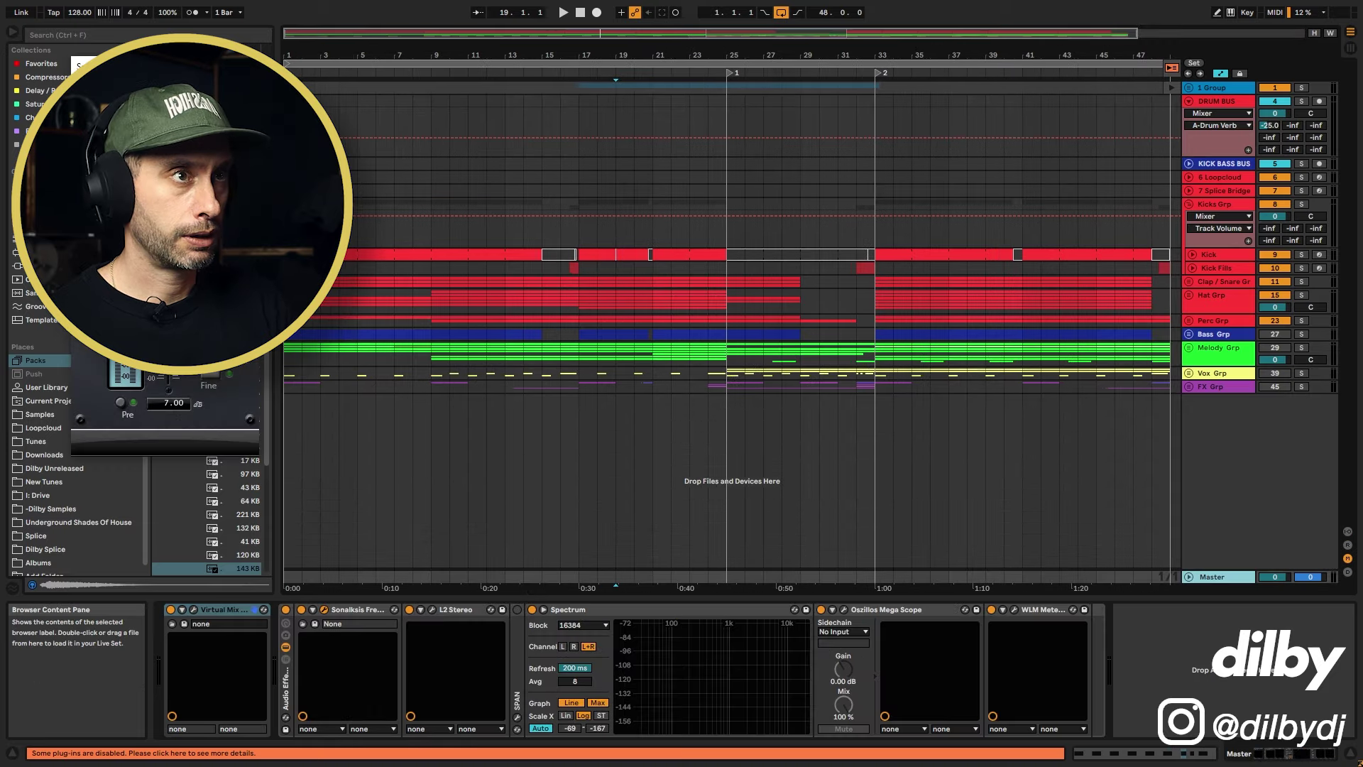
left_click(486, 114)
left_click(1197, 335)
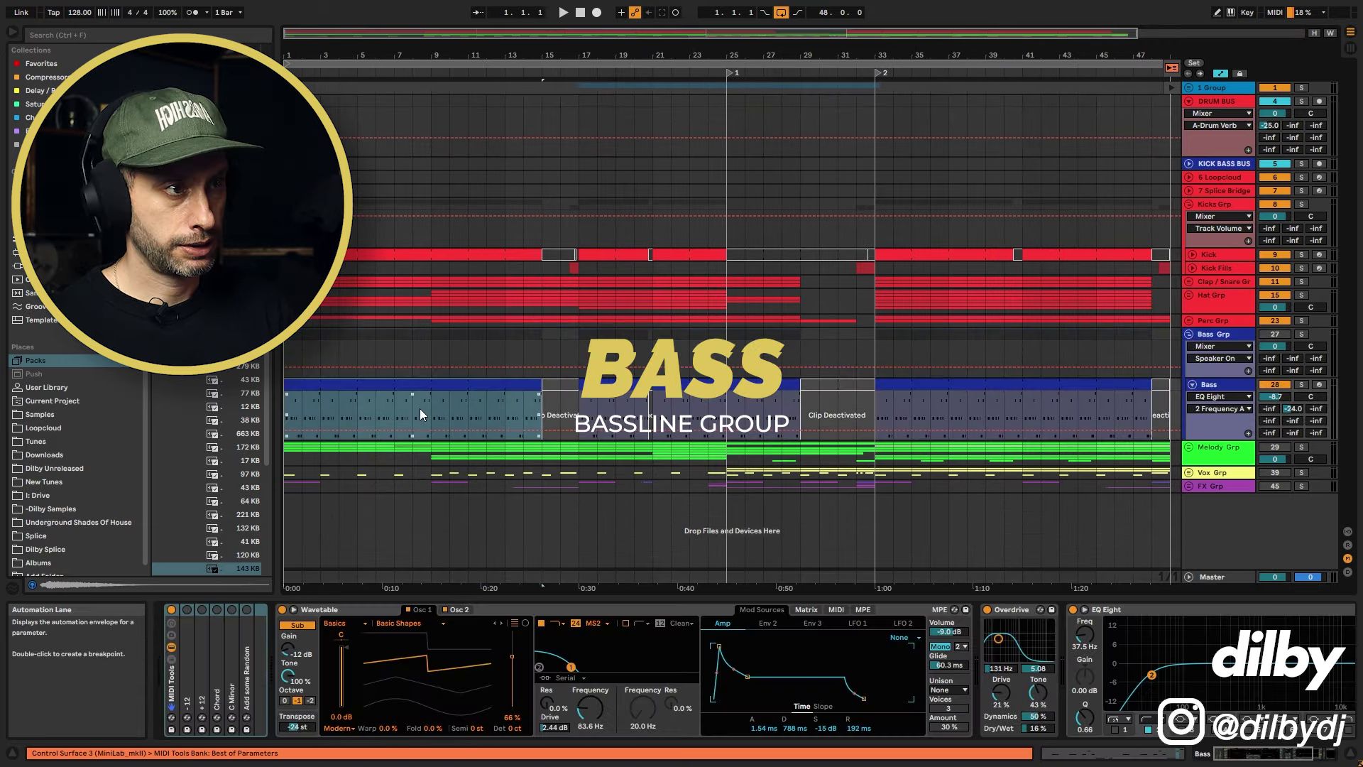
View the MIDI notes of the Bass clip and set the clip's scale to D#/Eb Minor
left_click_drag(426, 406, 513, 373)
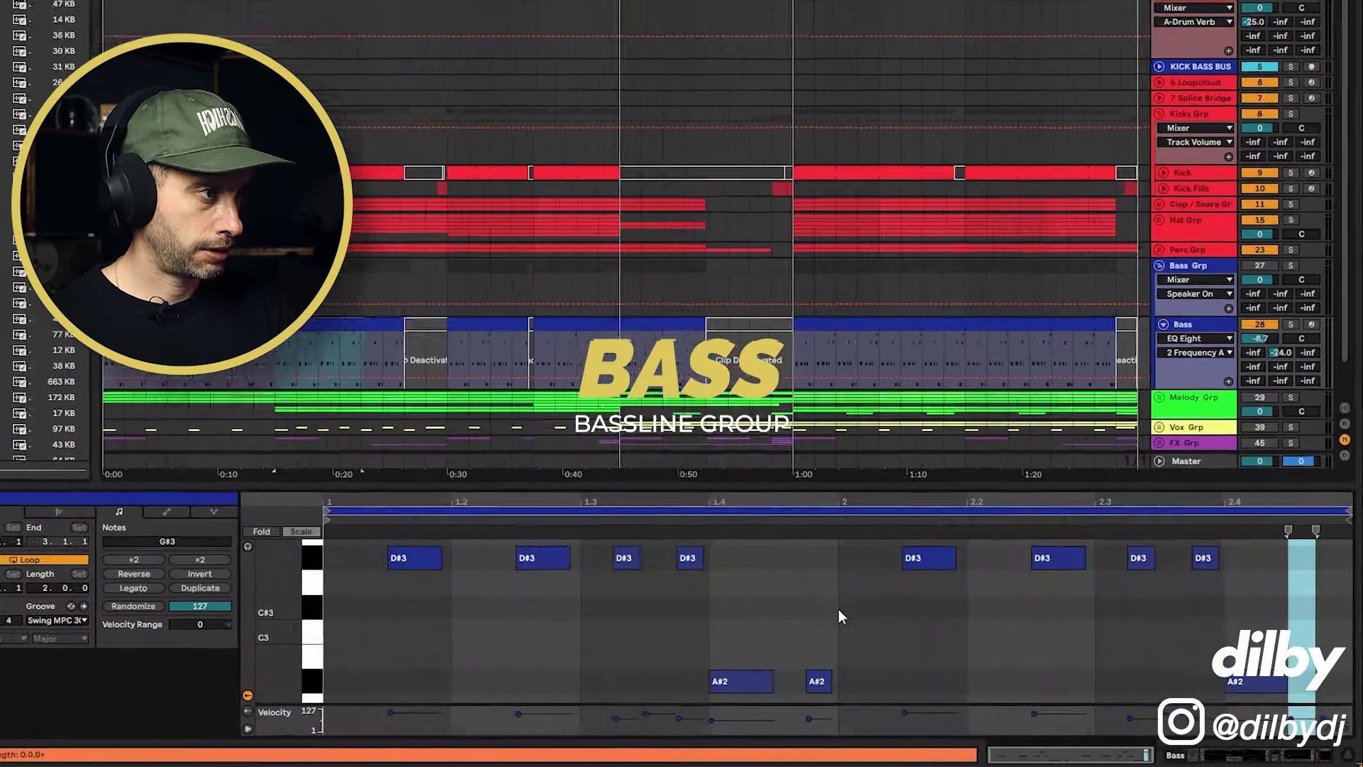
scroll(838, 609, "up", 3)
scroll(776, 581, "down", 4)
scroll(776, 568, "up", 1)
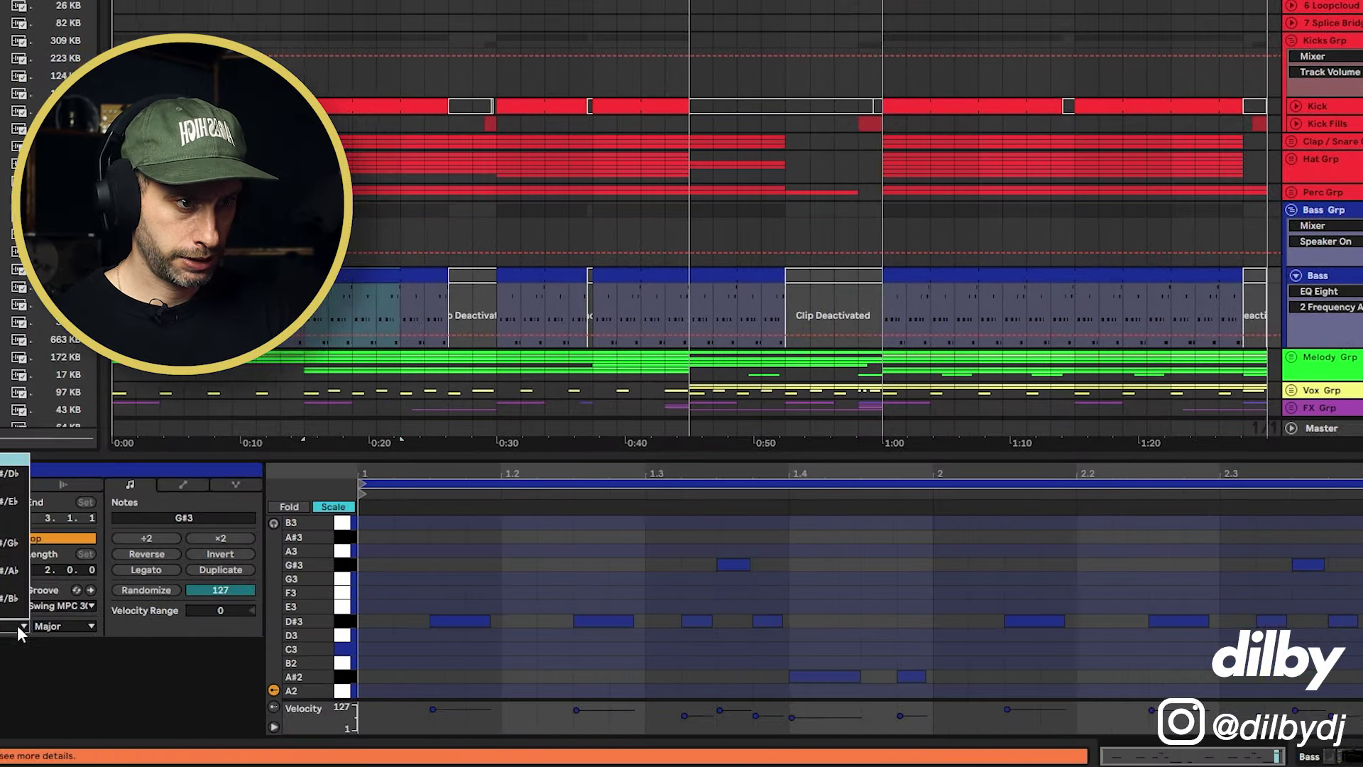
left_click(114, 625)
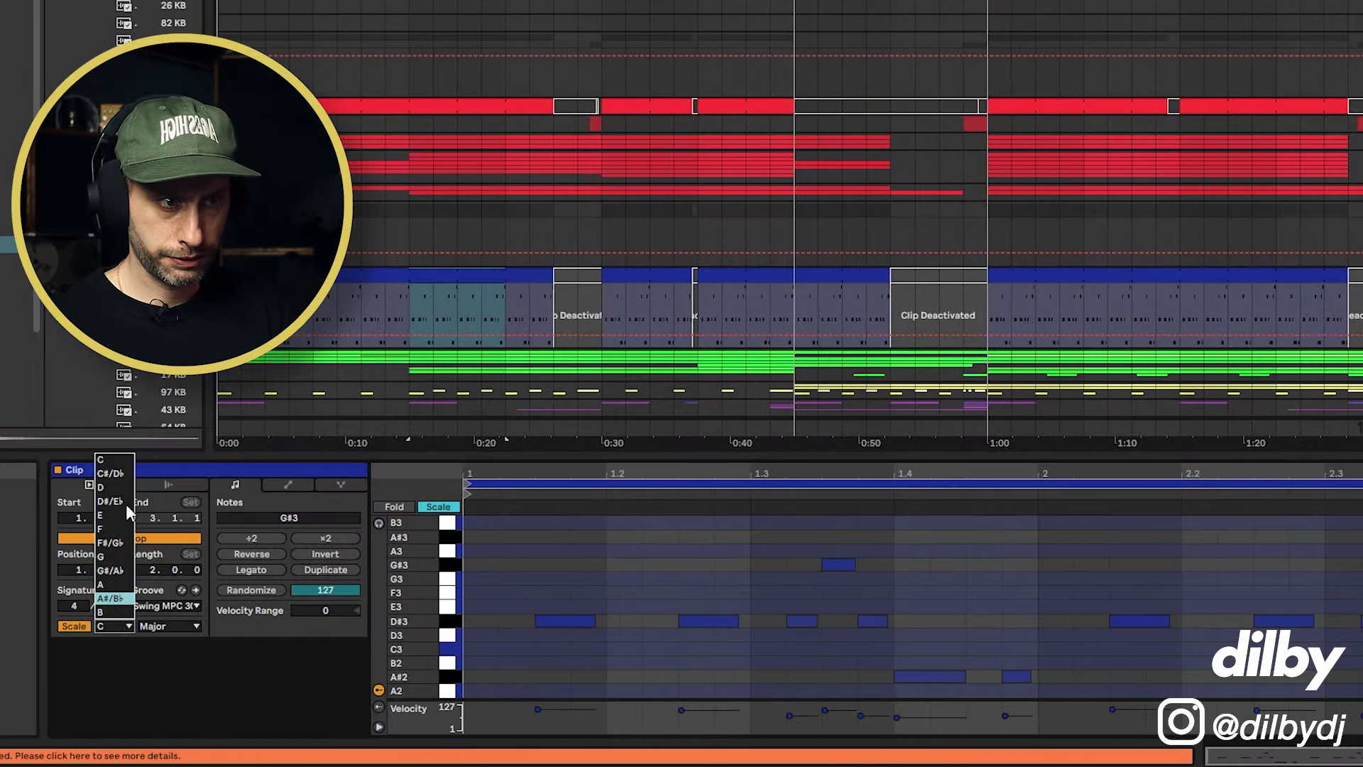
left_click(110, 501)
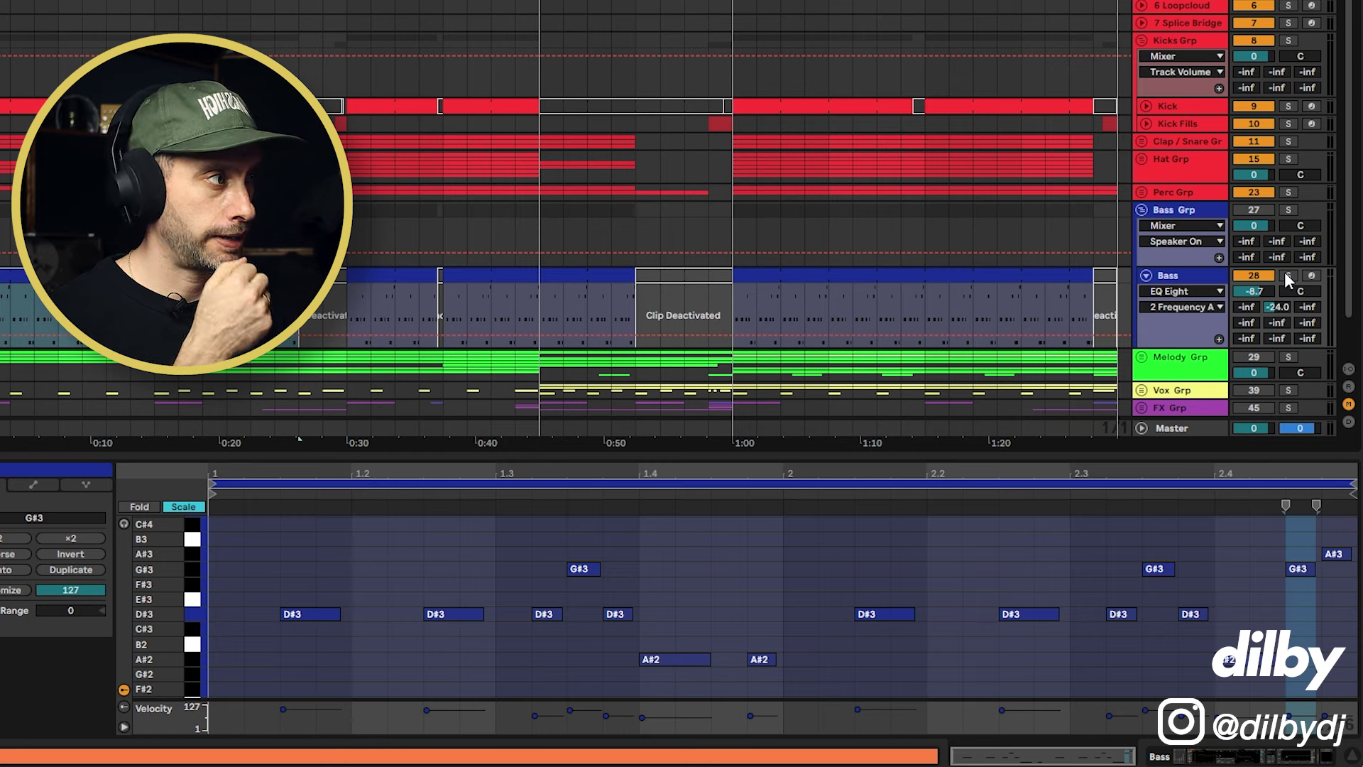
Solo the KICK BASS BUS, audition the bassline together with the kick, and stop playback
left_click(1193, 278)
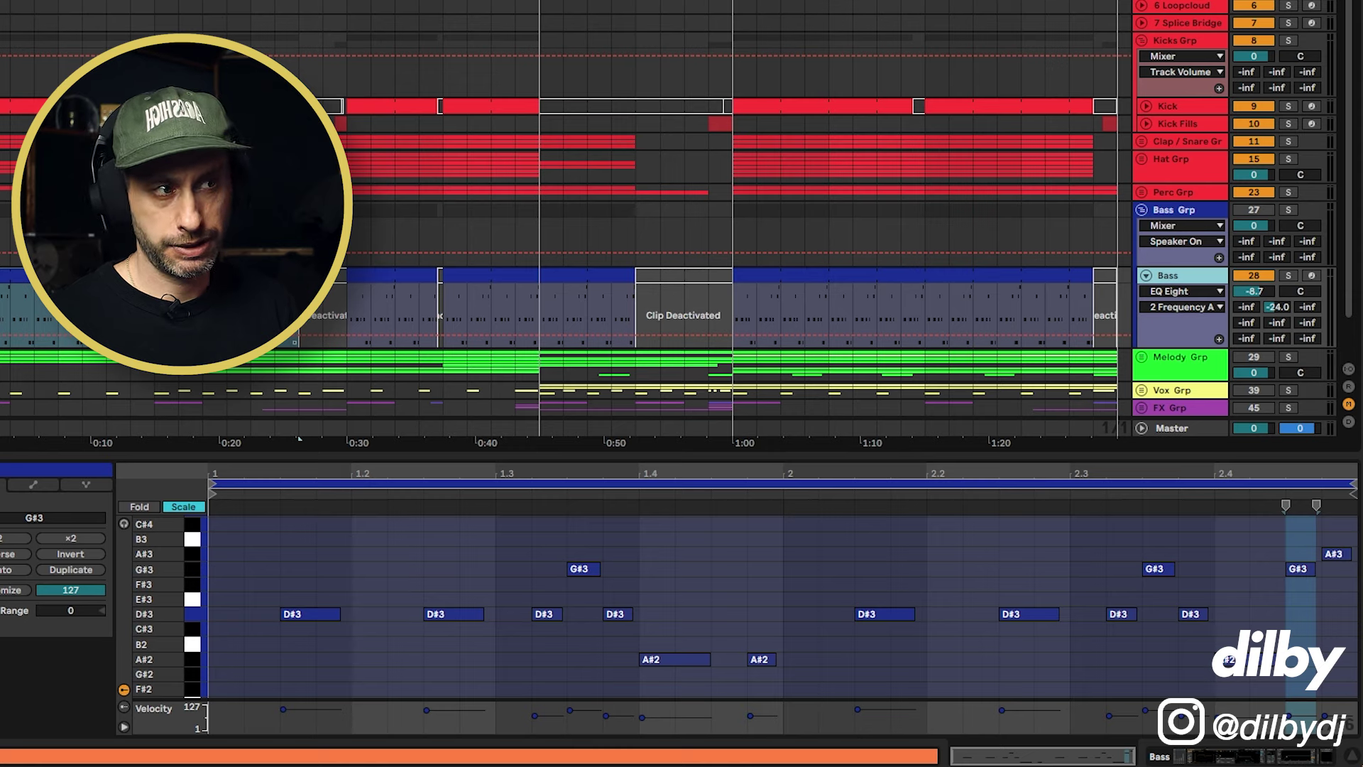
left_click(155, 311)
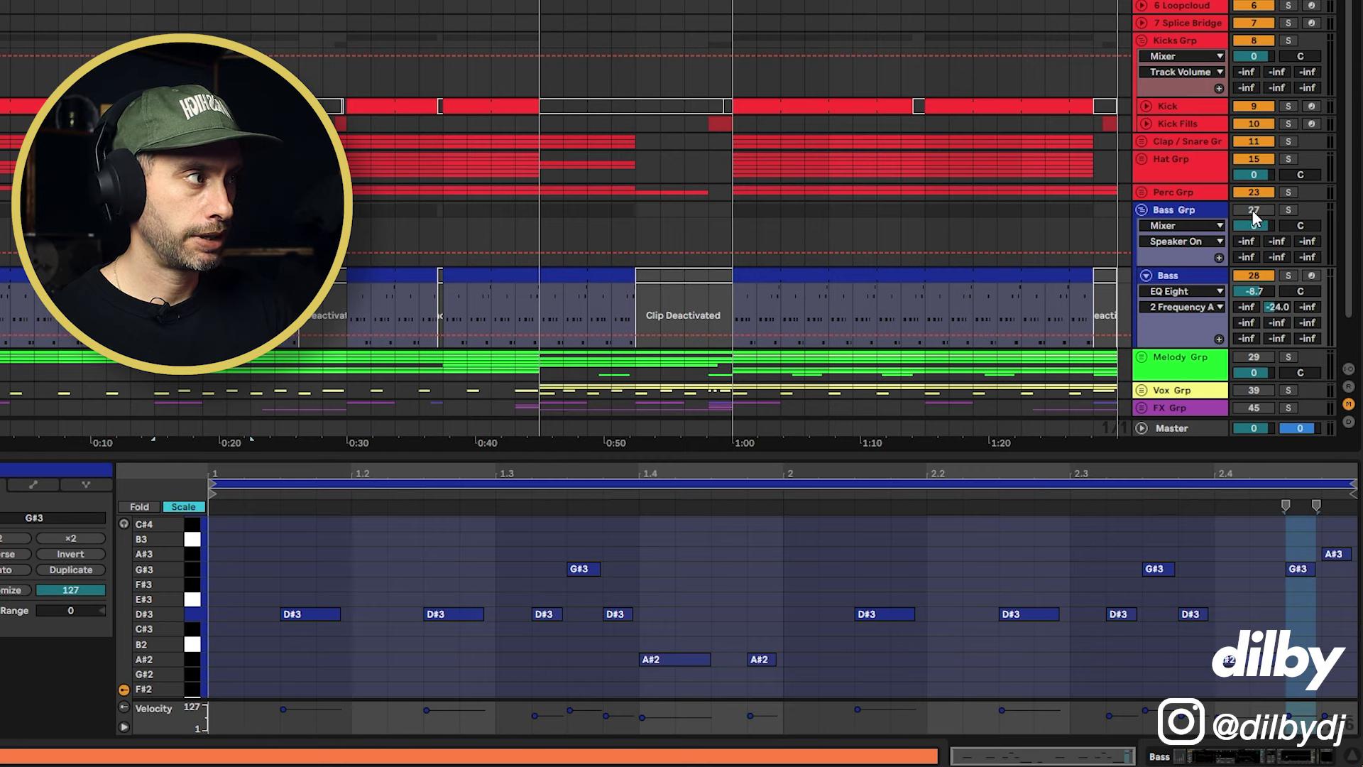
left_click(1288, 275)
key("space")
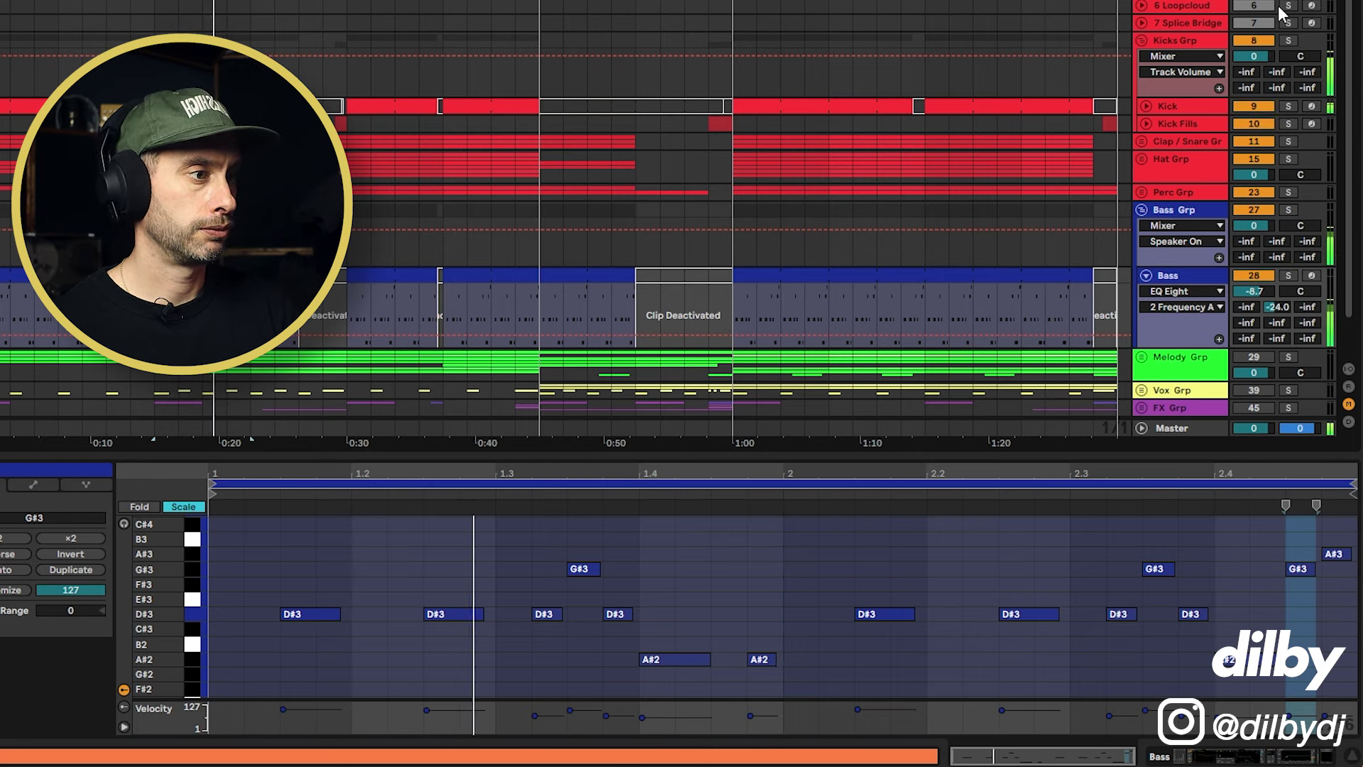
key("space")
Try adding D#3 notes on beats 1 and 1.2 of the Bass clip and delete both again
double_click(220, 615)
double_click(368, 615)
left_click(222, 614)
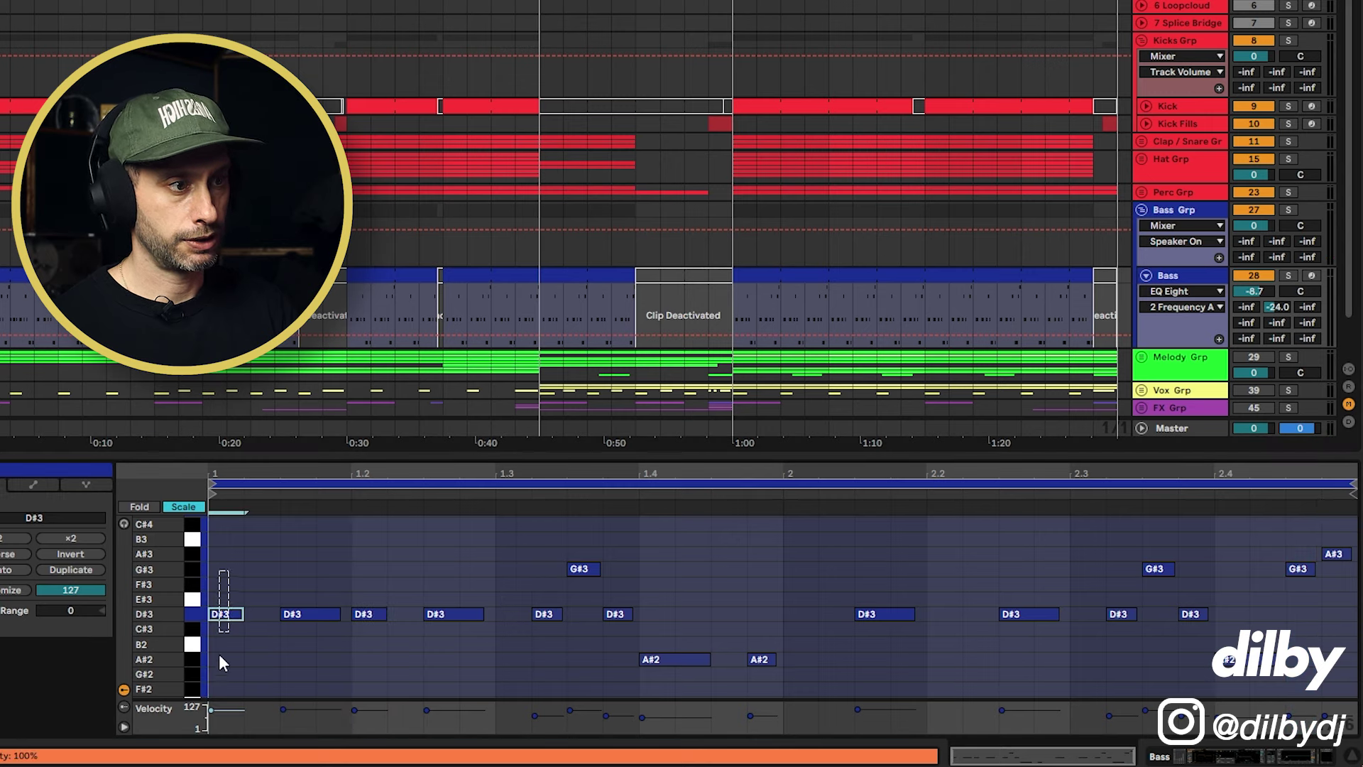
key("Delete")
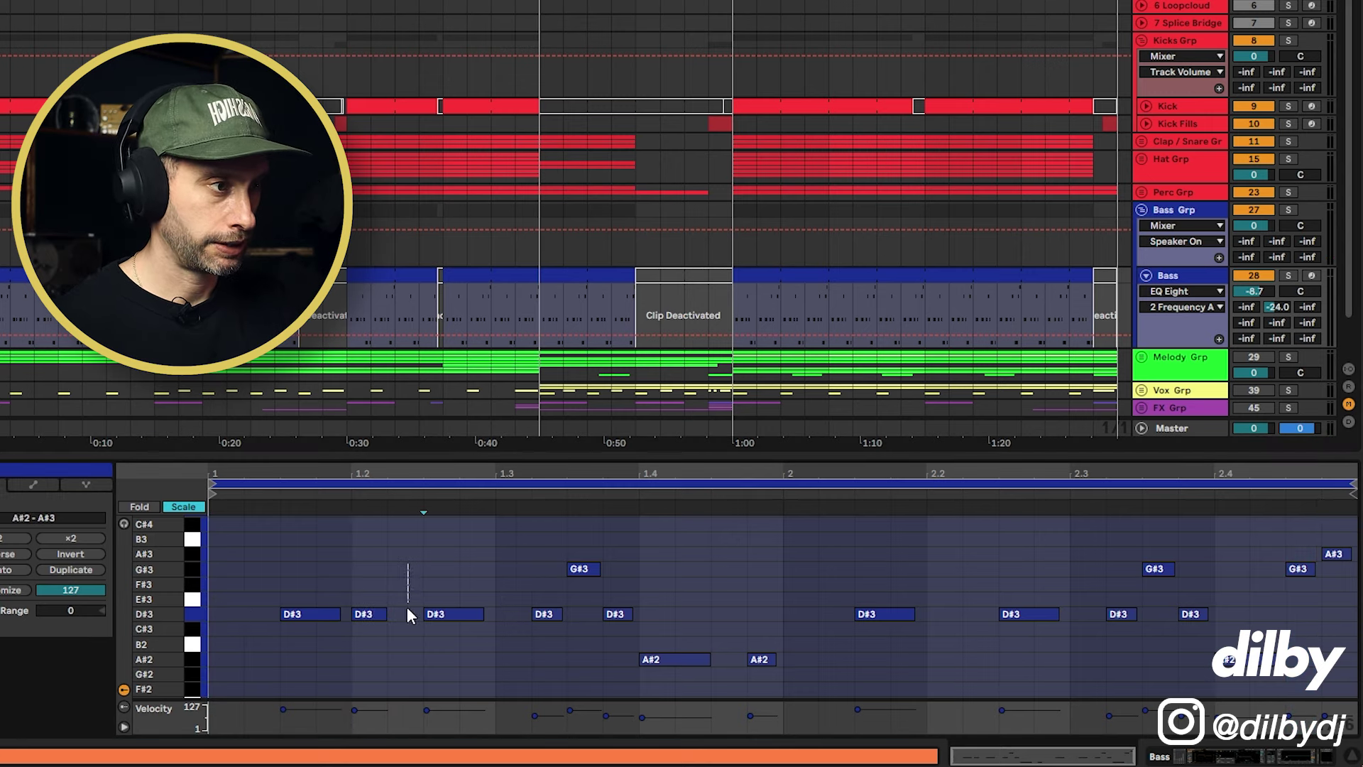
left_click_drag(410, 614, 378, 636)
key("Delete")
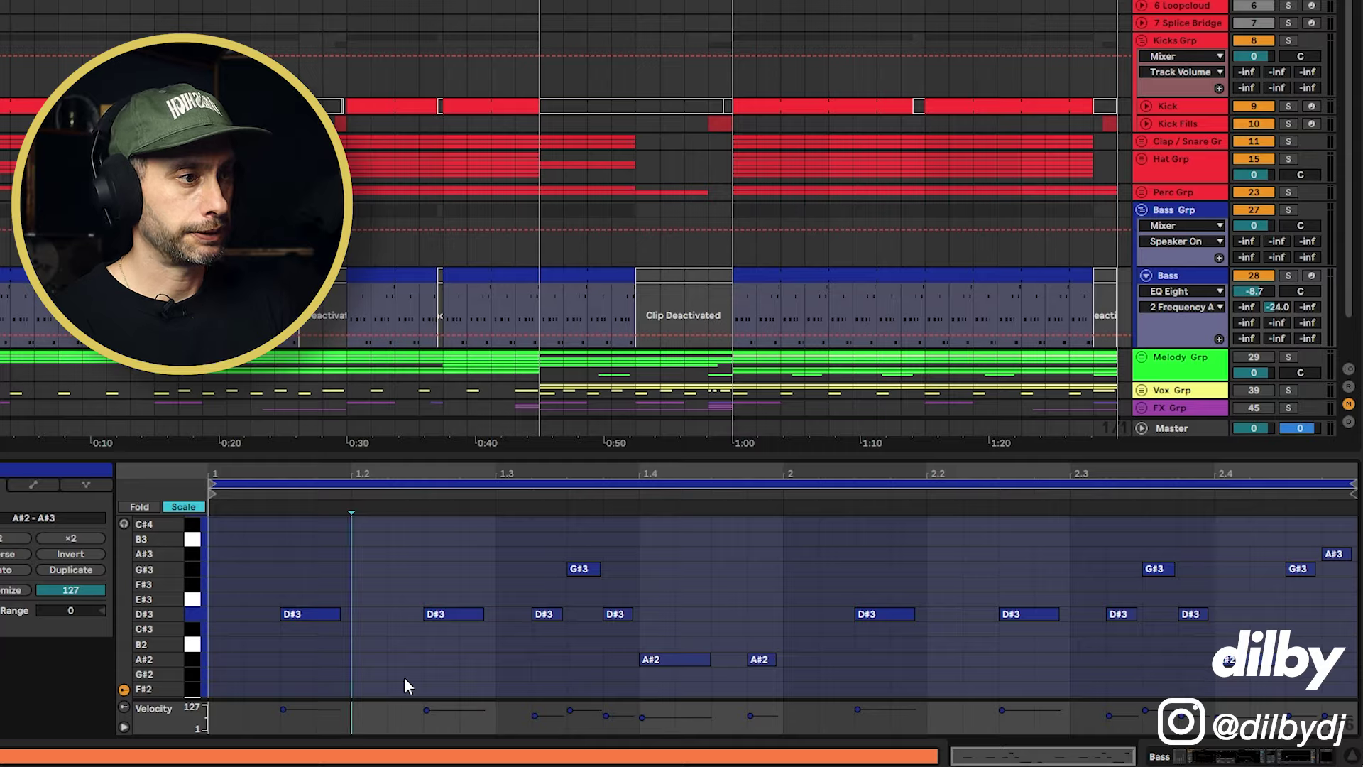
Unsolo the KICK BASS BUS and play the arrangement from bar 9
scroll(169, 213, "up", 3)
scroll(169, 213, "left", 2)
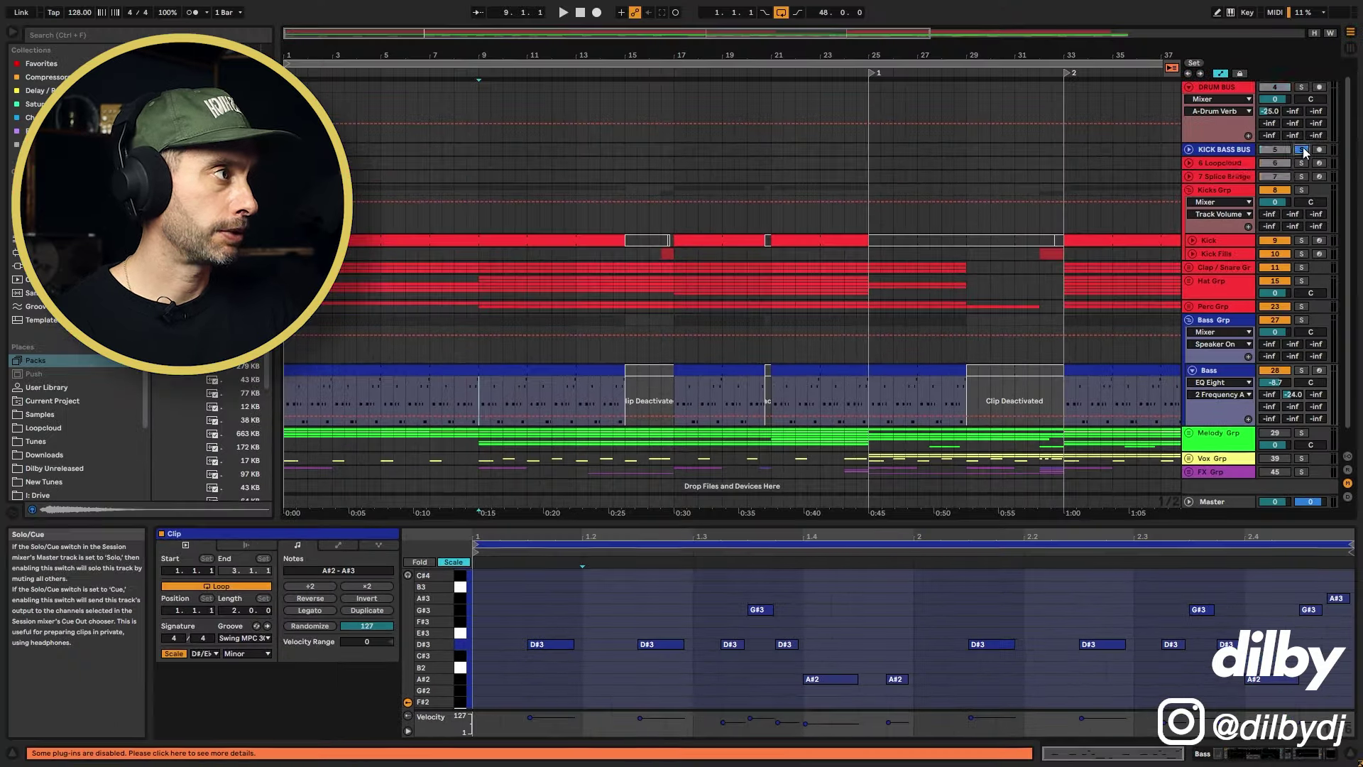
left_click(676, 291)
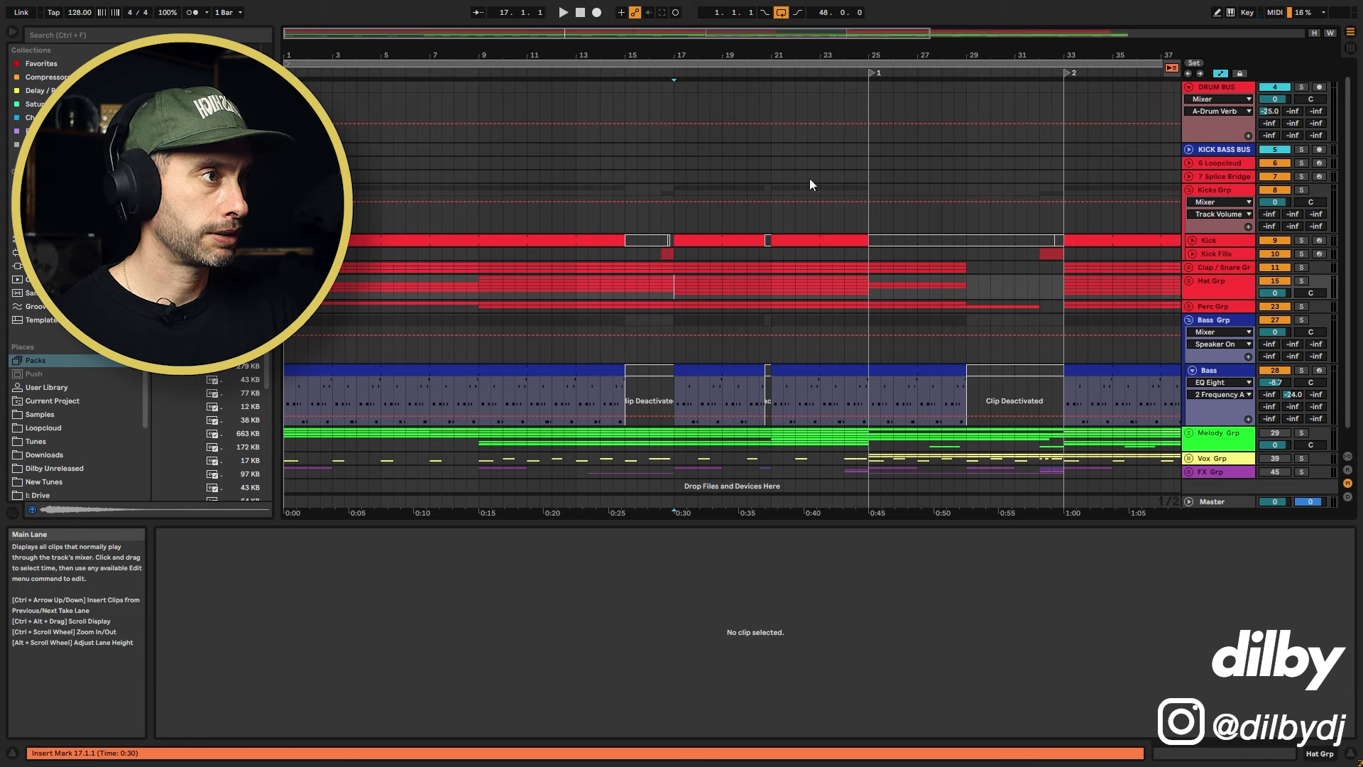
left_click(506, 281)
key("space")
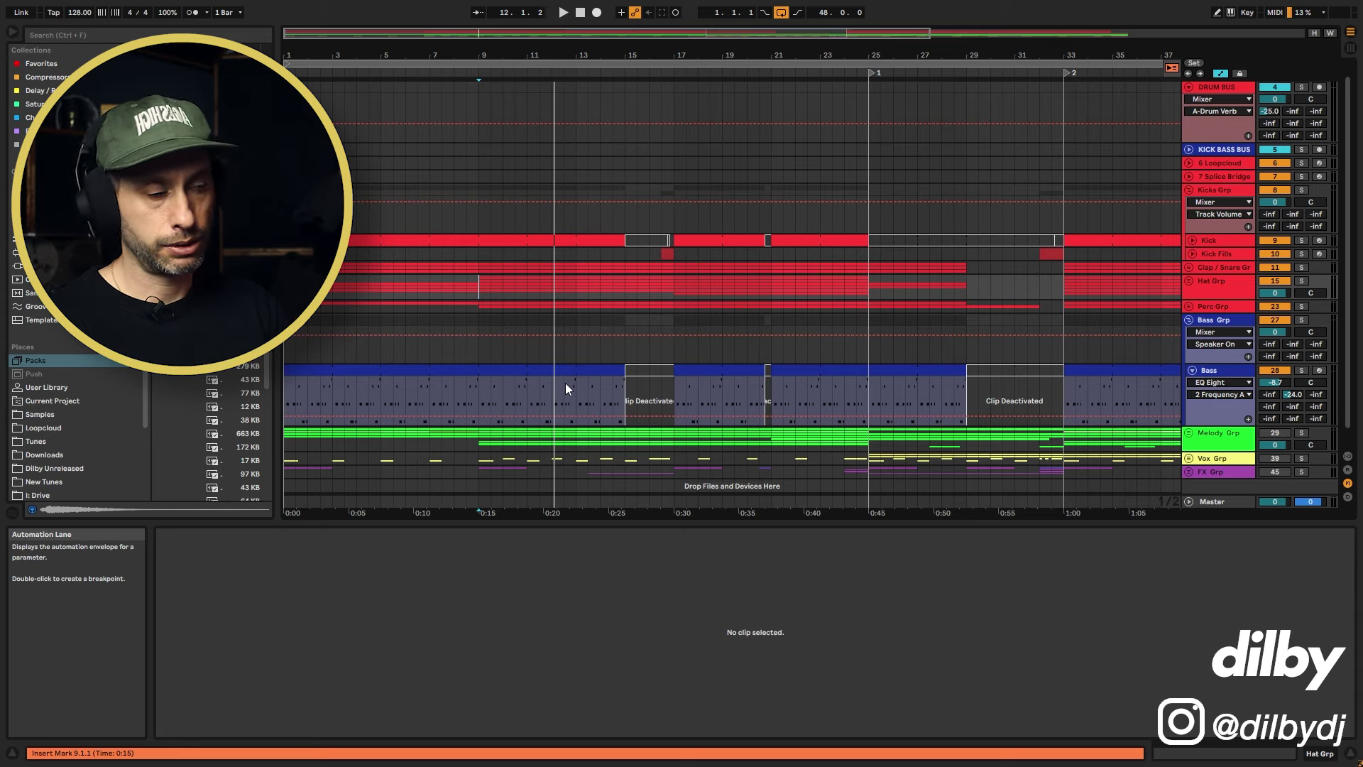
Show the Bass track's devices and inspect the Wavetable settings of Osc 1 and Osc 2
left_click(1216, 372)
left_click(1215, 369)
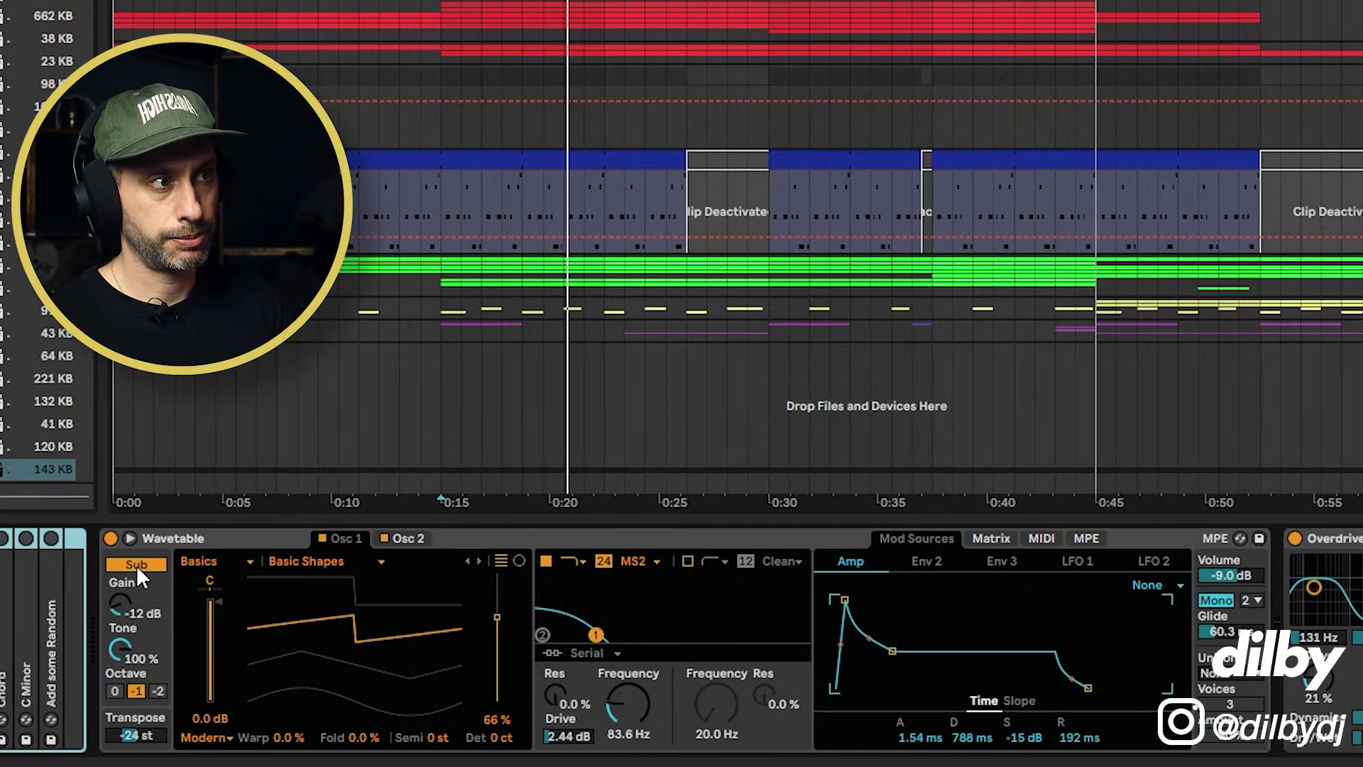
left_click(439, 200)
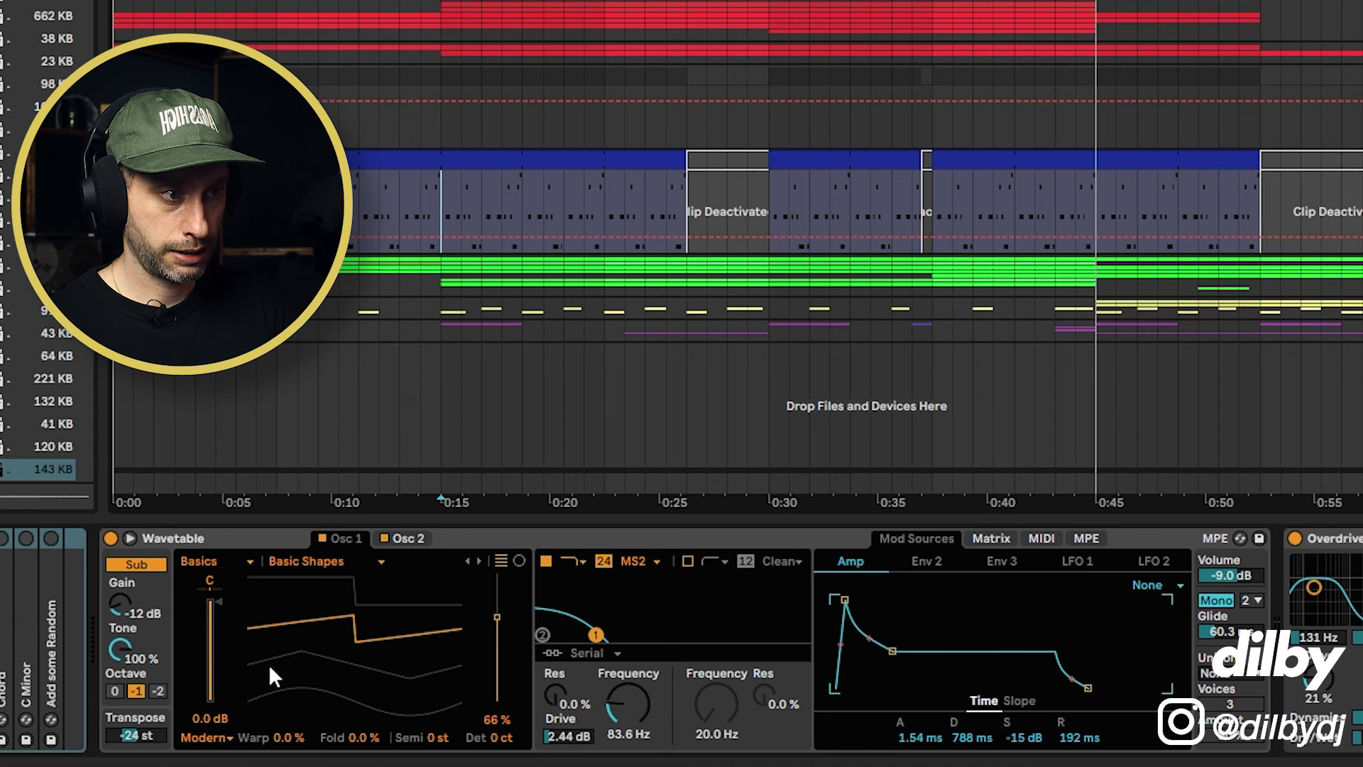
left_click(404, 540)
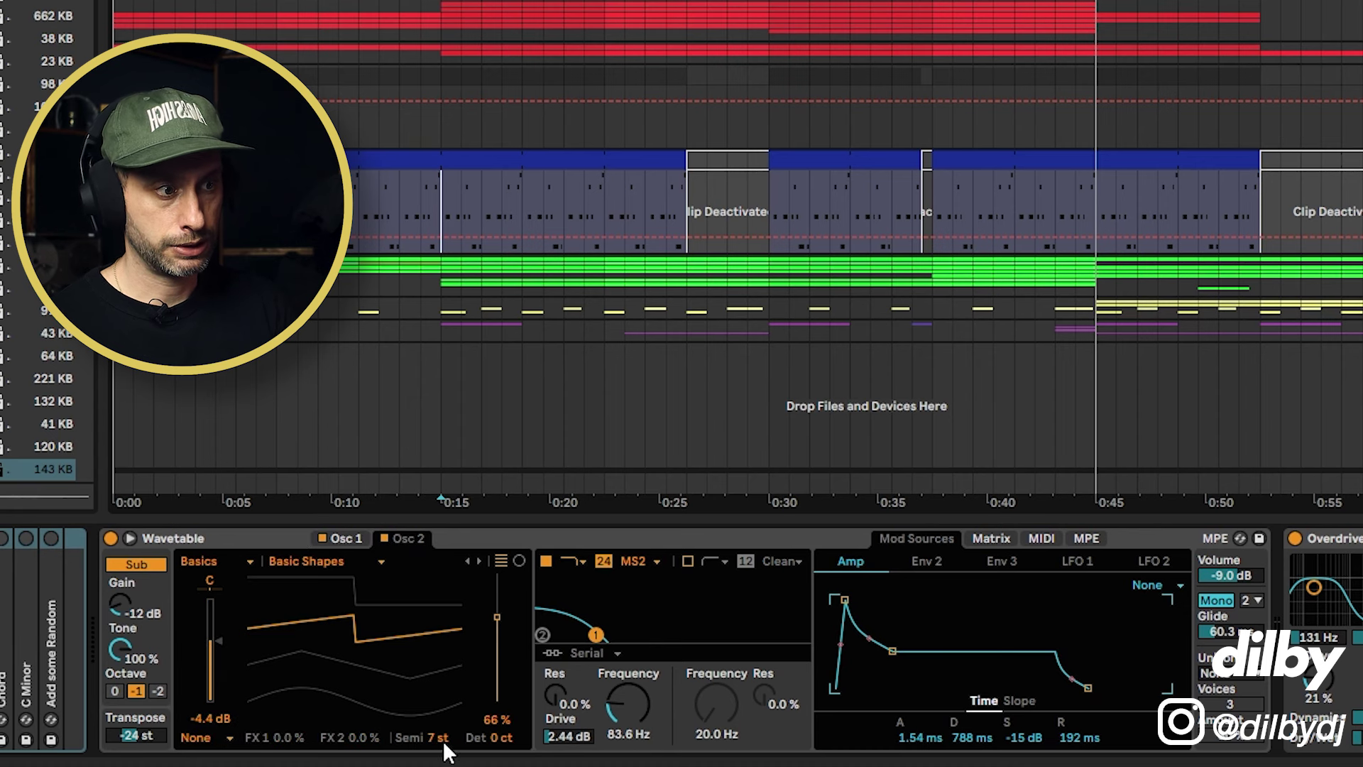
left_click(344, 541)
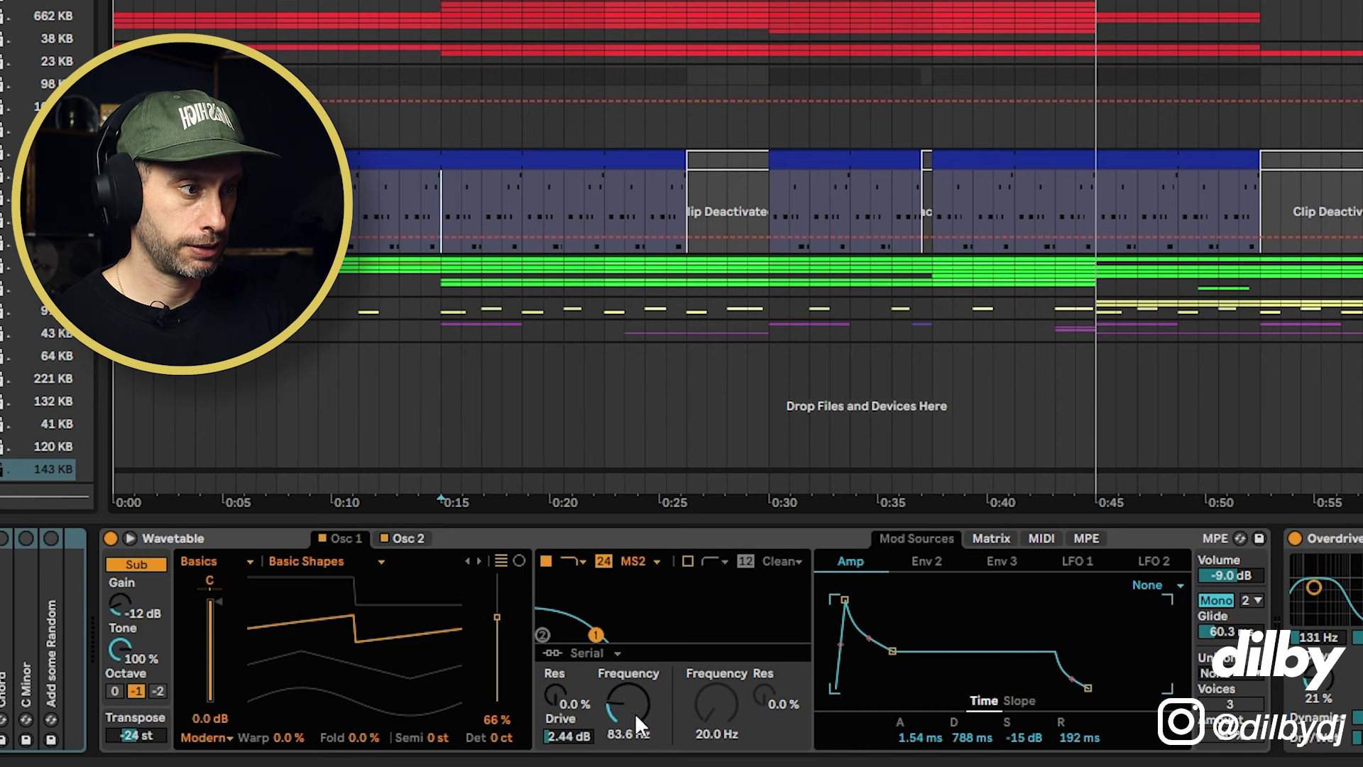
Audition the bass with the Wavetable filter opened to 20.5 kHz and Overdrive off, restore 83.6 Hz and Overdrive, and stop playback
key("space")
left_click_drag(635, 712, 636, 711)
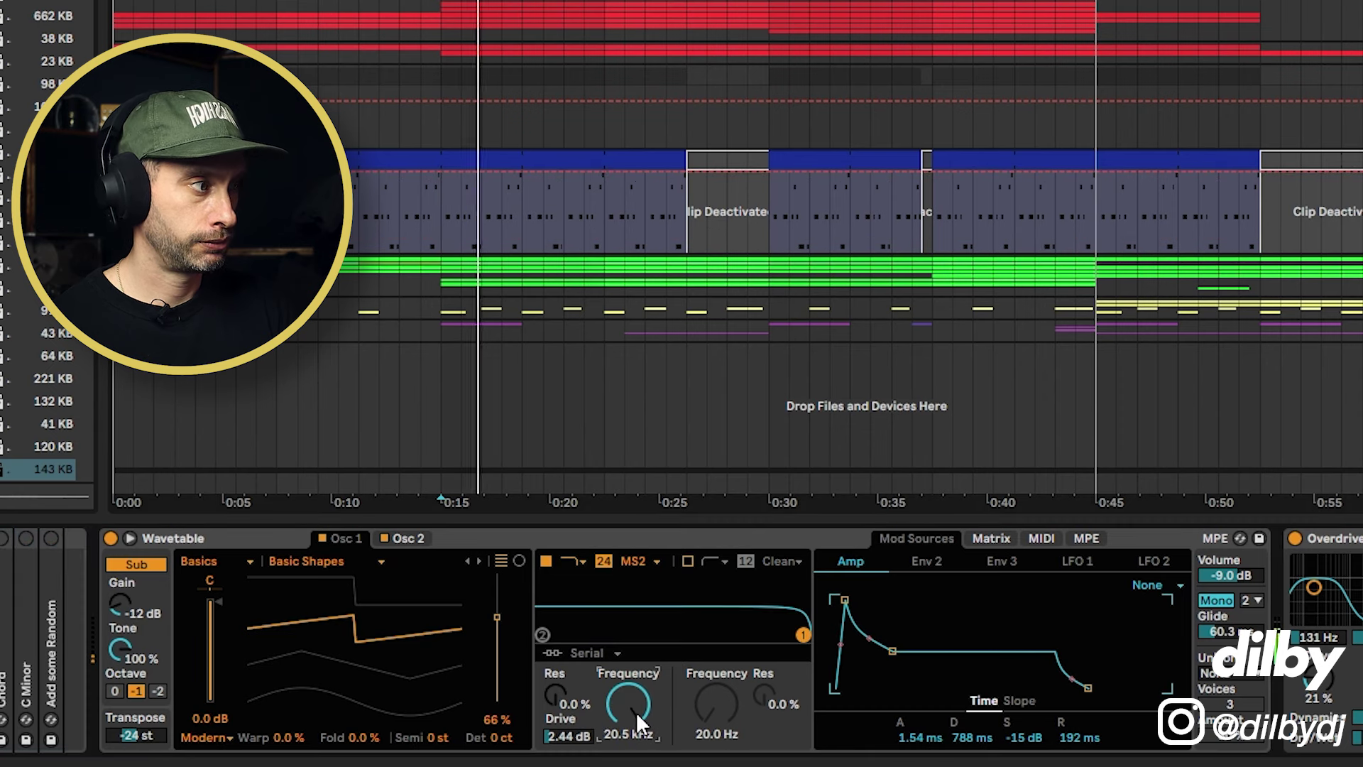
left_click(1295, 538)
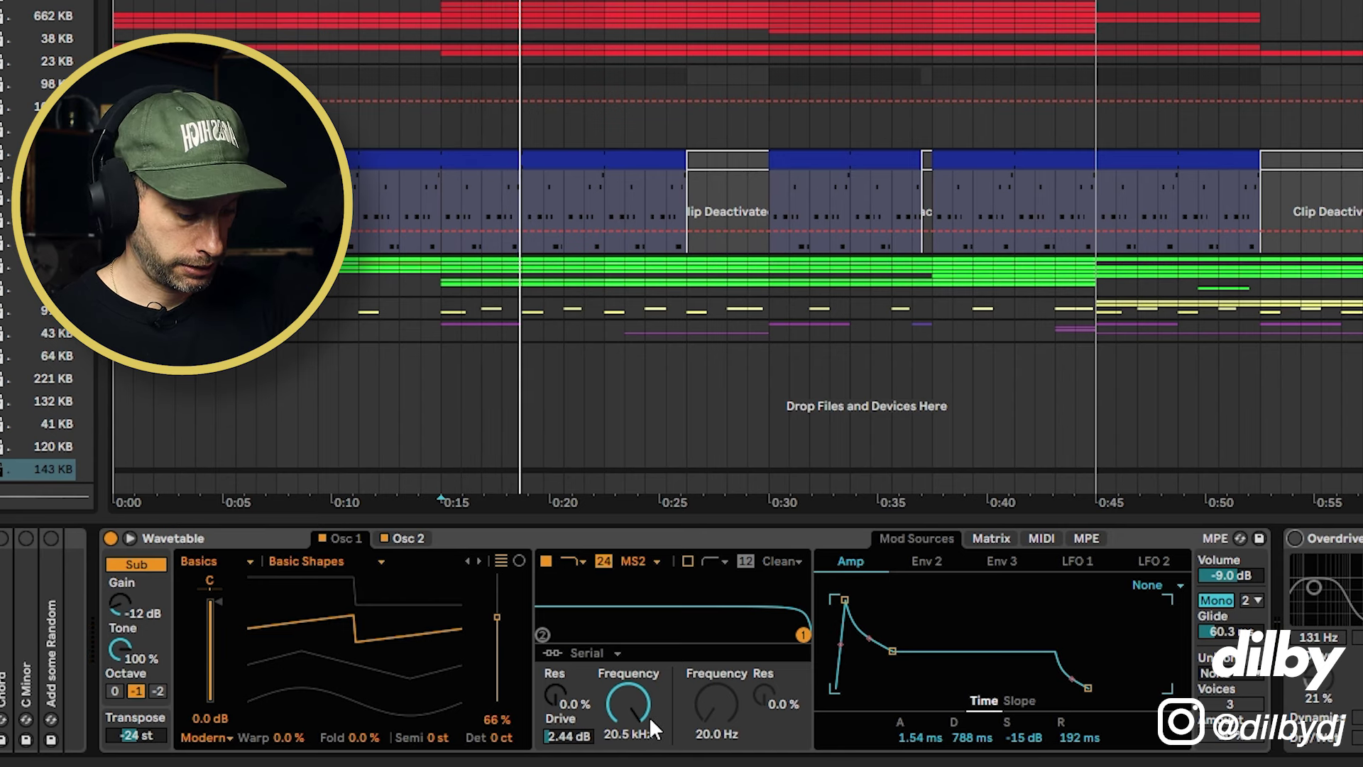
left_click_drag(648, 717, 647, 687)
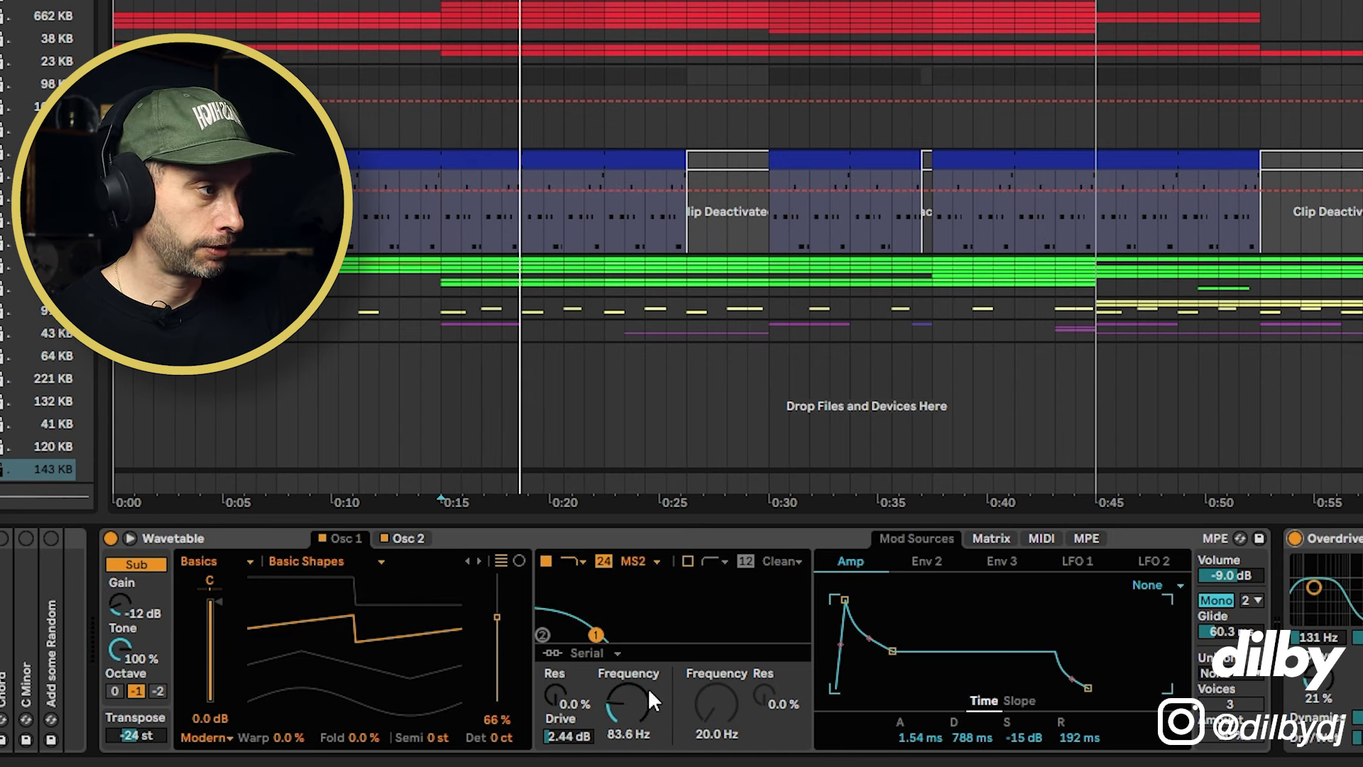
left_click(1296, 538)
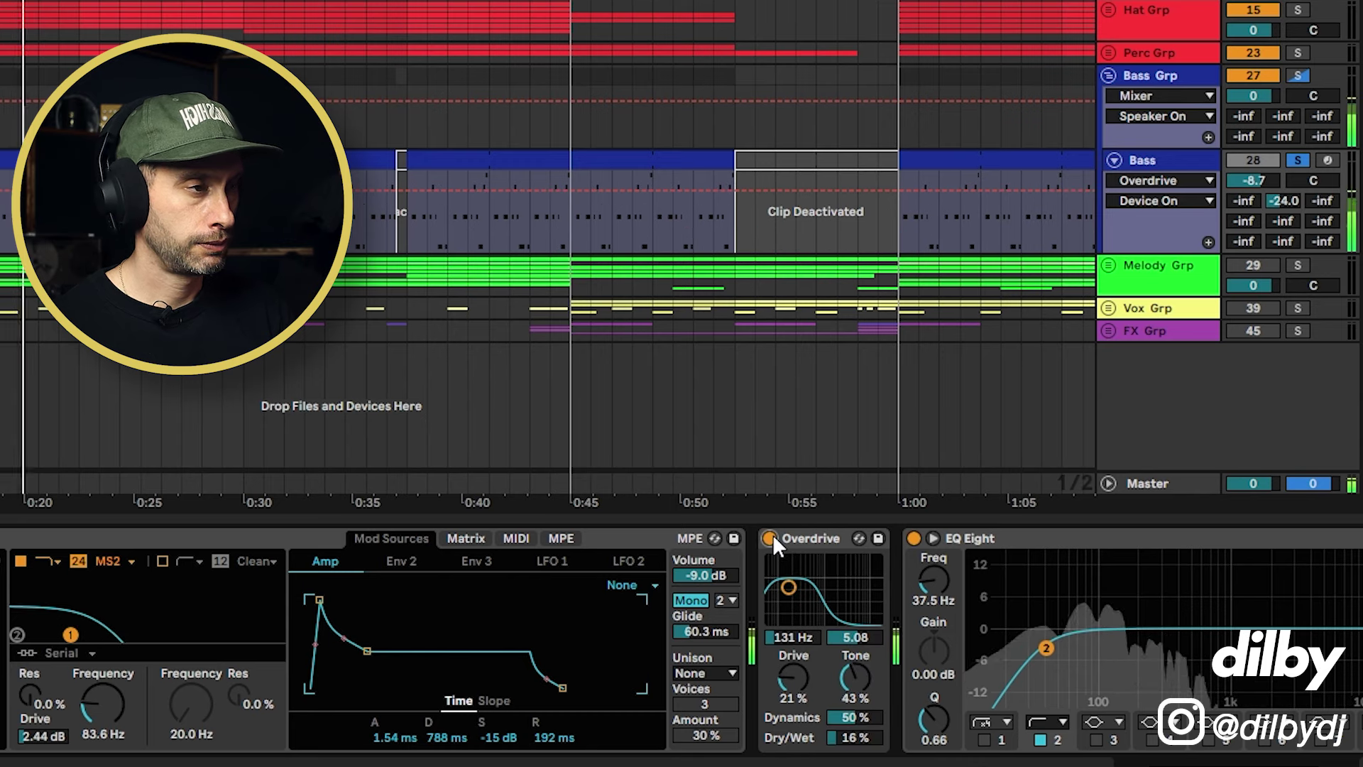
key("space")
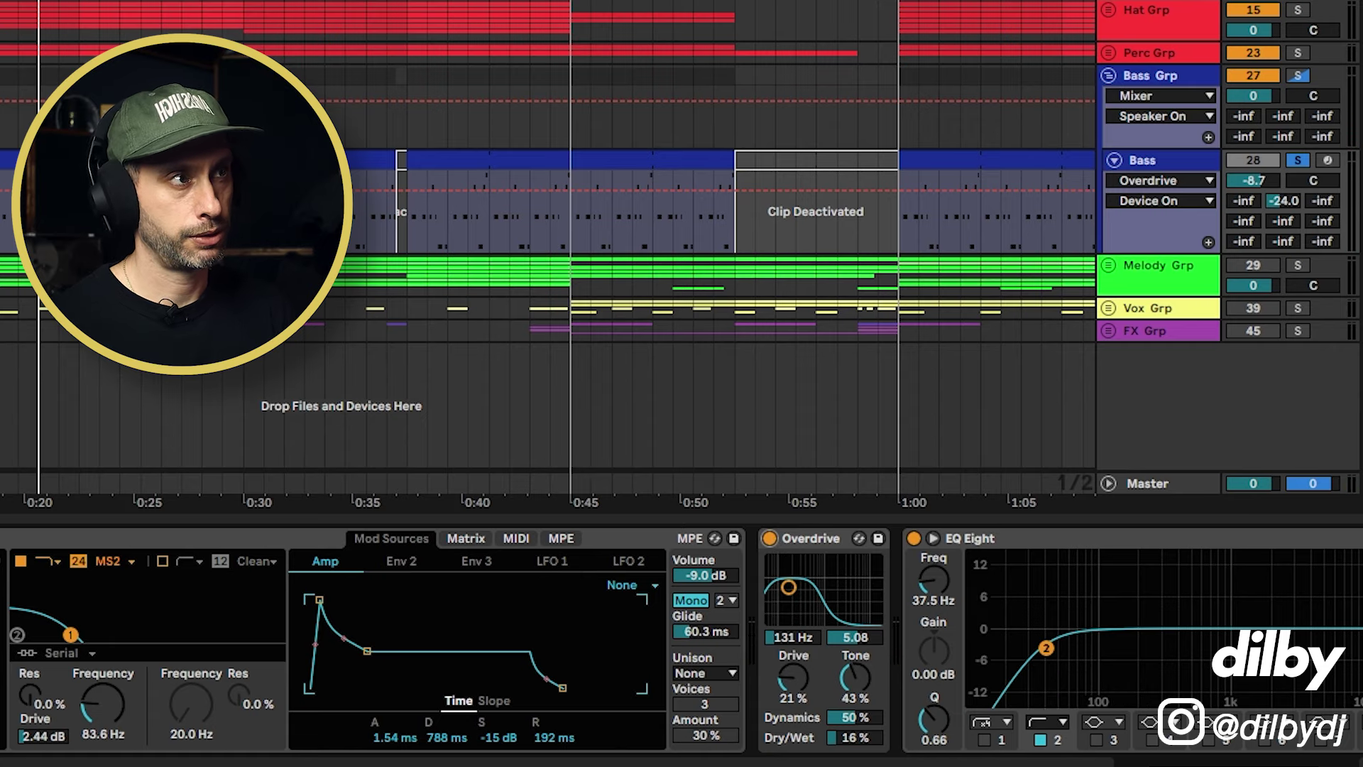
Show Wavetable's modulation matrix and set the Env 2 amount on Filter 1 Freq to 23
left_click_drag(497, 3, 490, 0)
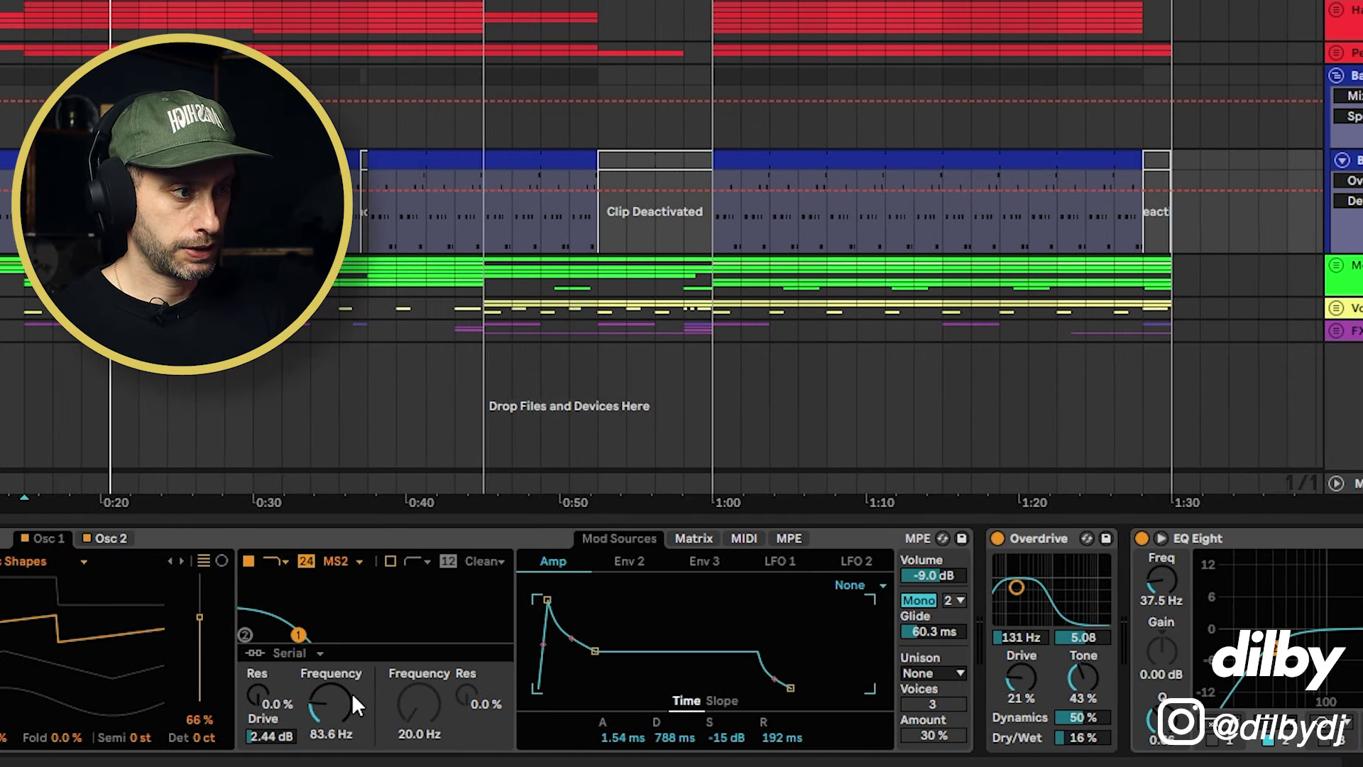
left_click(692, 540)
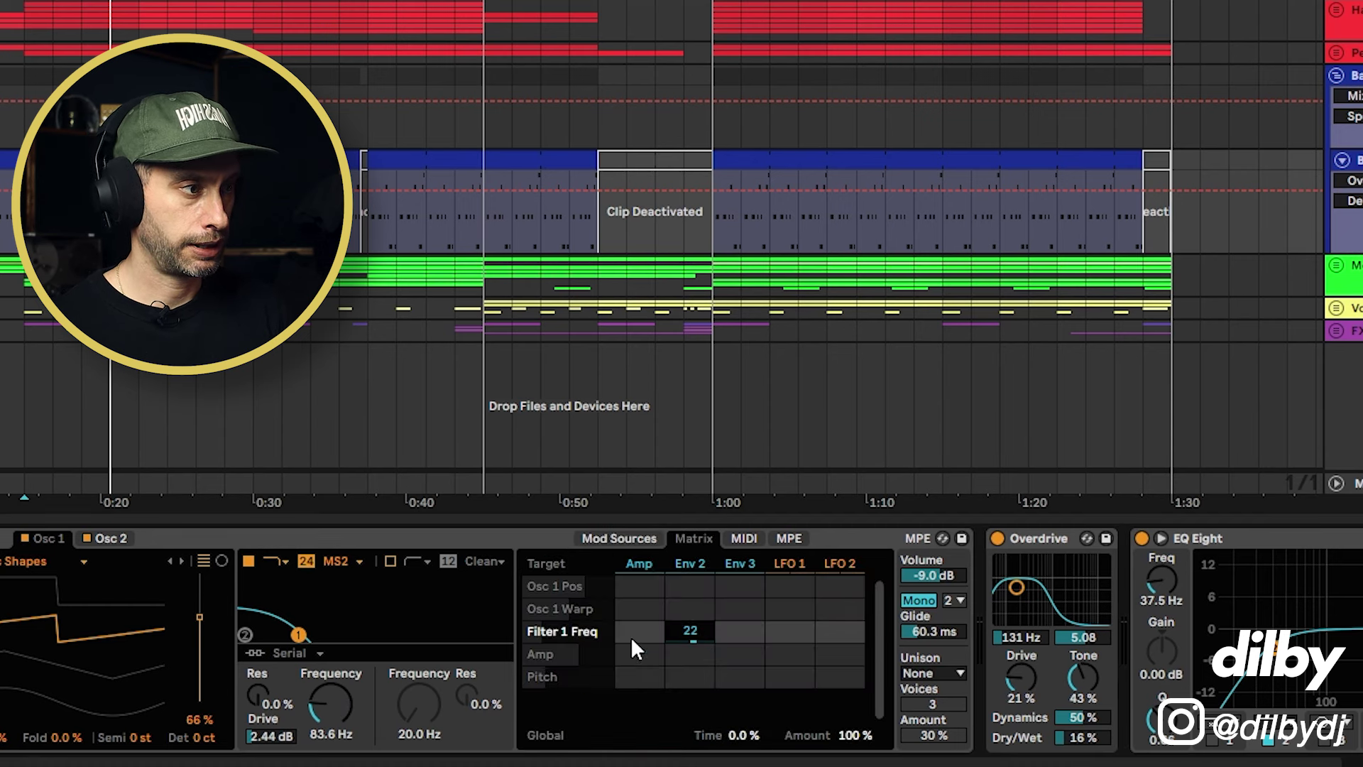
left_click_drag(690, 631, 689, 597)
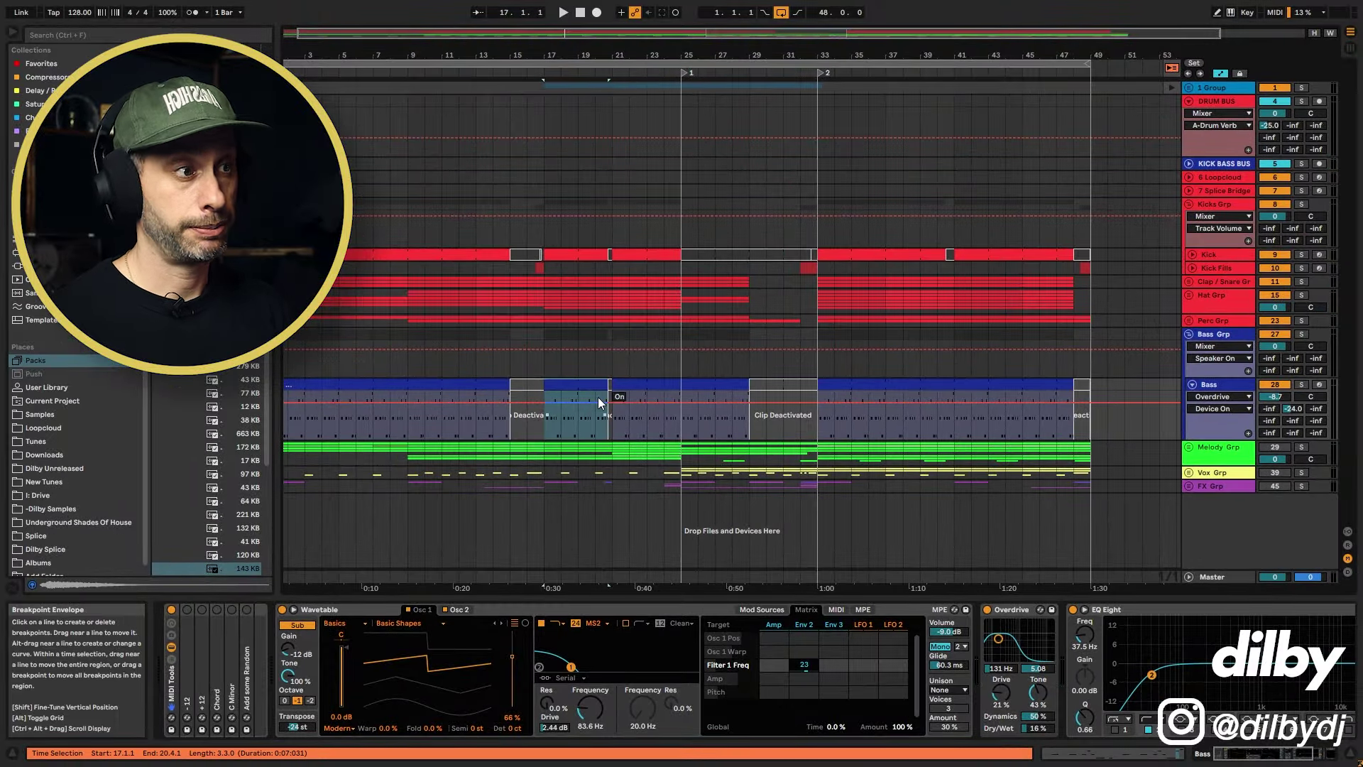
Fold the Bass track and unfold the Melody Grp to show its melodic tracks
left_click(657, 386)
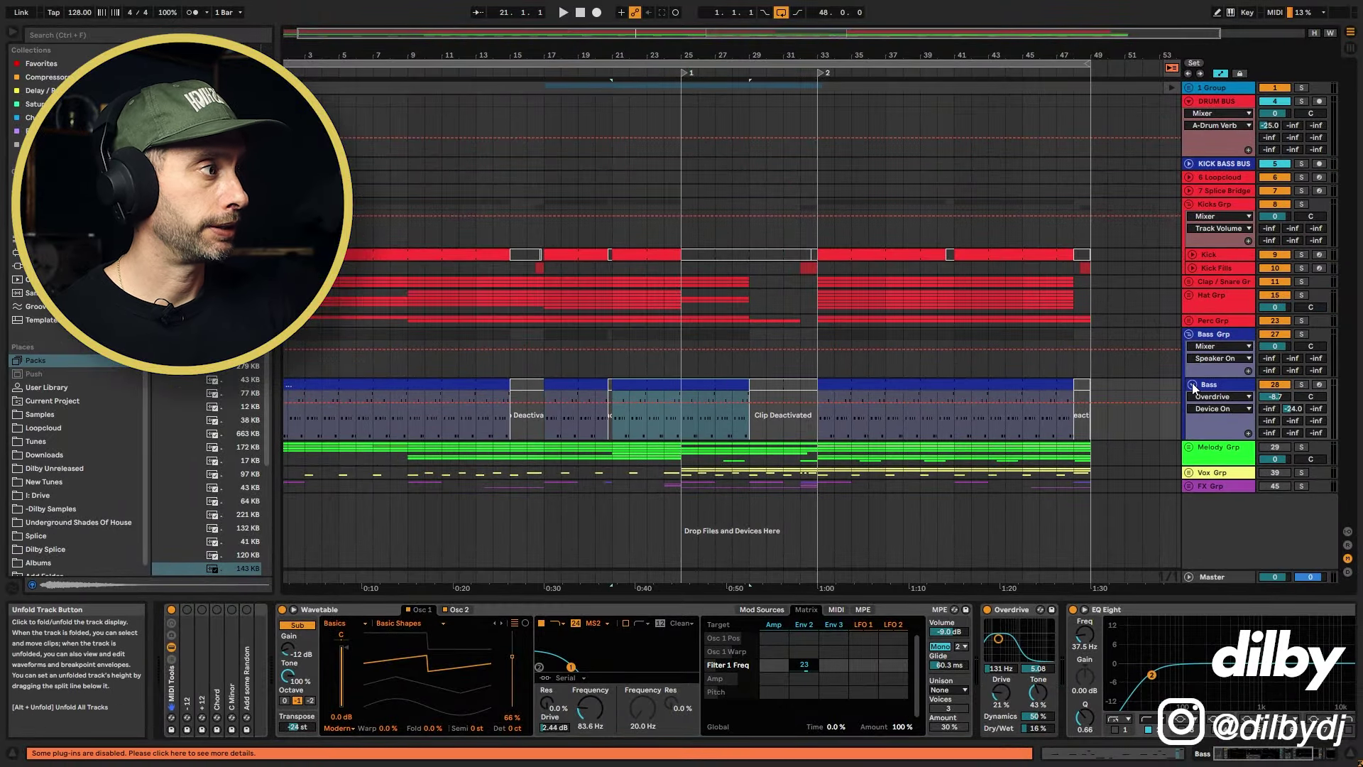
left_click(1192, 386)
left_click(1191, 400)
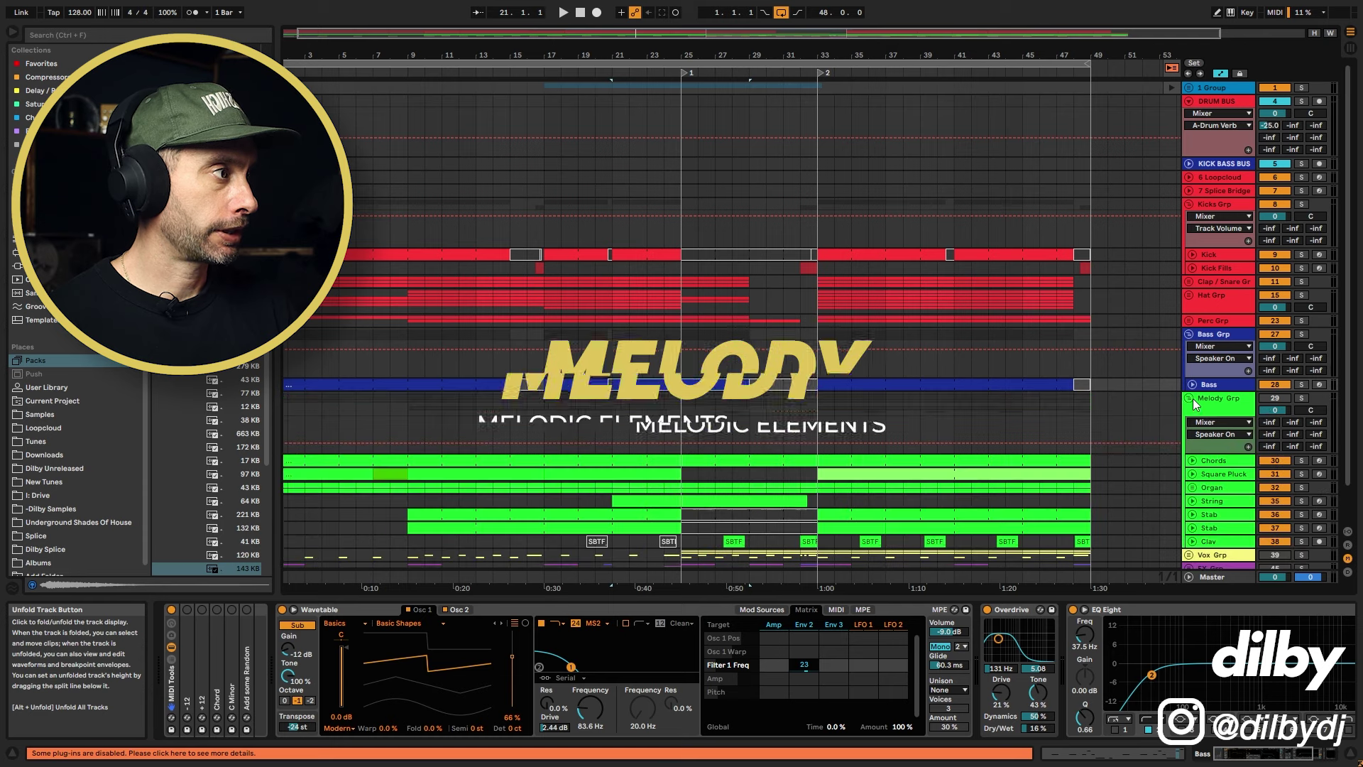
scroll(1196, 412, "down", 2)
Unfold the Chords track, solo it, and play it from bar 9
left_click(1195, 427)
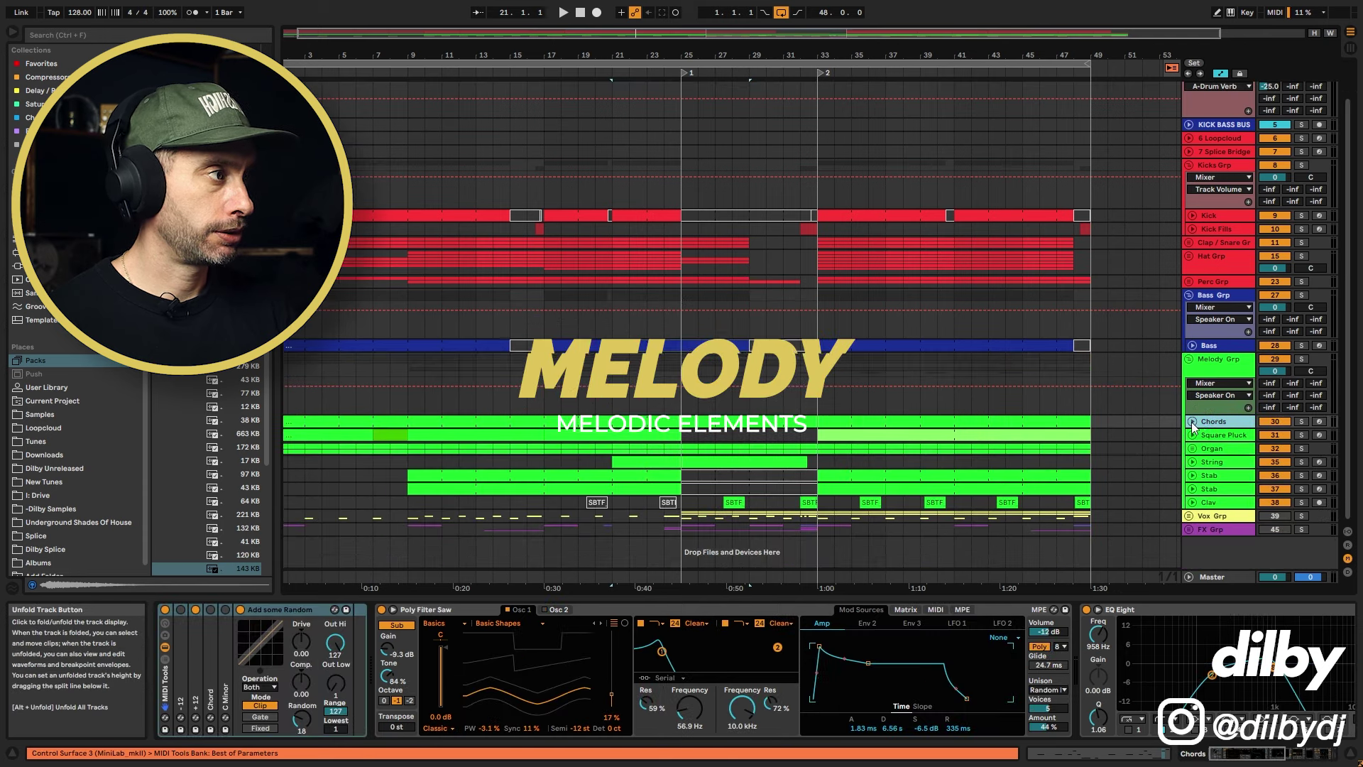
left_click(1192, 422)
left_click(435, 445)
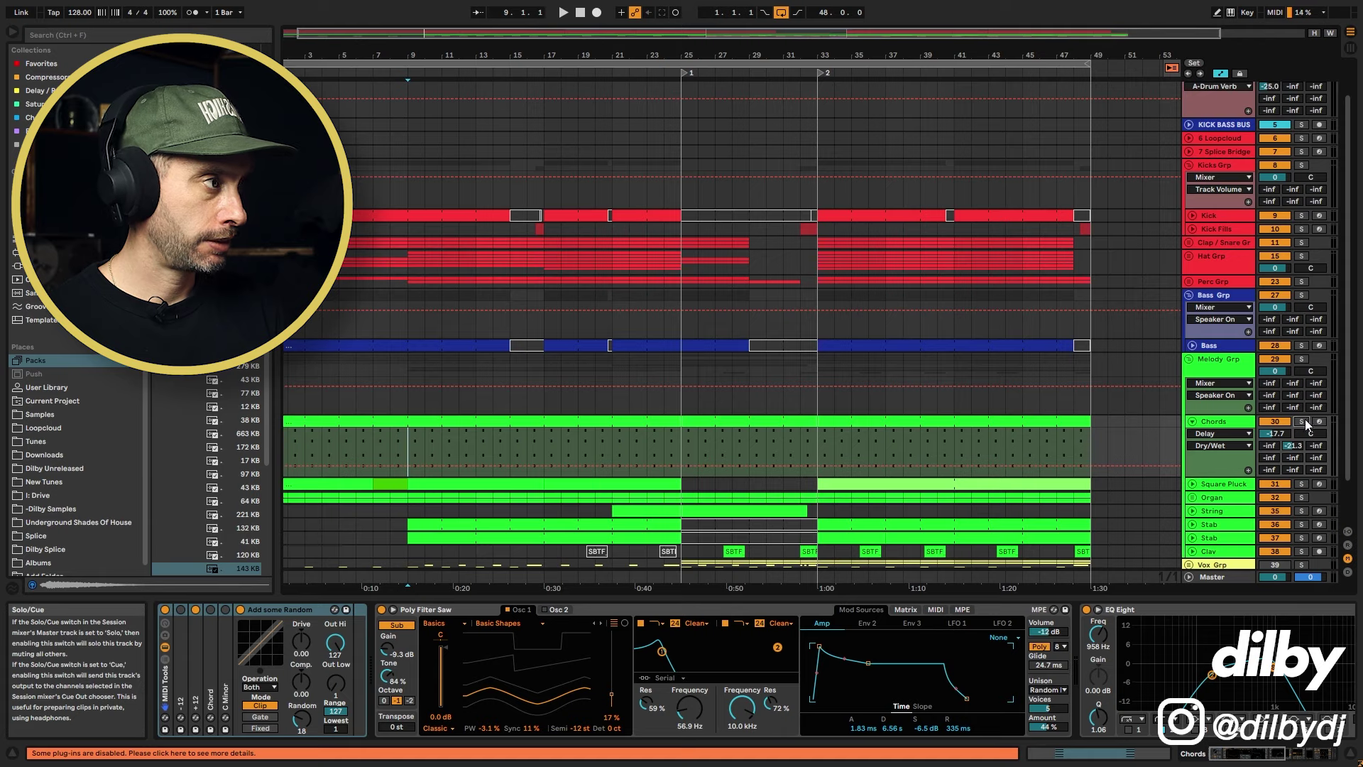
left_click(1304, 422)
key("space")
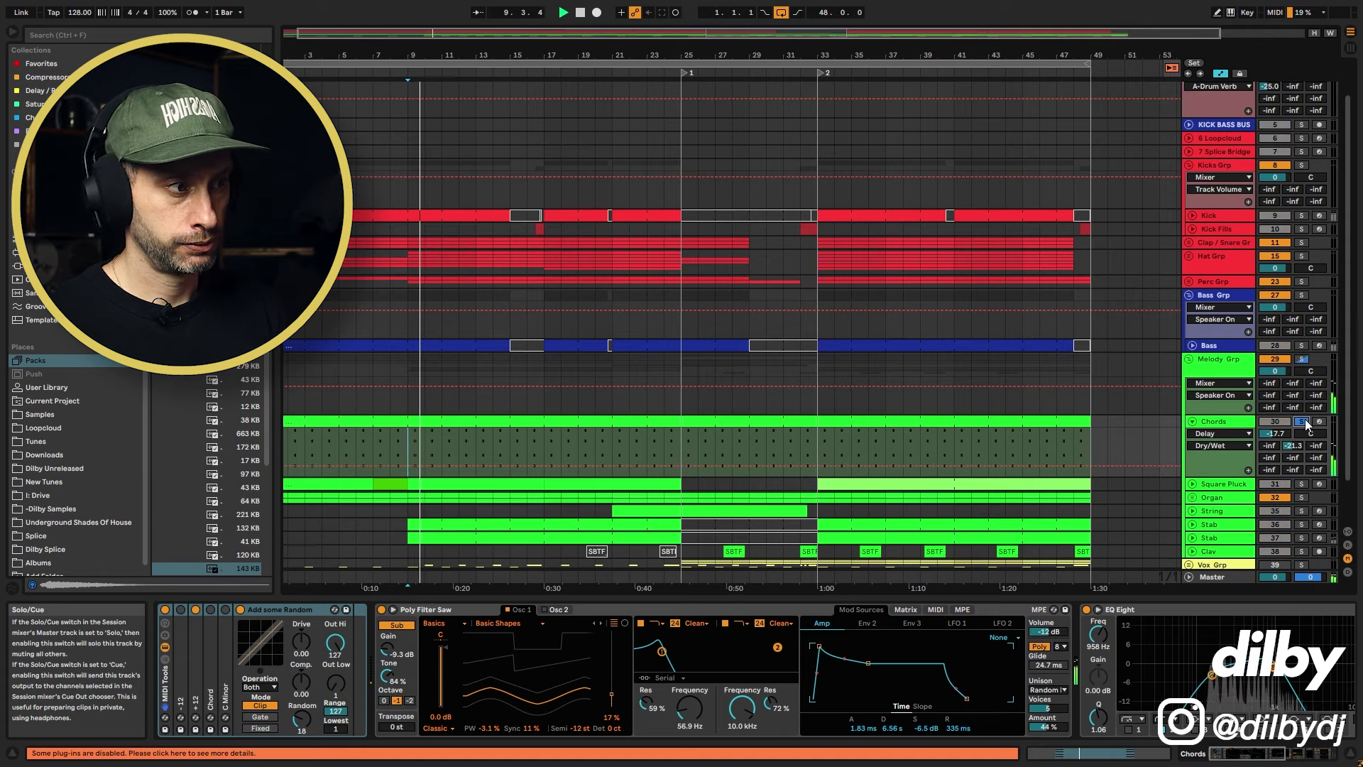
Review the Chords track's effect chain, stop playback, and select four bars of the track from bar 9
left_click_drag(1263, 755, 1289, 754)
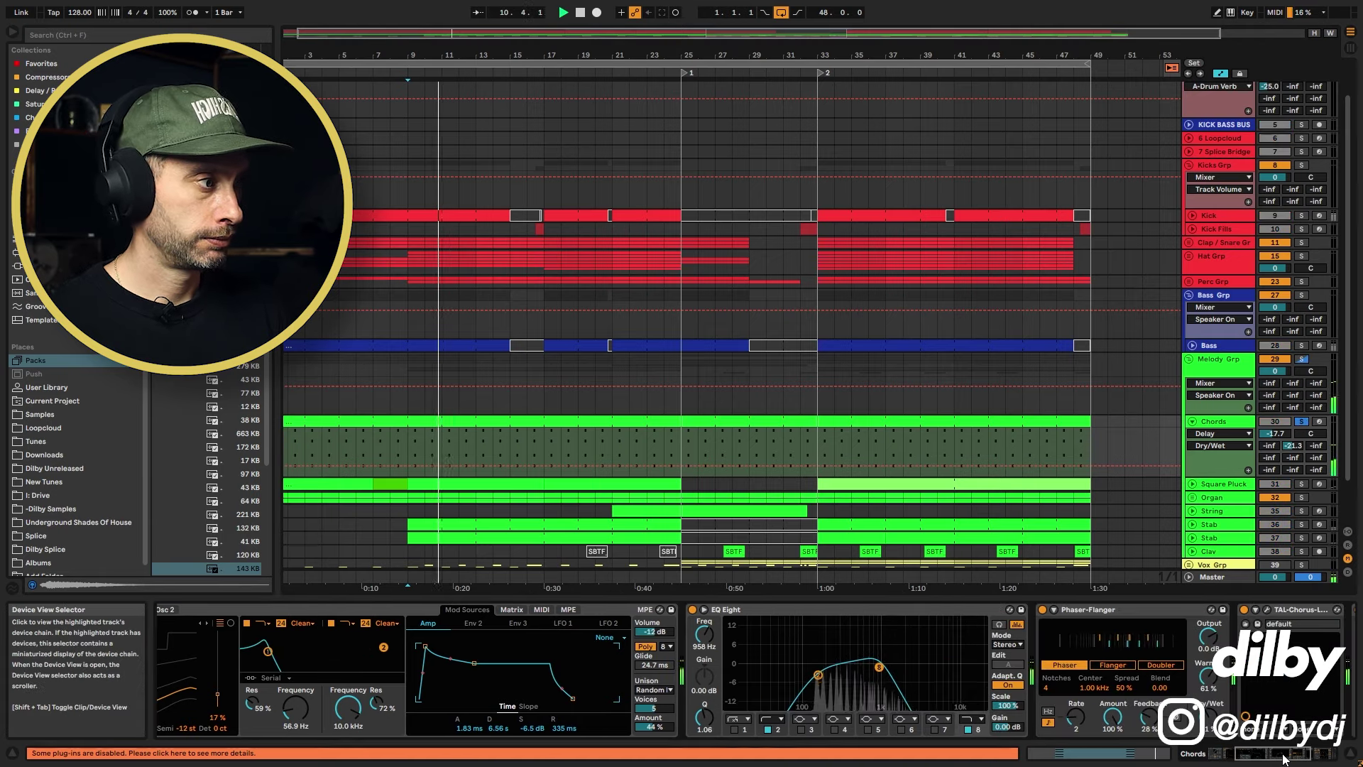
key("space")
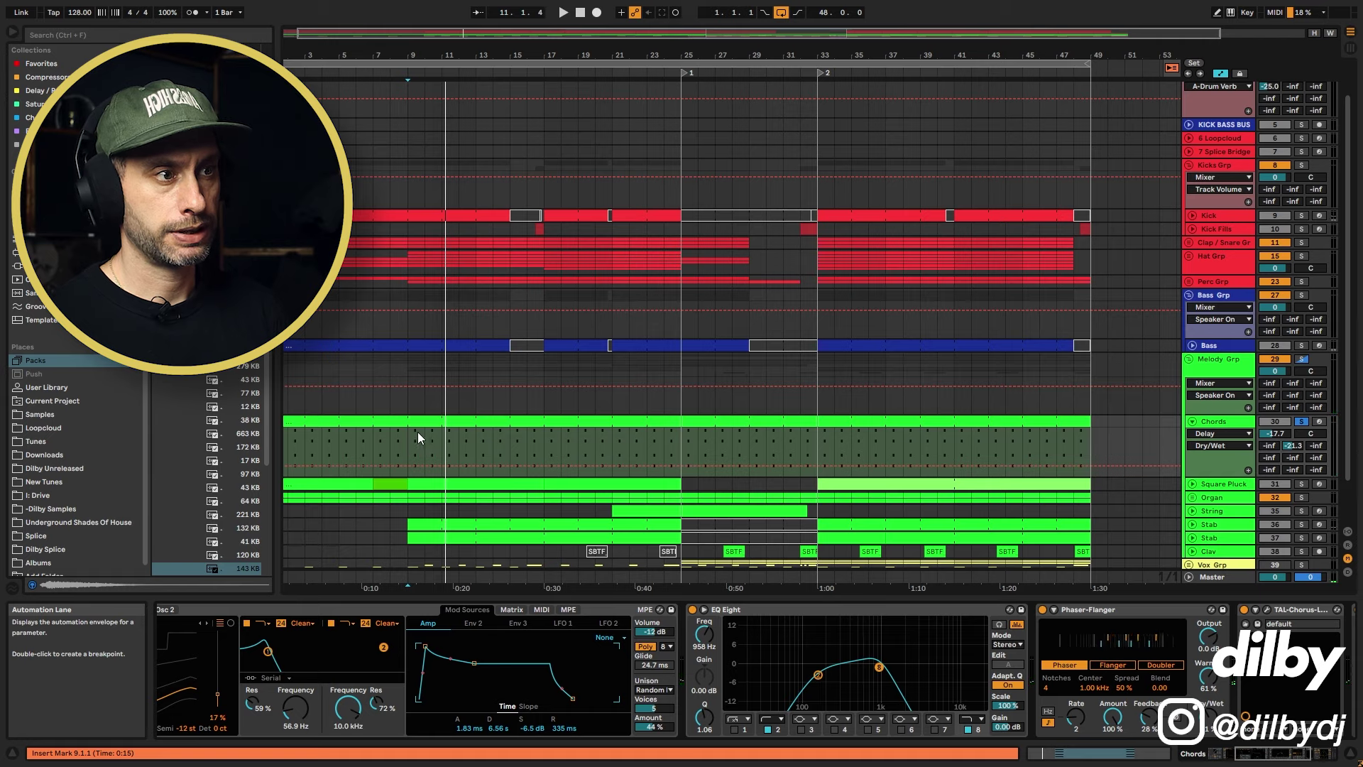
left_click_drag(410, 441, 476, 442)
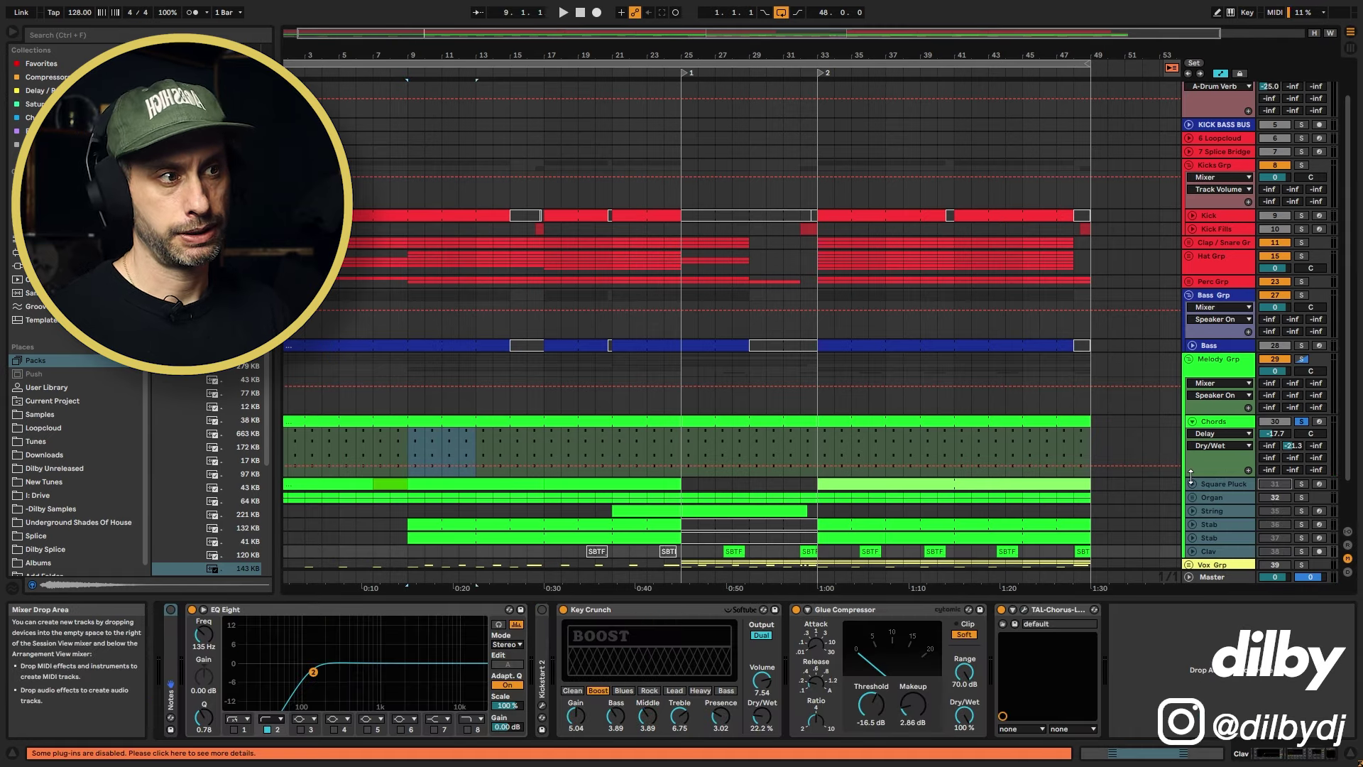
Unsolo the Chords track and play it within the full arrangement from bar 9
left_click(409, 446)
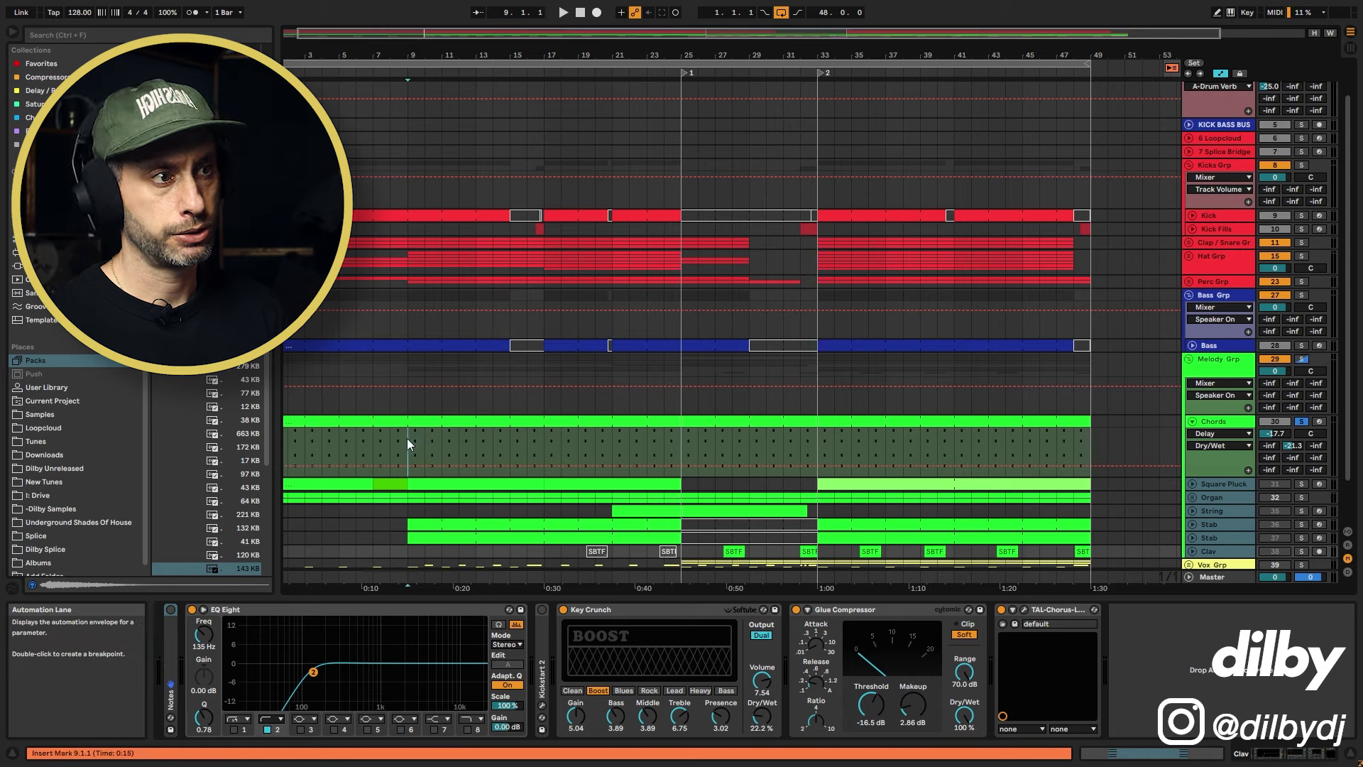
left_click(1301, 421)
key("space")
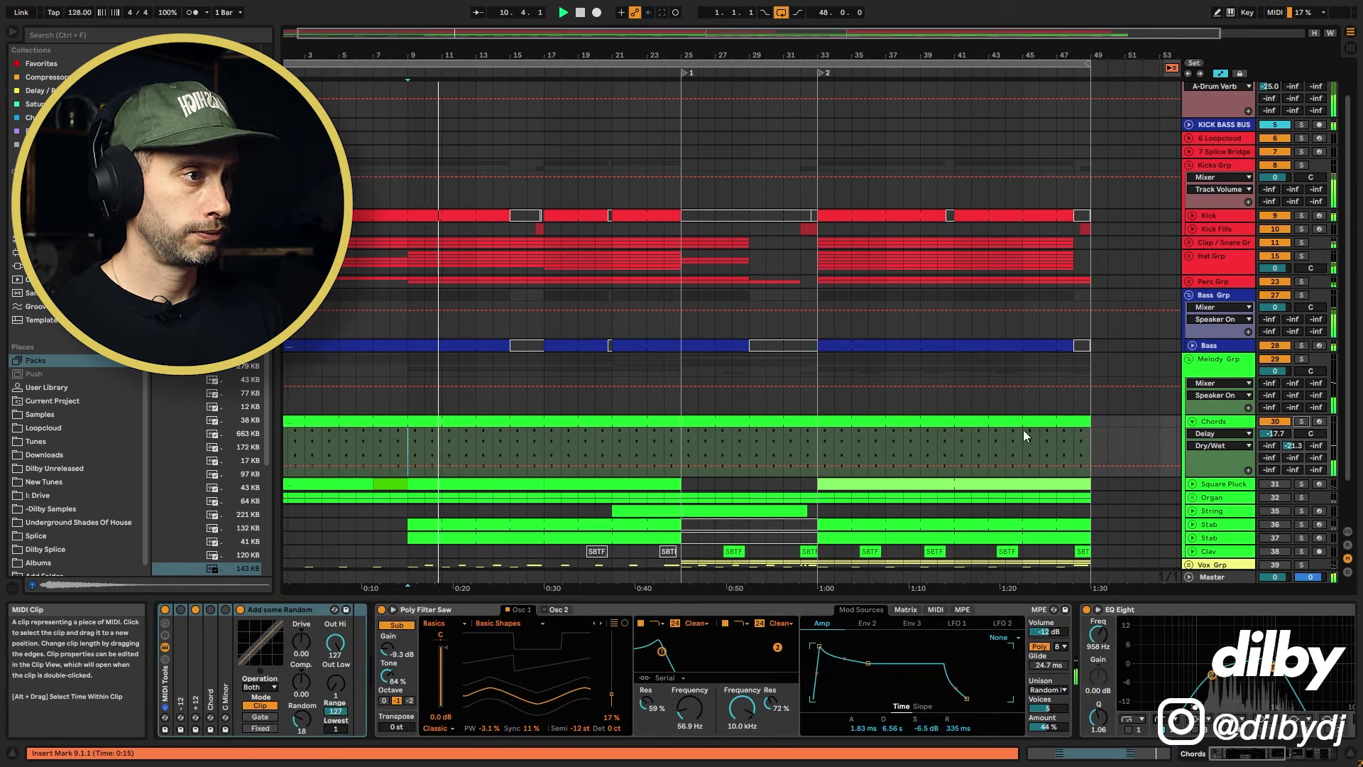
key("space")
Open the Chords clip, select its notes up to beat 2.2, and play the arrangement from bar 9
double_click(538, 422)
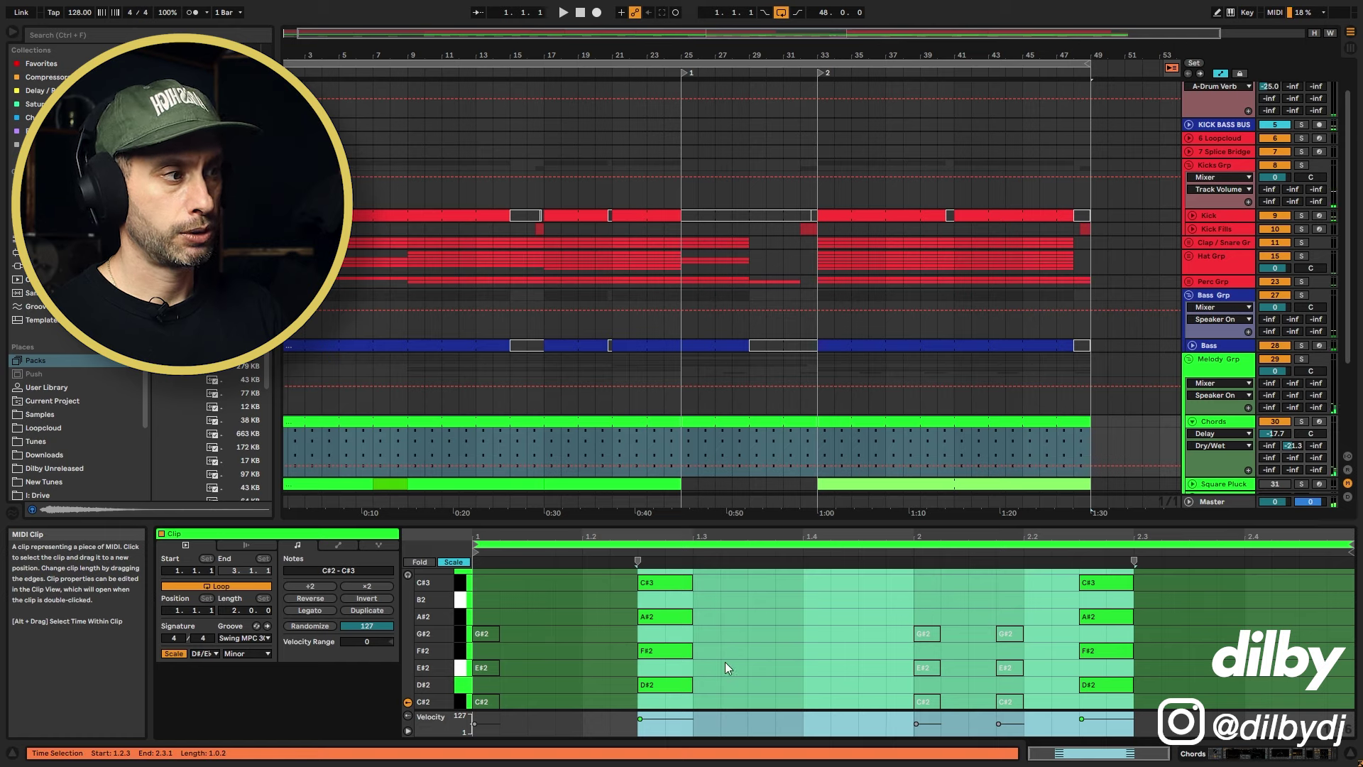
scroll(931, 666, "down", 1)
left_click_drag(1050, 695, 475, 587)
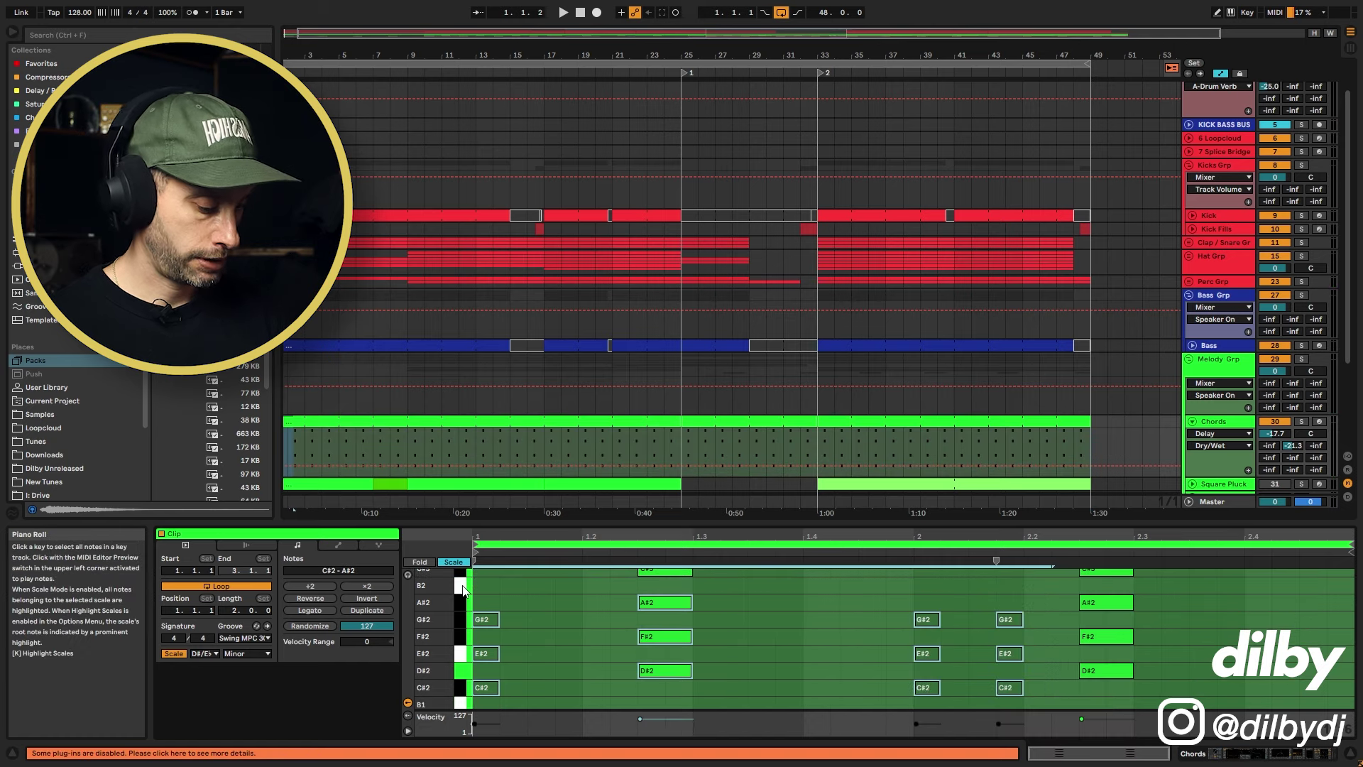
left_click(405, 440)
key("space")
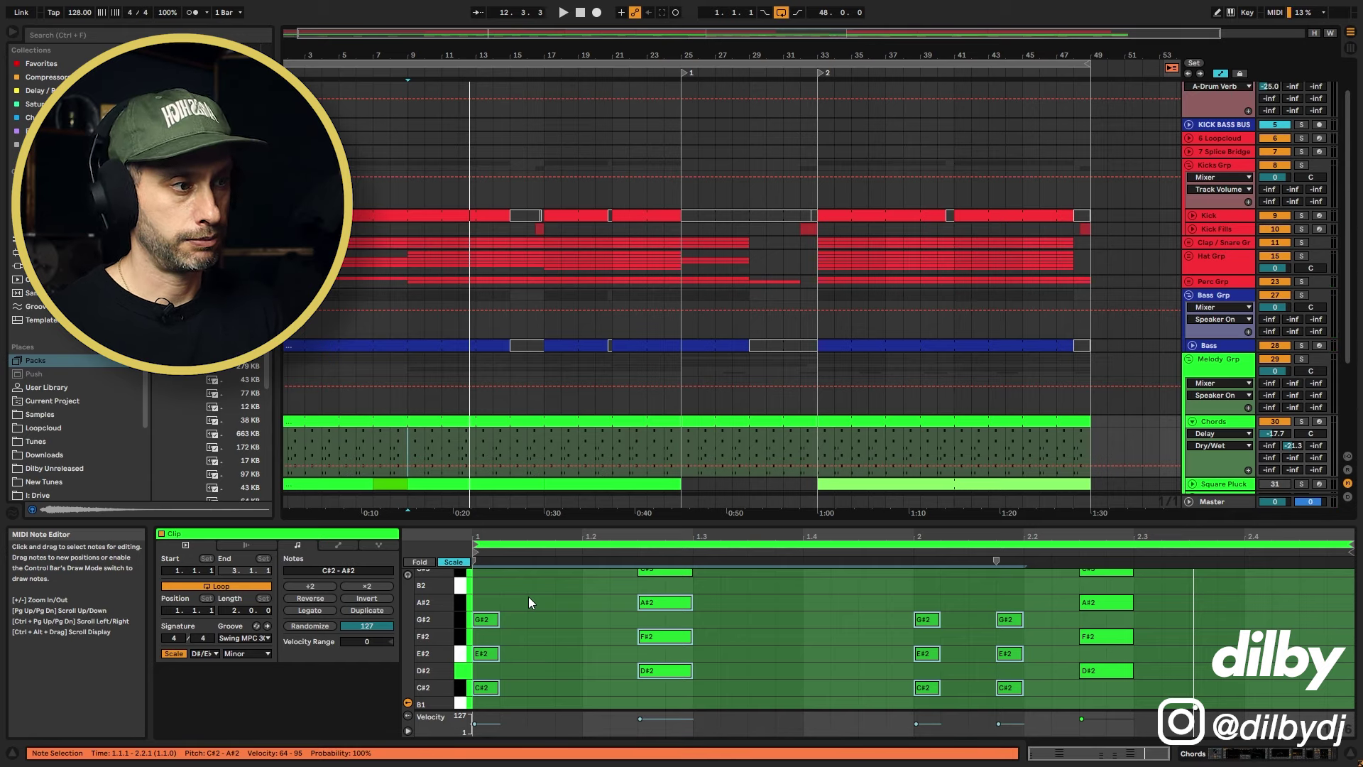
Unfold the Square Pluck track and compare its clip at bar 9 with the notes of the Chords clip
scroll(391, 372, "down", 5)
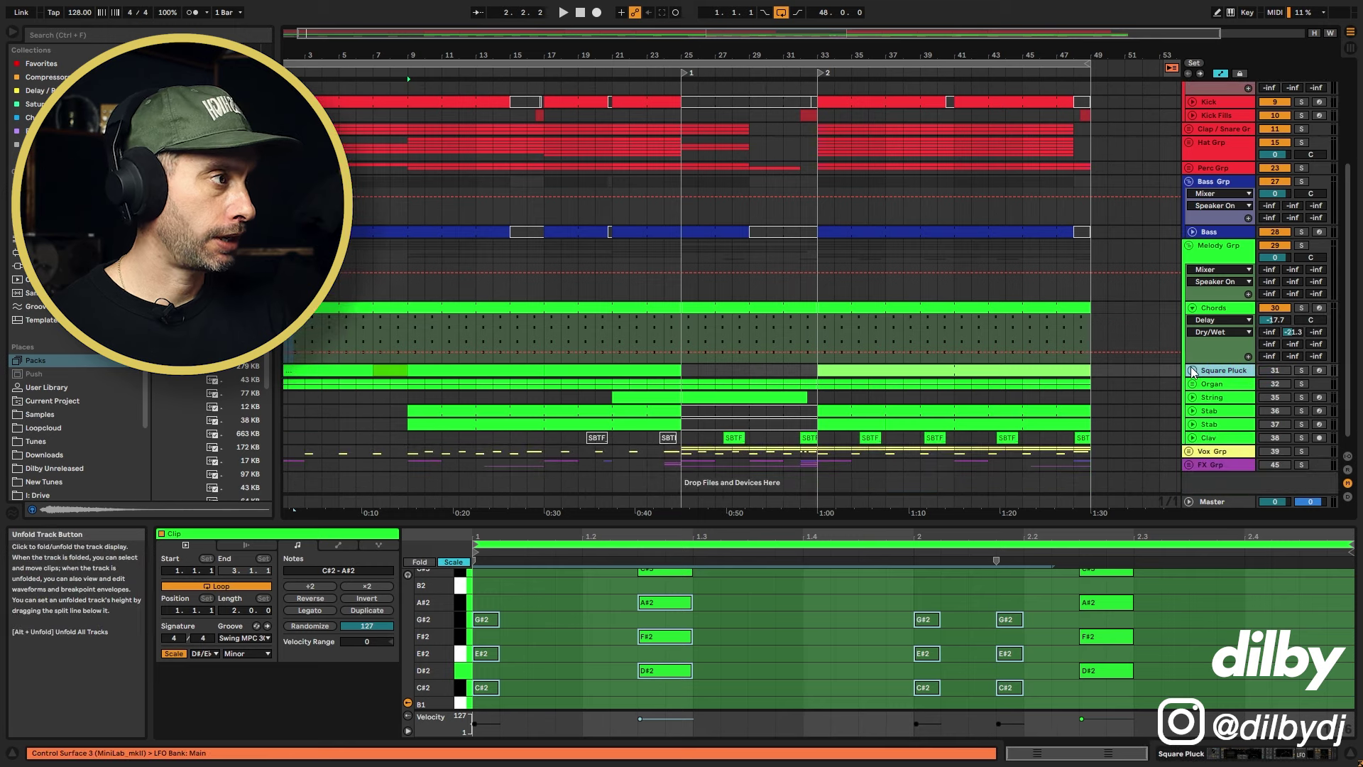
left_click(446, 369)
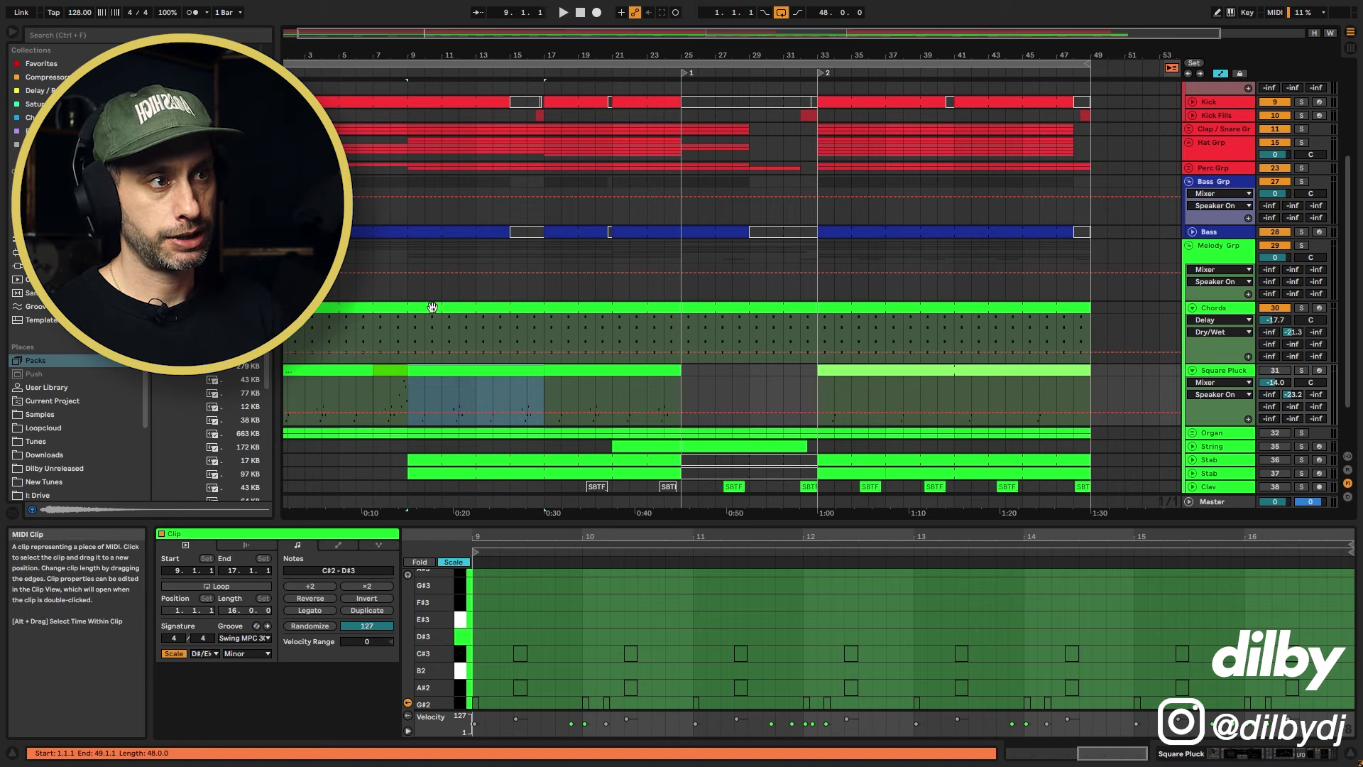
left_click(426, 331)
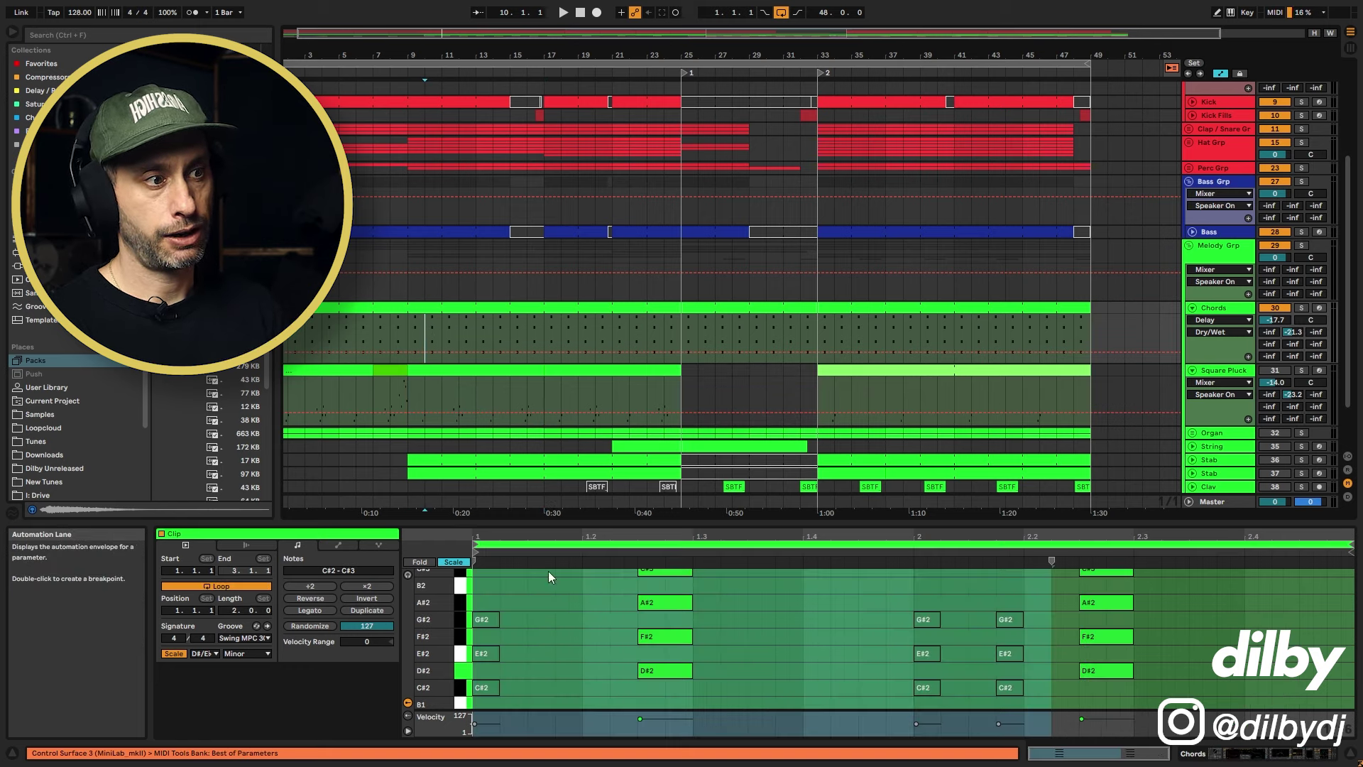
left_click_drag(500, 590, 483, 676)
left_click_drag(895, 599, 1048, 697)
left_click(457, 369)
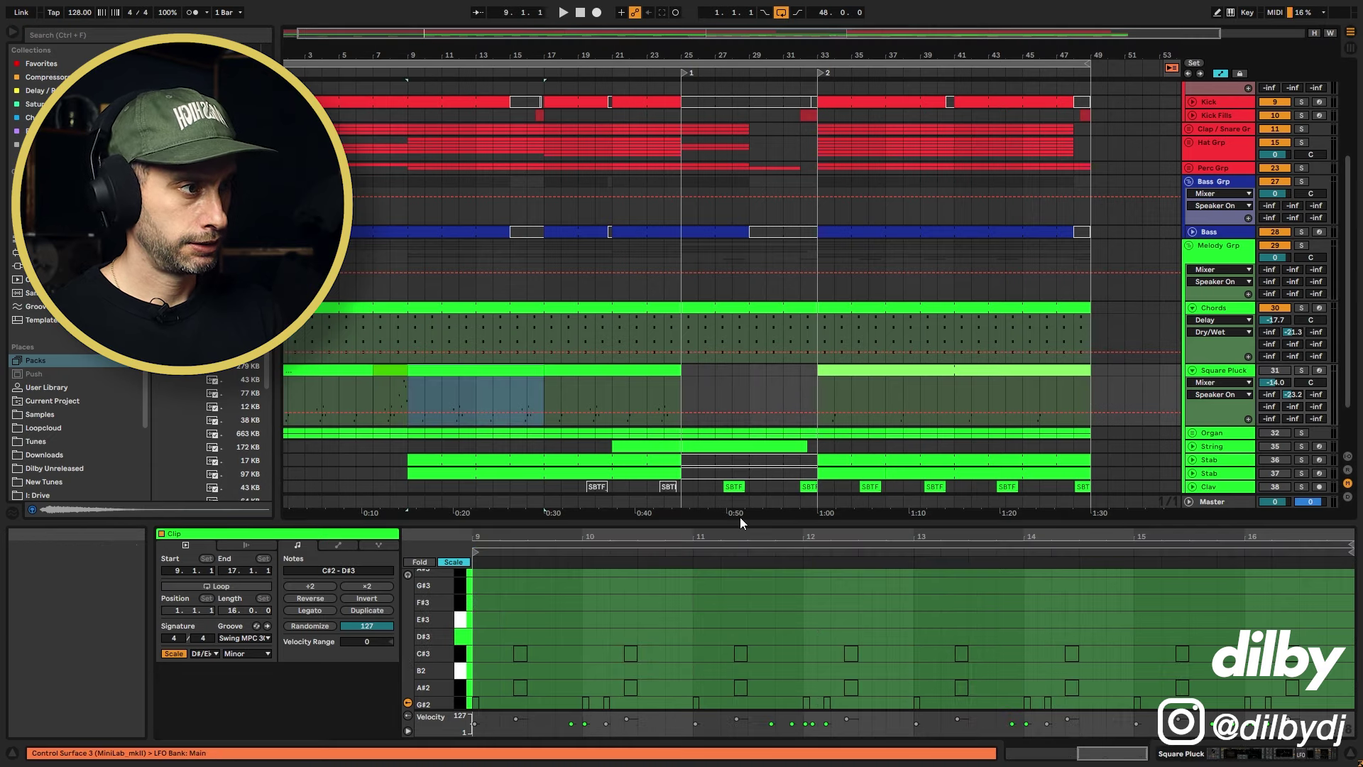
Examine the Square Pluck notes in an enlarged note editor, and play from bar 9 with the track activated
left_click_drag(744, 525, 734, 284)
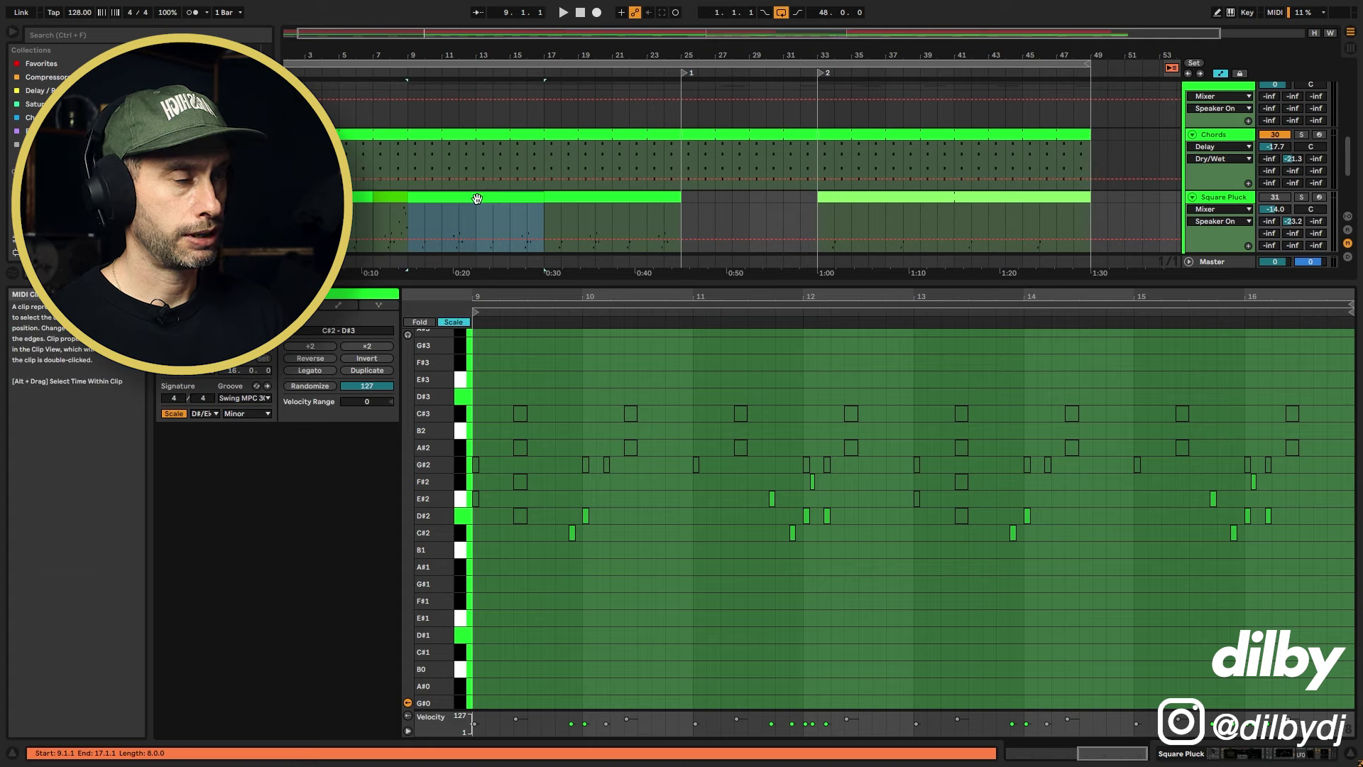
left_click_drag(901, 279, 896, 491)
scroll(839, 606, "down", 5)
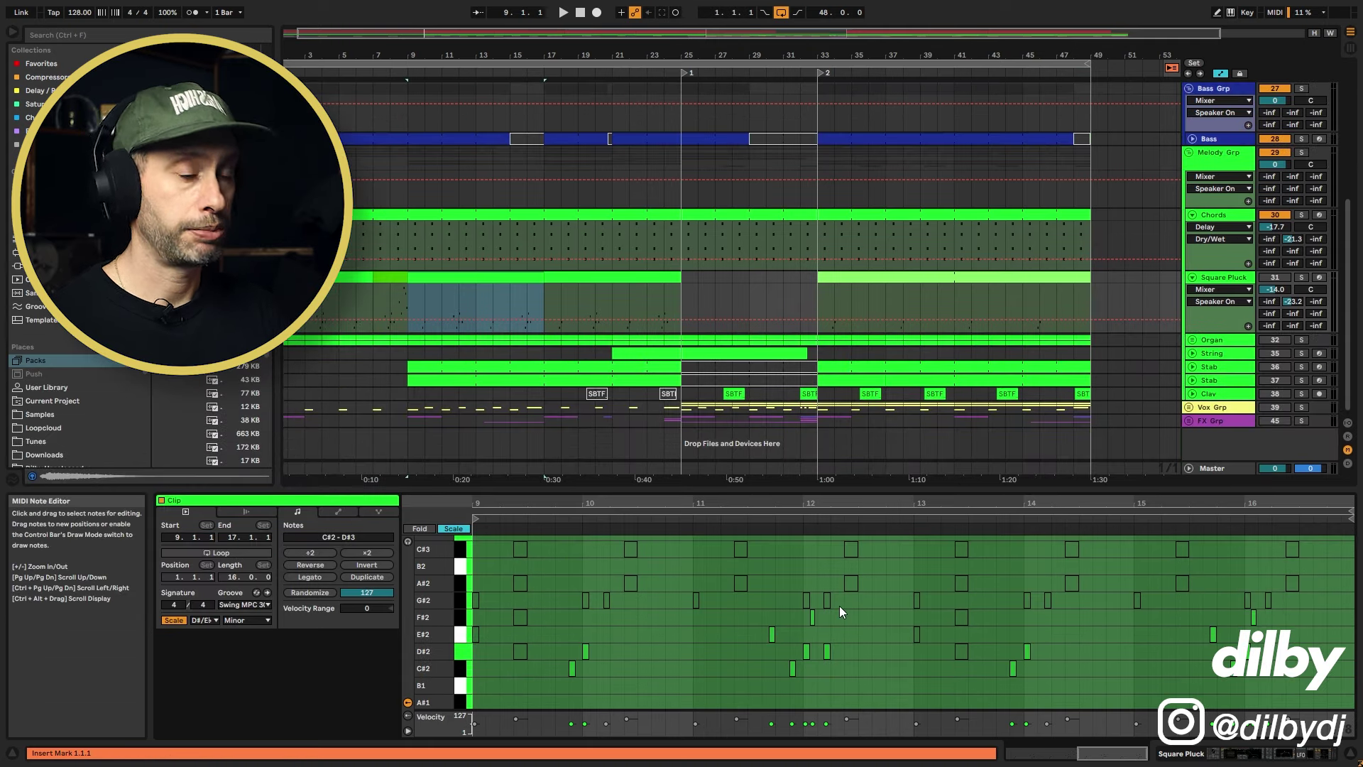
left_click(414, 296)
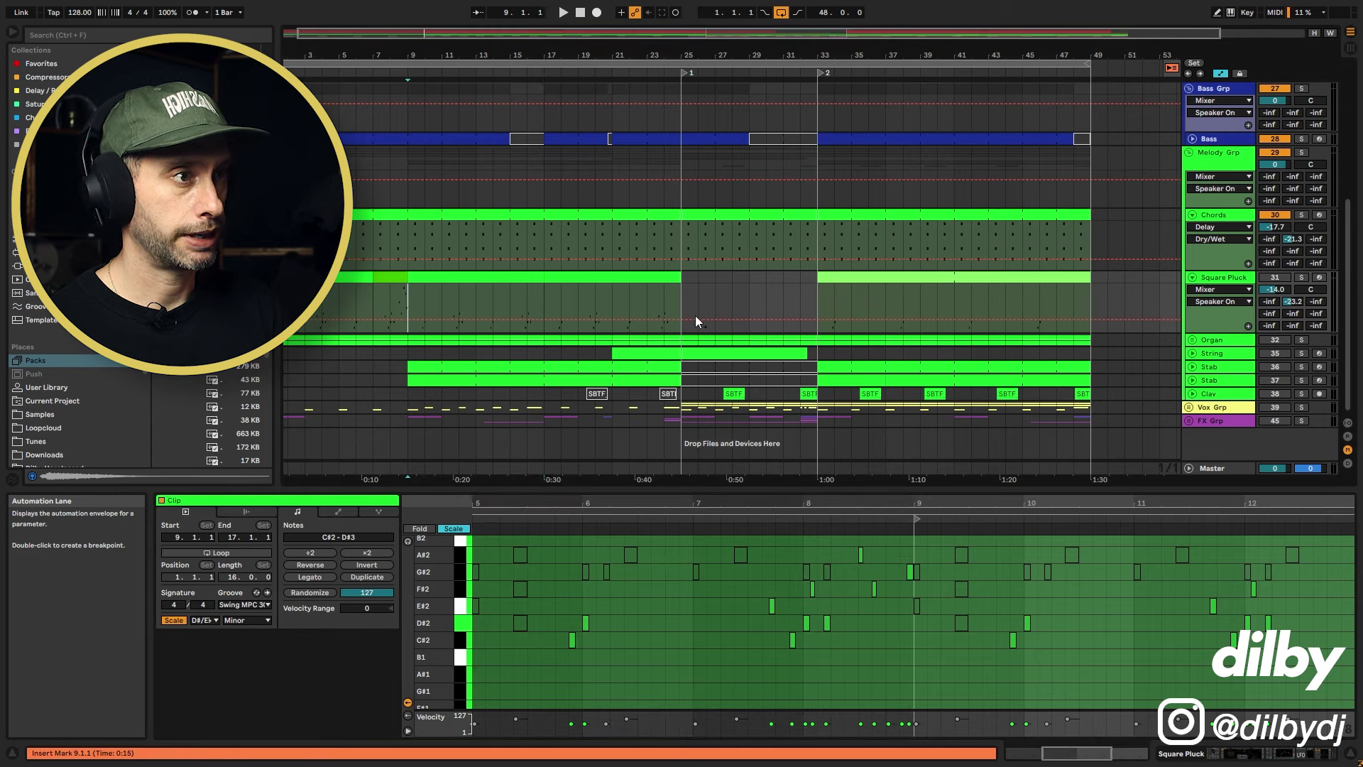
key("space")
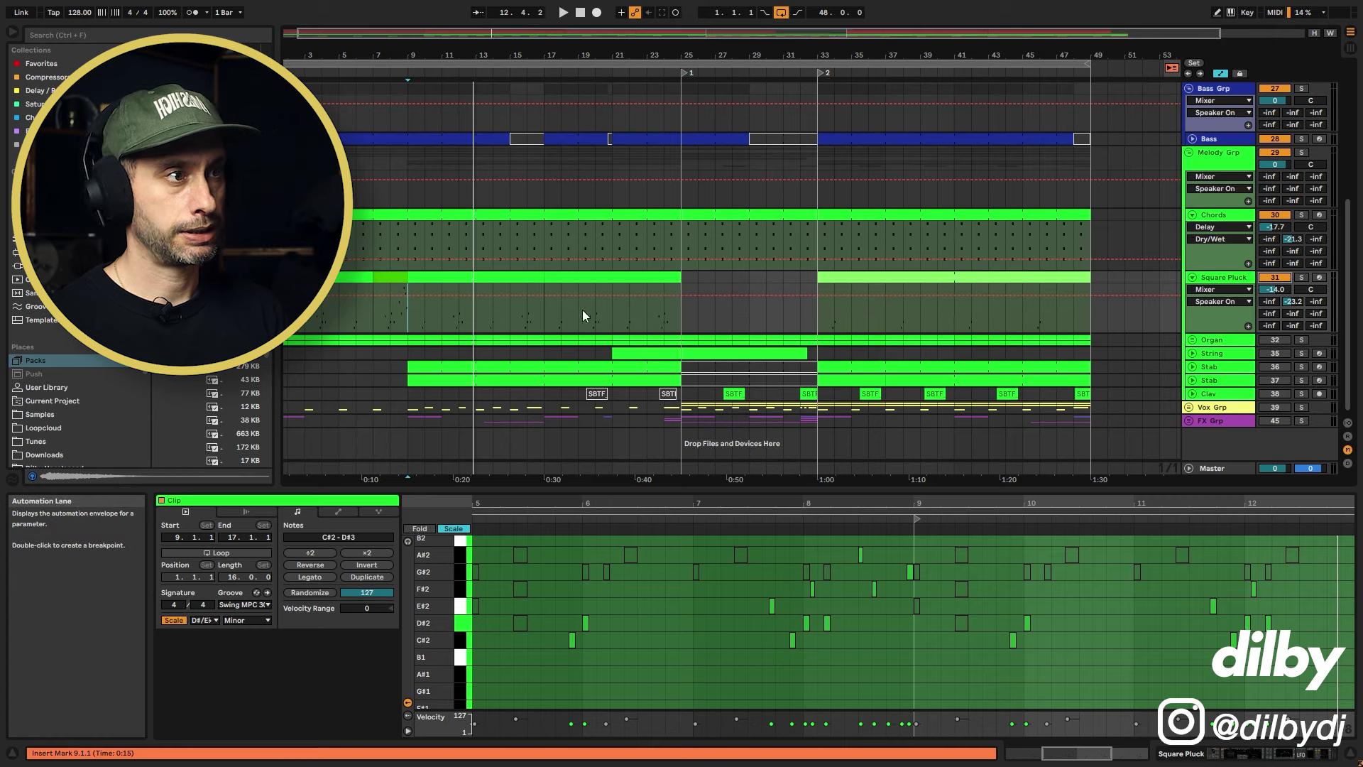
Compare the Square Pluck clips at bars 33 and 7 with the Chords clip, and play from bar 7
left_click(845, 305)
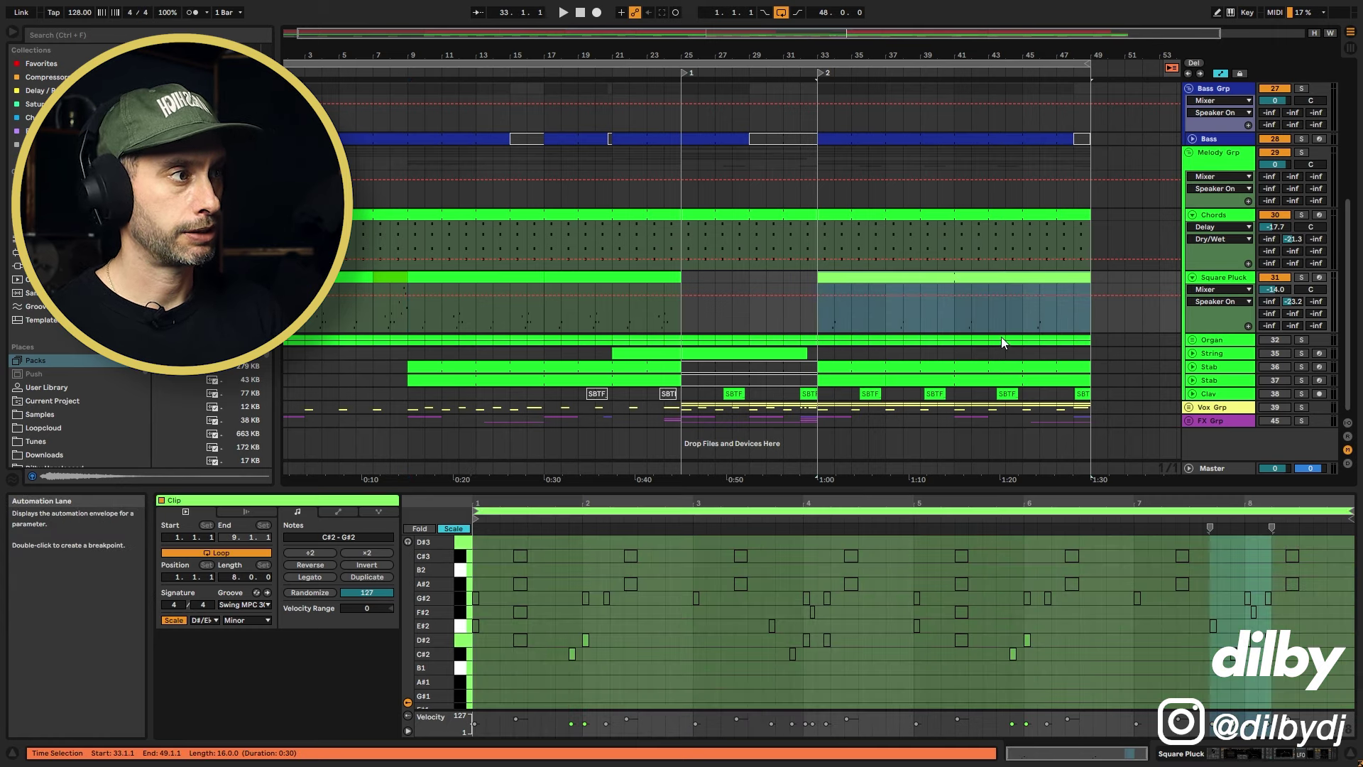
left_click(398, 276)
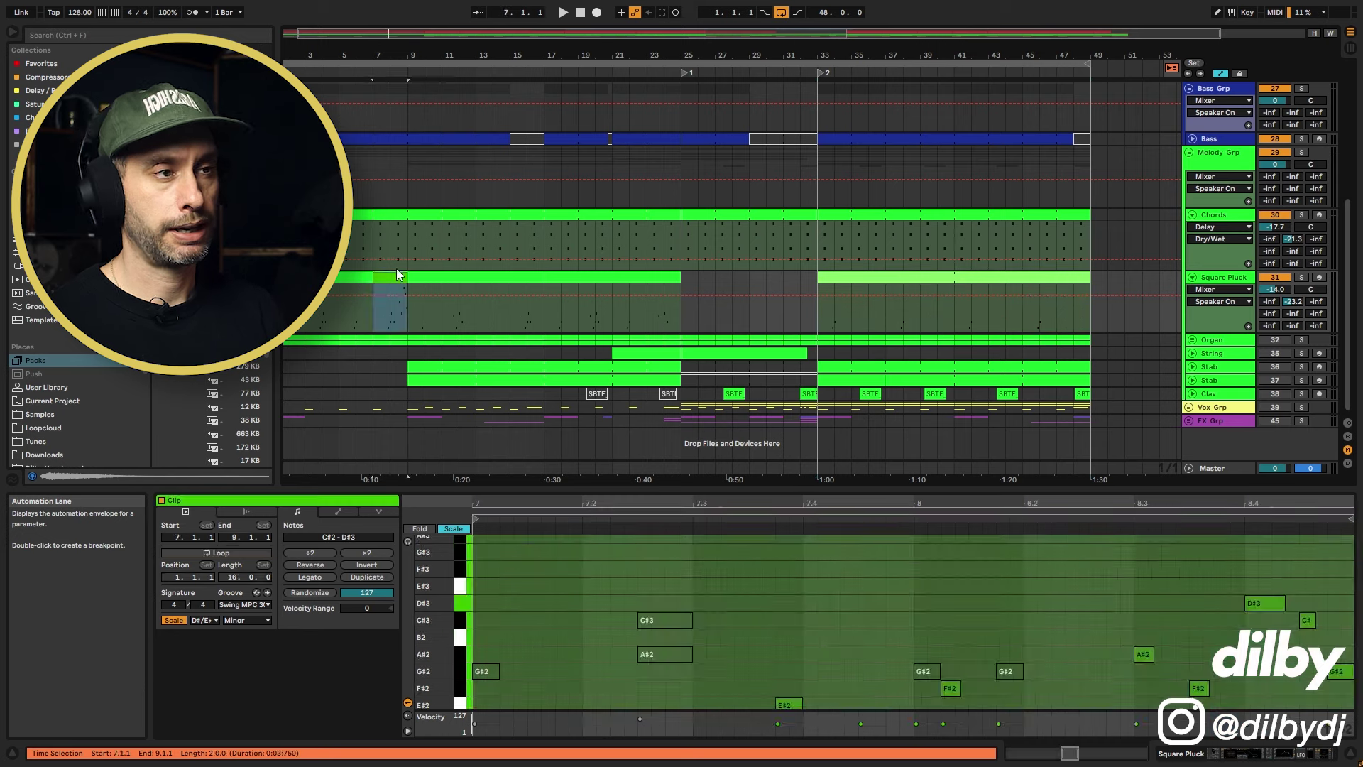
left_click(393, 266)
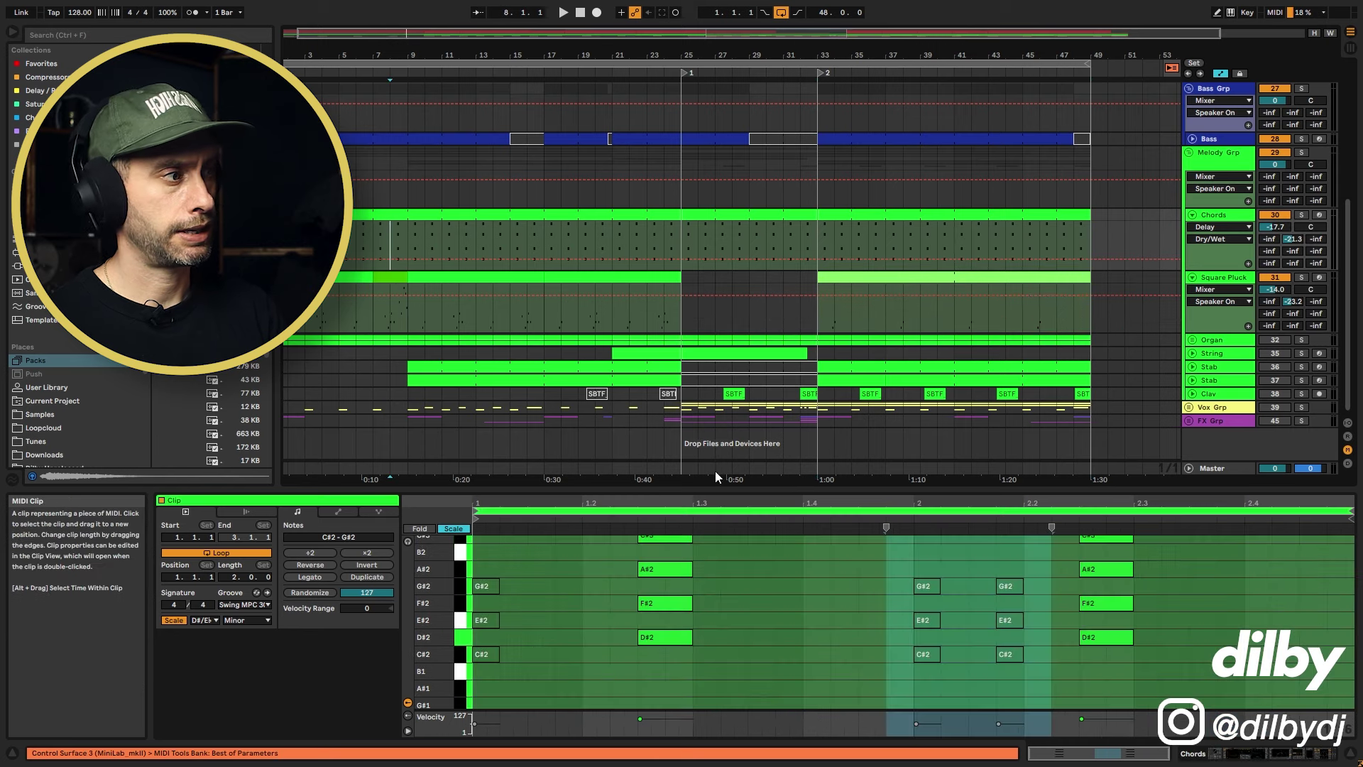
left_click(393, 276)
key("space")
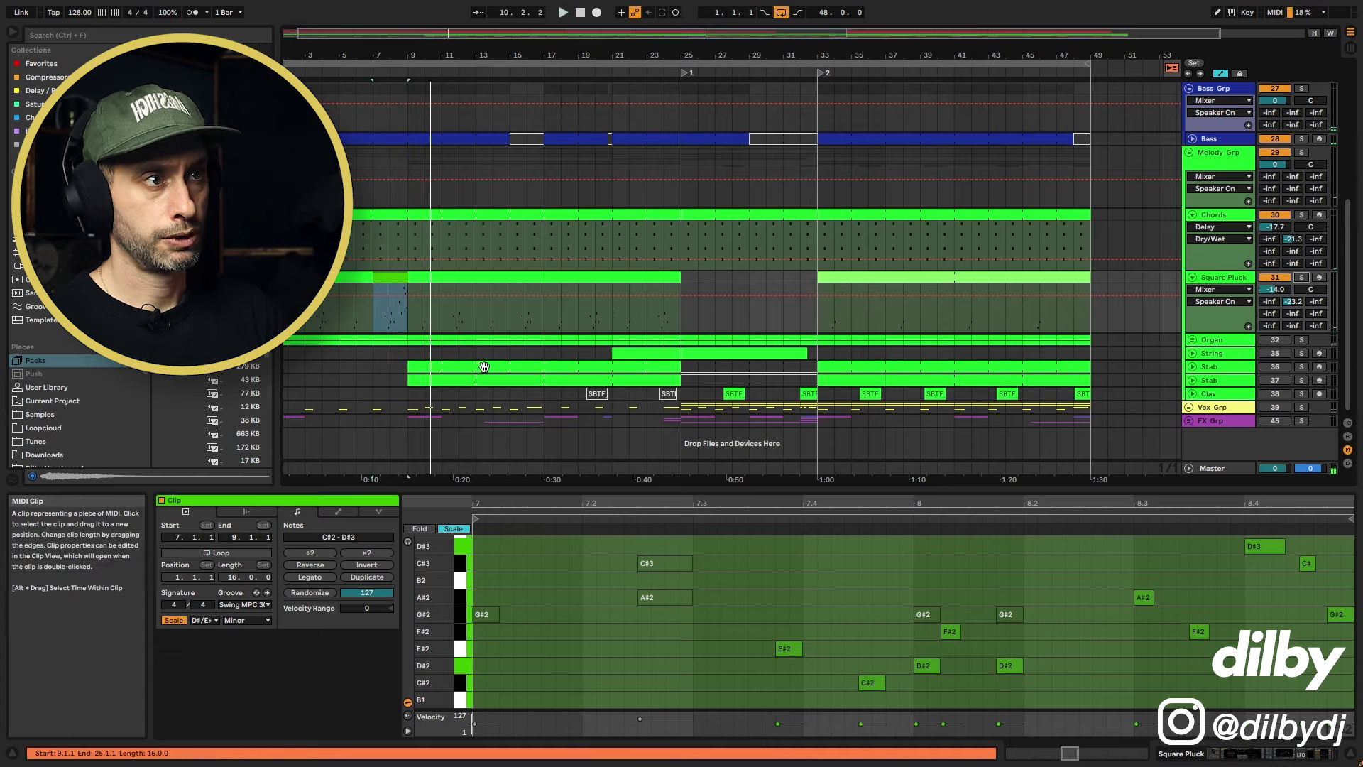
Replay the passage leading into bar 9, starting from bar 8, and stop playback
scroll(436, 213, "up", 5)
scroll(436, 213, "up", 3)
left_click_drag(402, 44, 425, 53)
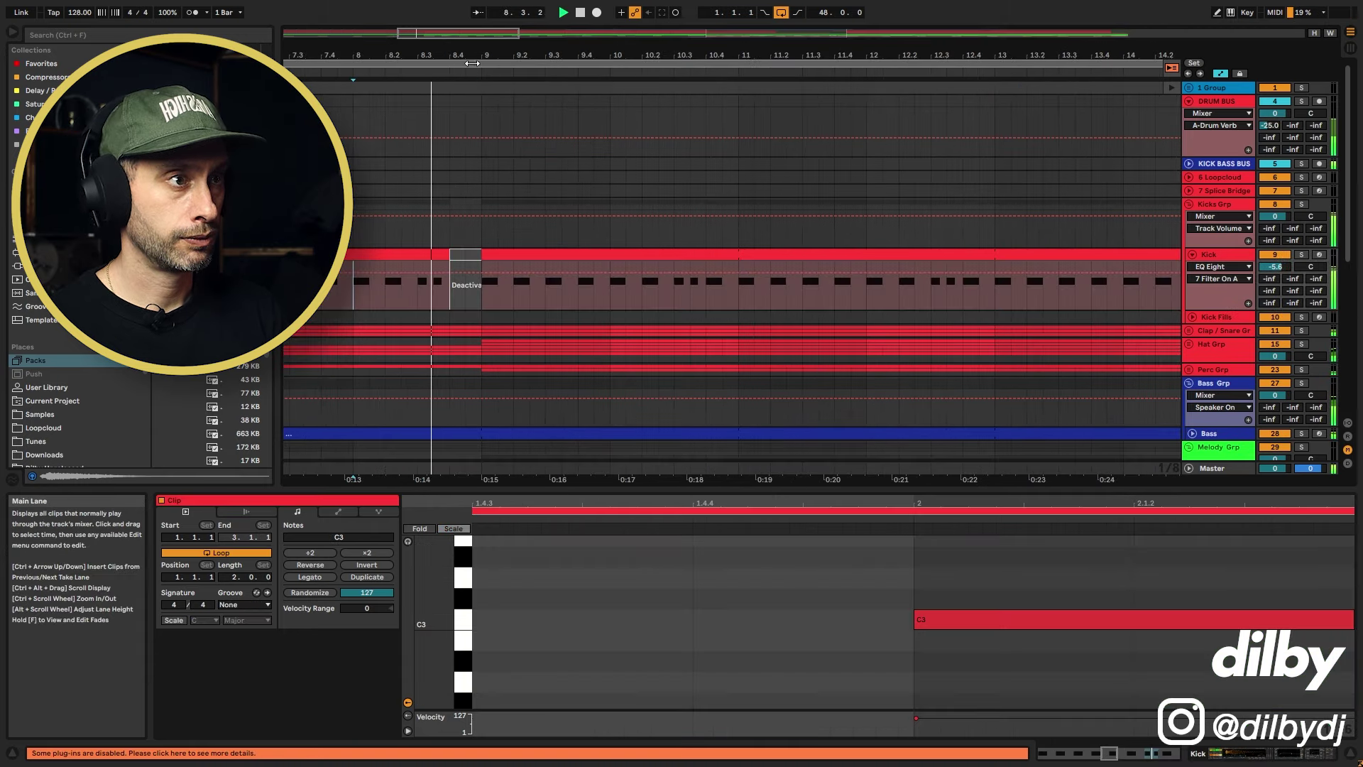
left_click_drag(465, 34, 469, 6)
scroll(374, 346, "down", 8)
key("space")
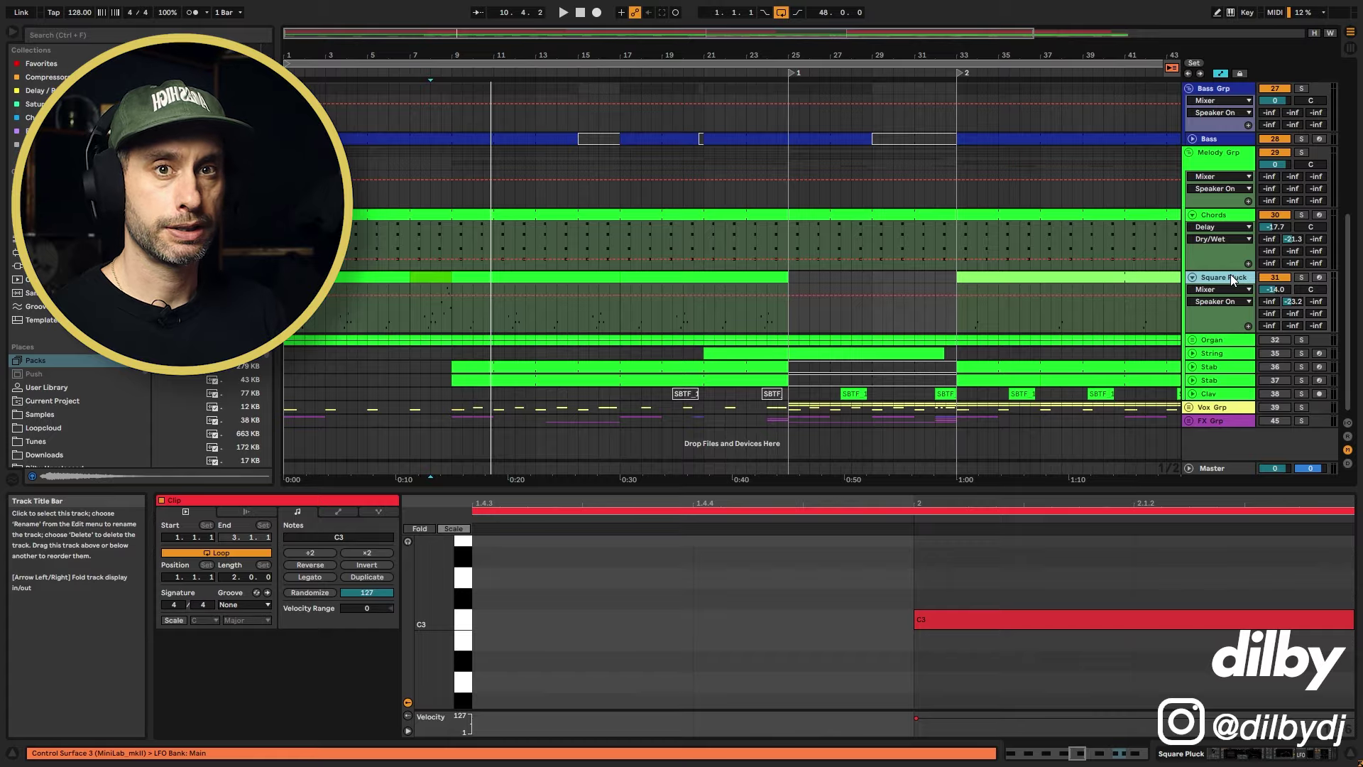
Show the Square Pluck track's devices and review its synth and effect chain through to the end
left_click(1232, 280)
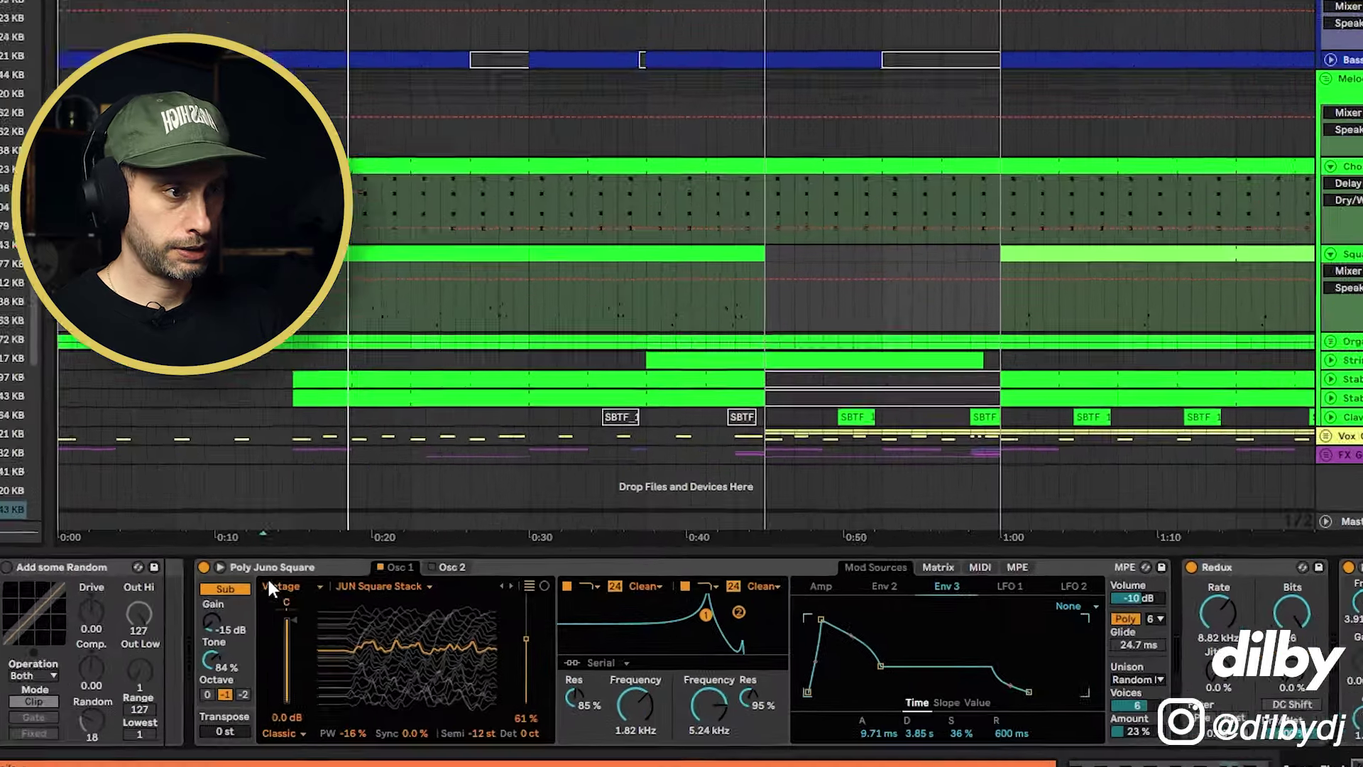
scroll(32, 550, "right", 5)
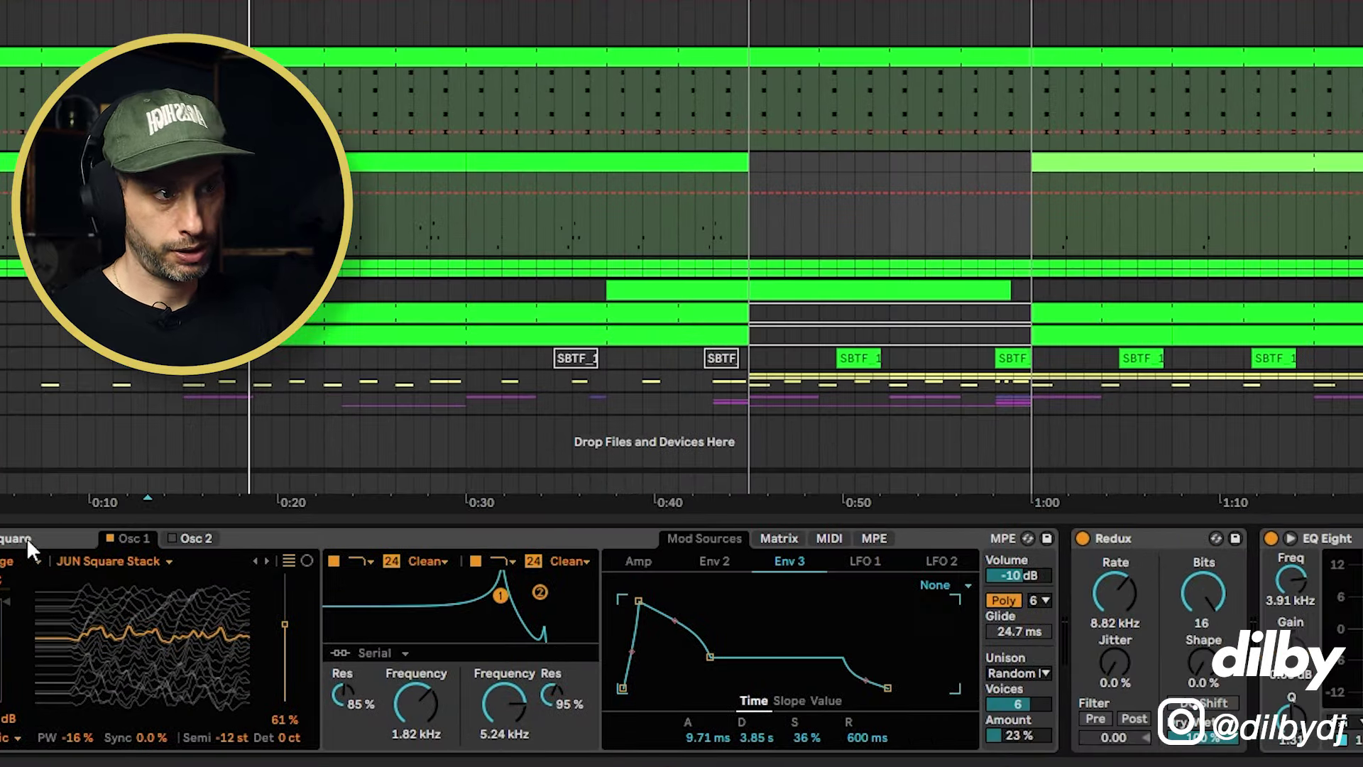
left_click_drag(1246, 755, 1291, 758)
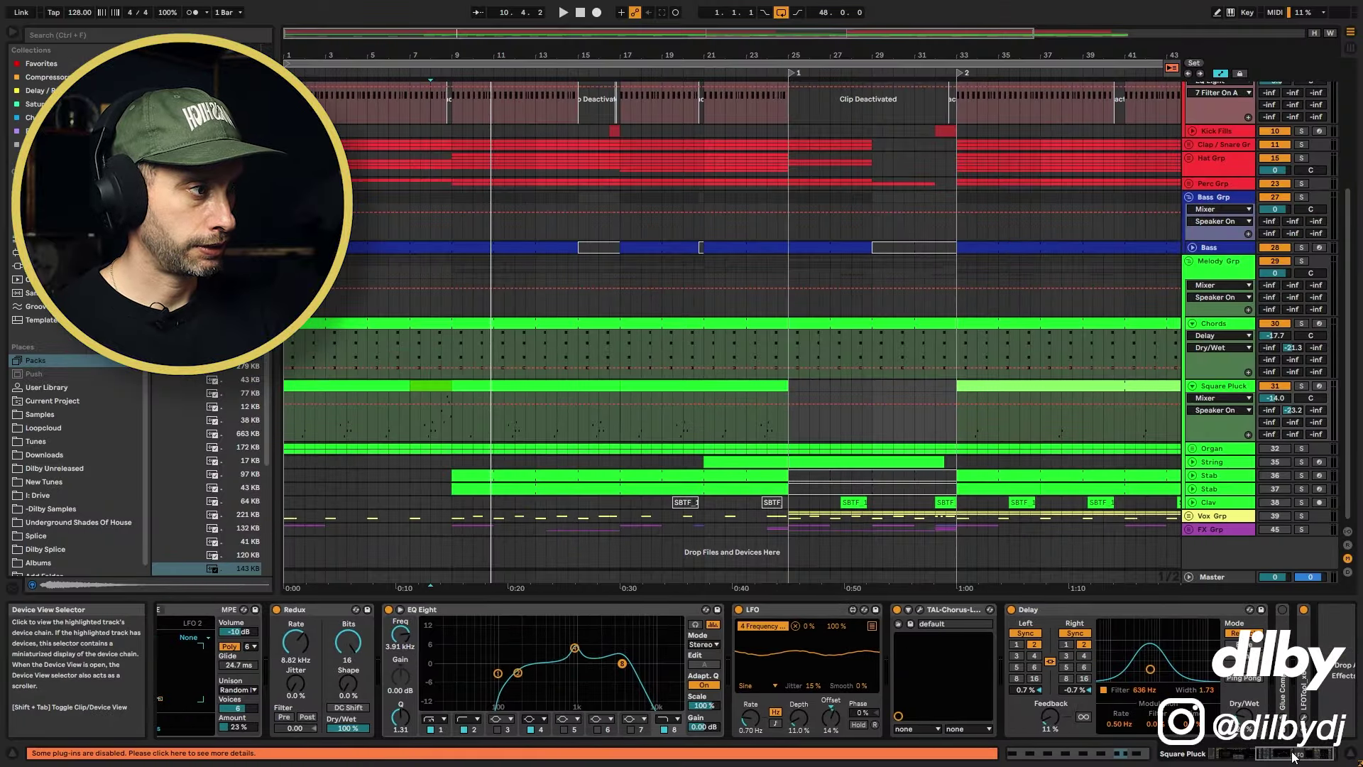
Bypass the Delay, TAL-Chorus-LX and LFO devices on the Square Pluck track
left_click(1010, 609)
left_click(898, 609)
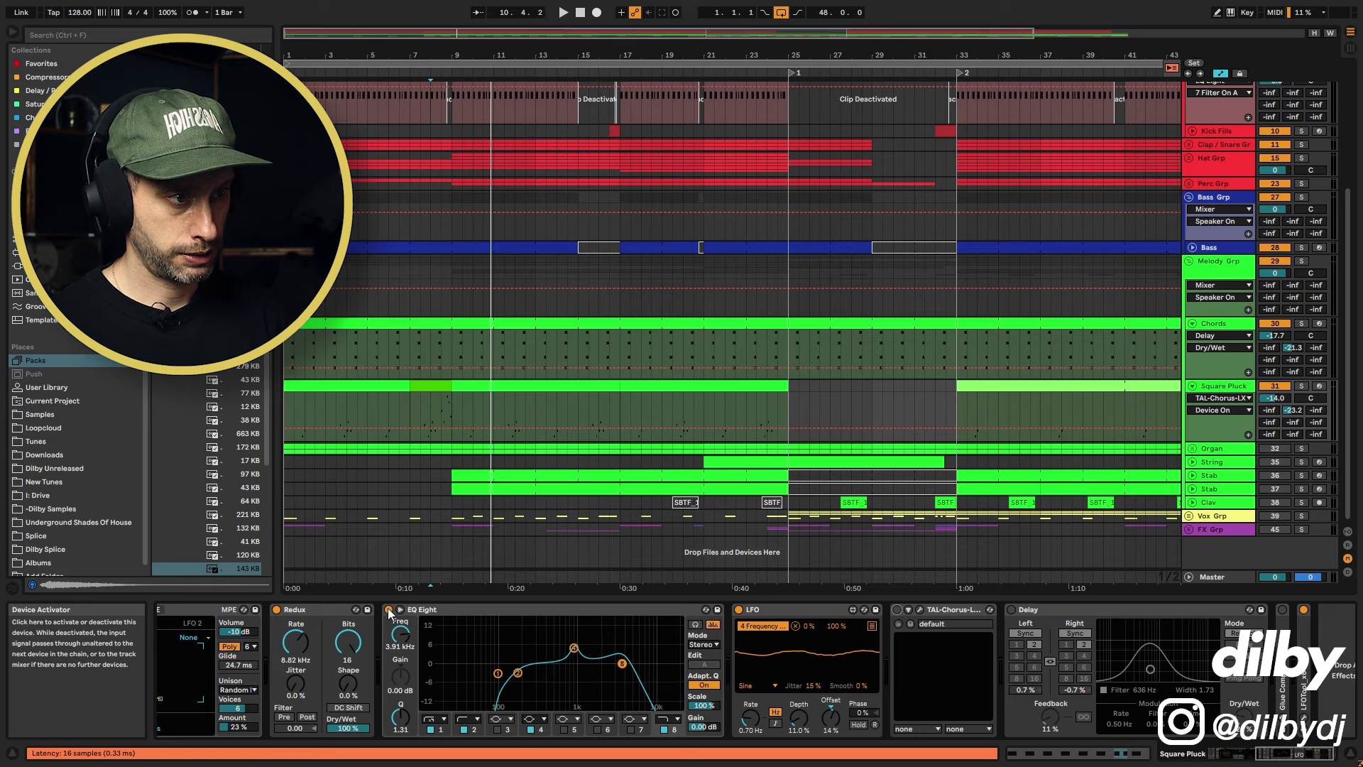
left_click(739, 609)
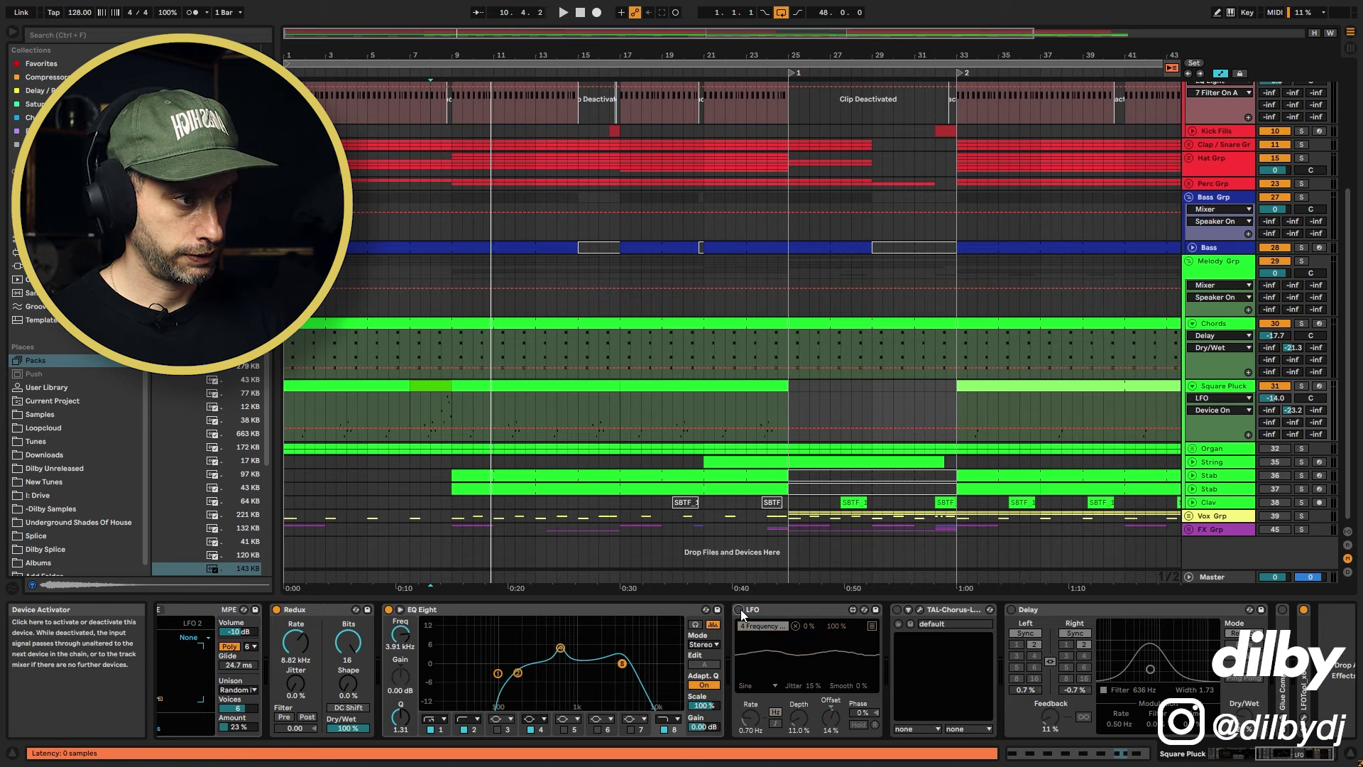
Solo the Square Pluck track, play it from around bar 9, and toggle Redux to compare the sound
left_click(463, 412)
key("space")
key("s")
left_click(277, 609)
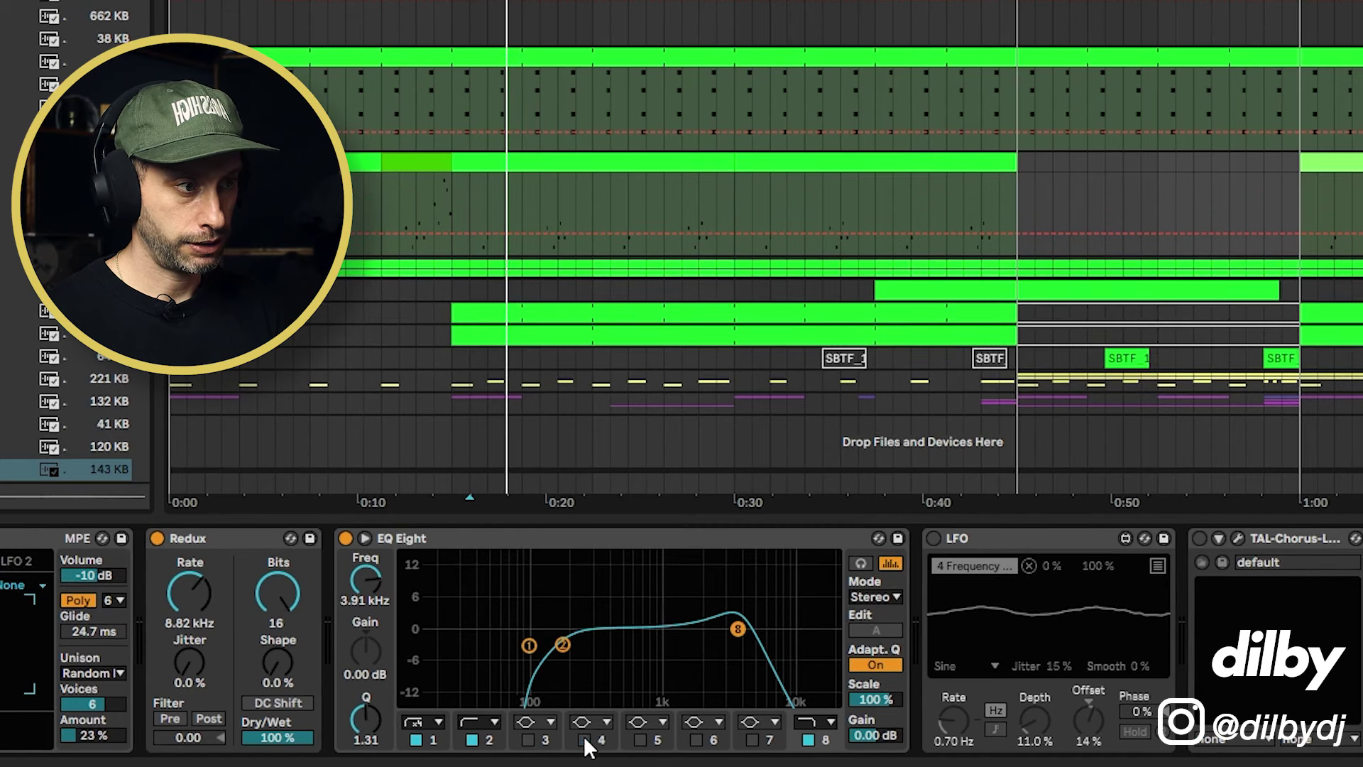
Turn on the LFO and EQ Eight's band 4 during playback, and set the band's gain to 6.19 dB
left_click(934, 539)
key("space")
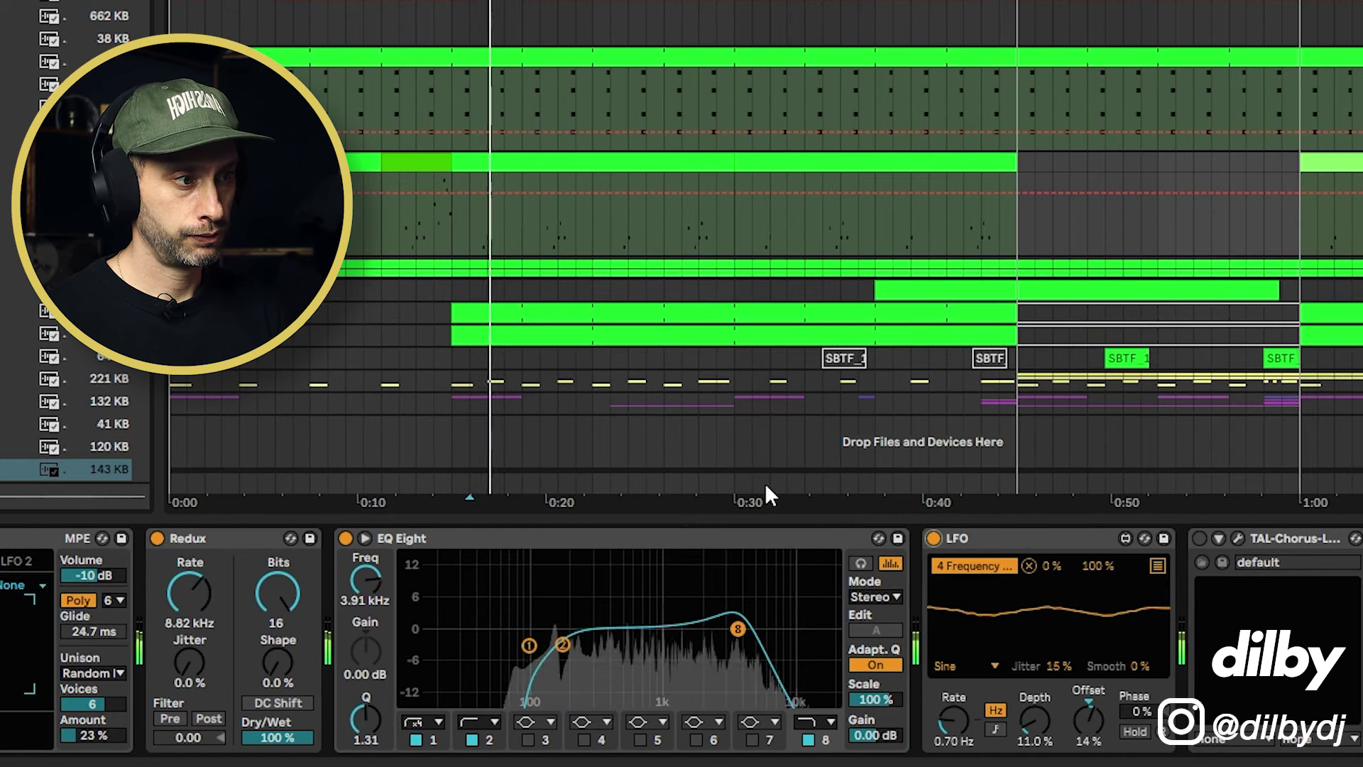
left_click(584, 740)
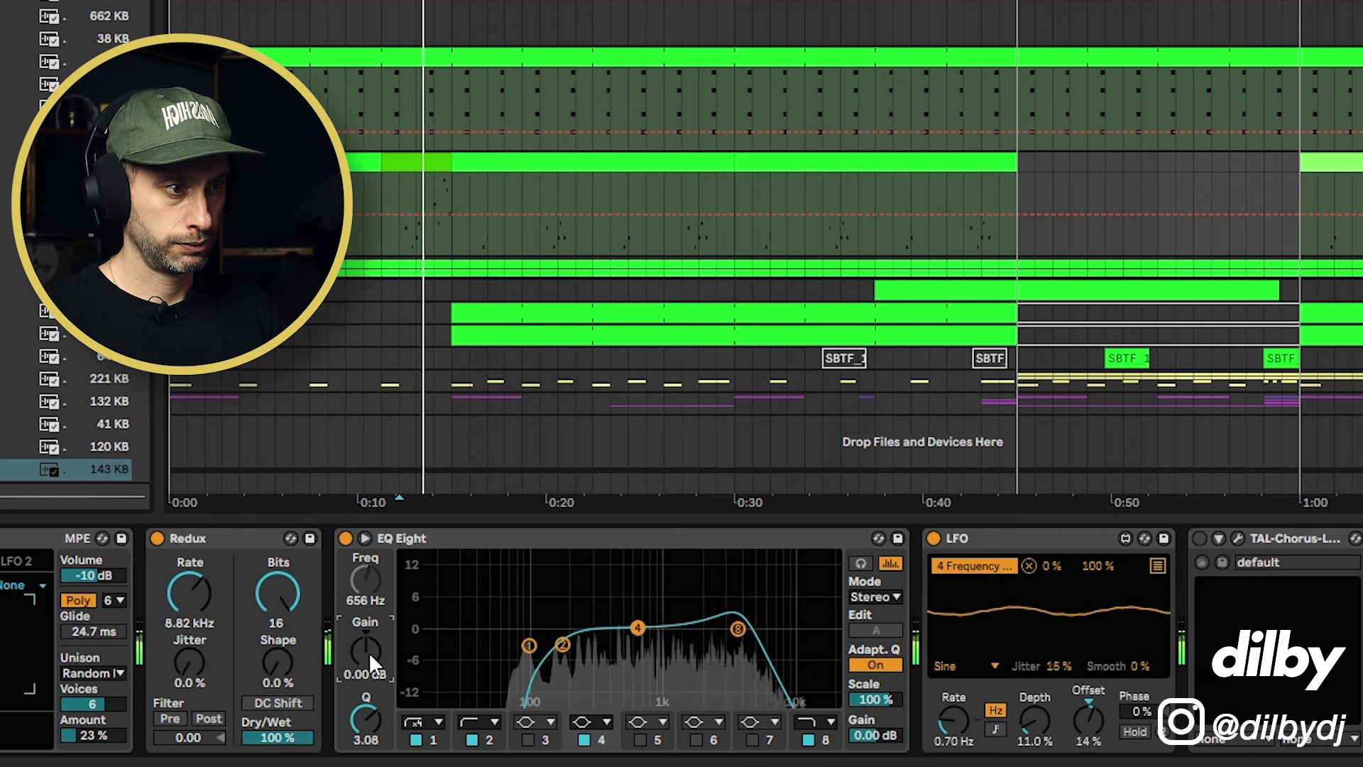
left_click_drag(366, 649, 366, 624)
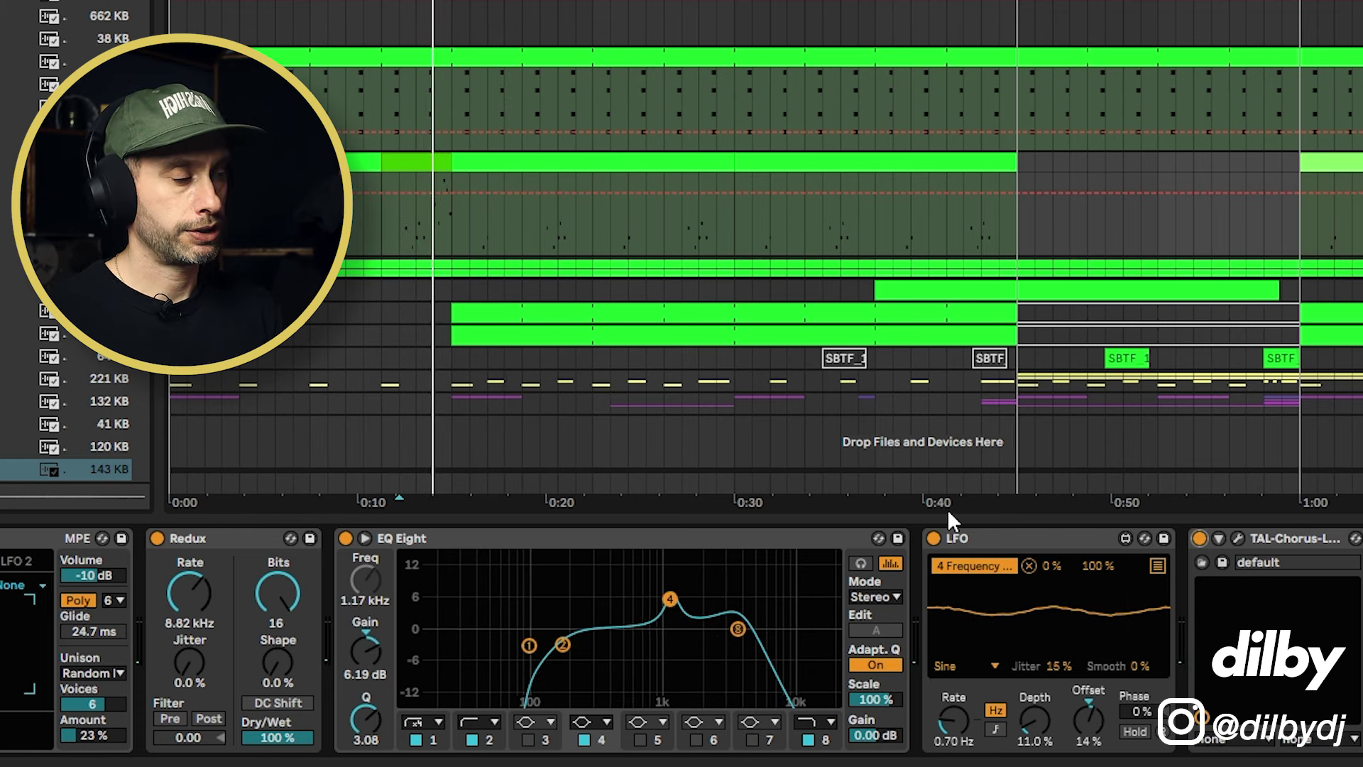
Check the TAL-Chorus-LX settings in its plug-in window, and play the soloed Square Pluck with the chorus active
left_click(1235, 537)
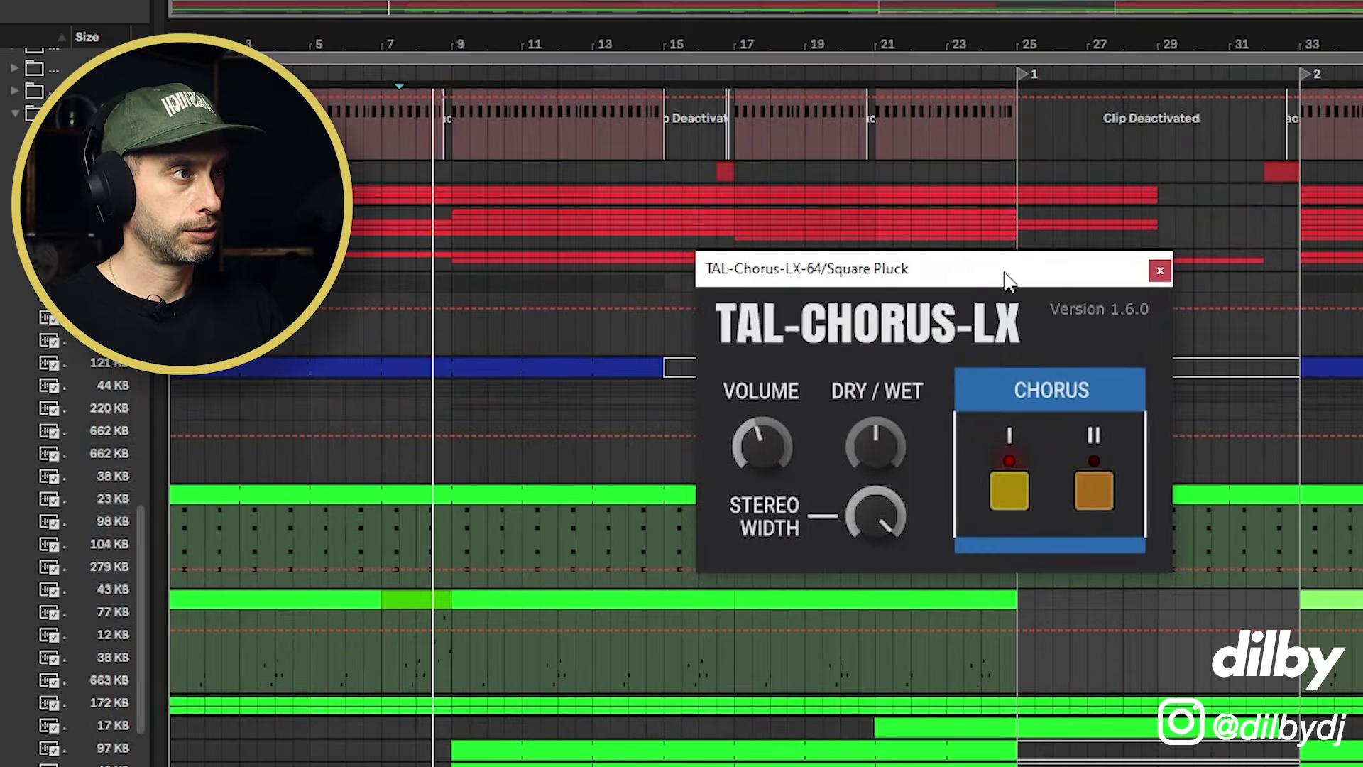
left_click(1159, 270)
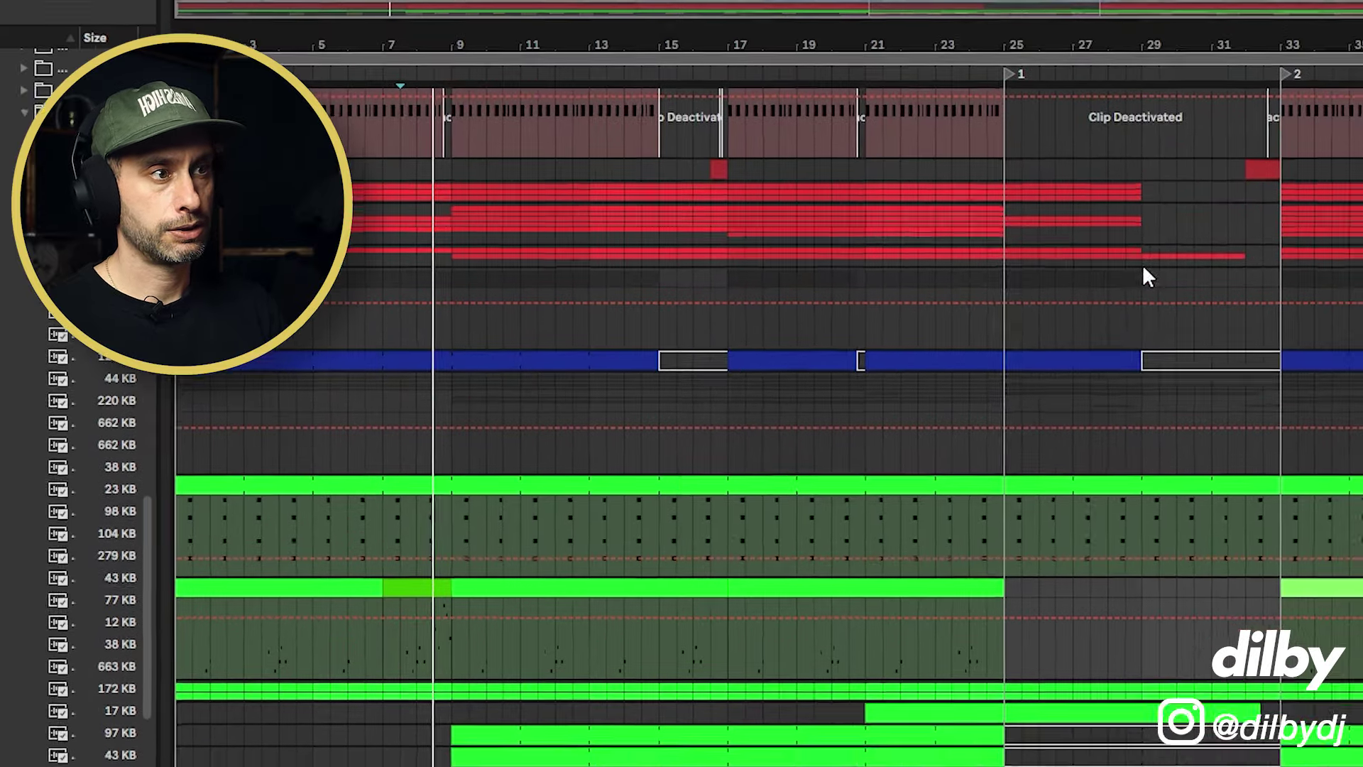
key("space")
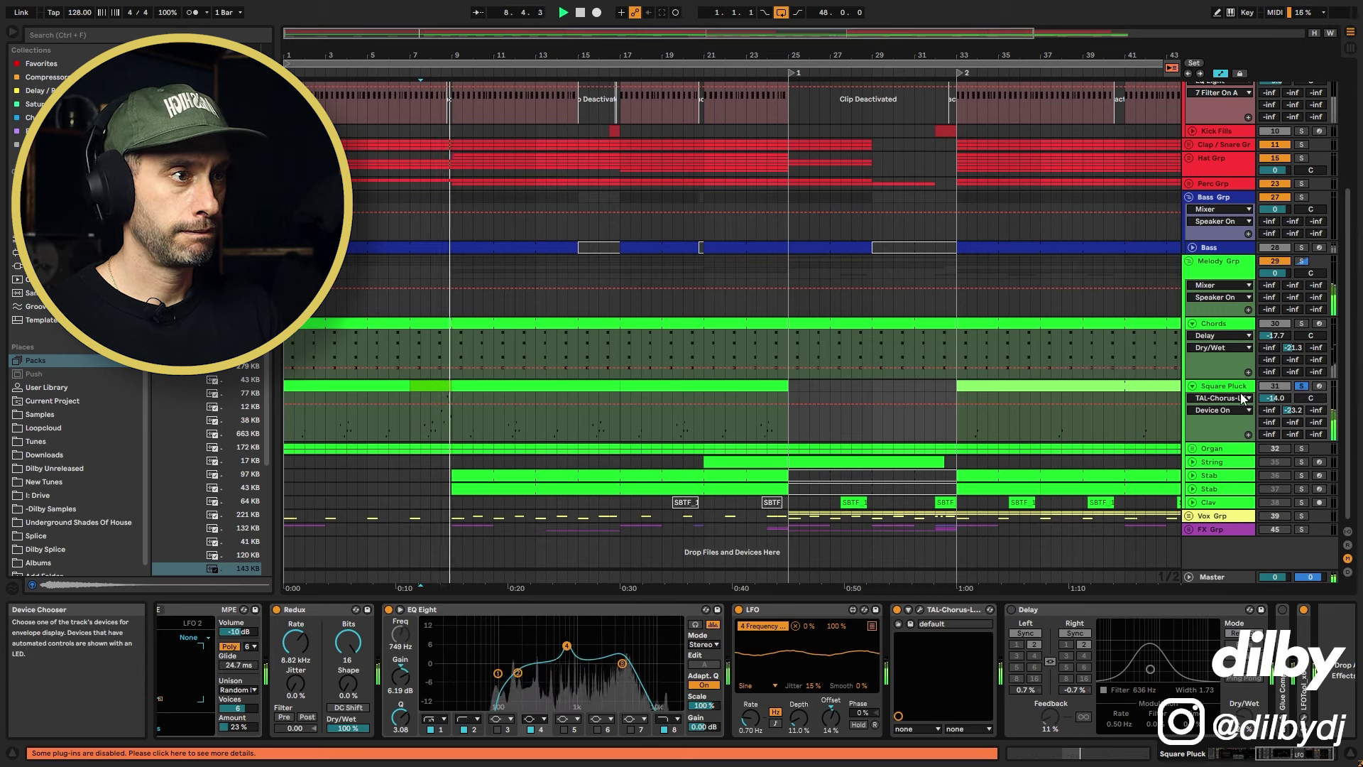
key("space")
Turn on the Square Pluck's Delay and play the unsoloed track in the full arrangement from bar 7
left_click(1012, 610)
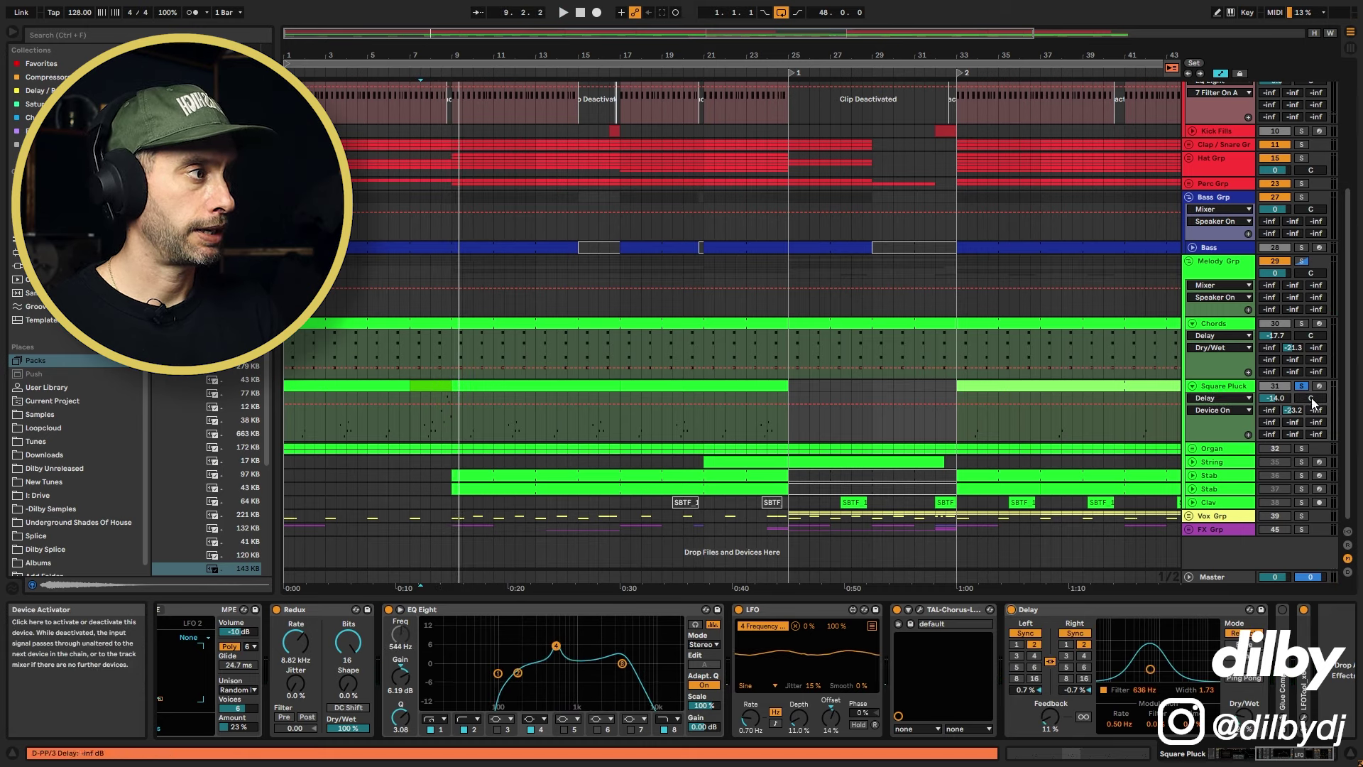
left_click(1301, 386)
key("space")
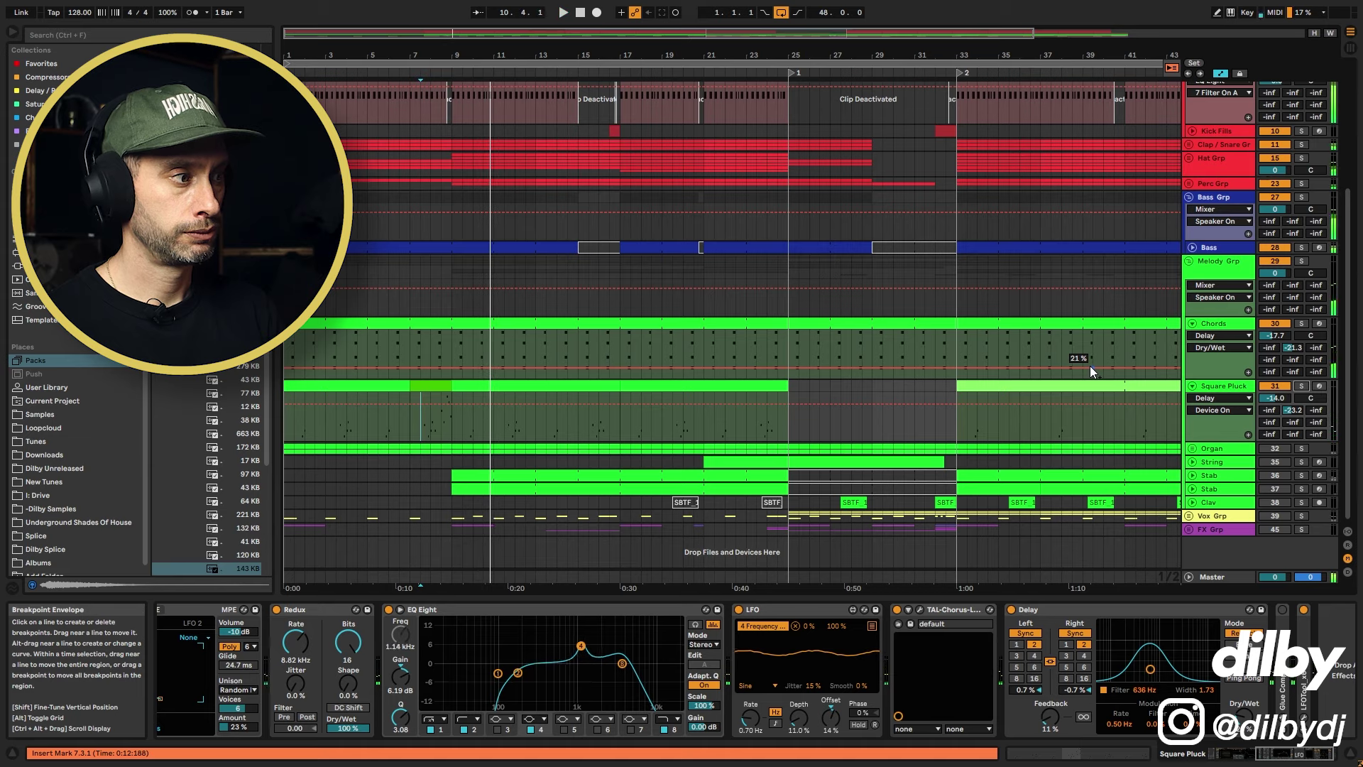
Select the Organ group and unfold it to show its Organ and E Piano tracks
left_click(1232, 448)
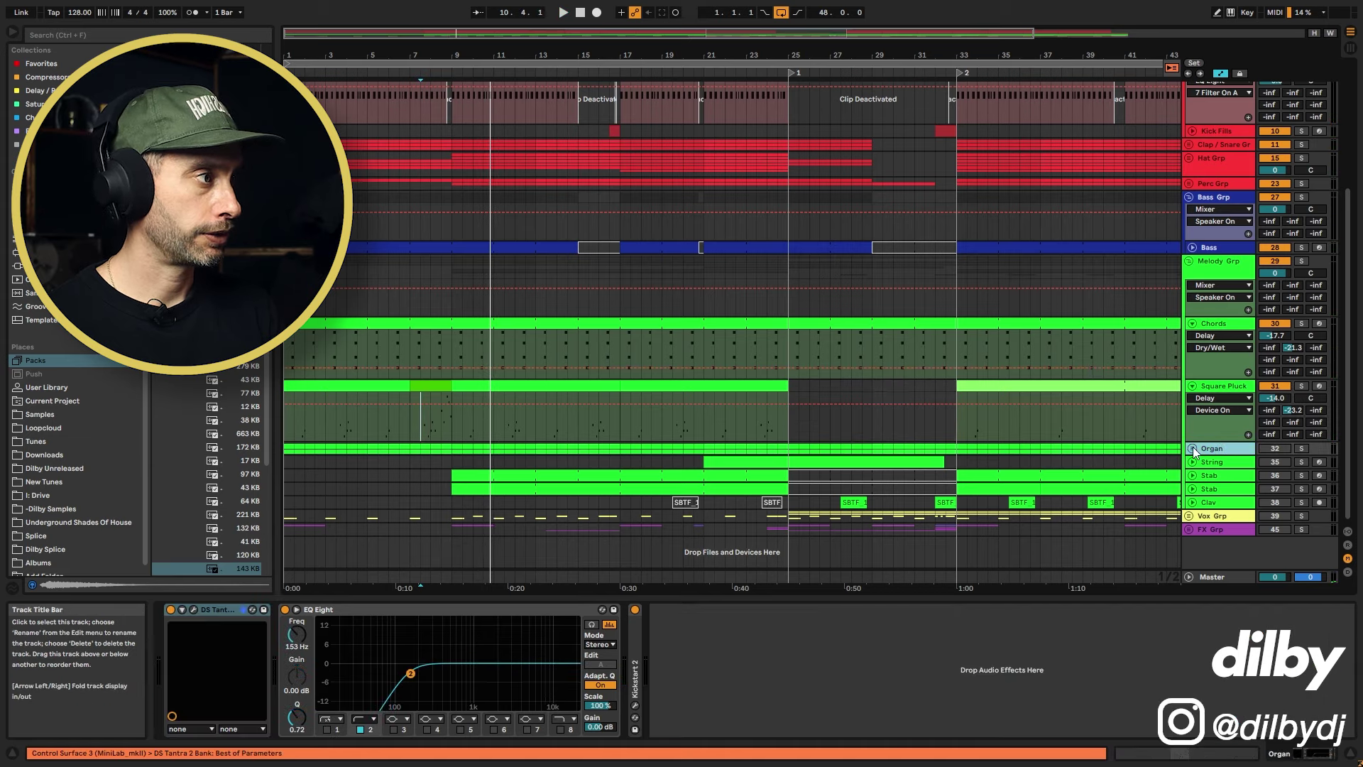
left_click(1193, 449)
scroll(710, 443, "down", 2)
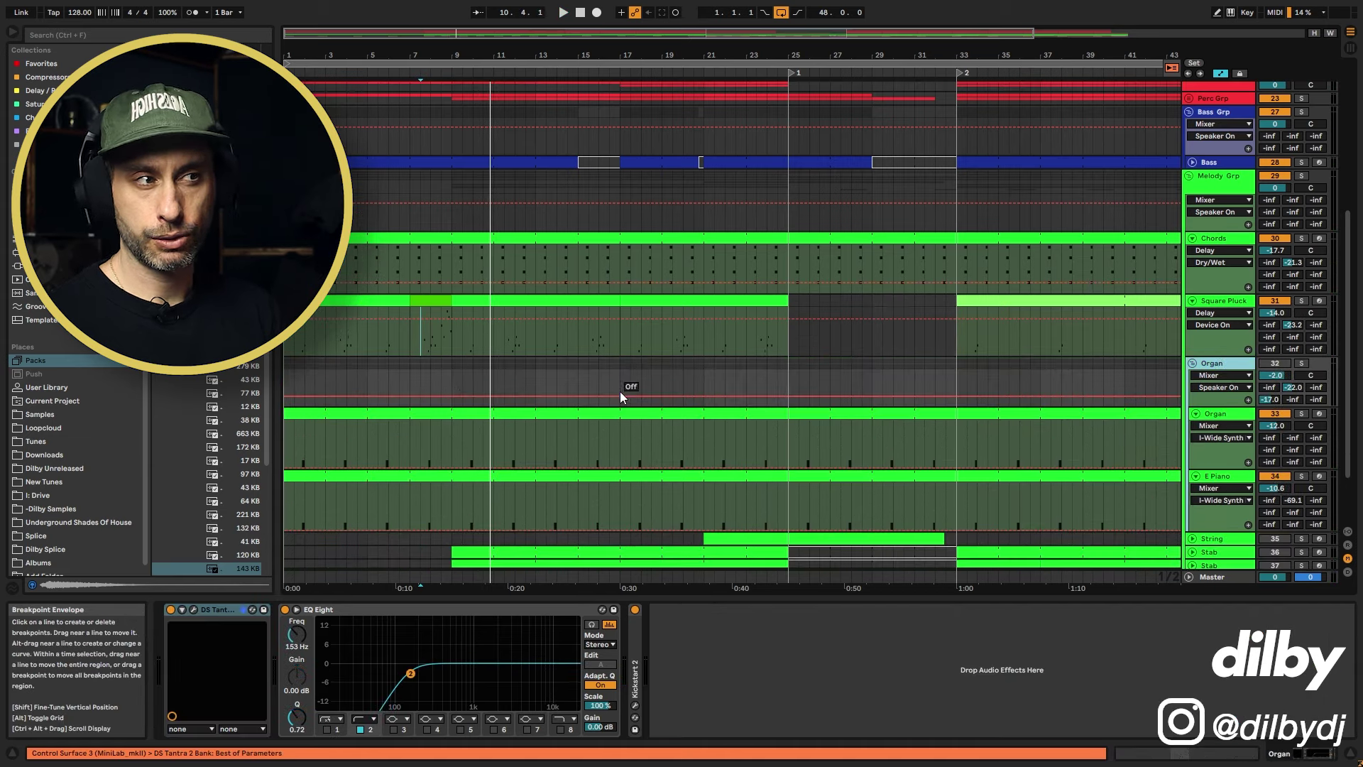
Review the Organ and E Piano device chains, and turn off DS Tantra 2 on the Organ group
left_click_drag(680, 48, 680, 29)
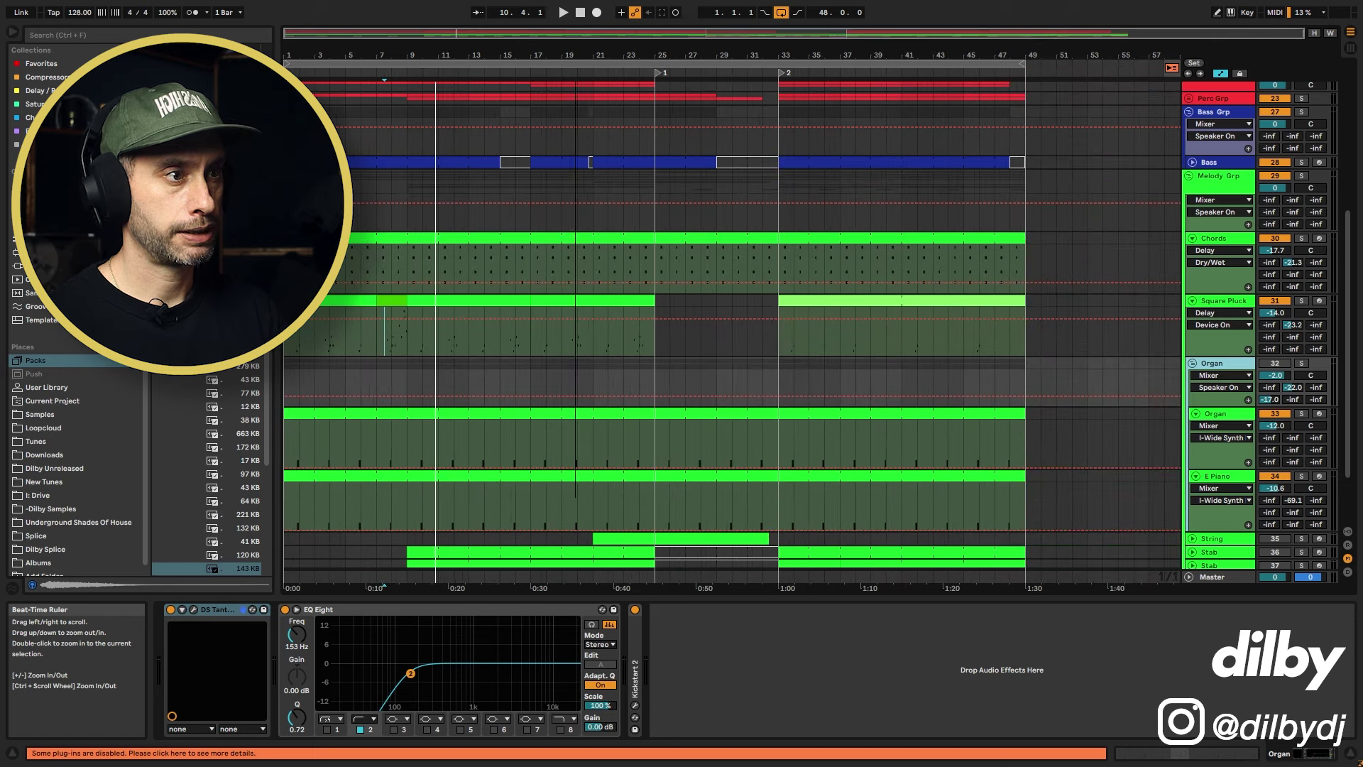
left_click(406, 426)
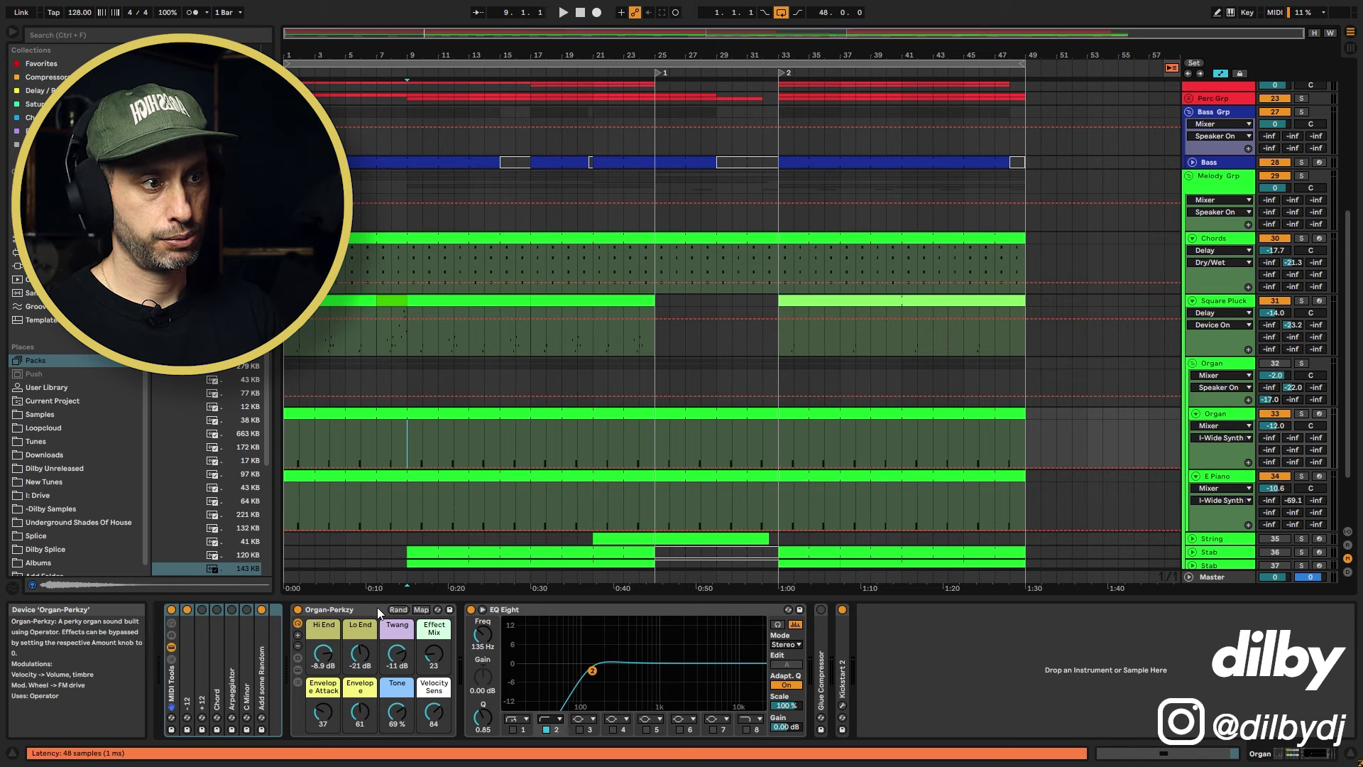
left_click(407, 507)
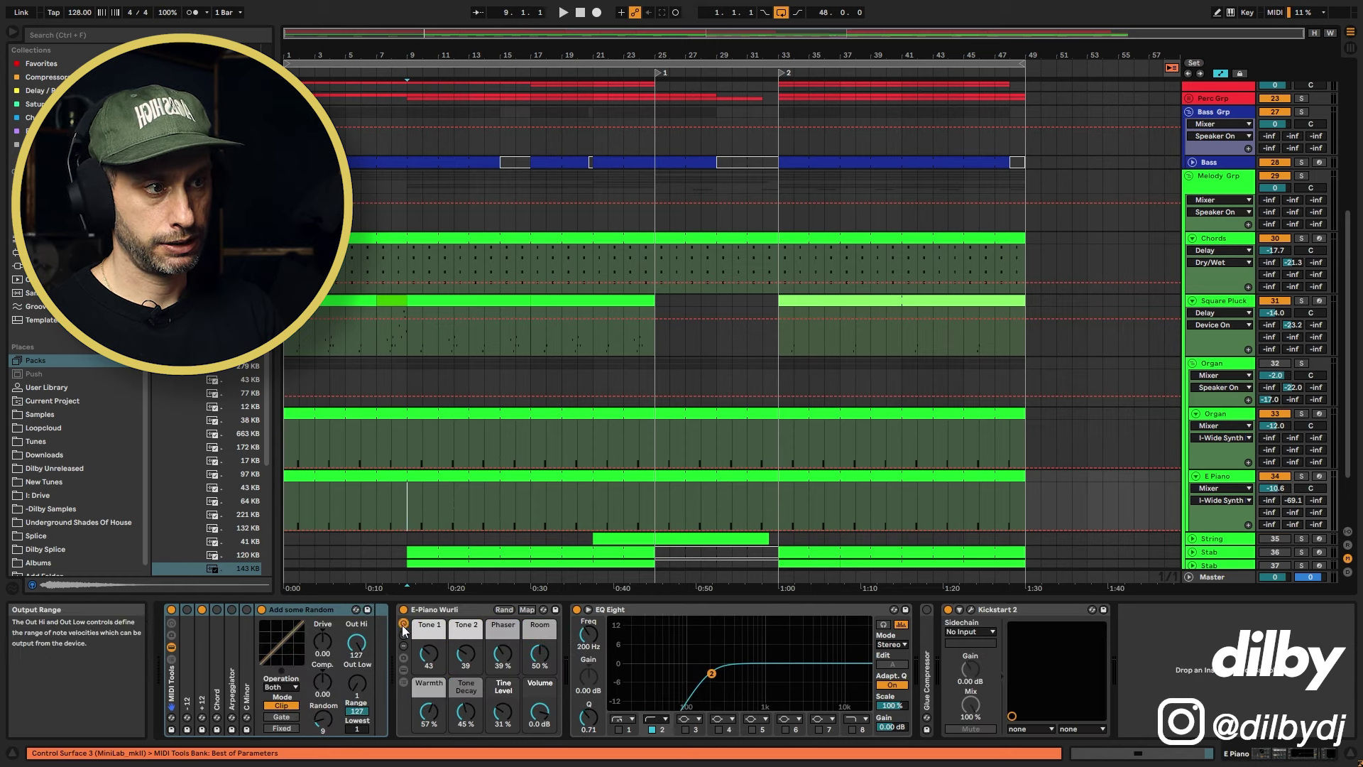
left_click(1224, 362)
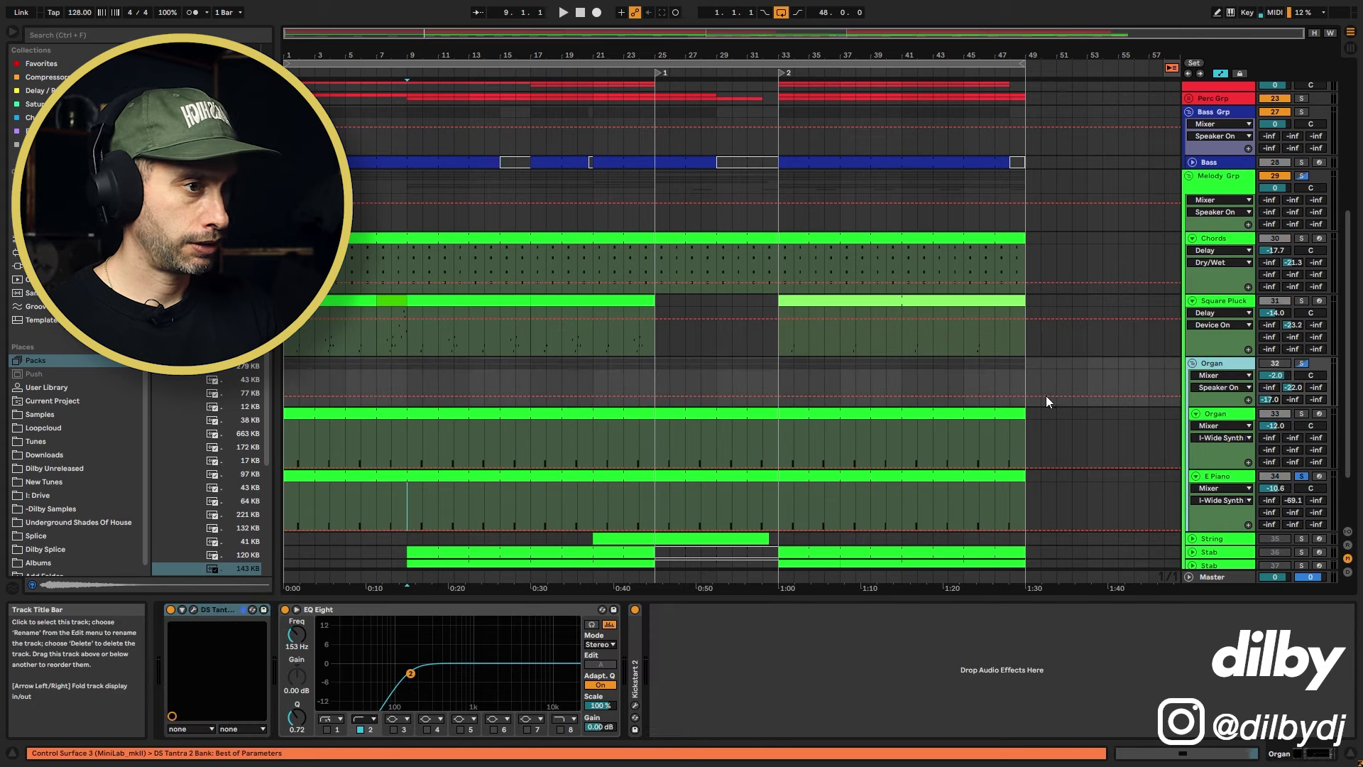
left_click(170, 609)
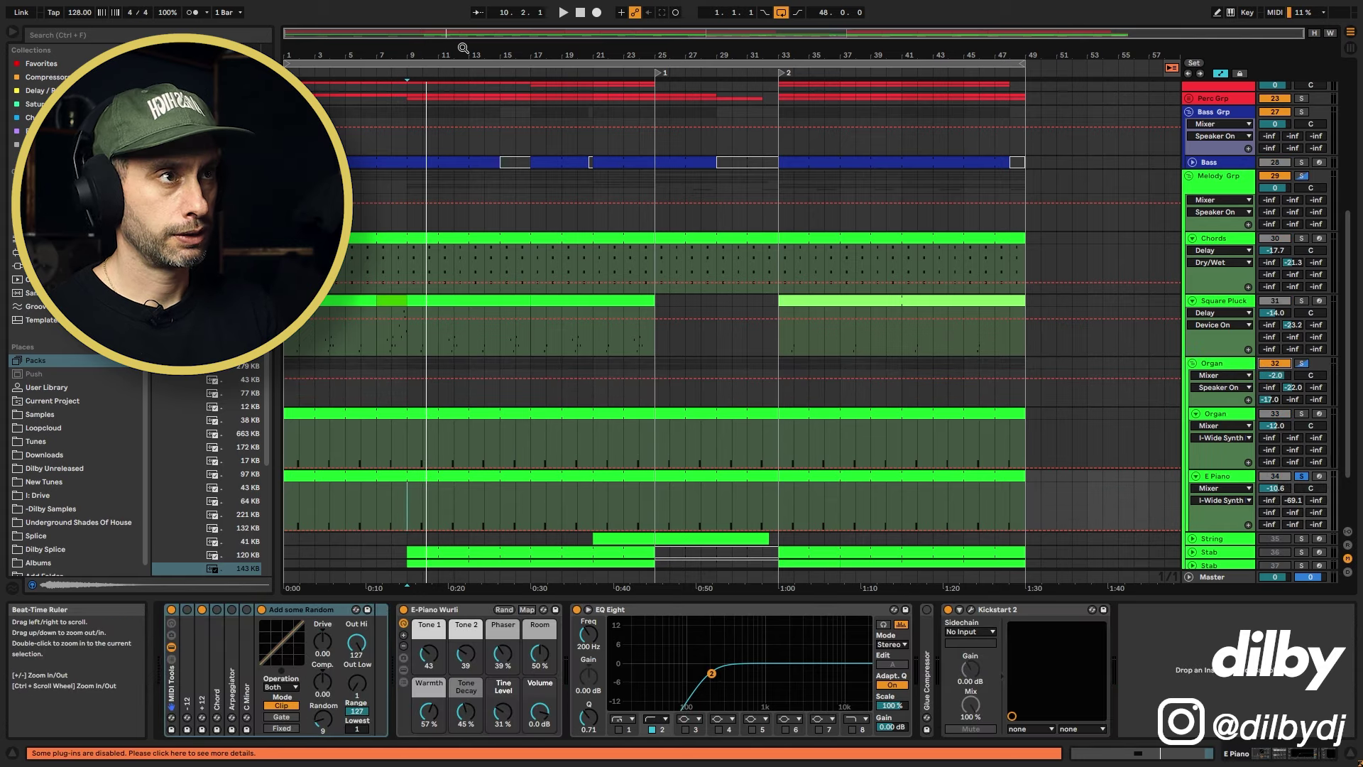
Play the soloed E Piano and Organ parts from bar 9, and play the unsoloed arrangement from the same bar
left_click_drag(462, 48, 627, 201)
left_click(494, 508)
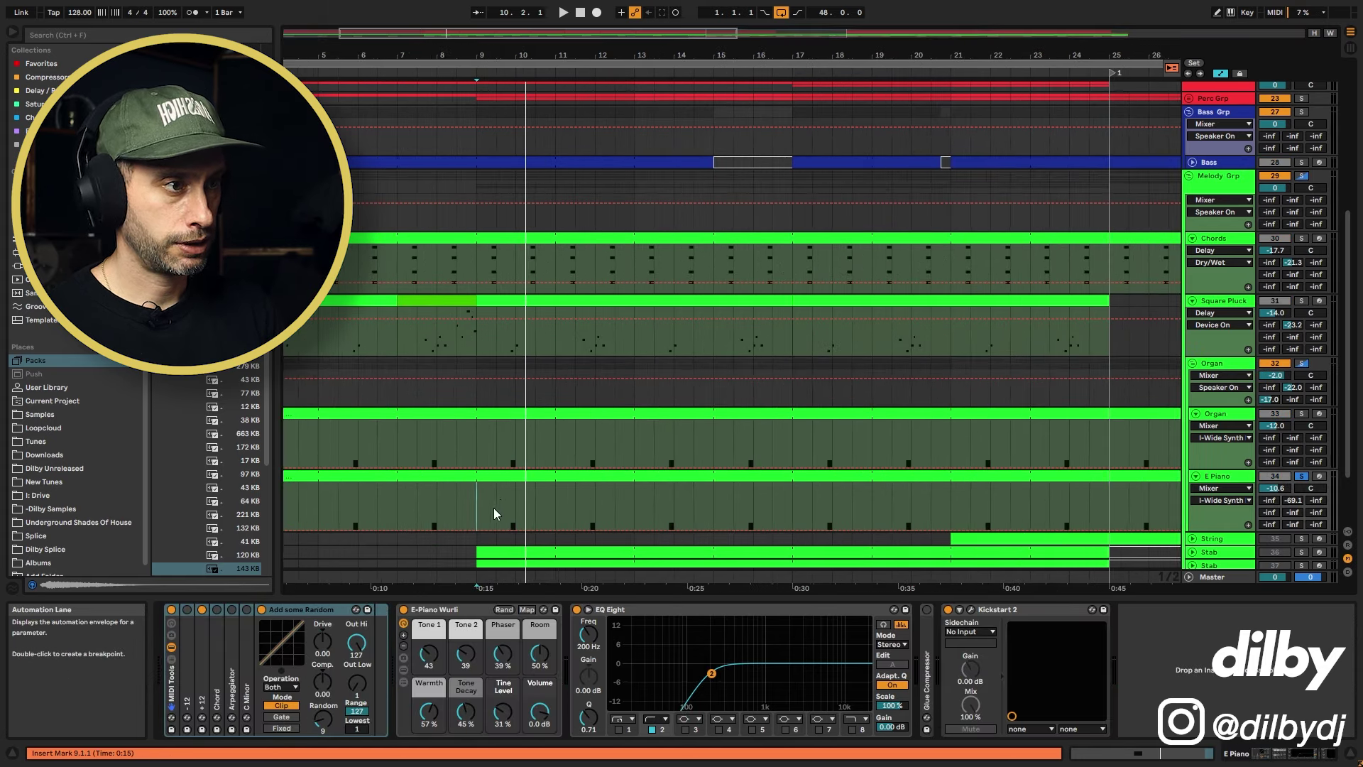
key("space")
left_click(1302, 413)
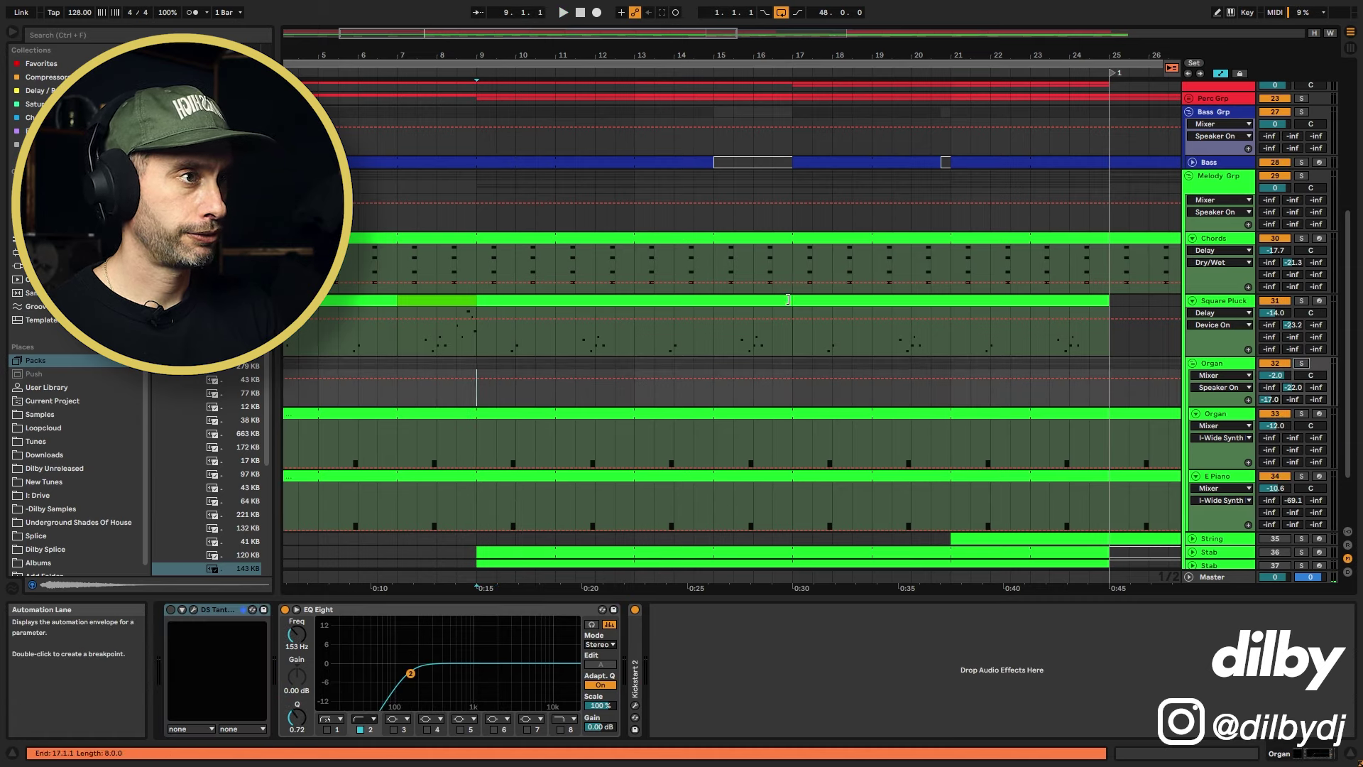
key("space")
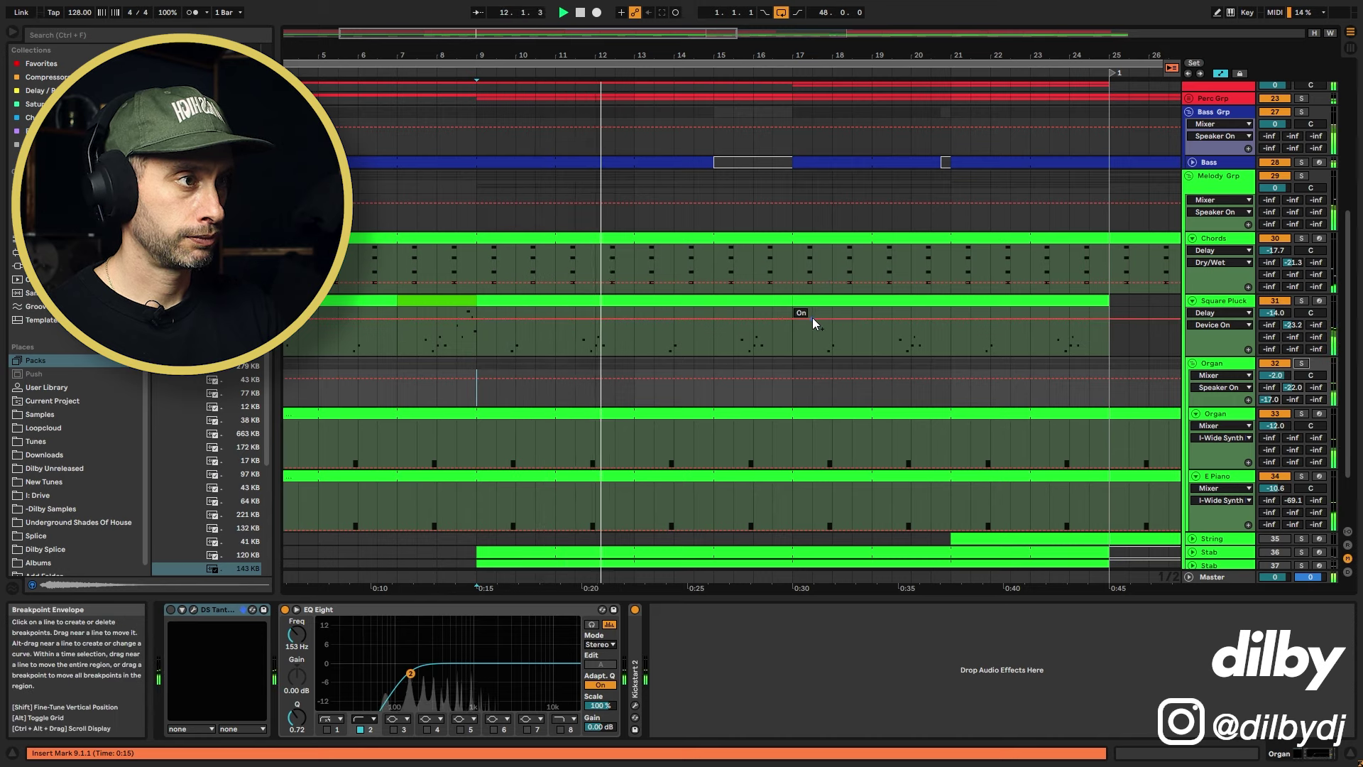
key("space")
Turn DS Tantra 2 back on for the Organ group and check its settings in the plug-in window
left_click(1240, 364)
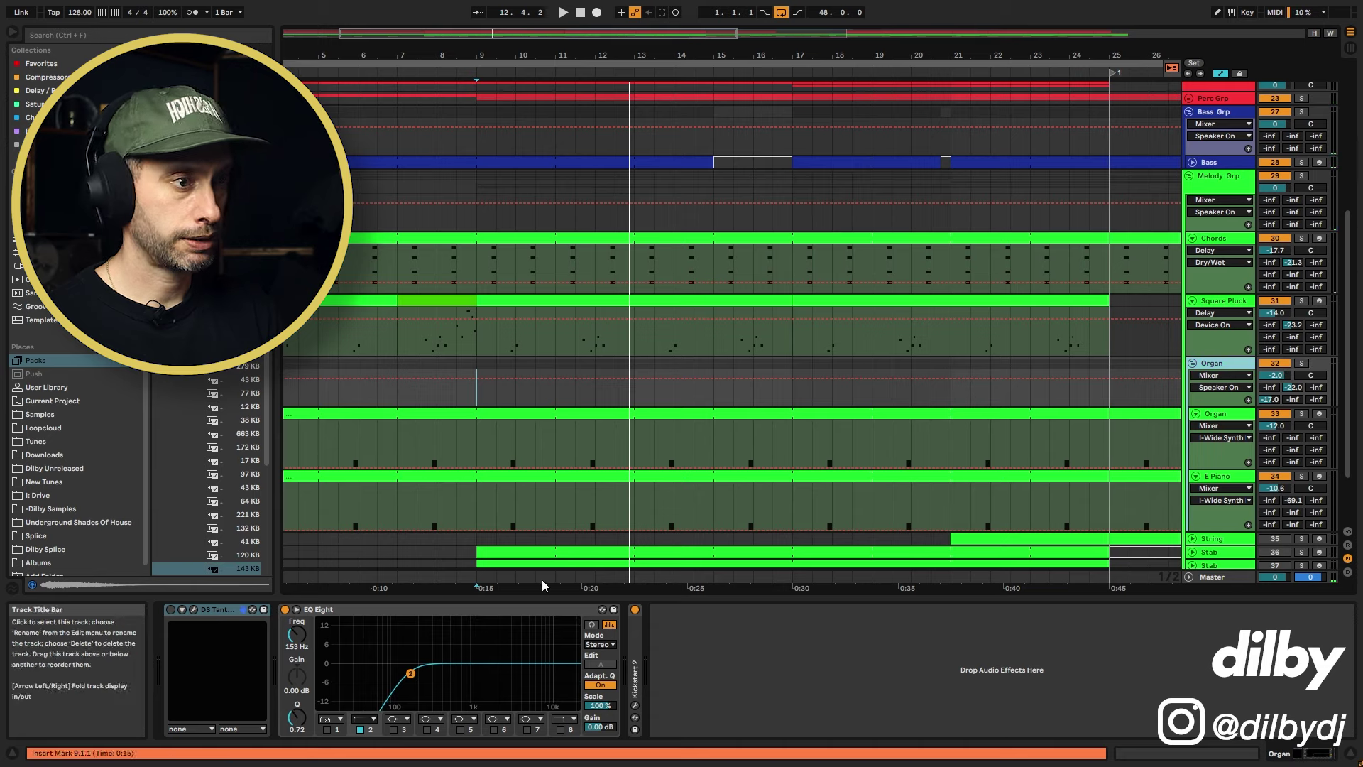
left_click(171, 609)
left_click(193, 609)
left_click_drag(729, 59, 627, 94)
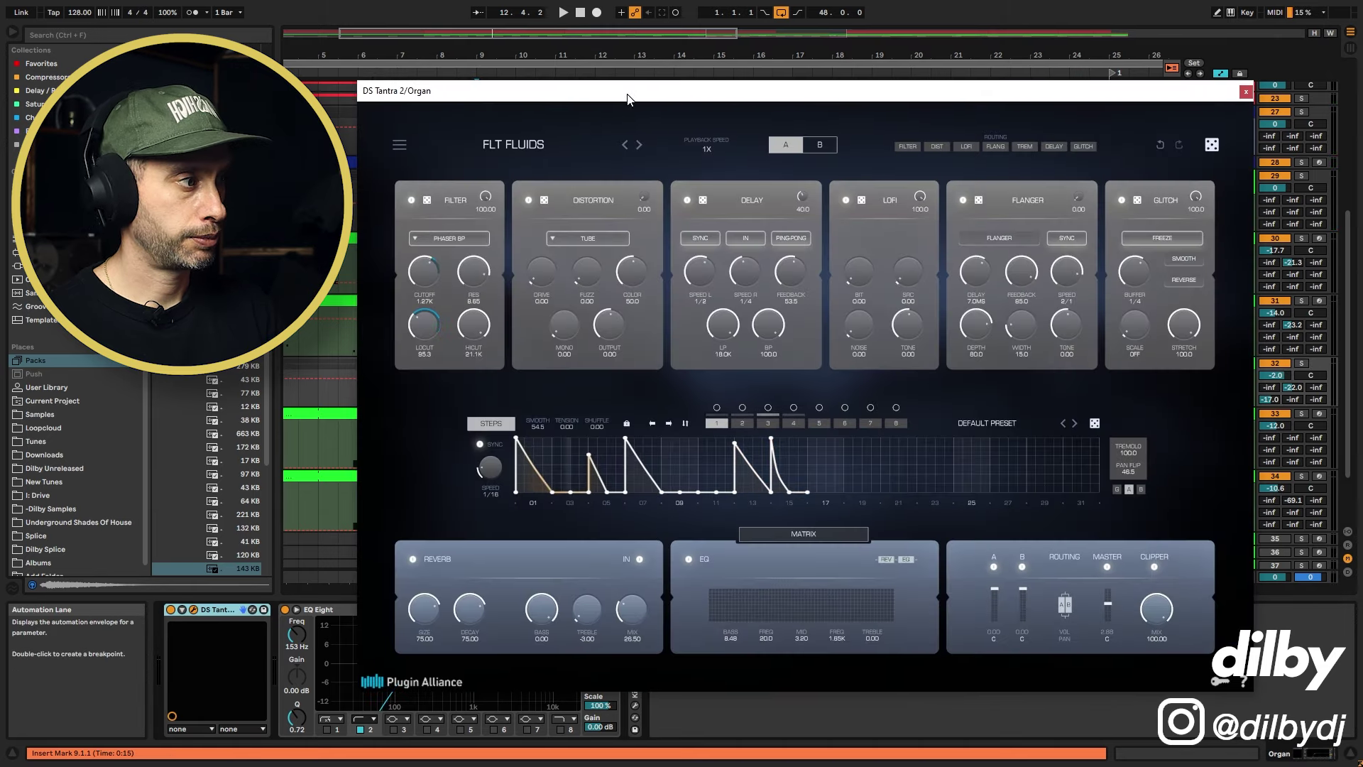
left_click(1245, 91)
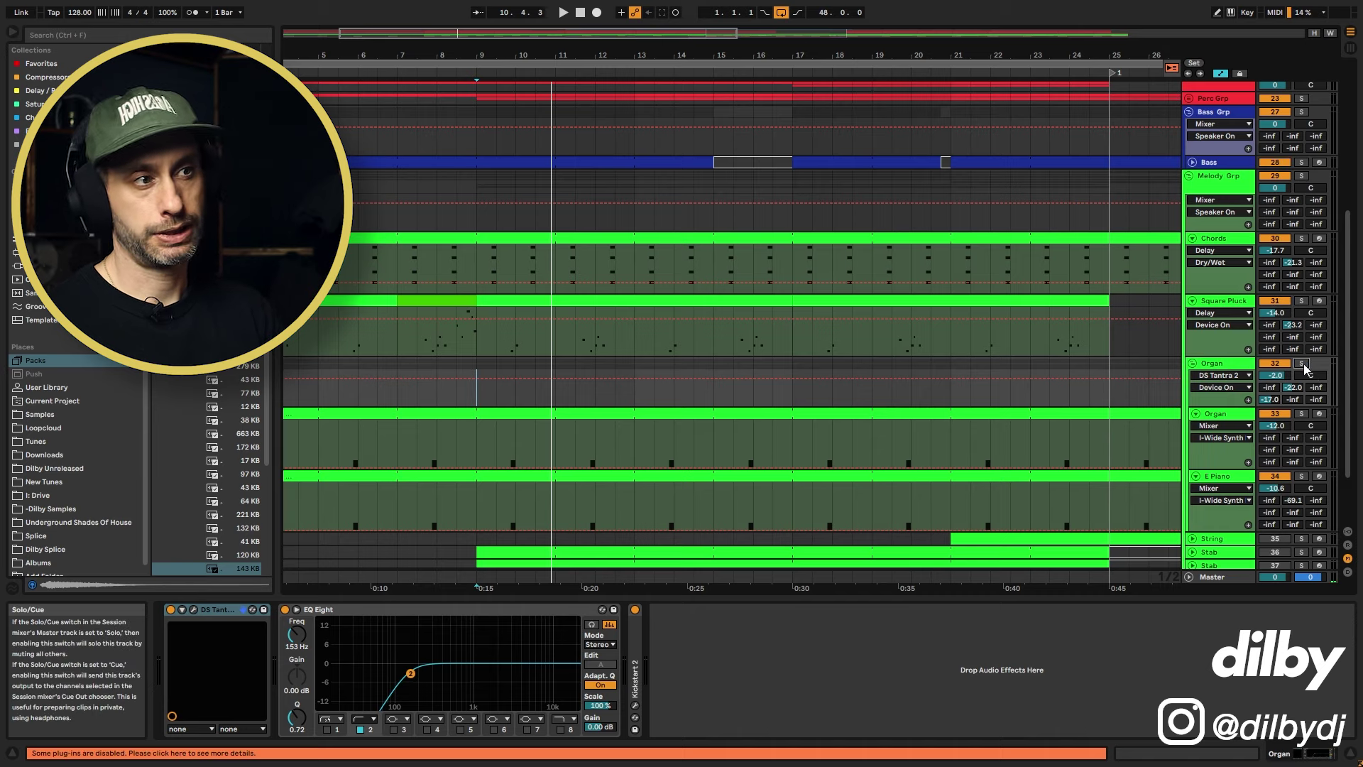
Play the full arrangement from bar 9 with DS Tantra 2 active on the Organ group
left_click_drag(551, 49, 552, 30)
key("space")
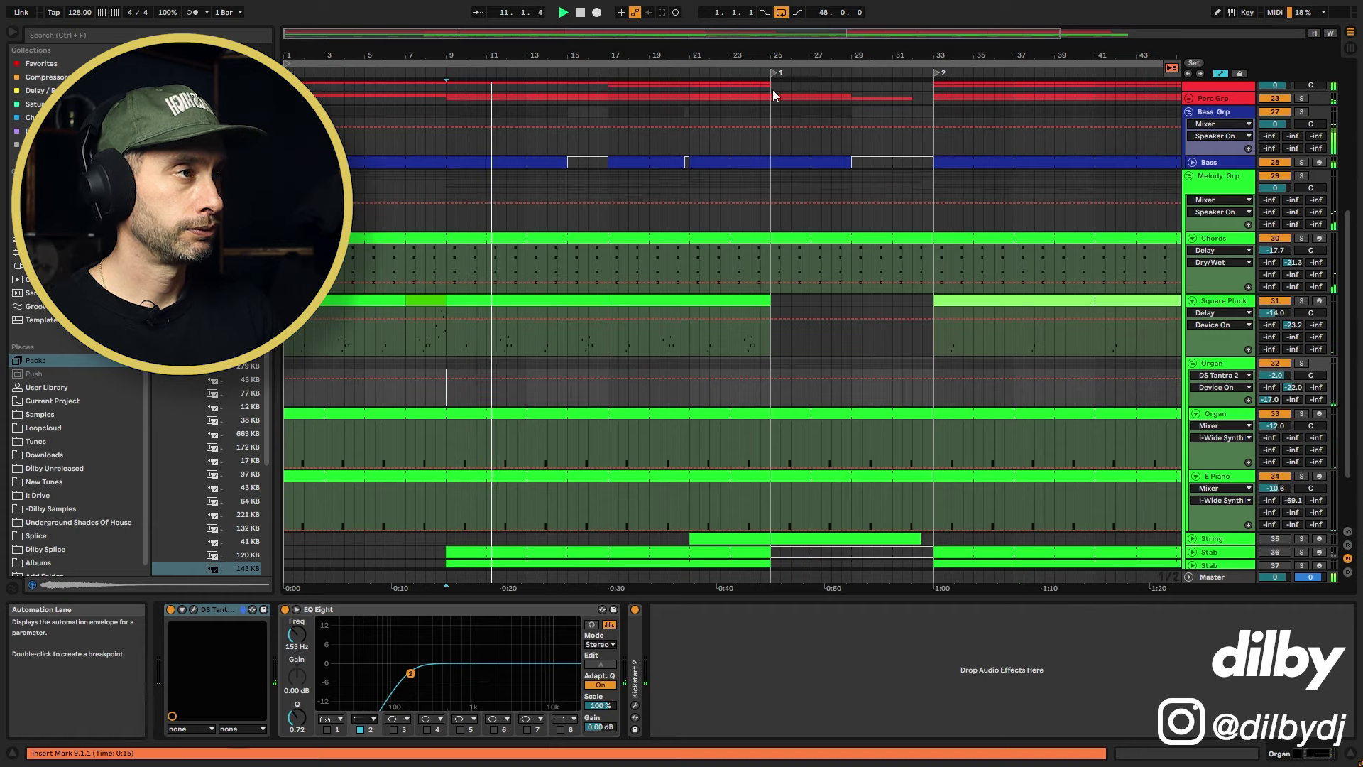
mouse_move(771, 52)
left_mouse_down()
mouse_move(682, 36)
mouse_move(636, 52)
left_mouse_up()
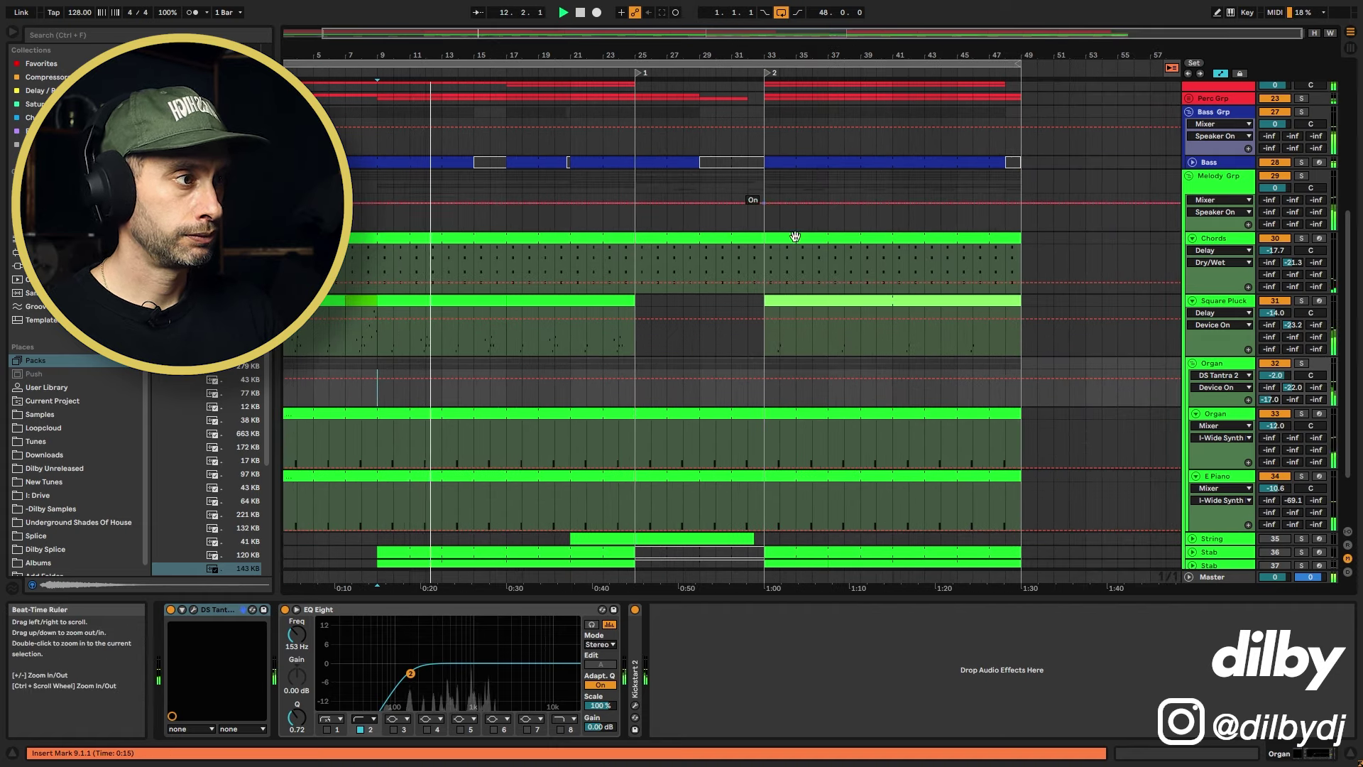
key("space")
Play the full arrangement from position 35.3.1 to hear the Organ part in the second drop
left_click(802, 426)
scroll(822, 92, "up", 5, "ctrl")
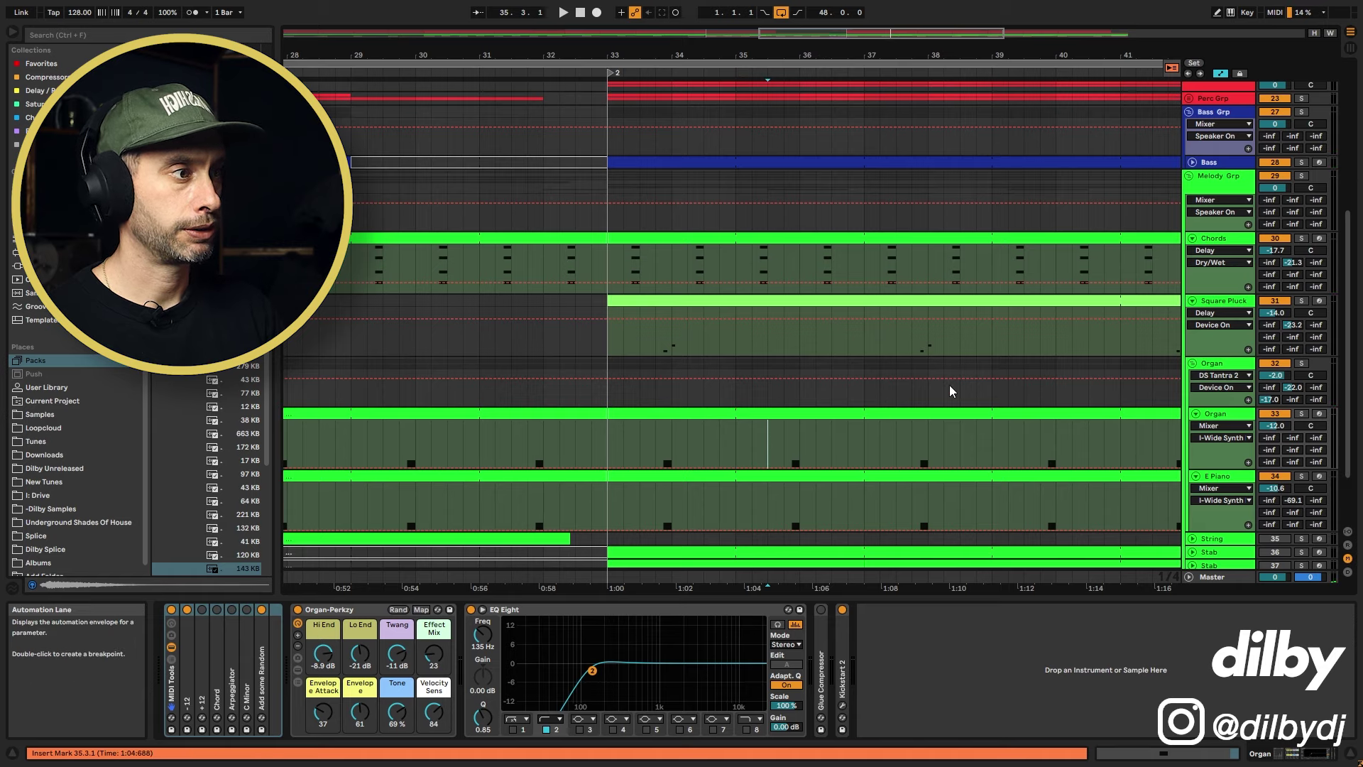
key("space")
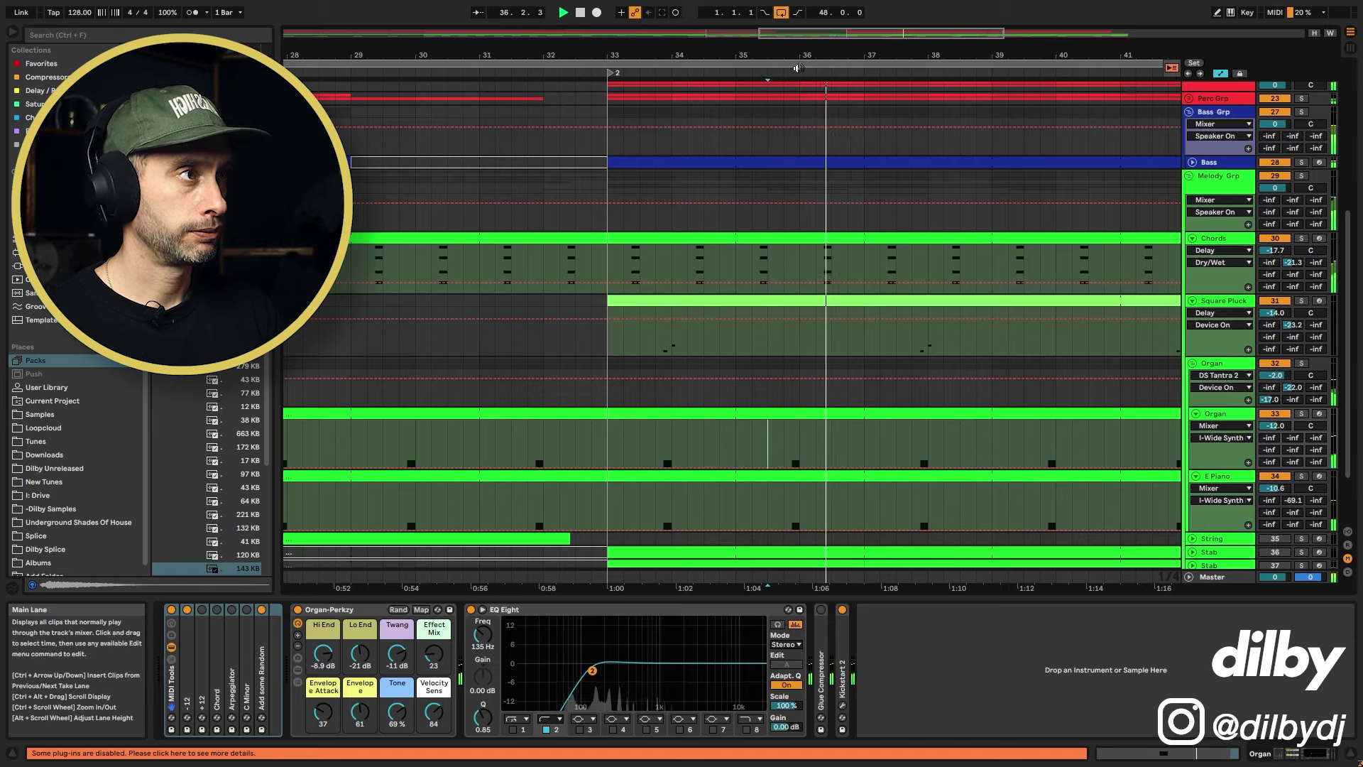
left_click_drag(795, 55, 795, 18)
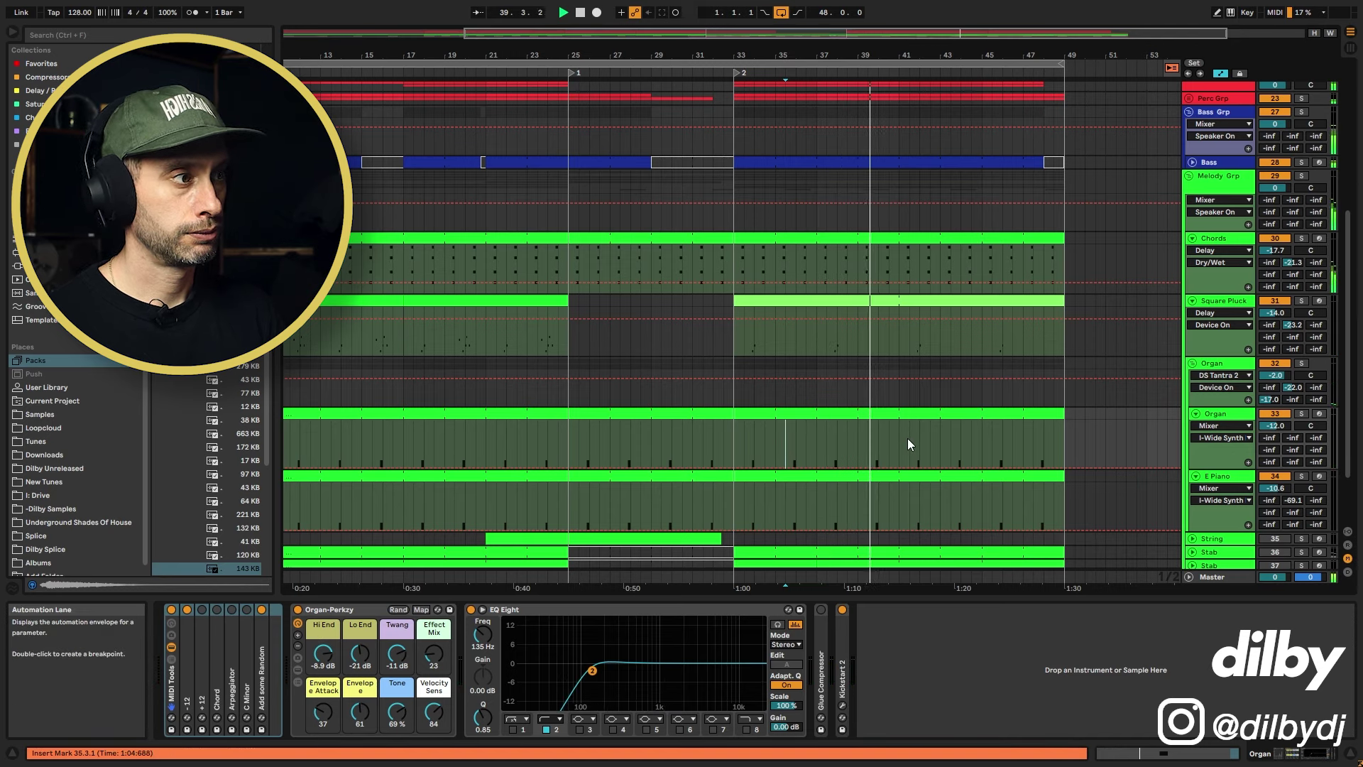
Fold the Melody group's tracks, unfold String, and play it soloed from bar 29
left_click(1193, 369, "alt")
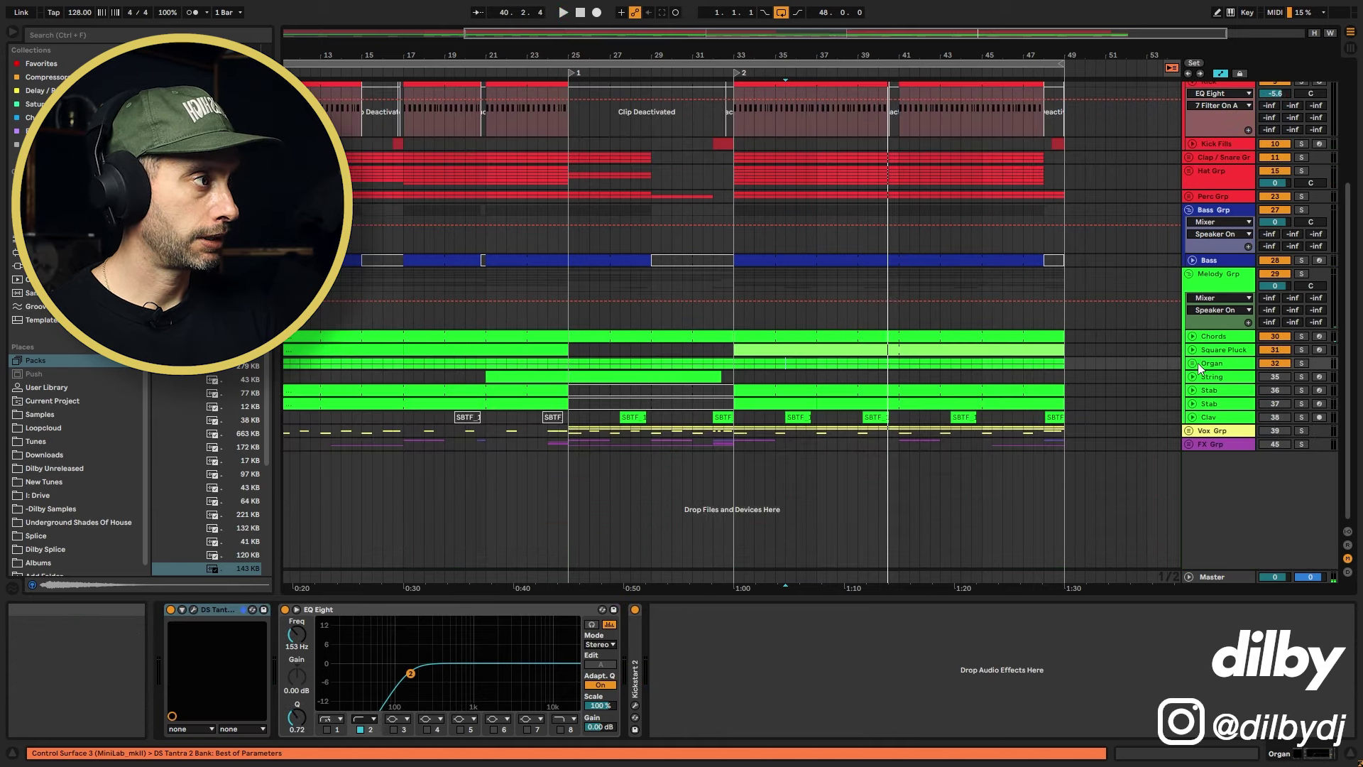
left_click(1193, 377)
left_click(650, 398)
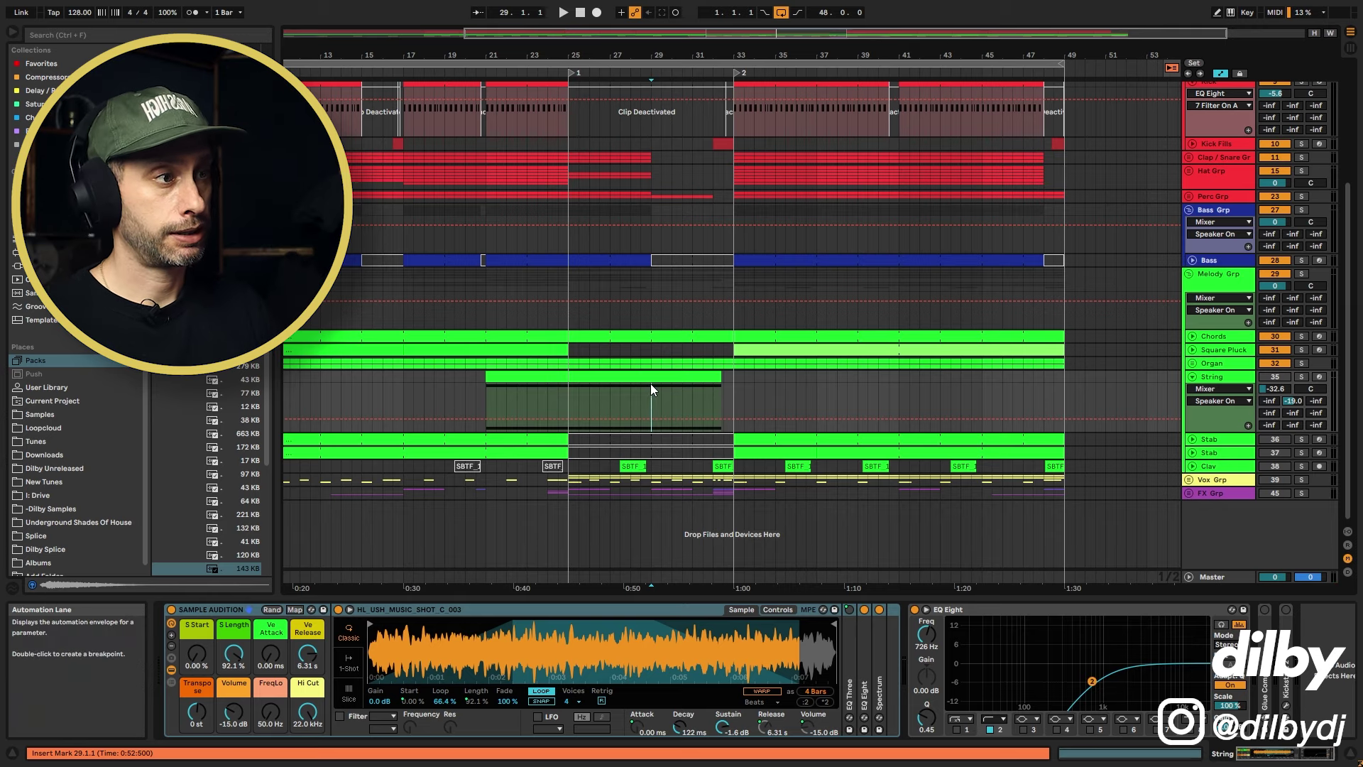
key("space")
left_click(1303, 377)
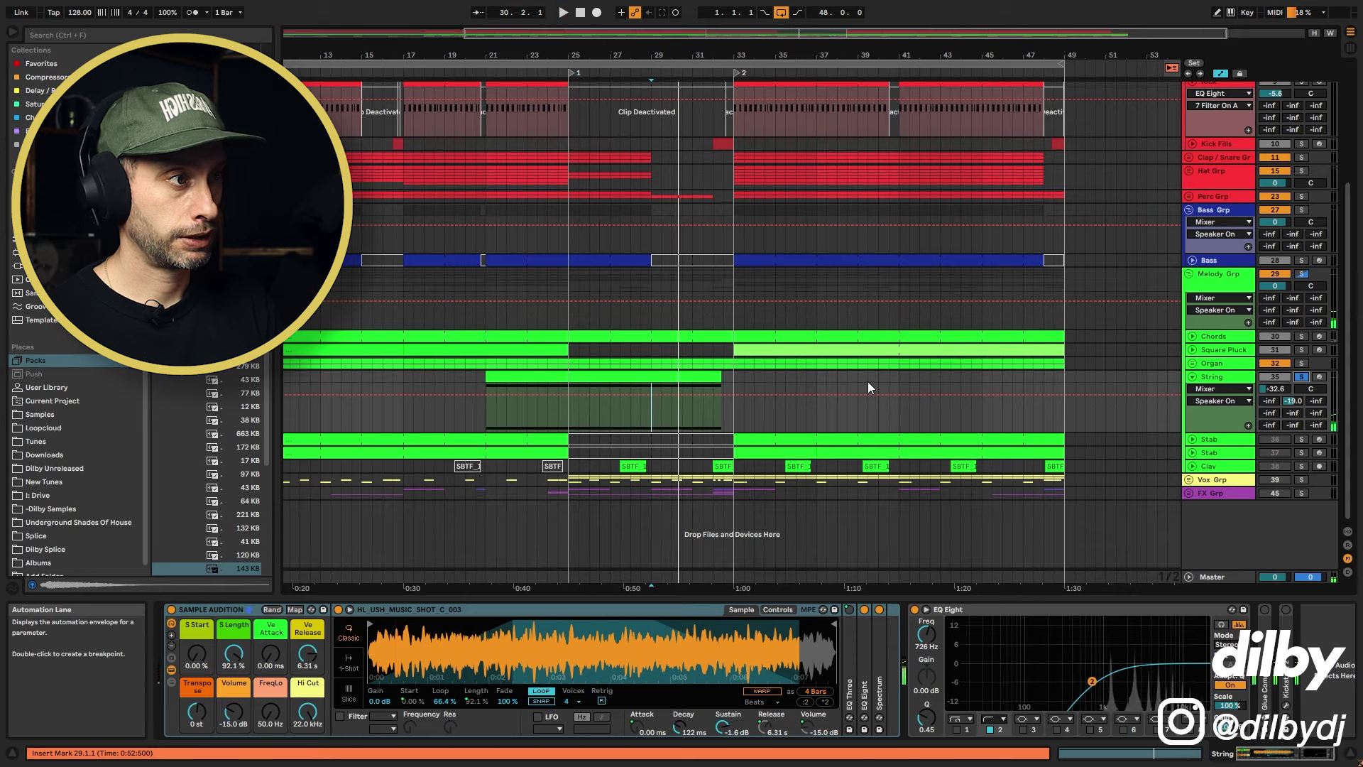
Check the String clip's MIDI notes, and review the String track's sampler and effects
double_click(673, 376)
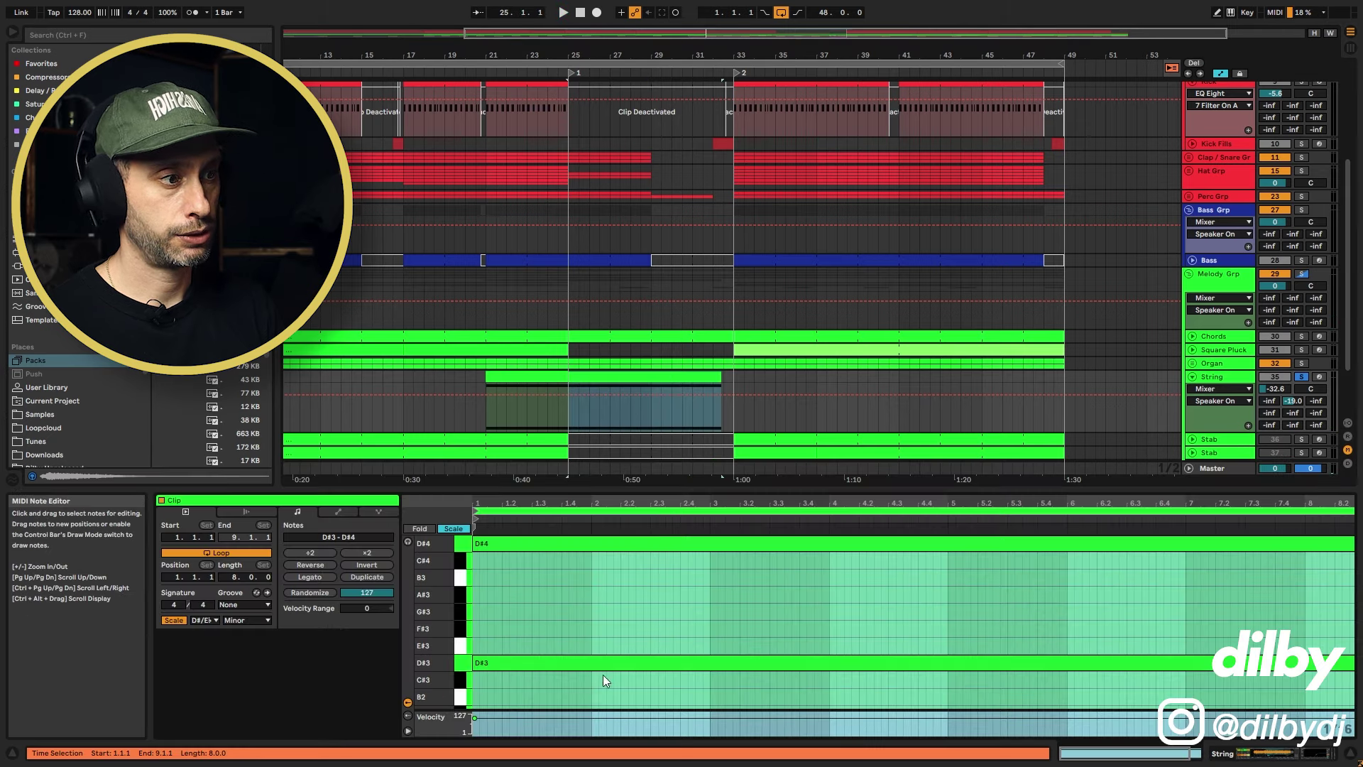
left_click(526, 401)
left_click(1218, 381)
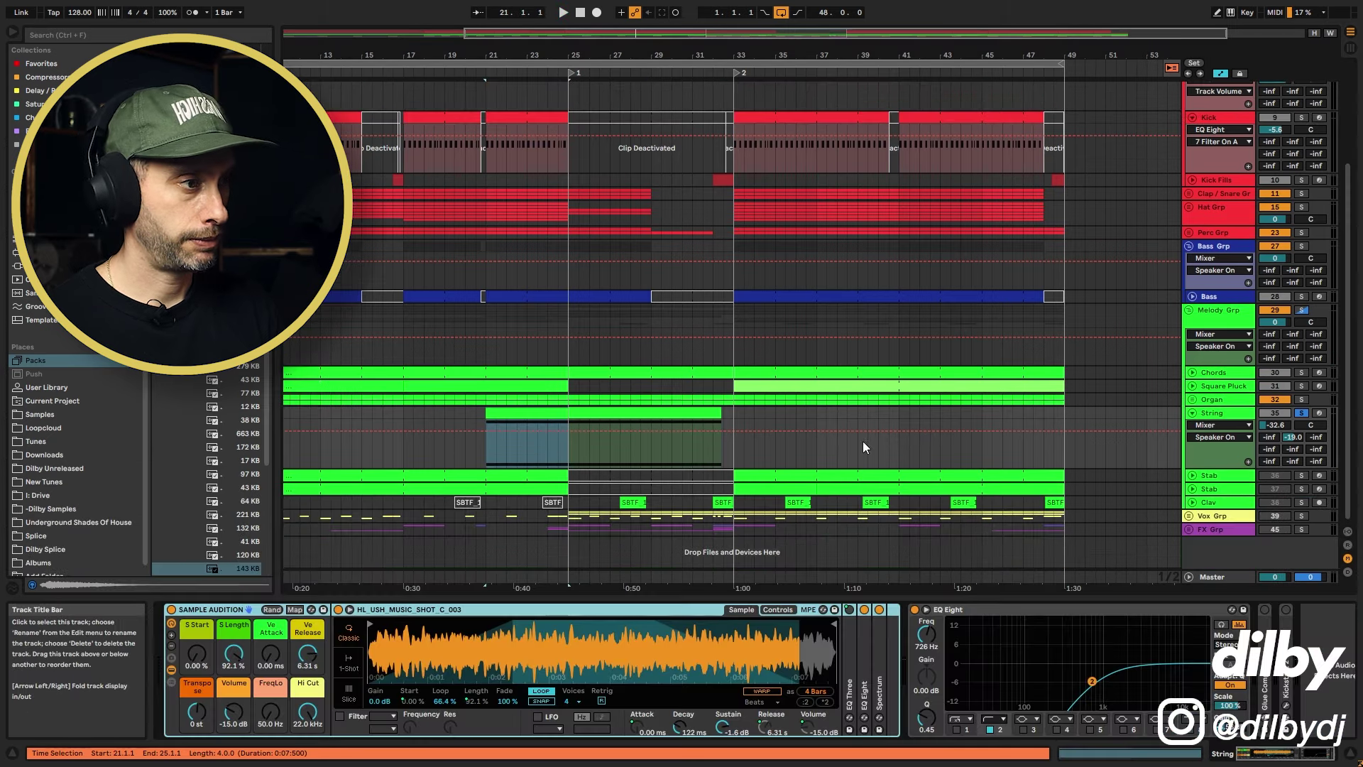
left_click(1220, 731)
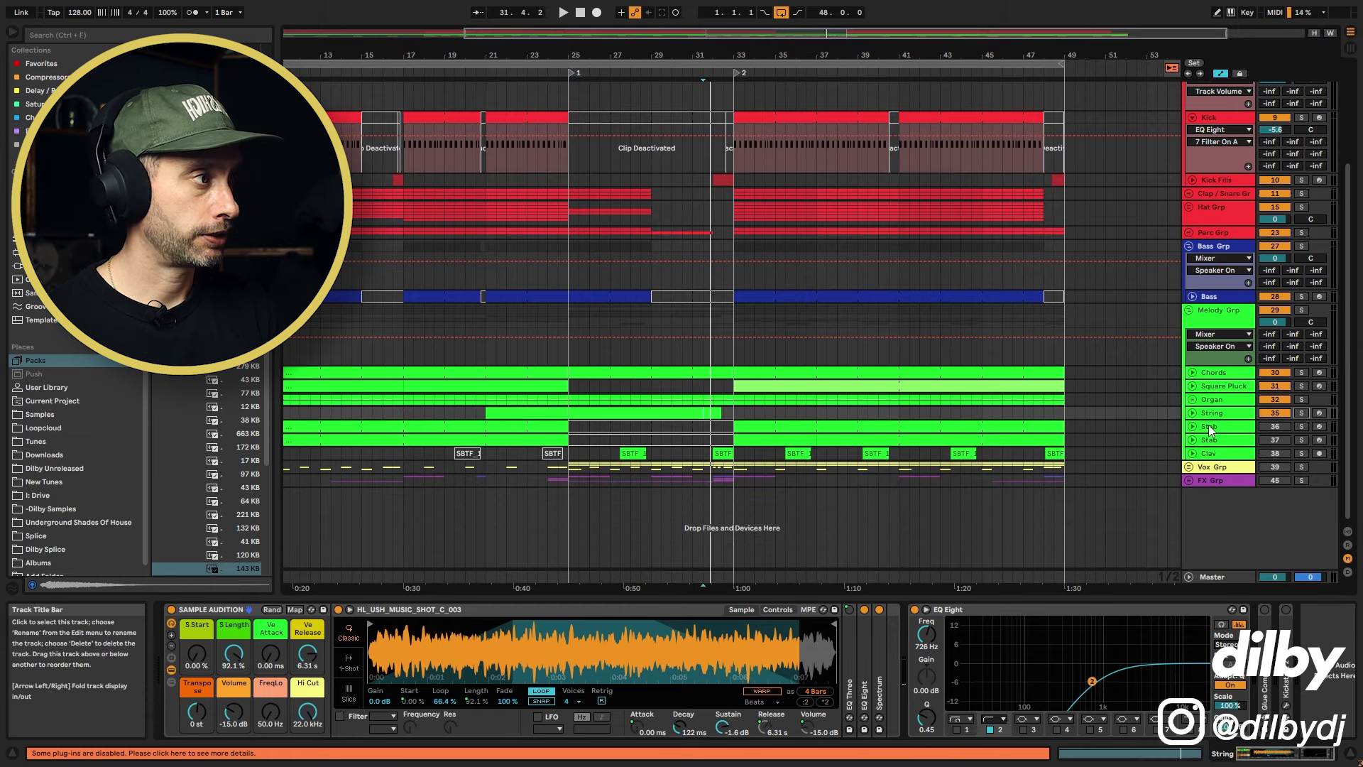
Unfold the first Stab track and play it soloed from position 16.3.1
left_click(1198, 428)
left_click(1194, 426)
left_click(394, 430)
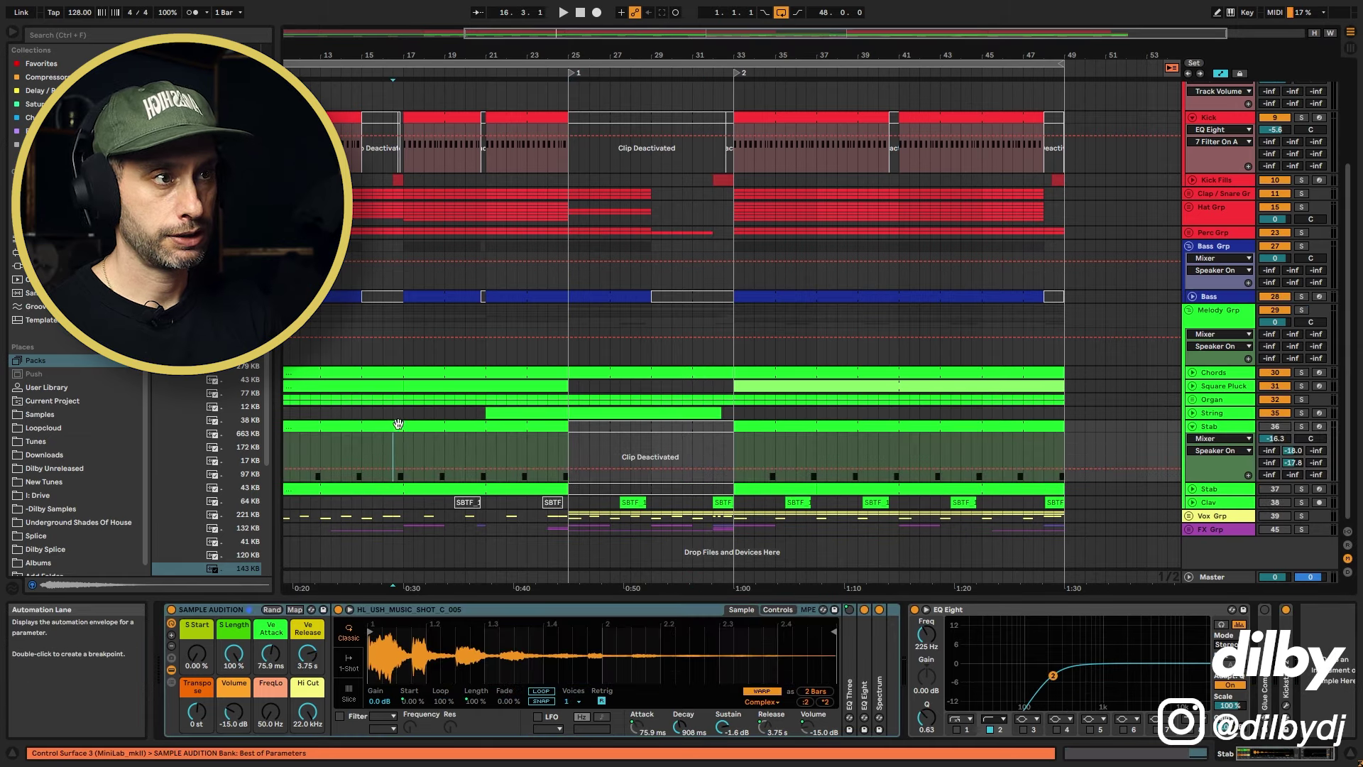
left_click_drag(414, 53, 557, 42)
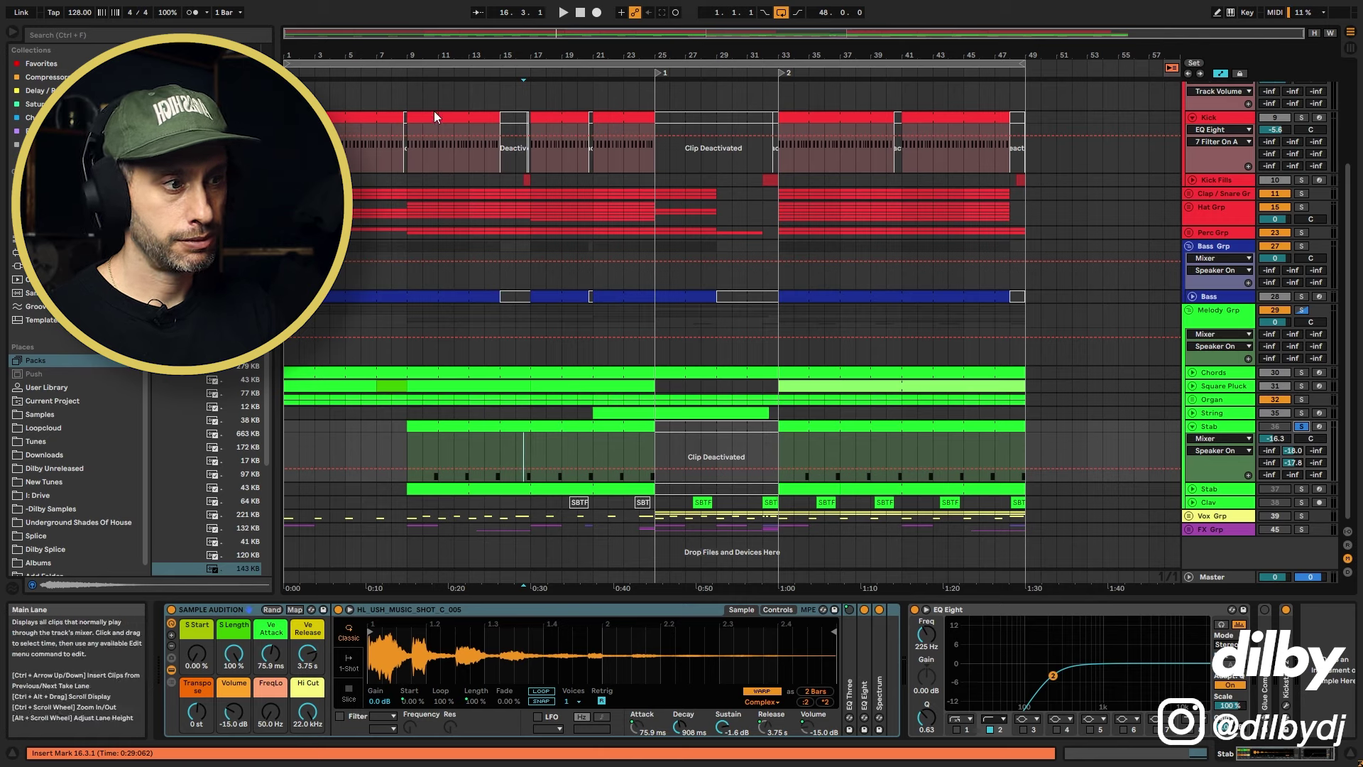
key("space")
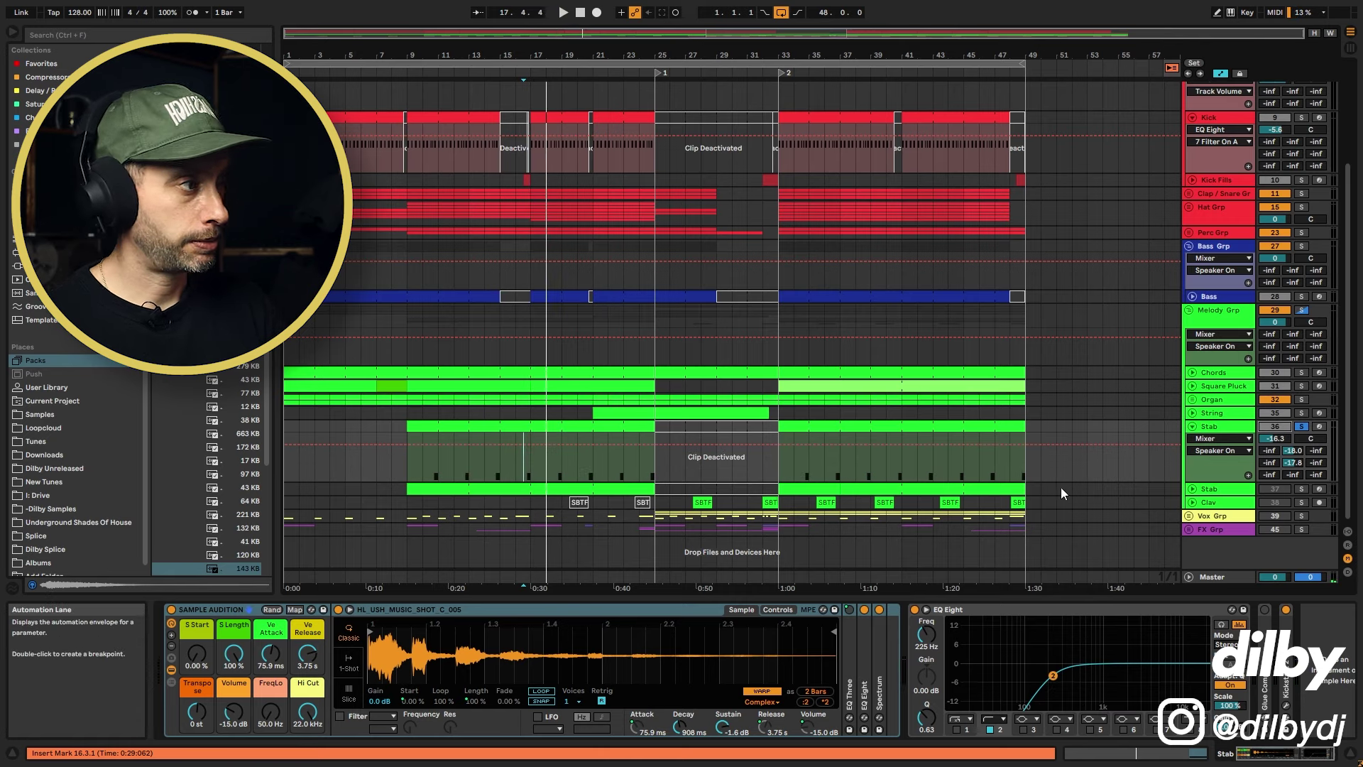
Unfold the second Stab track and play it soloed from bar 17
left_click(1193, 489)
left_click(505, 487)
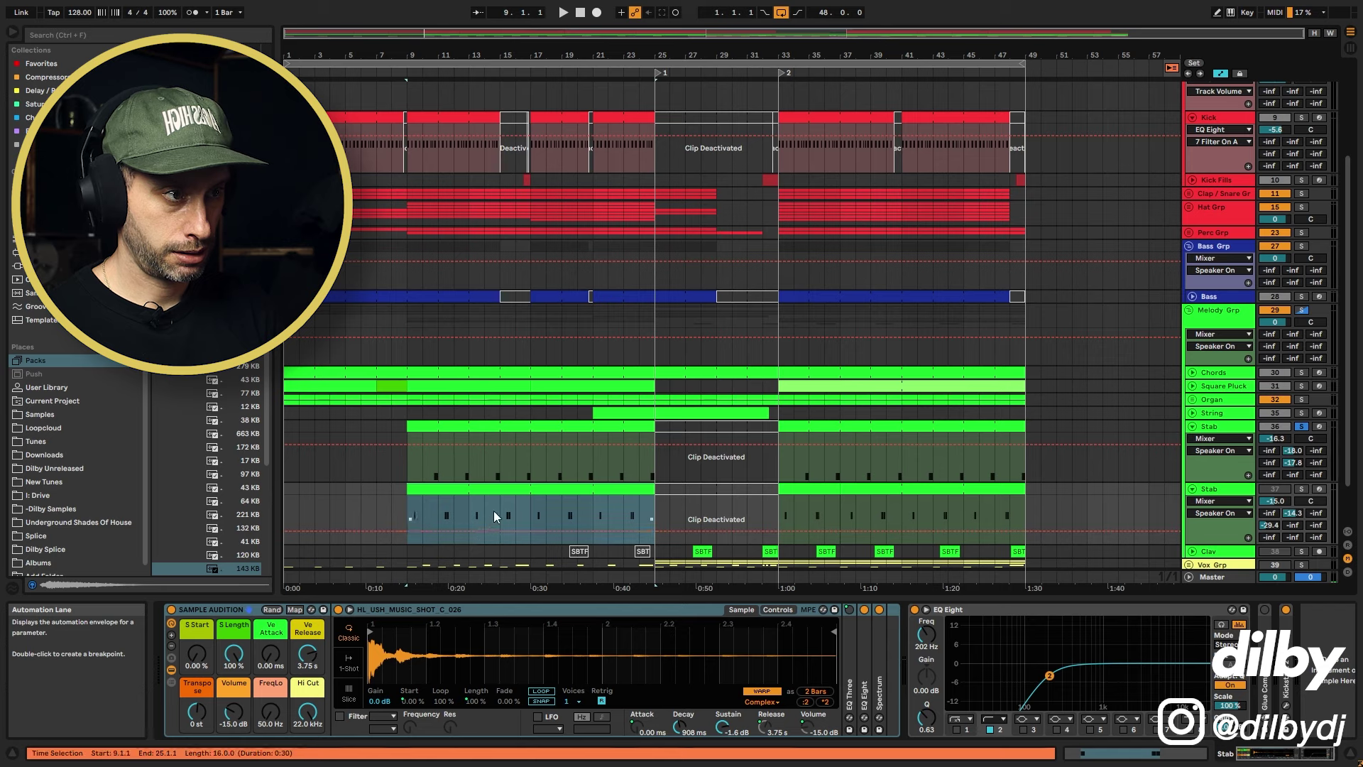
left_click(499, 508)
key("space")
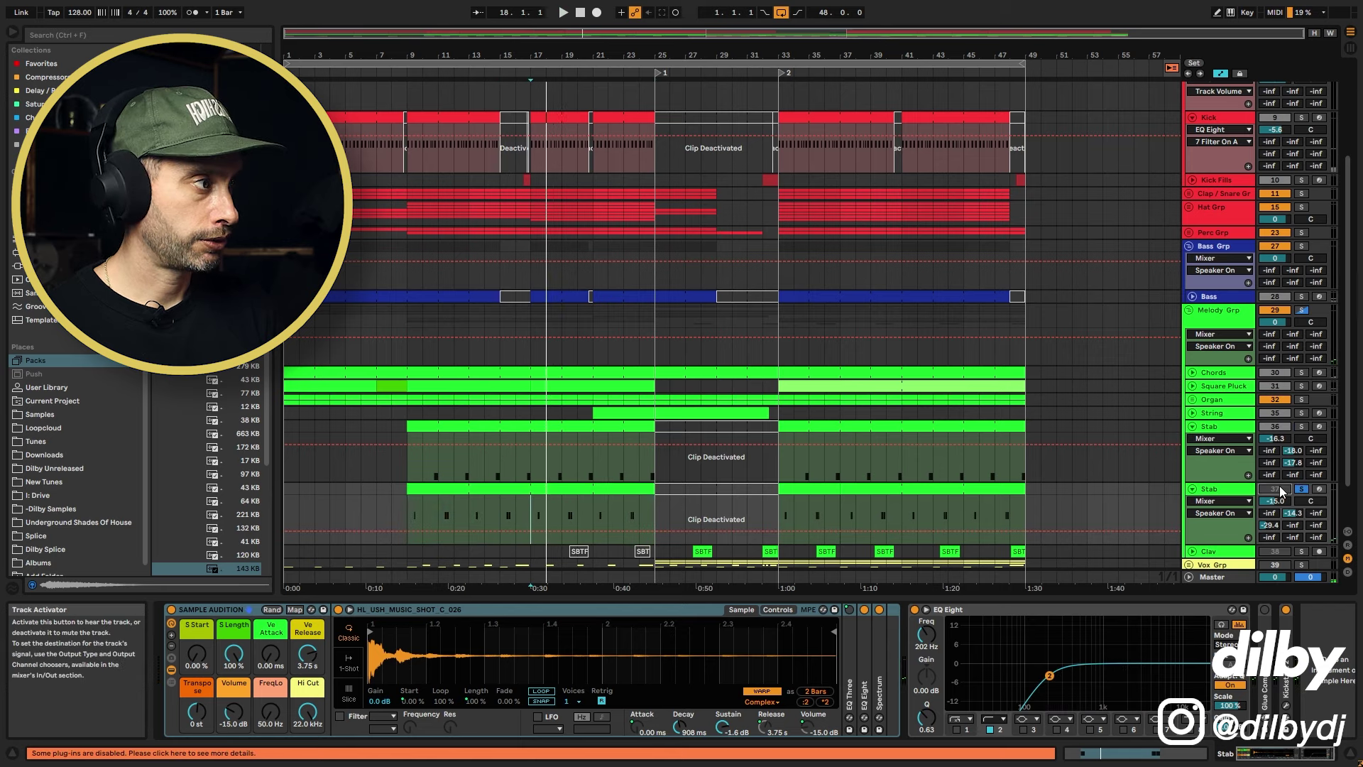
left_click(1301, 488)
Mute the Chords, Square Pluck, Organ and String tracks, and play both Stabs with the drums and bass from bar 9
left_click(1235, 412)
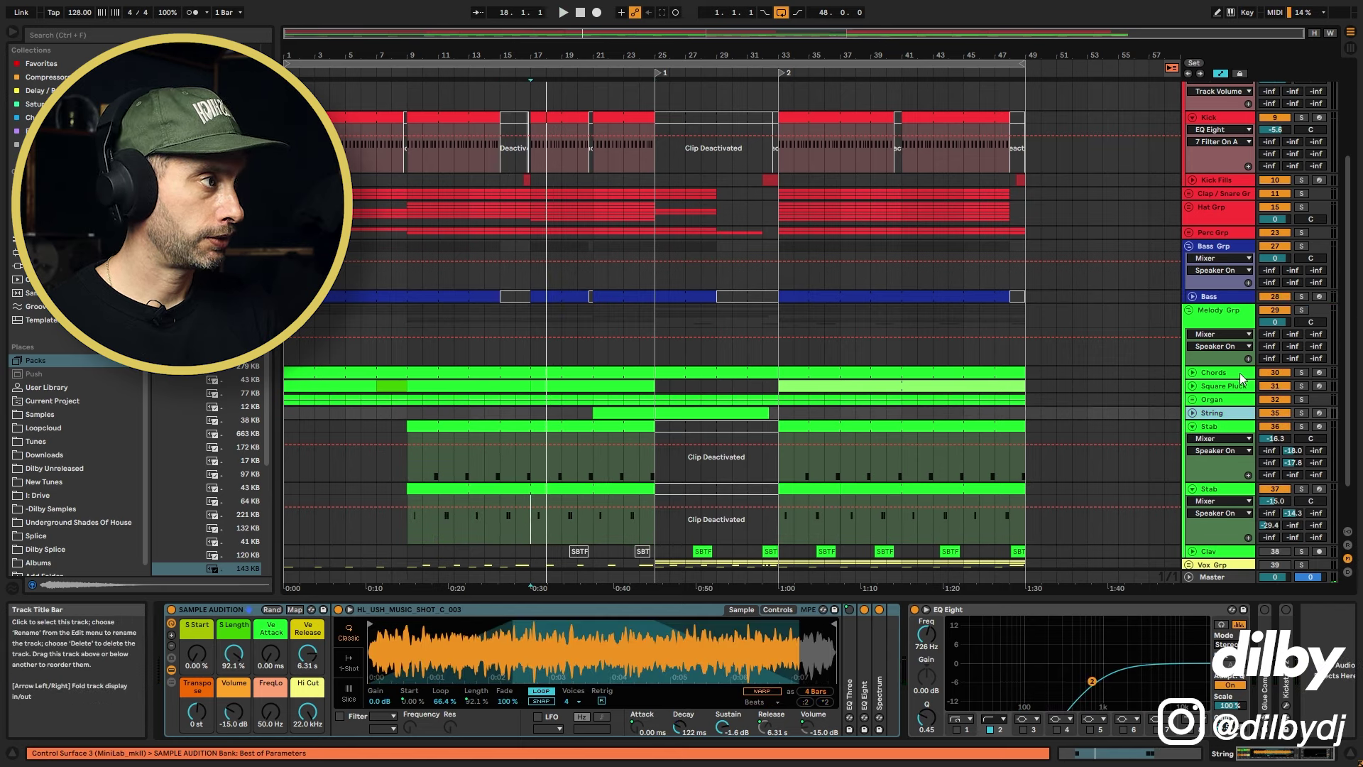
left_click(1239, 373, "shift")
left_click(1275, 373)
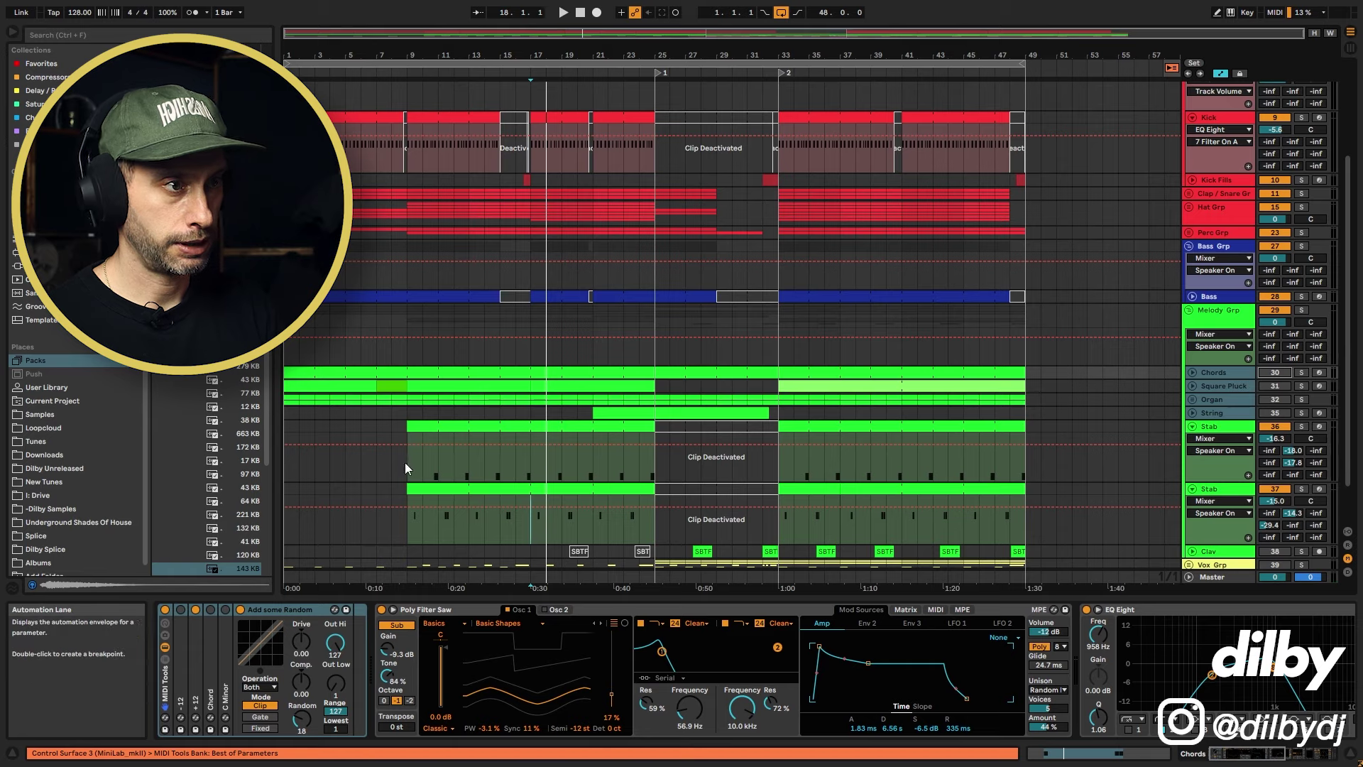
left_click(406, 462)
key("space")
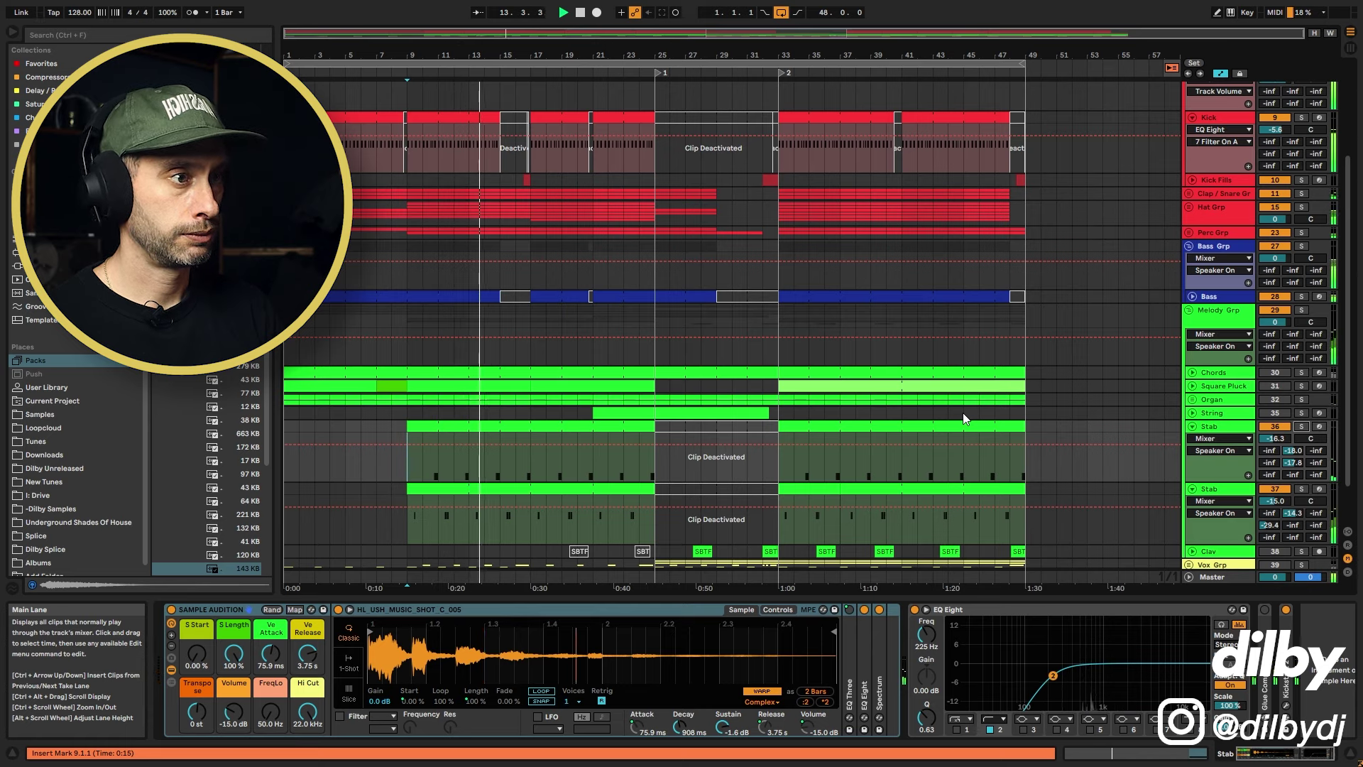
key("space")
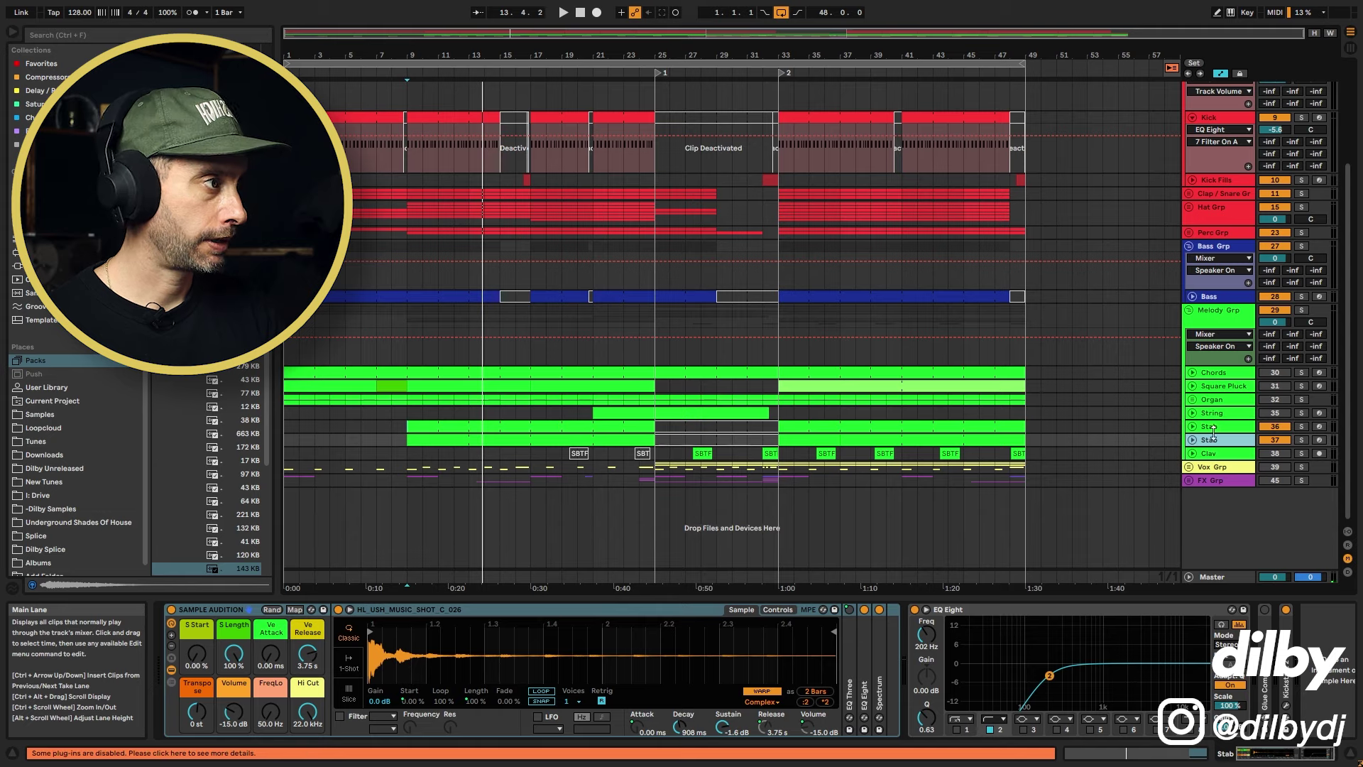
Reactivate the muted Chords, Square Pluck, Organ and String tracks
left_click(1232, 411)
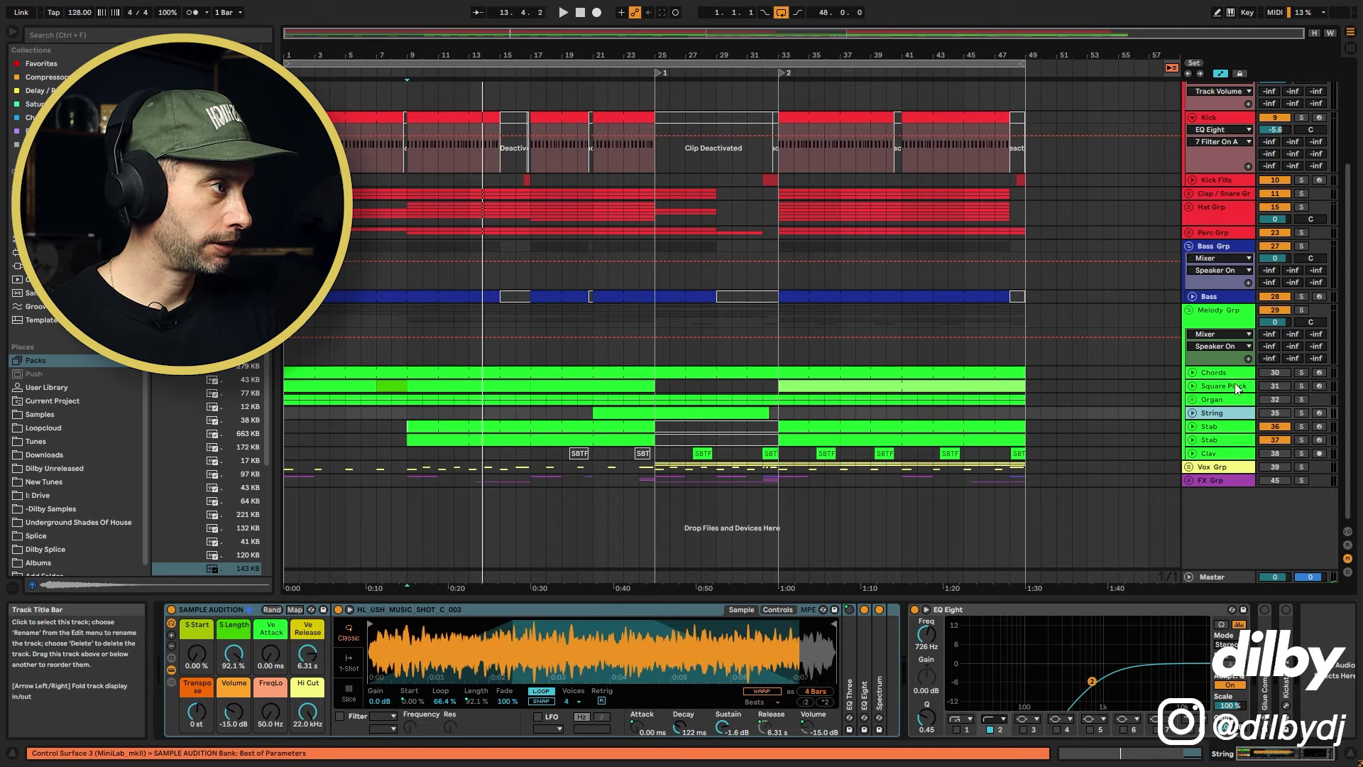
left_click(1210, 454)
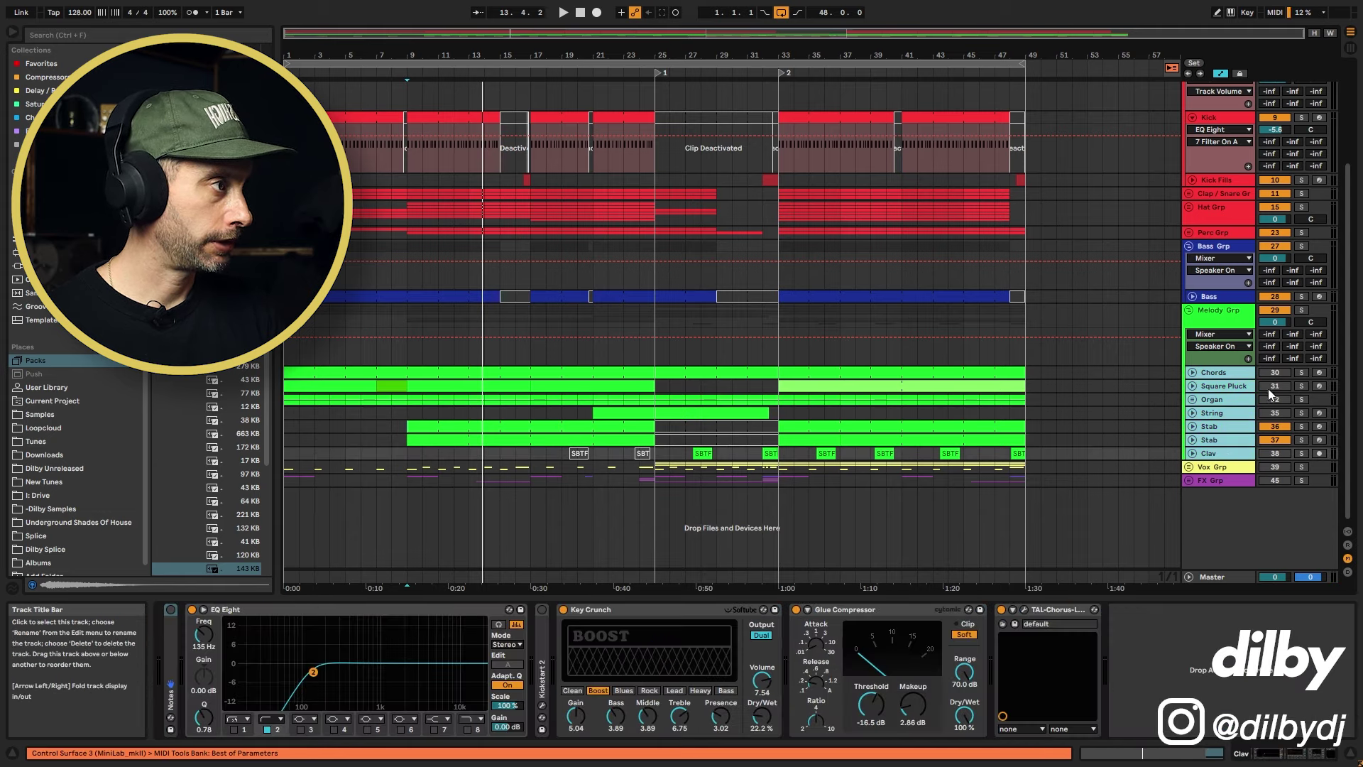
Unfold all the Melody group's tracks and select the Clav clip at position 27.3.1
left_click(1193, 453, "alt")
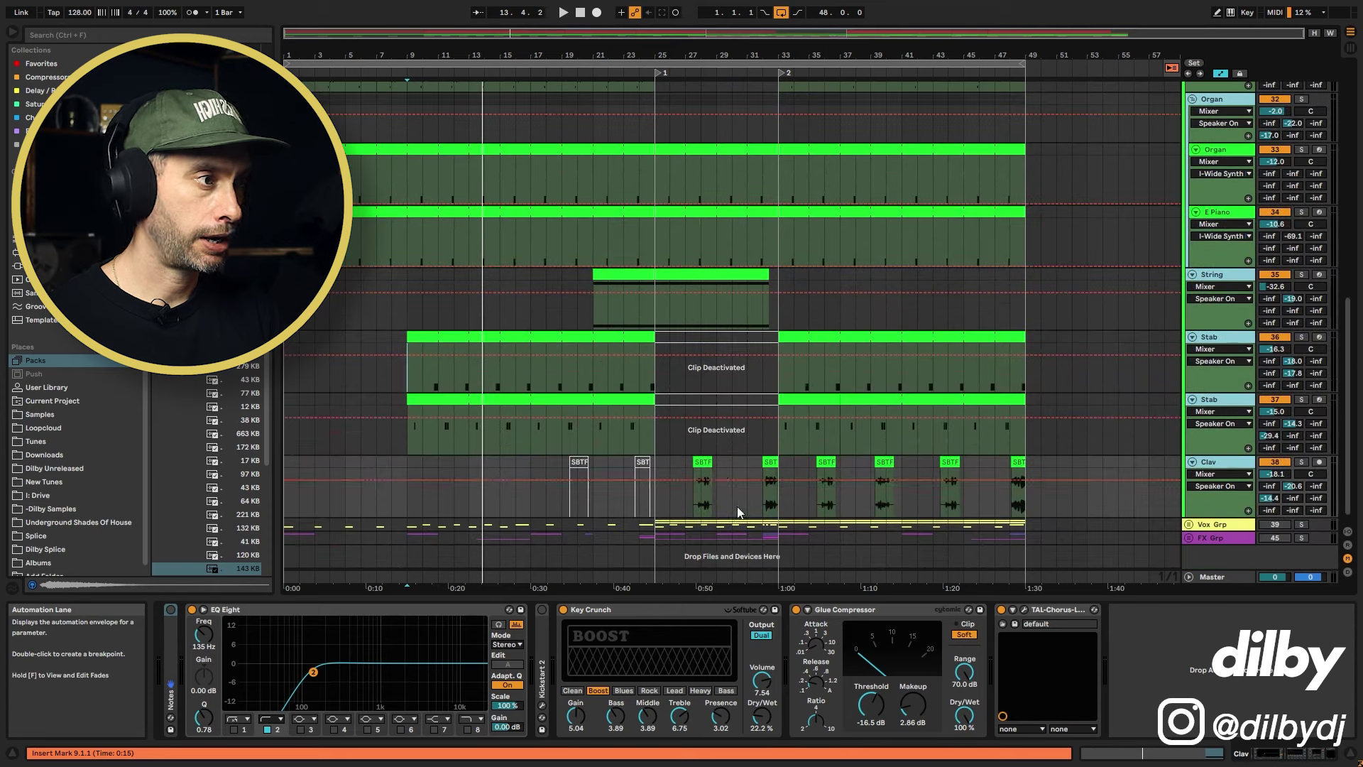
left_click(702, 494)
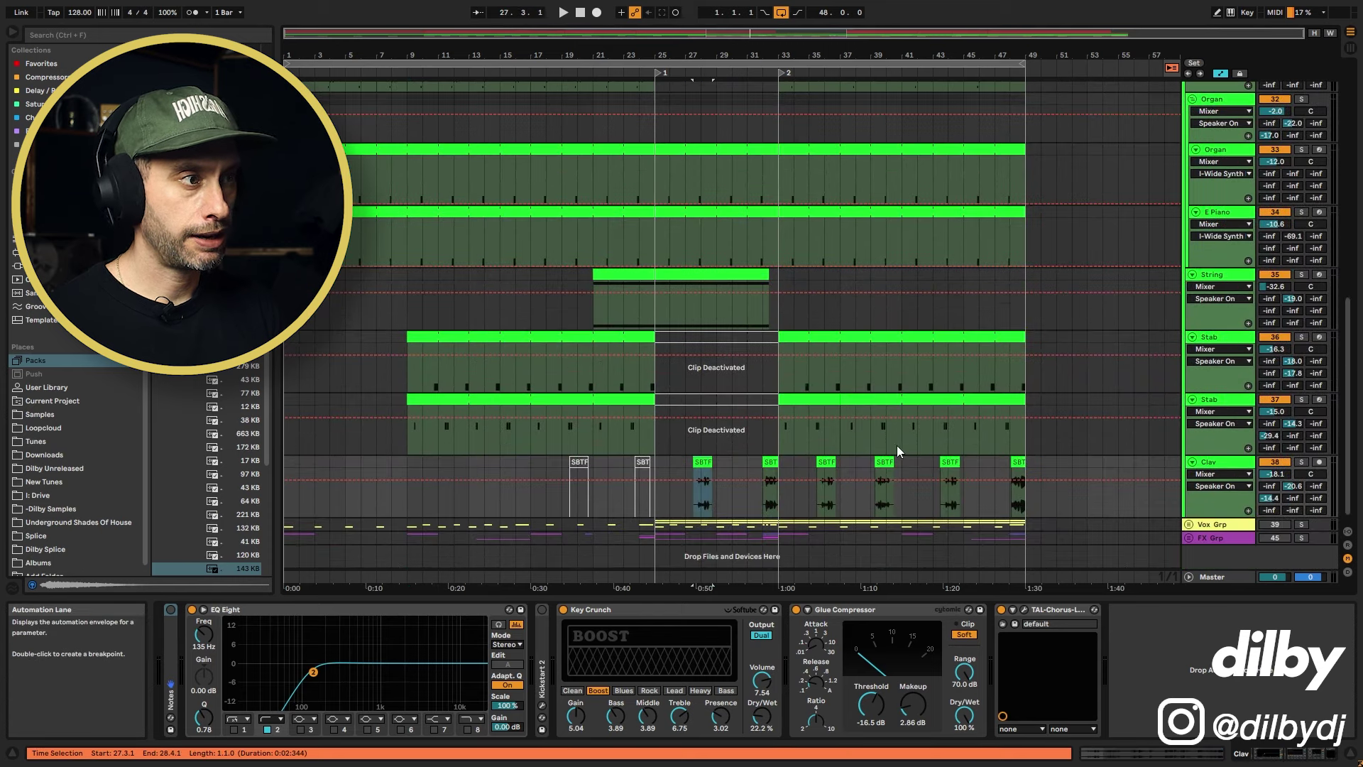
Solo the Clav track, play its clip at 27.3.1, reveal that clip's source sample in the browser, and set the insert mark at 27.1.1
left_click(1301, 461)
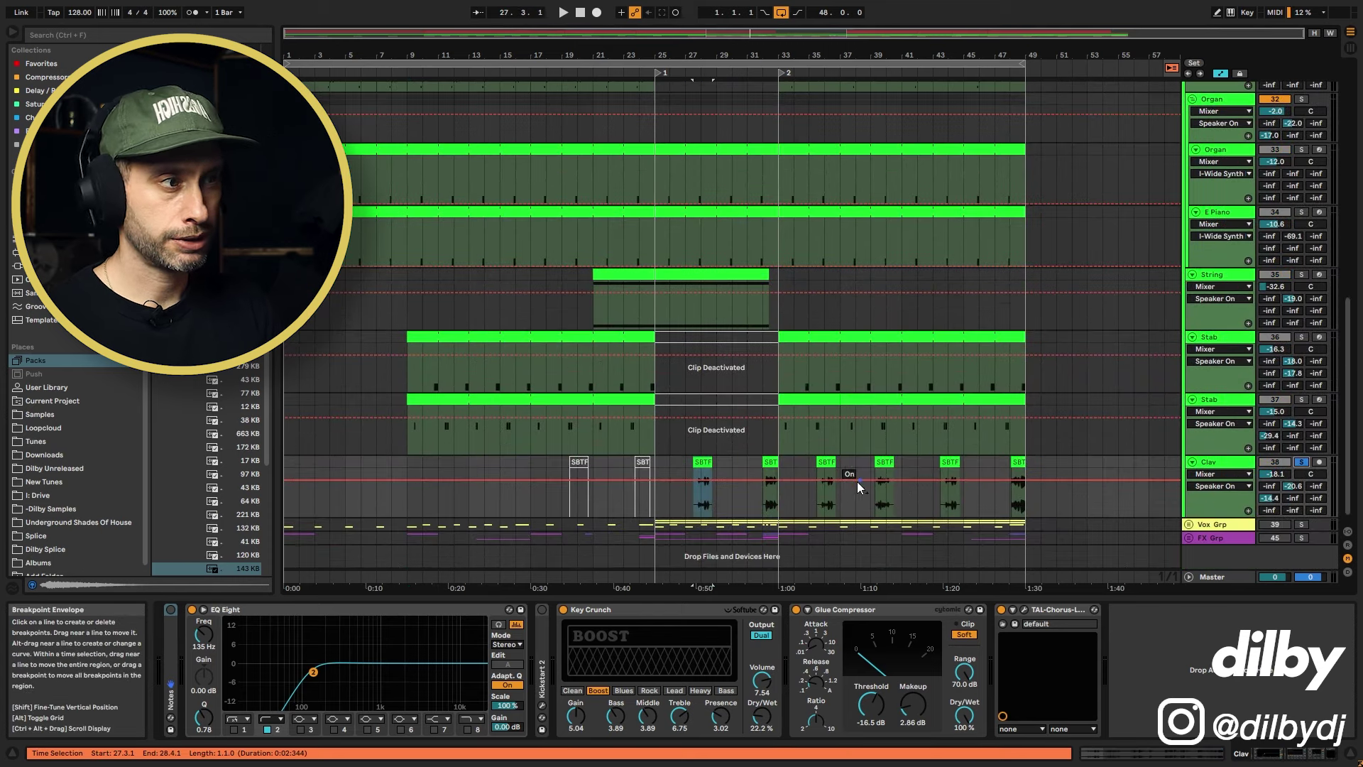
key("space")
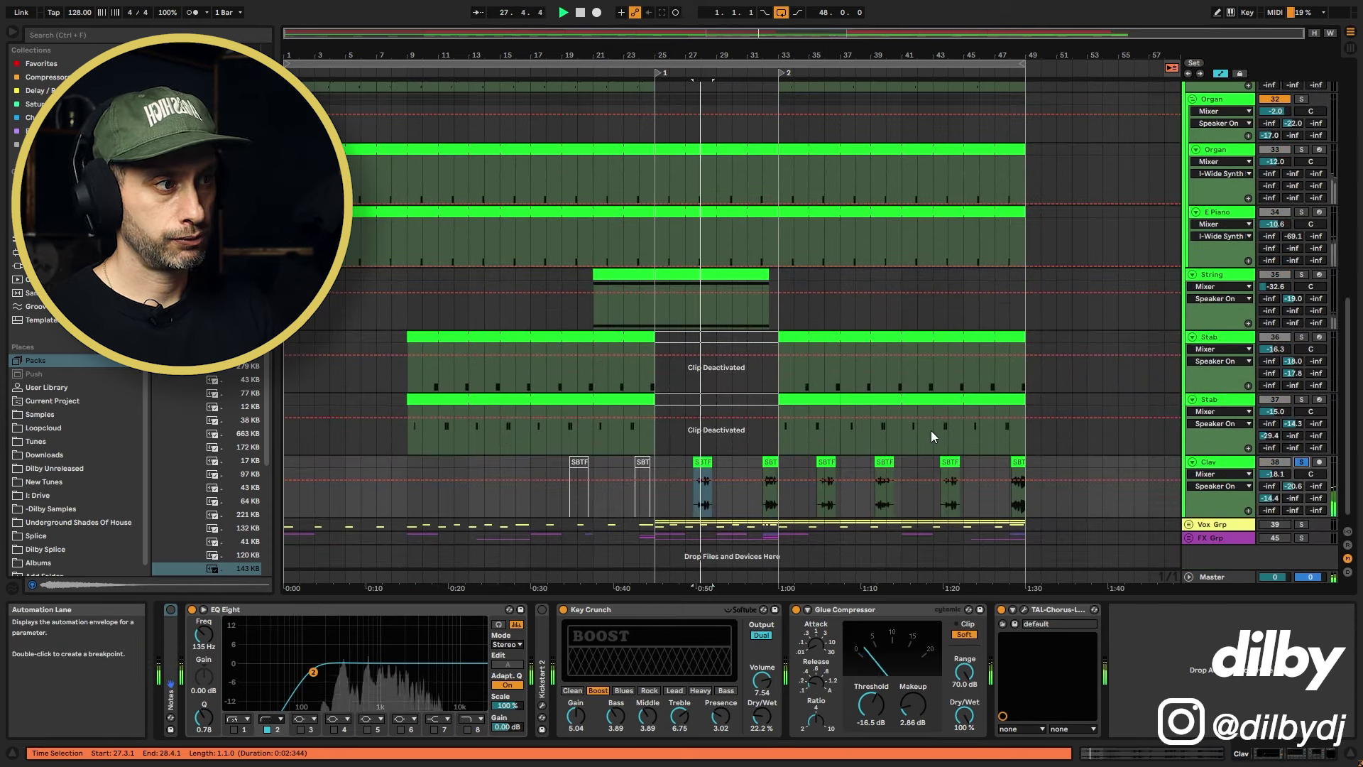
right_click(704, 468)
left_click(742, 244)
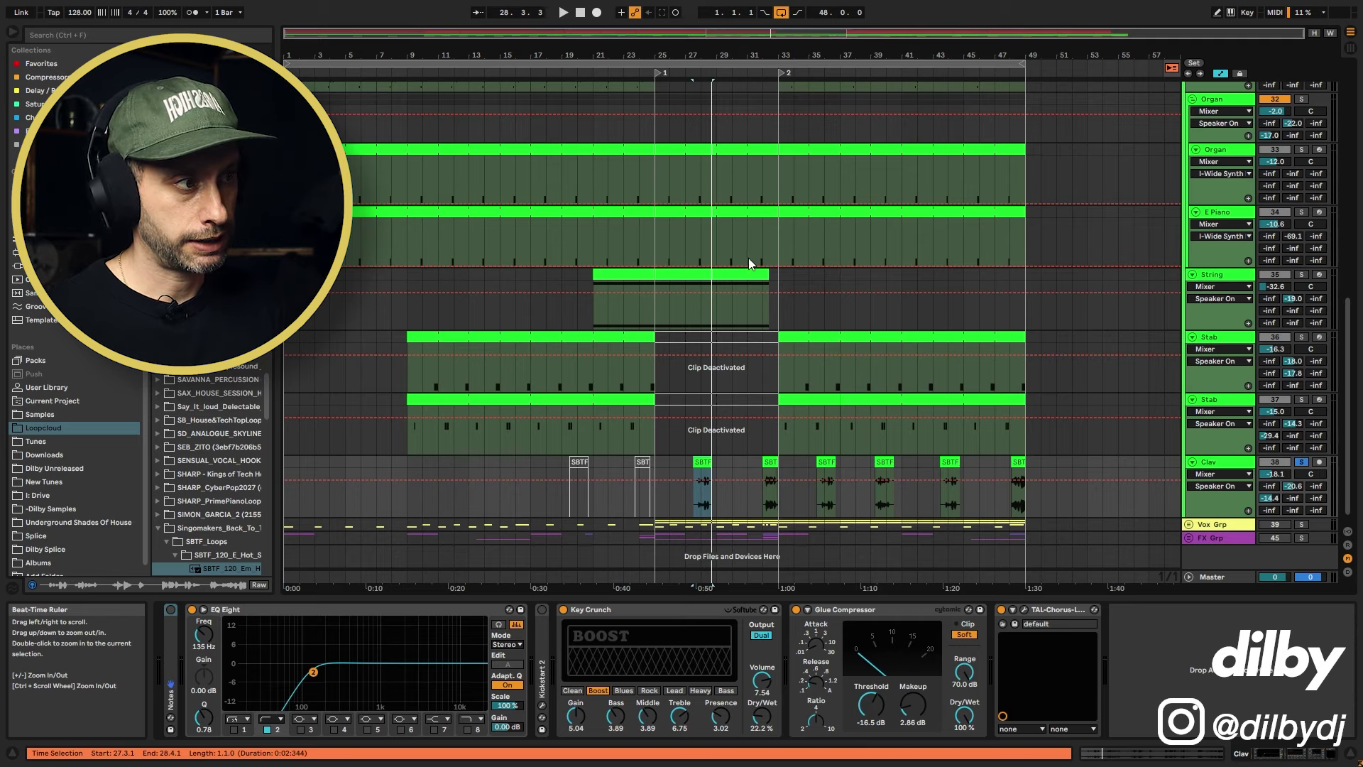
left_click(688, 463)
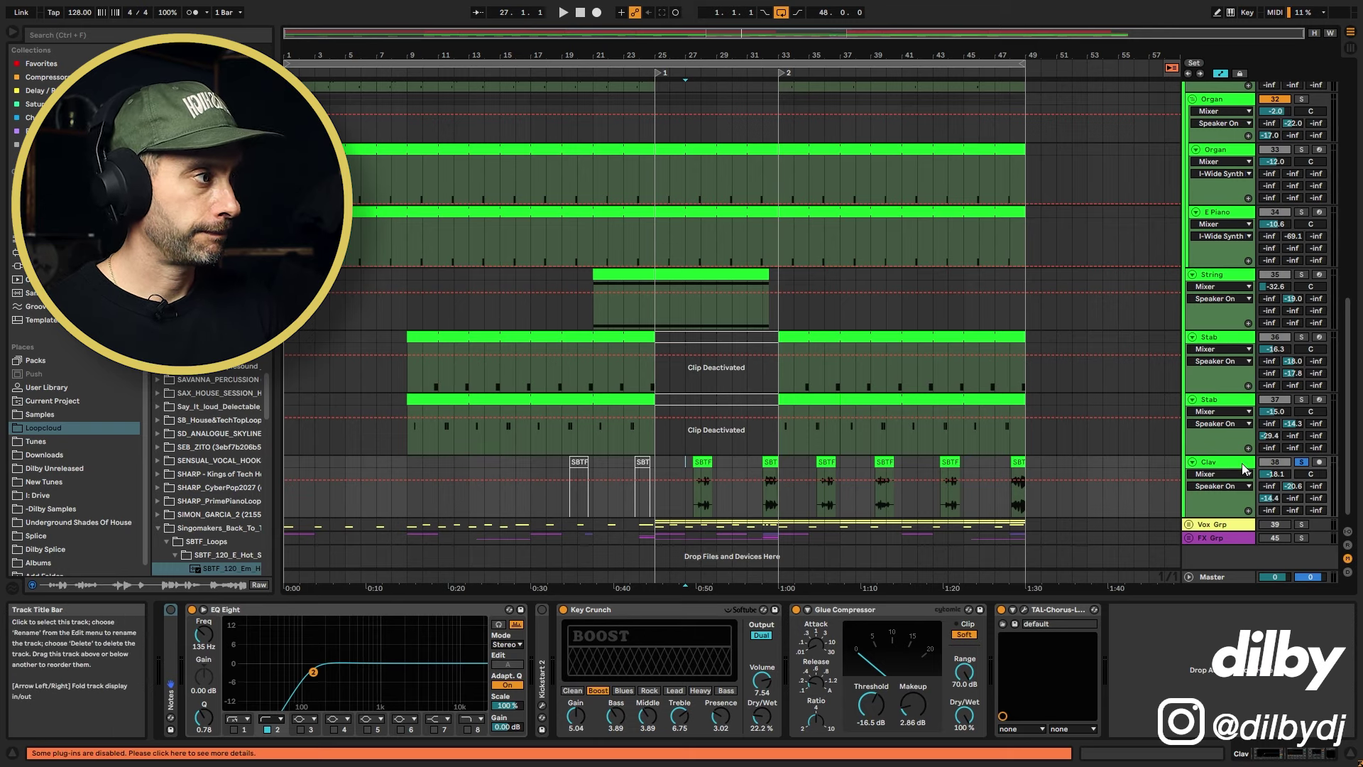
Play the bar 32 Clav clip soloed with Key Crunch off, and select 5.3.3 to 6.2.4 in its sample
left_click(599, 612)
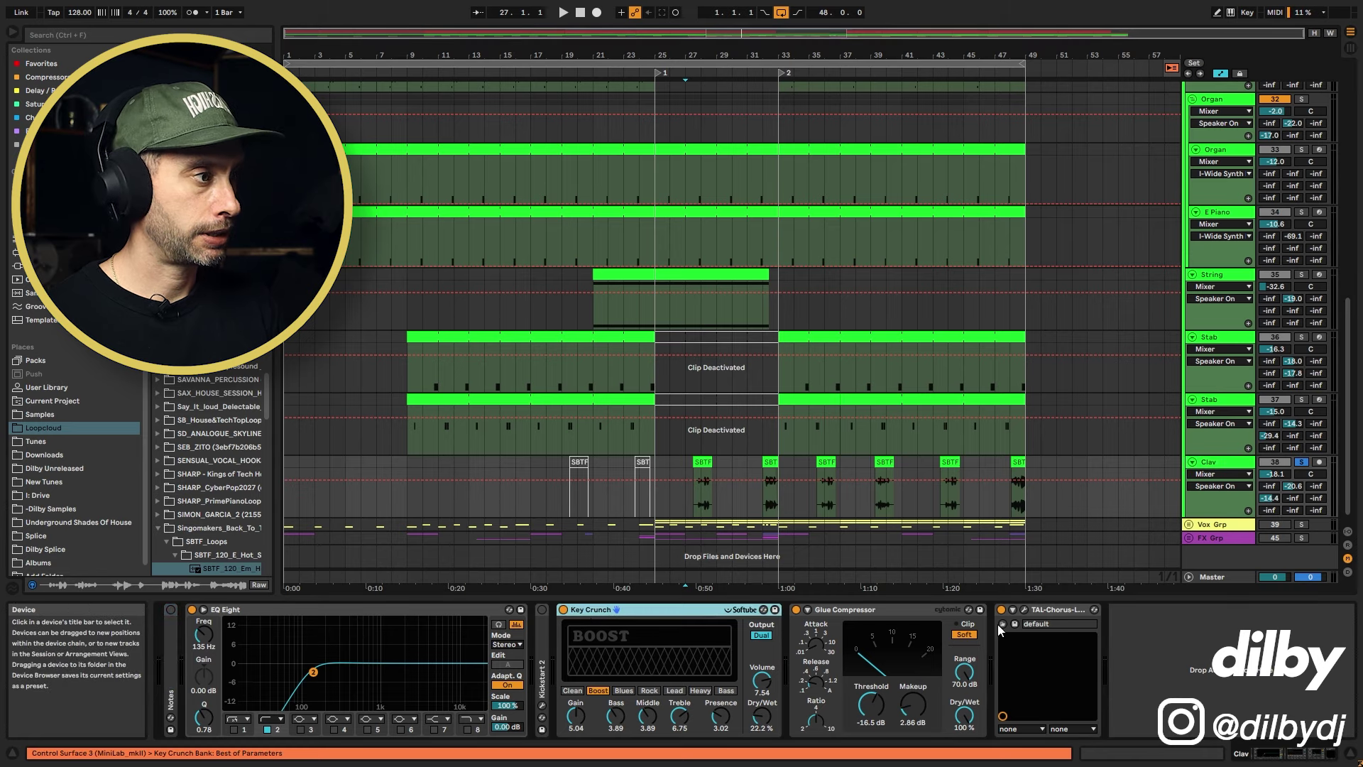
left_click(1052, 612)
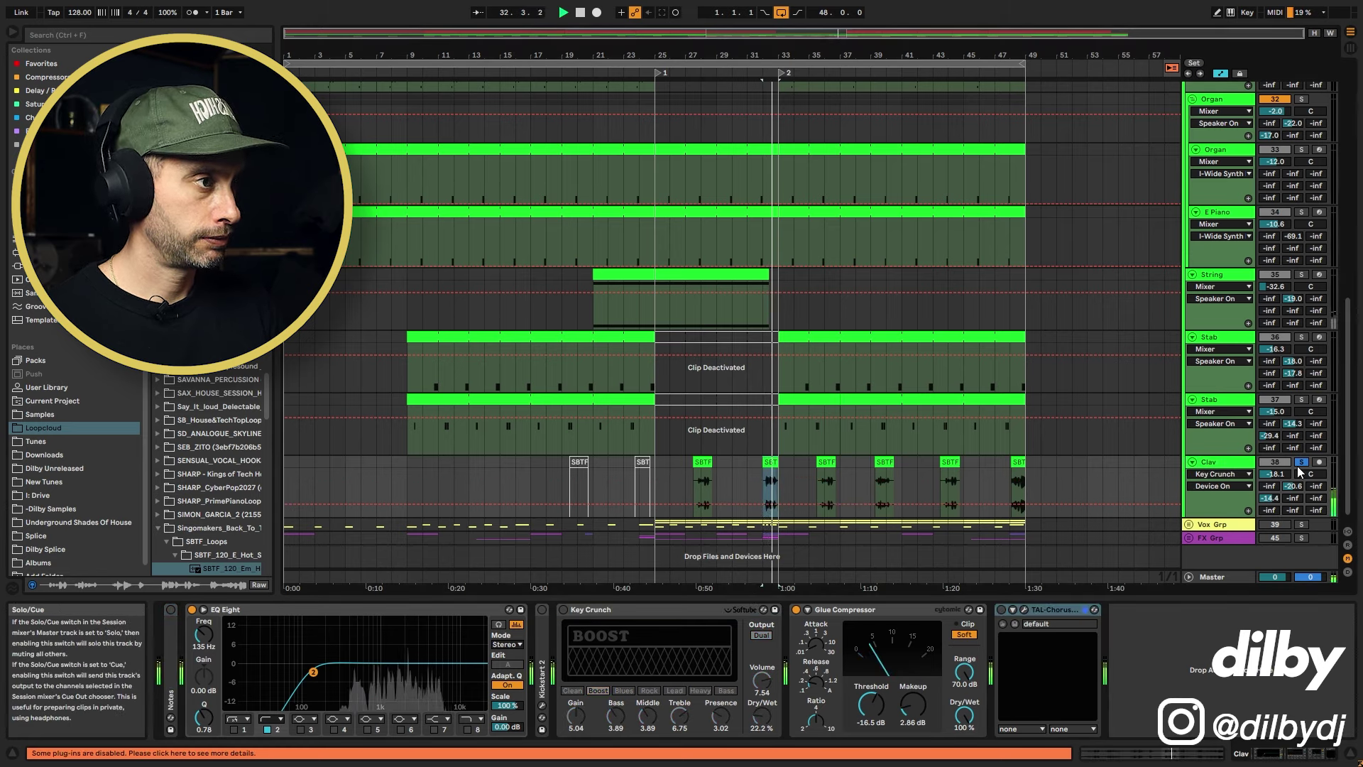
key("space")
double_click(771, 462)
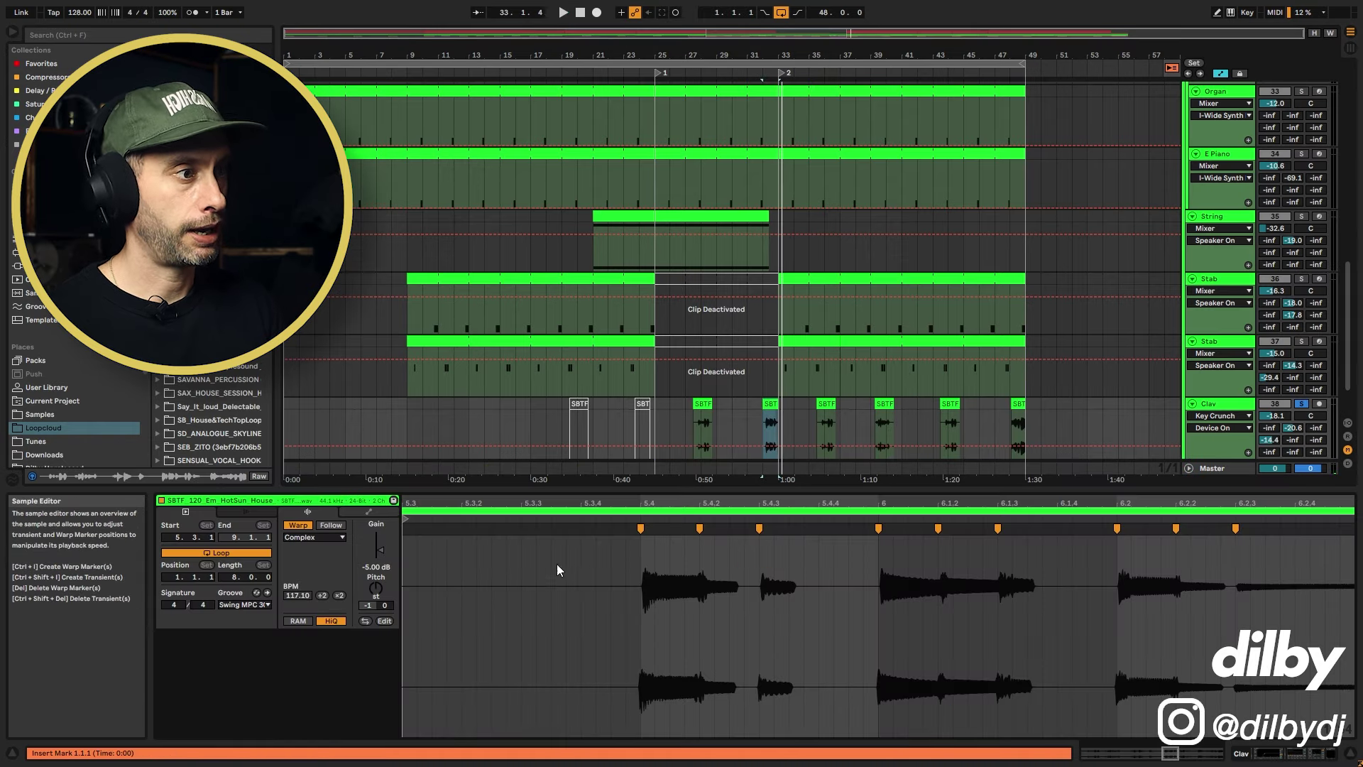
left_click_drag(552, 568, 1255, 538)
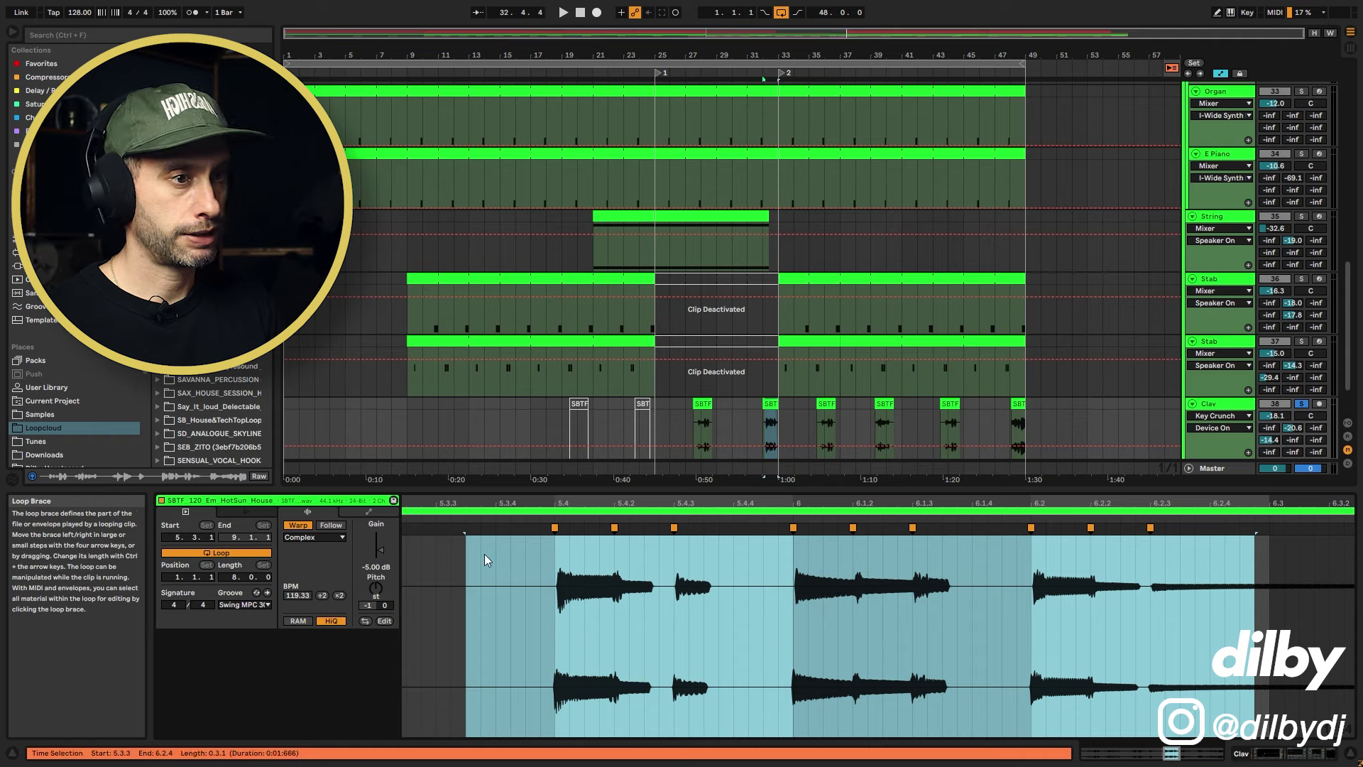
Compare the soloed Clav clip at 35.3.1 with Key Crunch bypassed and with it active
left_click(825, 404)
double_click(1193, 404)
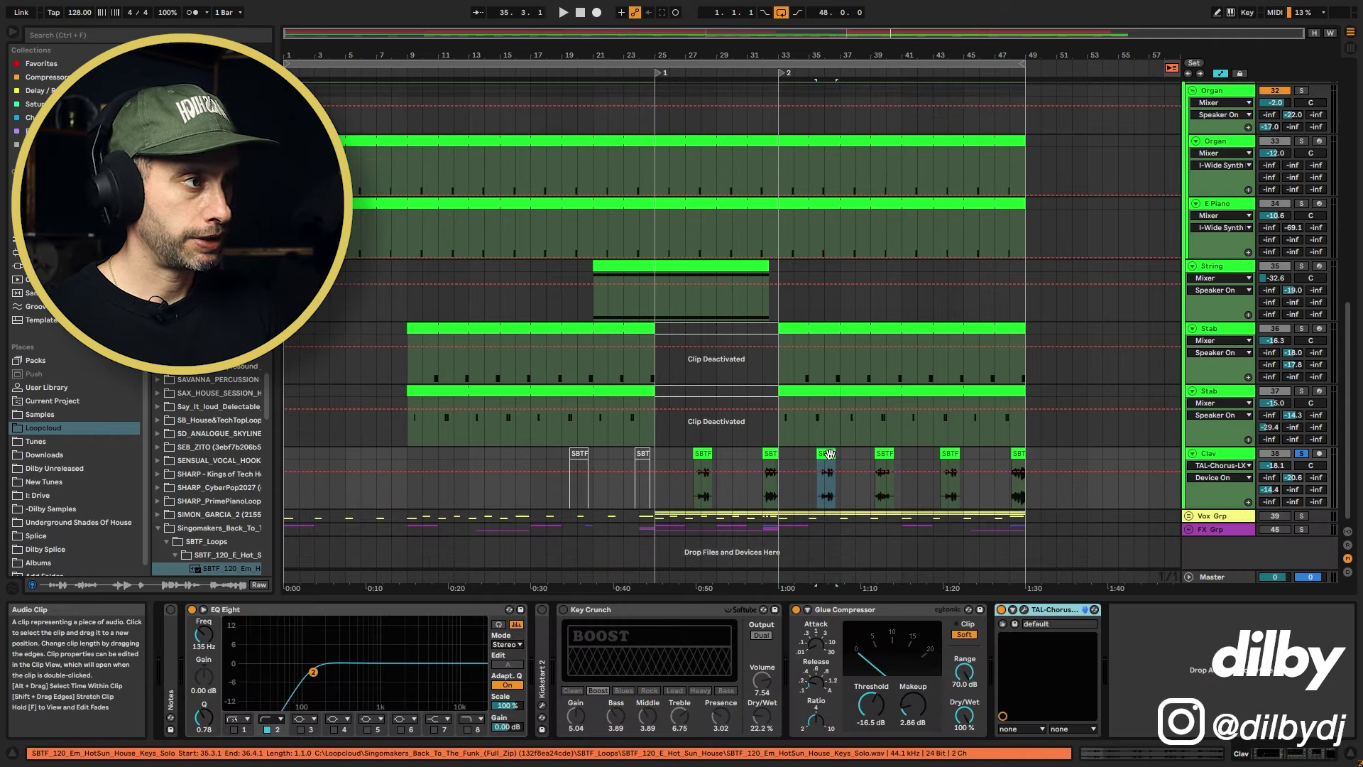
key("space")
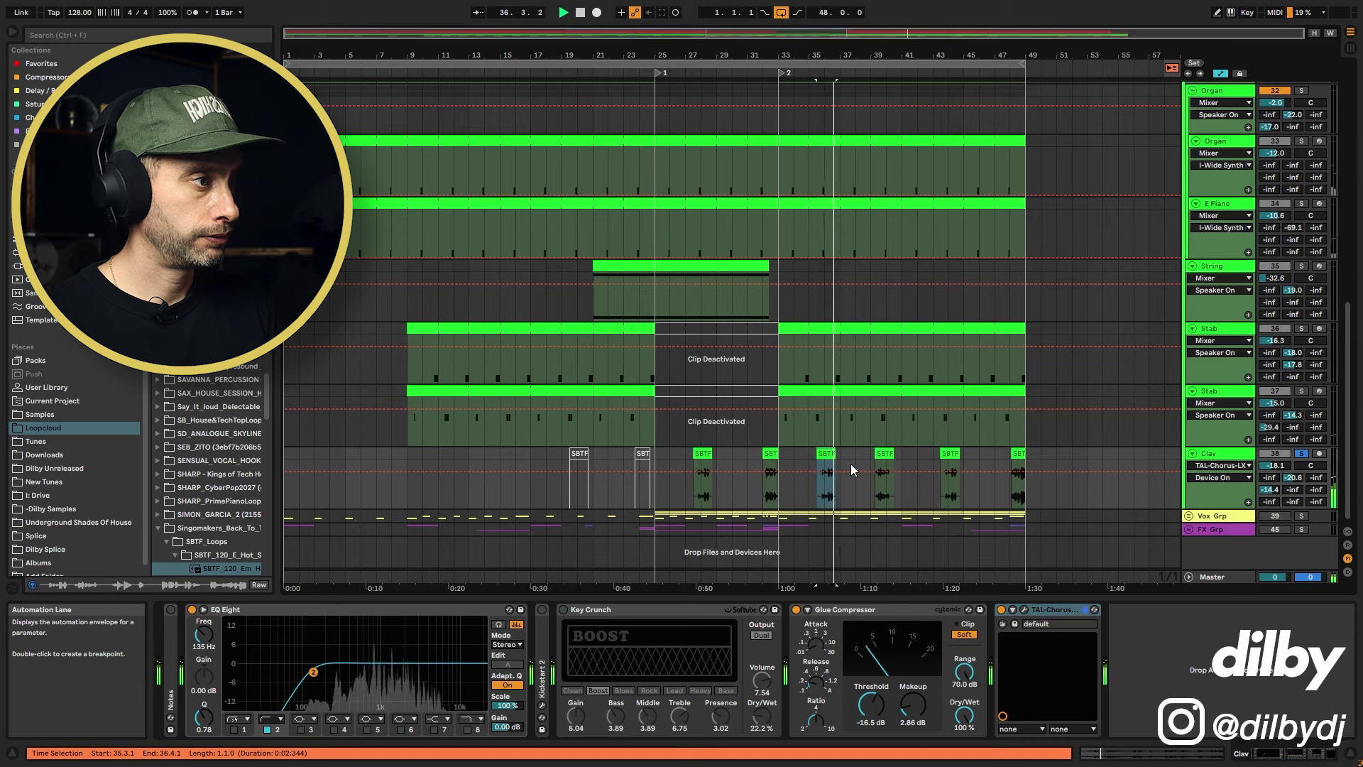
key("space")
left_click(643, 613)
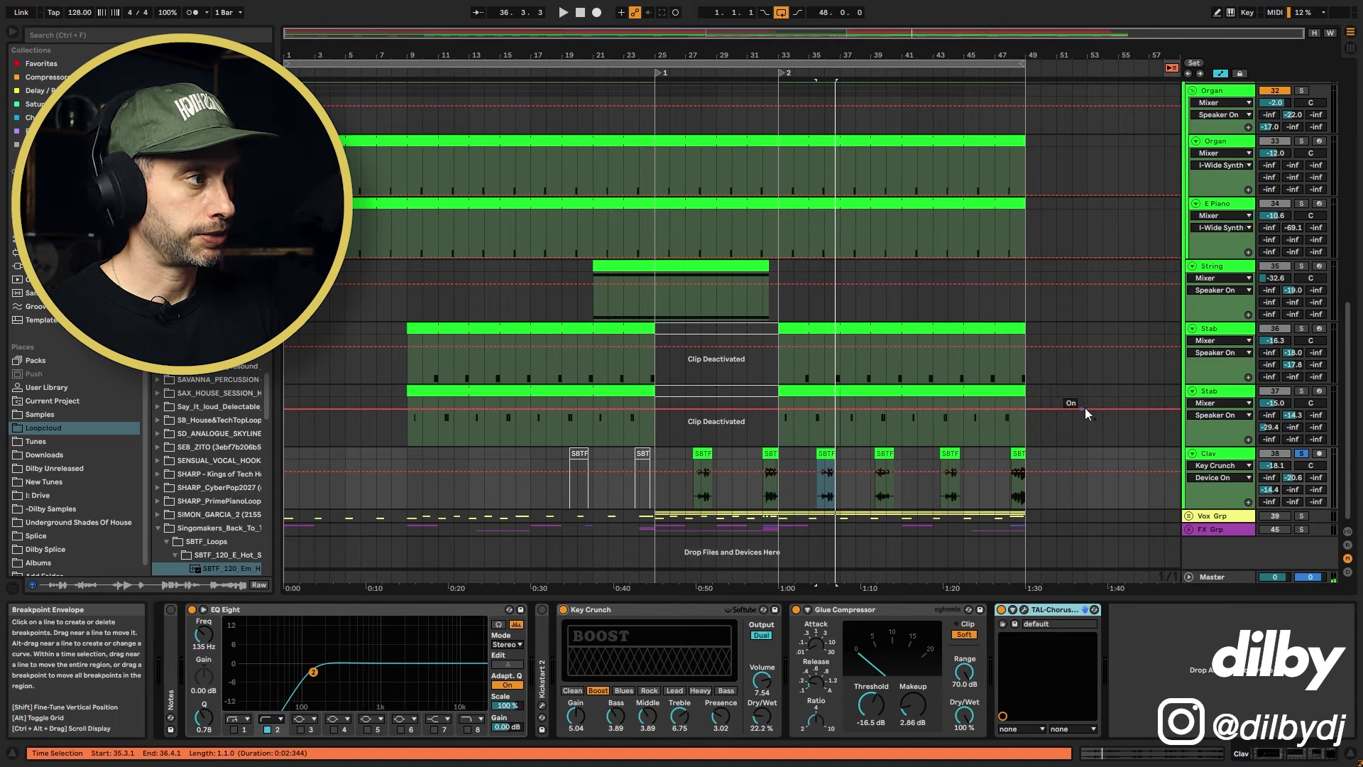
key("space")
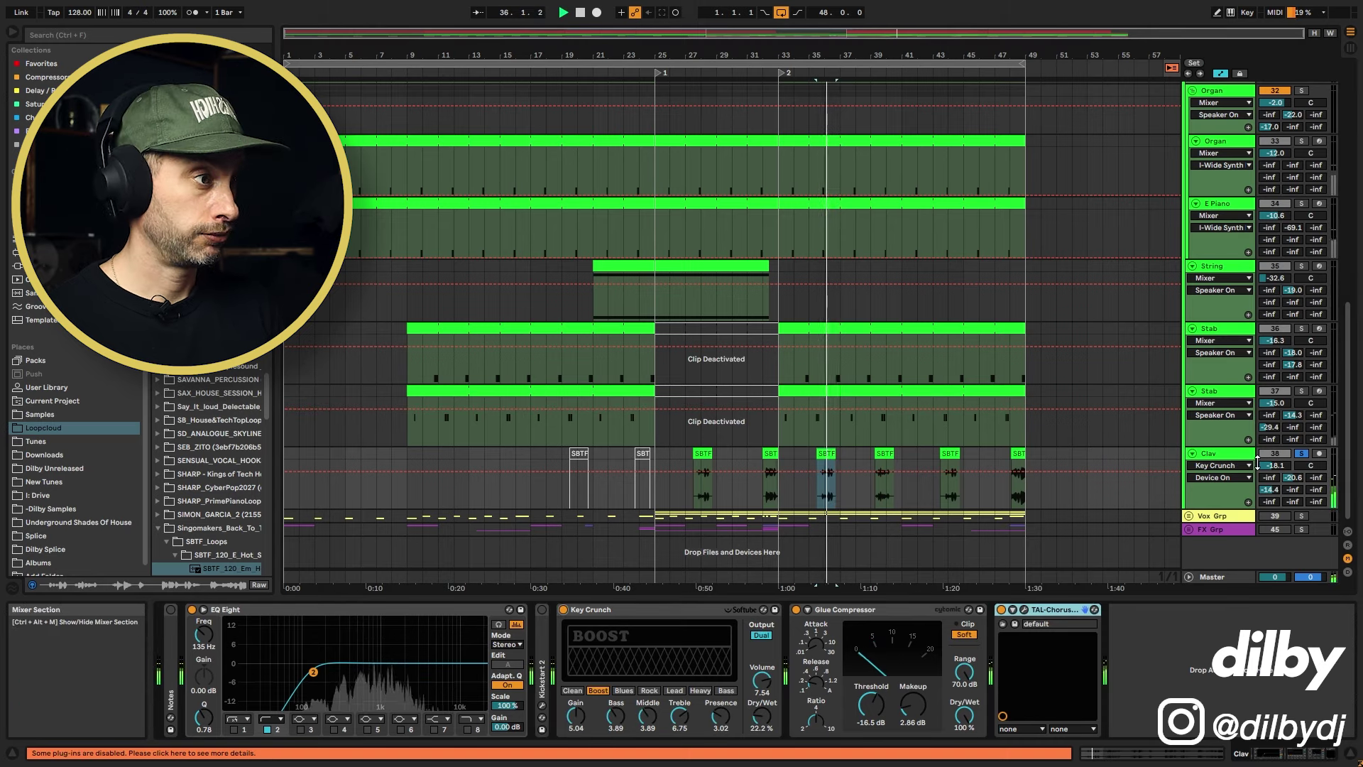
key("space")
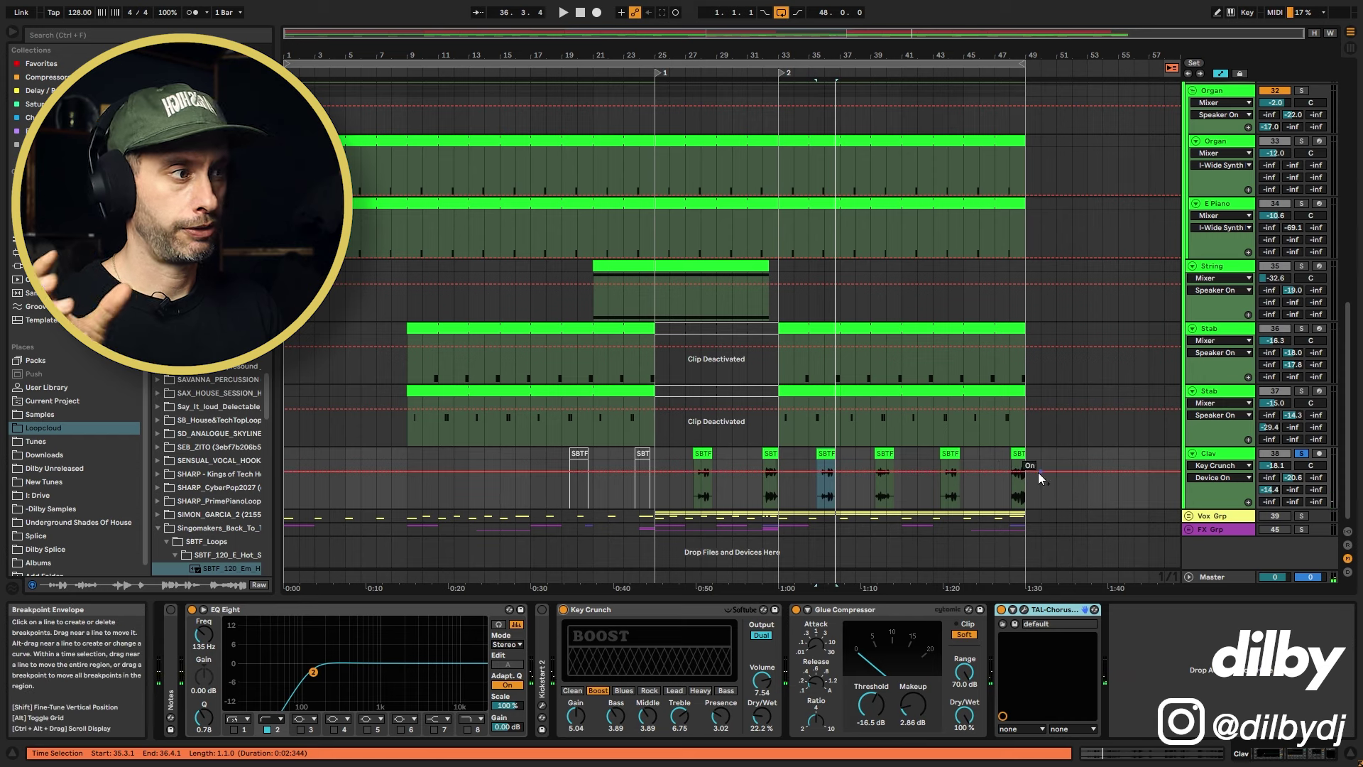
Unsolo the Clav and play it within the full arrangement from bar 34
left_click(808, 457)
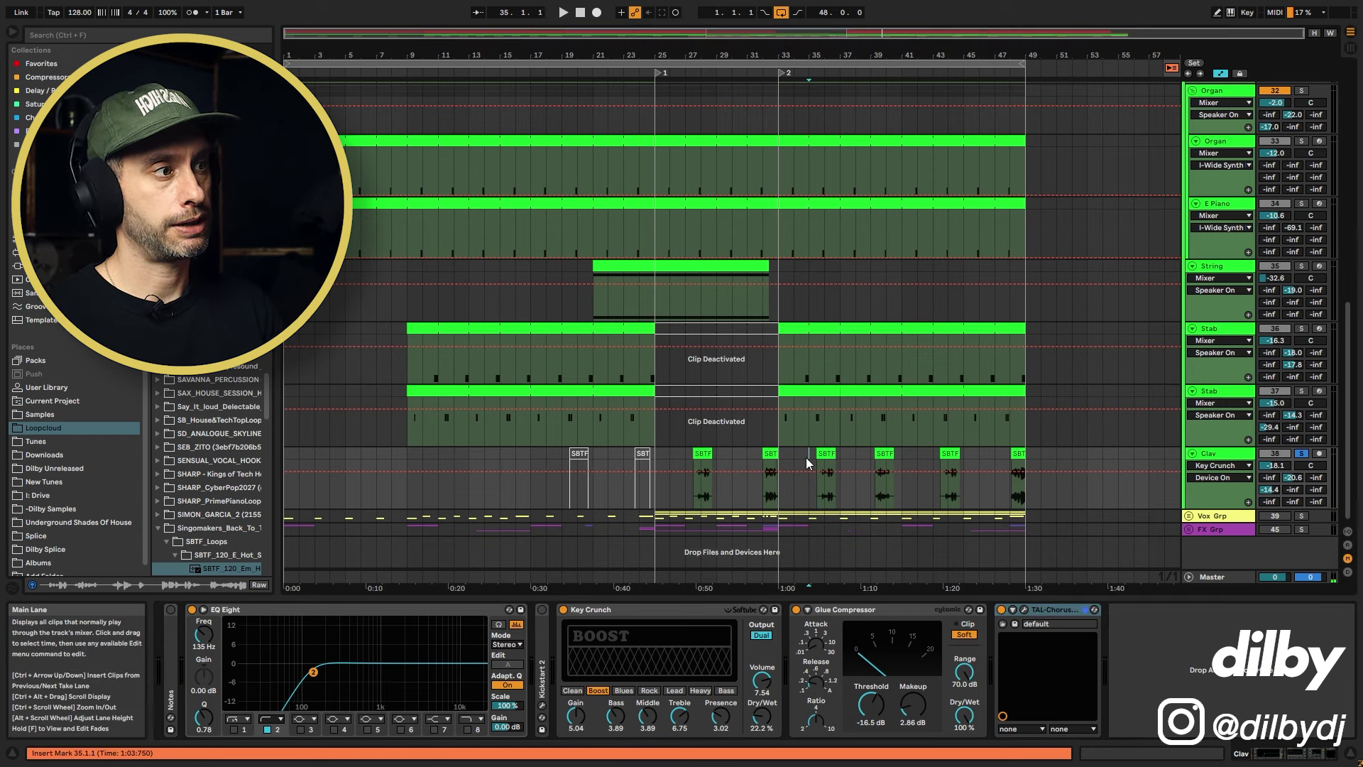
key("space")
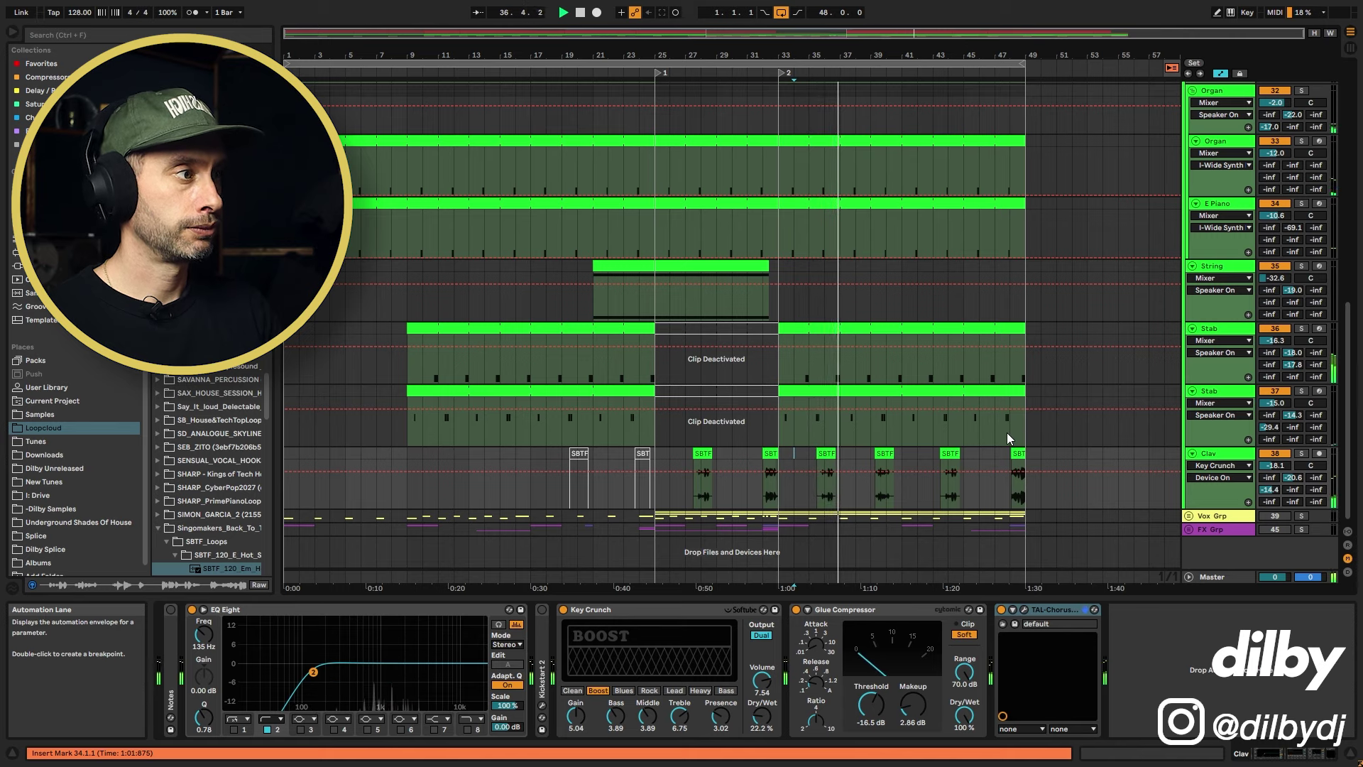
left_click(884, 454)
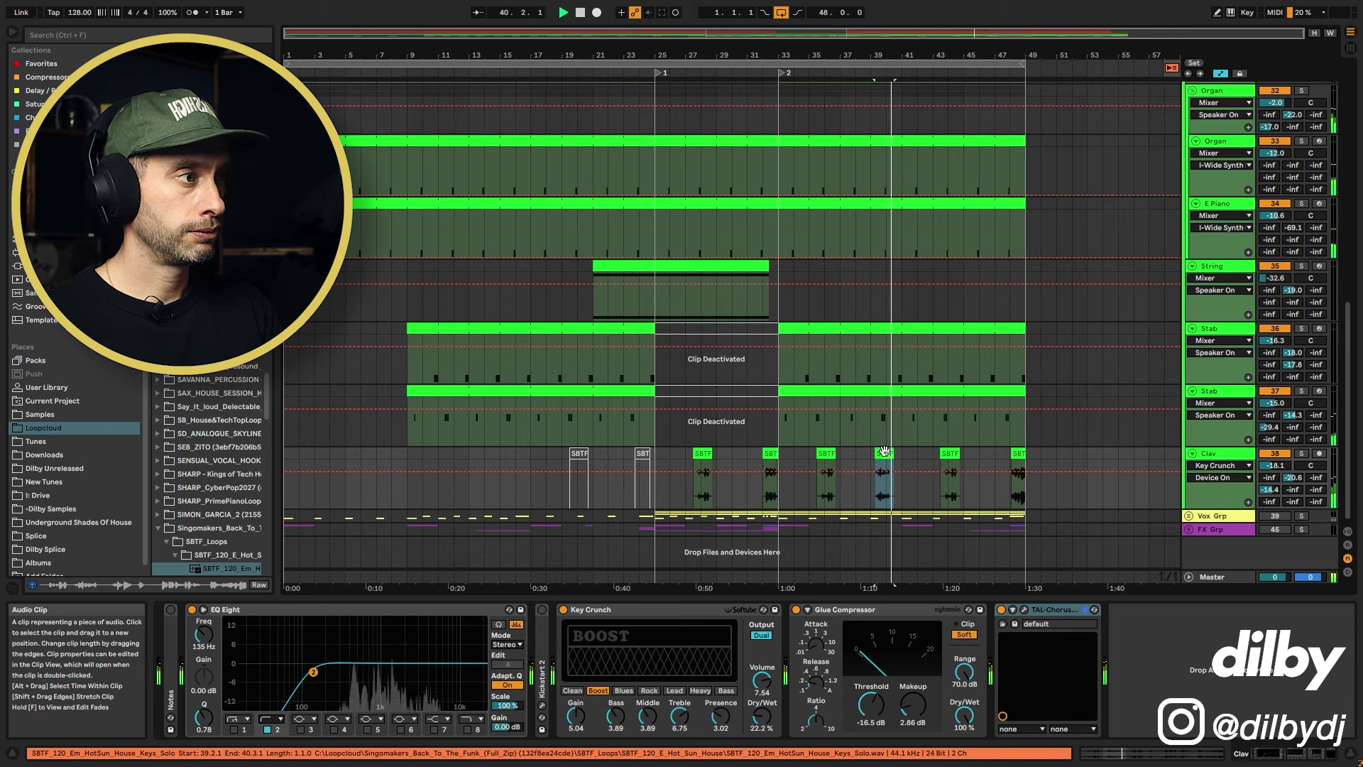
key("space")
Review the Clav clips between bars 32 and 48, and play the arrangement from 31.1.1
left_click(756, 454)
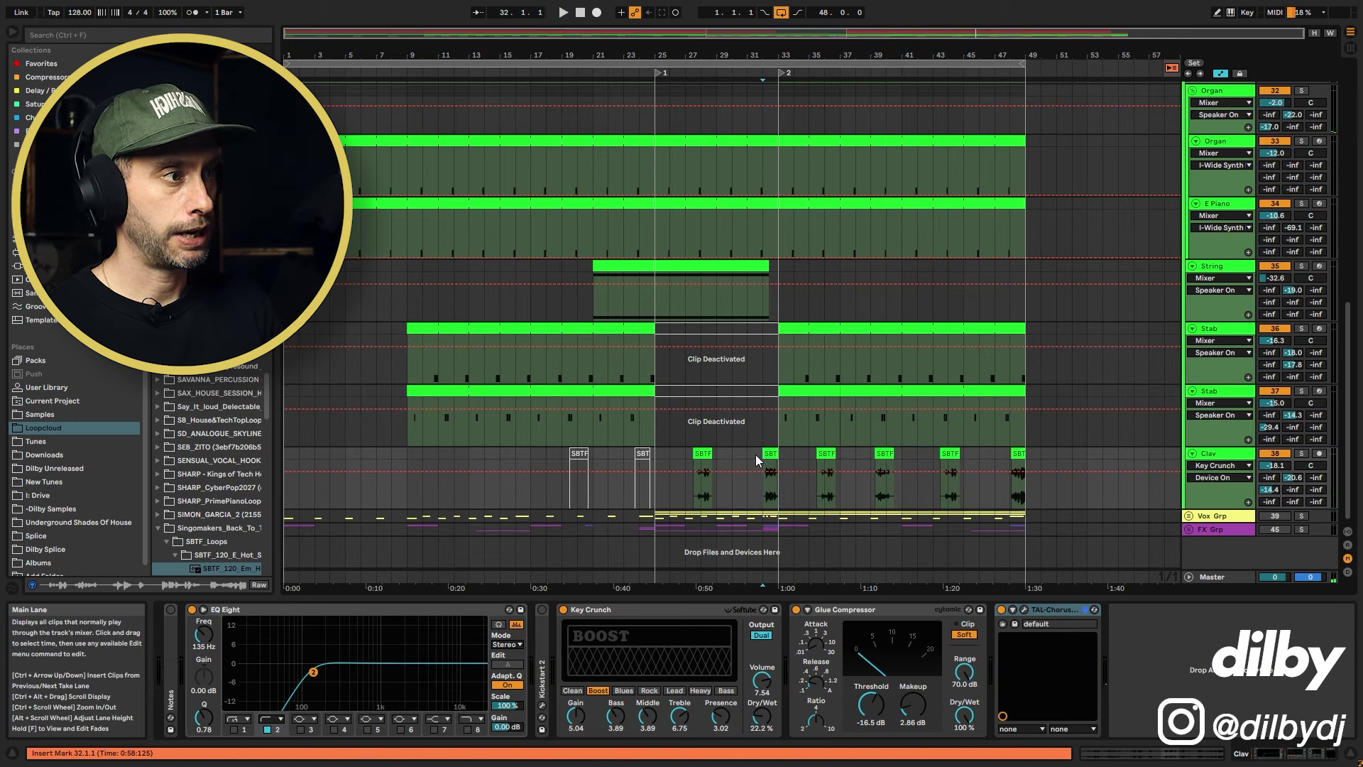
left_click(1019, 453)
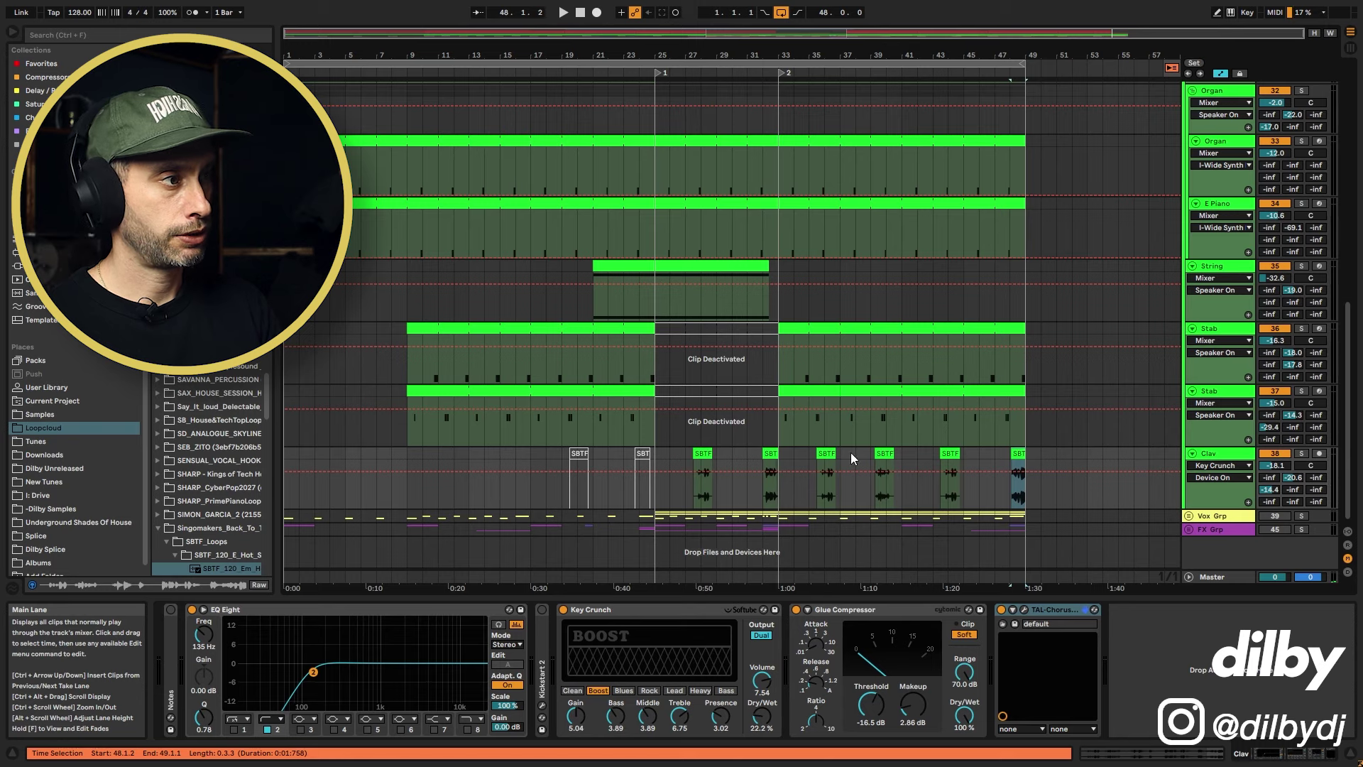
left_click_drag(978, 454, 901, 453)
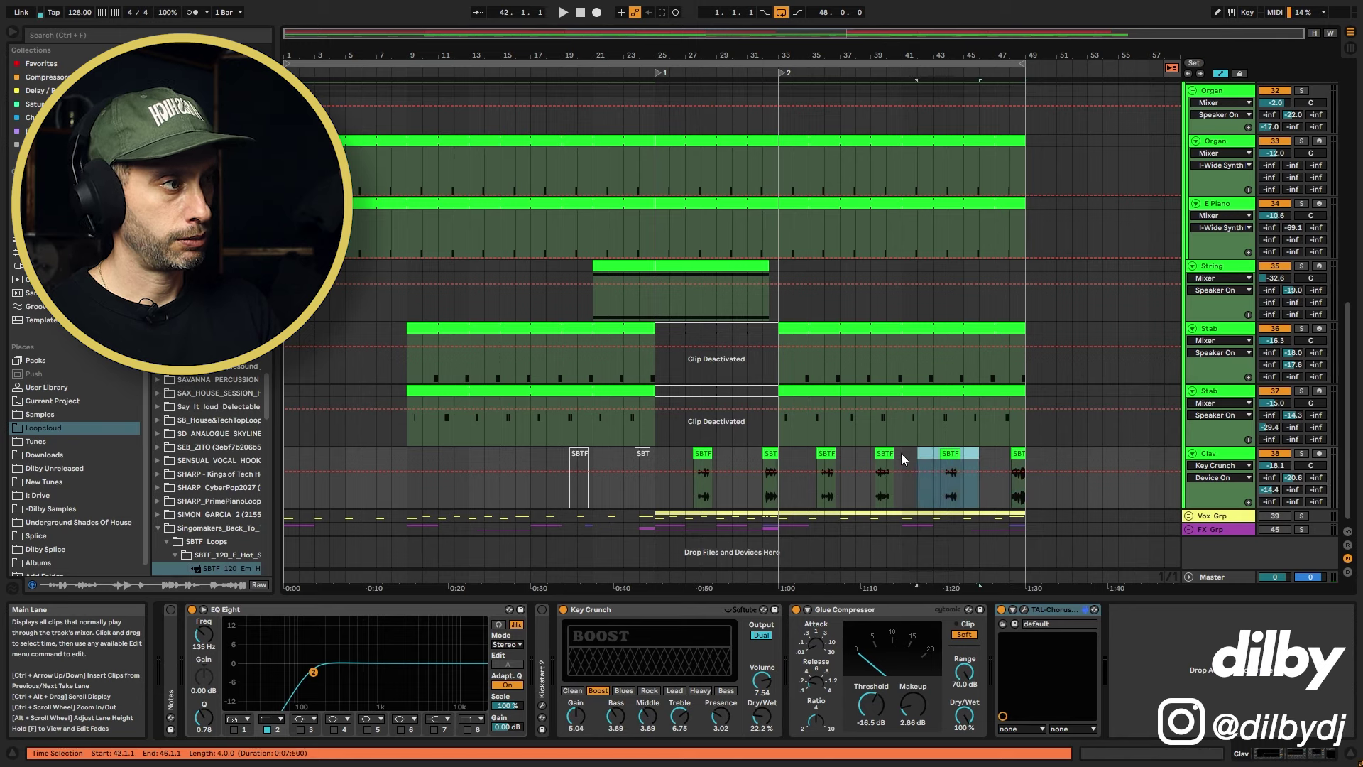
left_click(749, 458)
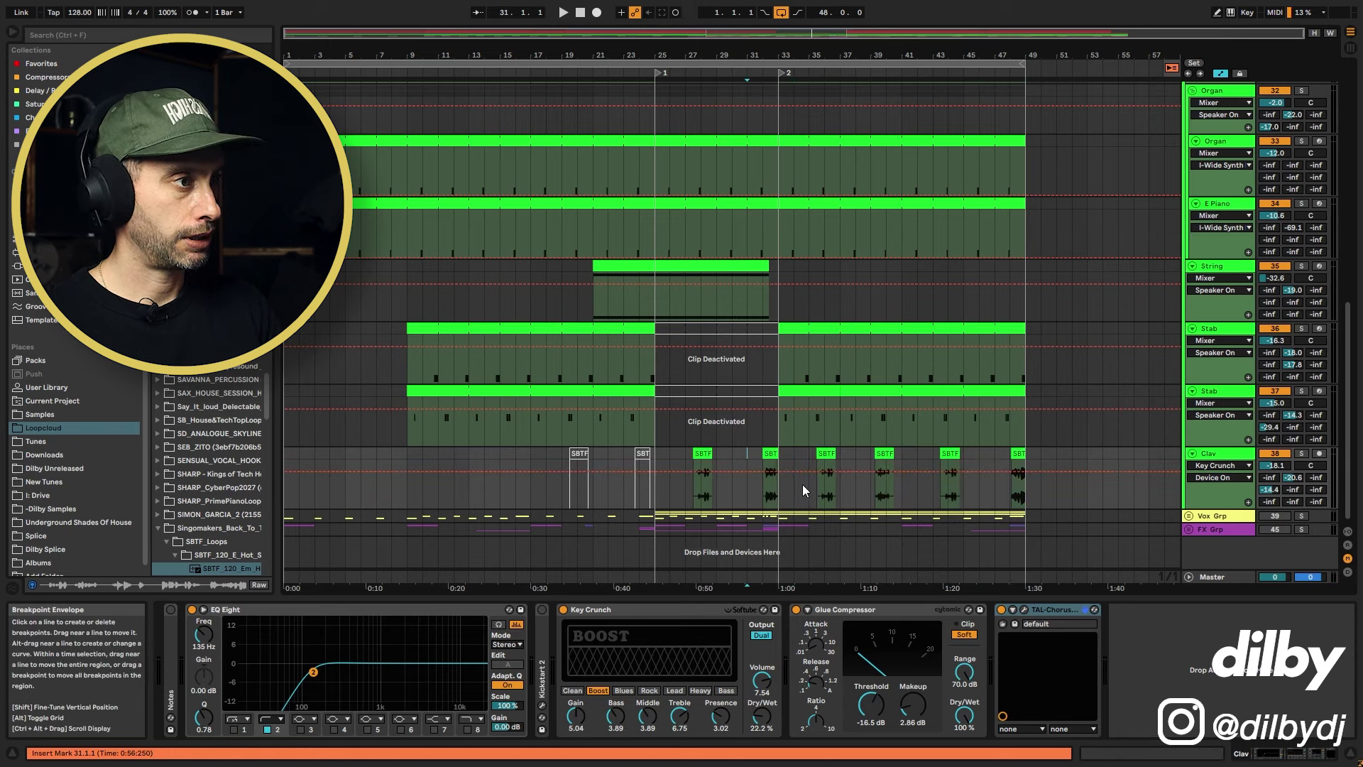
key("space")
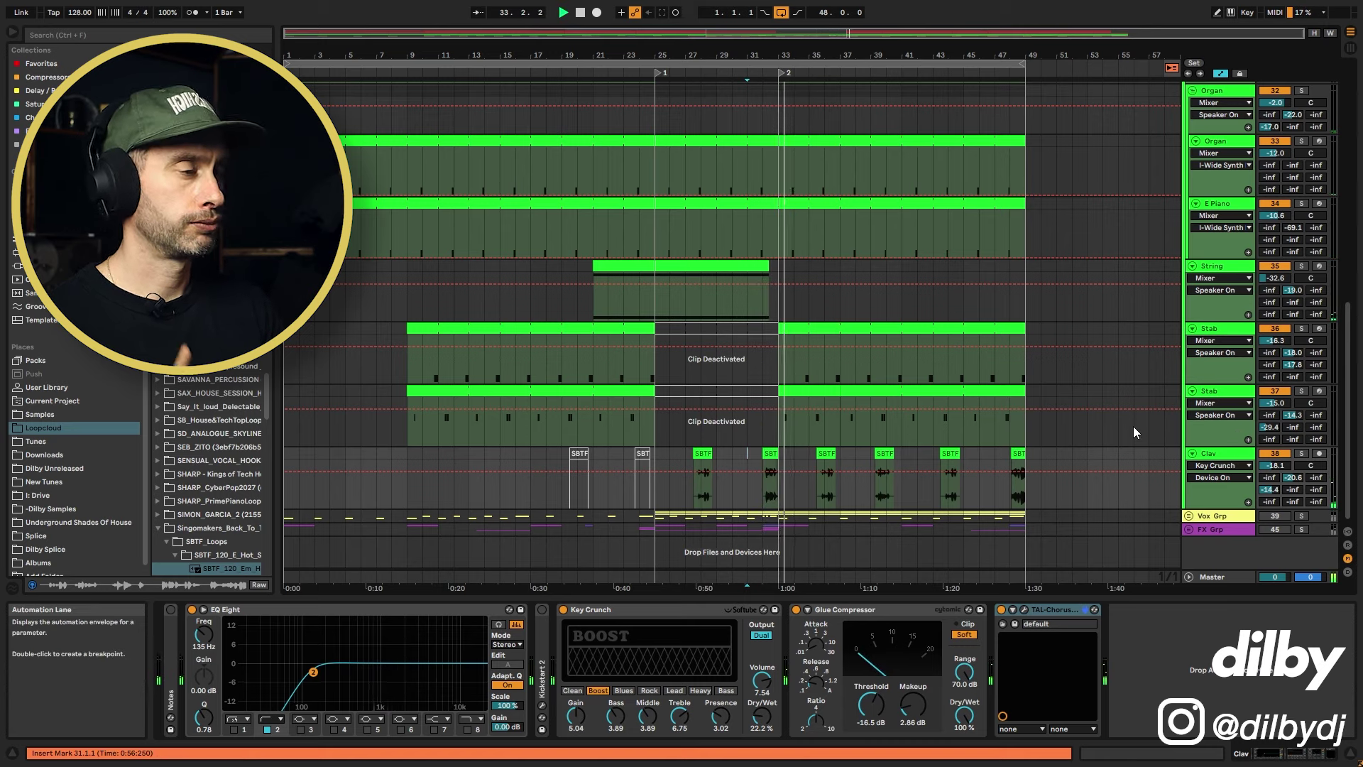
key("space")
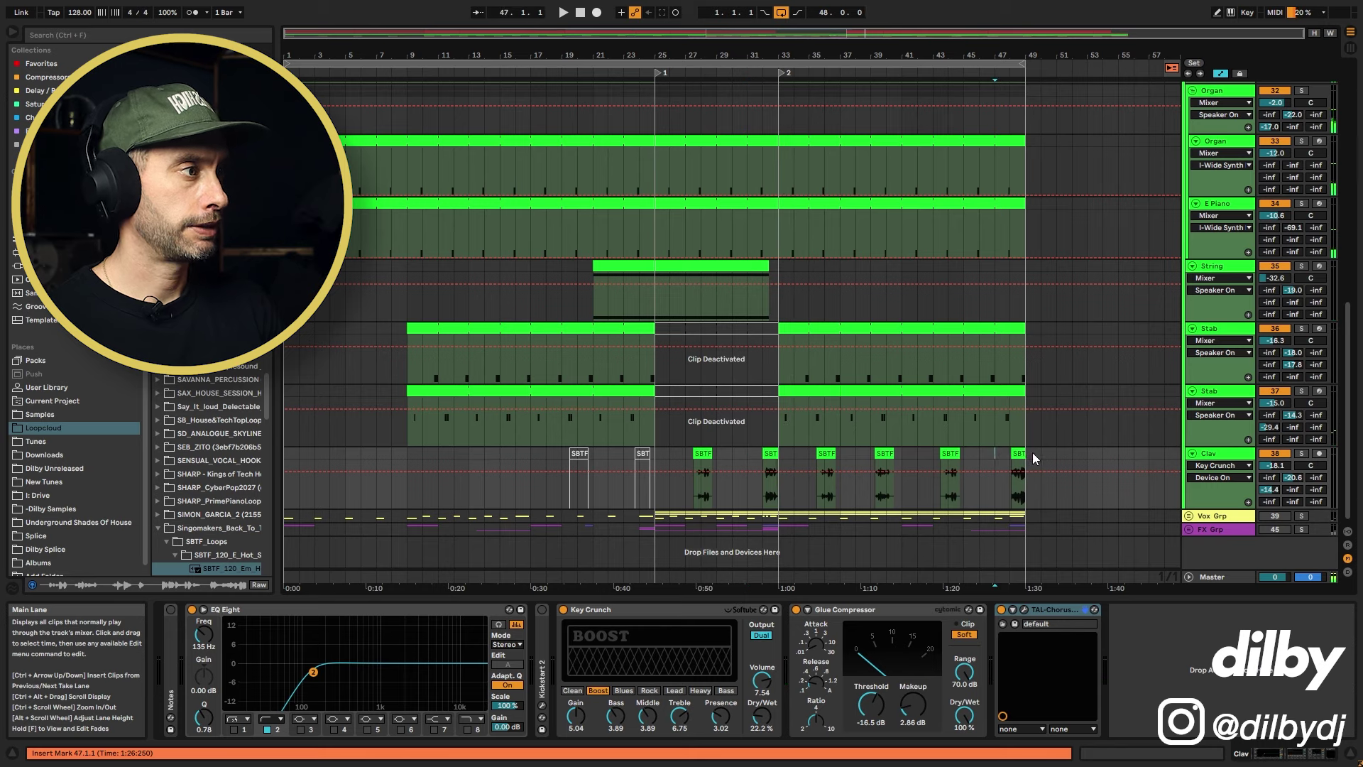
Select the last Clav clip at 48.1.2 and play the arrangement from 47.1.1
left_click(1019, 452)
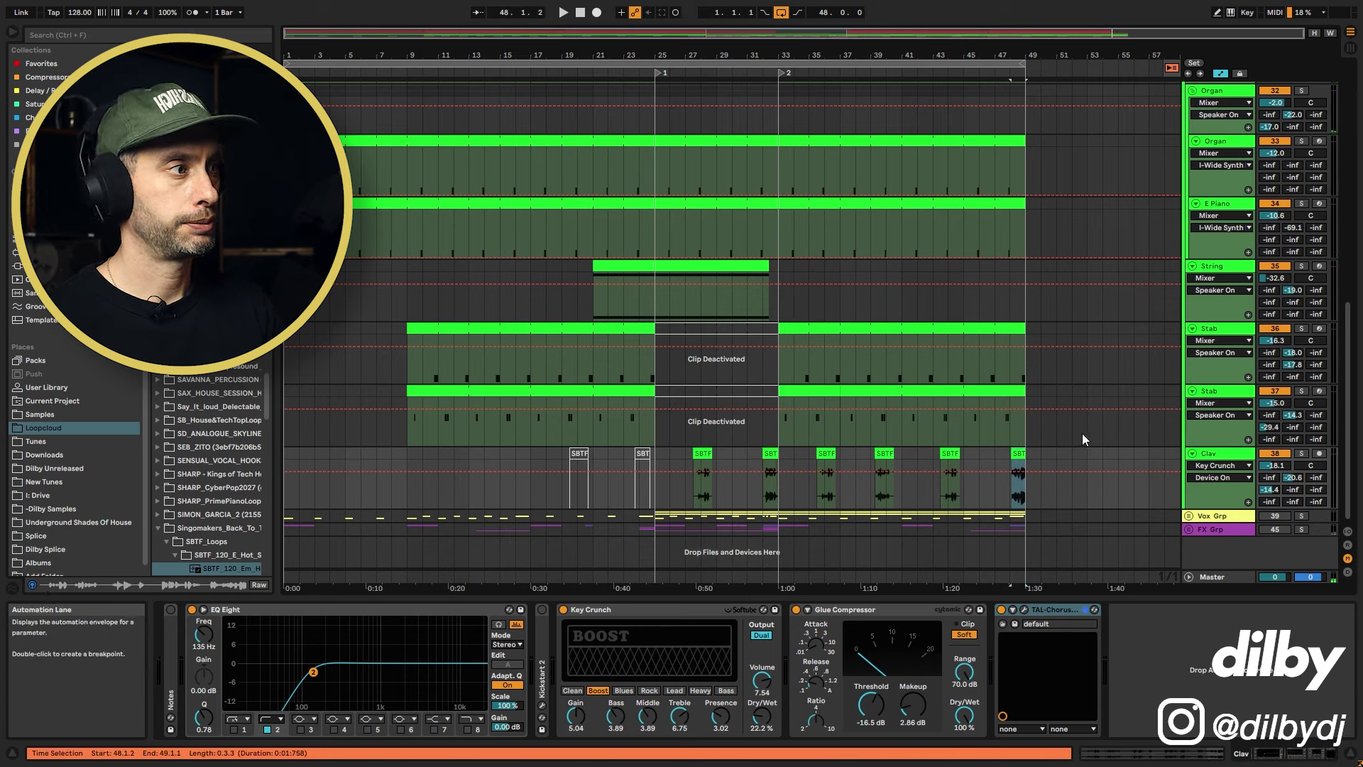
left_click(1001, 451)
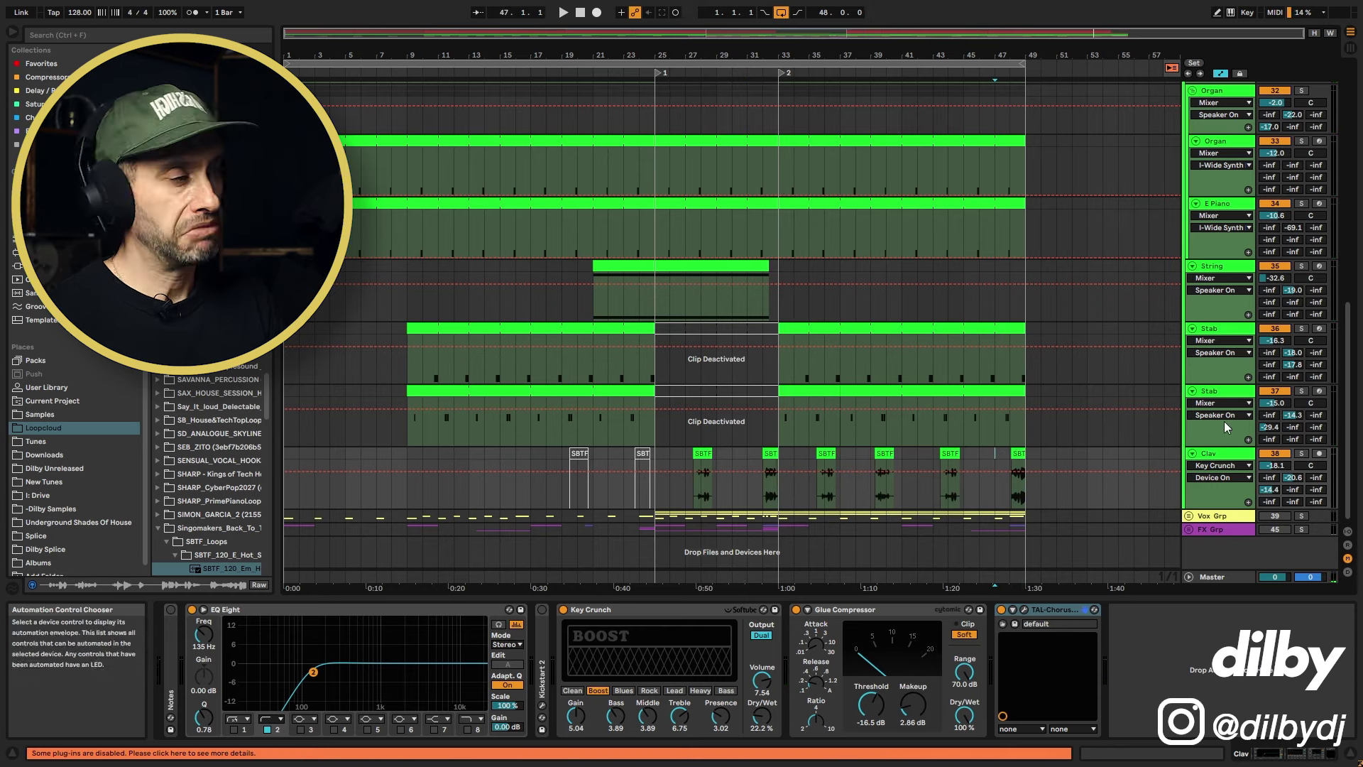
key("space")
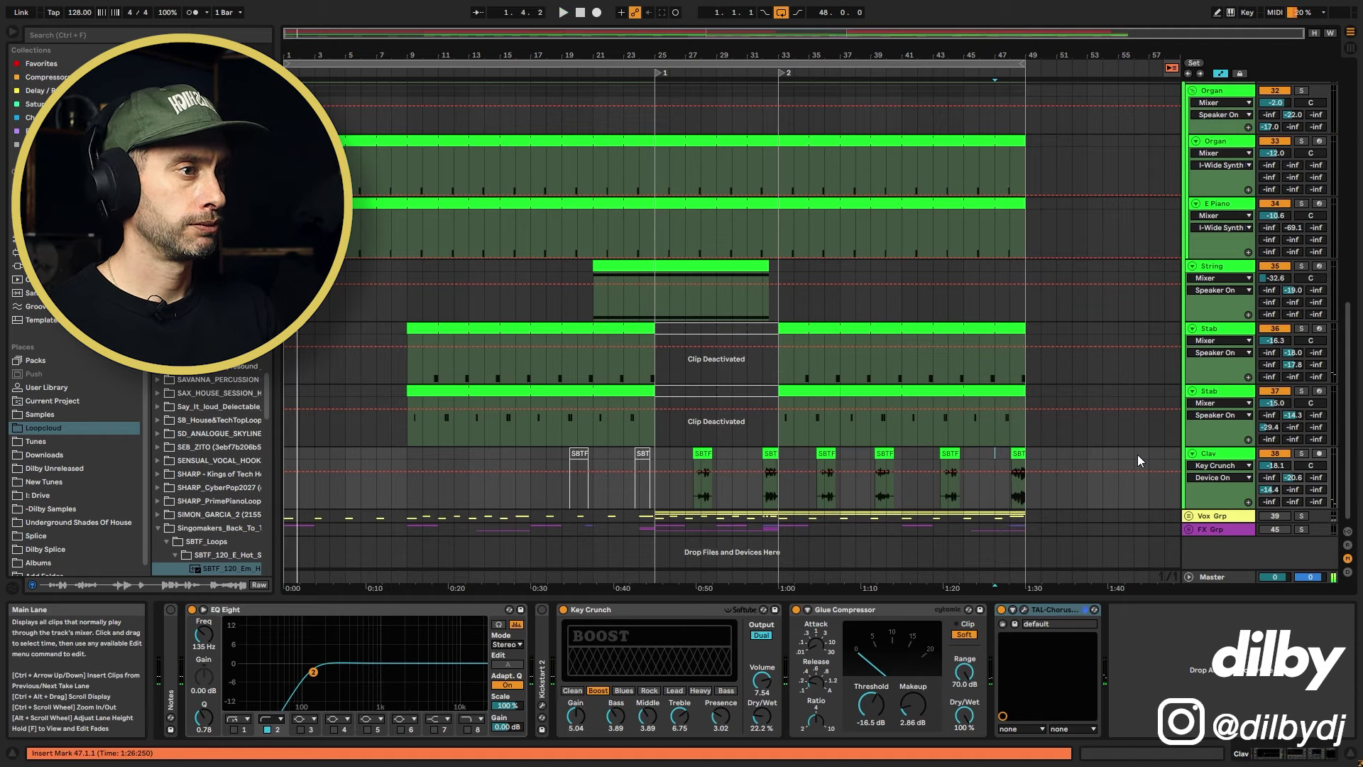
Unfold the Vox Grp to show its Vox Texture, Lights Down, Jazz and sample tracks
left_click(1215, 517)
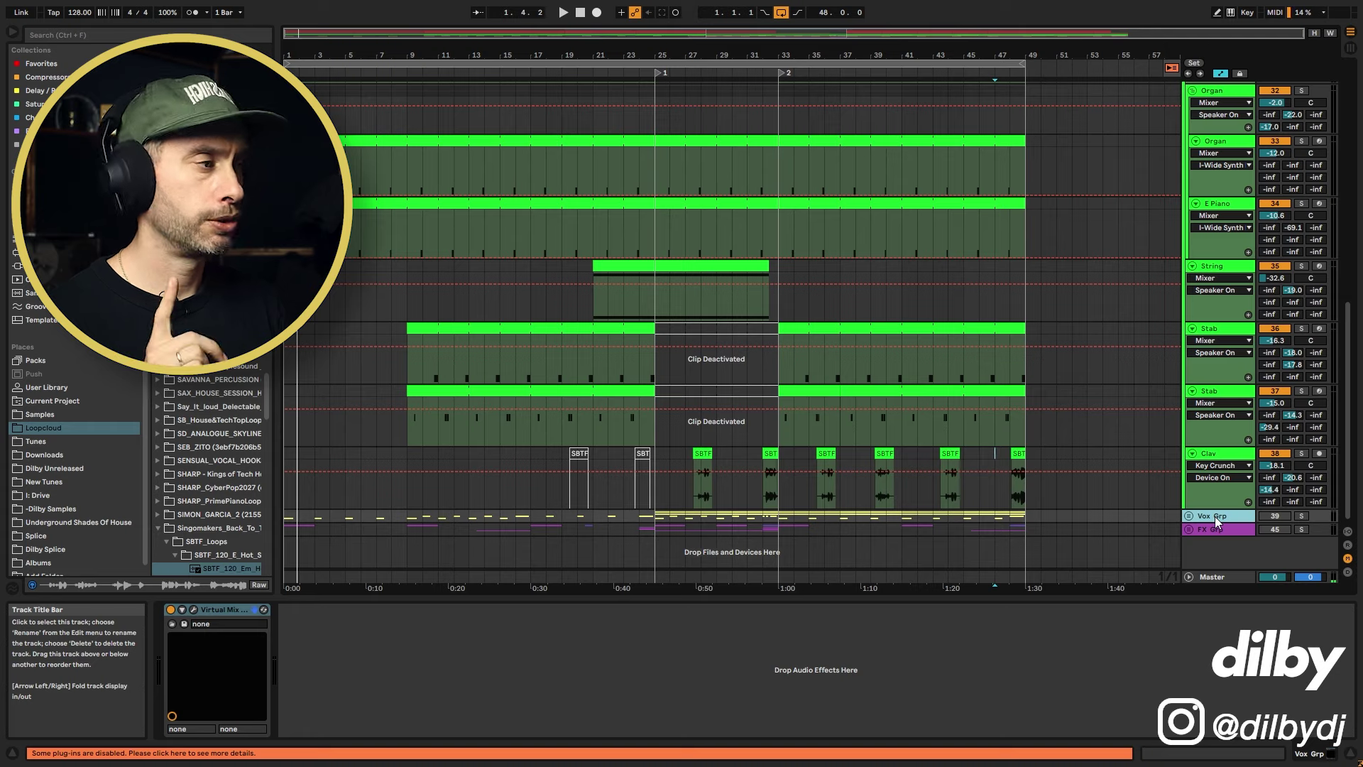
left_click(1280, 517)
left_click(1189, 516)
scroll(1171, 506, "down", 3)
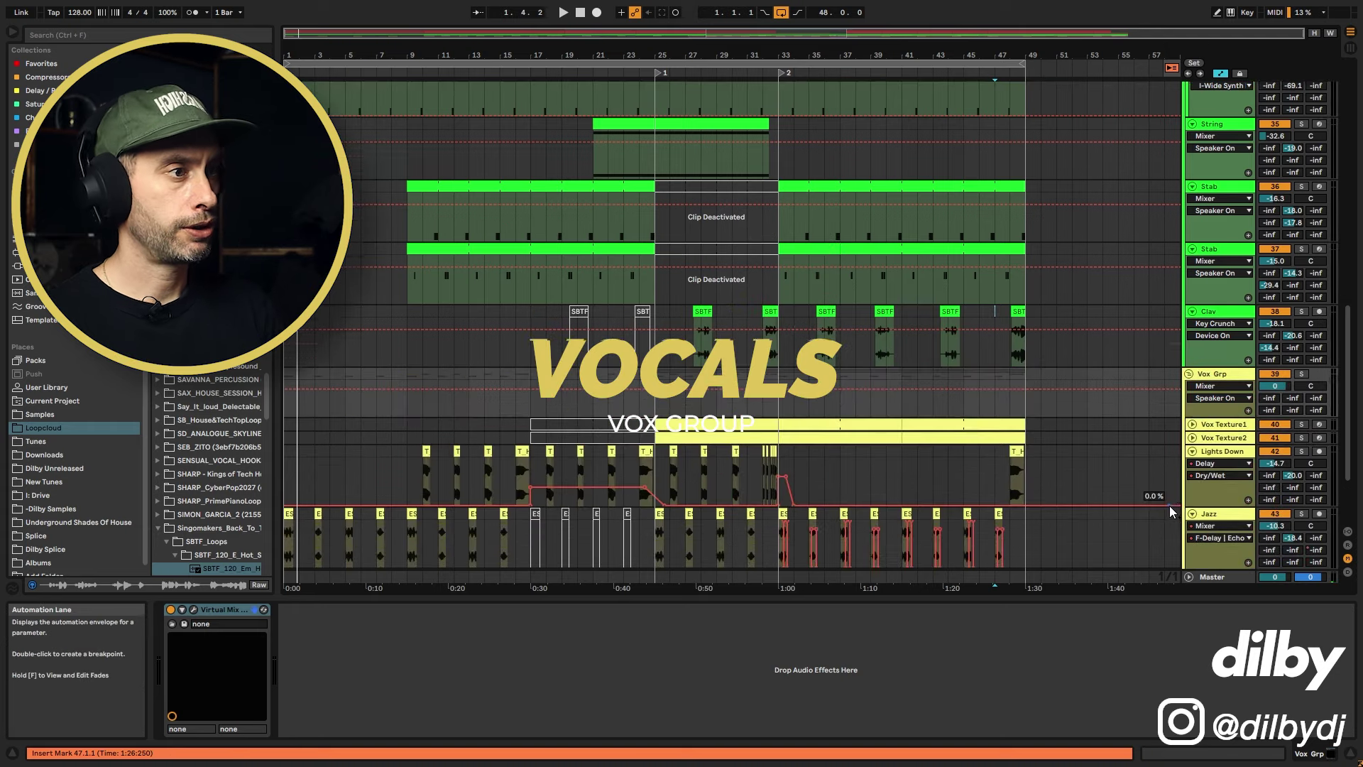
scroll(1170, 508, "down", 3)
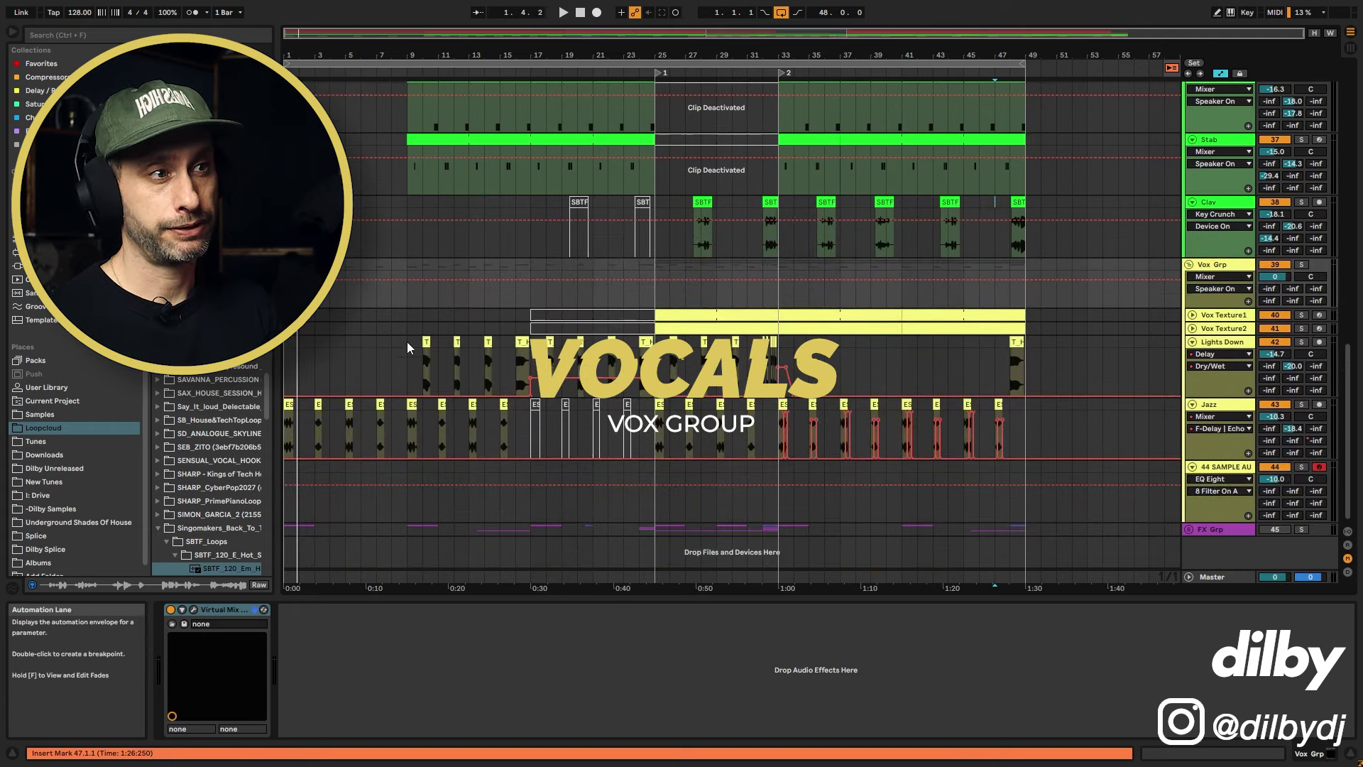
Highlight the Lights Down vocal phrases from 9.1.1 to 13.1.1 and from 13.1.1 to 18.1.1
left_click(438, 341)
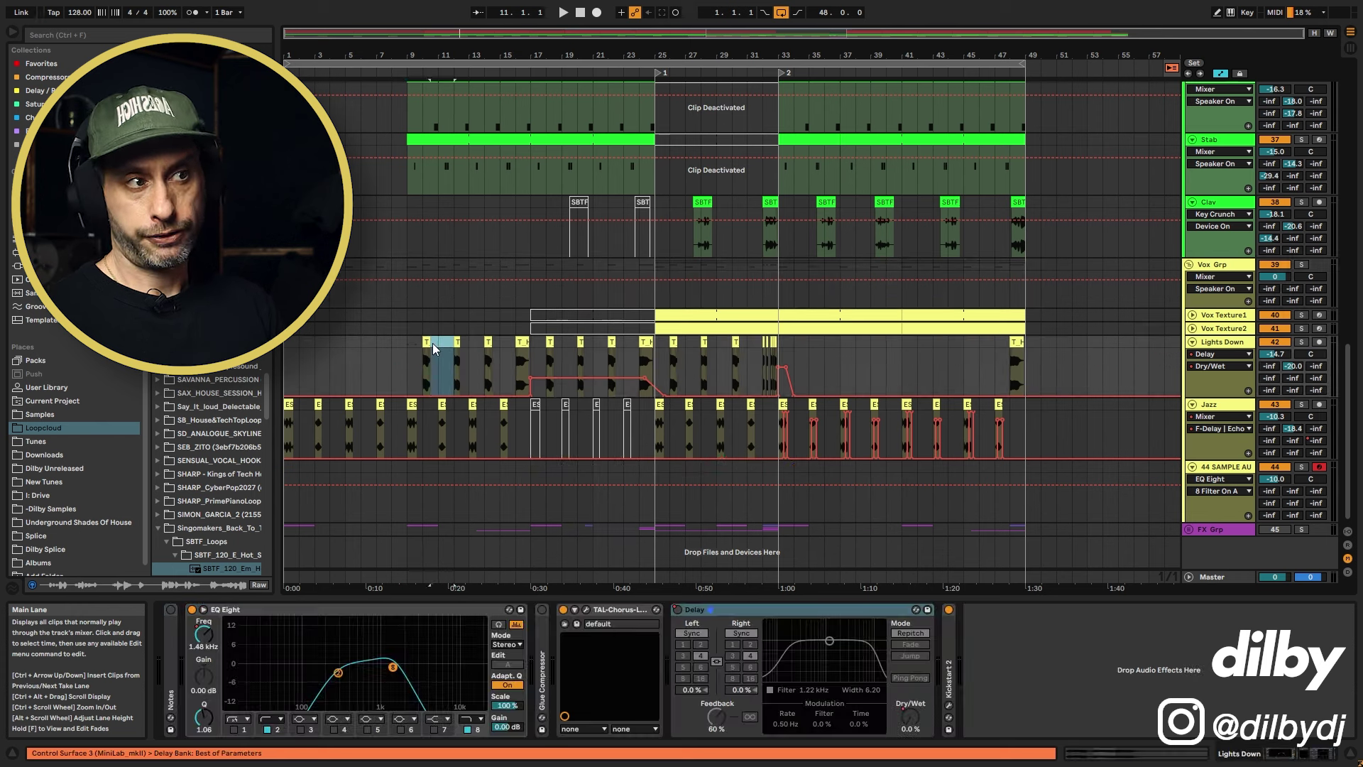
left_click_drag(410, 343, 441, 346)
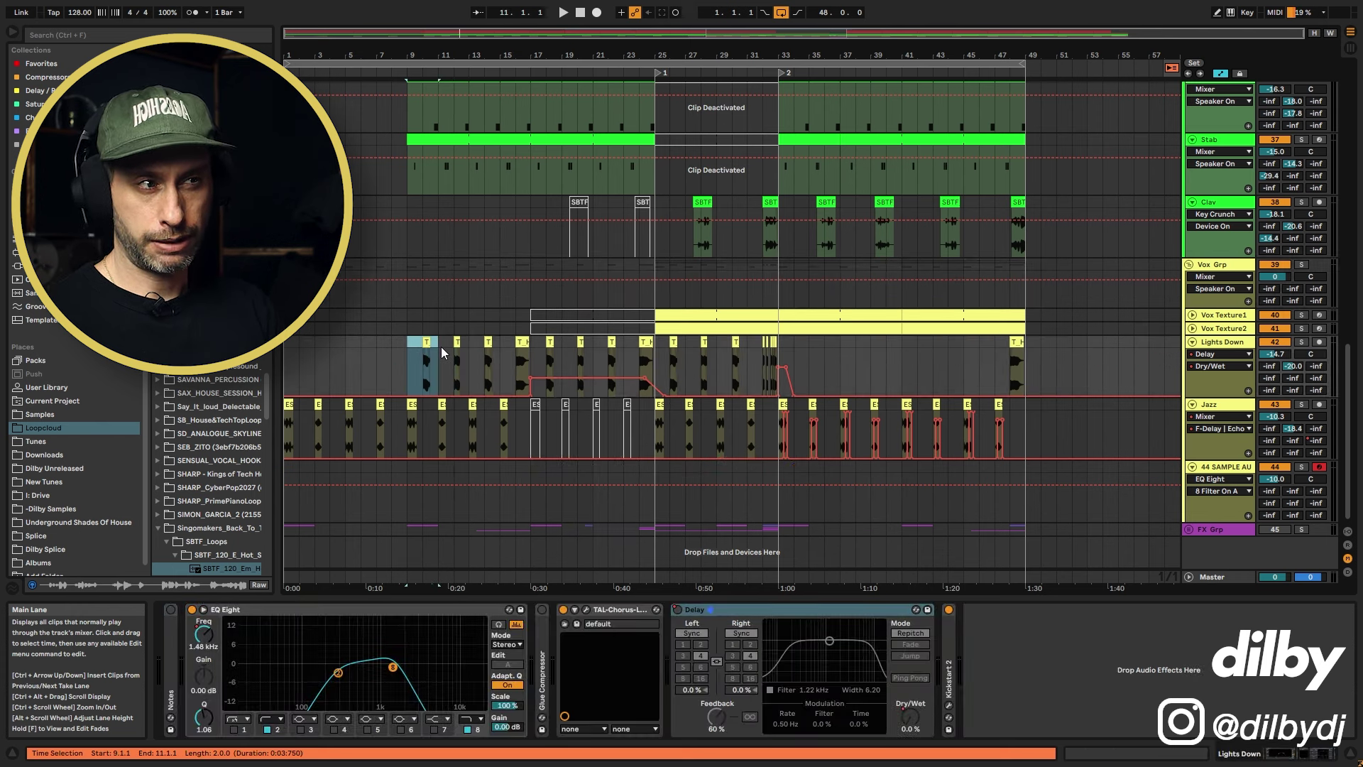
left_click(467, 344, "shift")
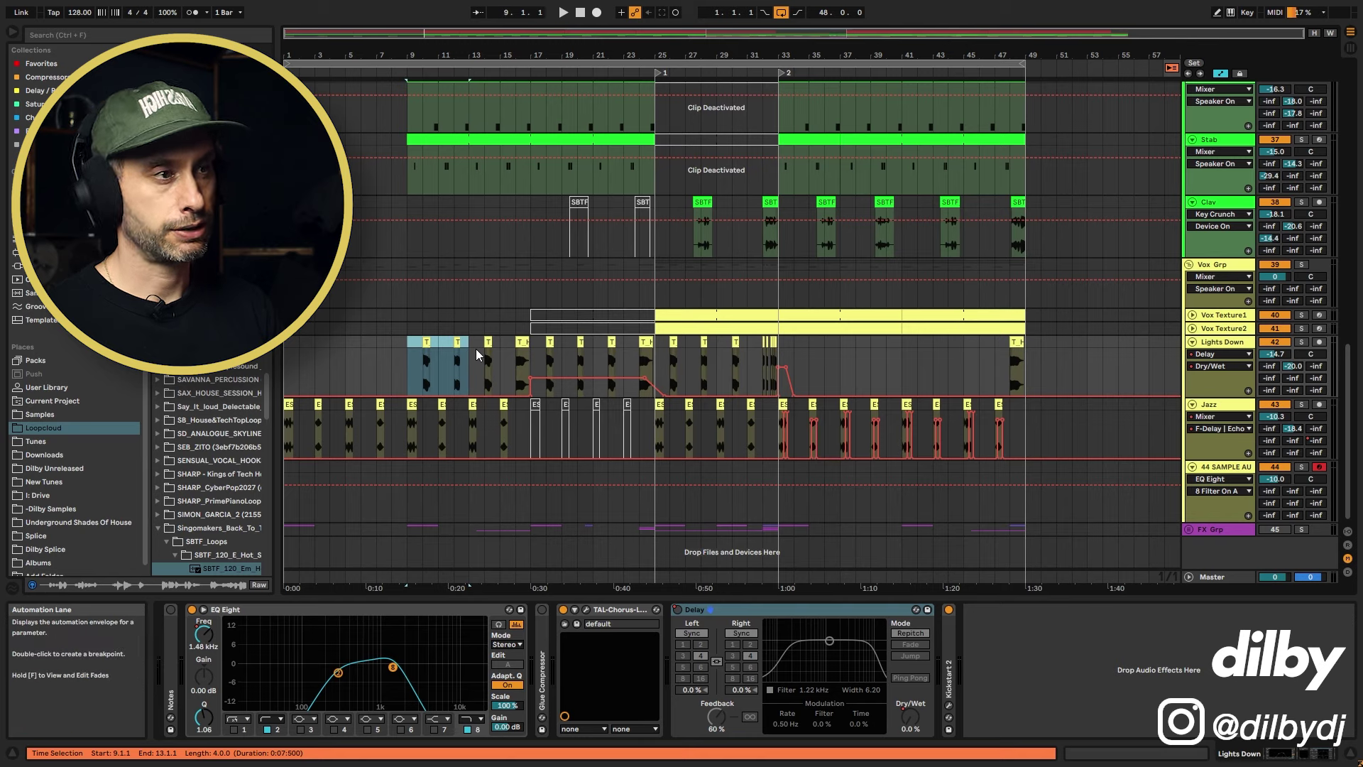
left_click_drag(470, 345, 542, 349)
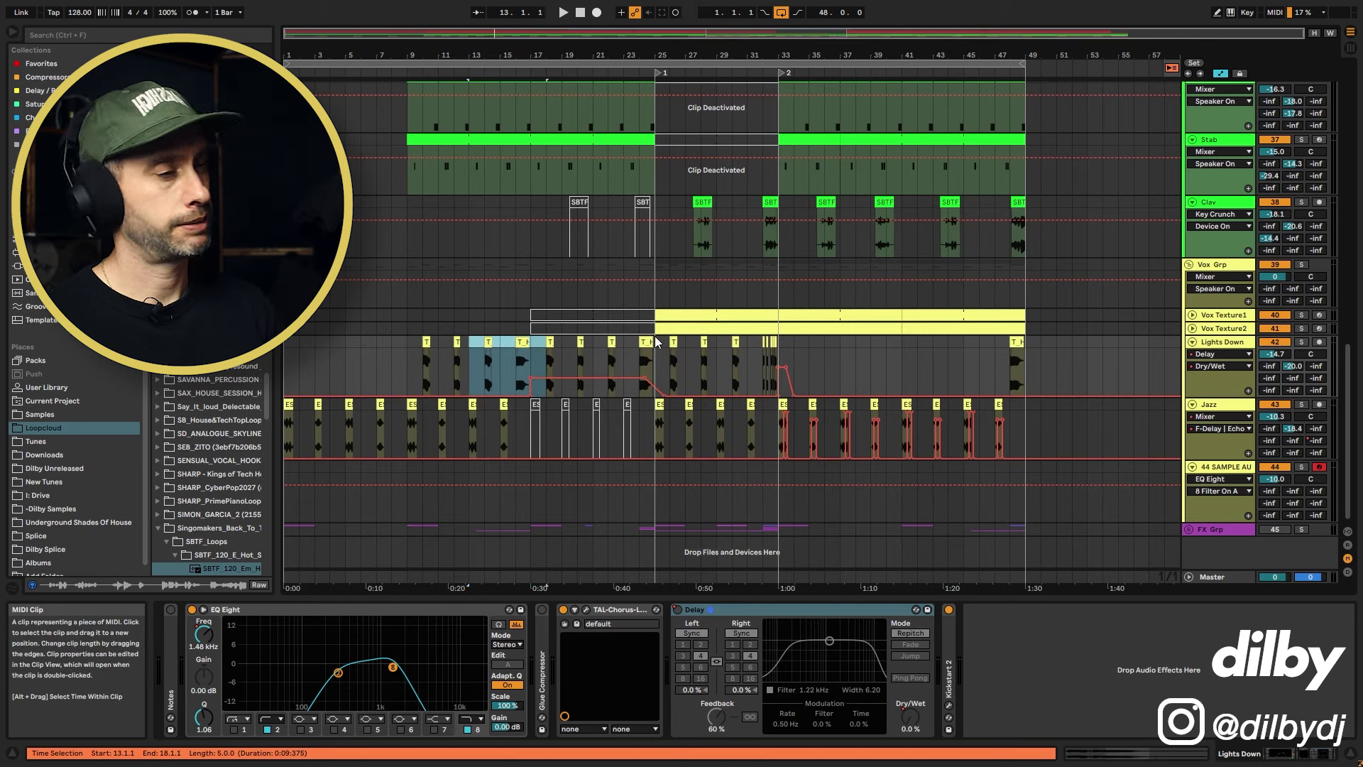
Select 9.1.1 to 11.1.1 on the Lights Down track and solo the track
left_click(412, 351)
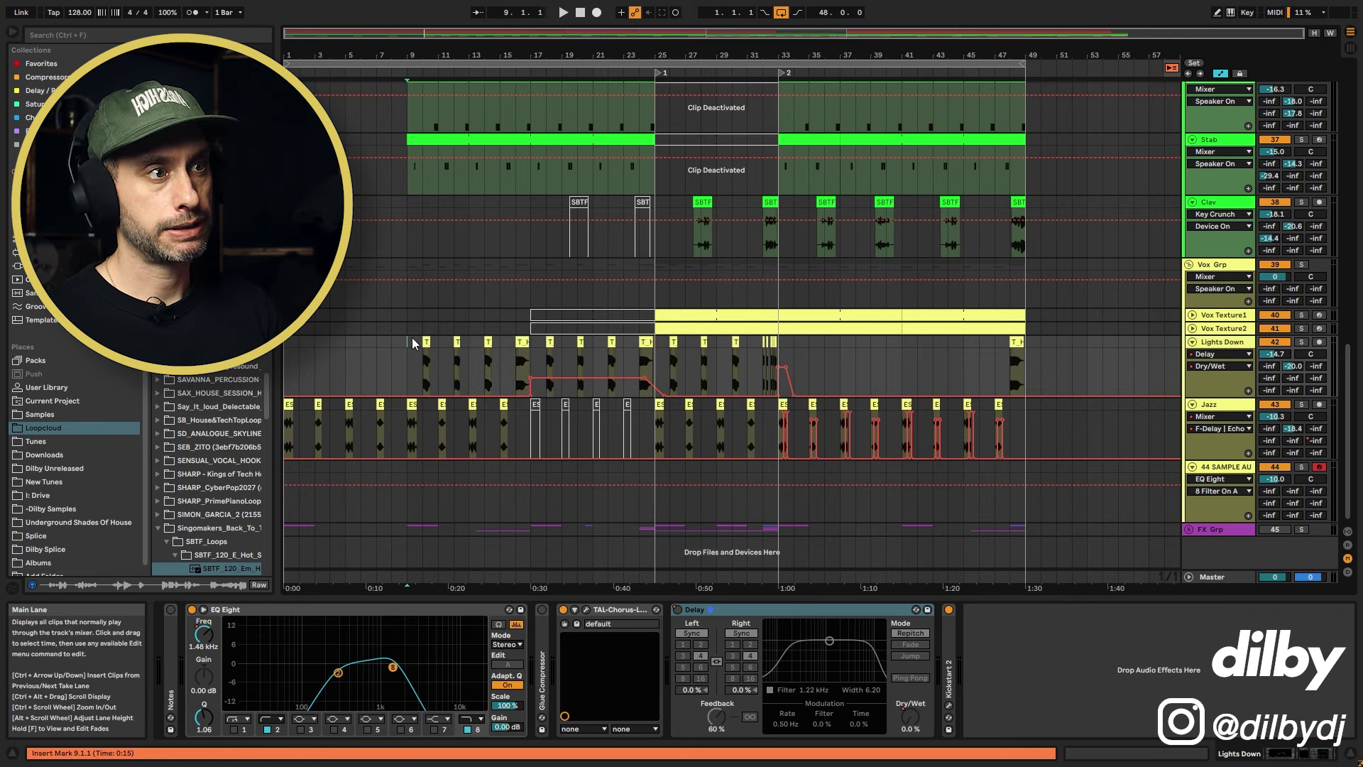
left_click(1219, 347)
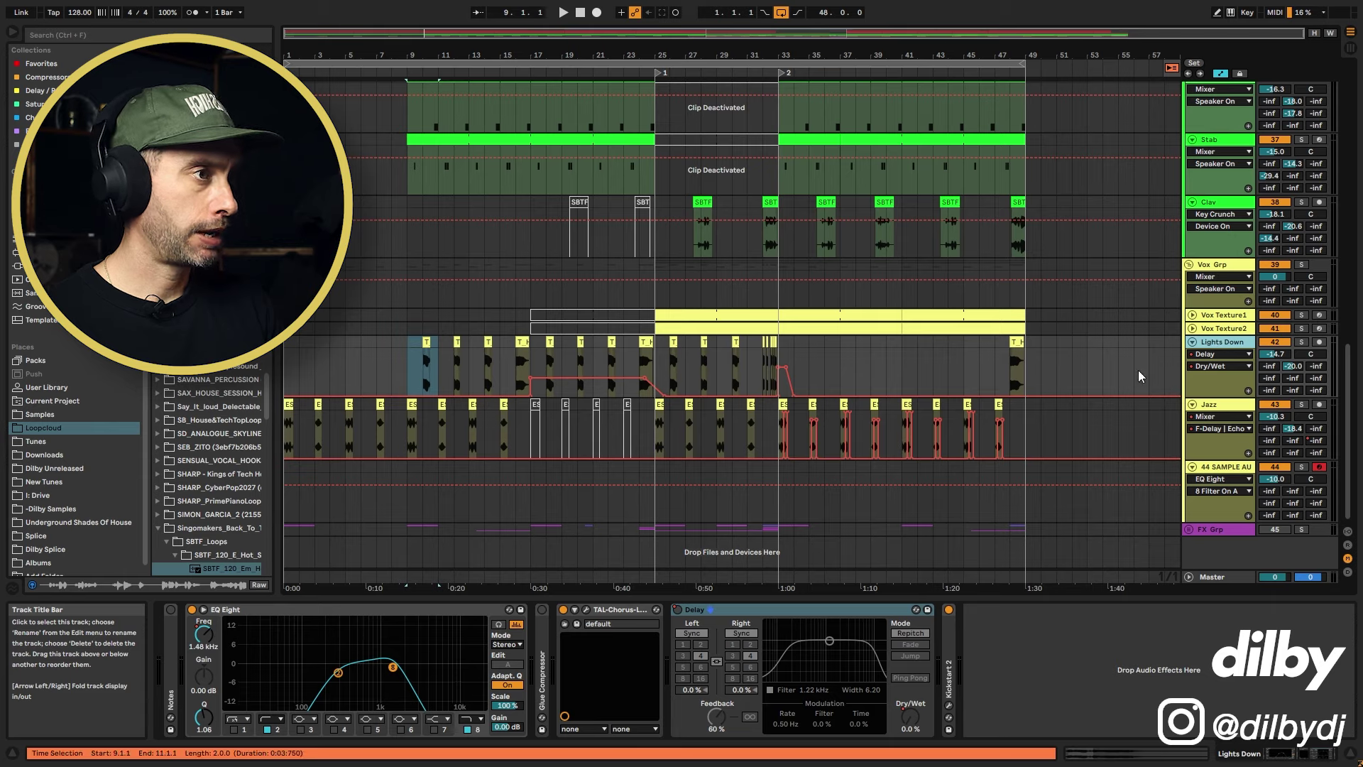
left_click(1301, 341)
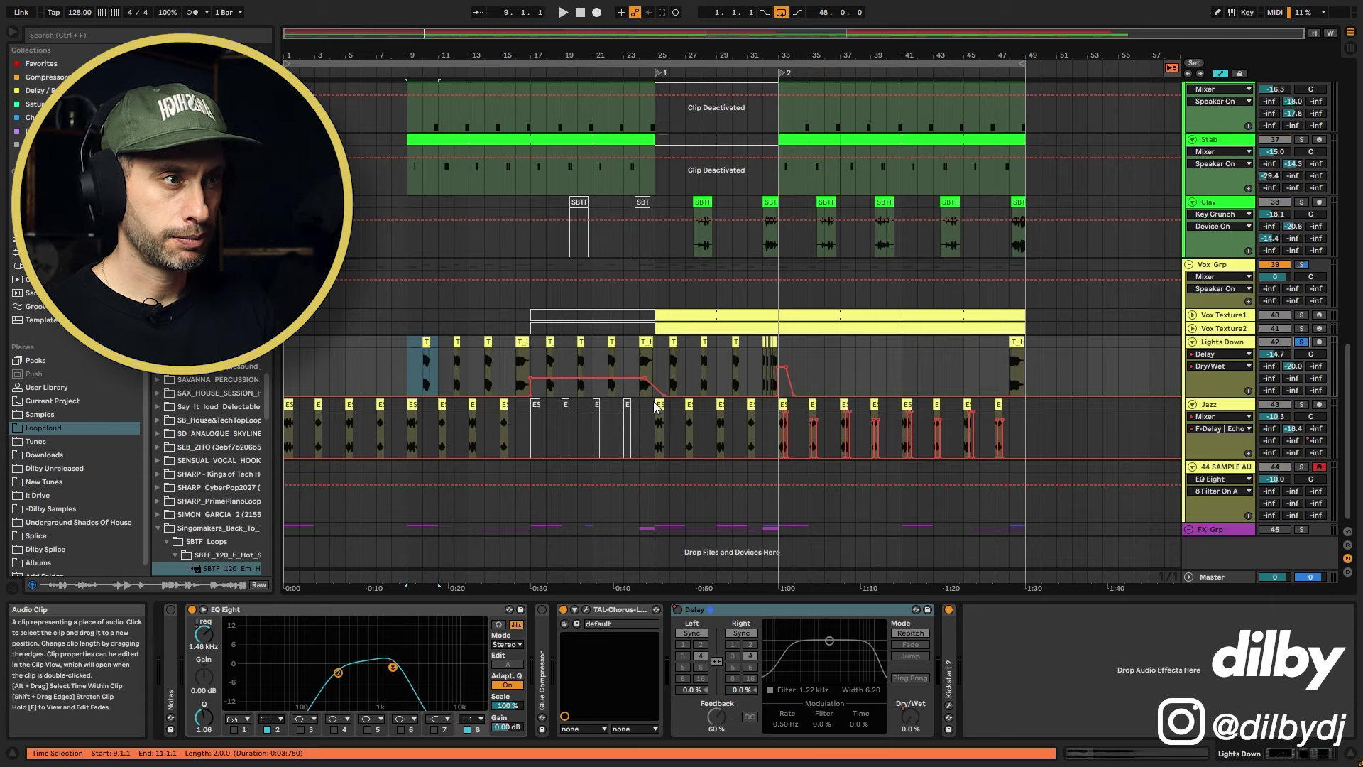
Play the Lights Down clips at 28.1.1 and 32.1.1, and locate the sample of the clip before 25.1.1 in the browser
left_click(705, 342)
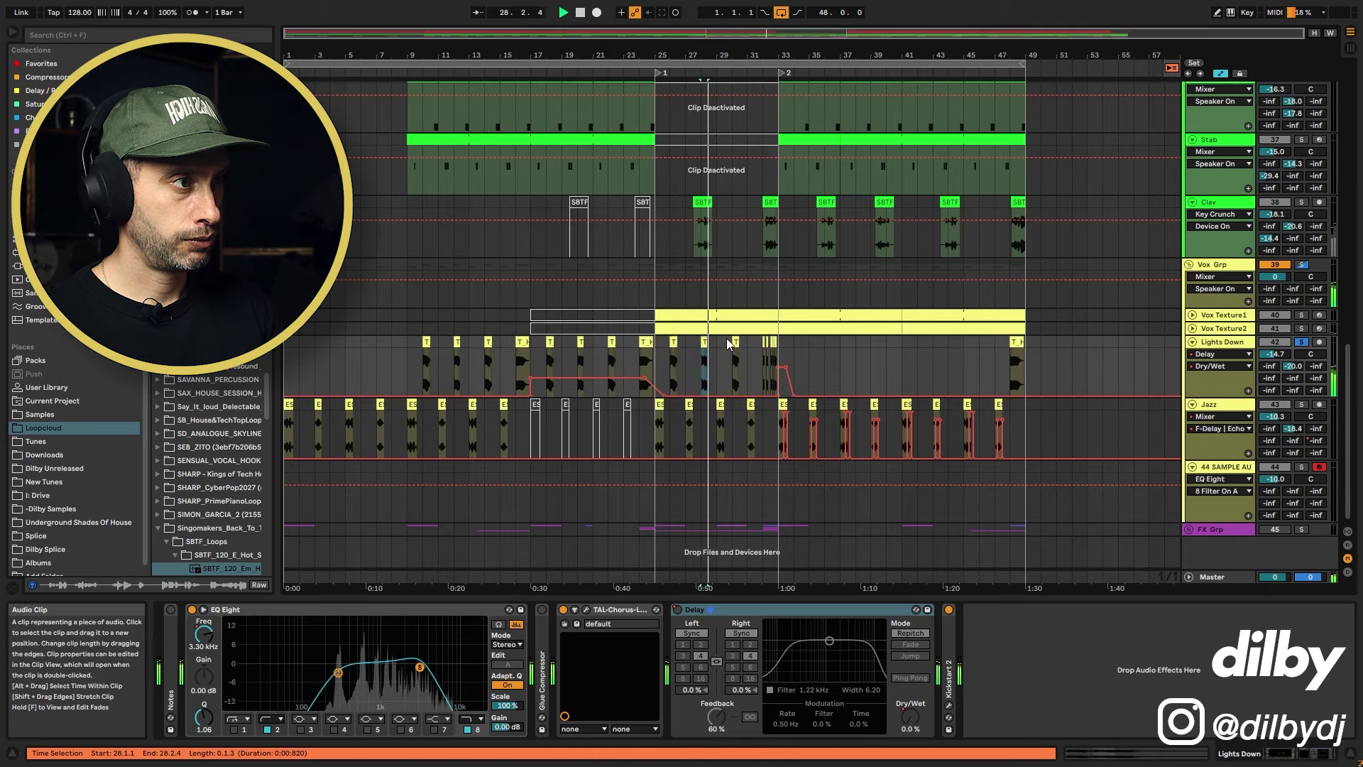
left_click(766, 343)
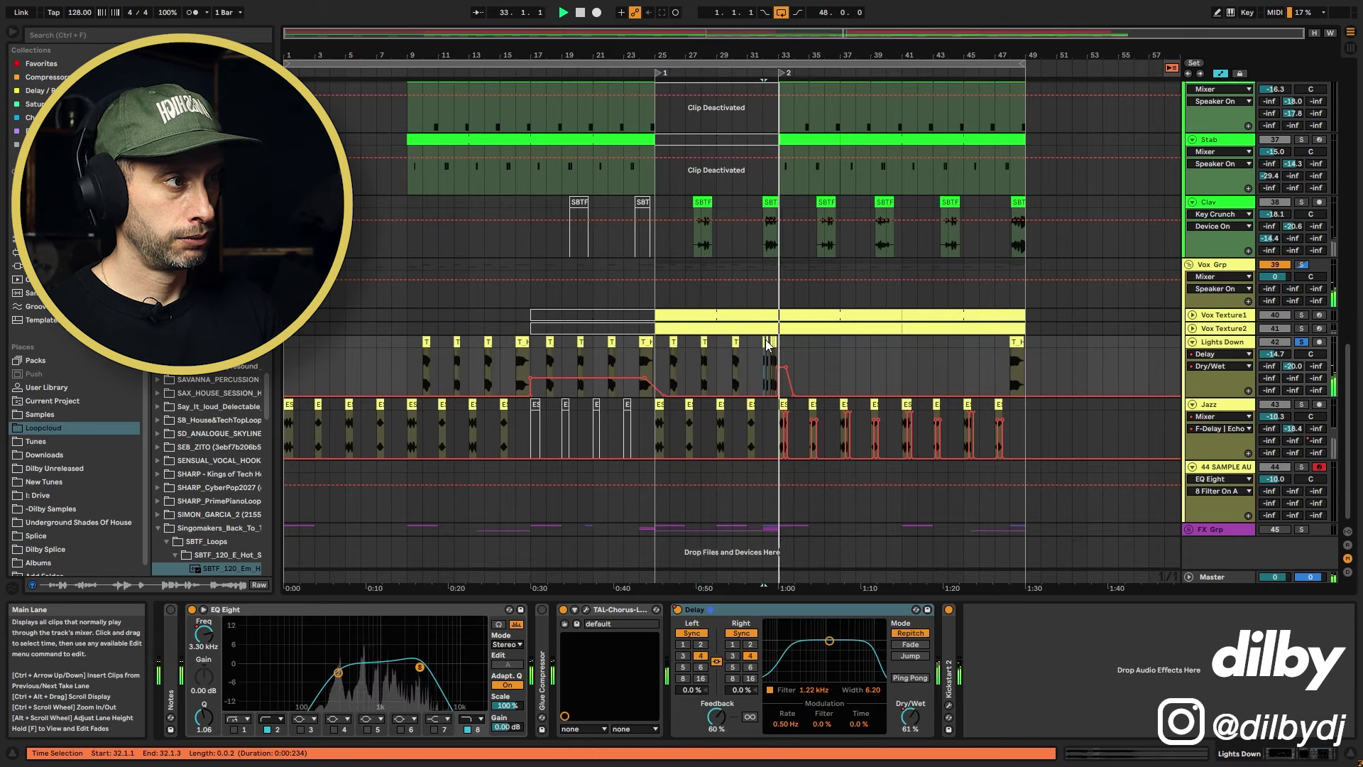
right_click(641, 369)
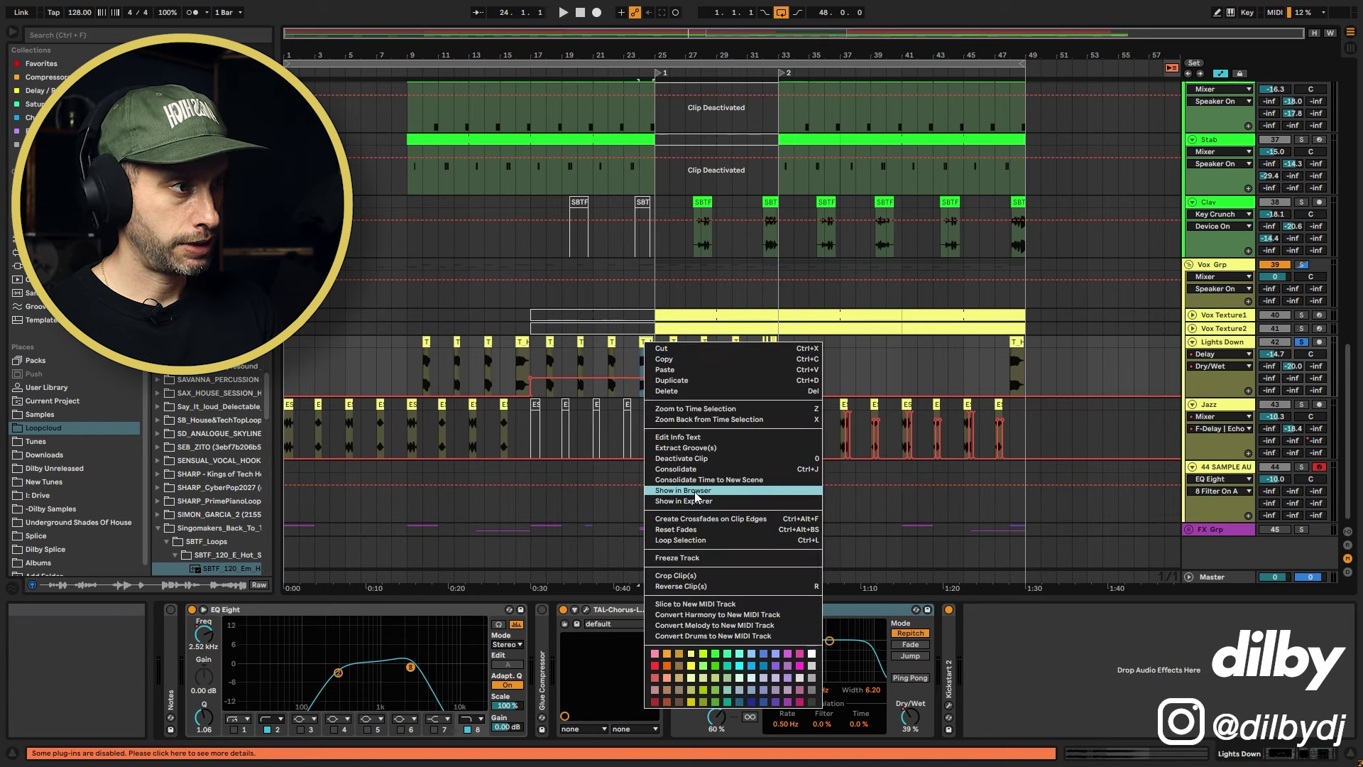
left_click(694, 491)
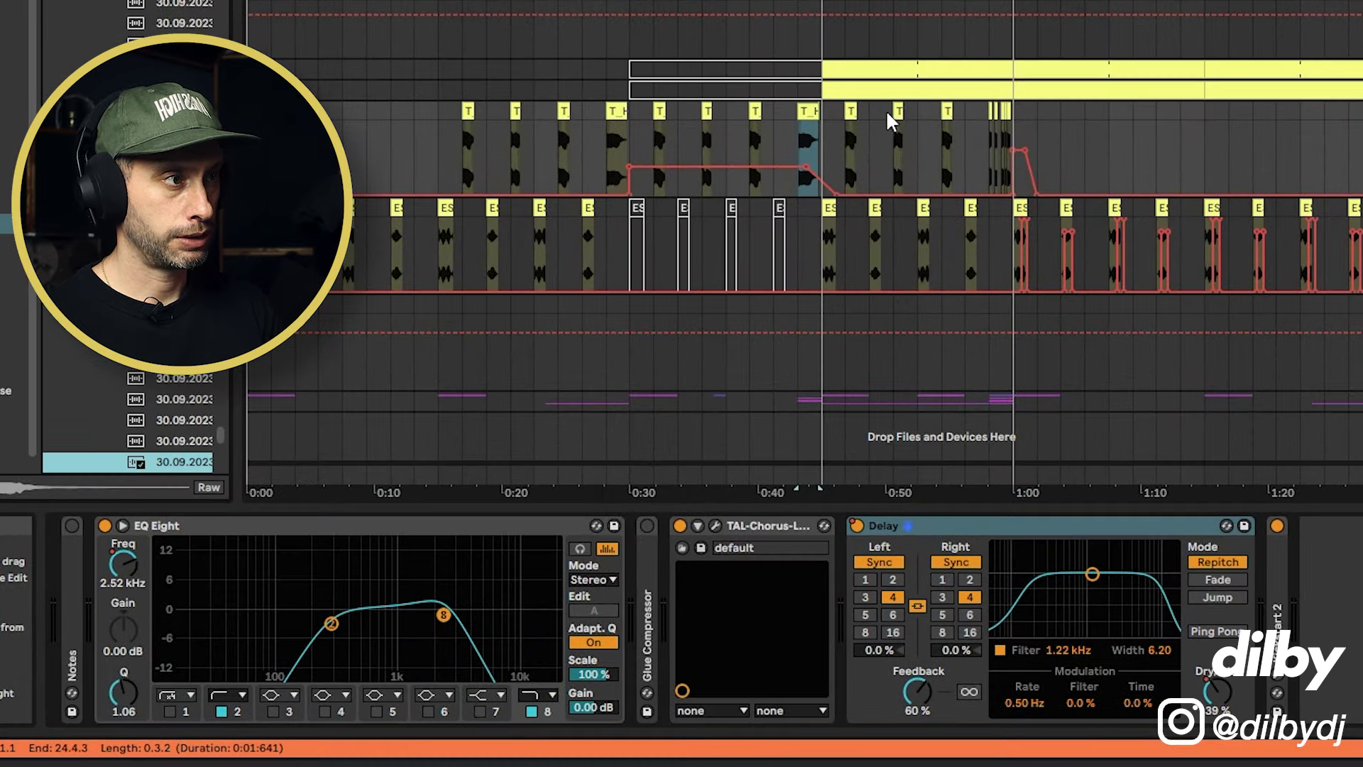
Select the Lights Down clip at 28.1.1 and view the settings of its TAL-Chorus-LX plug-in in the plug-in window
left_click(899, 112)
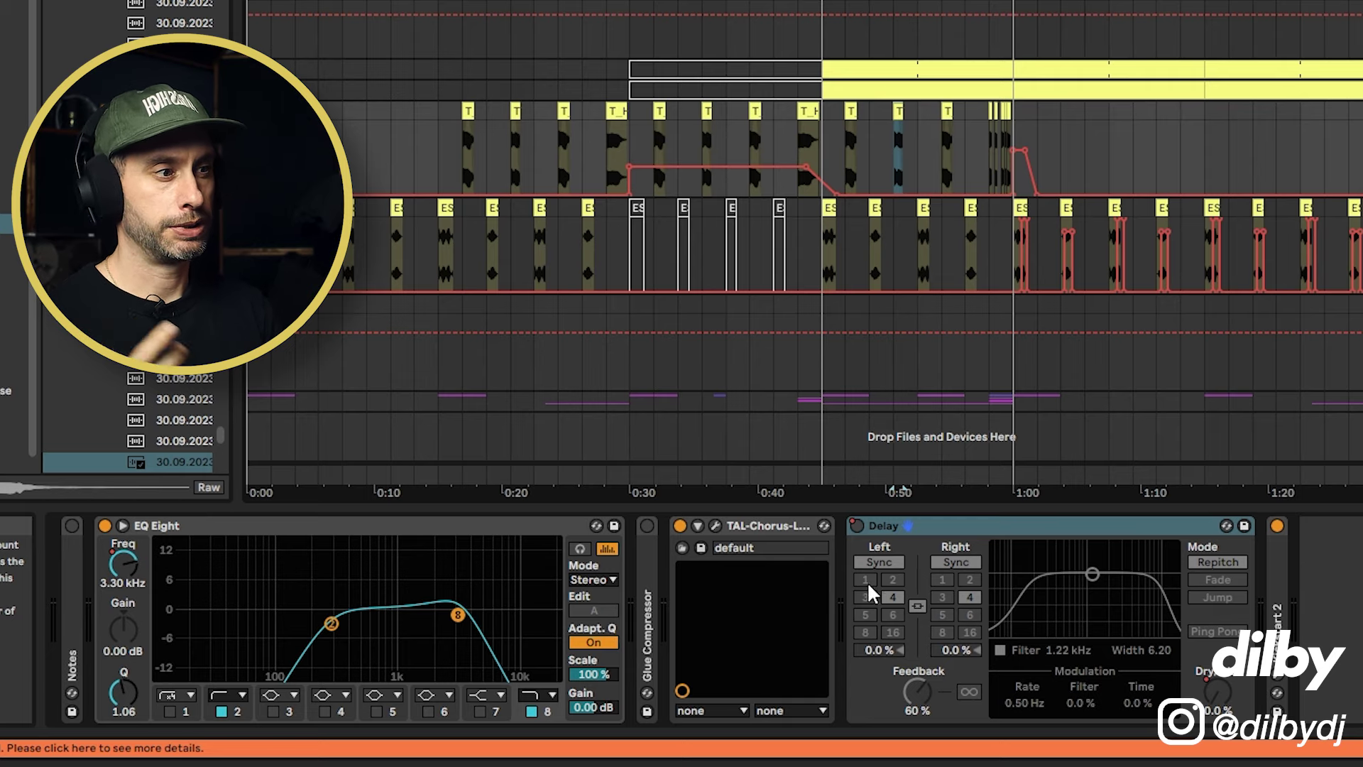
left_click(679, 526)
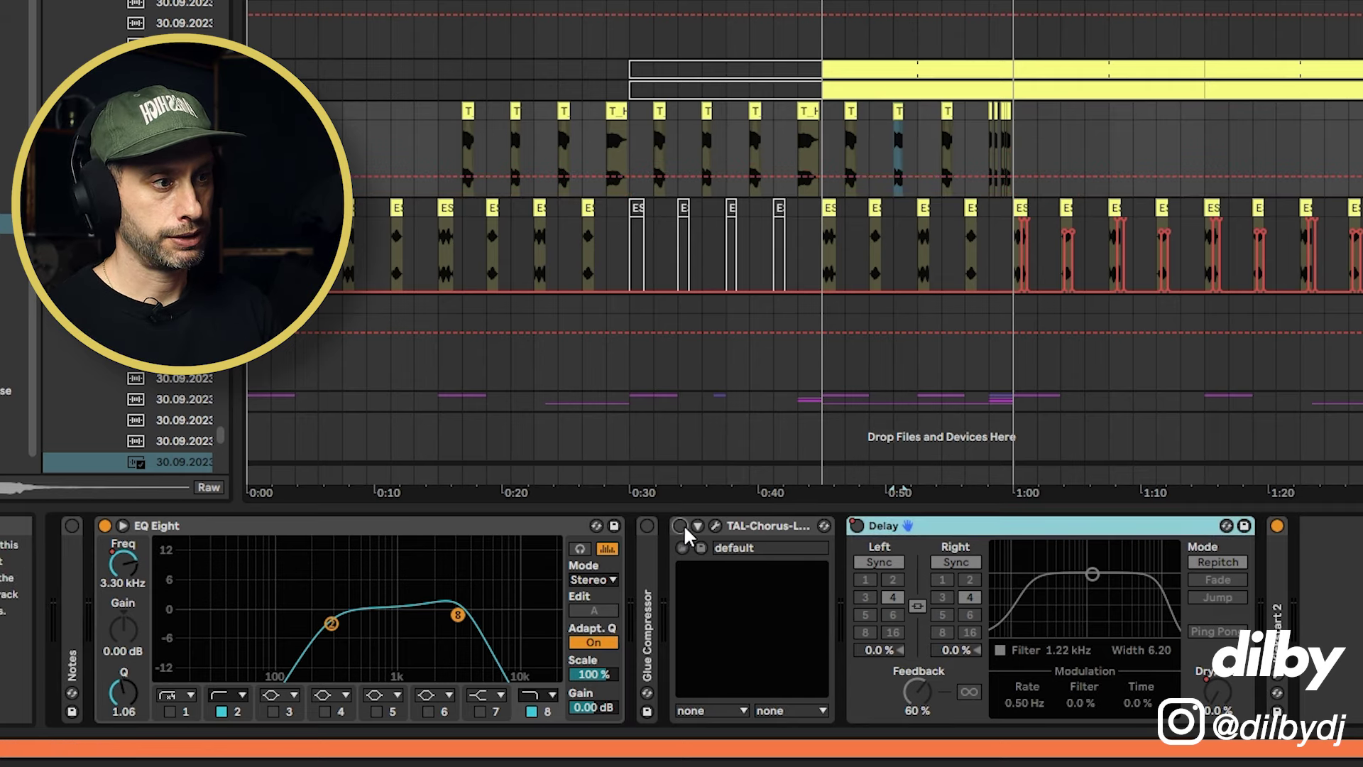
left_click(682, 525)
left_click(714, 525)
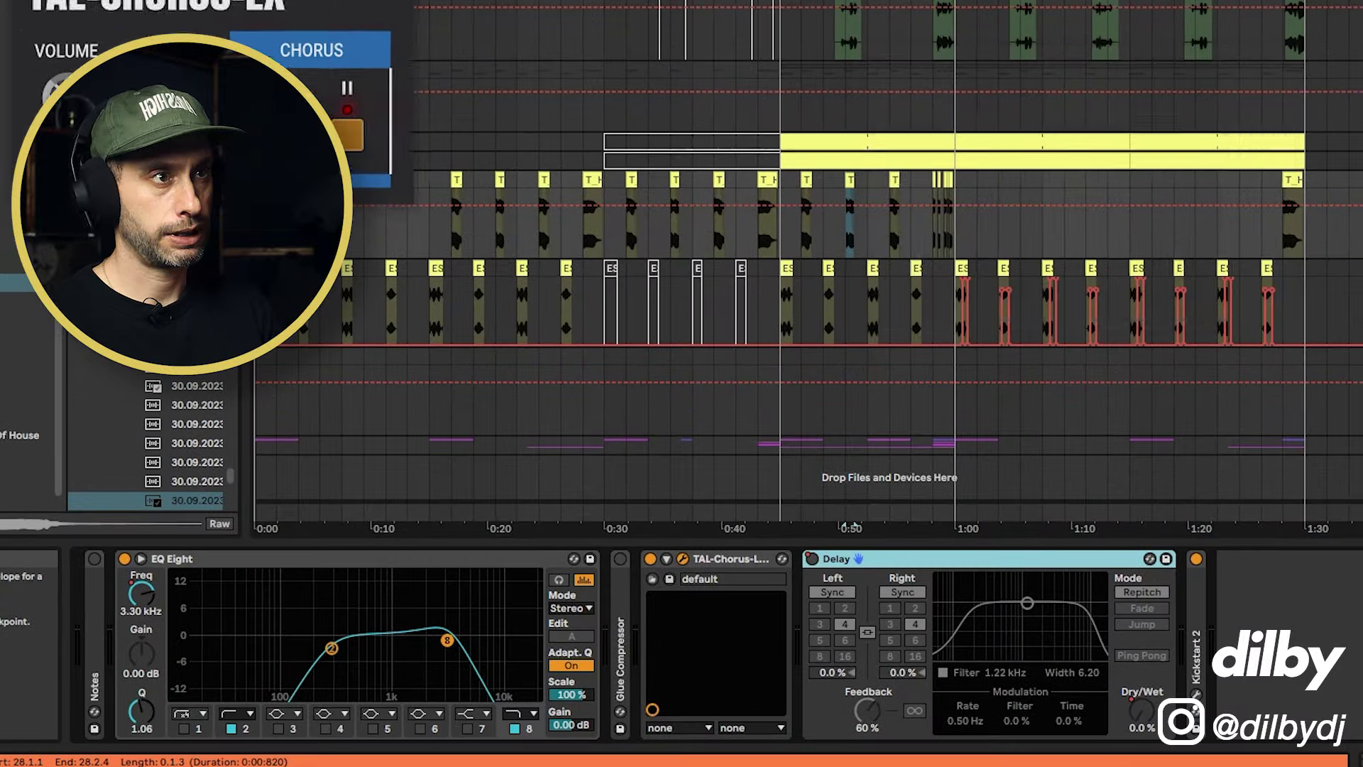
left_click_drag(336, 0, 1225, 19)
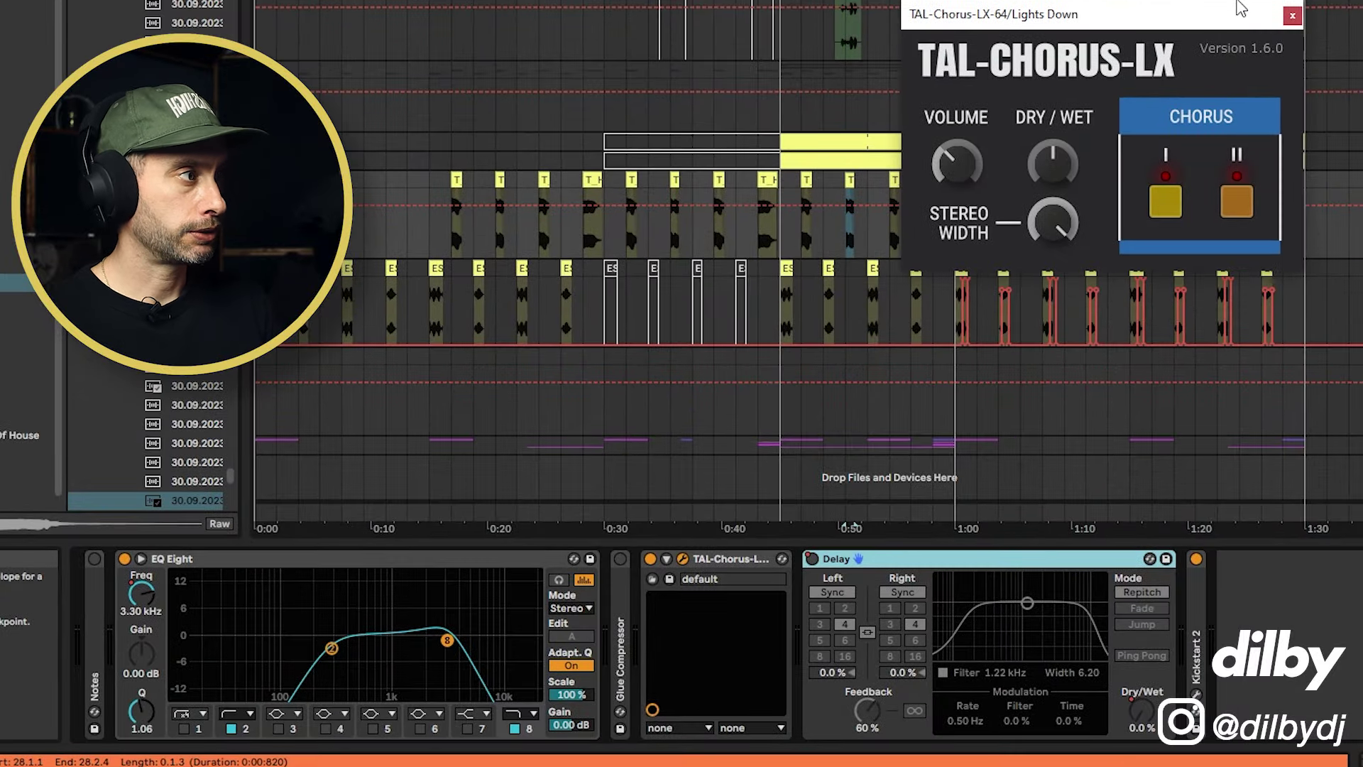
left_click(1292, 15)
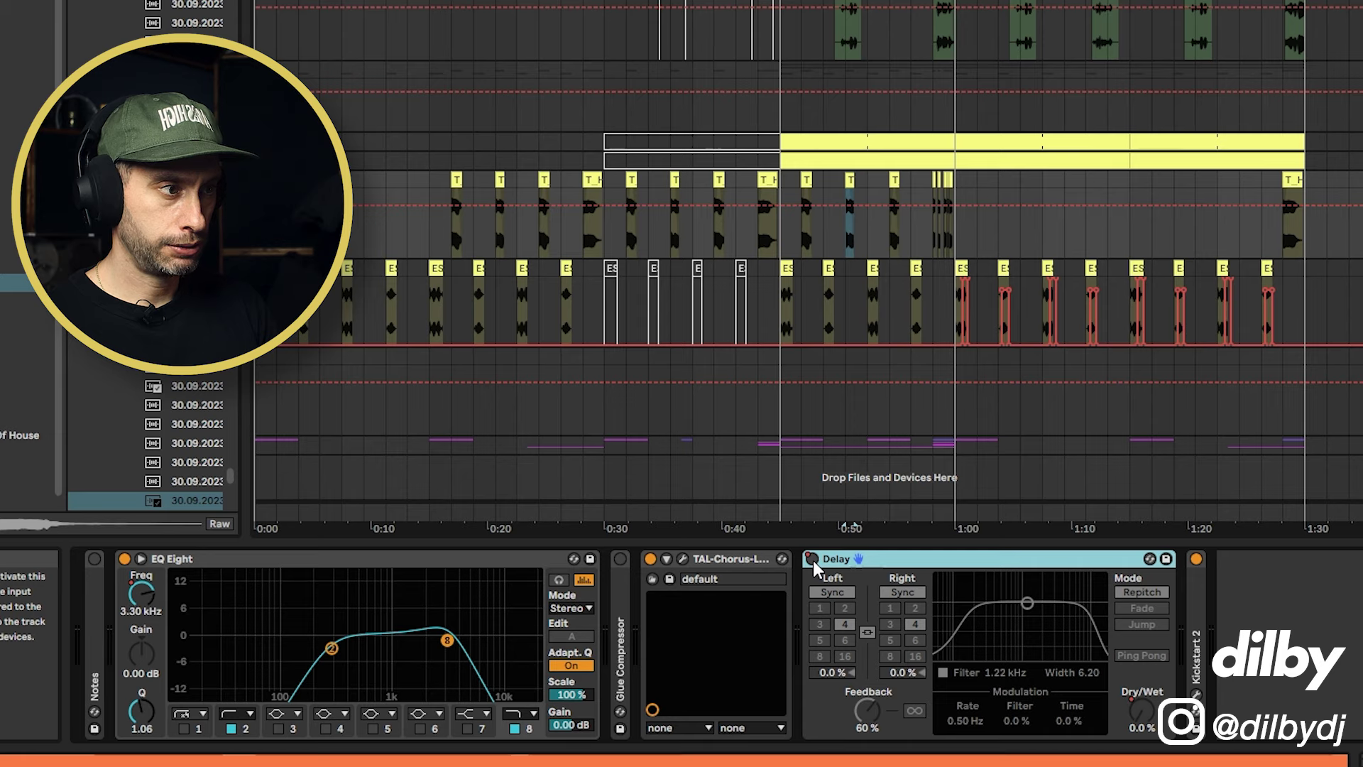
Highlight the Lights Down phrases from 17.1.1 to 25.1.1 and show the Delay's on/off and Dry/Wet automation
left_click(812, 560)
left_click_drag(609, 190, 786, 184)
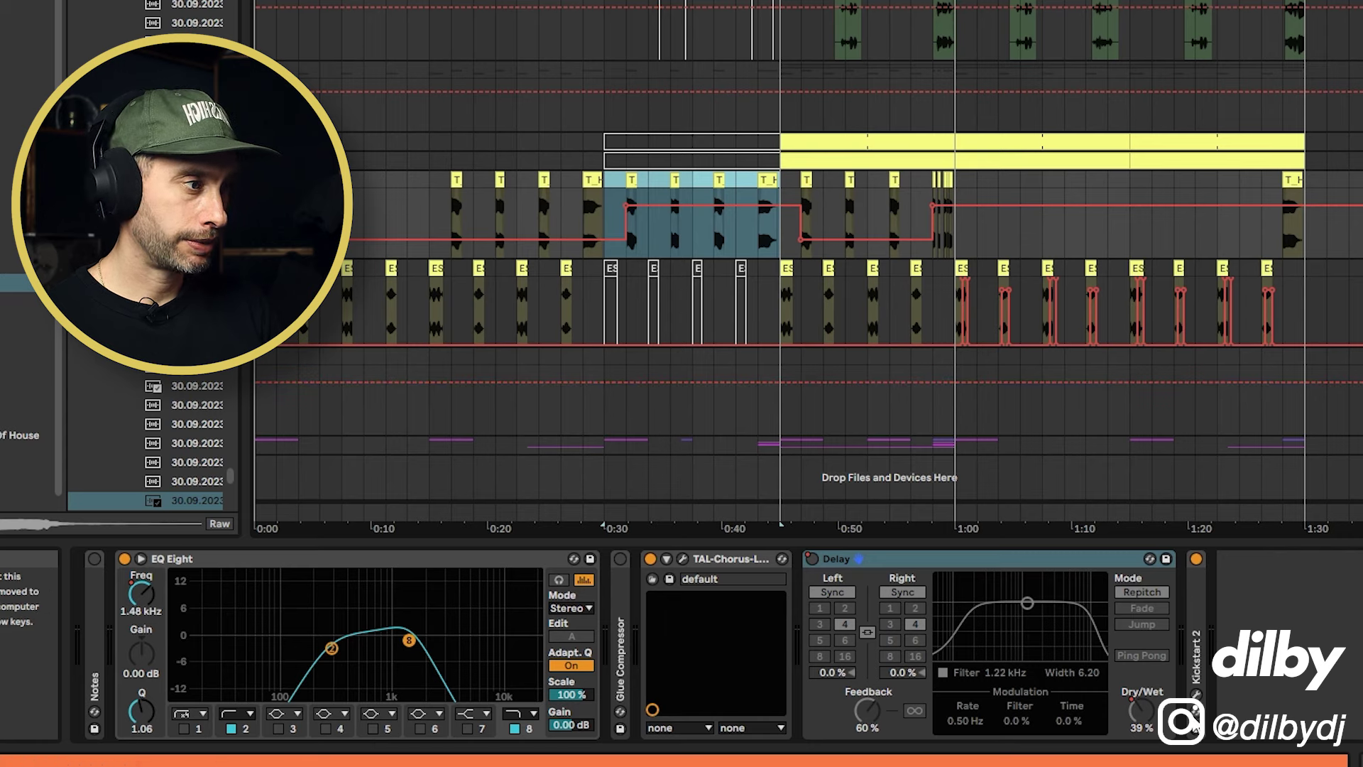
left_click(1137, 712)
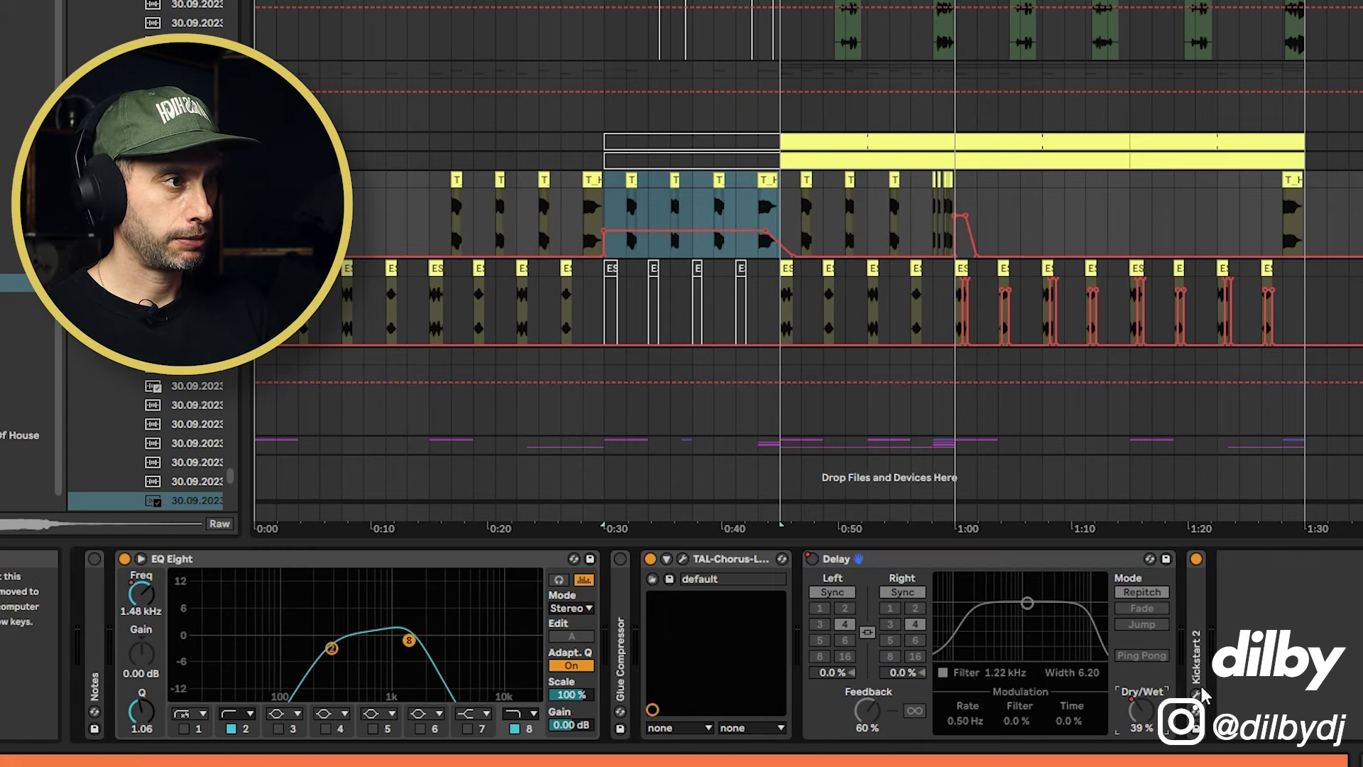
Play the arrangement from 15.1.1 into the delayed vocal section and select the Lights Down track
left_click(561, 159)
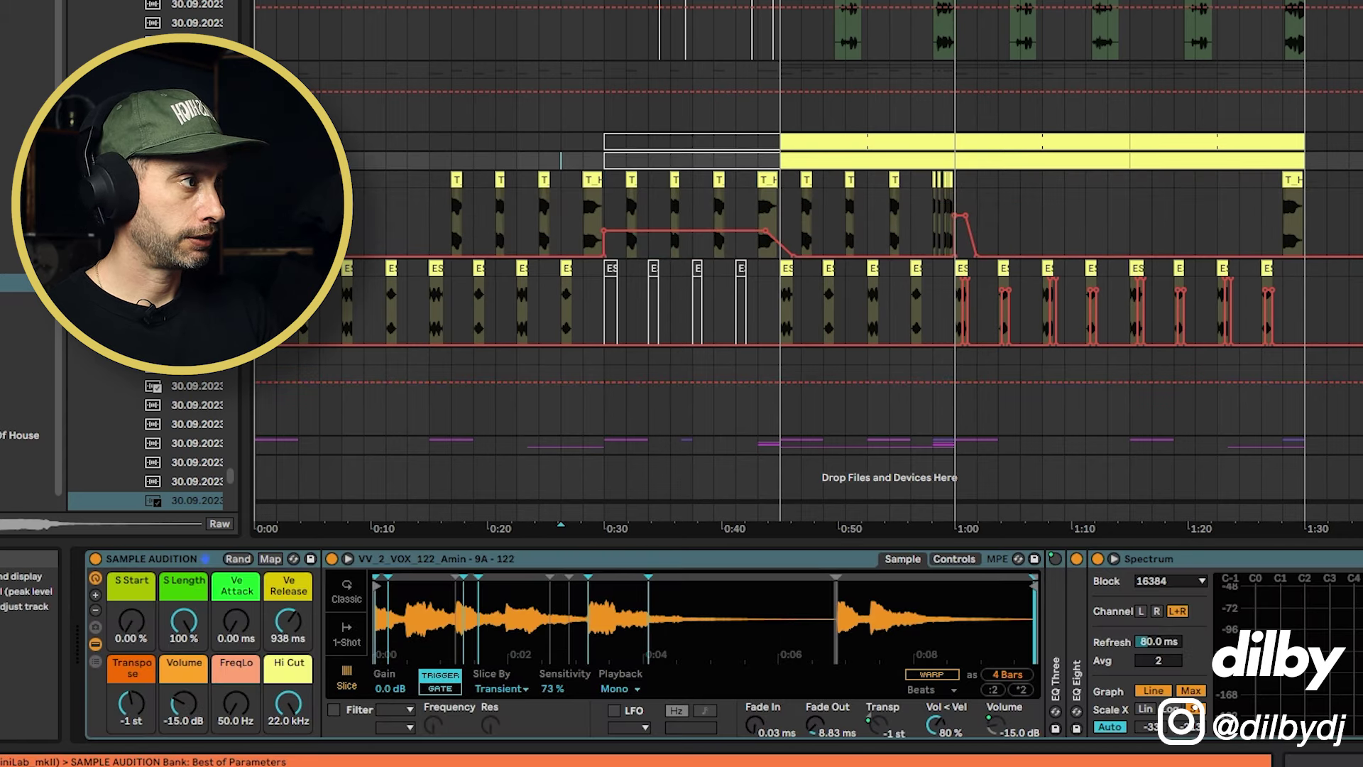
key("space")
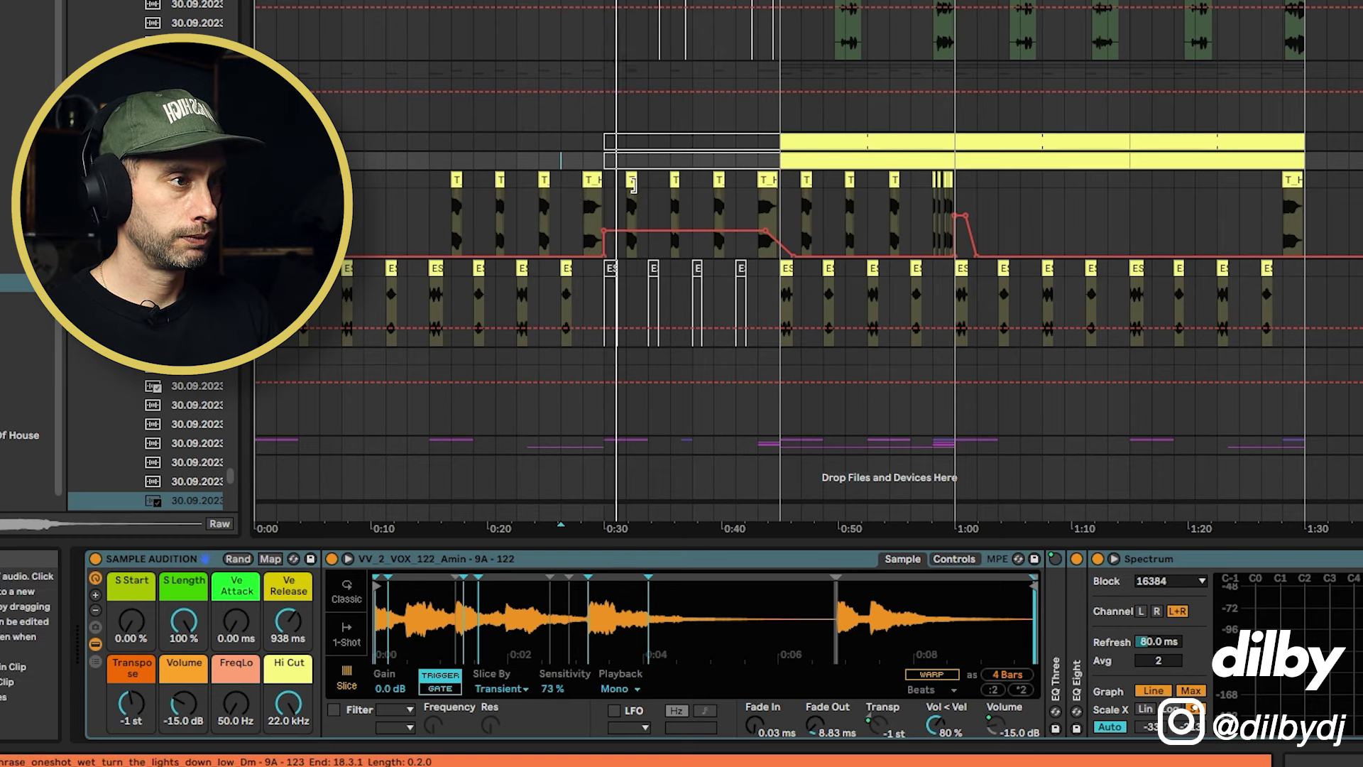
left_click(1357, 182)
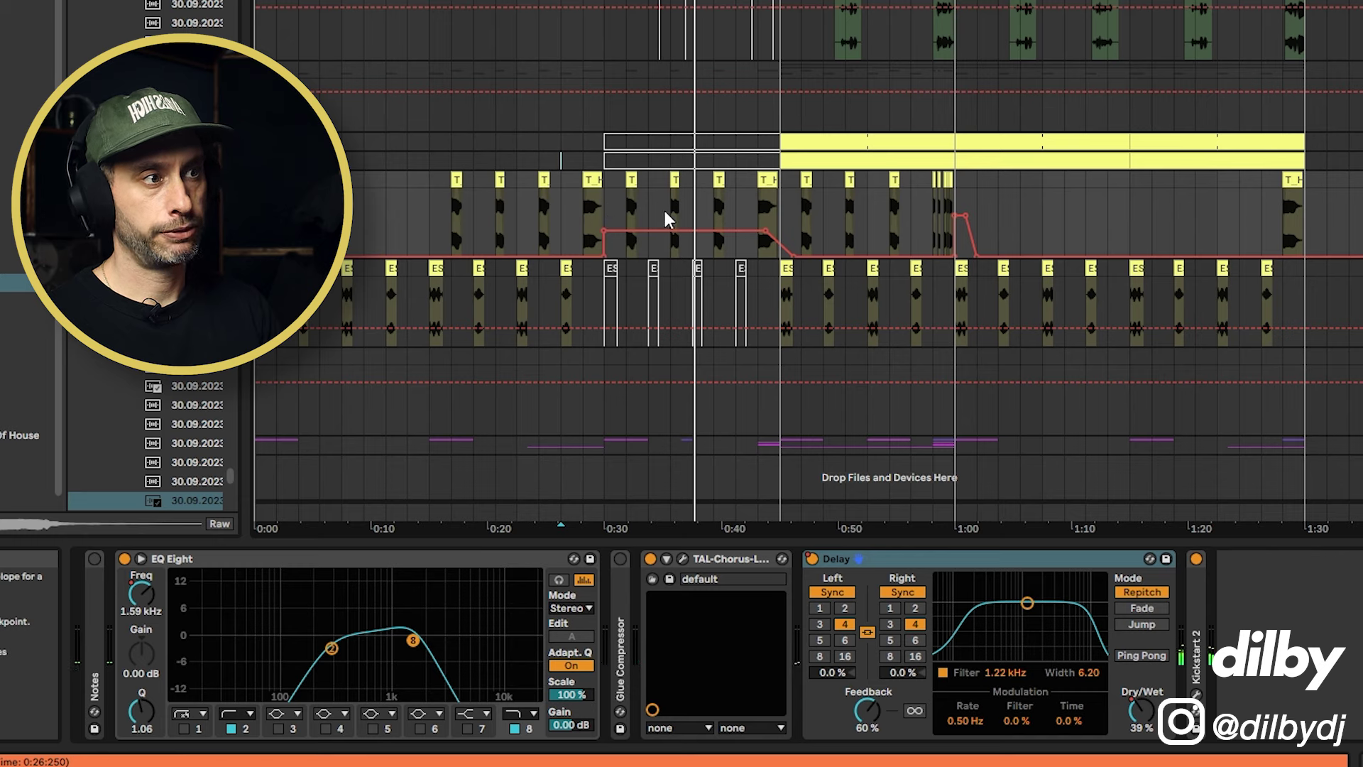
Show the Lights Down EQ Eight frequency automation, highlight 26.1.1 to 33.1.1, and play the build-up leading into that range
left_click(144, 594)
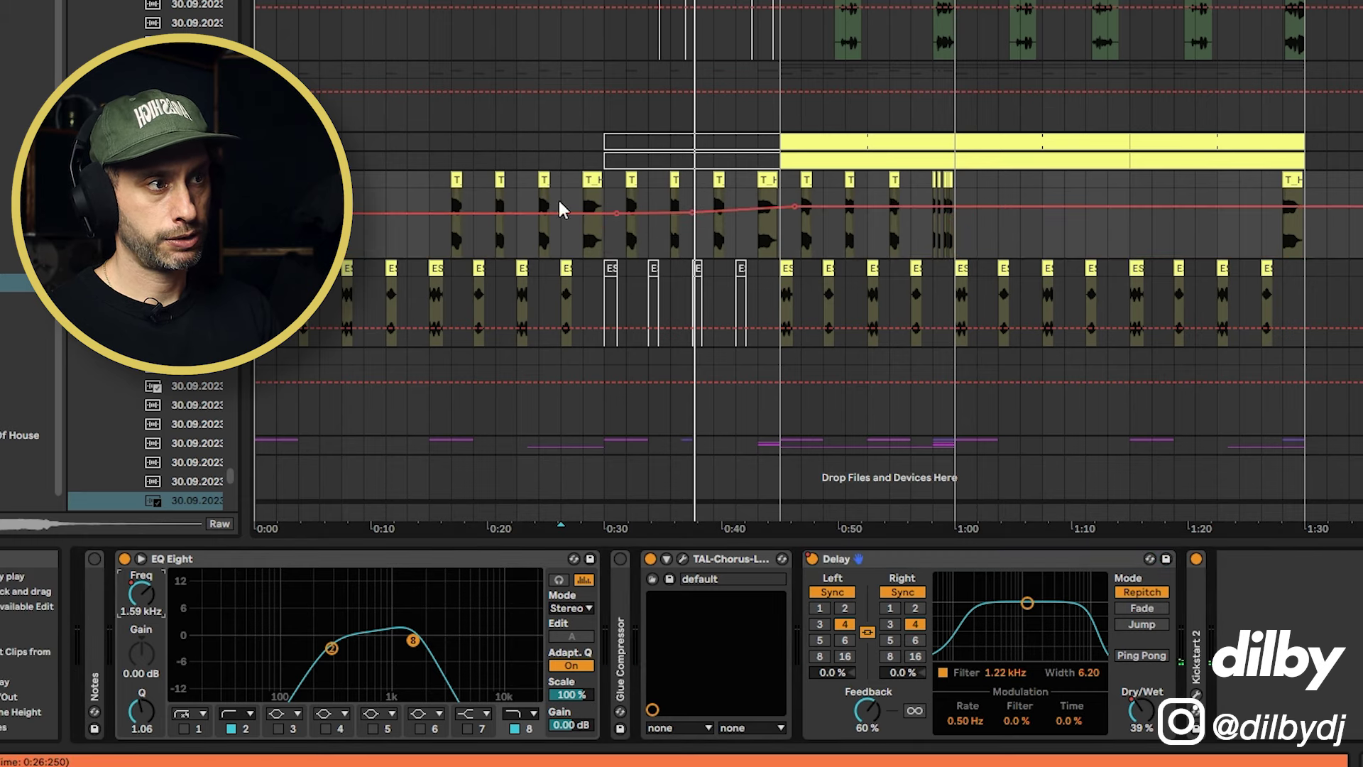
left_click_drag(428, 207, 963, 183)
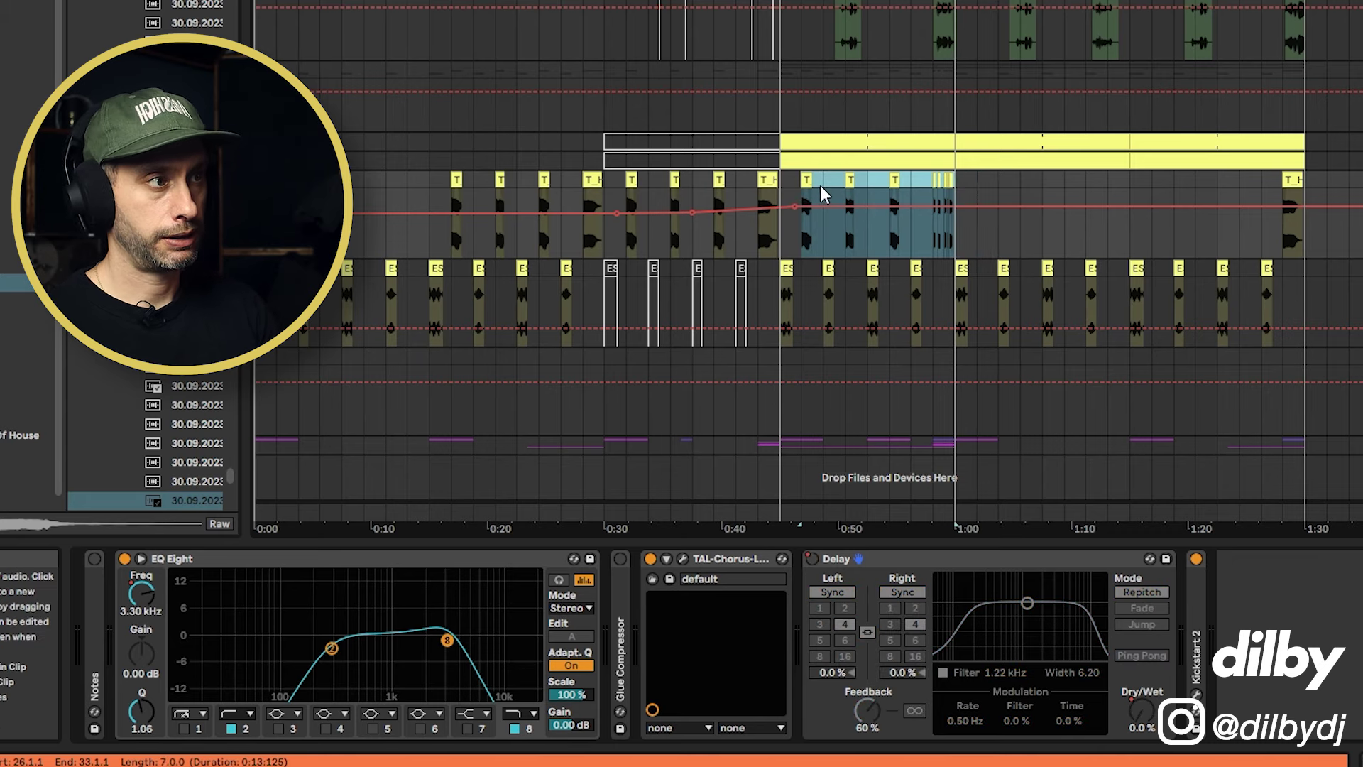
left_click(726, 183)
left_click(710, 183)
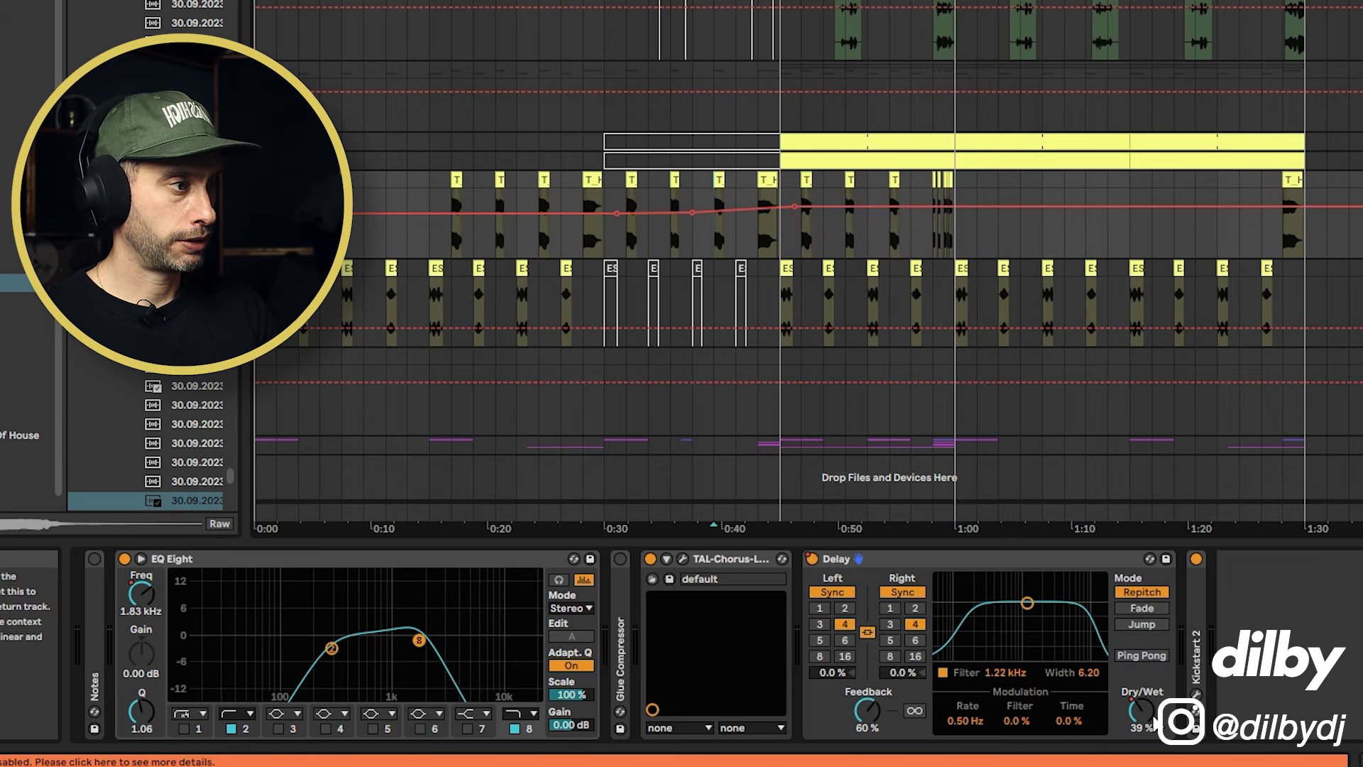
key("space")
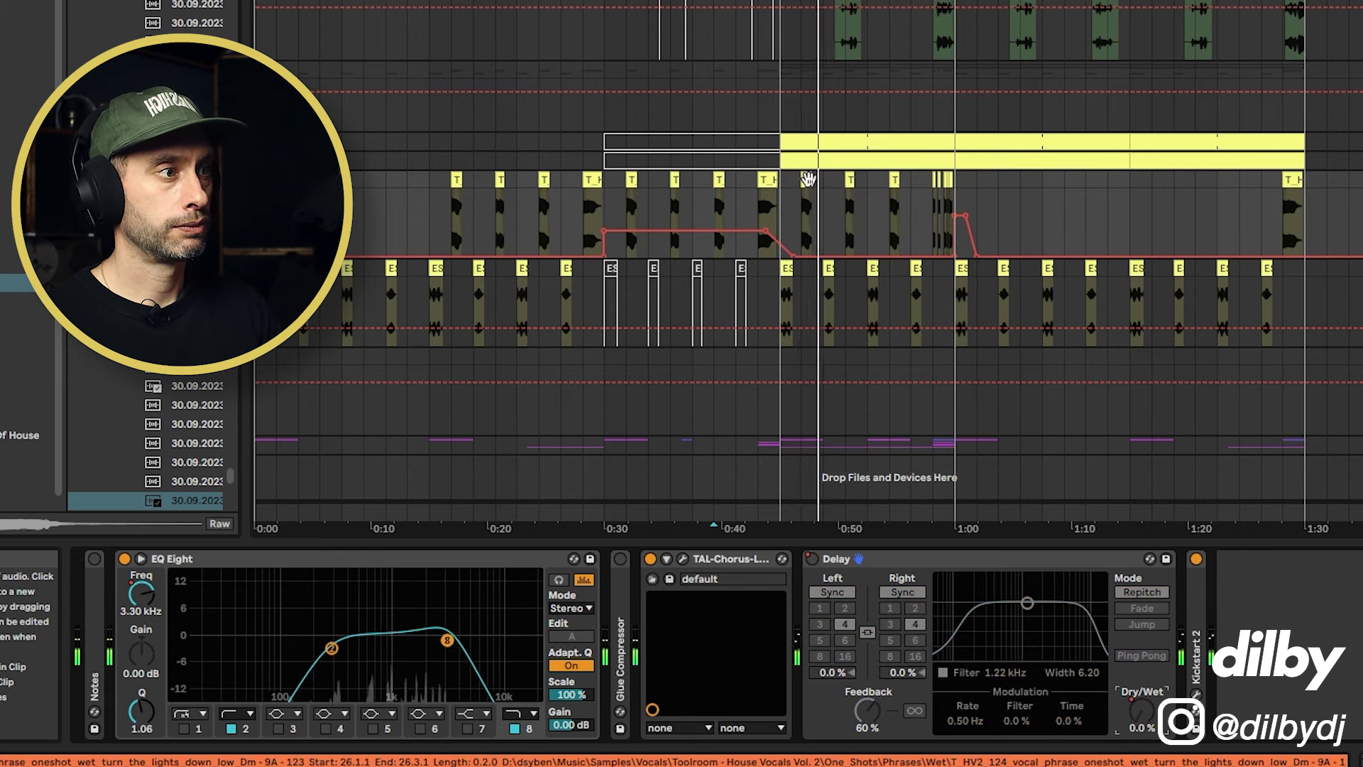
Play the chopped Lights Down clips from 32.1.1 and highlight them up to 33.1.1
left_click(925, 187)
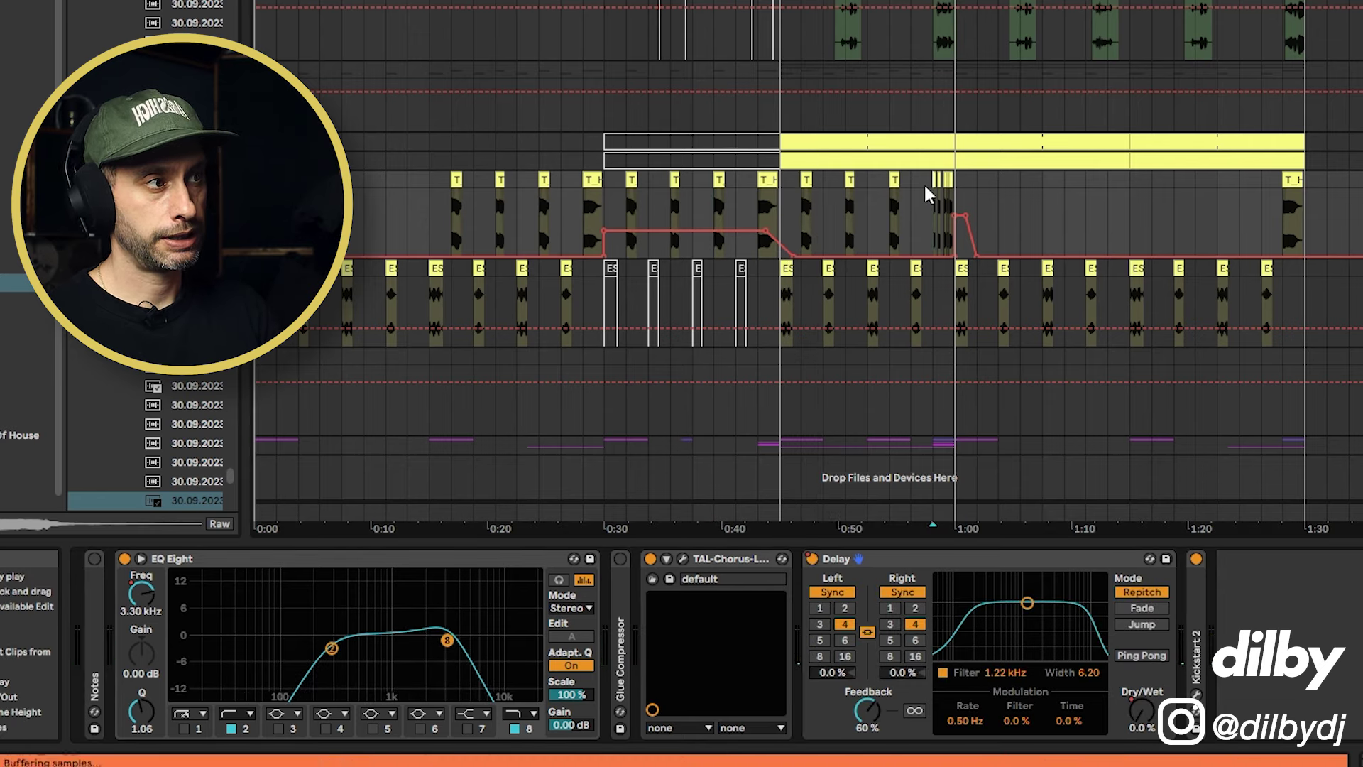
left_click_drag(918, 1, 916, 165)
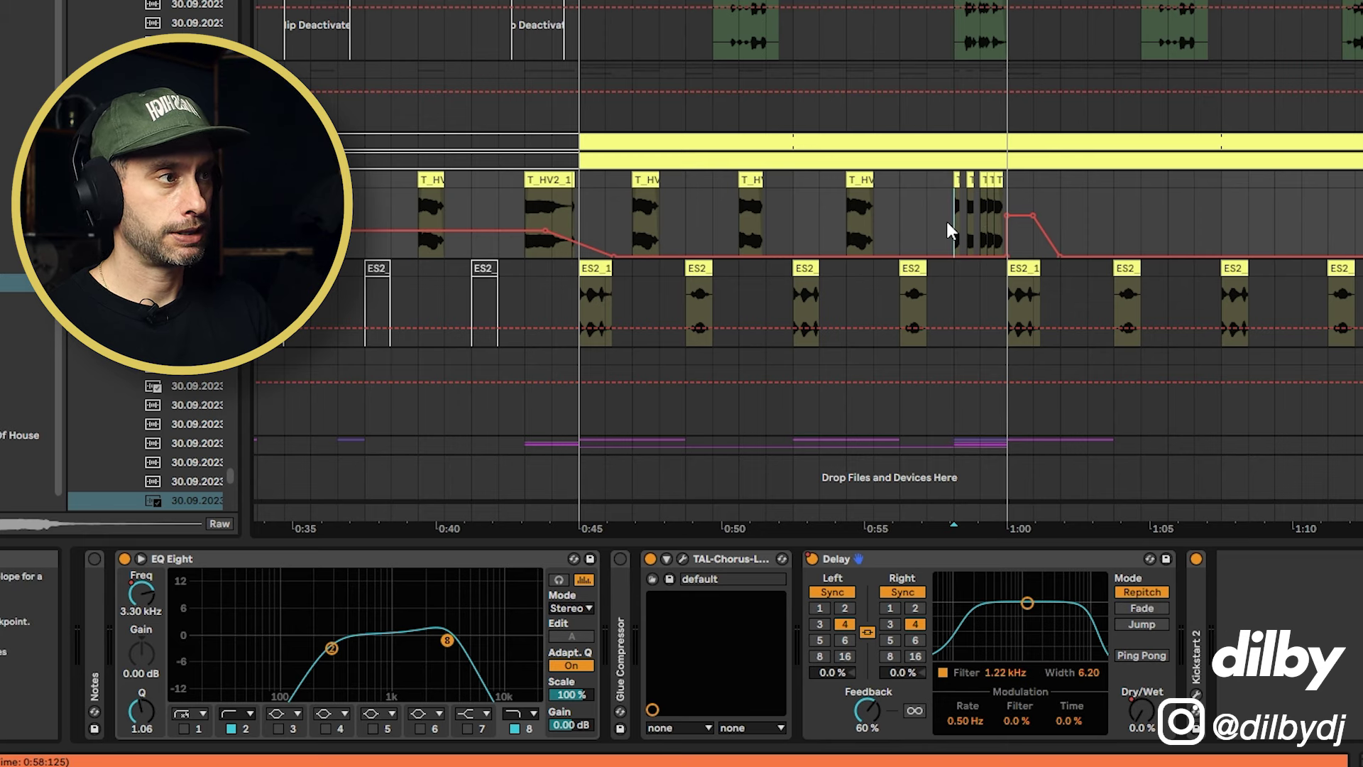
key("space")
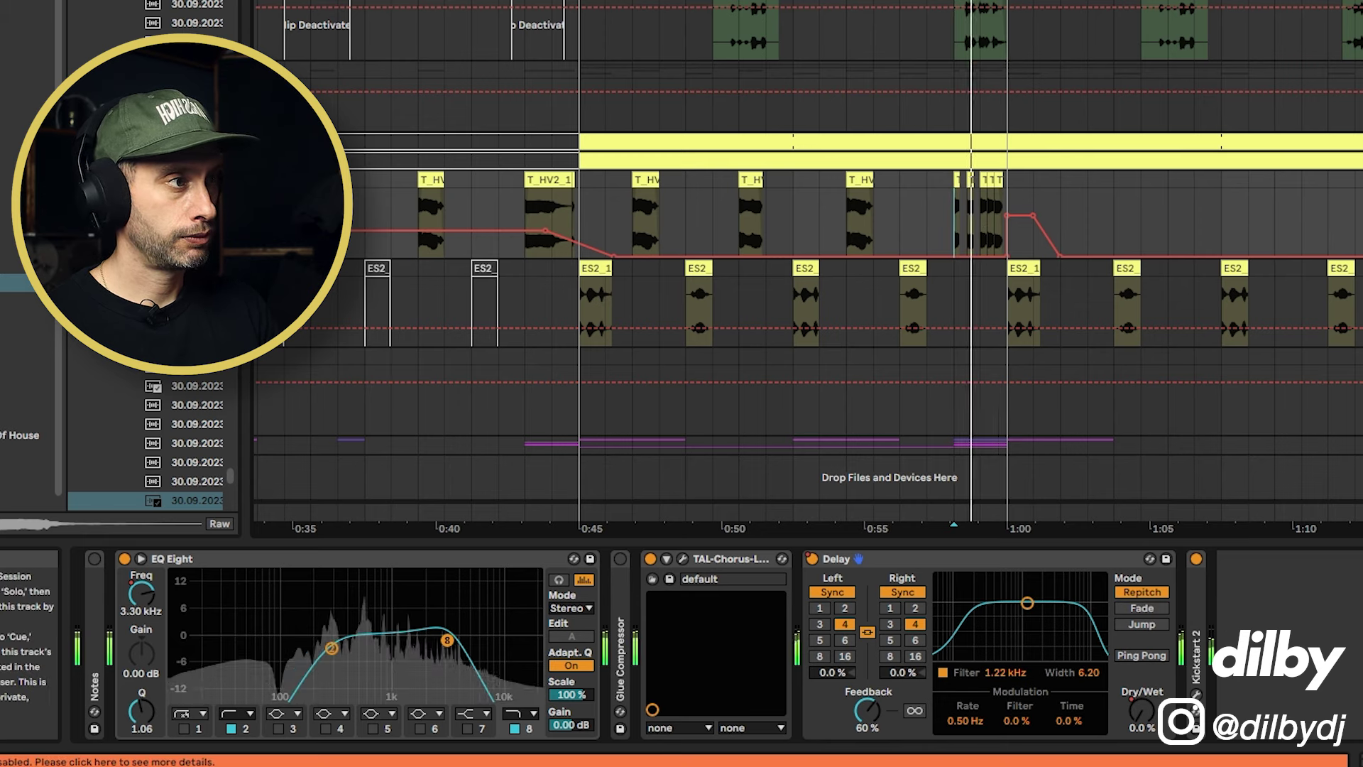
key("space")
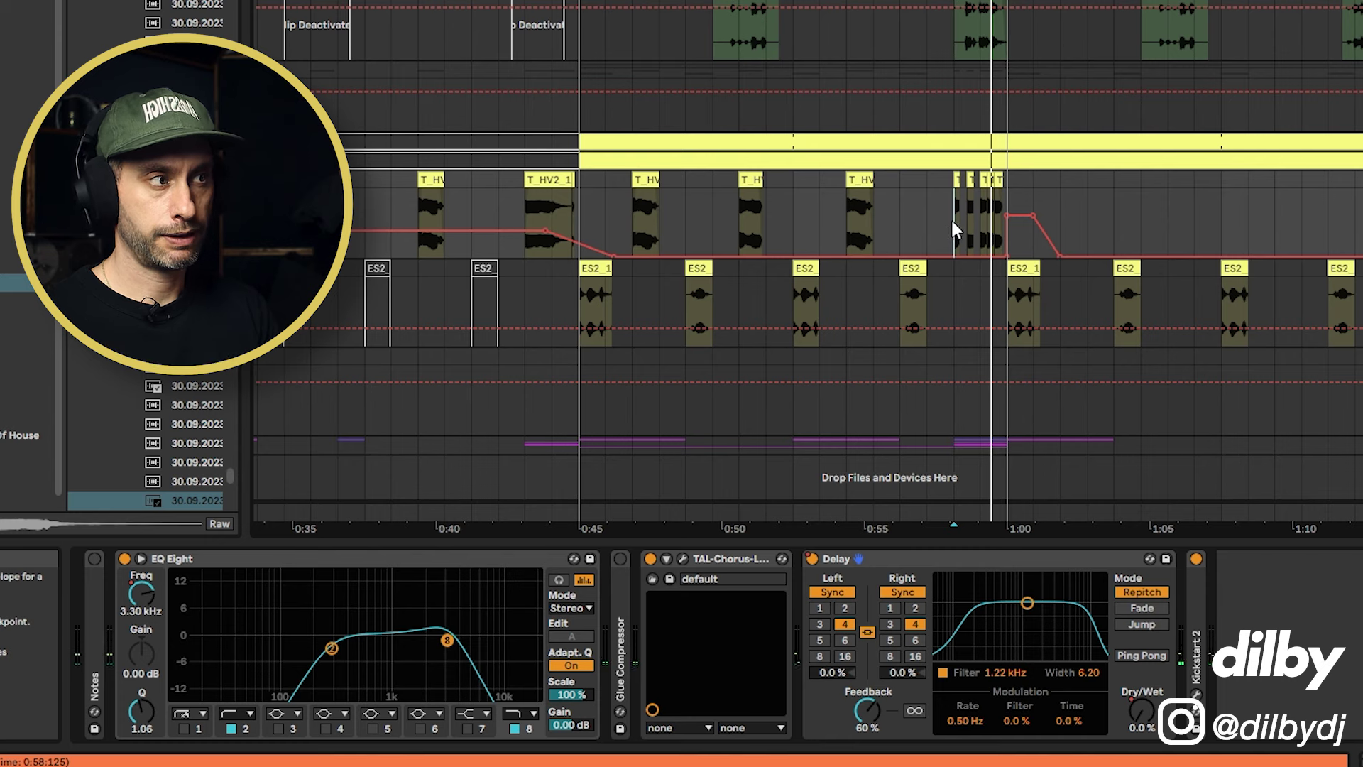
mouse_move(953, 238)
left_mouse_down()
mouse_move(1001, 231)
mouse_move(976, 250)
left_mouse_up()
key("space")
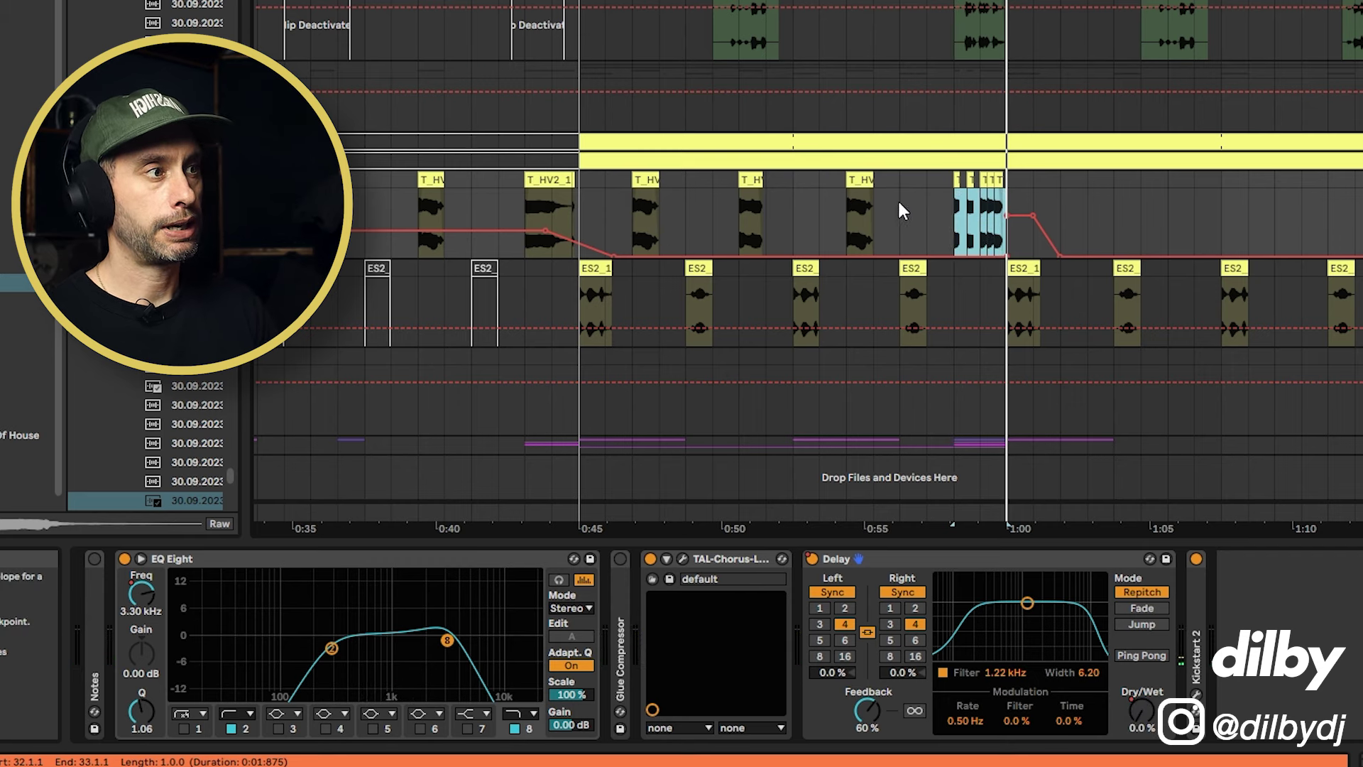
Highlight the Delay Dry/Wet automation from 33.1.1 to 35.1.1 on Lights Down and play it from 31.1.1
left_click(948, 207)
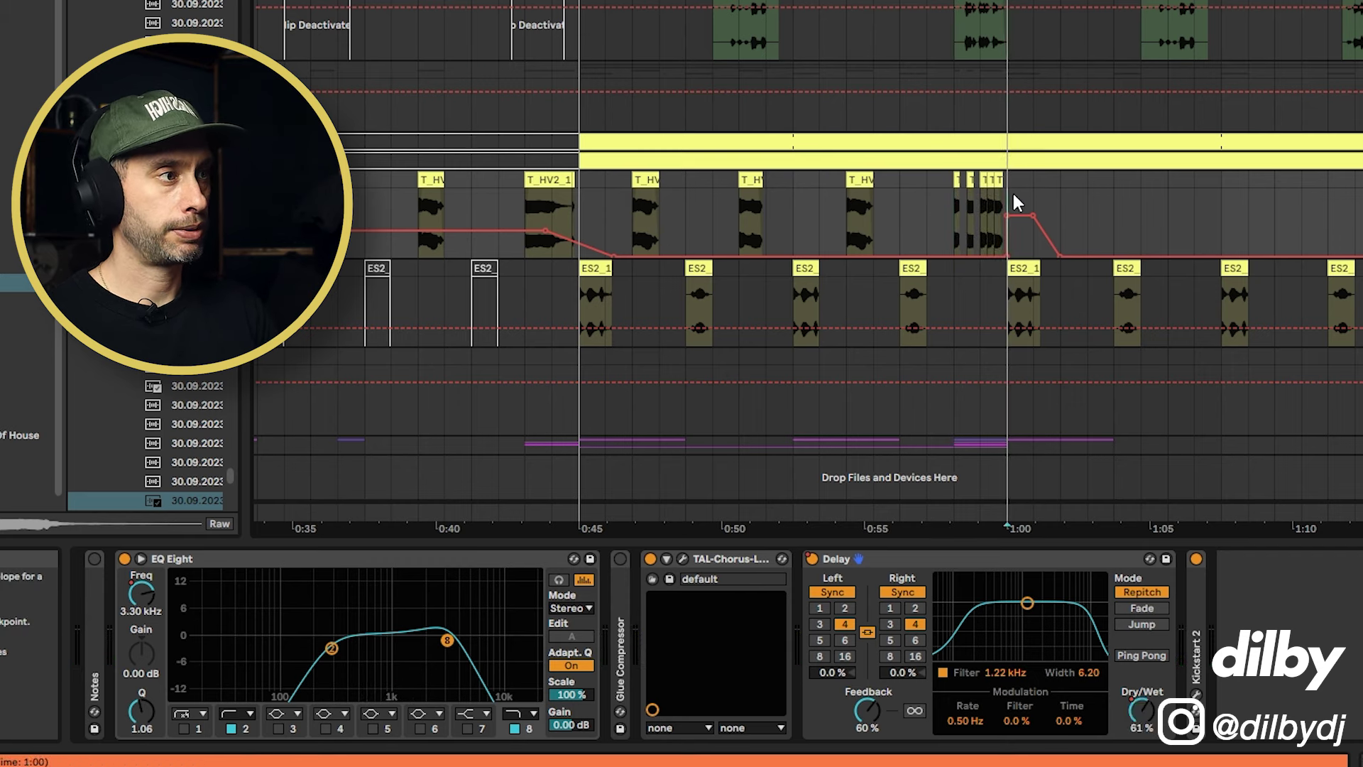
left_click_drag(1013, 196, 1125, 196)
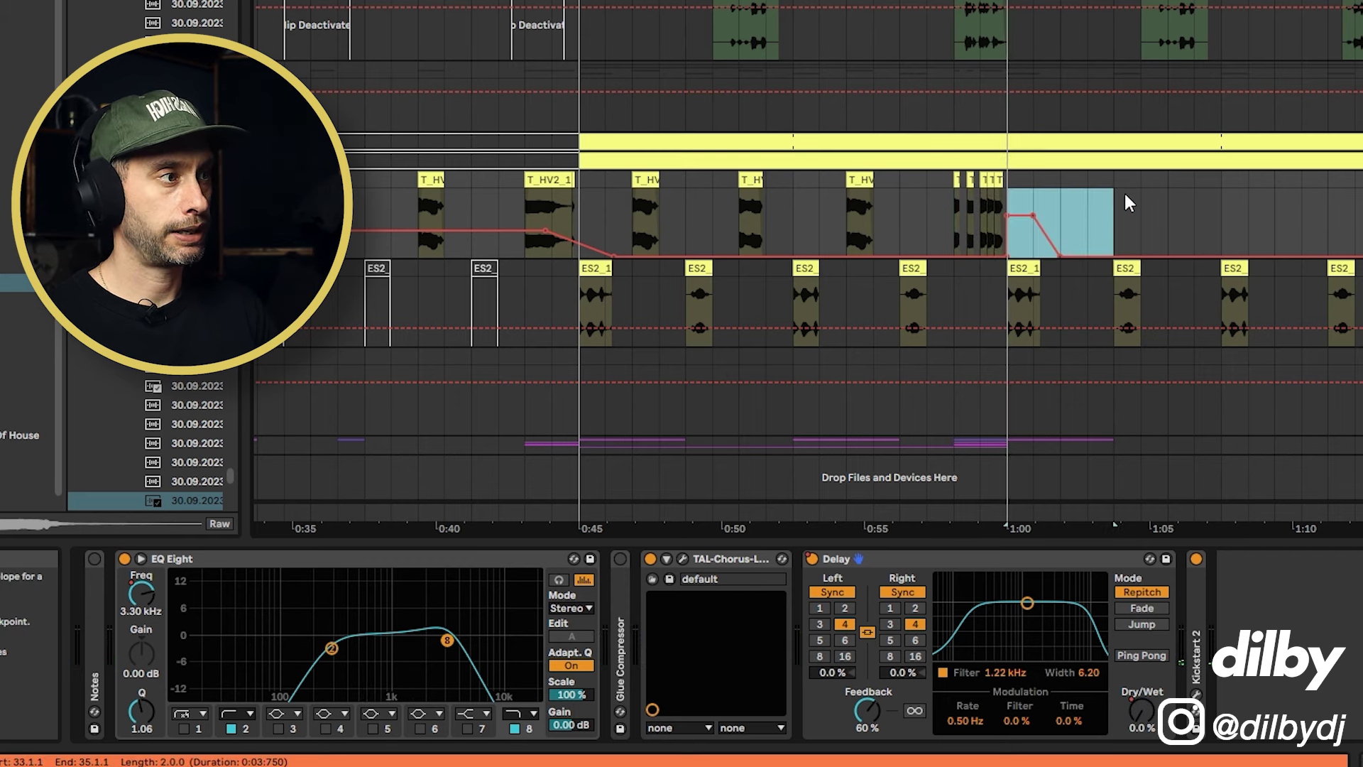
left_click(901, 212)
key("space")
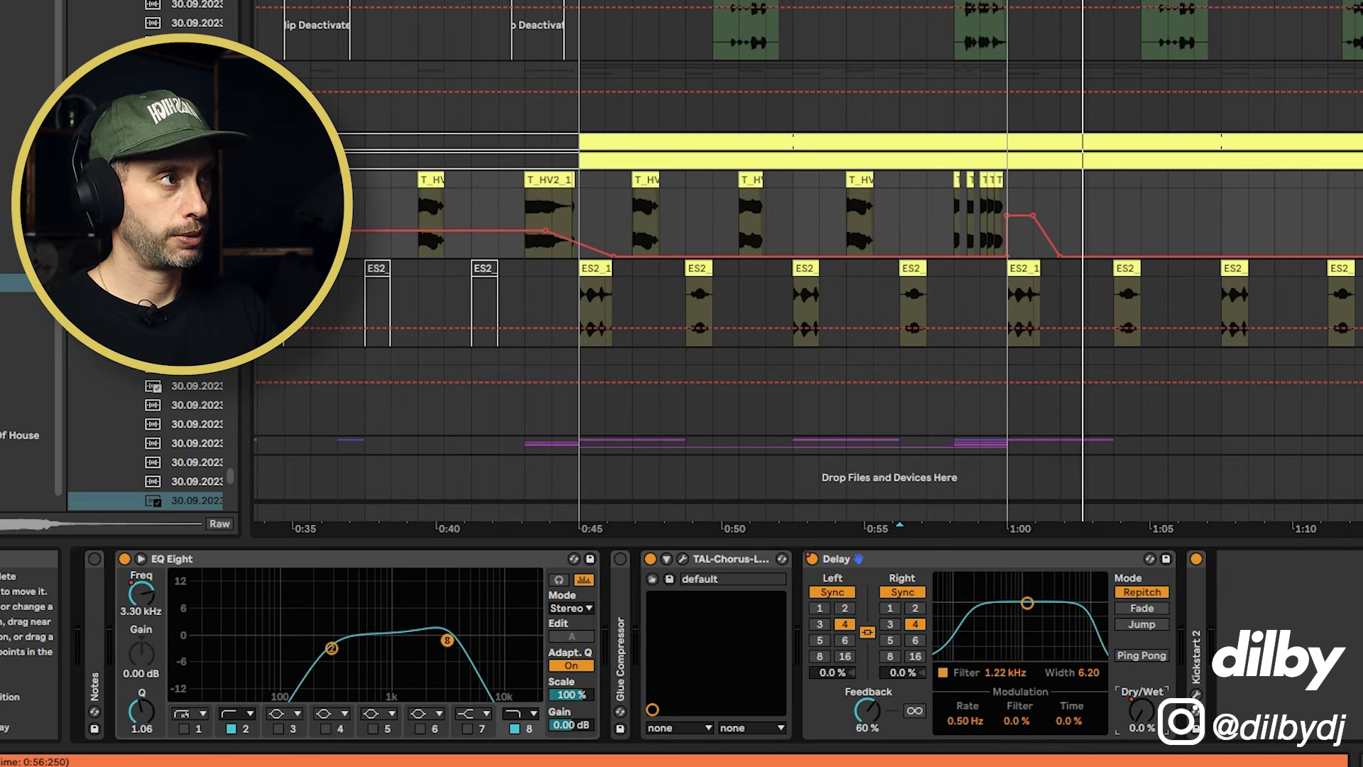
Try raising the Dry/Wet breakpoint after 33.1.1 to 69 % and removing it, play the chopped clips from 32.1.1, and undo the automation edits
left_click_drag(1123, 7, 856, 2)
left_click_drag(813, 263, 832, 210)
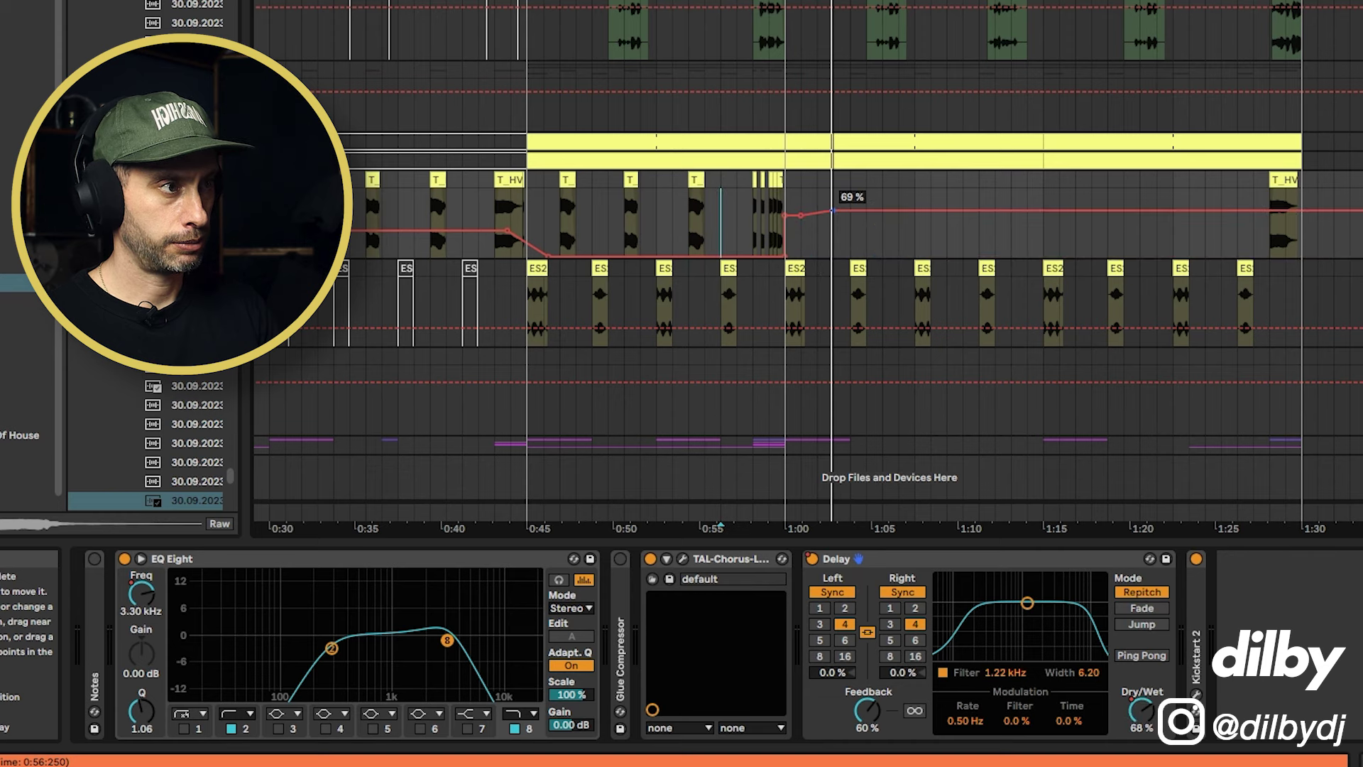
left_click(832, 210)
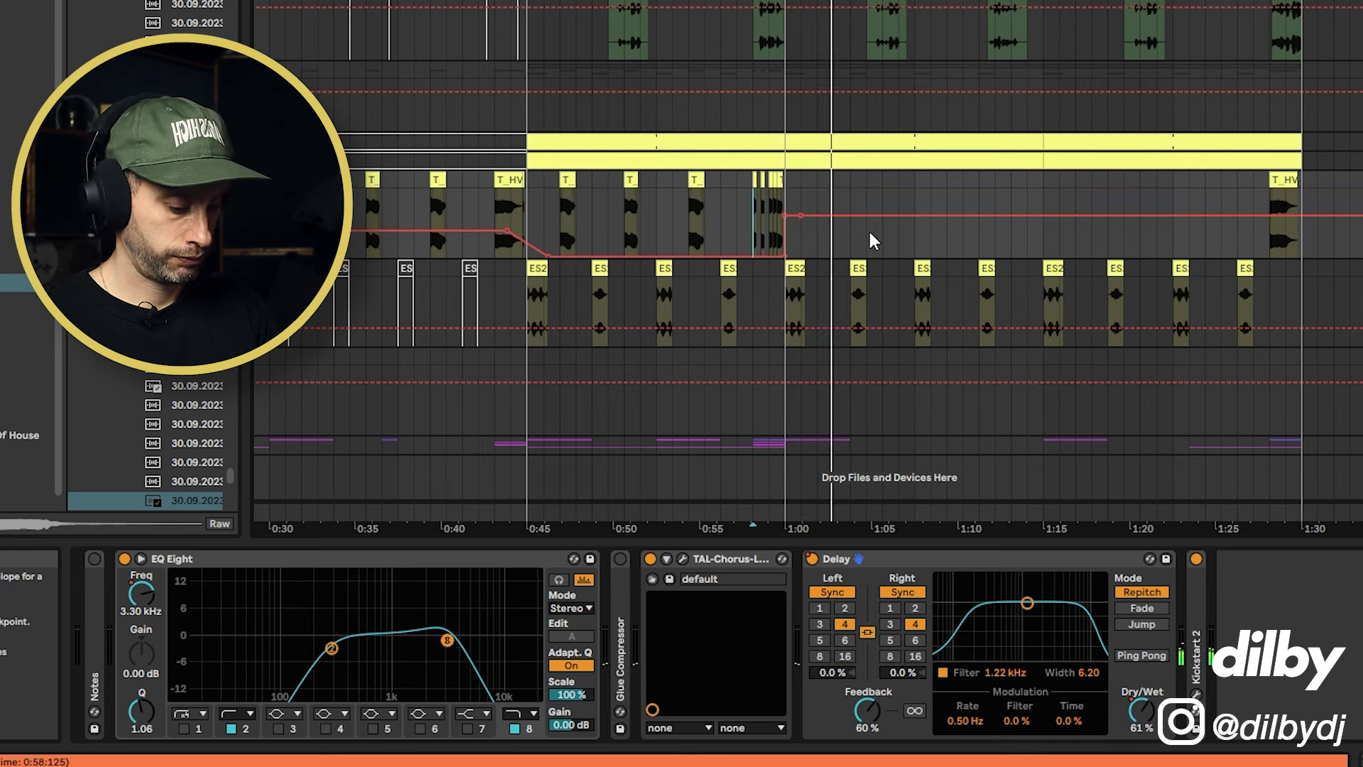
key("ctrl+z")
key("ctrl+z")
key("space")
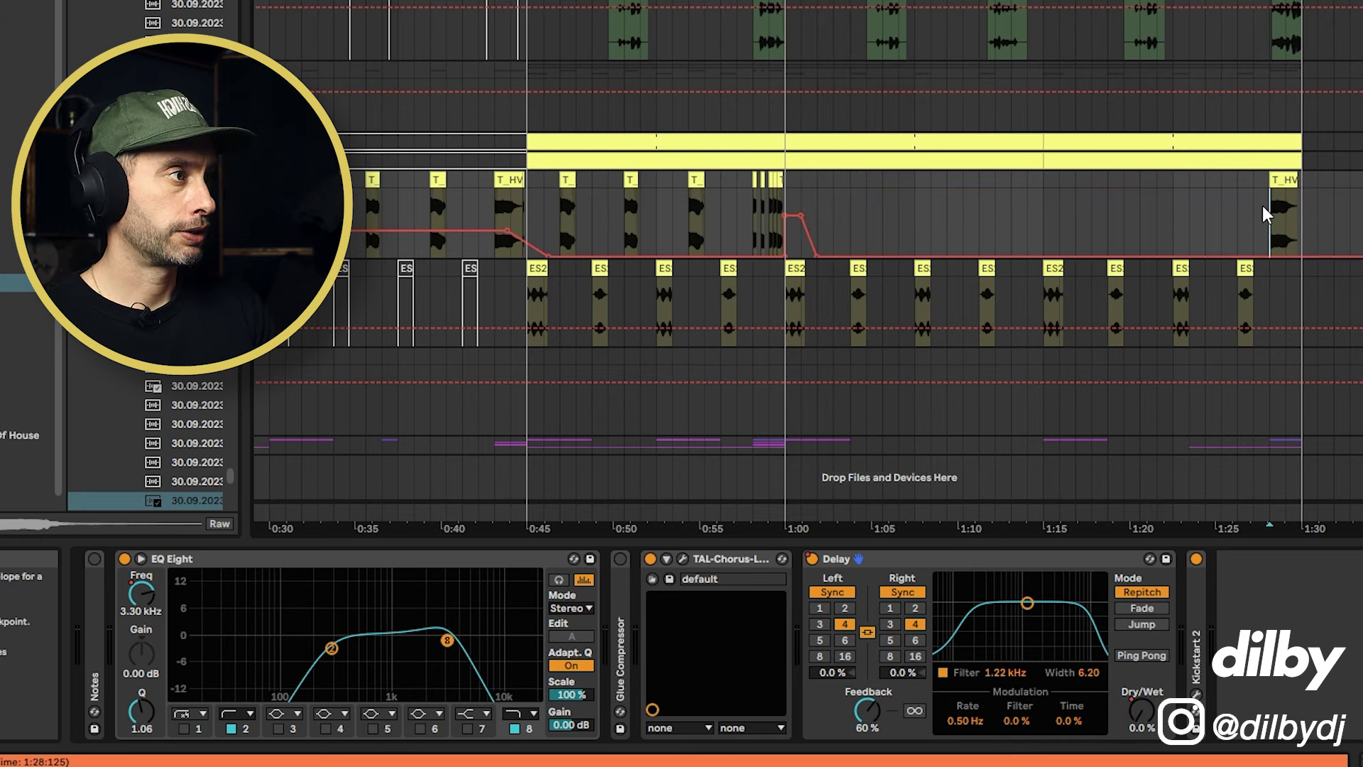
Play the last Lights Down phrase at 48.1.1, starting from 47.1.1
left_click(1264, 208)
key("minus")
left_click(1286, 181)
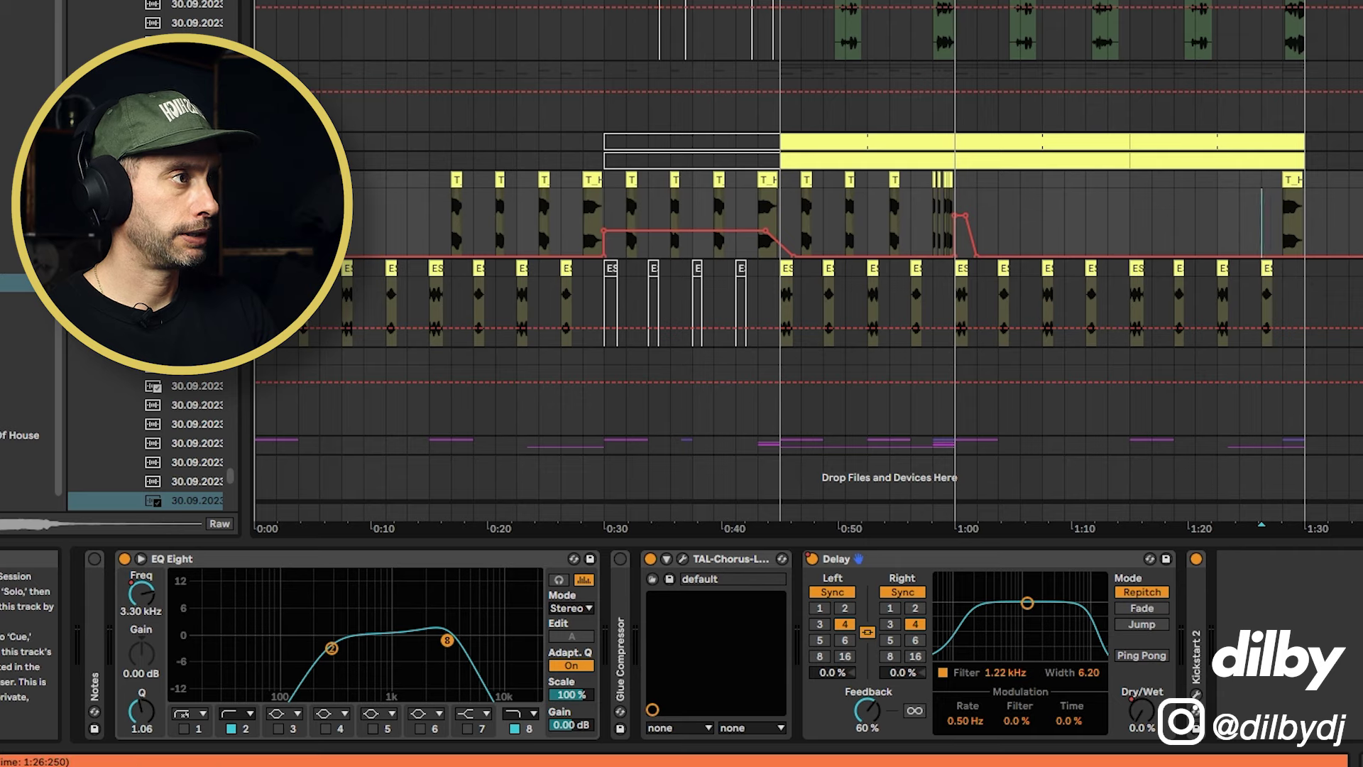
key("space")
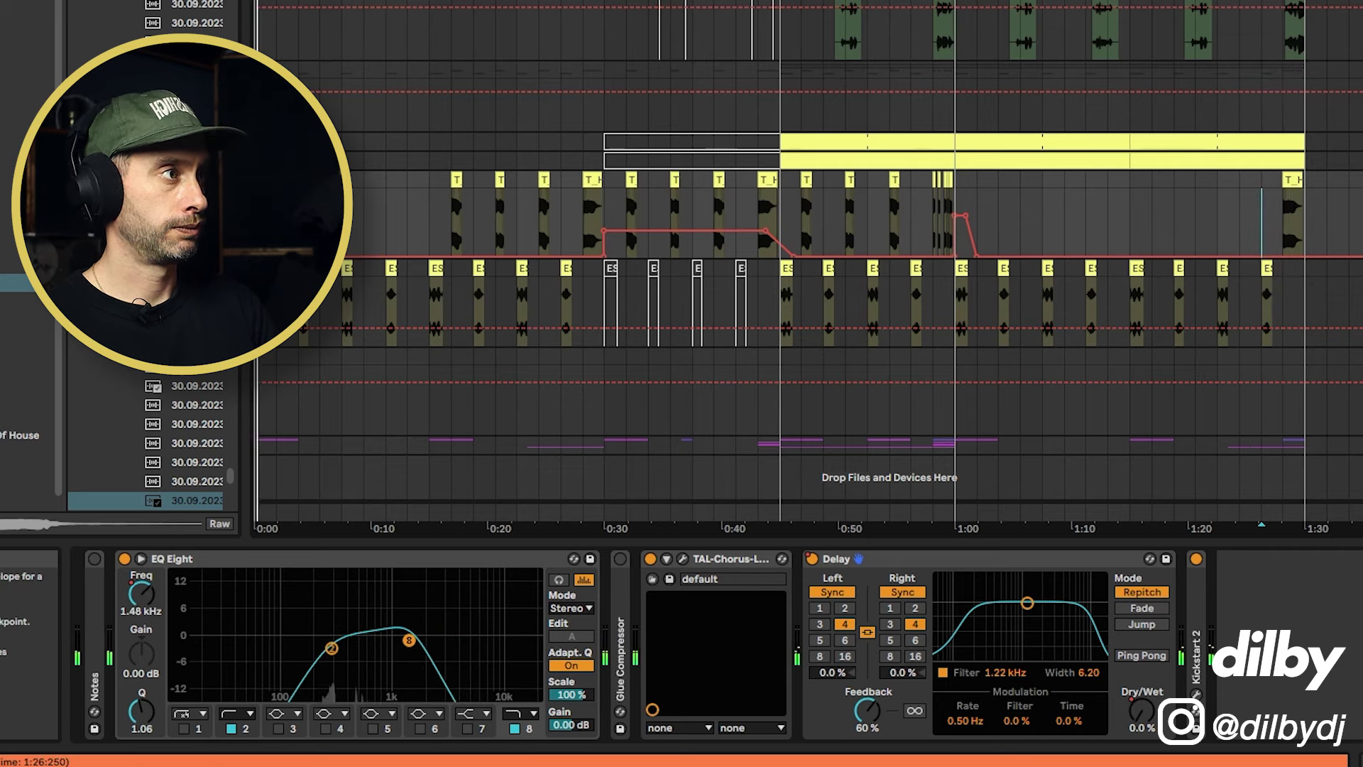
Turn off the Lights Down solo and open the Vox Texture1 clip at 41.1.1 to view its MIDI notes
left_click(1359, 397)
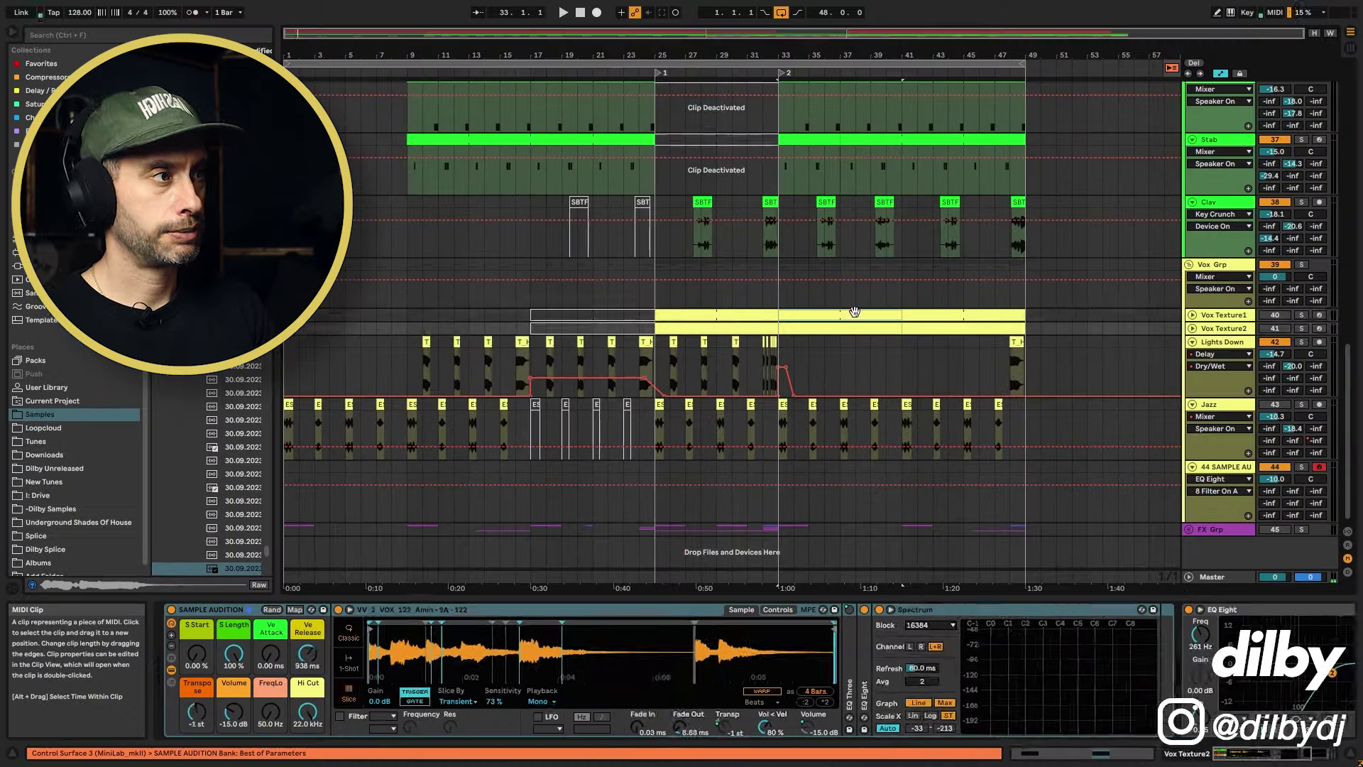
left_click(1235, 316)
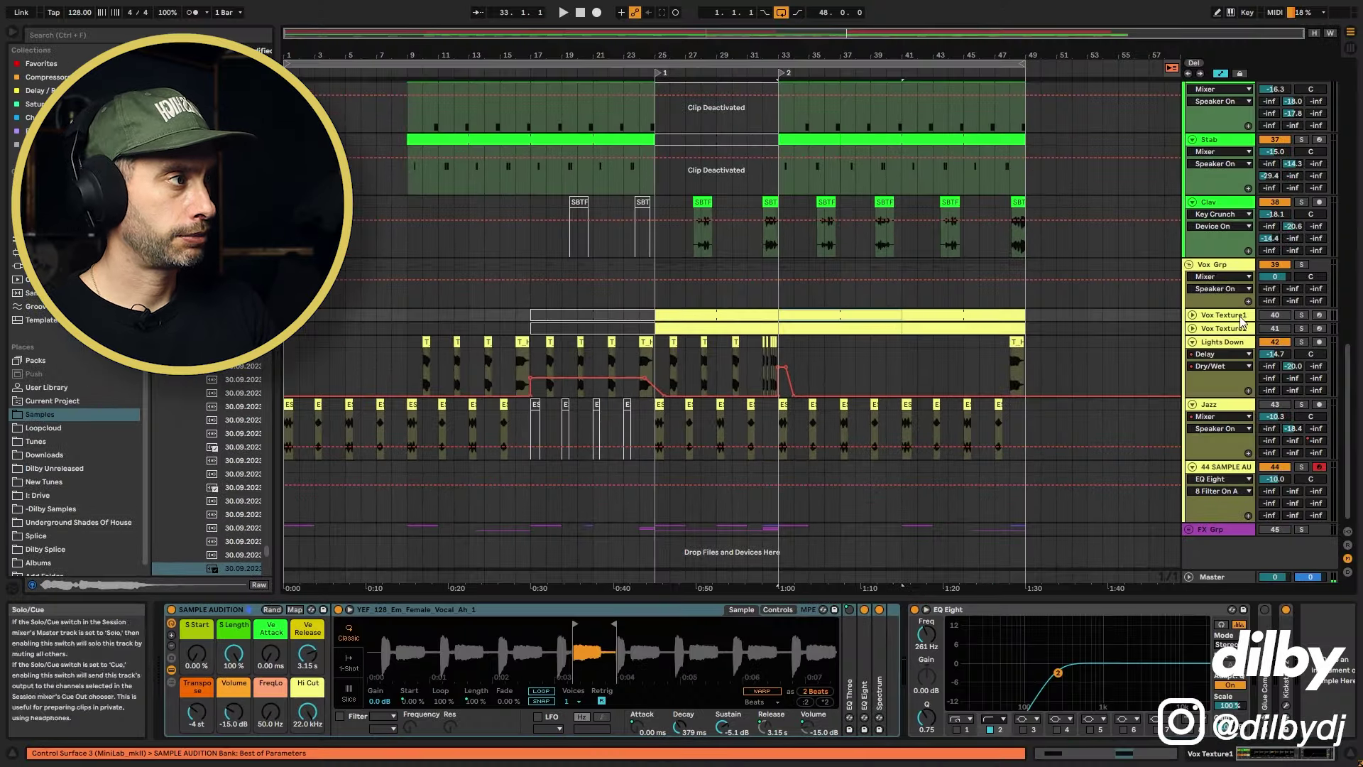
left_click(932, 313)
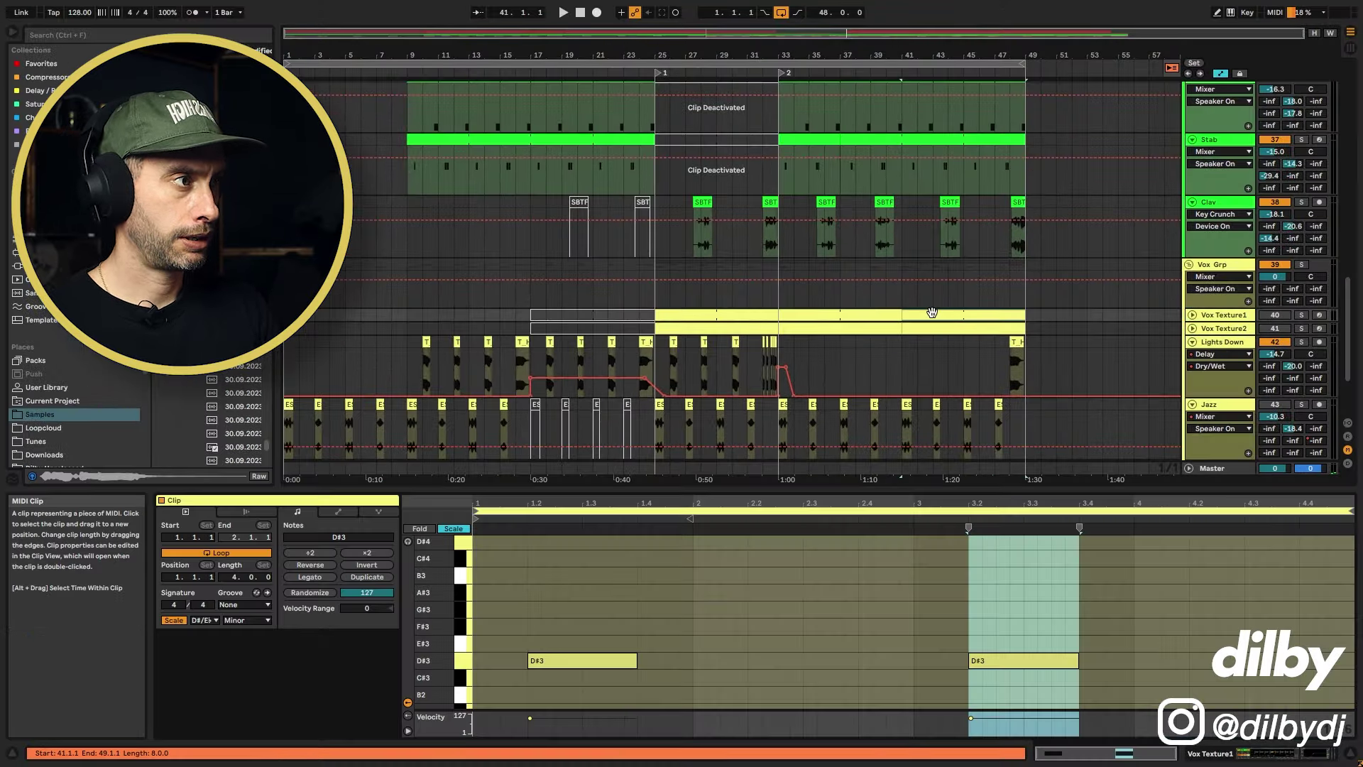
left_click(1219, 316)
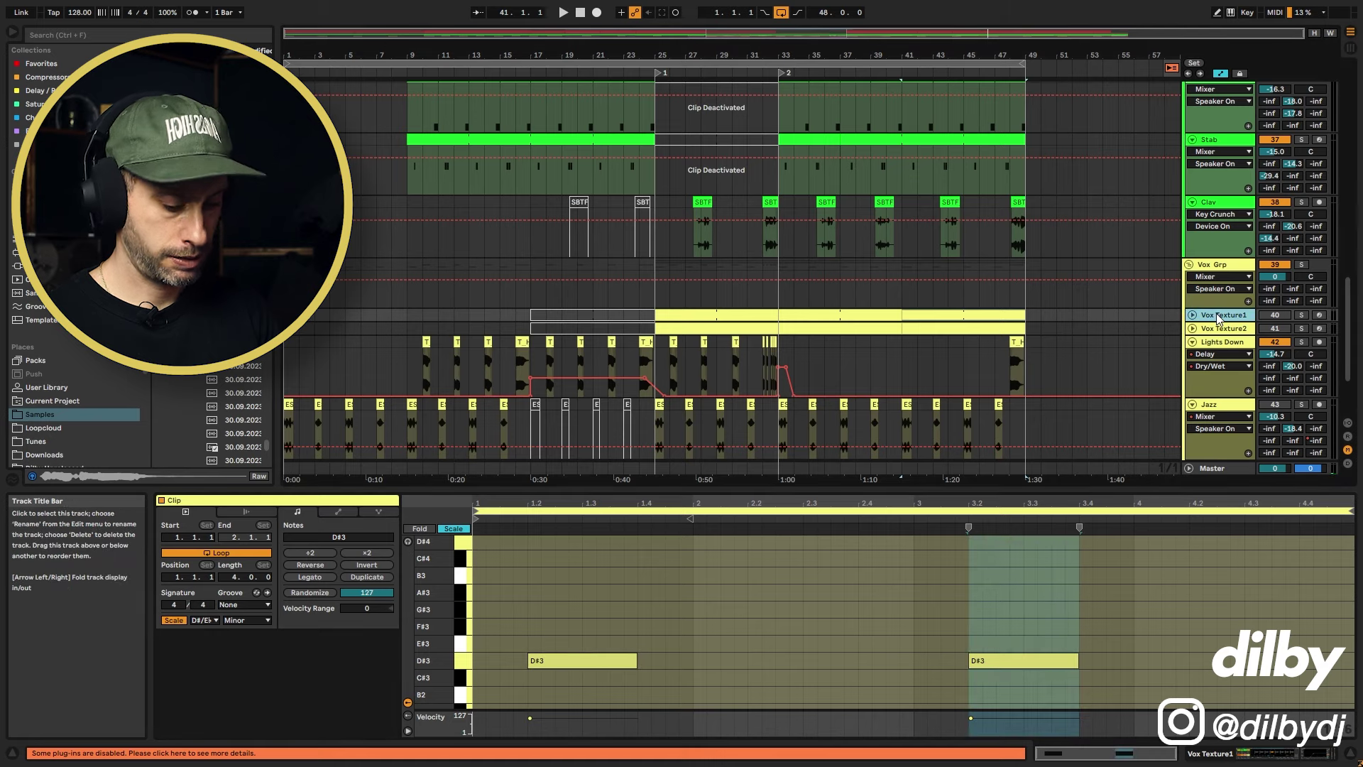
Show Vox Texture1's devices and play it from 41.1.1 with the Lights Down track deactivated
double_click(1212, 316)
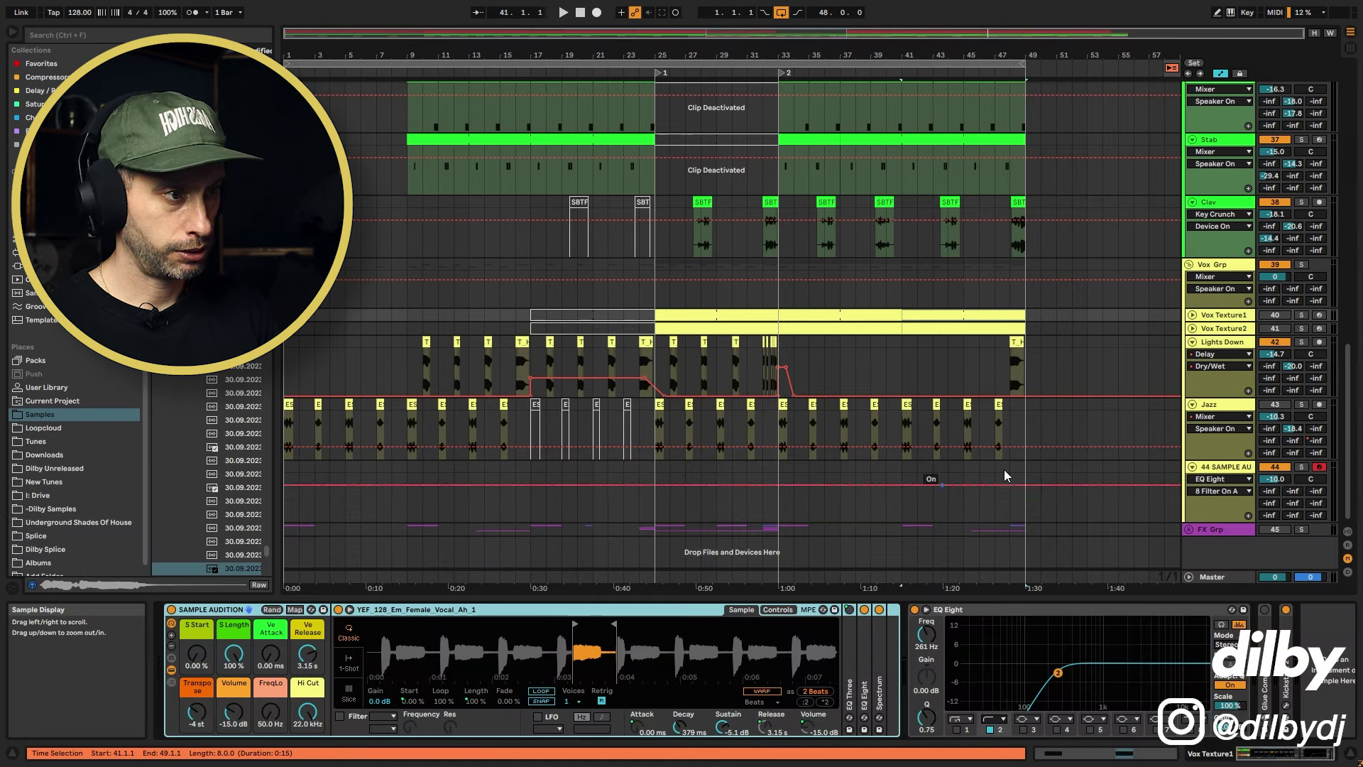
left_click(1275, 315)
left_click(1275, 344)
key("space")
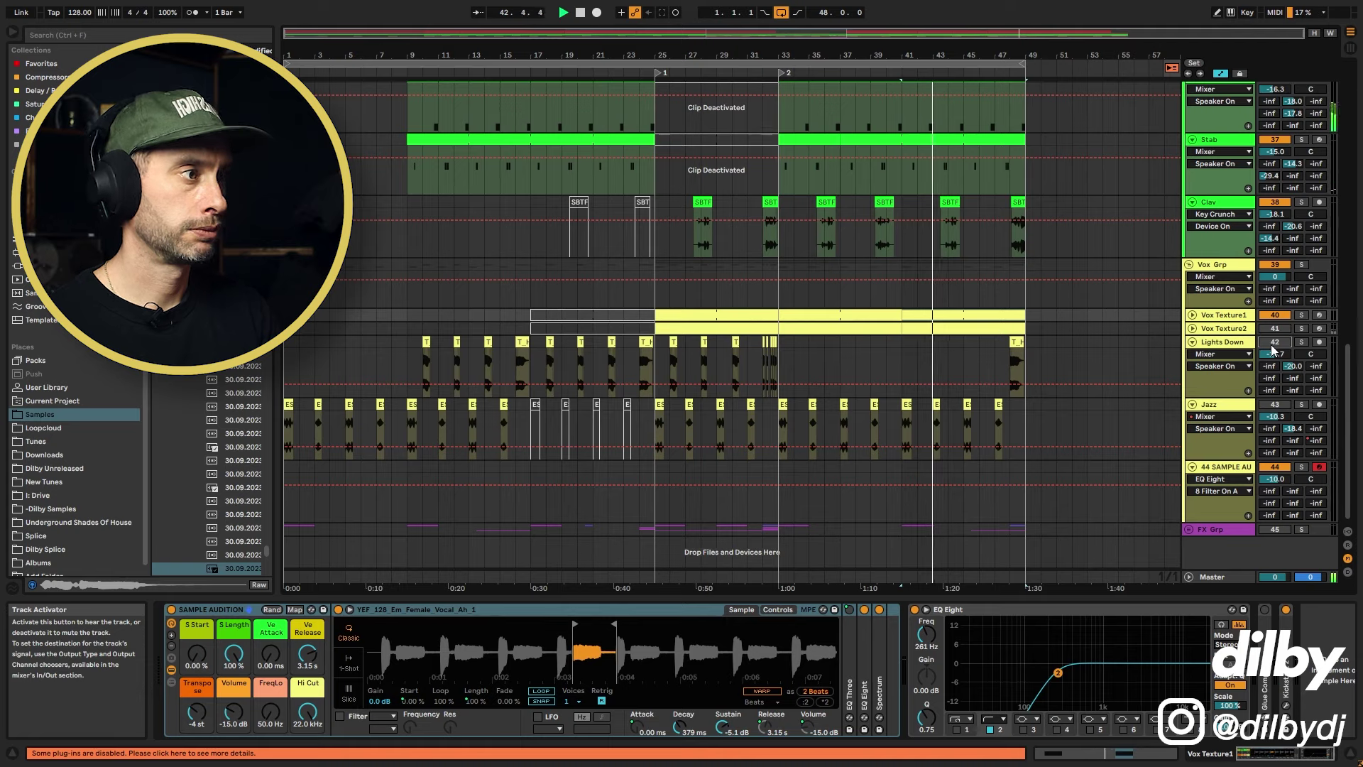
key("space")
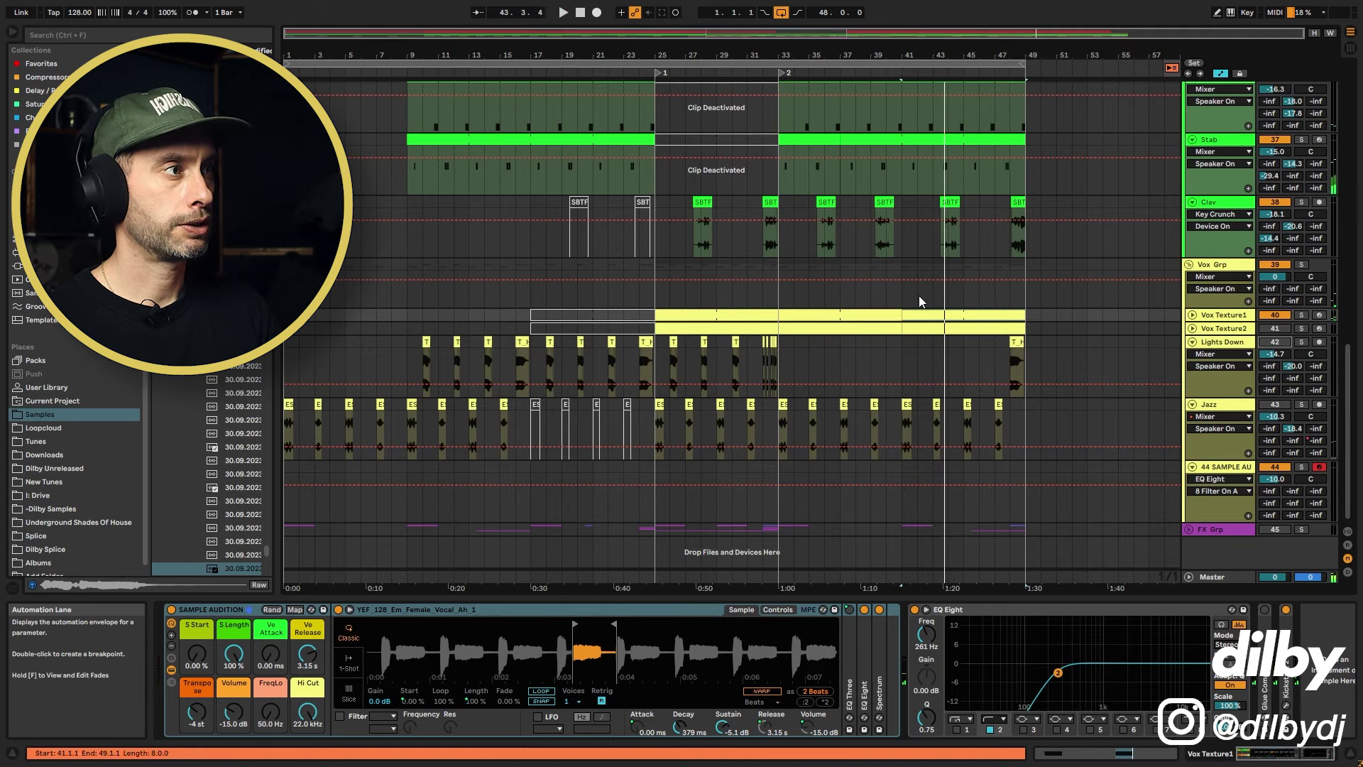
Unfold and solo Vox Texture2, highlighting its section from 34.1.1 to 41.1.1
scroll(927, 244, "up", 2)
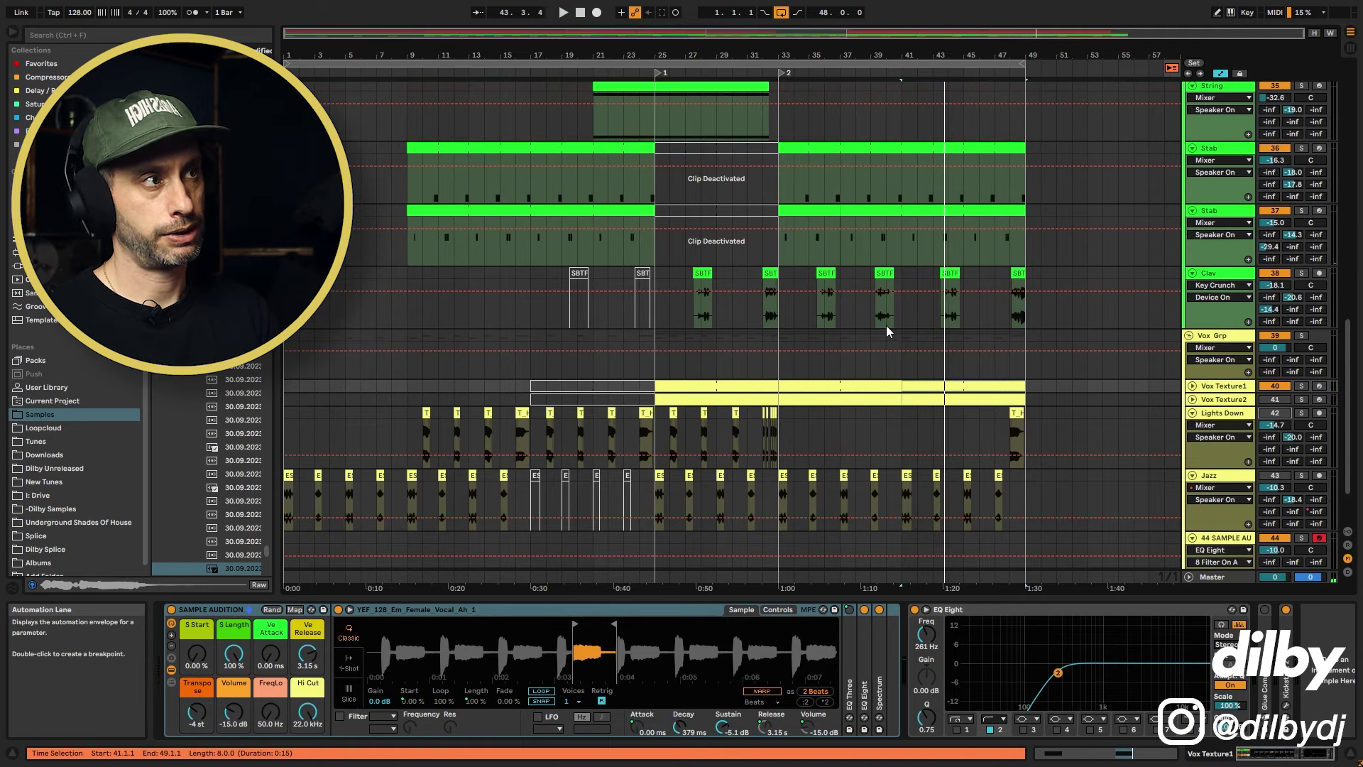
scroll(987, 371, "up", 2)
scroll(988, 375, "down", 1)
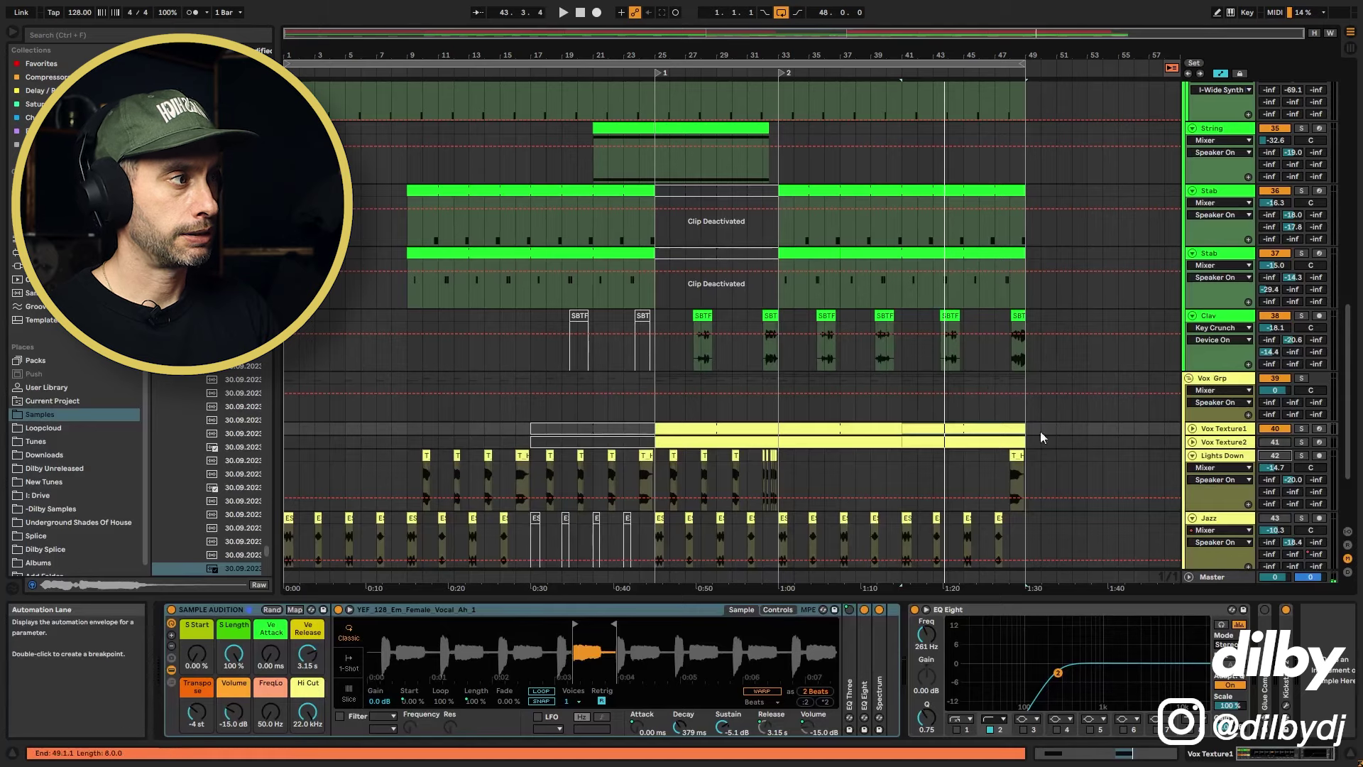
left_click(1222, 442)
left_click(1192, 442)
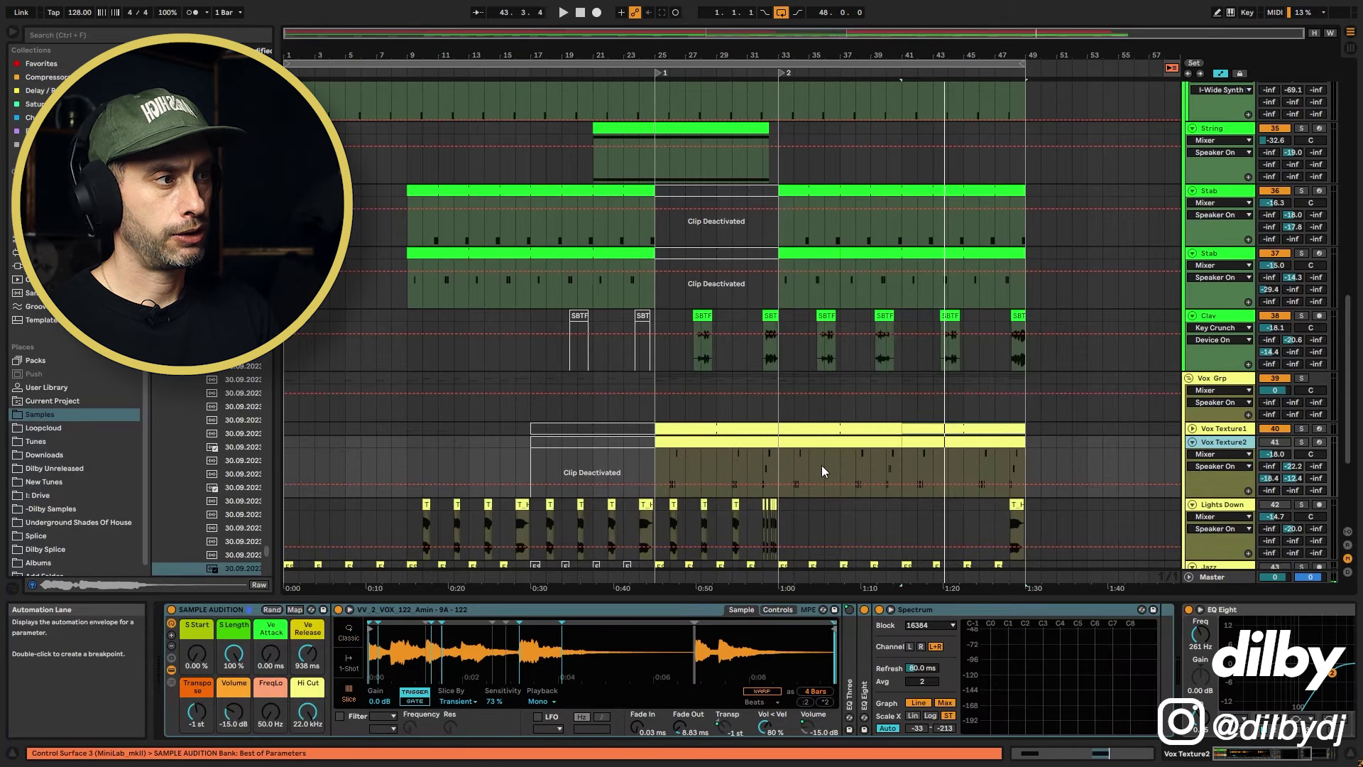
left_click(787, 461)
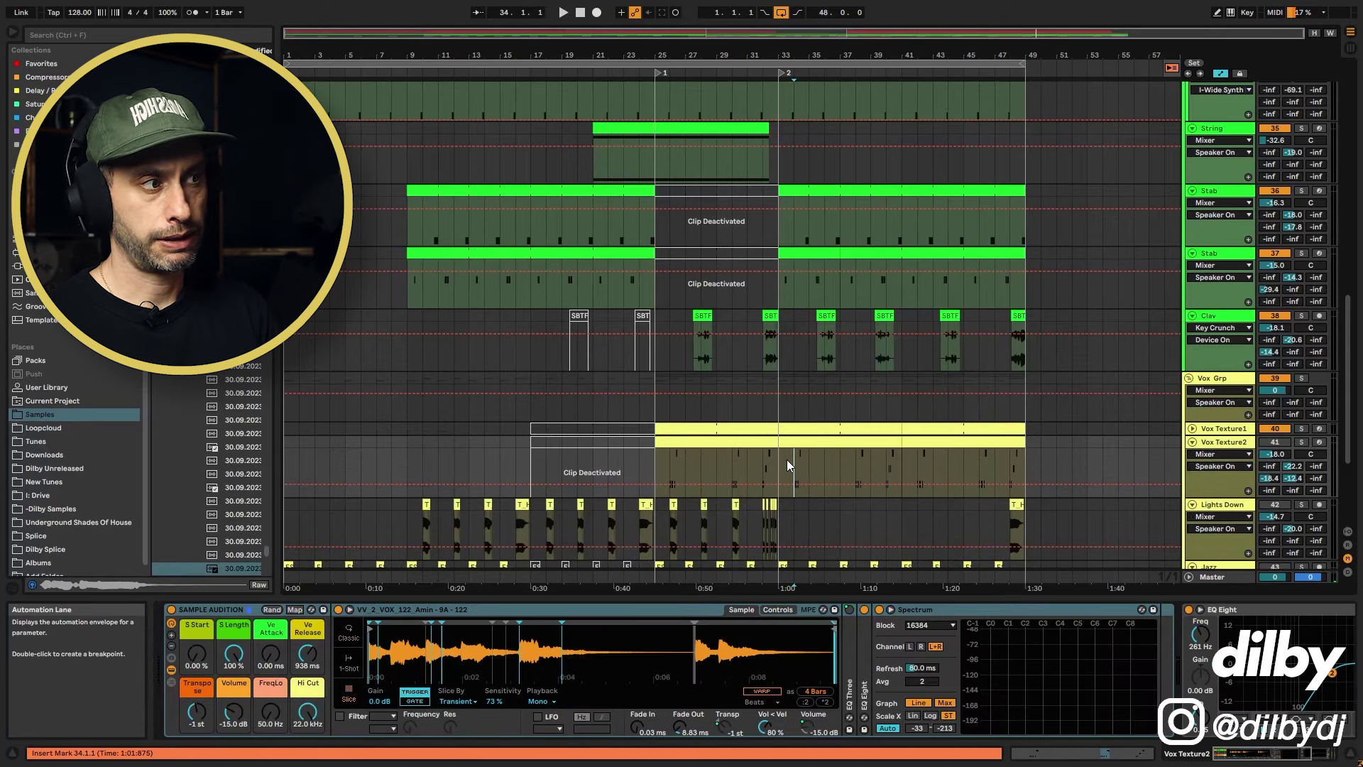
left_click(841, 445)
left_click_drag(794, 465, 901, 445)
left_click(1300, 442)
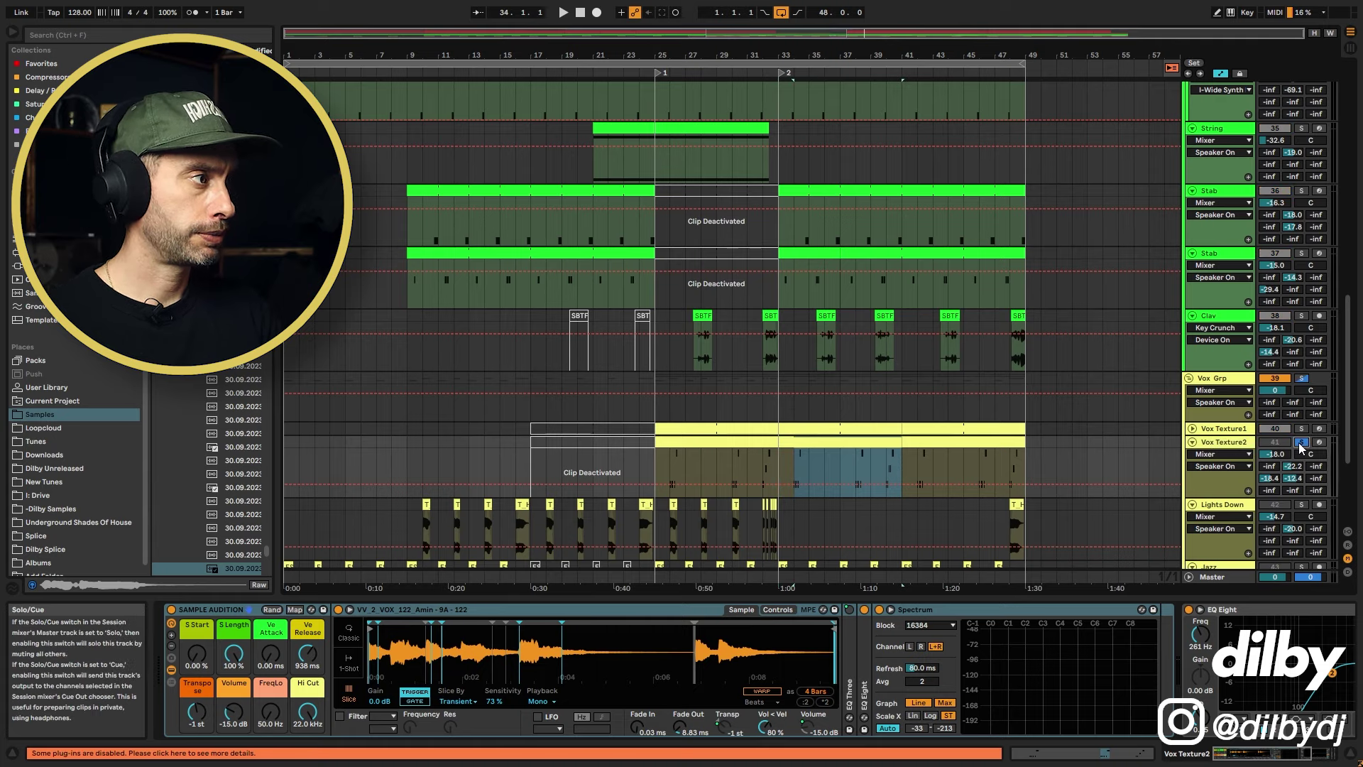
Open the Vox Texture2 clip at 33.1.1 to examine its MIDI notes
scroll(1237, 441, "down", 1)
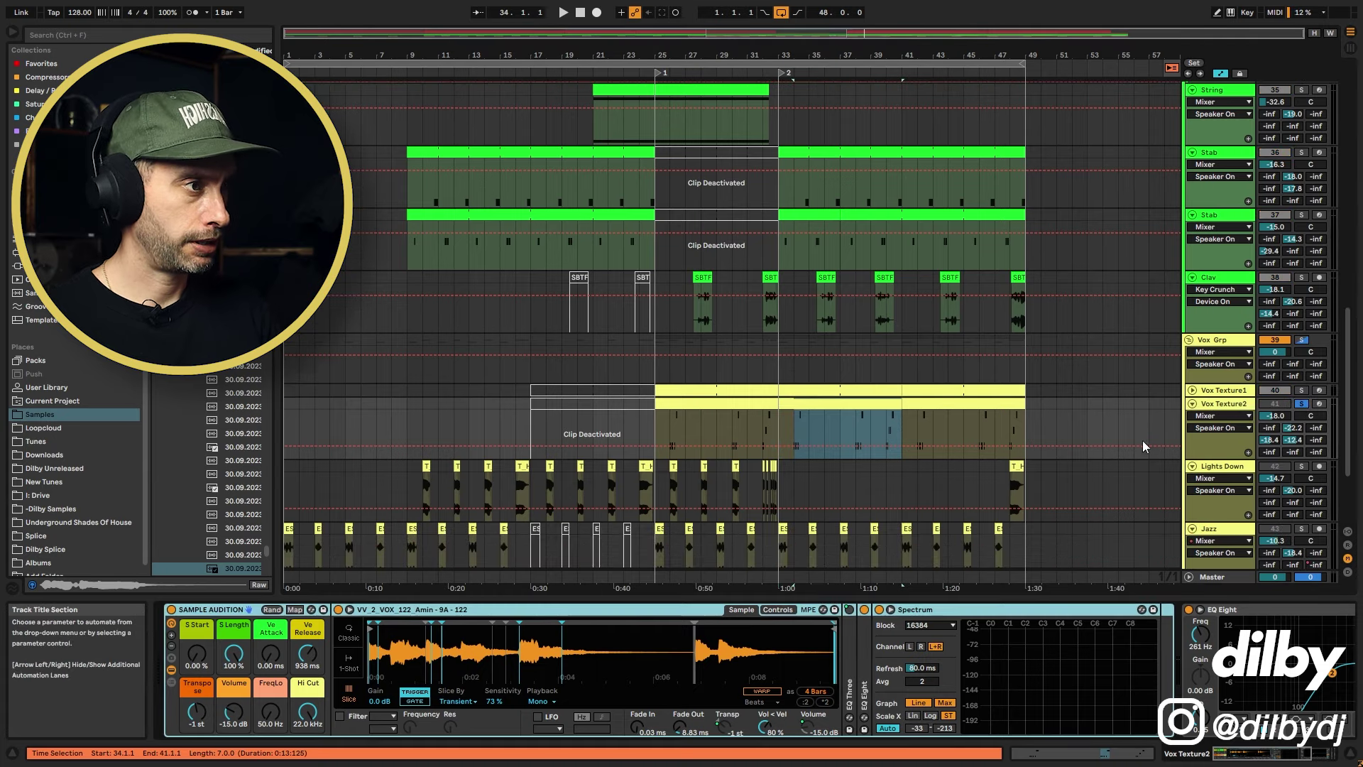
double_click(882, 404)
scroll(926, 639, "down", 3)
scroll(926, 637, "up", 1)
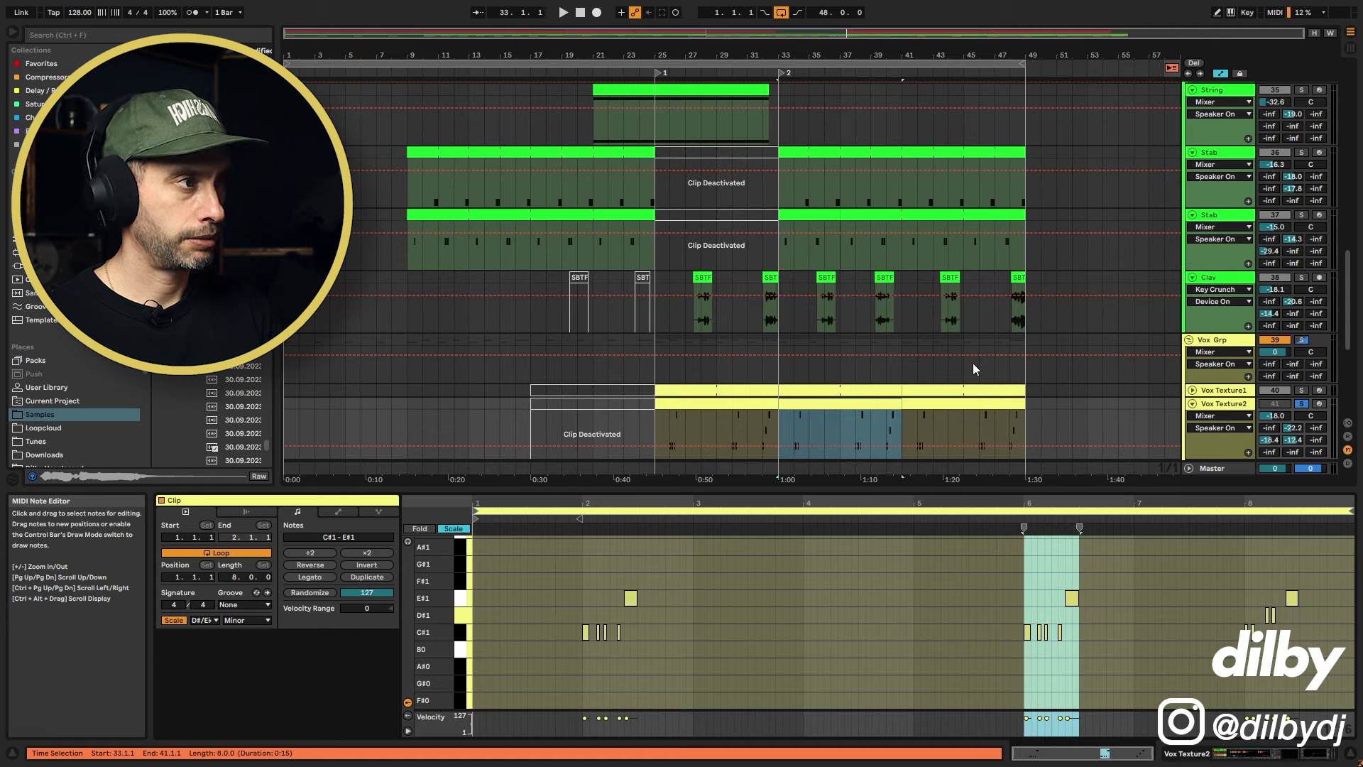
Return to Vox Texture2's devices and reveal the sampler's VV_2_VOX_122_Amin vocal file in the browser
left_click(856, 403)
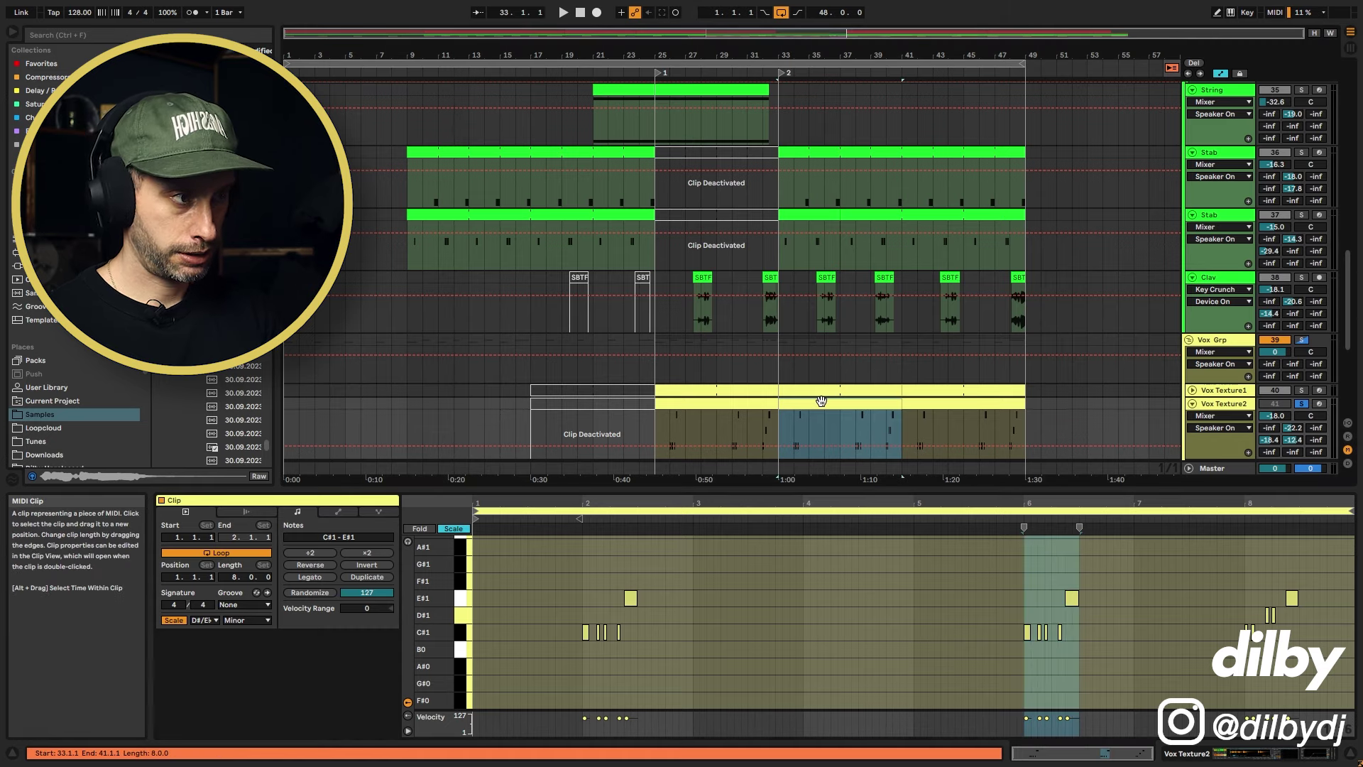
key("shift+Tab")
right_click(492, 648)
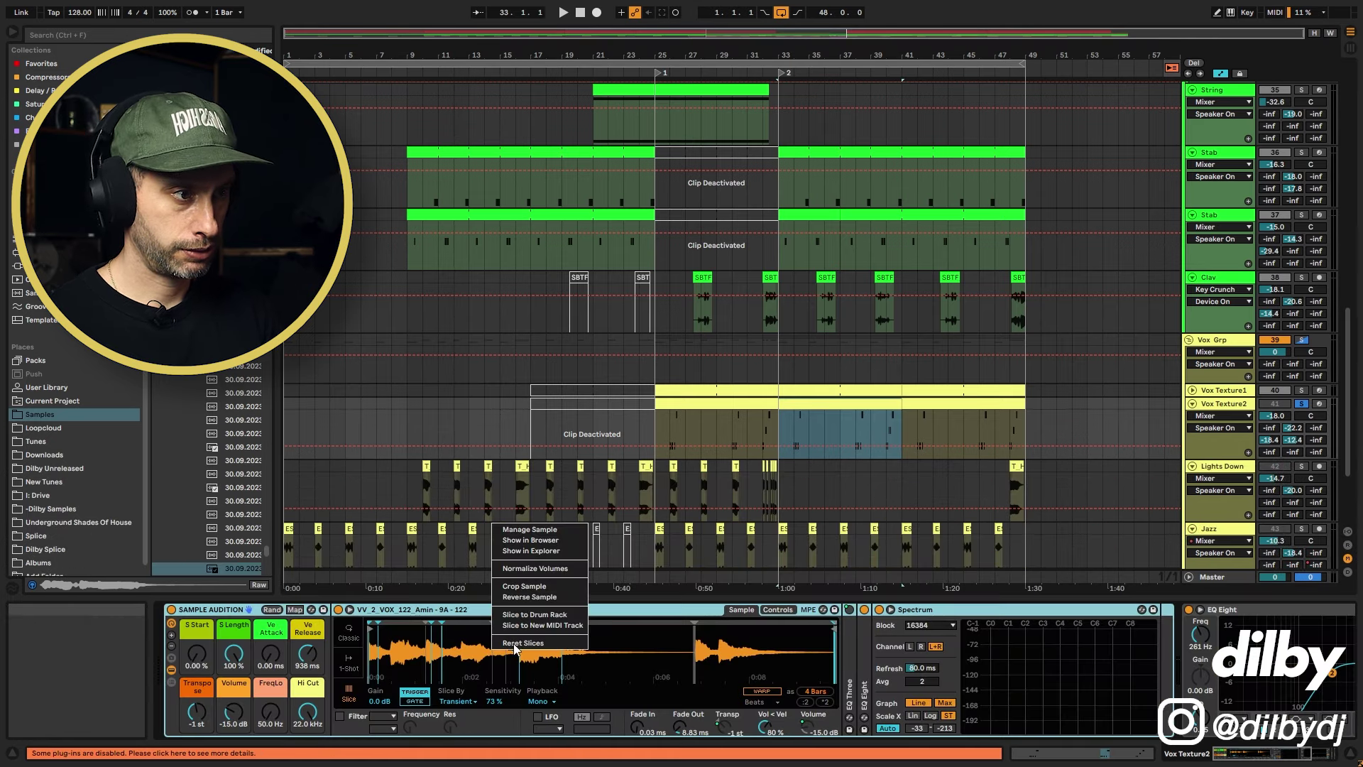
left_click(515, 642)
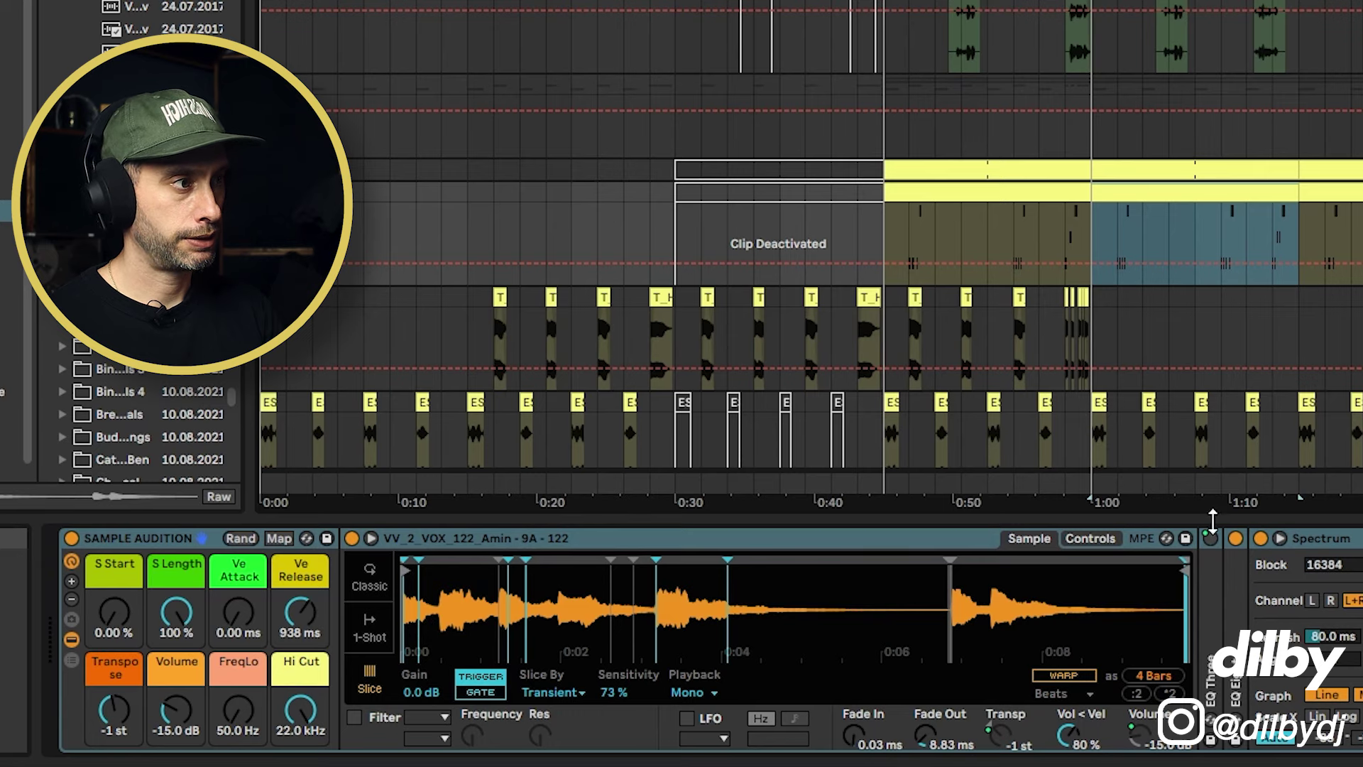
Play the soloed Vox Texture2 vocal chops from 34.1.1 and place the playback position at 37.1.1
left_click(1120, 228)
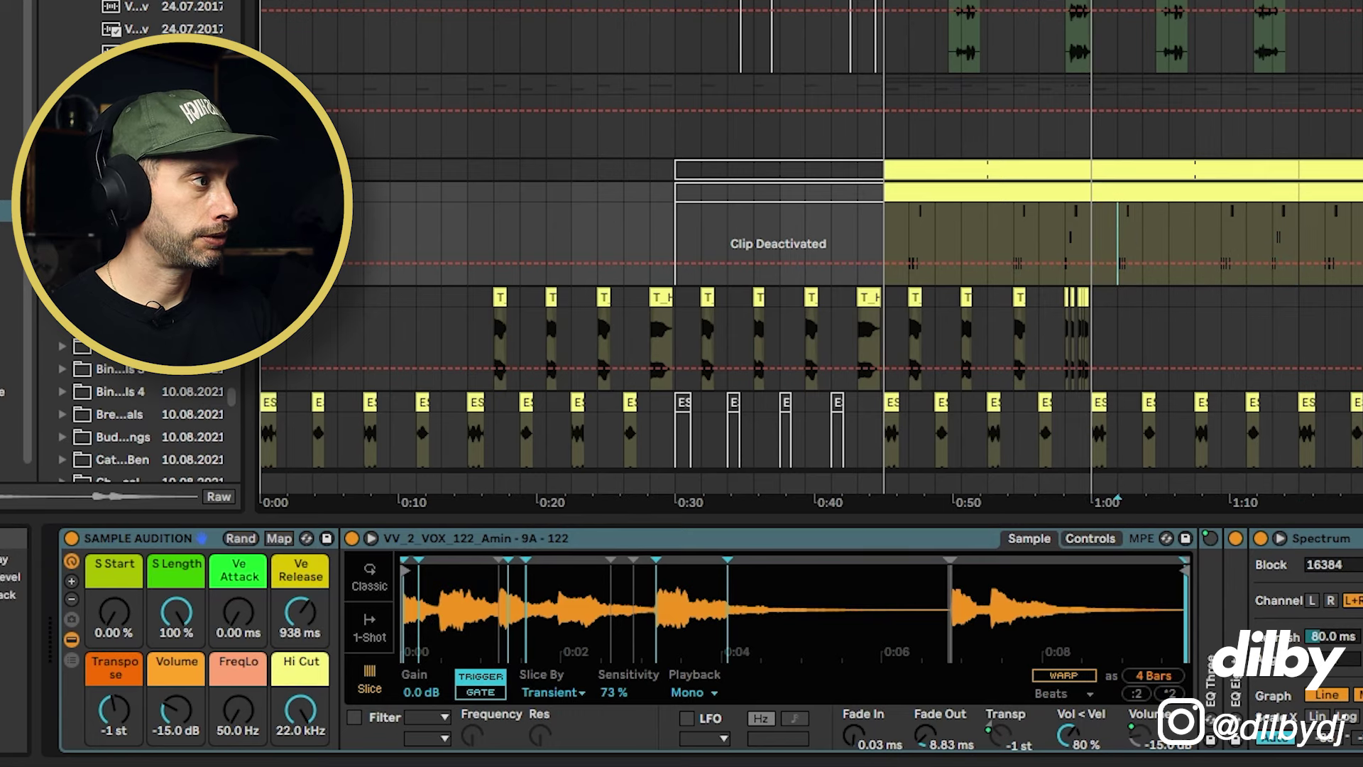
key("space")
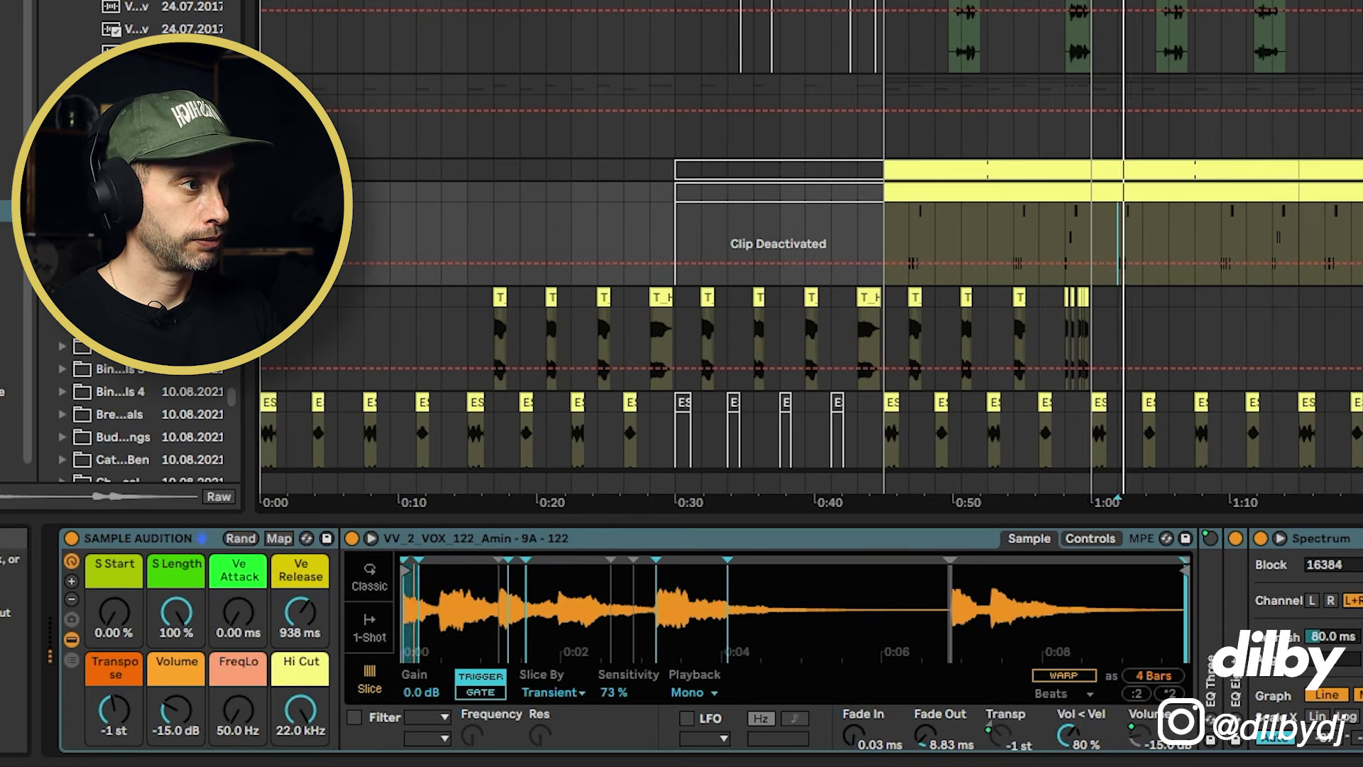
left_click(1218, 227)
key("space")
left_click(1278, 232)
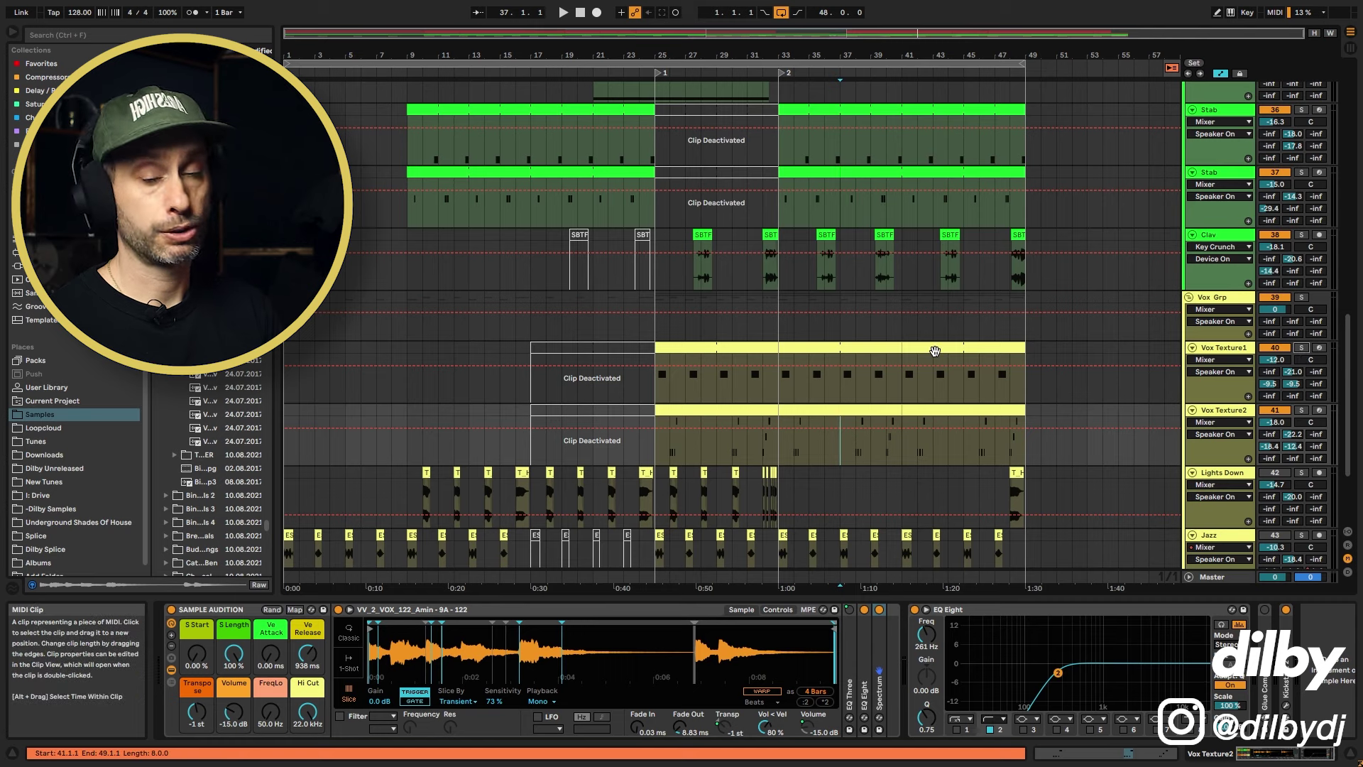
Play both vocal texture tracks with the rest of the mix from 37.1.1 and fold the two tracks
key("space")
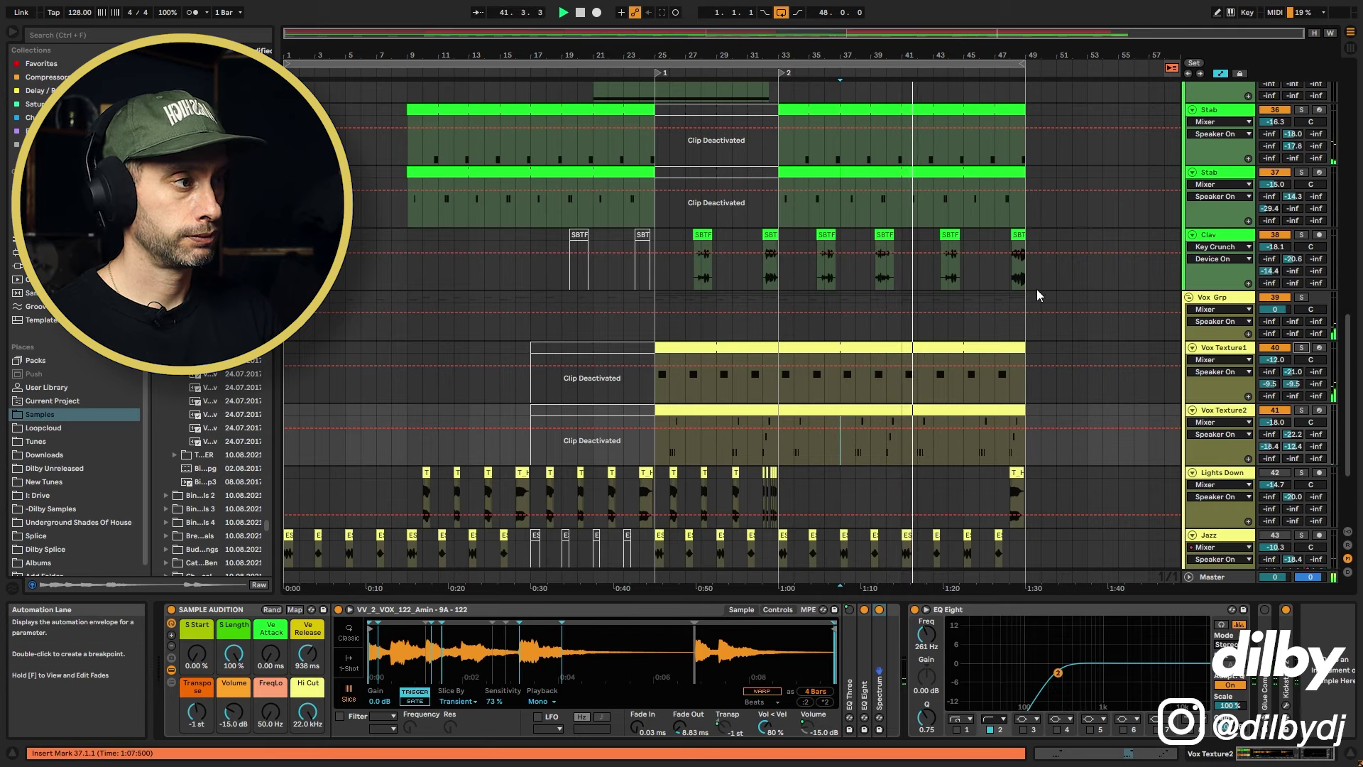
key("space")
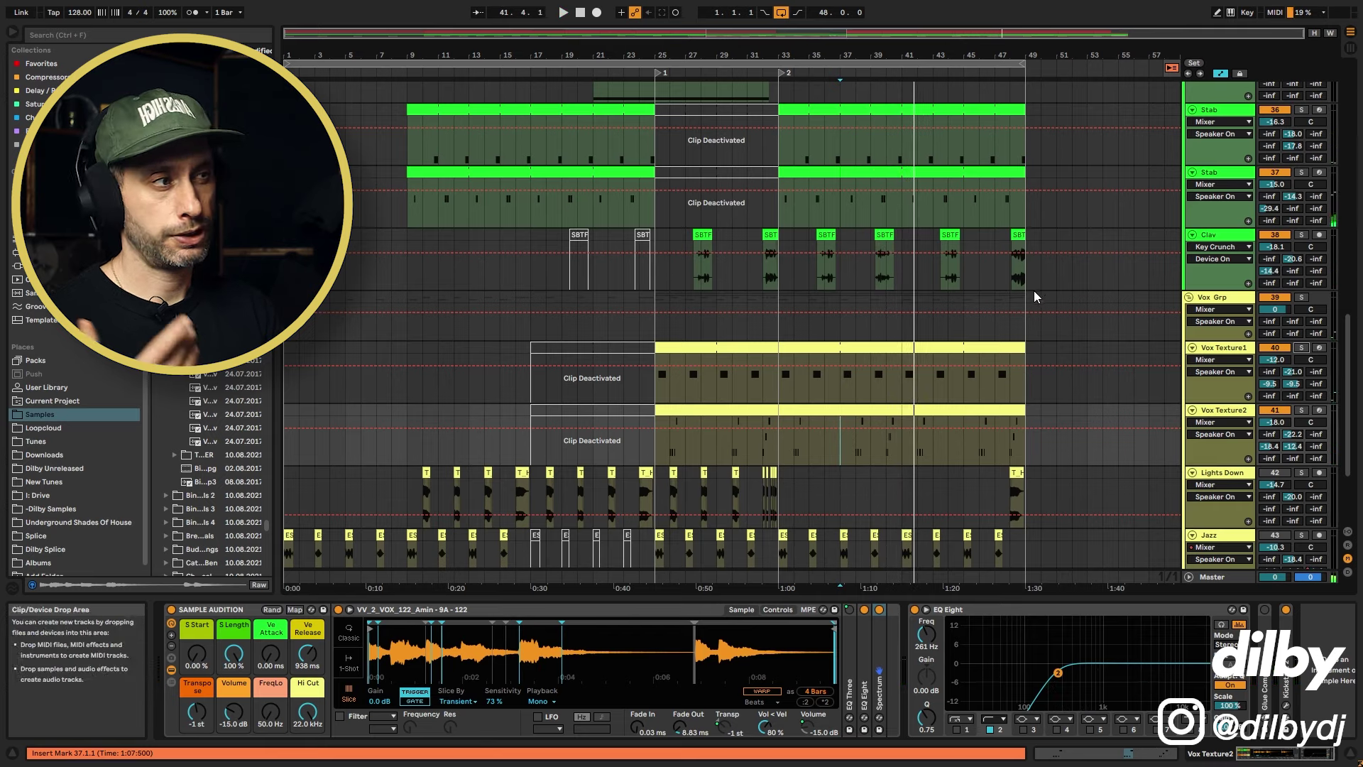
left_click(1193, 348)
left_click(1192, 362)
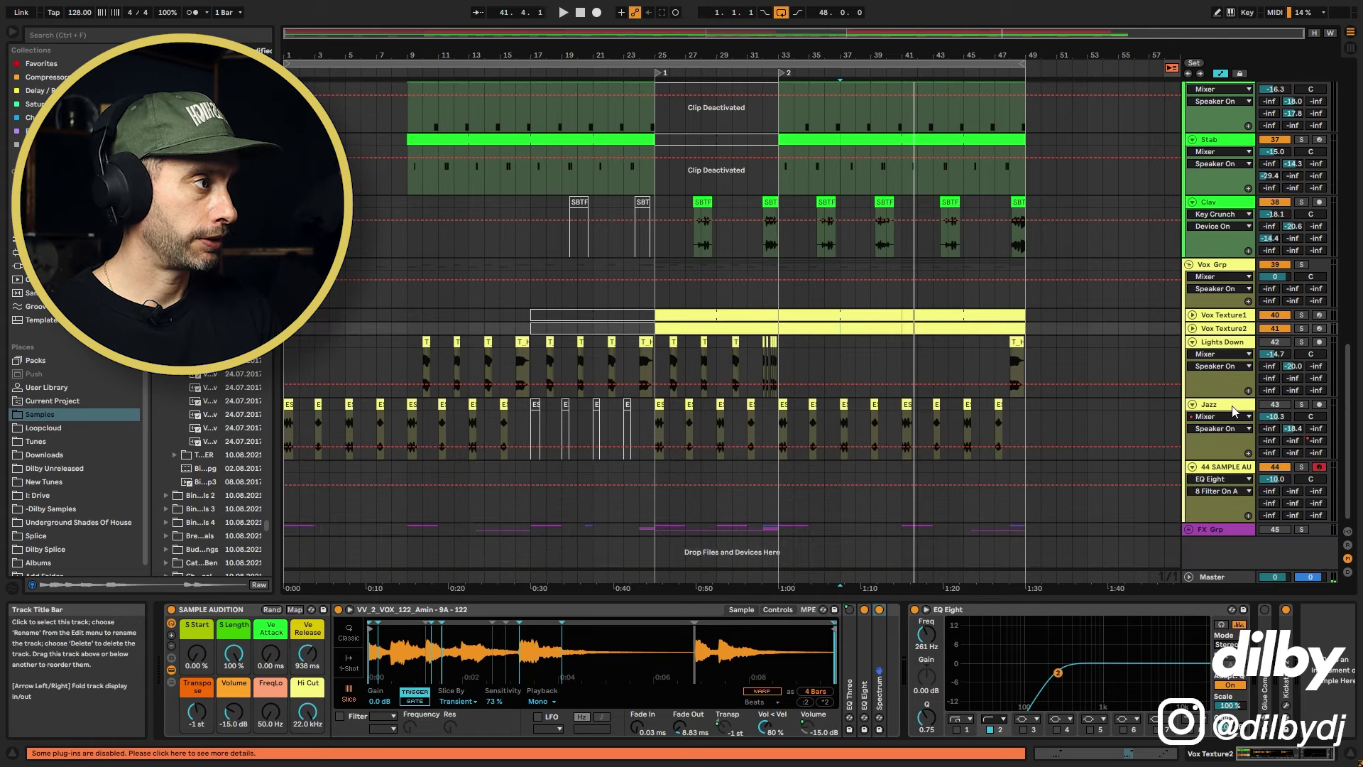
Solo the Jazz track, play its opening phrases and continue from the clip at 5.1.1
left_click(1235, 406)
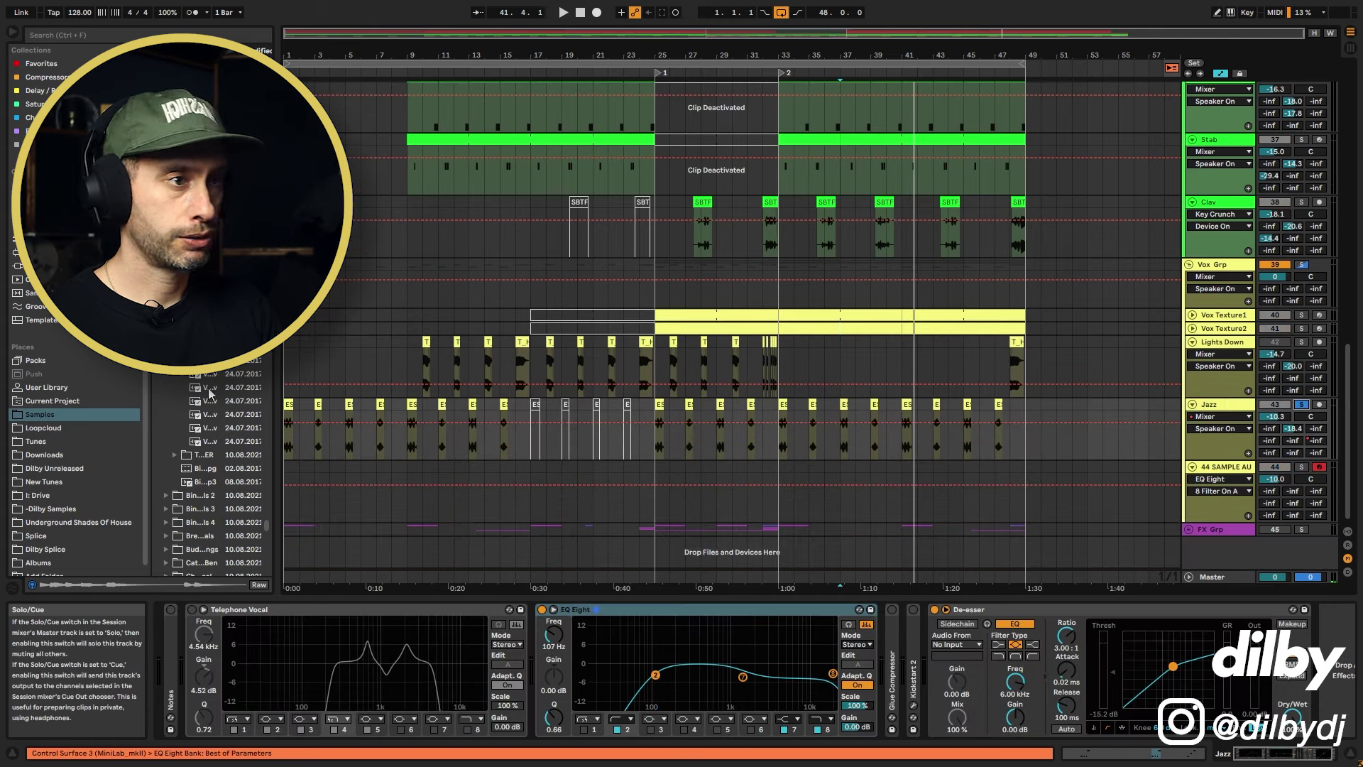
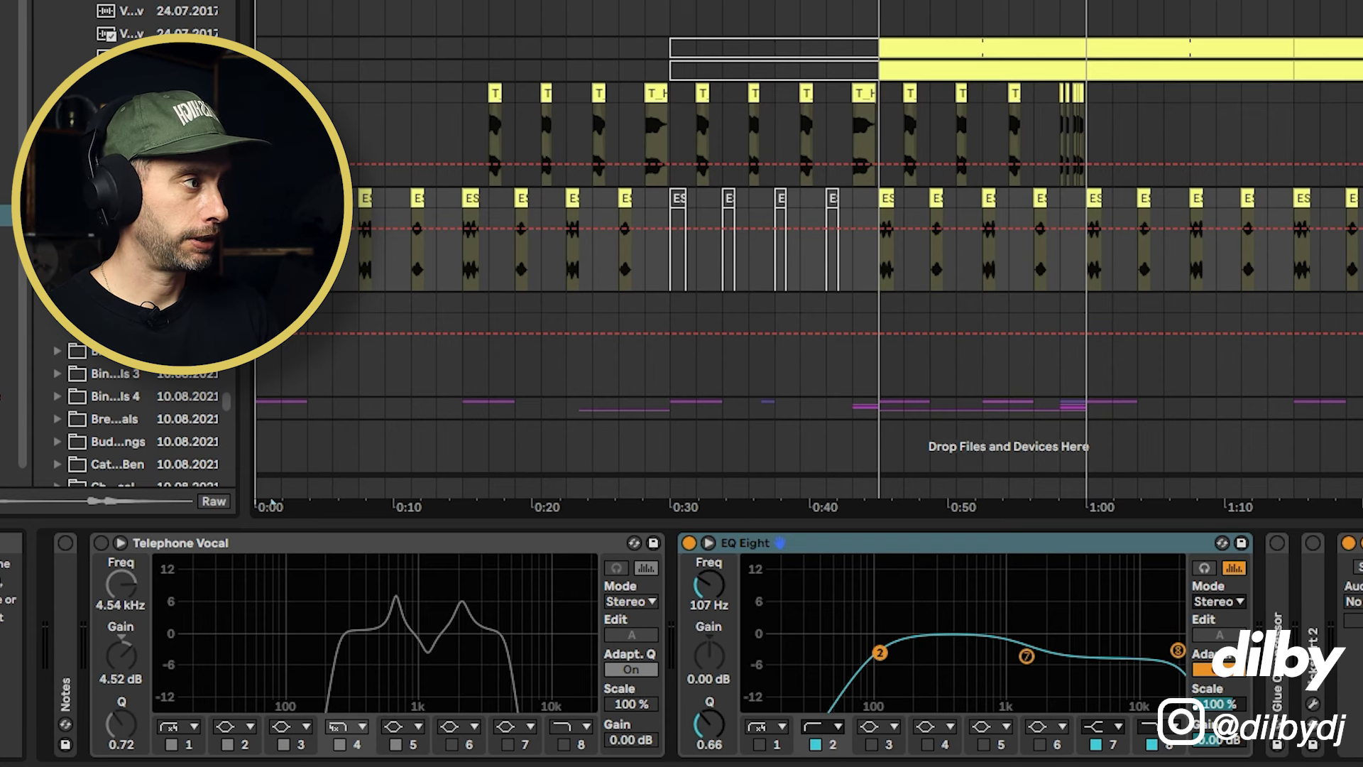
key("space")
key("space")
left_click(363, 199)
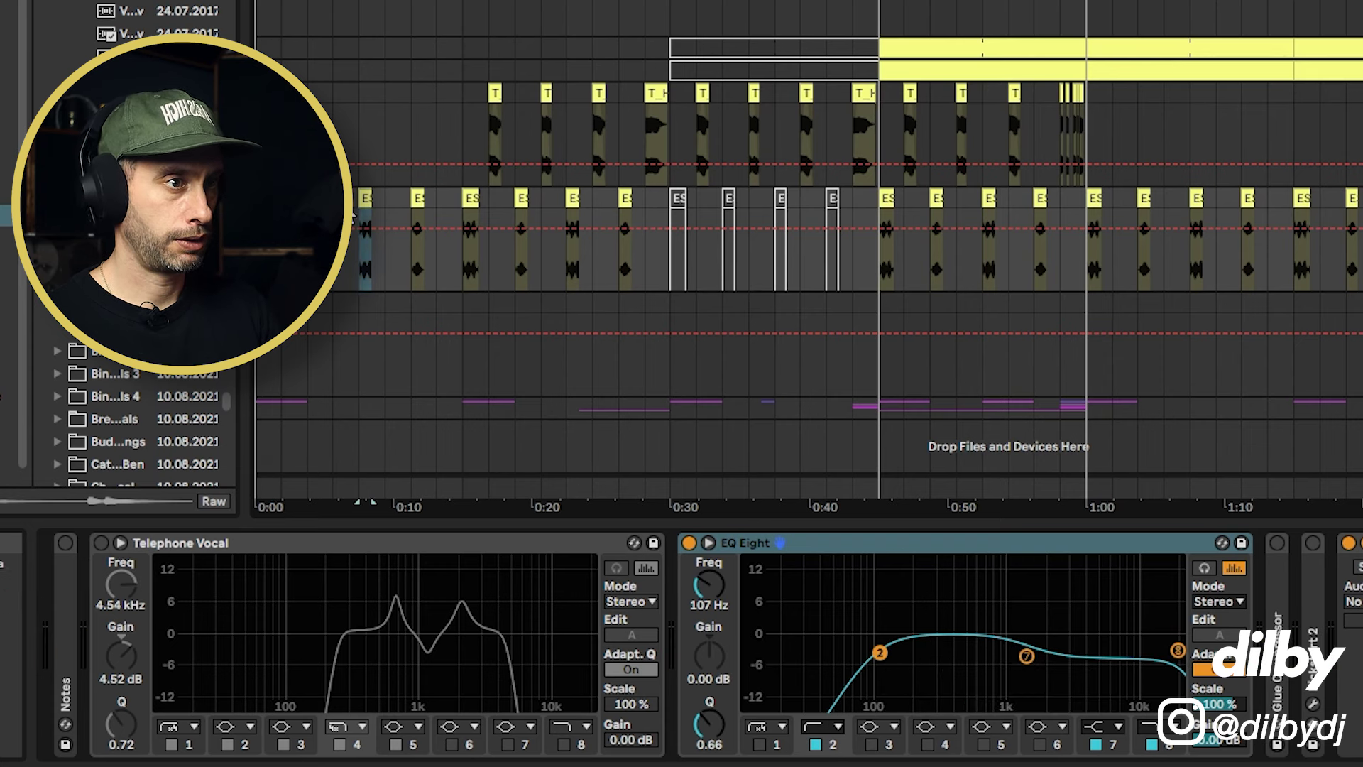
key("space")
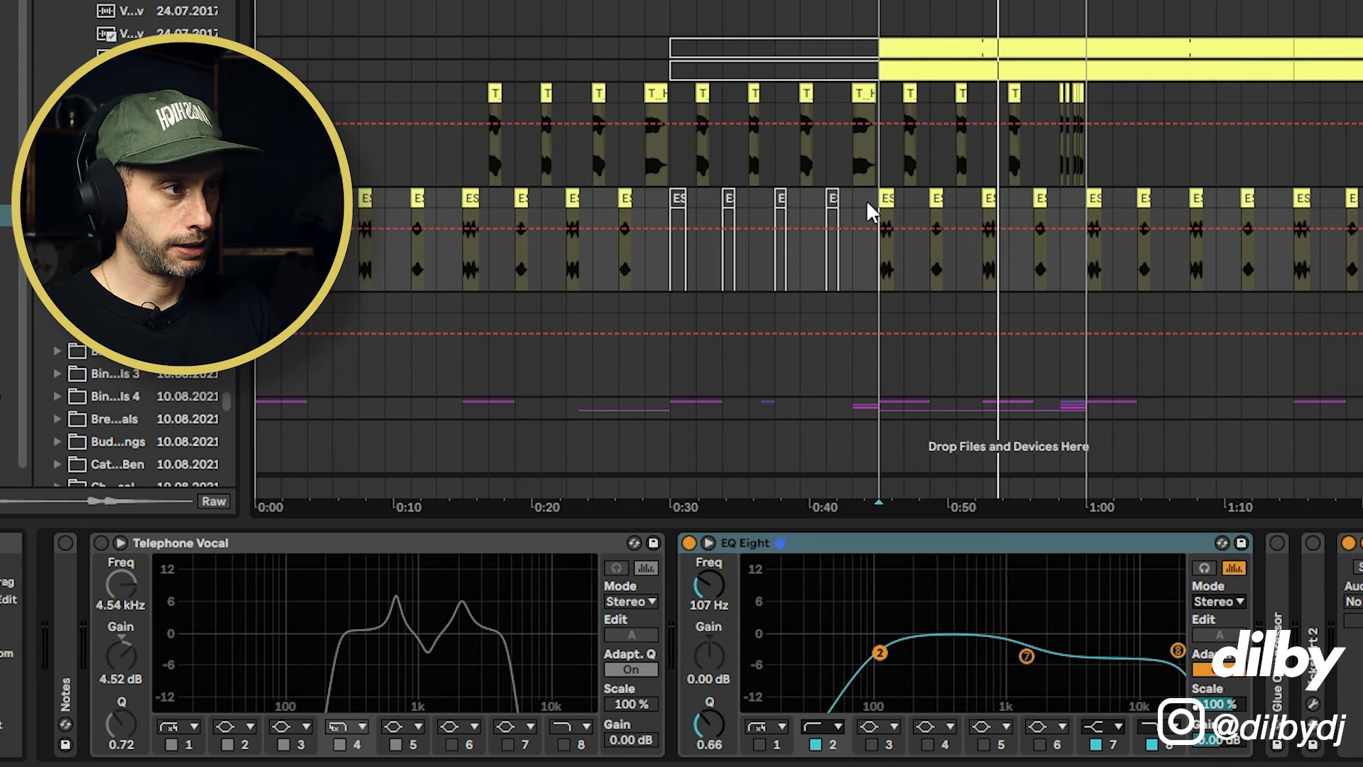
Play the Jazz vocals from 25.1.1 and highlight the Lights Down and Jazz clips from 25.1.1 to 33.1.1
left_click(877, 201)
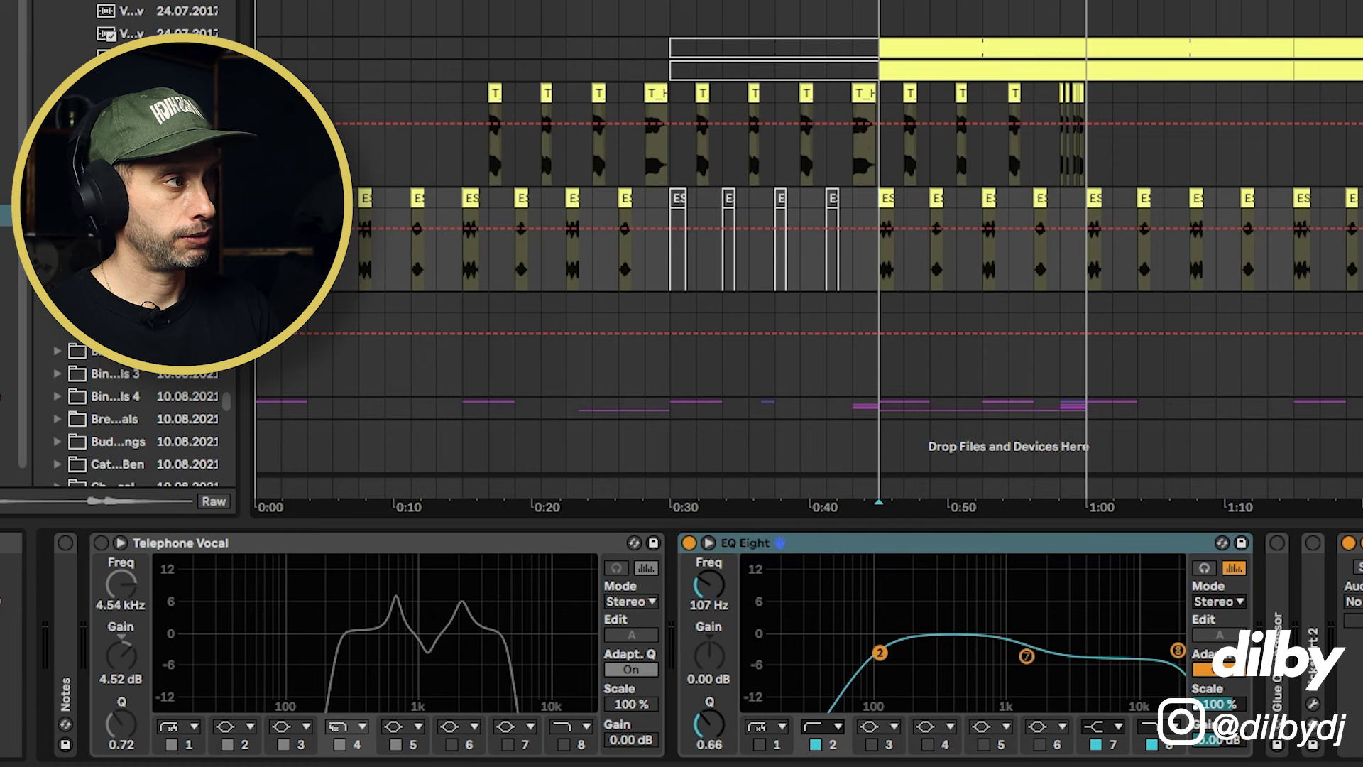
key("space")
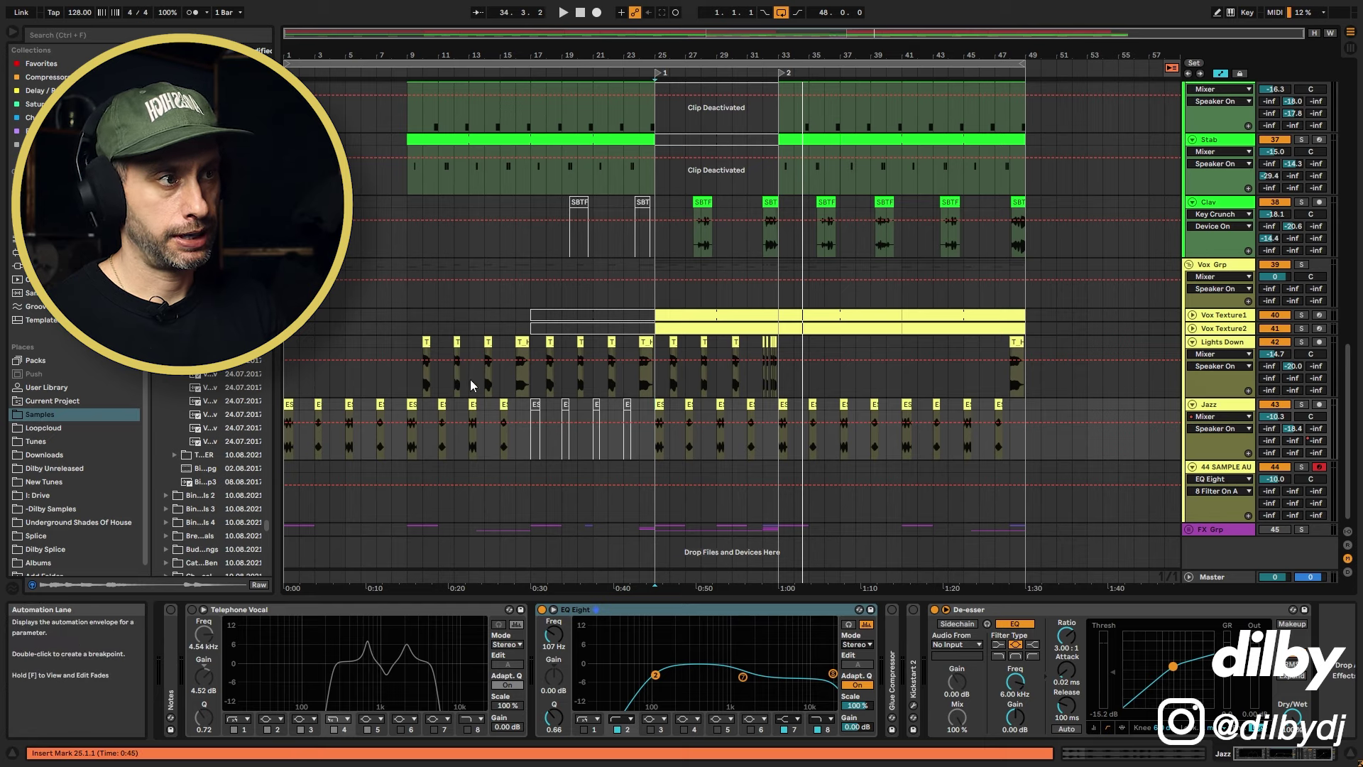
left_click_drag(656, 372, 782, 429)
left_click(871, 384)
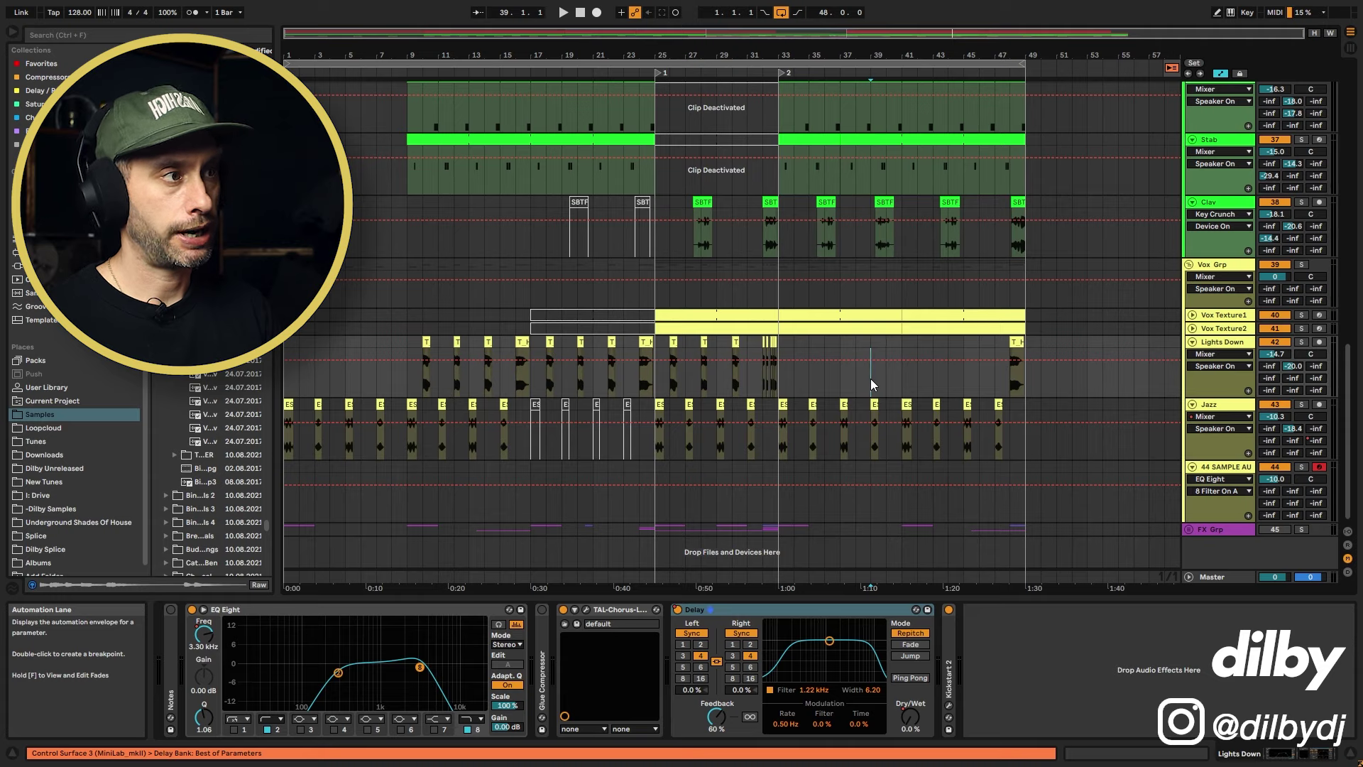
Unfold the FX group, solo the Crash track and play its clip at 17.1.1
left_click(1190, 528)
left_click(537, 299)
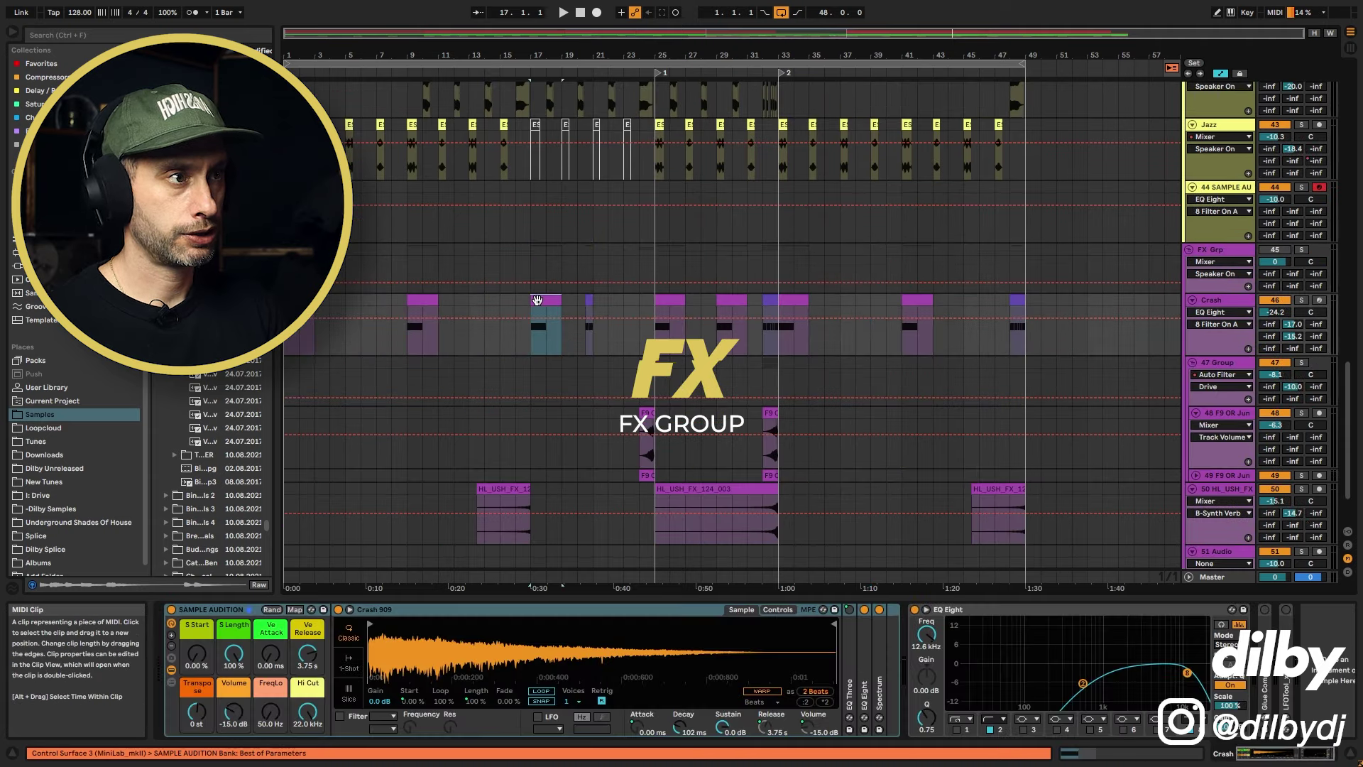
left_click(1301, 300)
key("space")
left_click(1286, 251)
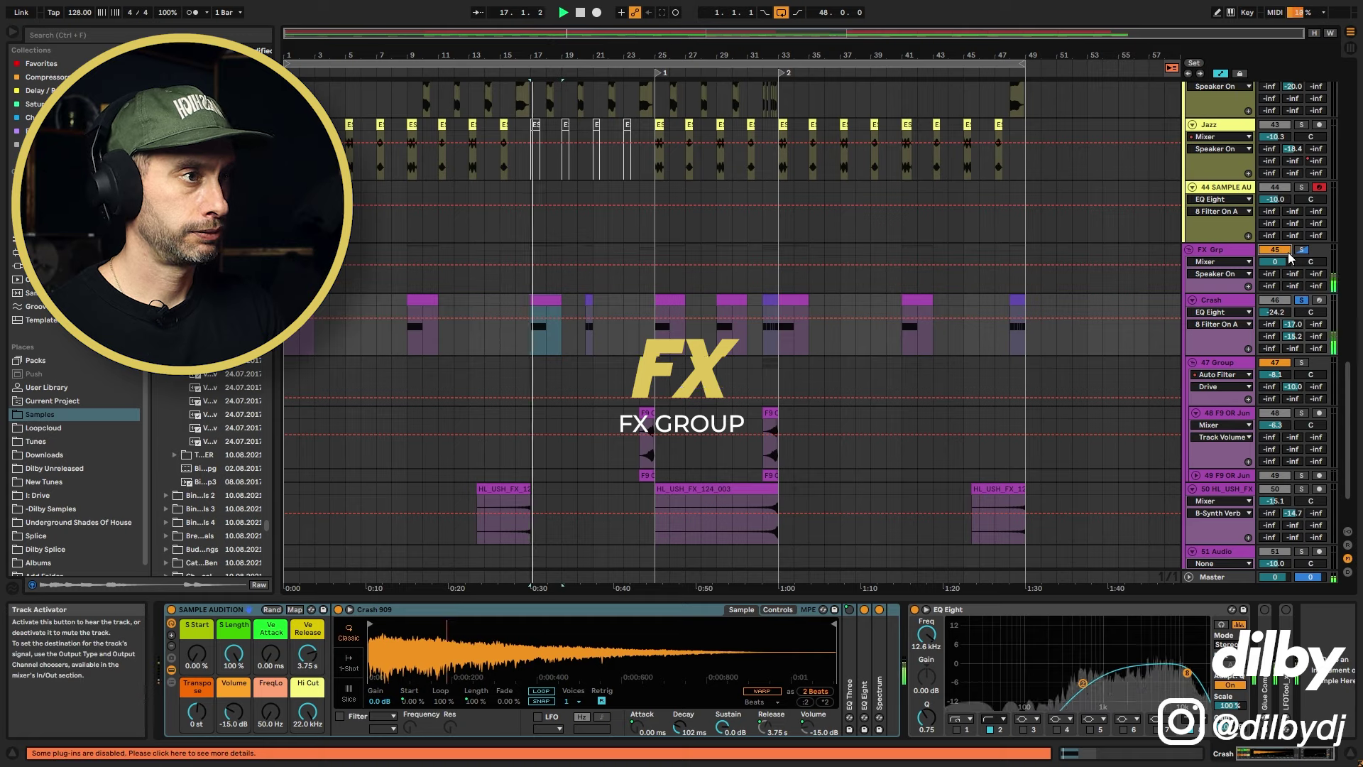
key("space")
Solo the Crash track together with the Kicks group and play the crash fills at 32.1.1 and 48.1.1
left_click(589, 301)
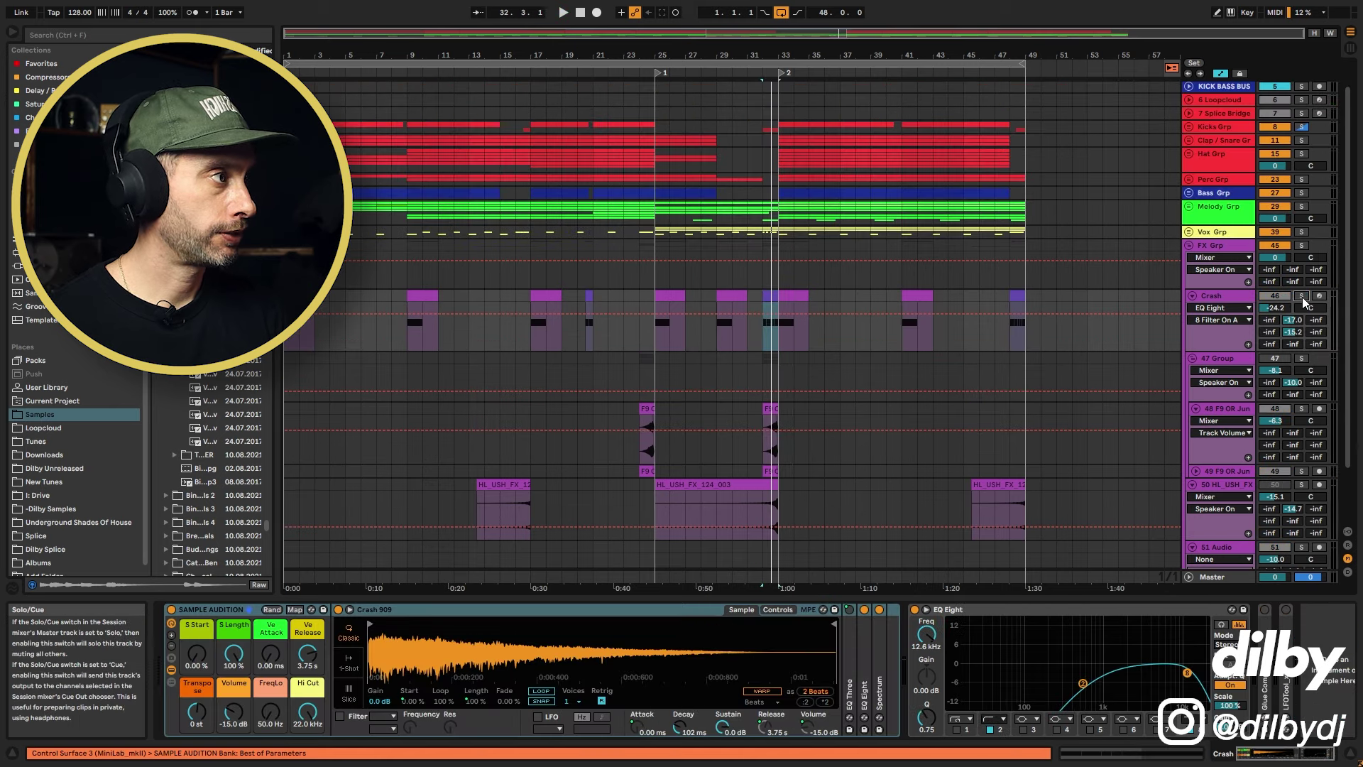
left_click(1302, 297)
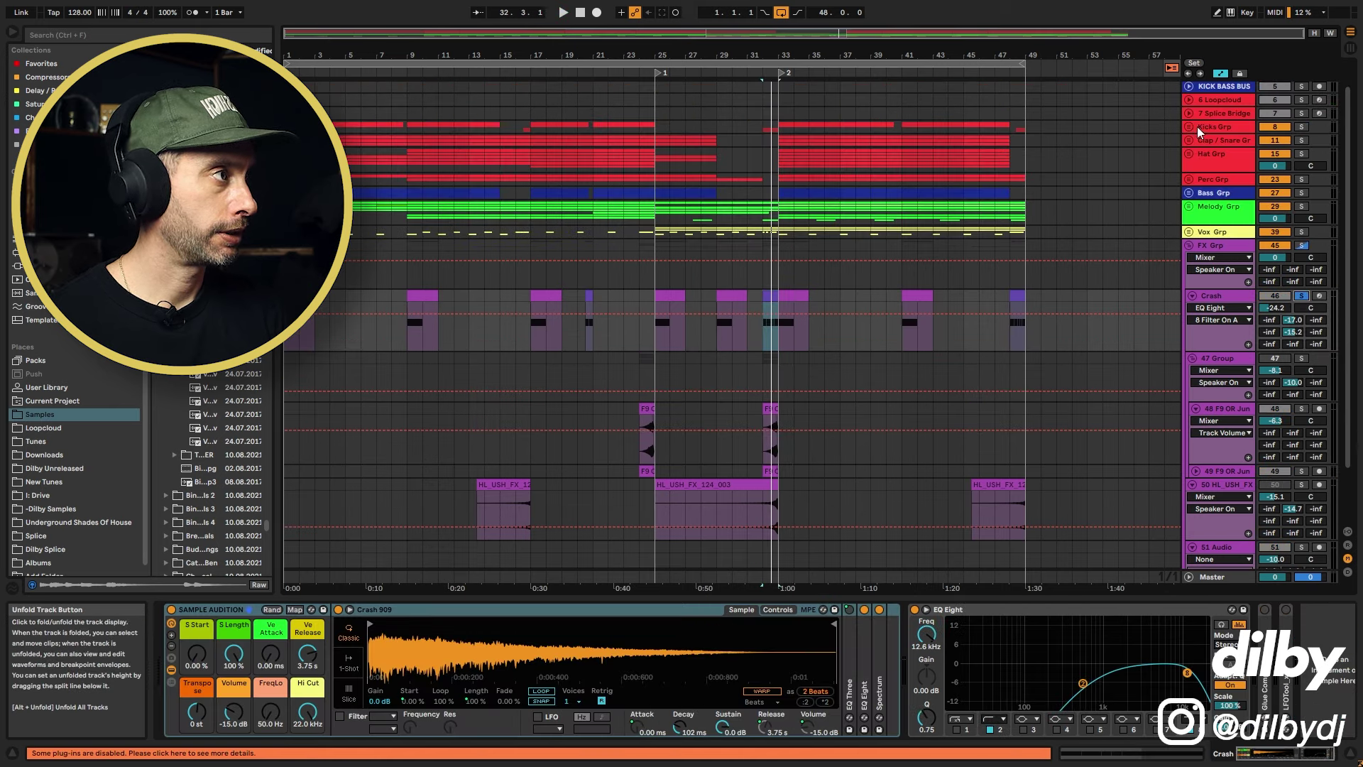
left_click(1302, 127, "ctrl")
key("space")
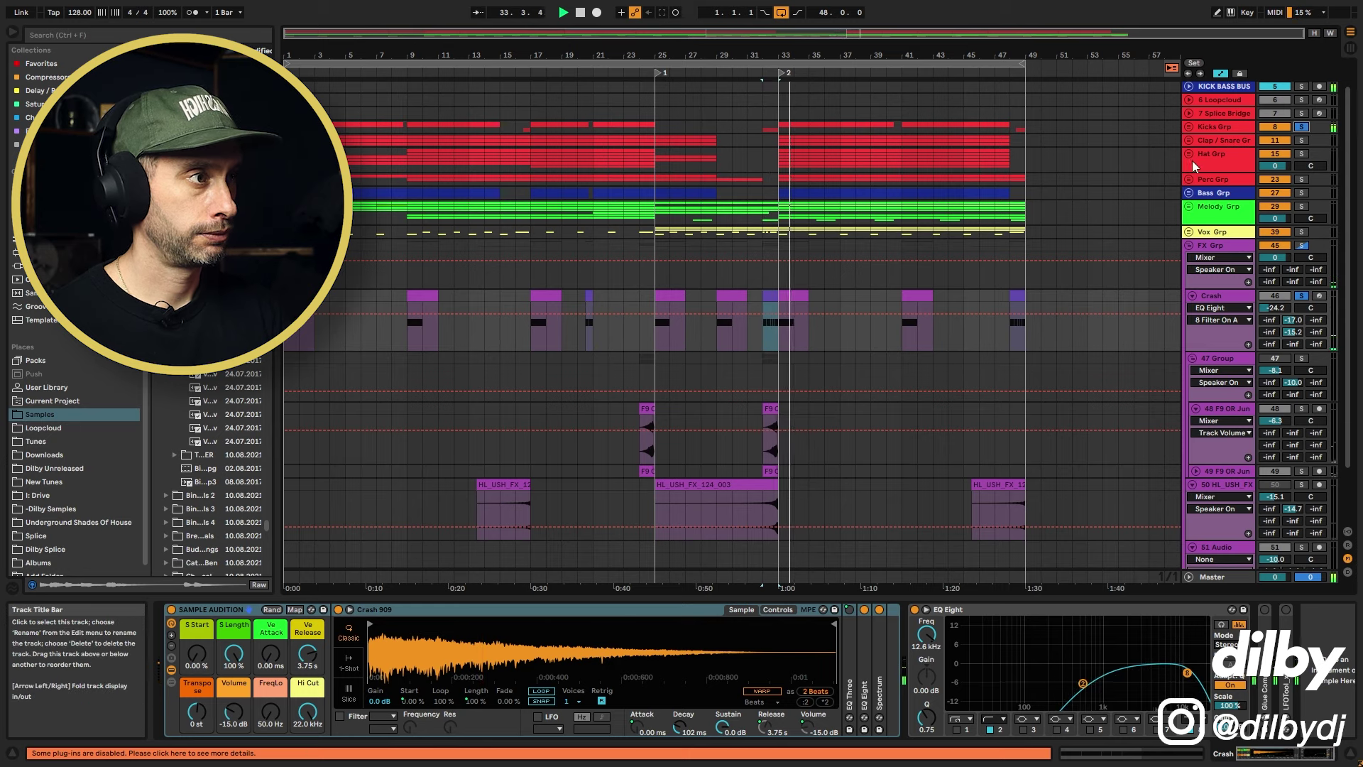
left_click(1017, 323)
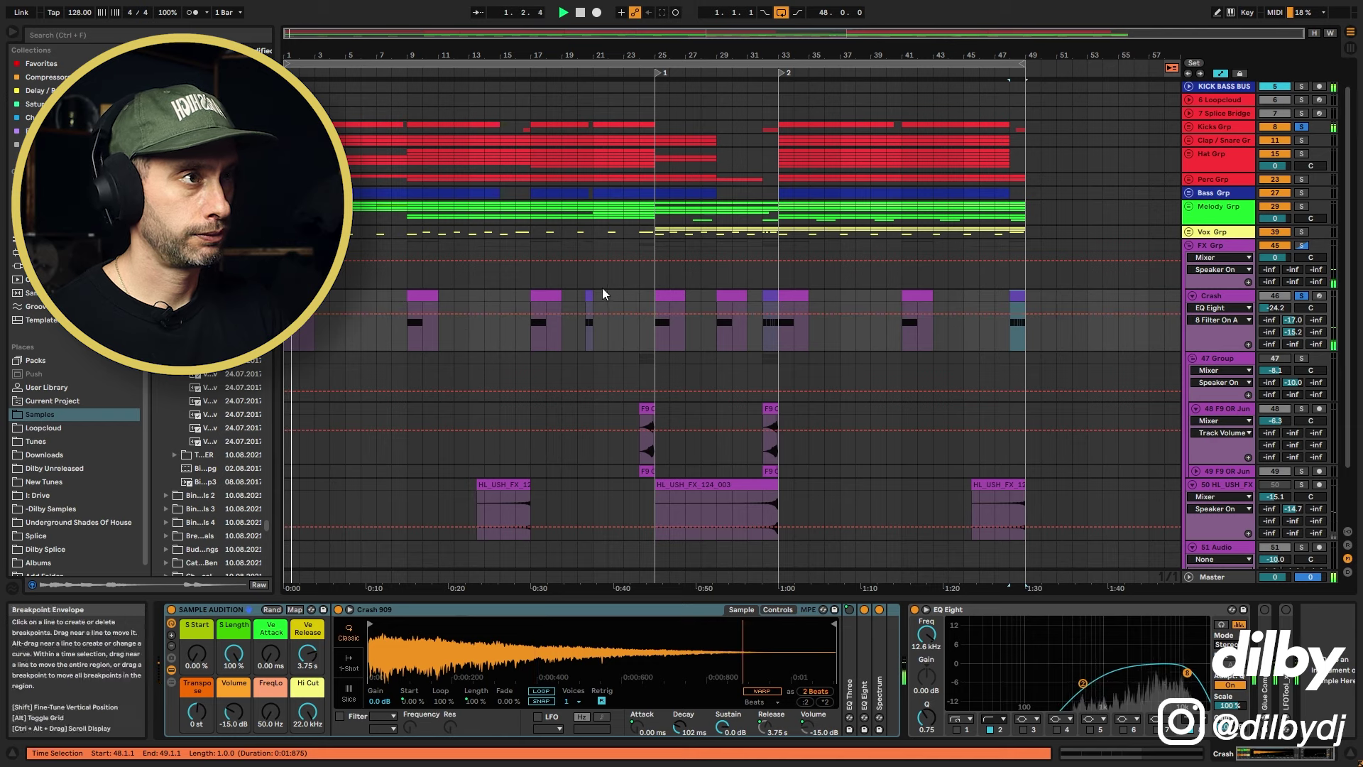
Reveal the source sample of the F9 OR Juno Stab clip at 32.1.1 in the browser
scroll(724, 298, "down", 2)
left_click(765, 310)
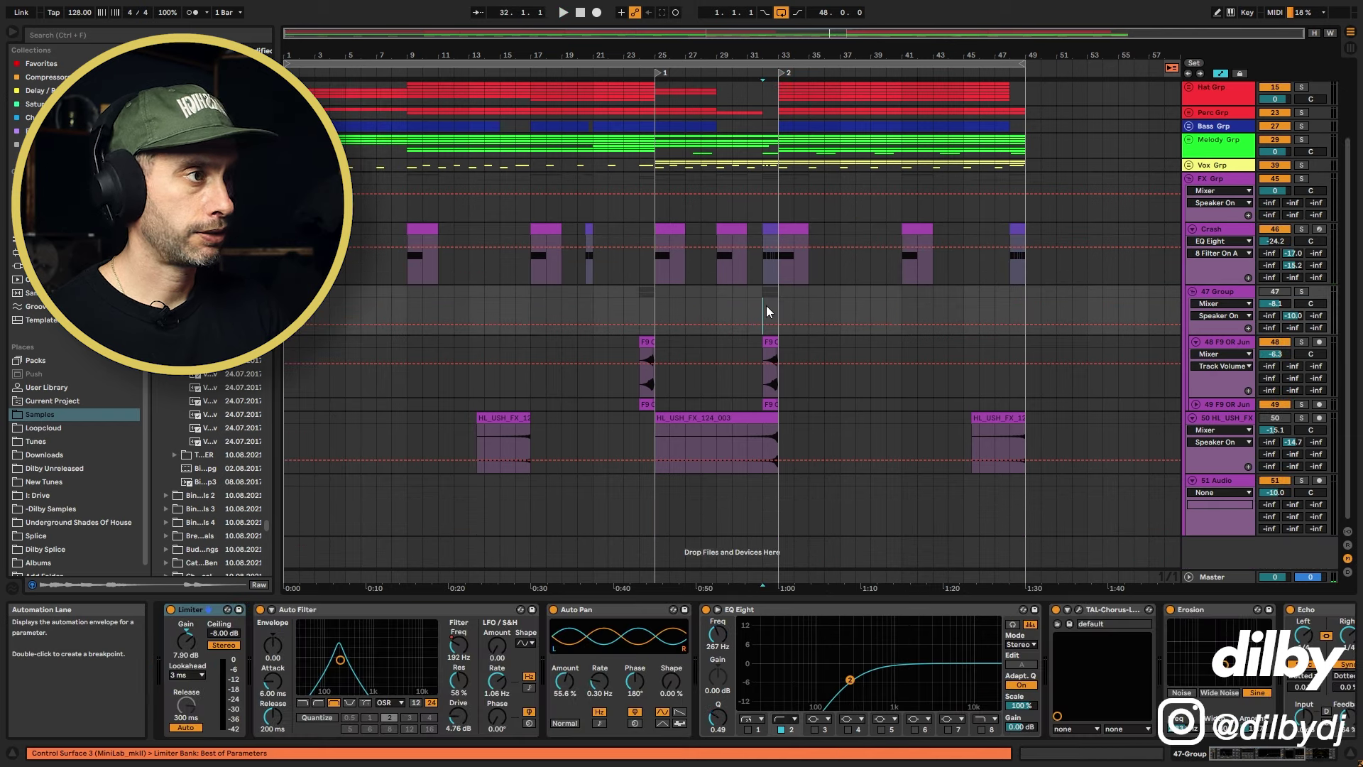
left_click(770, 343)
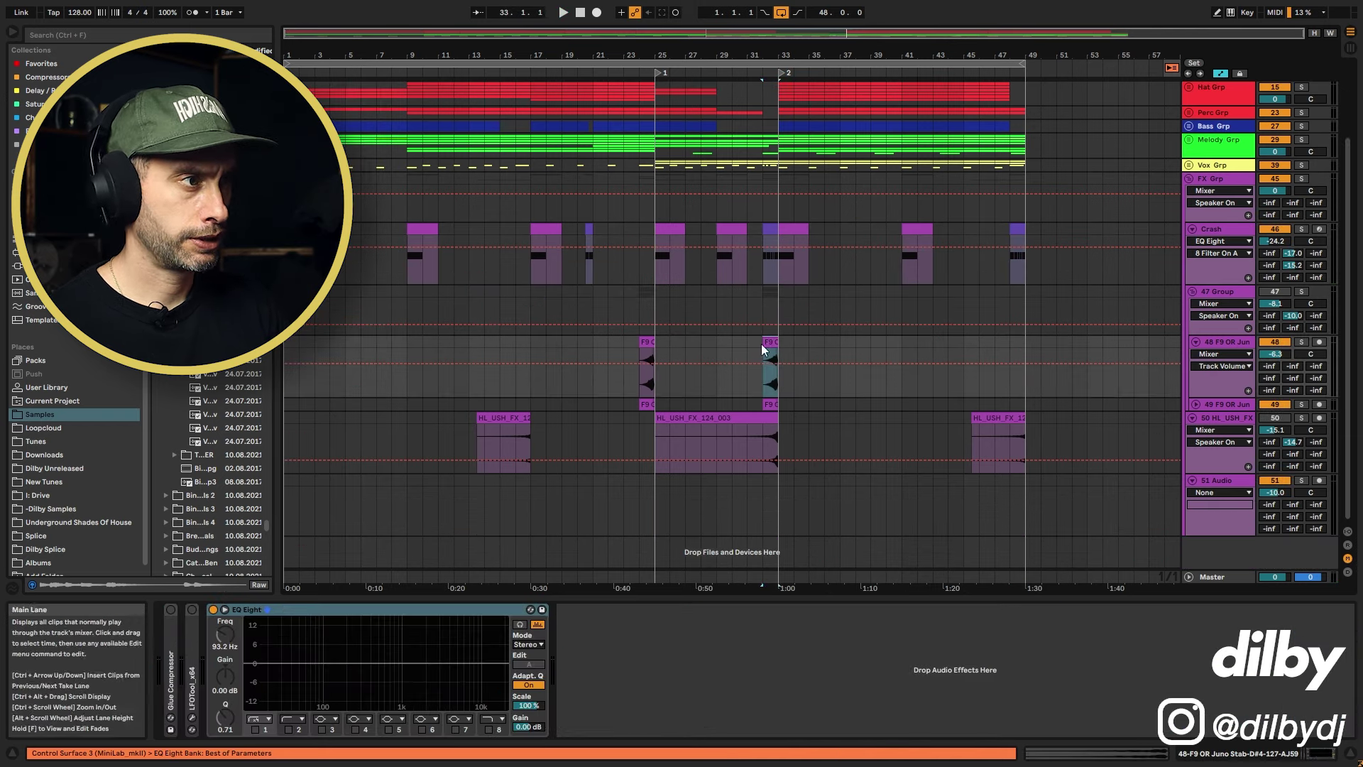
right_click(769, 344)
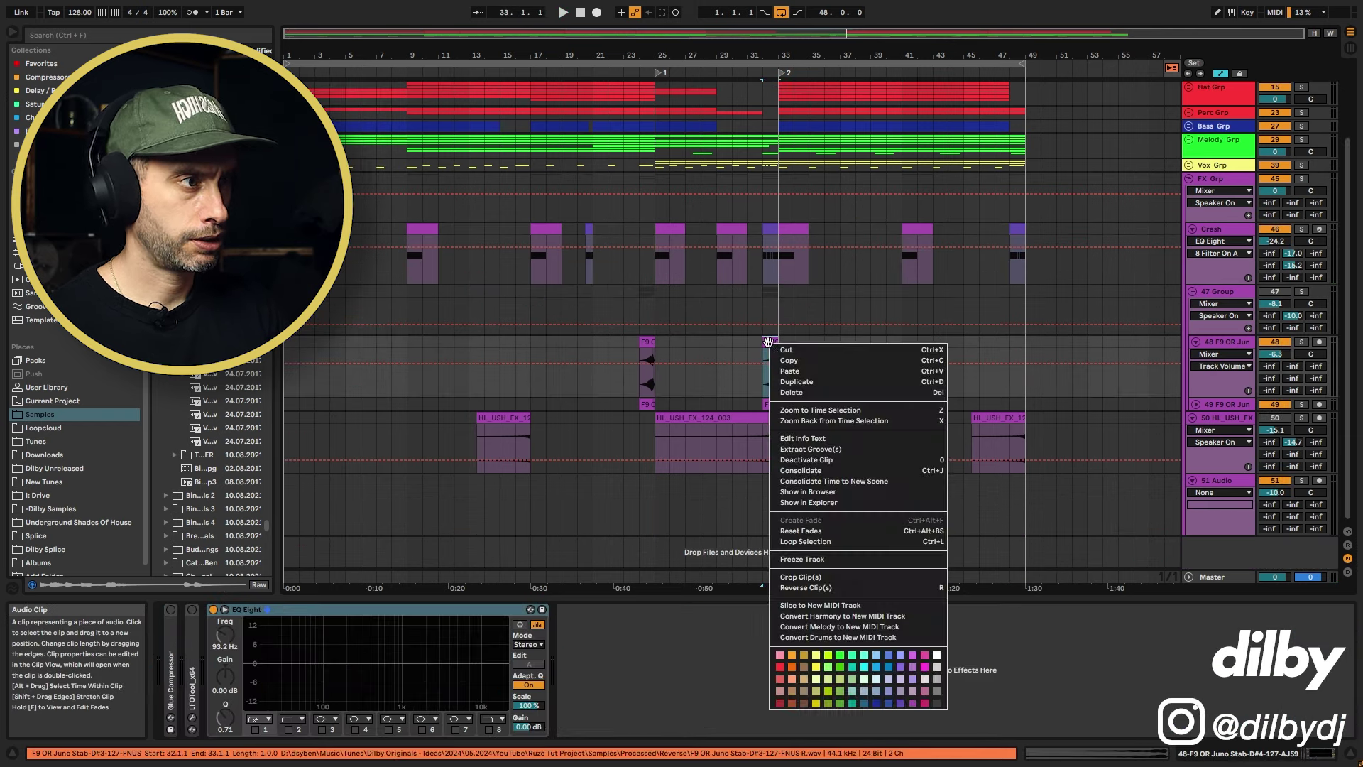
left_click(828, 491)
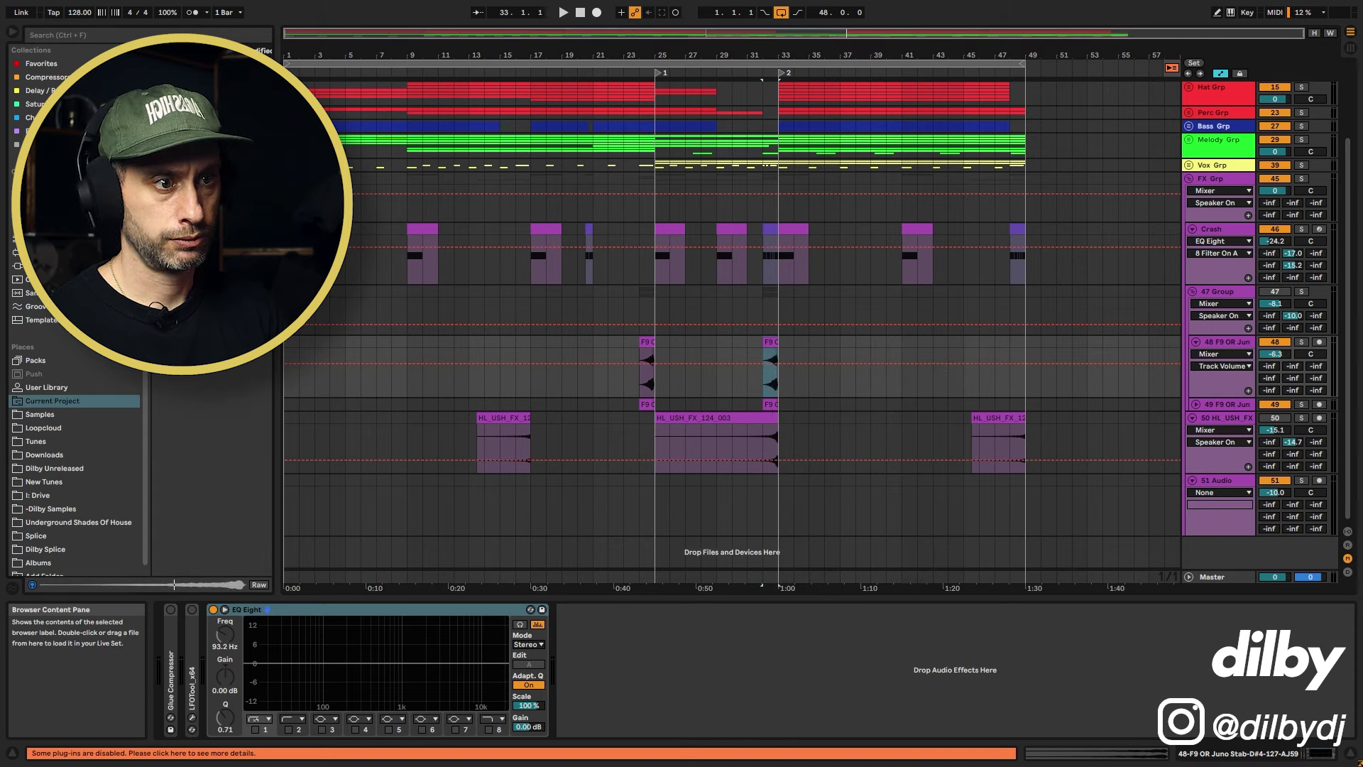
Solo 47 Group, play from 32.1.1 and open the F9 OR Juno Stab clip there to inspect its waveform
left_click(771, 404)
left_click(1232, 291)
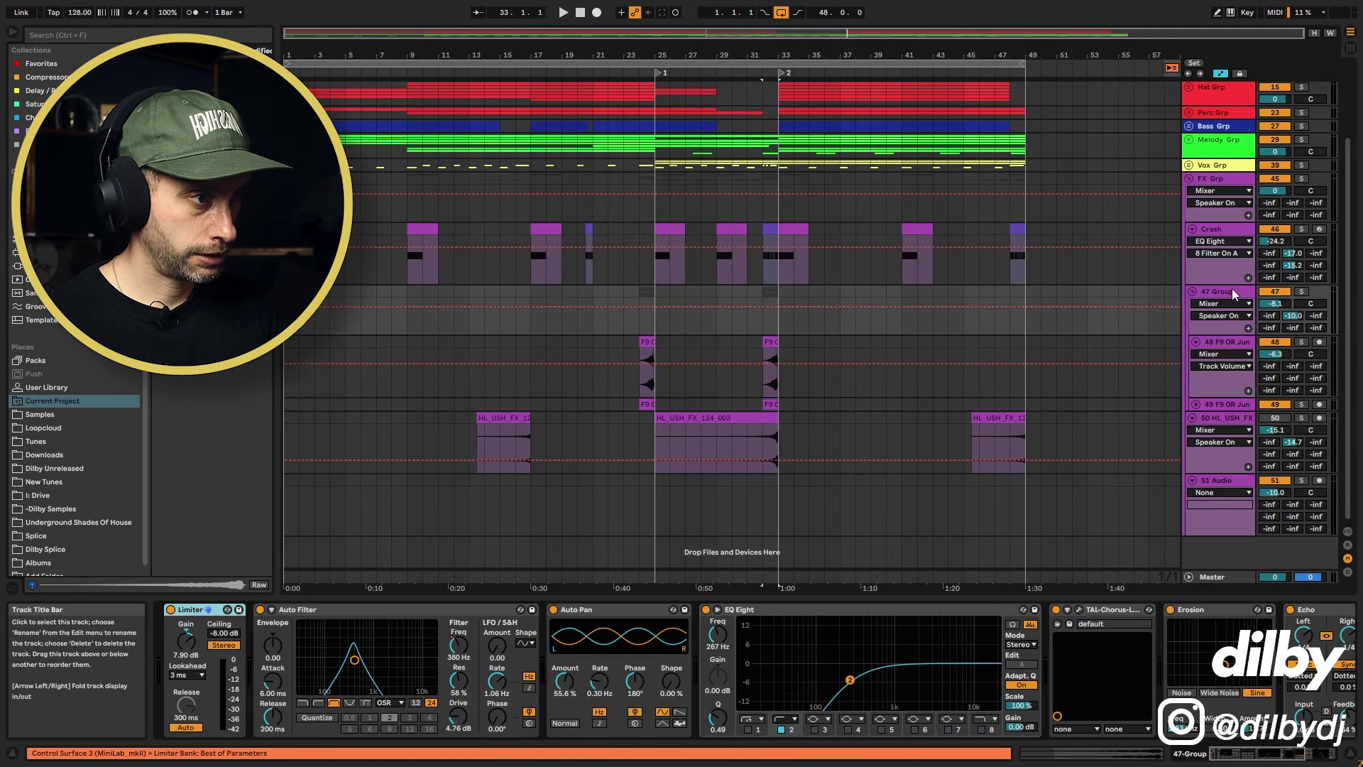
left_click(761, 325)
left_click(1301, 291)
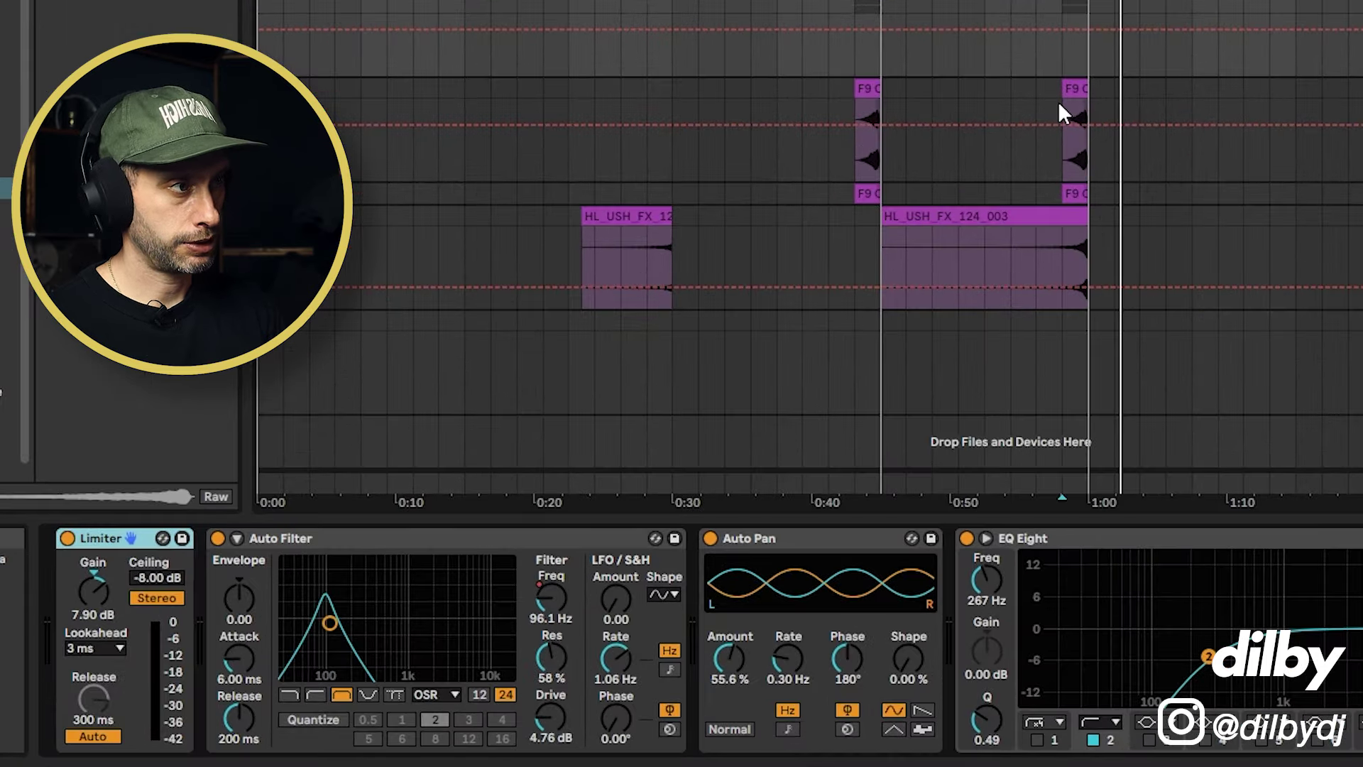
left_click(1076, 83)
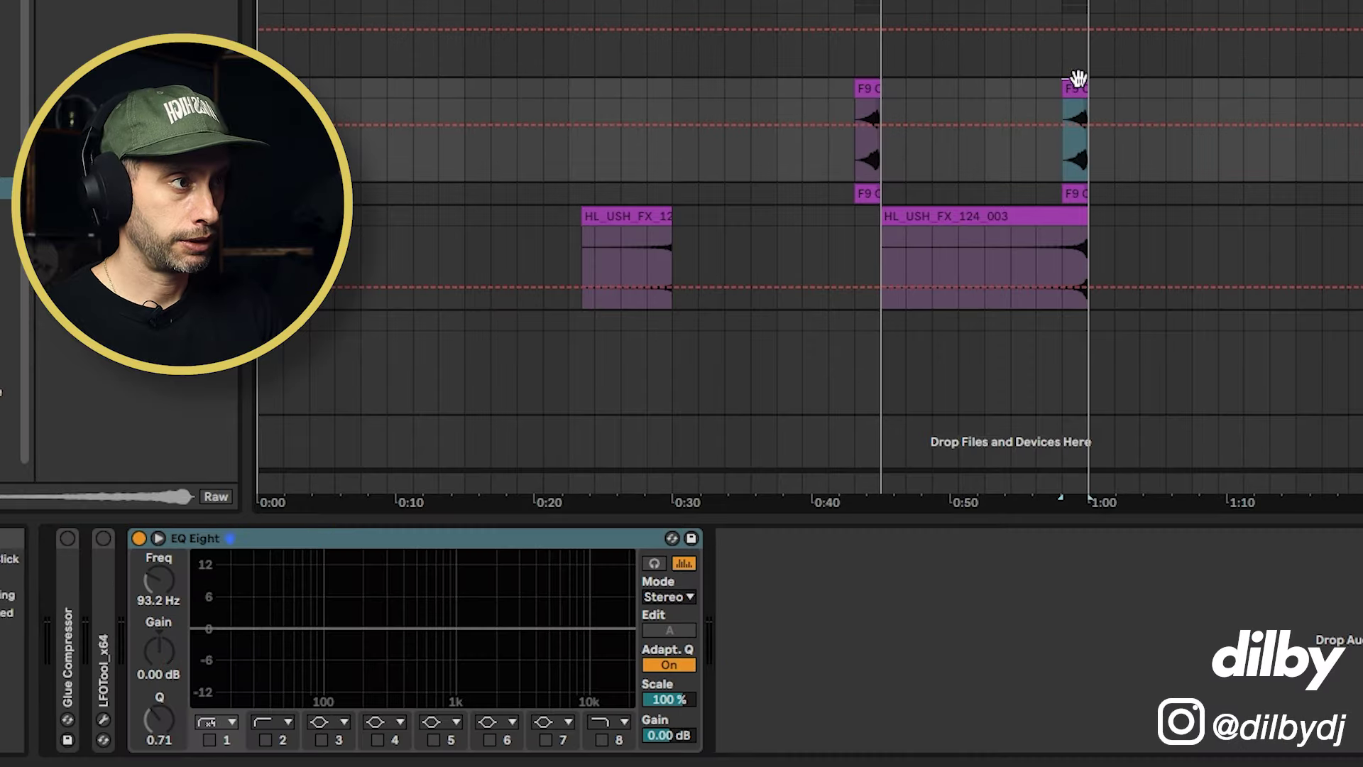
left_click_drag(1063, 57, 1081, 60)
left_click(1076, 93)
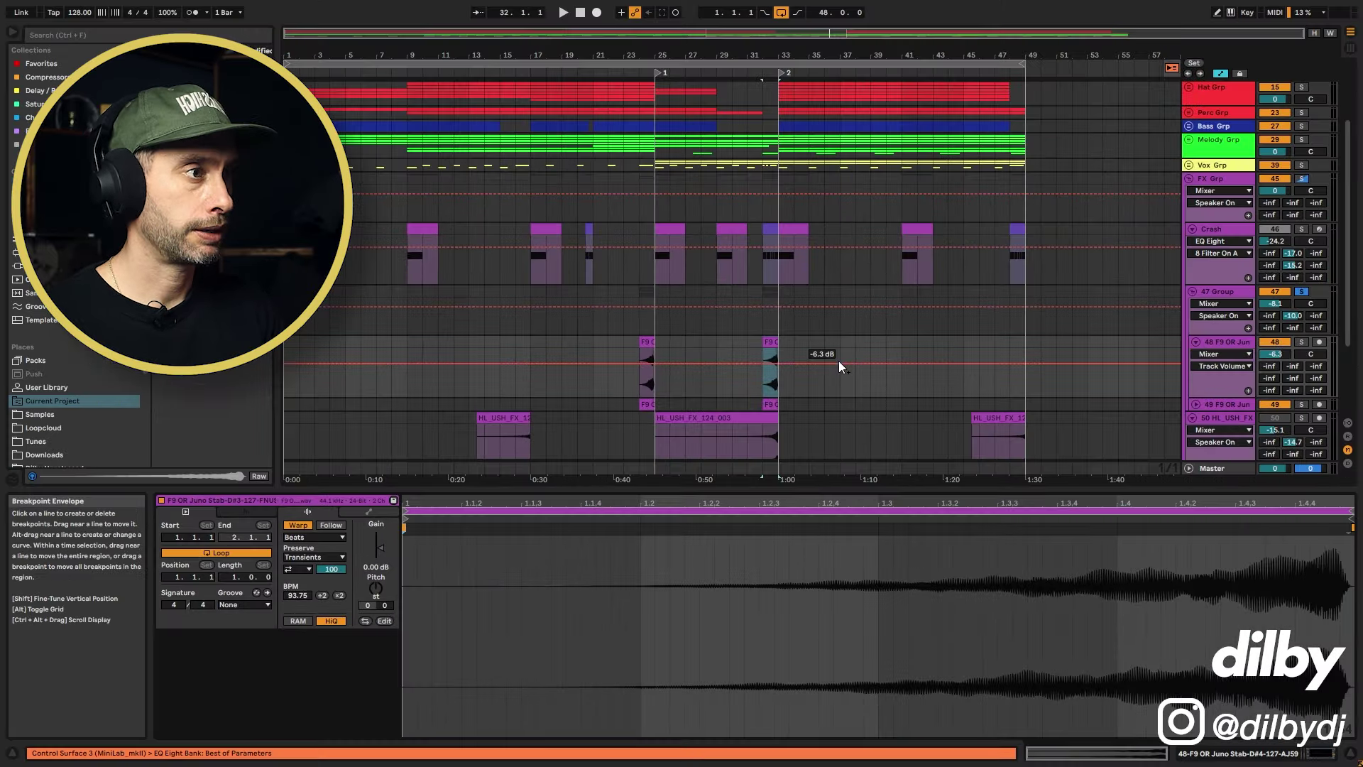
Show 47 Group's Auto Filter frequency automation and inspect its curve around the Juno Stab clips at 32.1.1
key("shift+Tab")
left_click(295, 609)
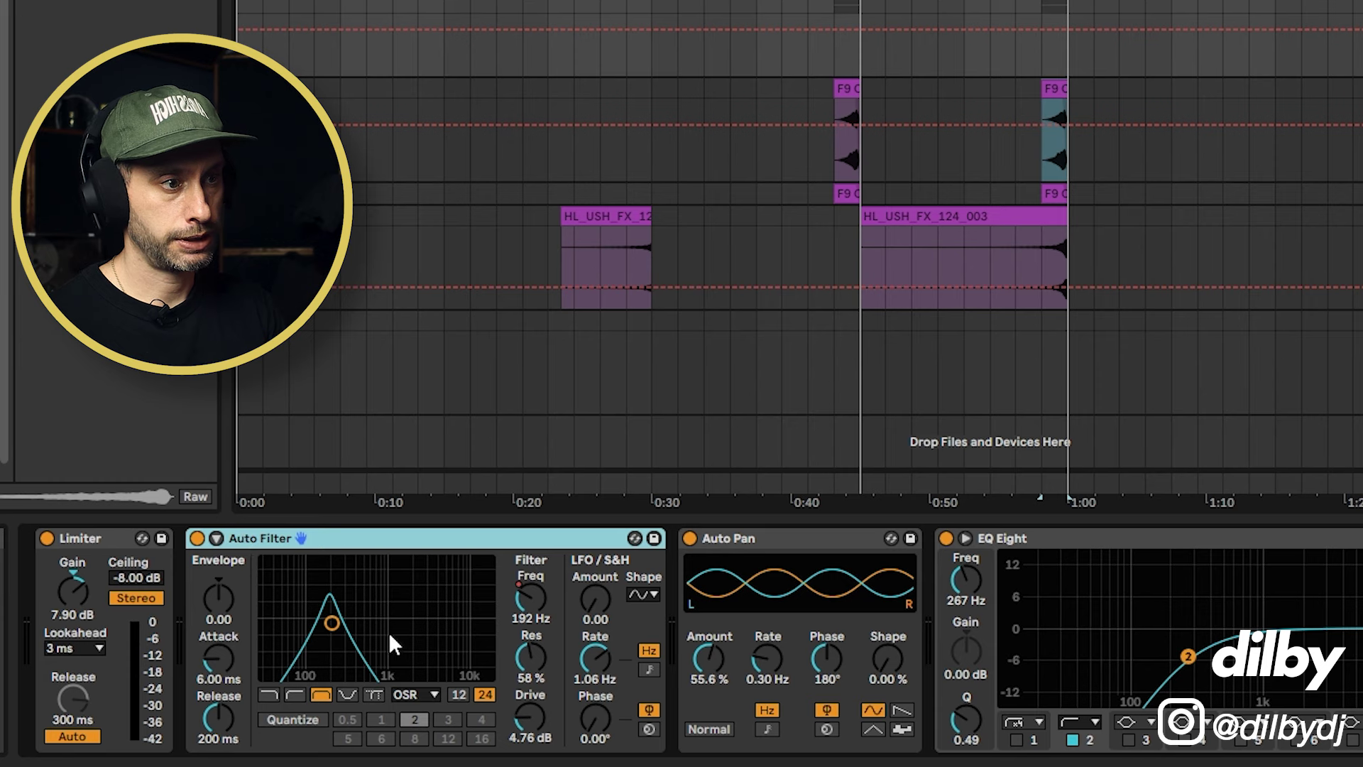
left_click(536, 589)
scroll(1065, 57, "up", 5)
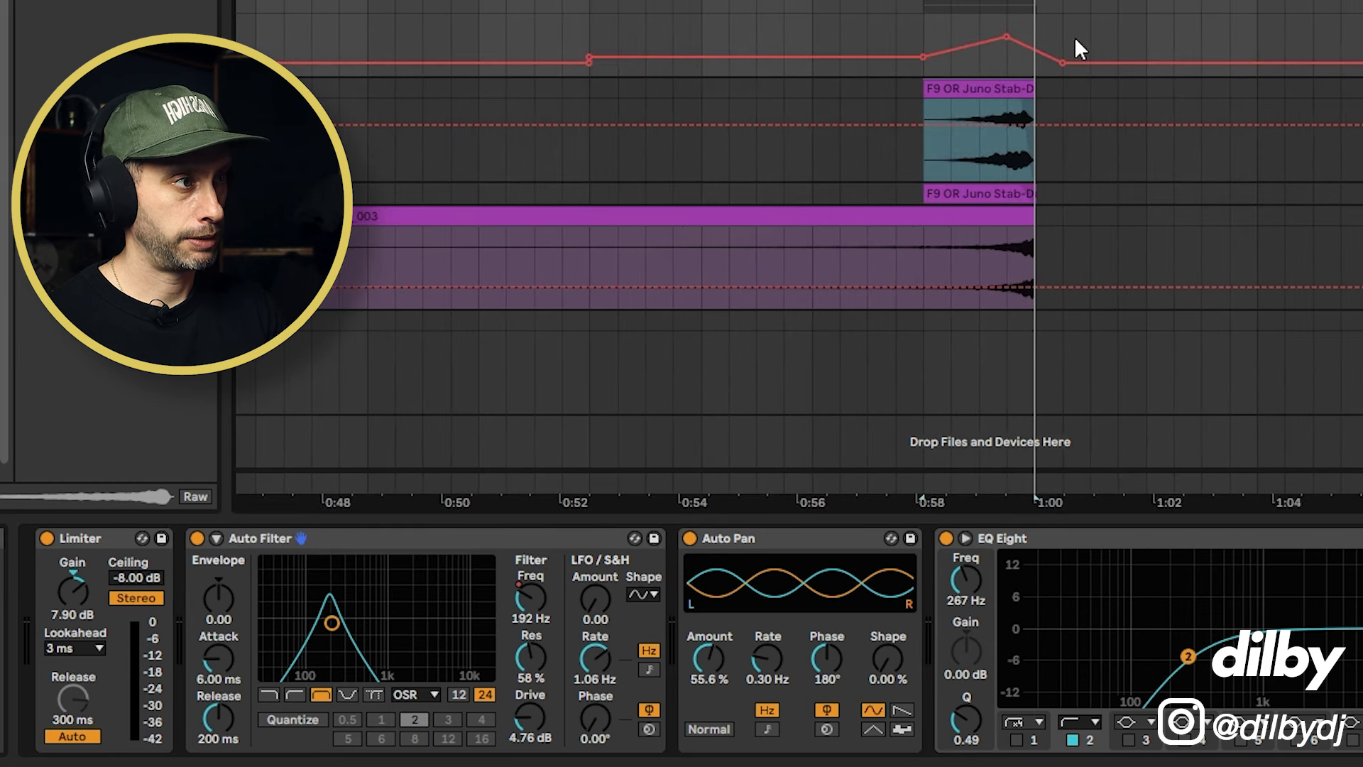
left_click(923, 41)
Compare the Juno Stab sound from 32.1.1 with Auto Filter bypassed and enabled during playback
left_click(197, 539)
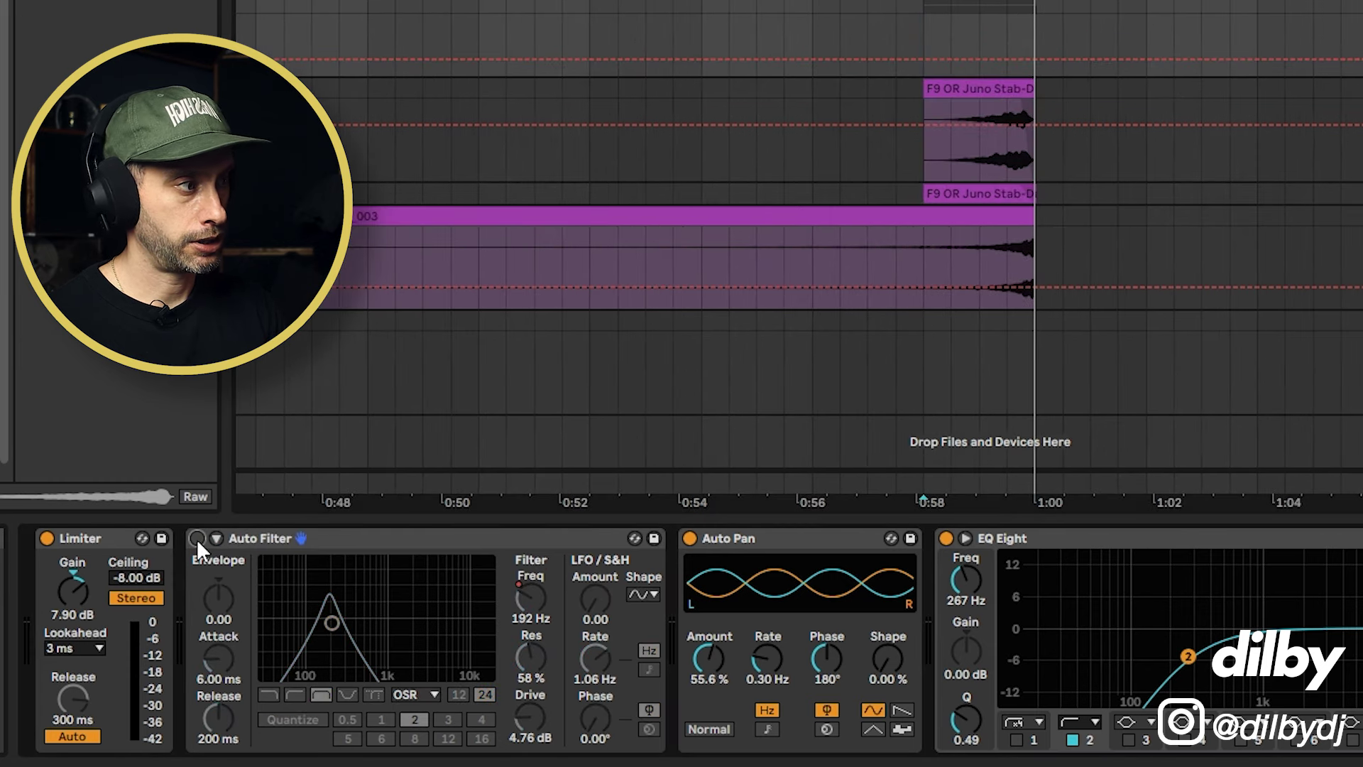
key("space")
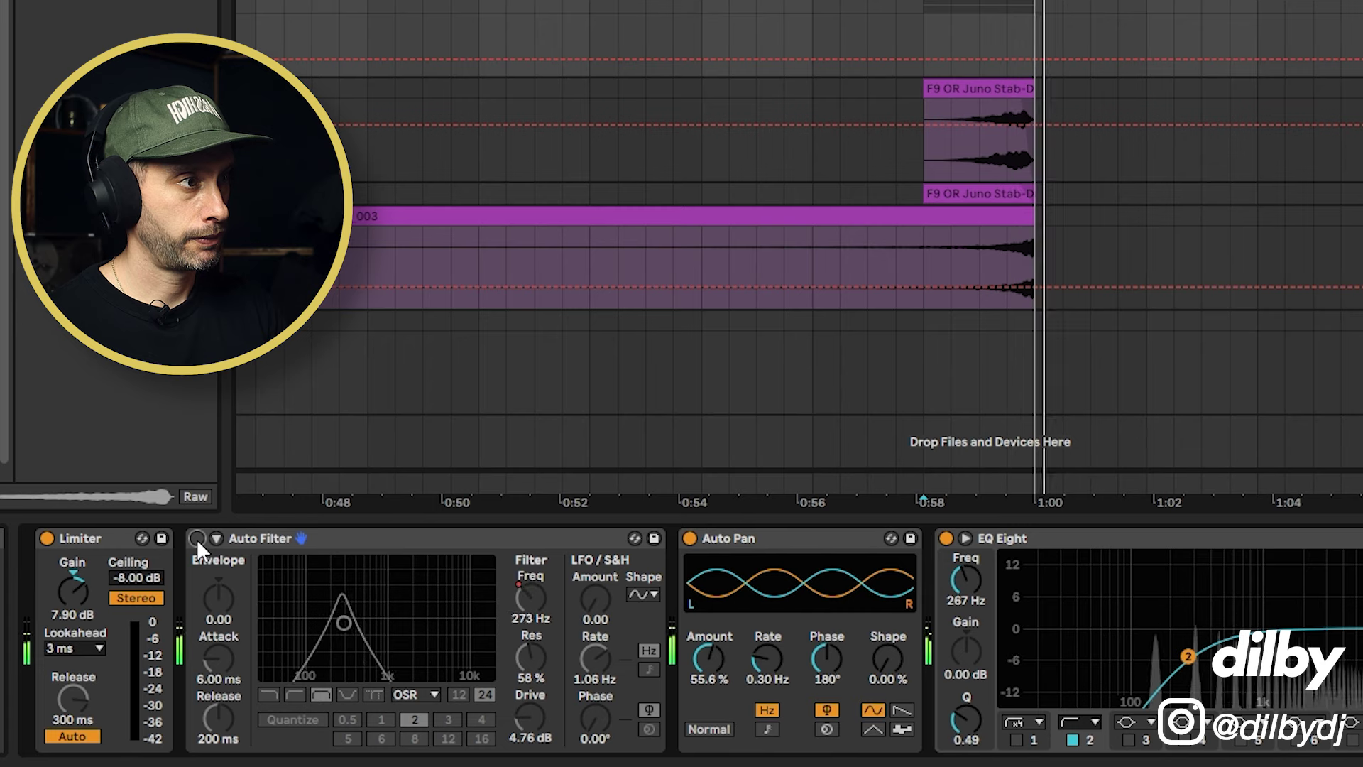
left_click(197, 538)
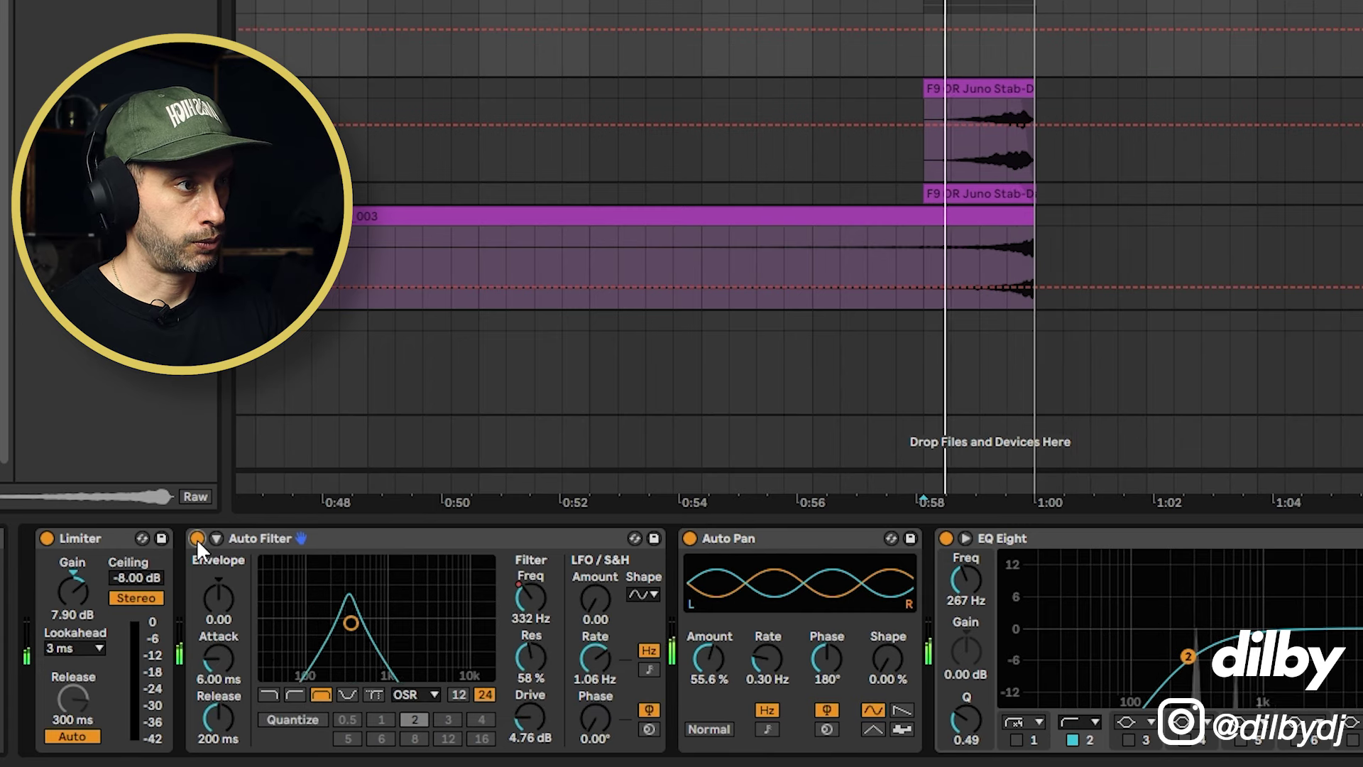
Set the start position to 32.1.1 on 47 Group and review its Auto Pan and TAL-Chorus effects
left_click(1146, 88)
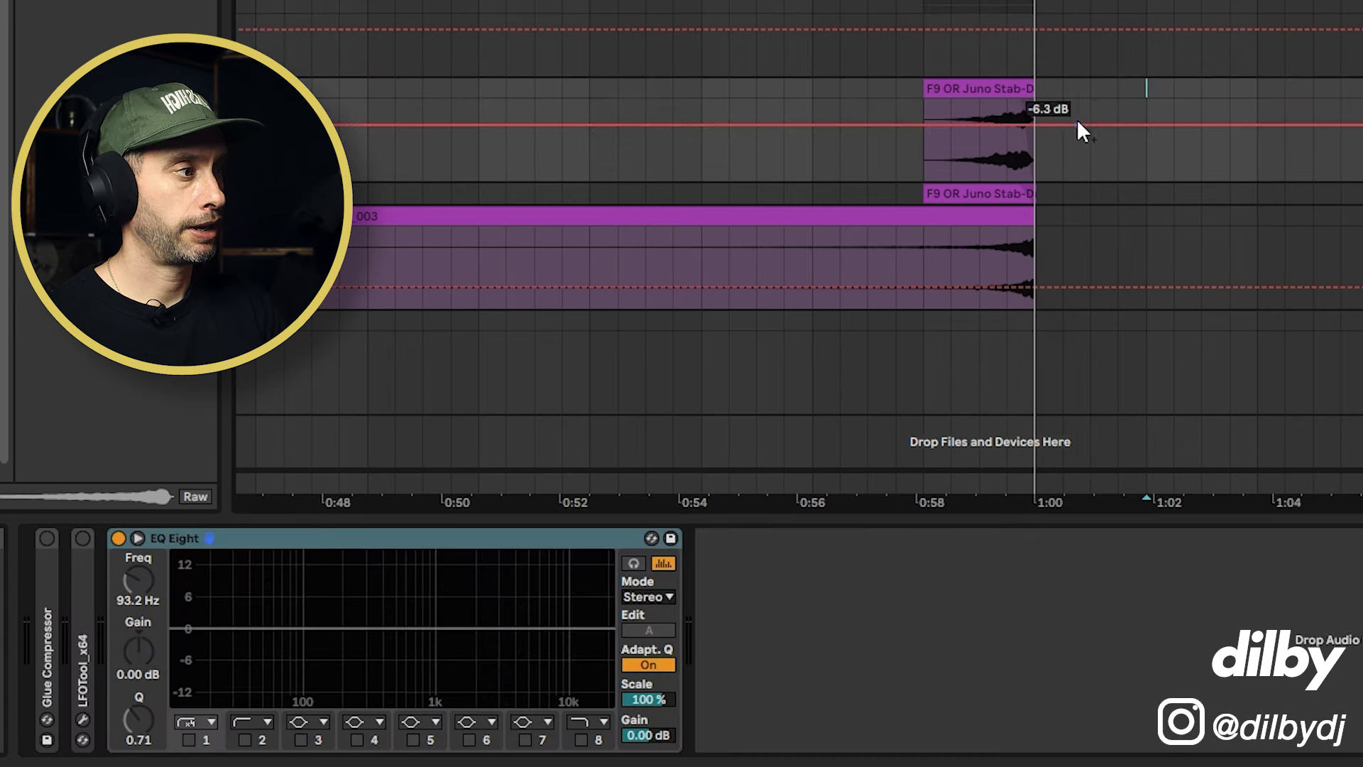
left_click(924, 66)
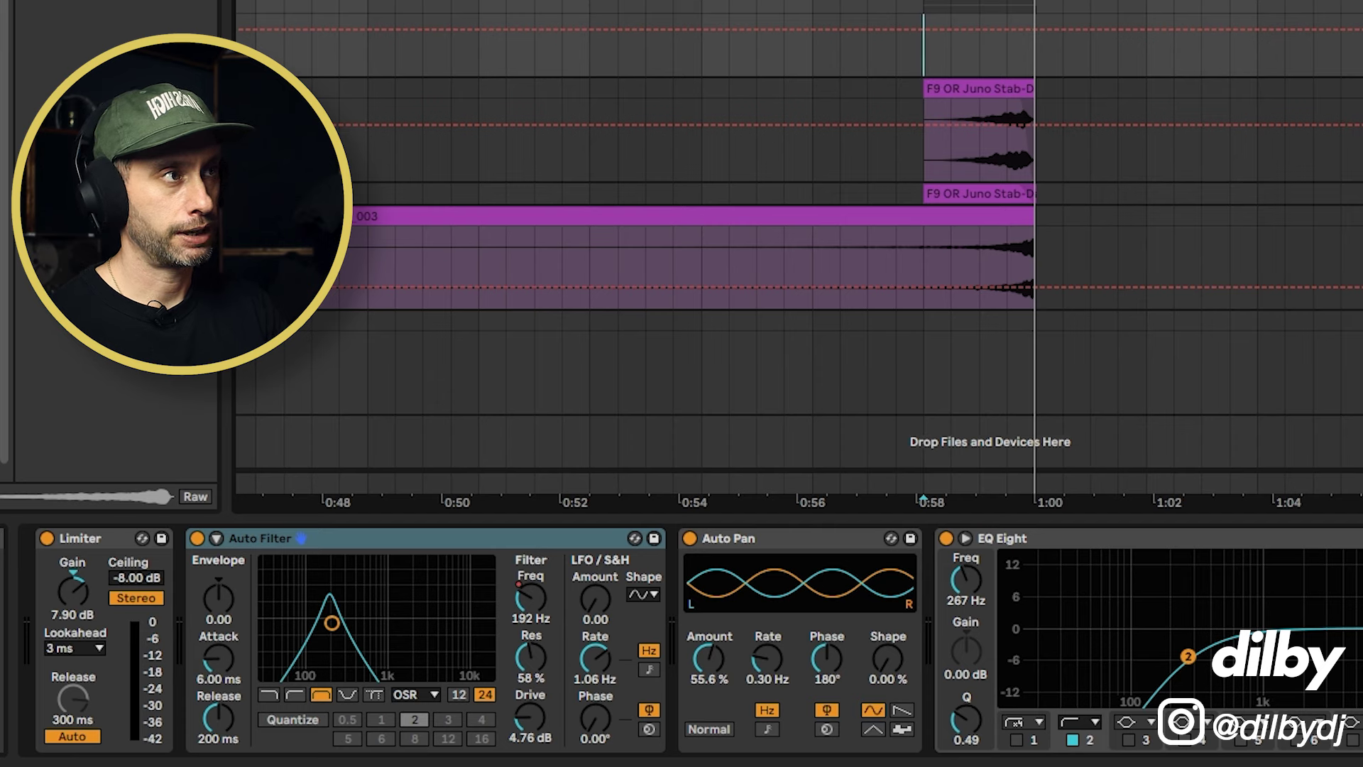
key("minus")
left_click(692, 544)
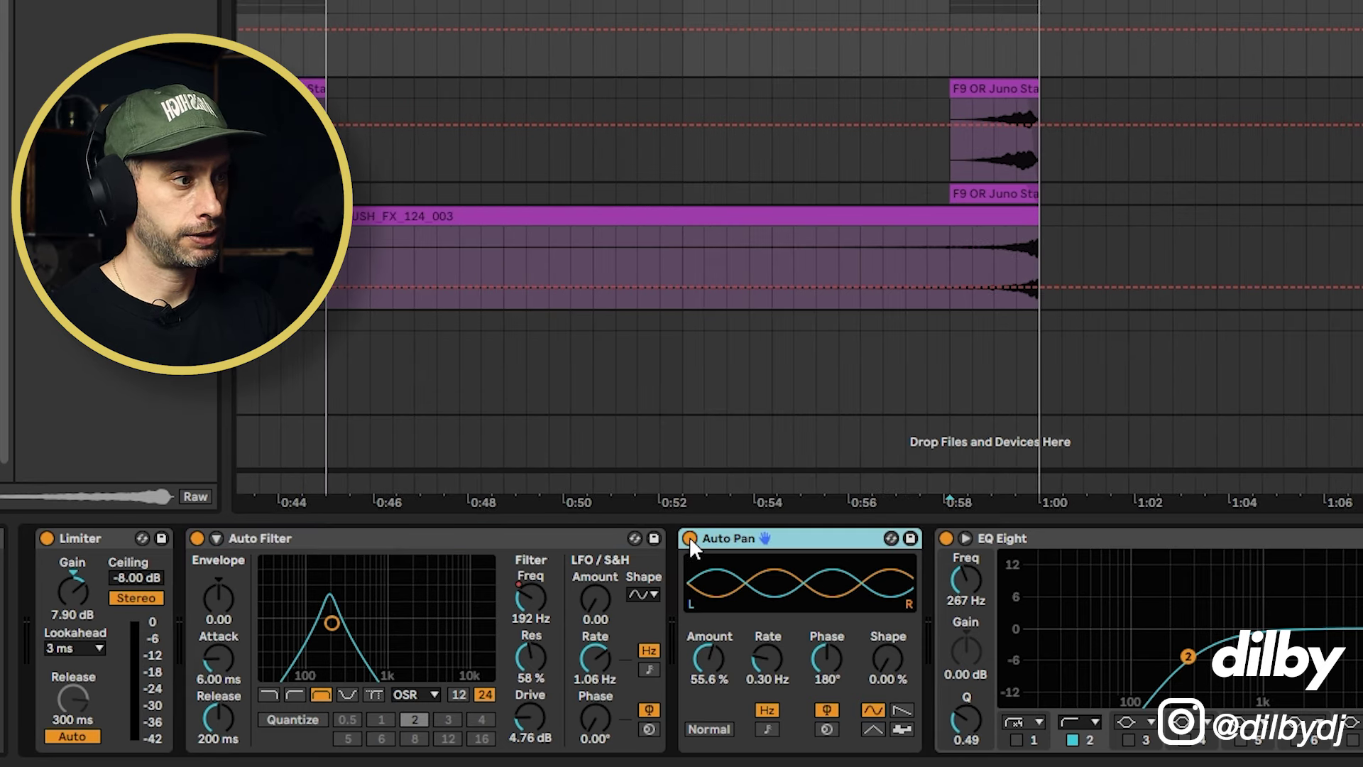
left_click(1259, 540)
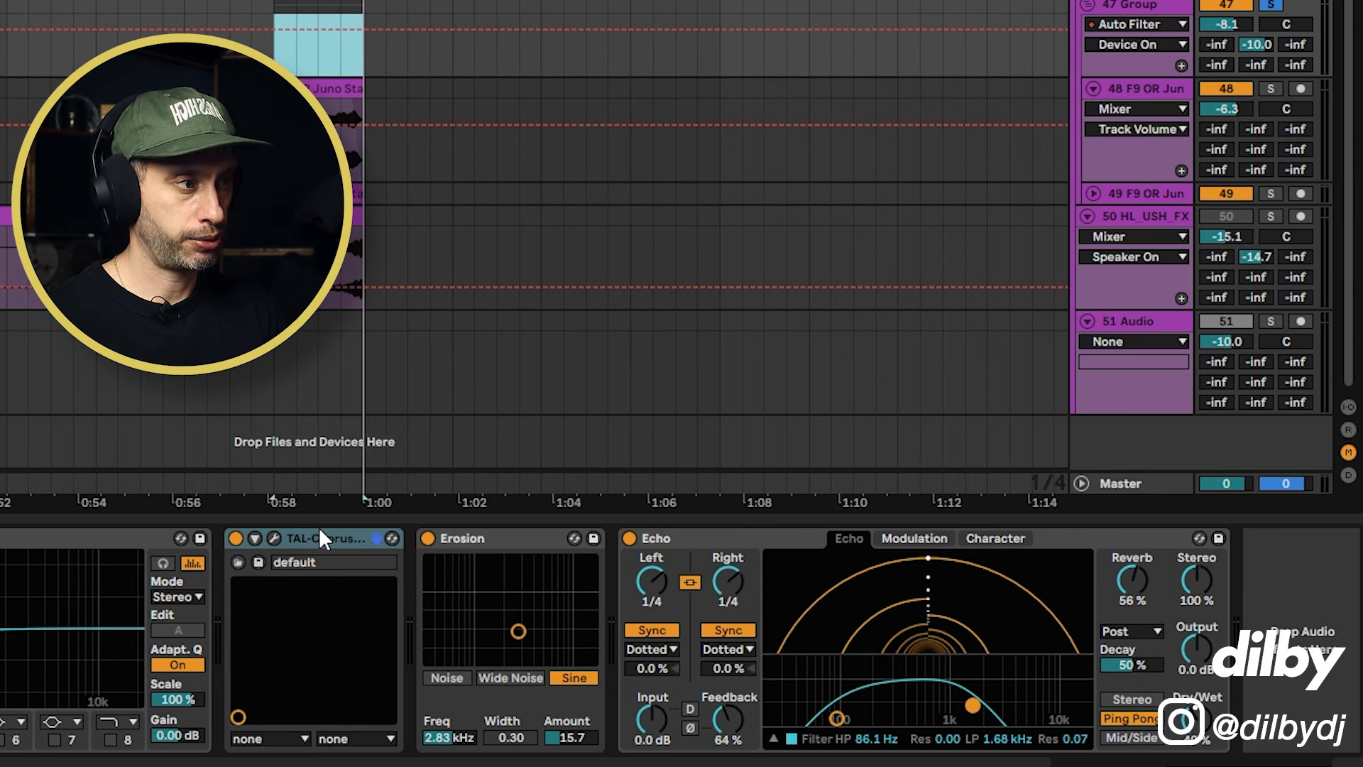
Compare 47 Group from 32.1.1 with Erosion bypassed and enabled during playback
left_click(474, 541)
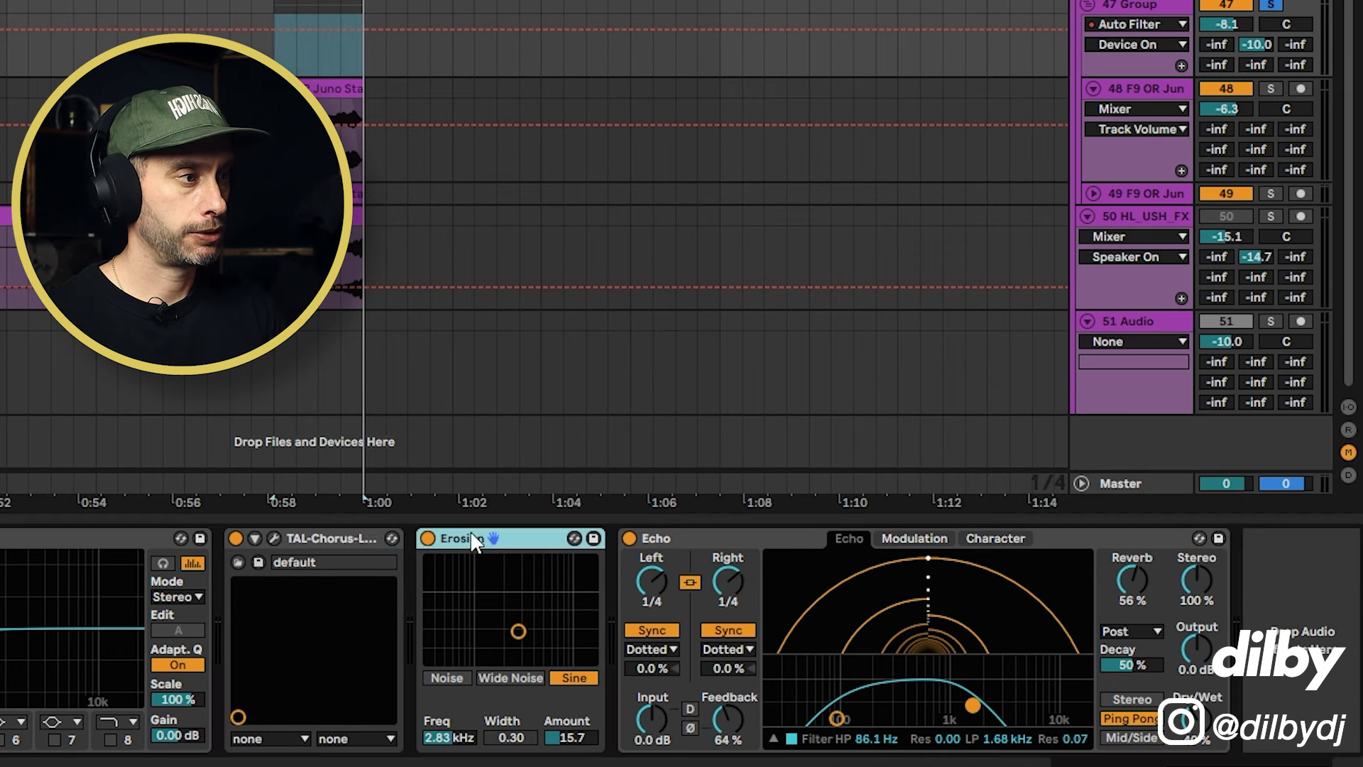
left_click(428, 538)
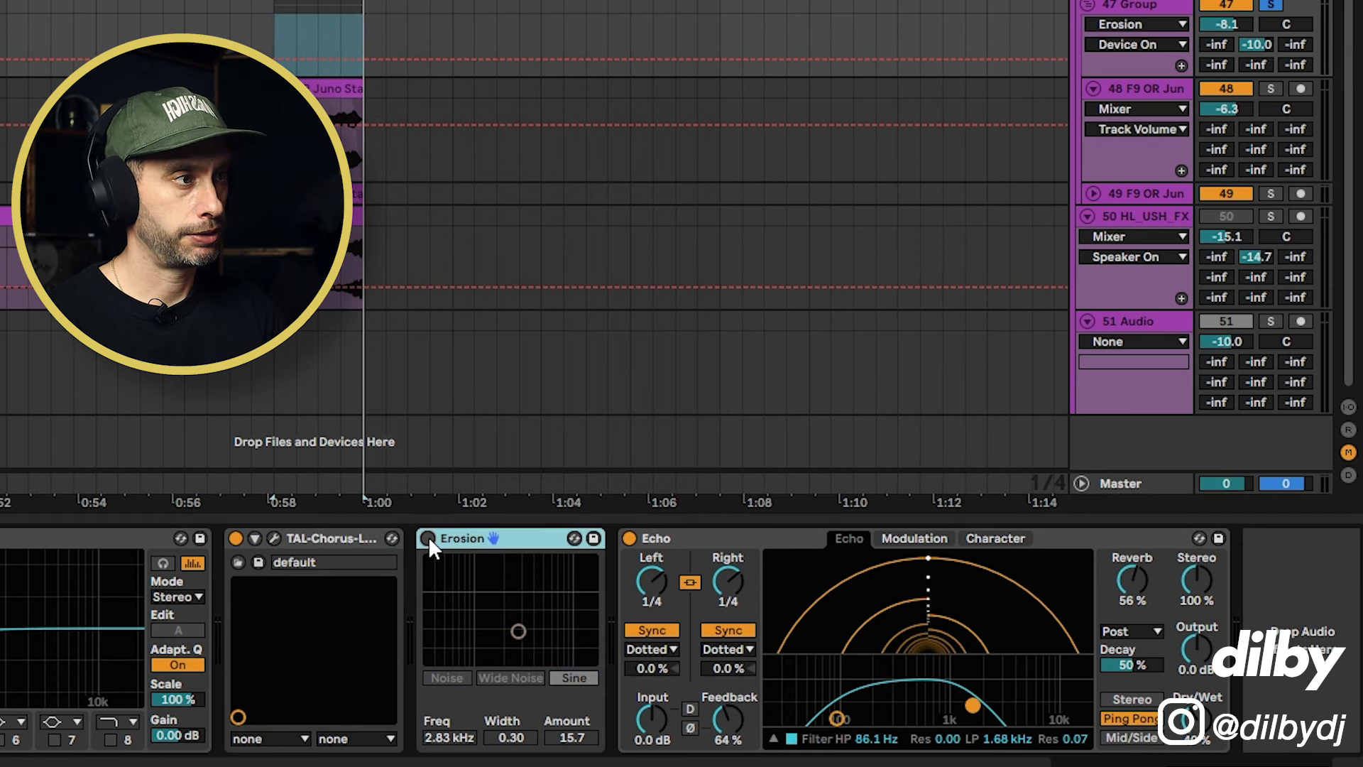
key("space")
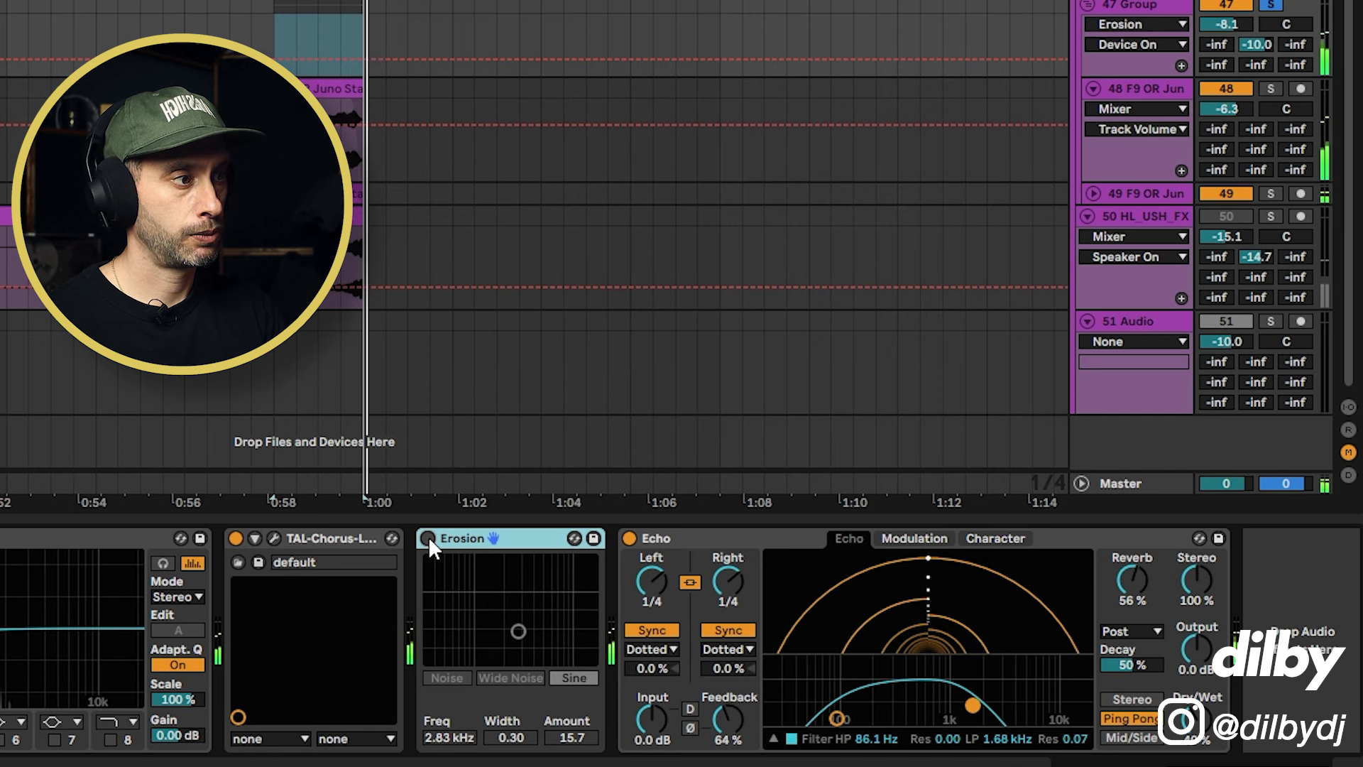
left_click(428, 537)
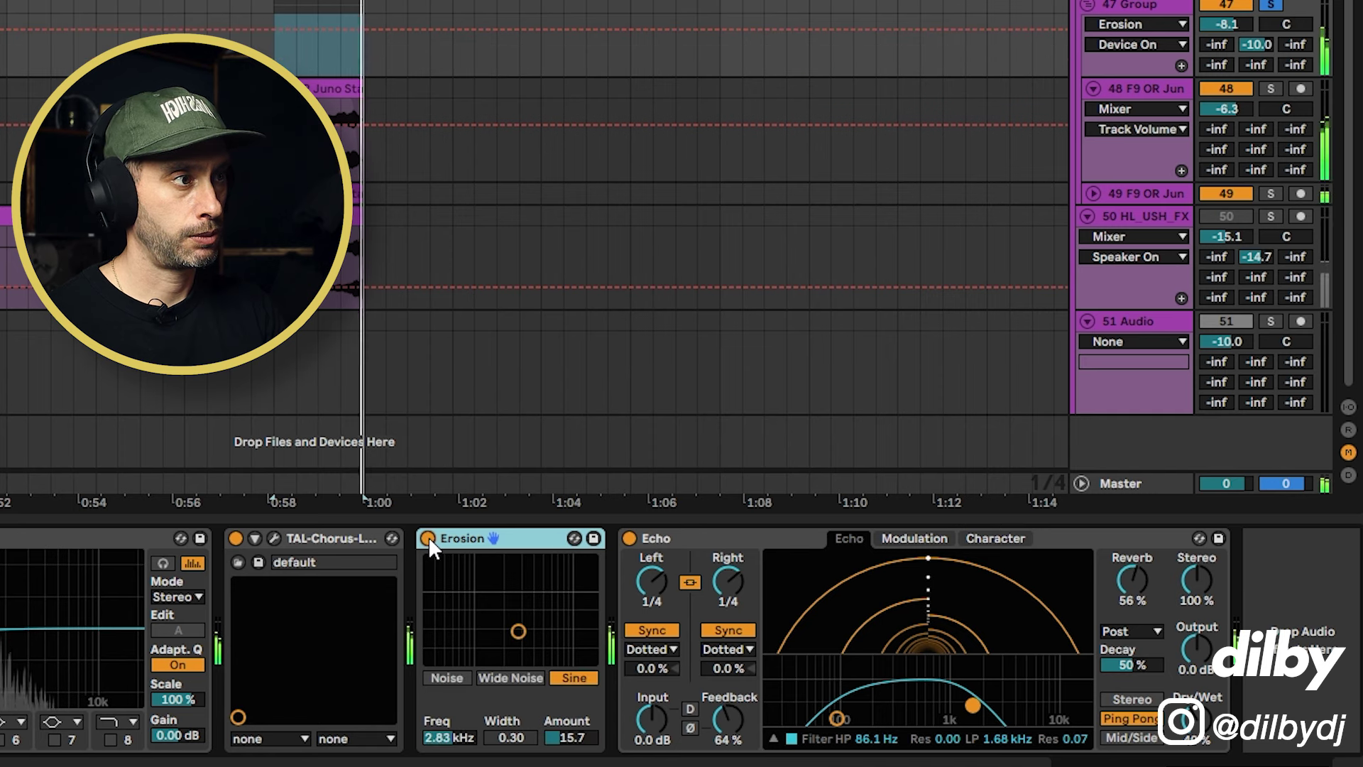
key("space")
Review 47 Group's Echo, play from 32.1.1 and unsolo the group to hear it in the full mix
left_click(674, 543)
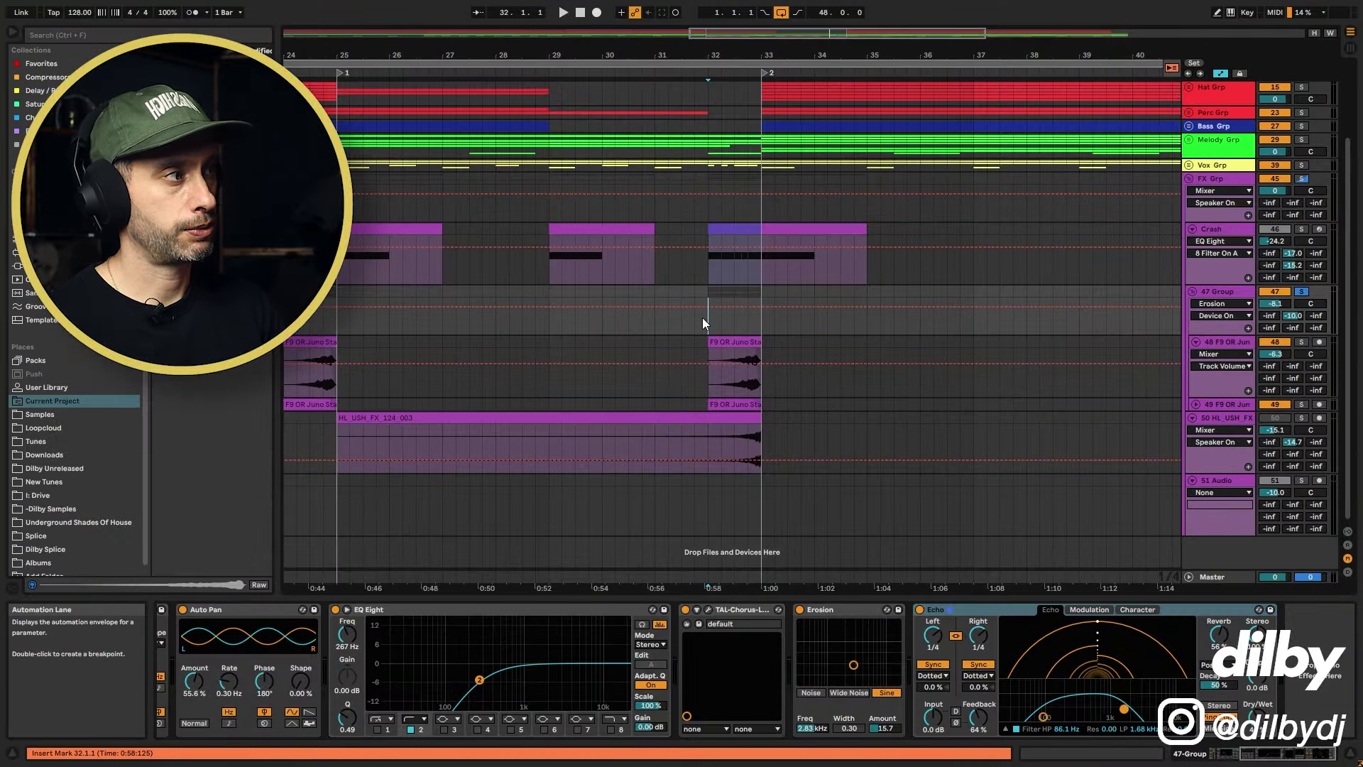
key("space")
left_click(1301, 291)
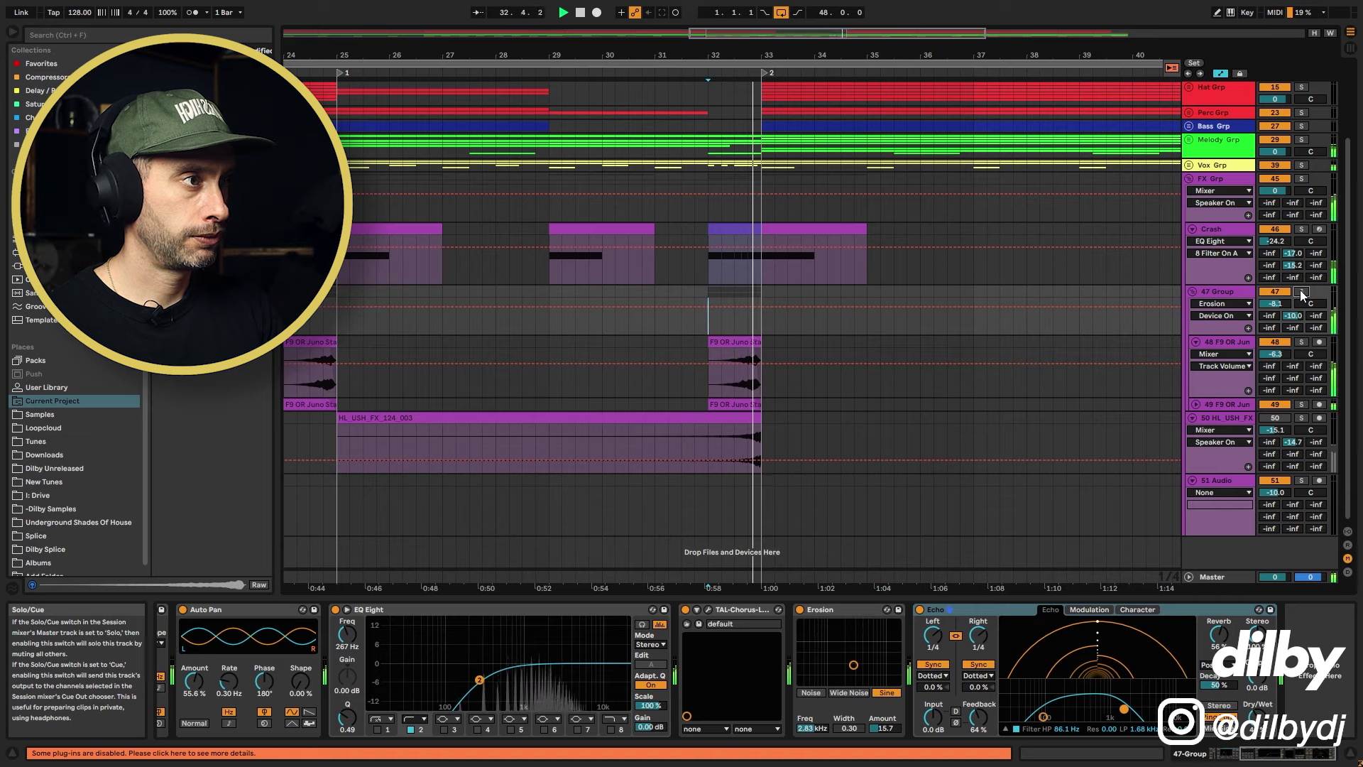
left_click_drag(767, 52, 767, 14)
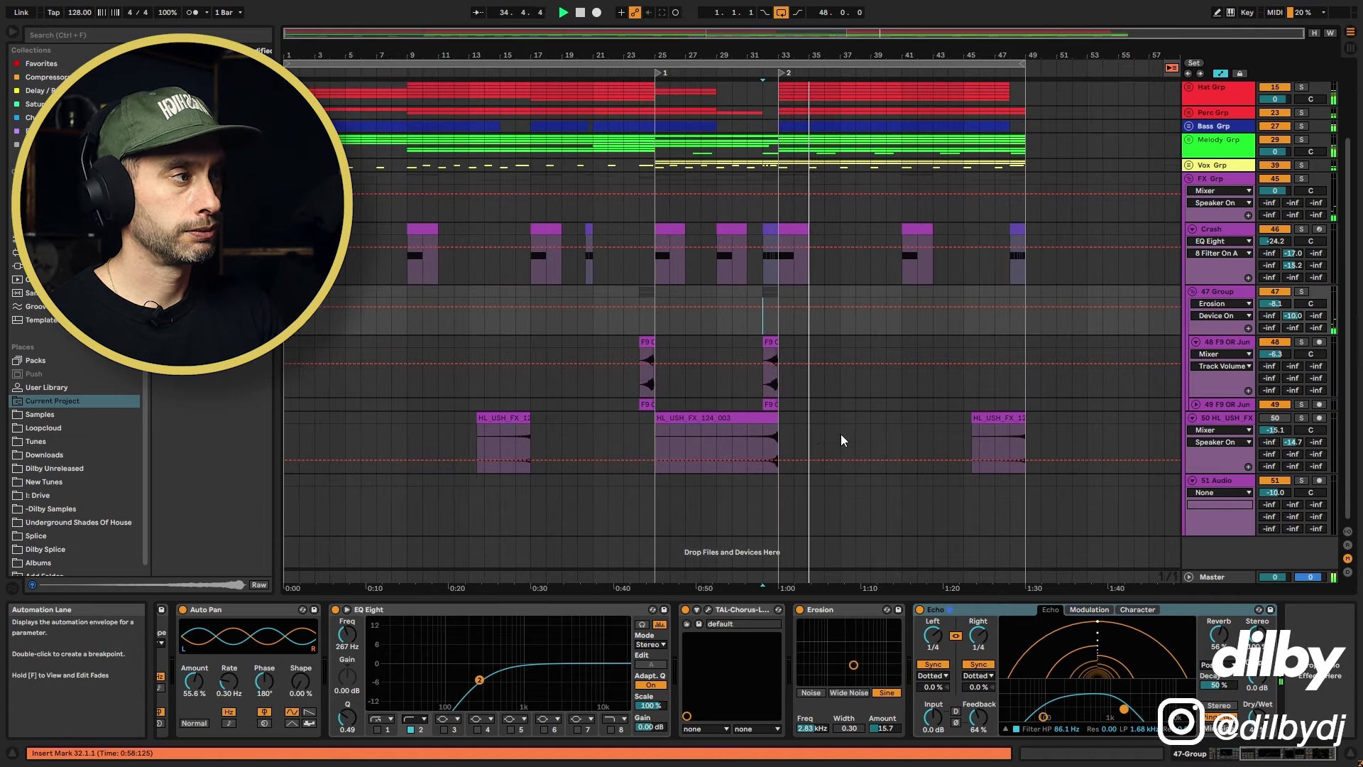
Enable and solo the HL_USH_FX track and open its clip at 25.1.1 to inspect the waveform
left_click(1277, 419)
key("space")
left_click(1301, 419)
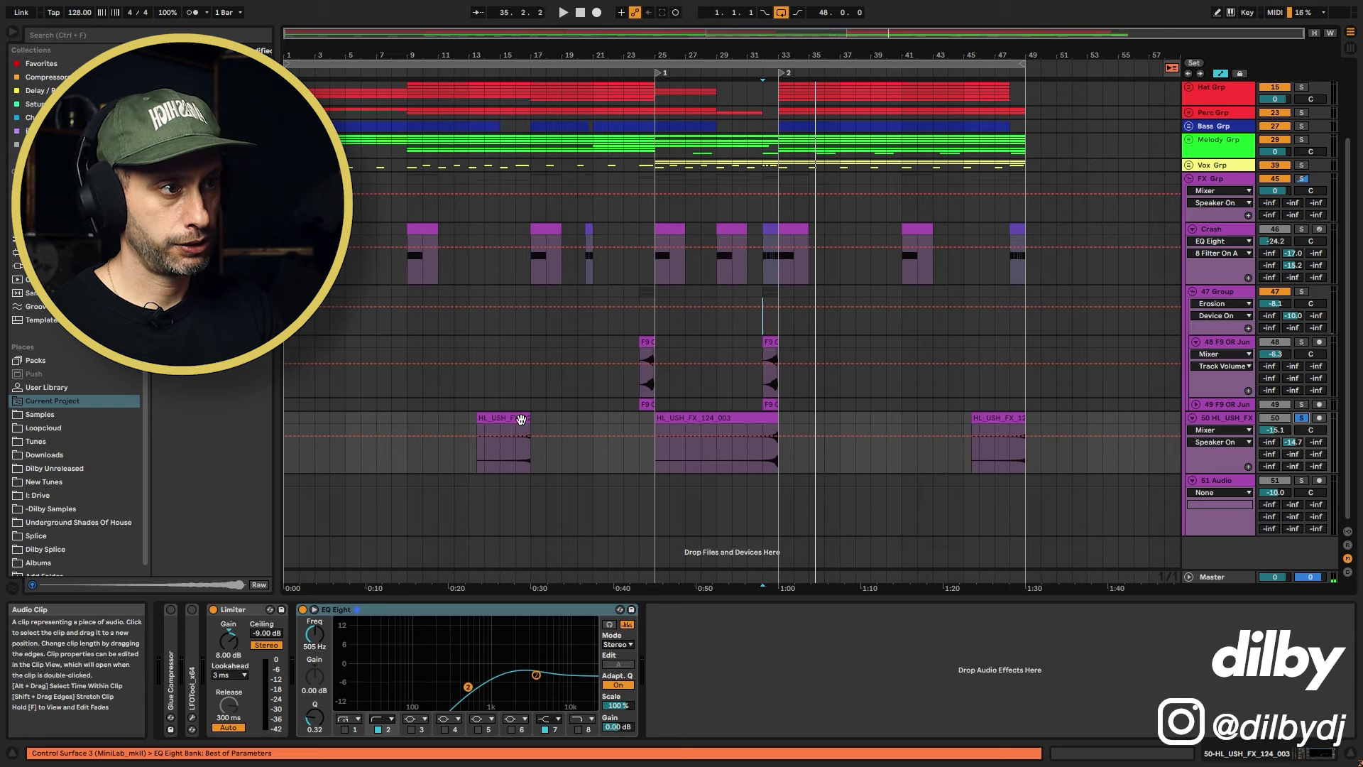
left_click(518, 458)
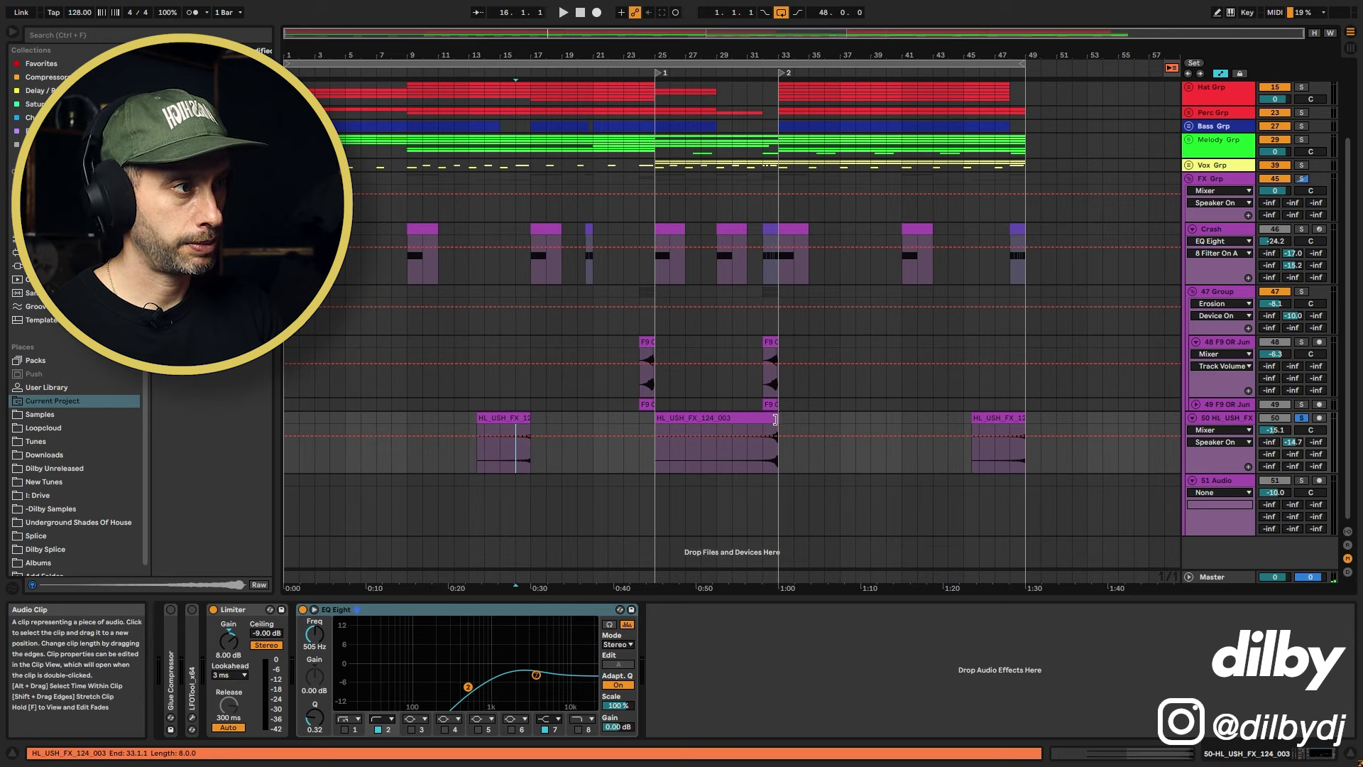
left_click(775, 419)
left_click(760, 448)
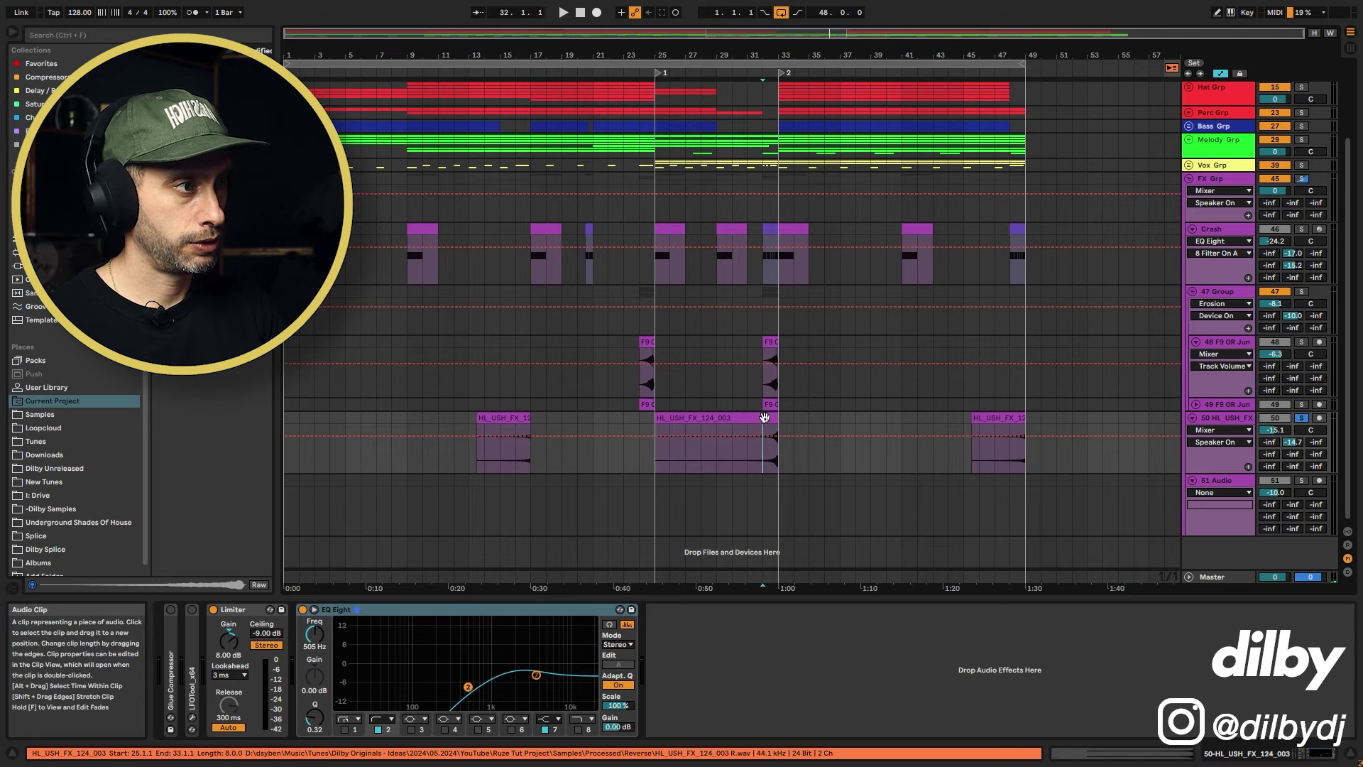
double_click(765, 418)
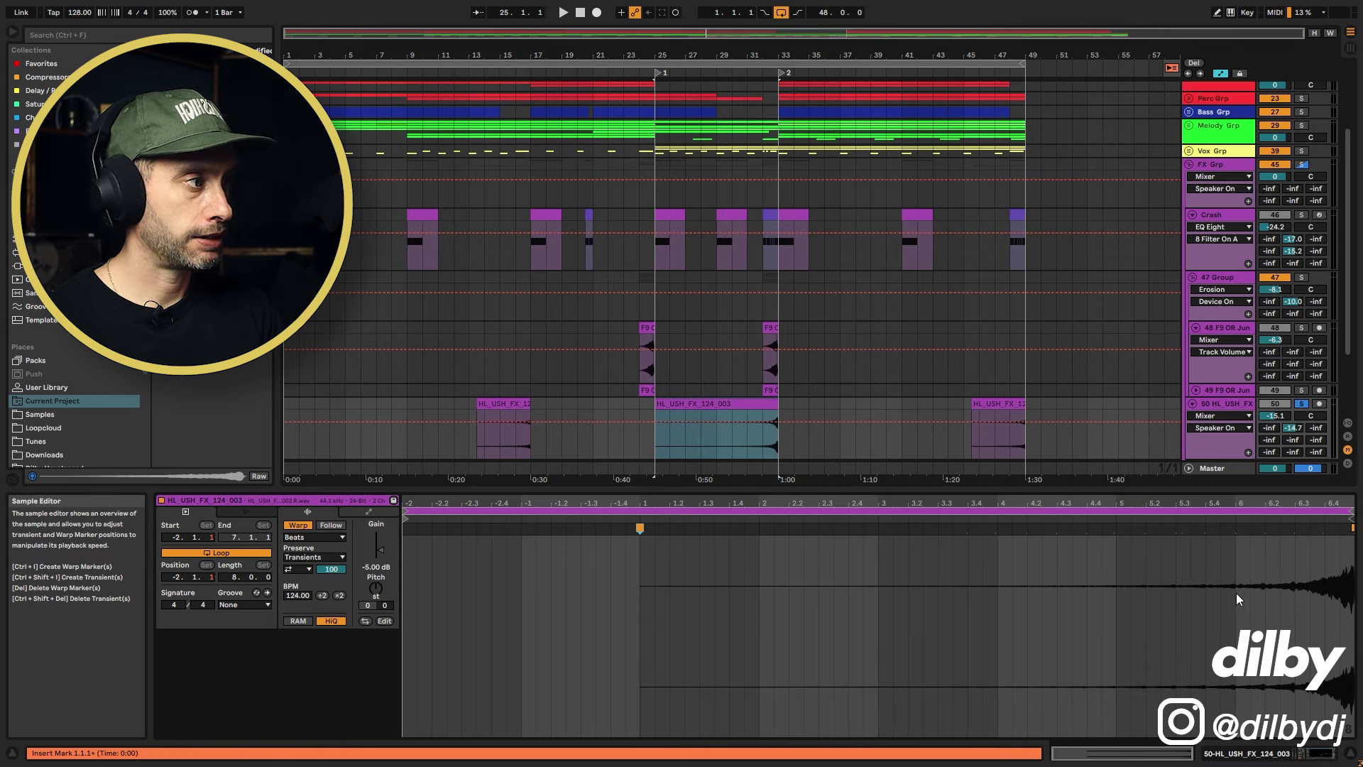
Review the HL_USH_FX track's effects, highlight the clip's closing bars and play it from 29.1.1
left_click(1225, 400)
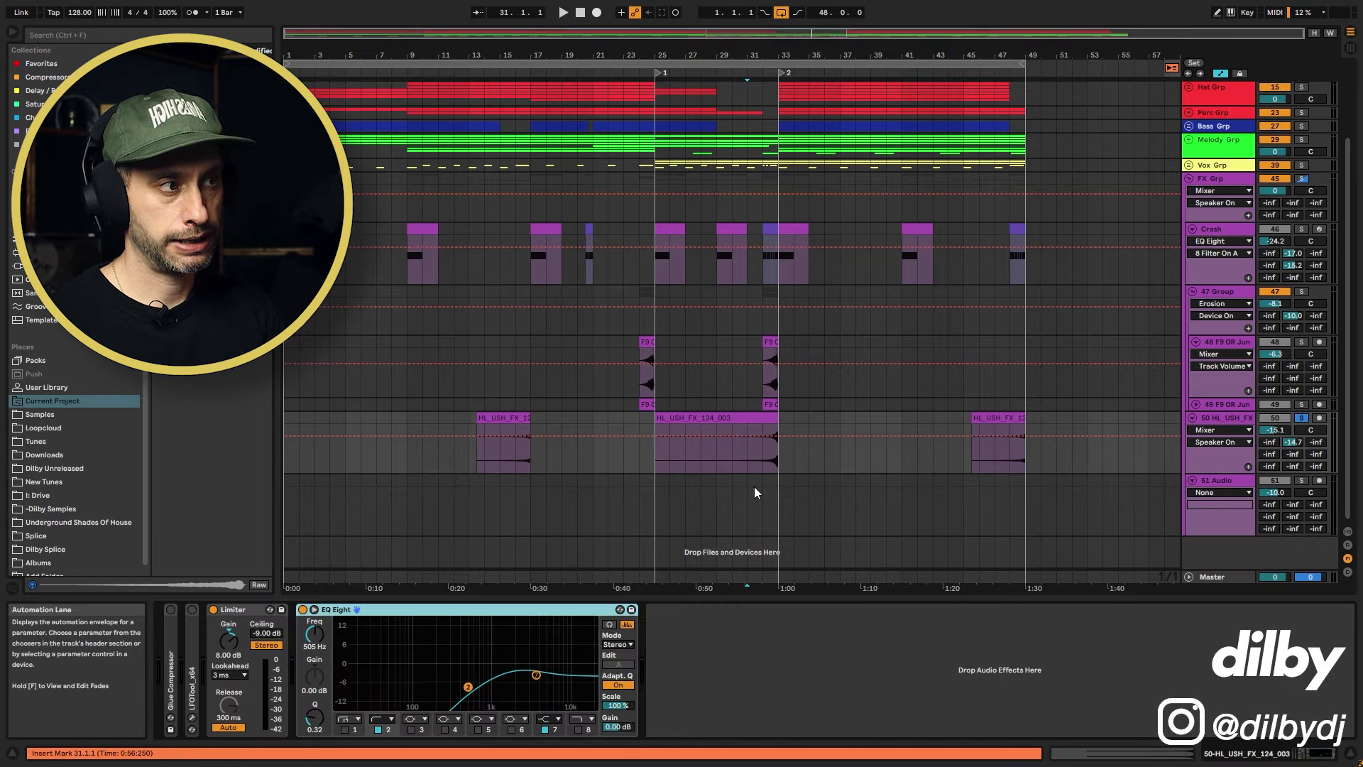
left_click(738, 450)
left_click_drag(738, 450, 768, 452)
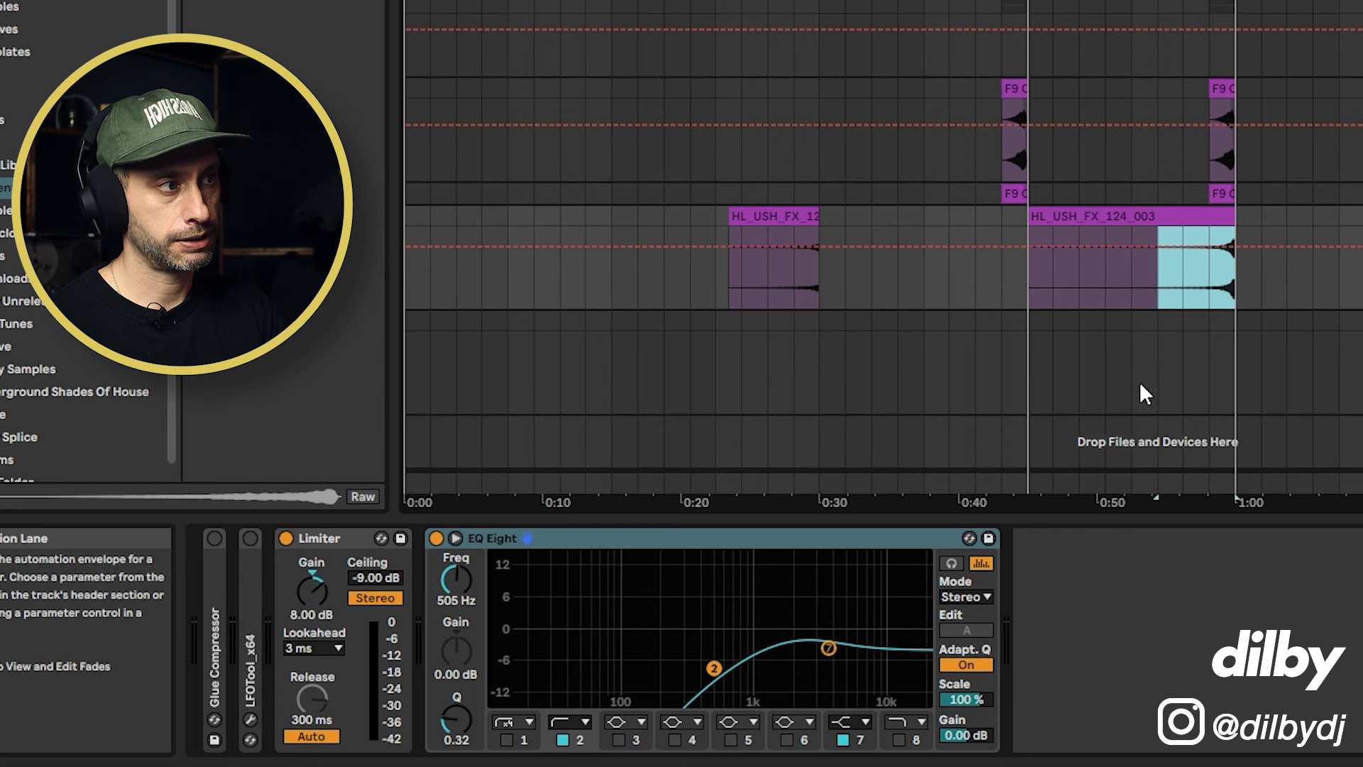
left_click(1134, 275)
left_click_drag(1134, 275, 1220, 274)
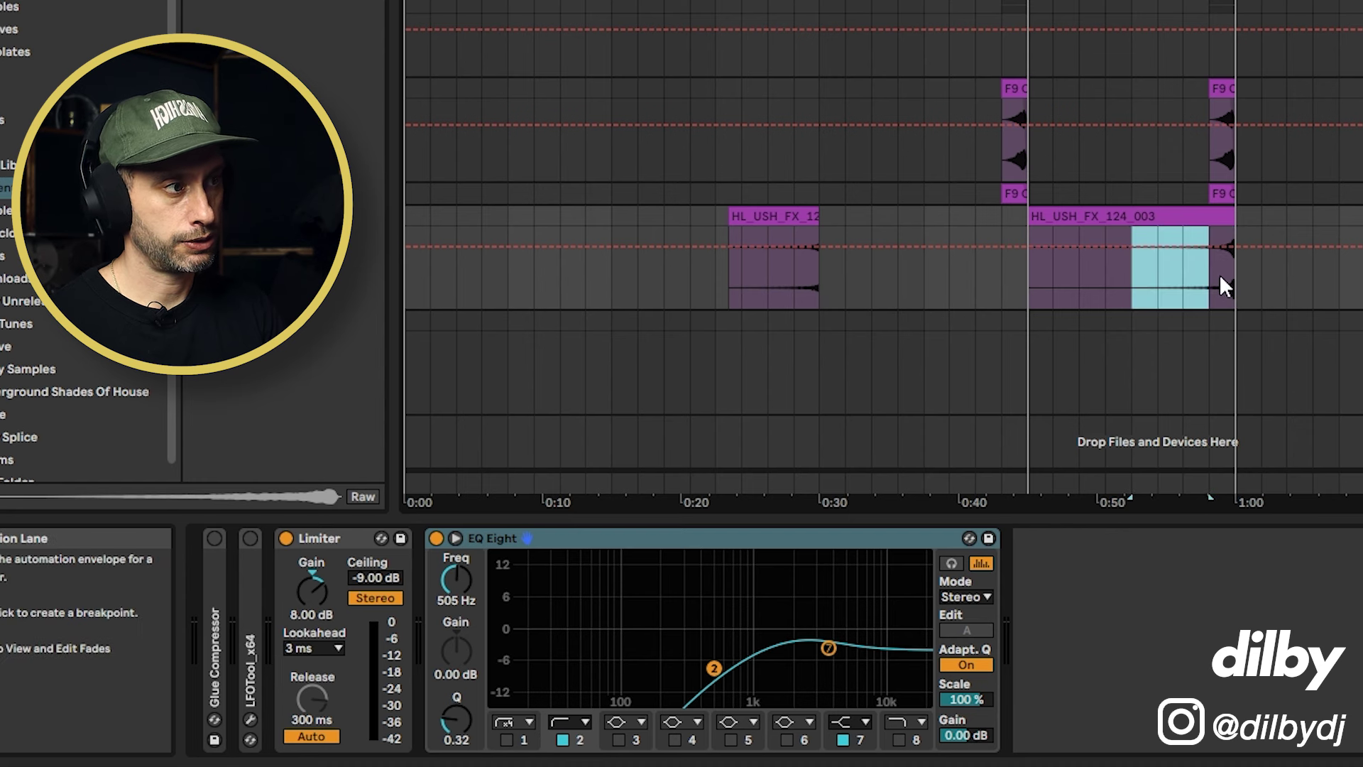
left_click(1133, 284)
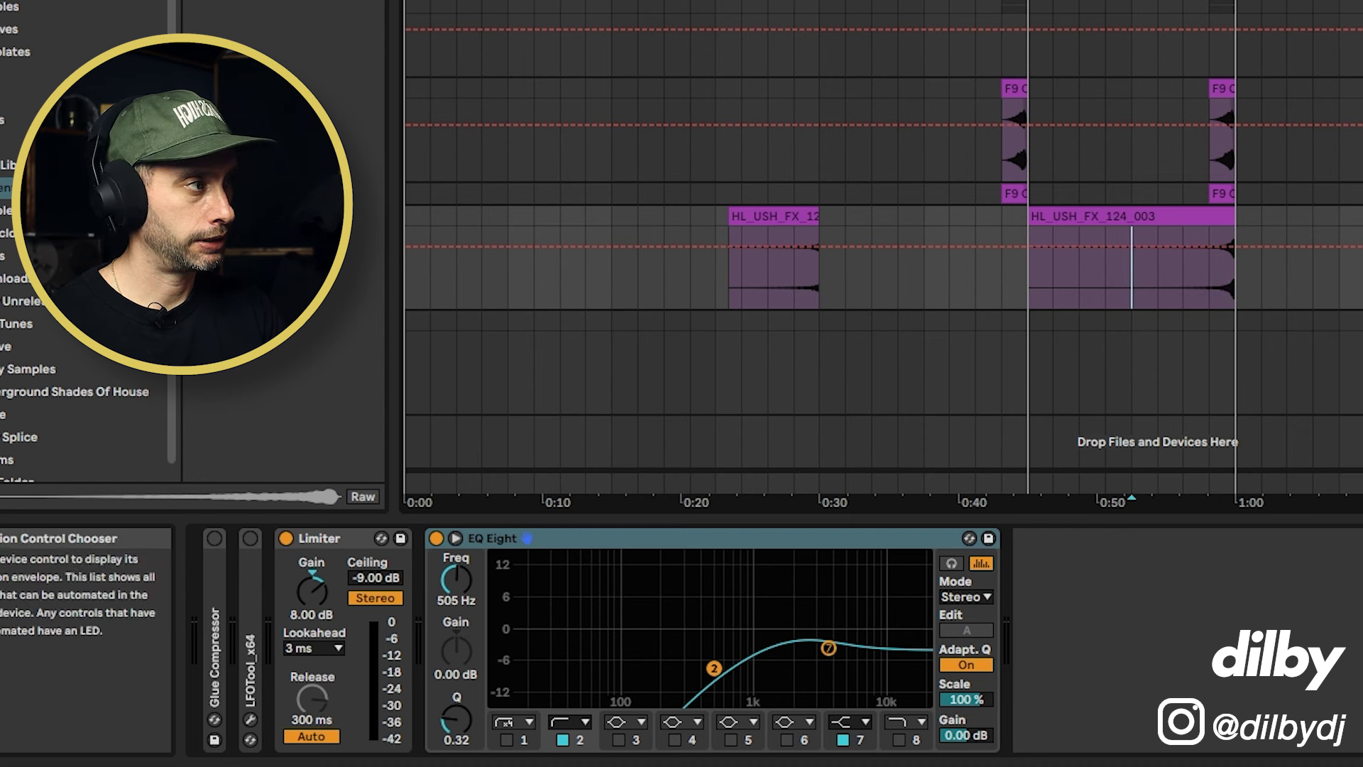
key("space")
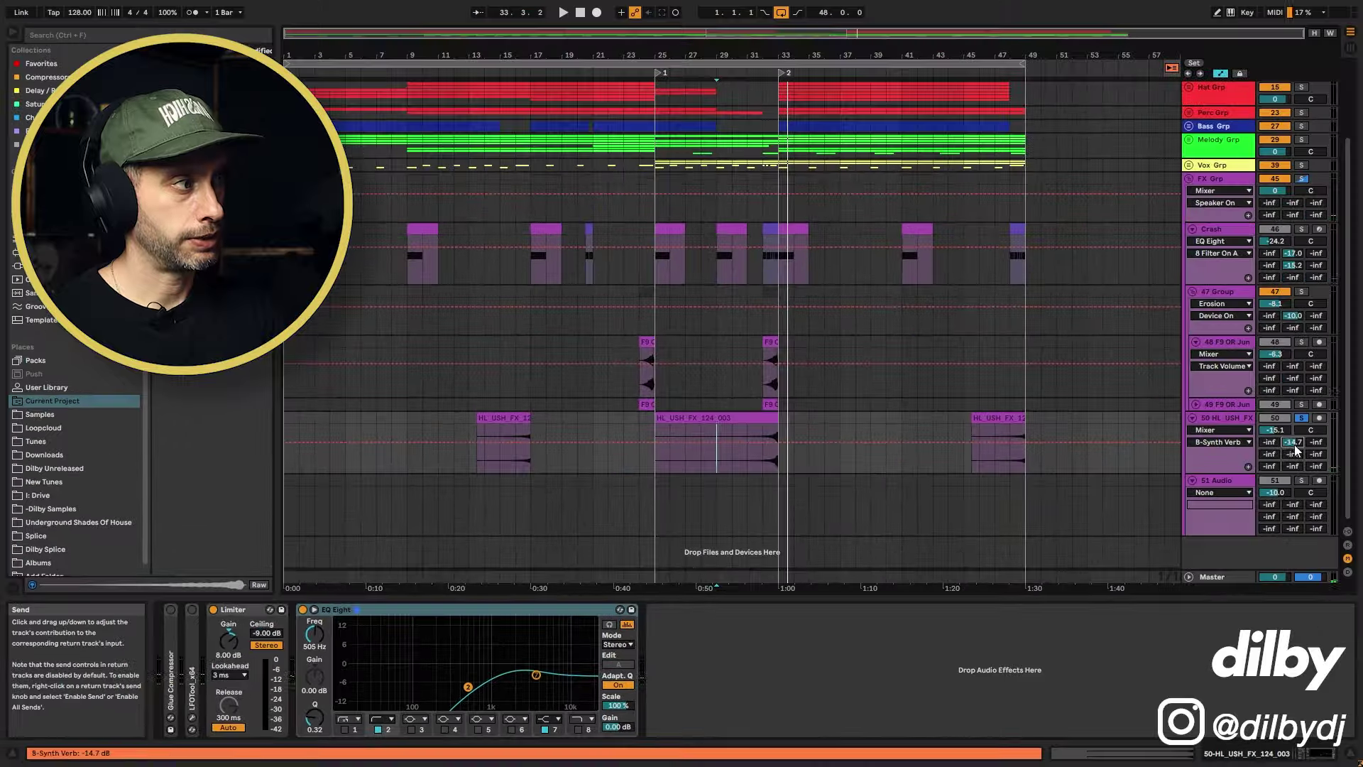
Open the HL_USH_FX clip at 13.3.1 to inspect its waveform
left_click(514, 459)
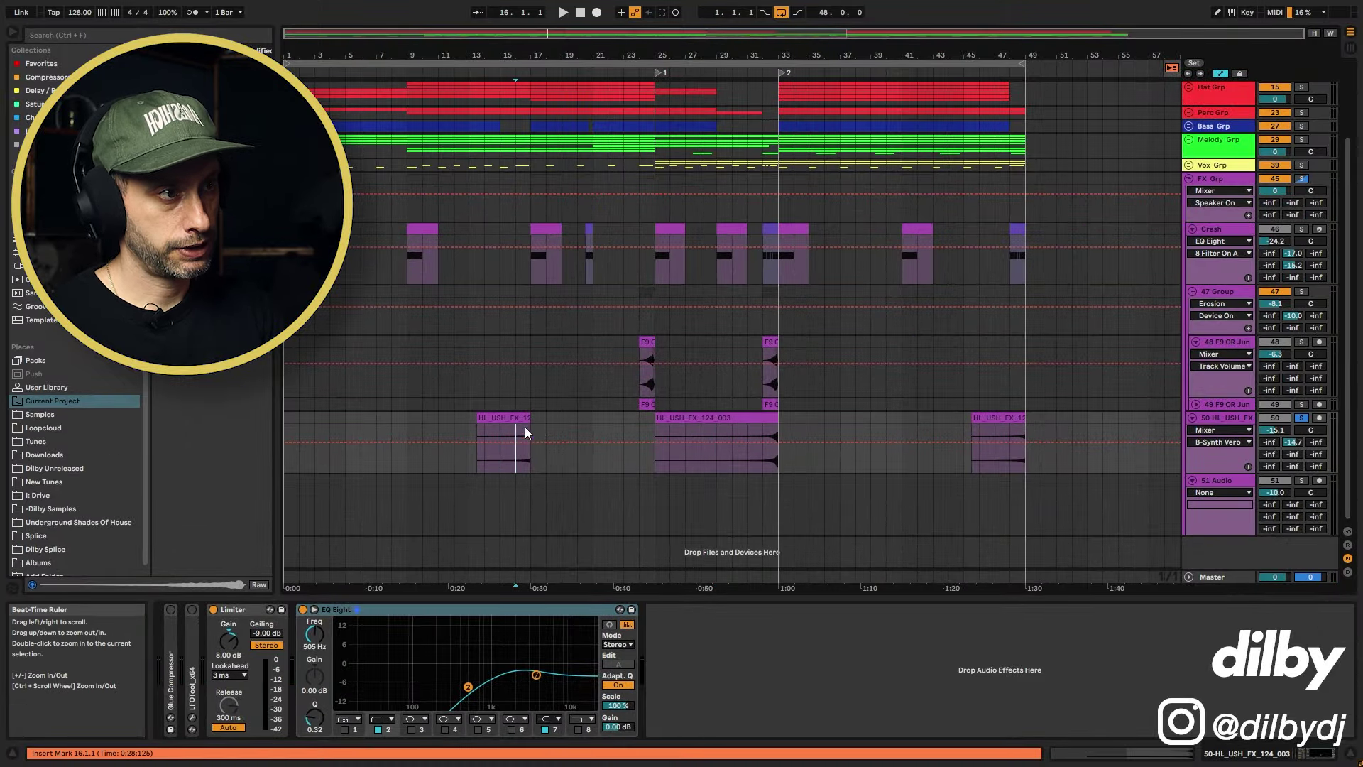
double_click(525, 428)
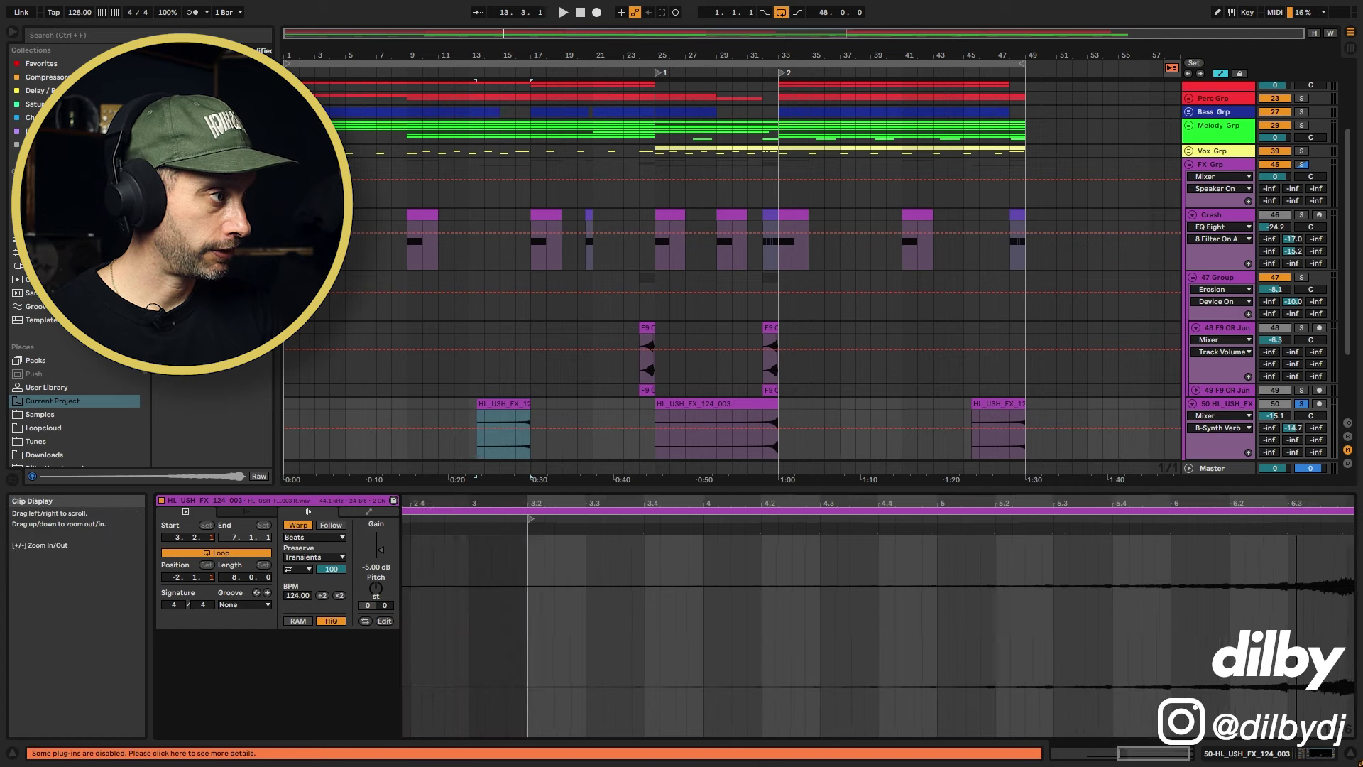
Play the closing part of the HL_USH_FX clip from about bar 16 and unsolo the track
left_click_drag(1296, 504, 1268, 490)
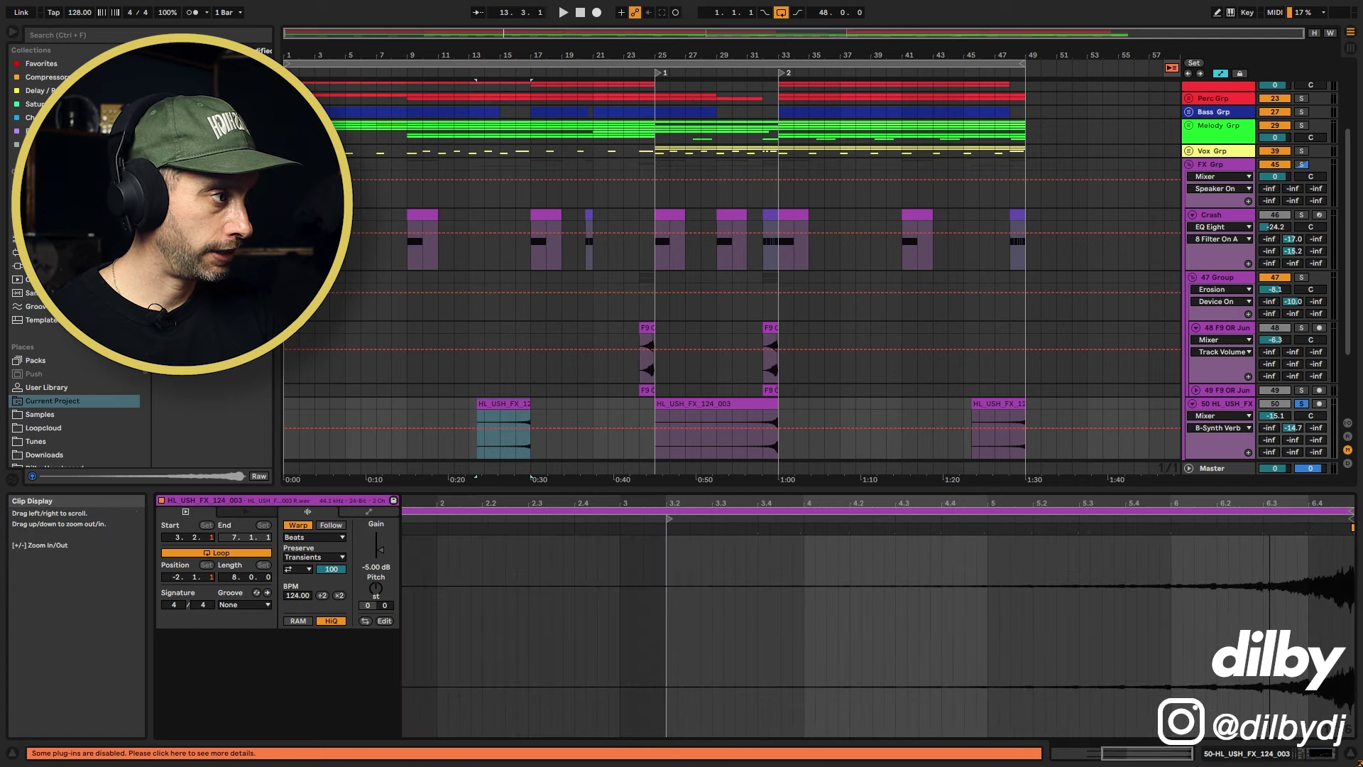
left_click(518, 443)
key("space")
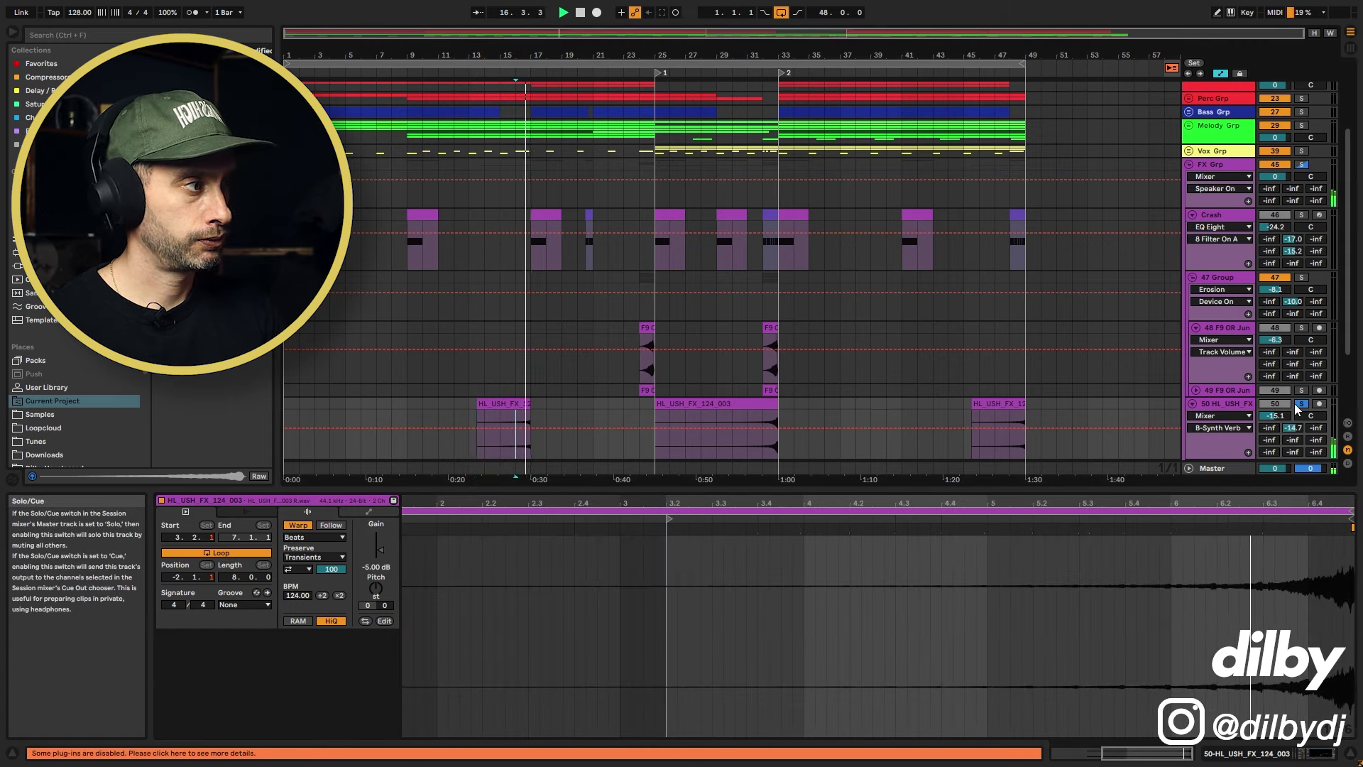
left_click(1299, 404)
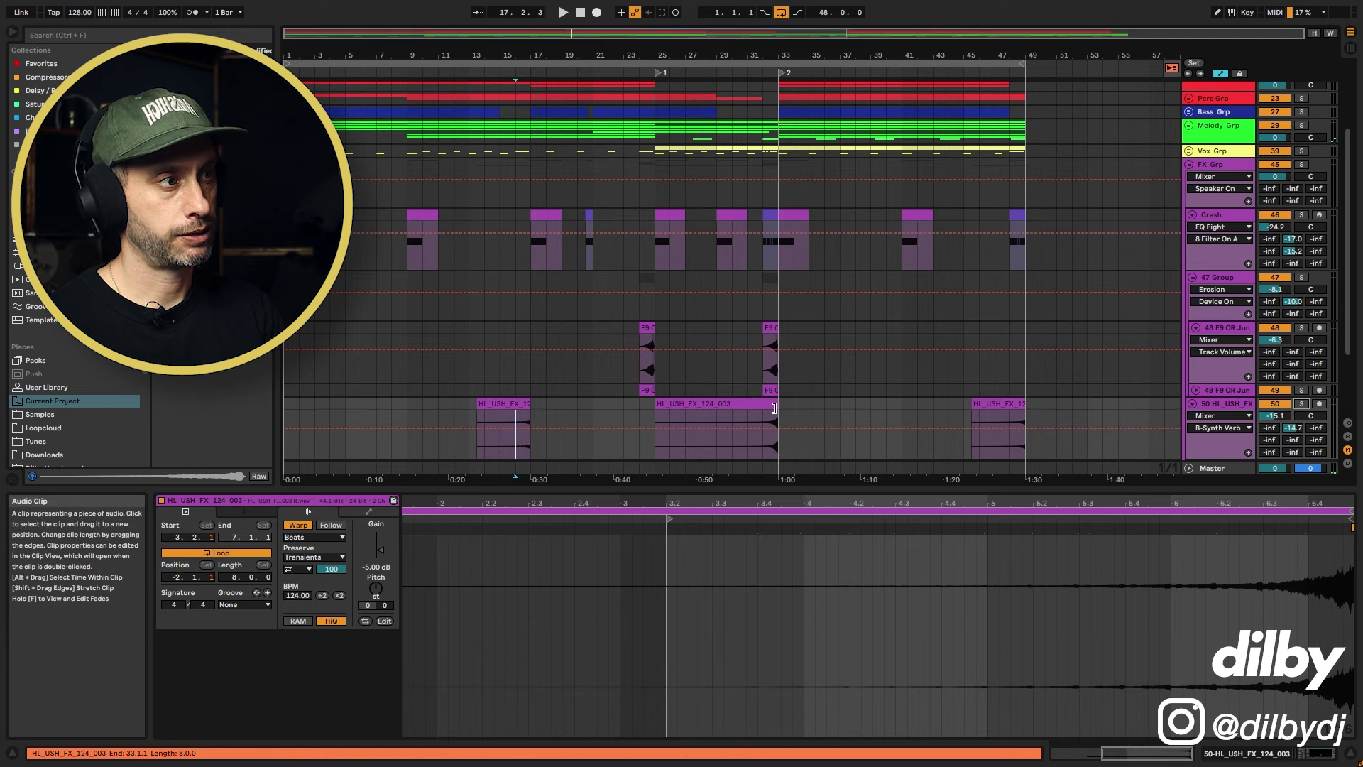
Inspect the HL_USH_FX clips at 25.1.1 and 13.3.1, and play from about bar 15 in the full mix
left_click(771, 406)
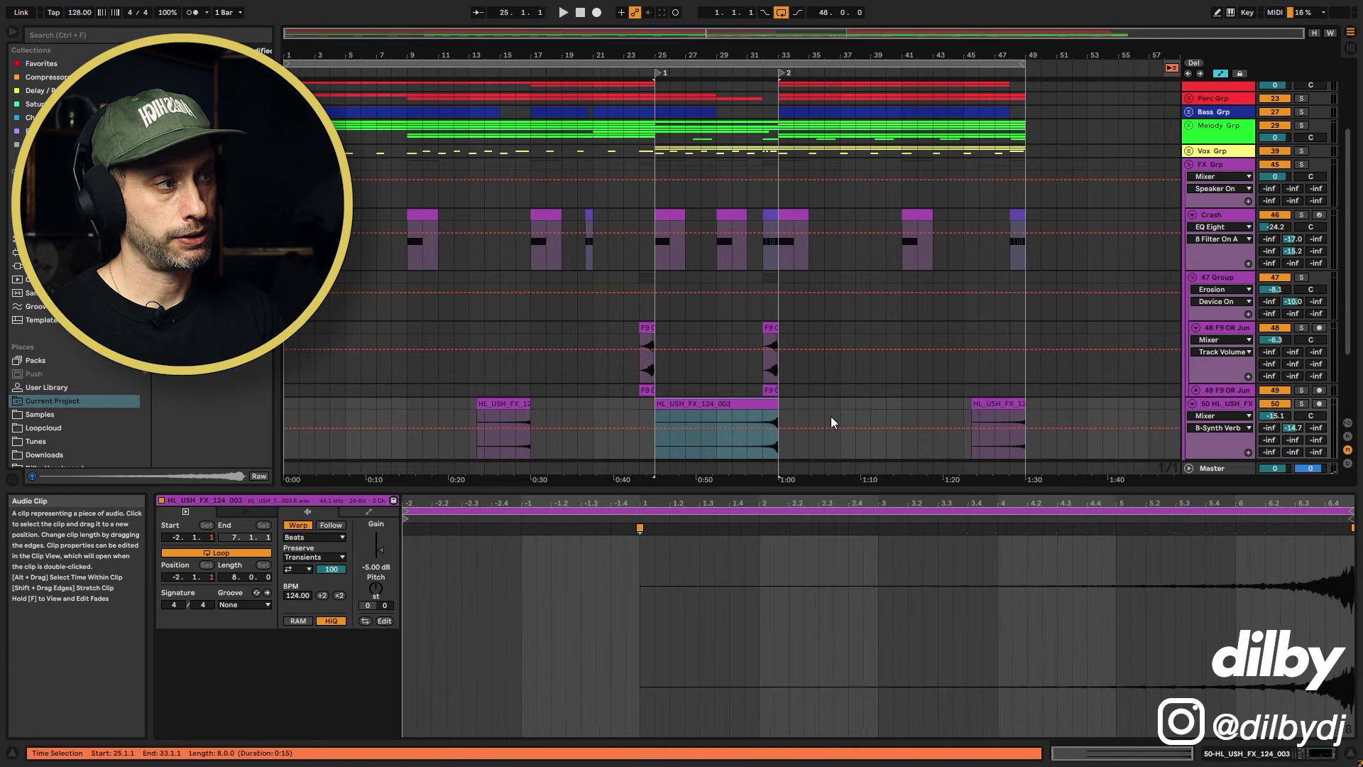
left_click(516, 406)
left_click(501, 415)
key("space")
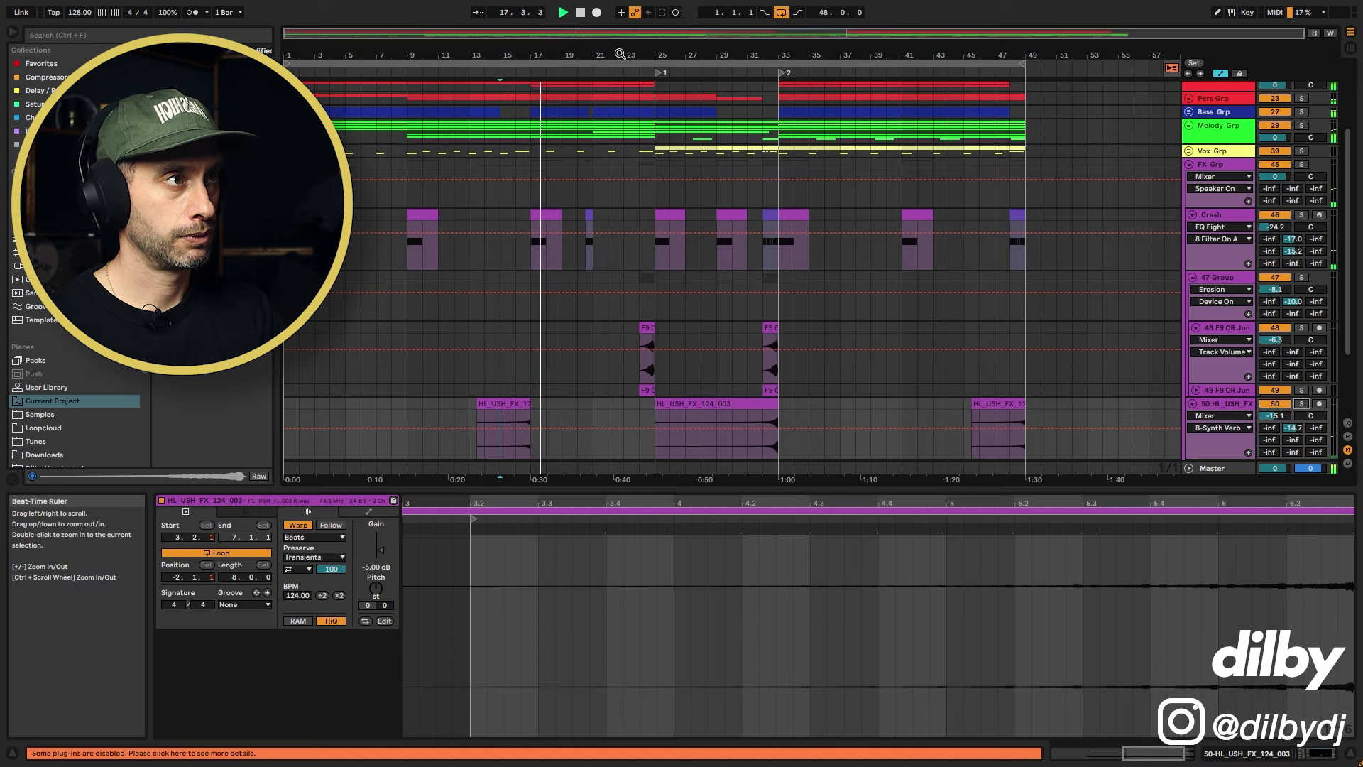
Fold FX Grp, display the DRUM BUS Auto Filter's Device On automation and highlight bars 21.1.1 to 25.1.1
left_click(1190, 163)
left_click(1224, 106)
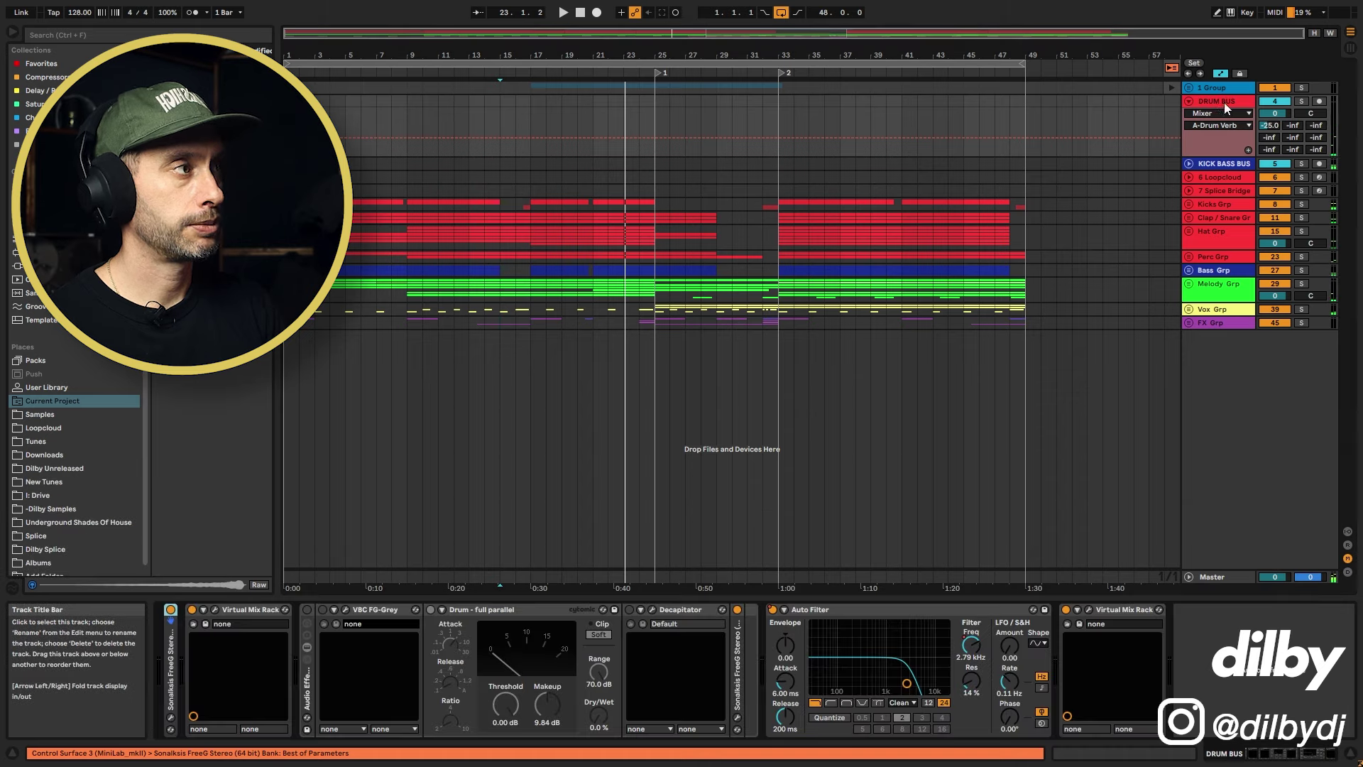
right_click(773, 610)
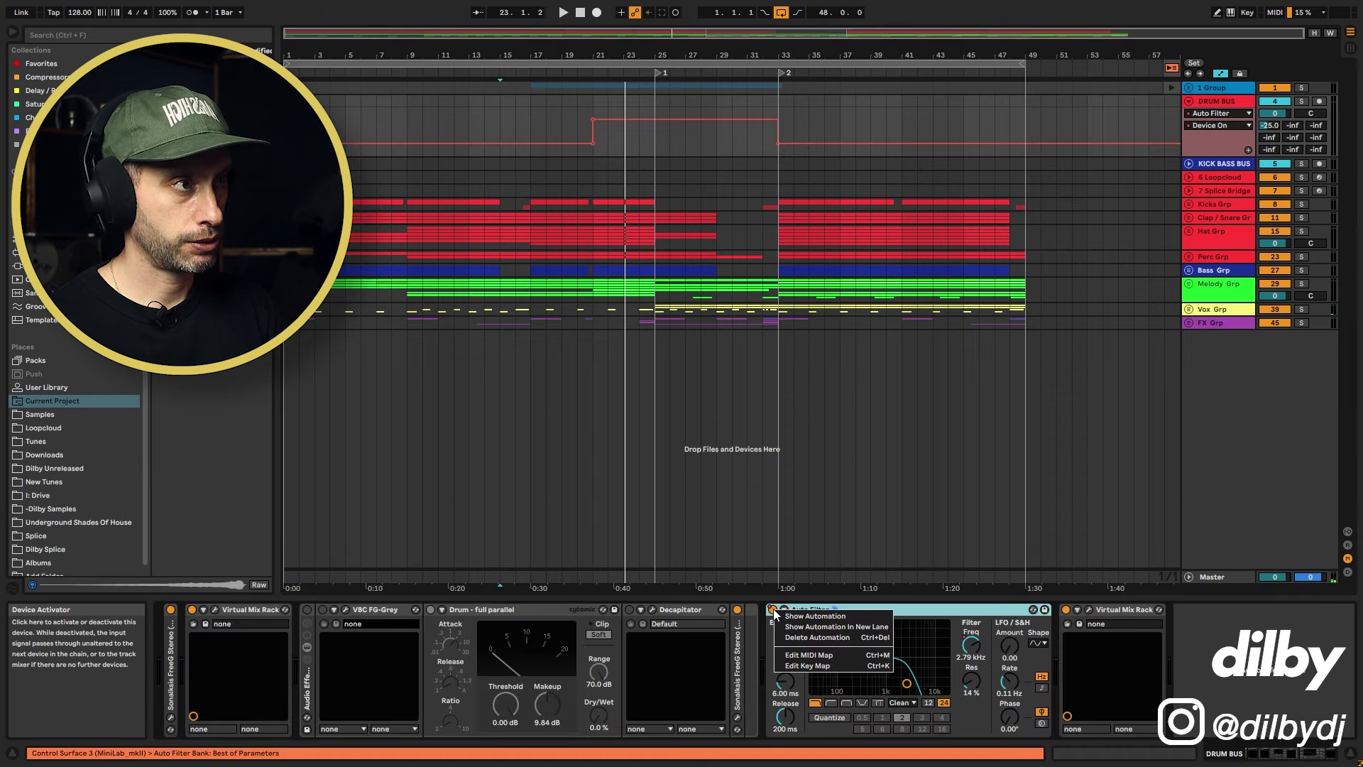
left_click(594, 105)
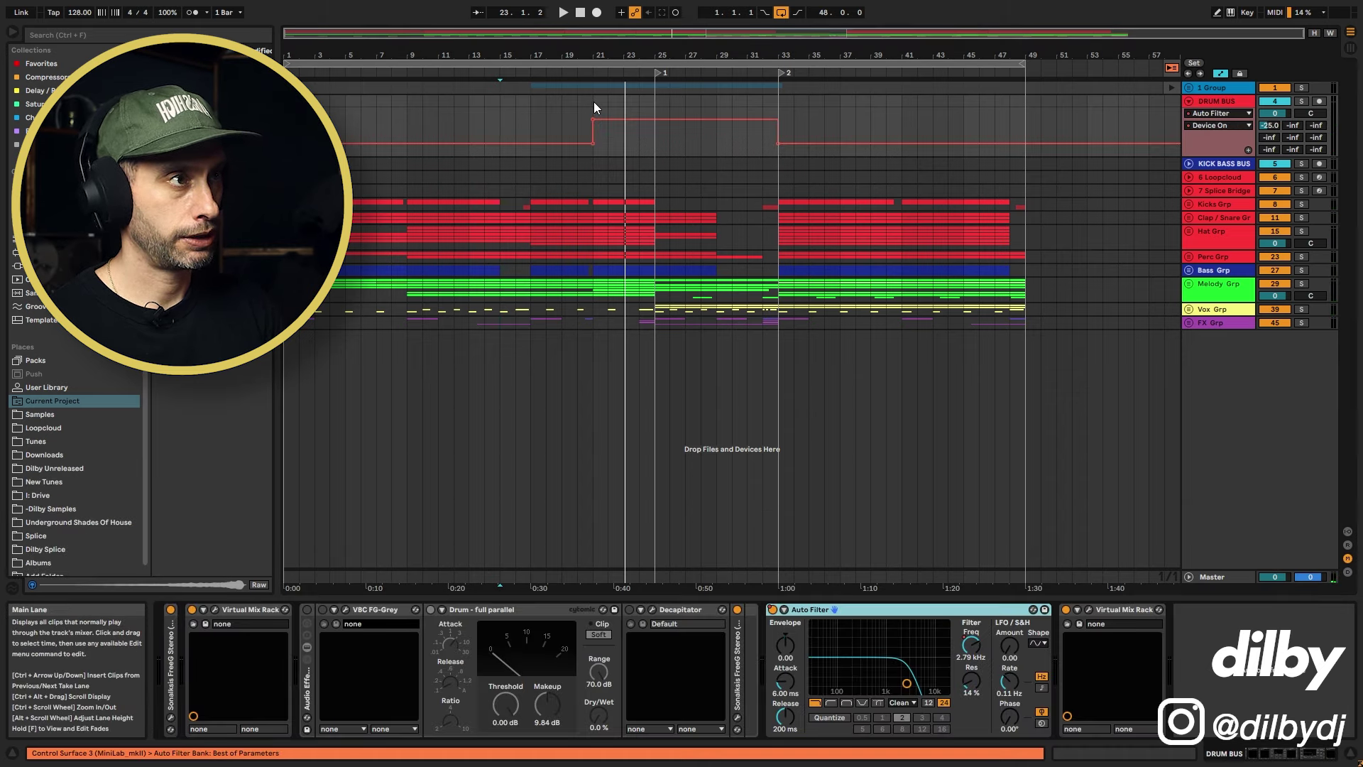
left_click_drag(656, 138, 587, 144)
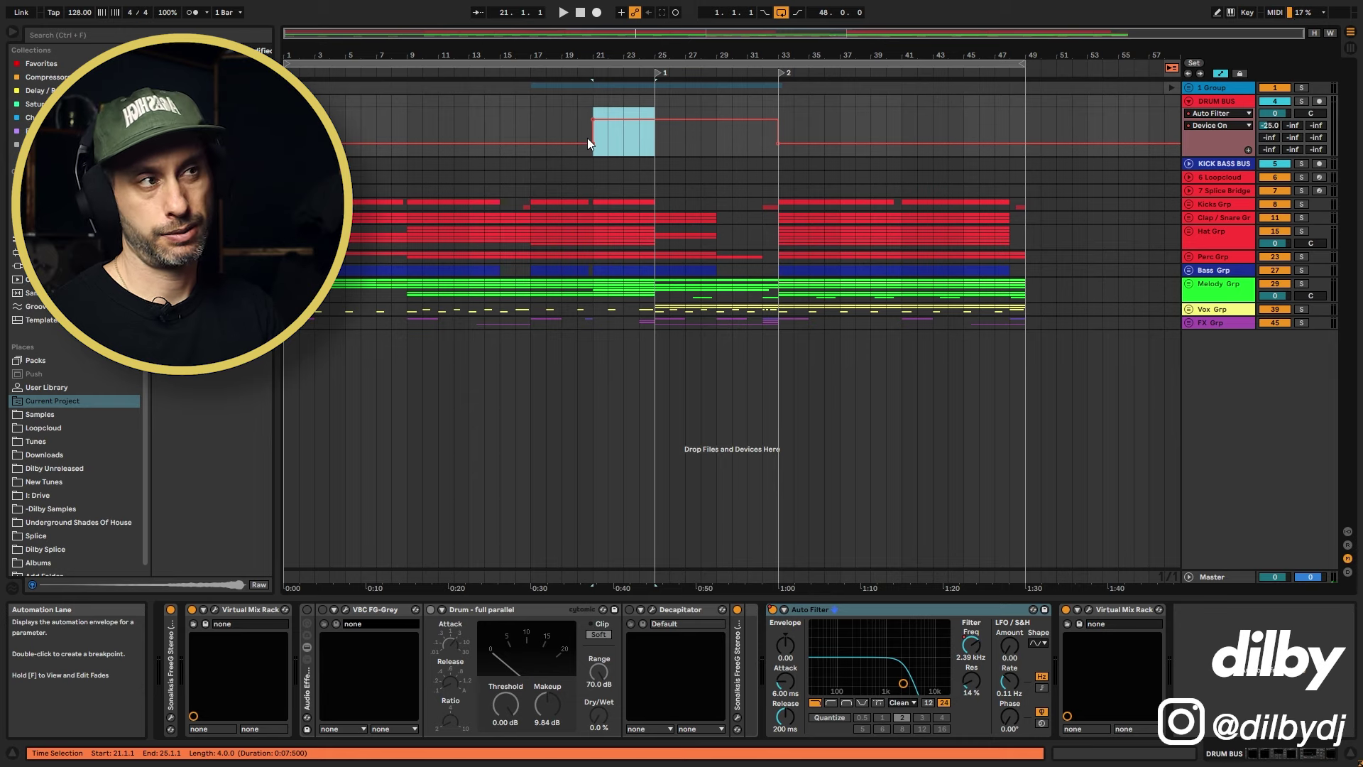
Add a locator at 21.1.1 and play the arrangement briefly from it
left_click(1194, 62)
left_click(597, 73)
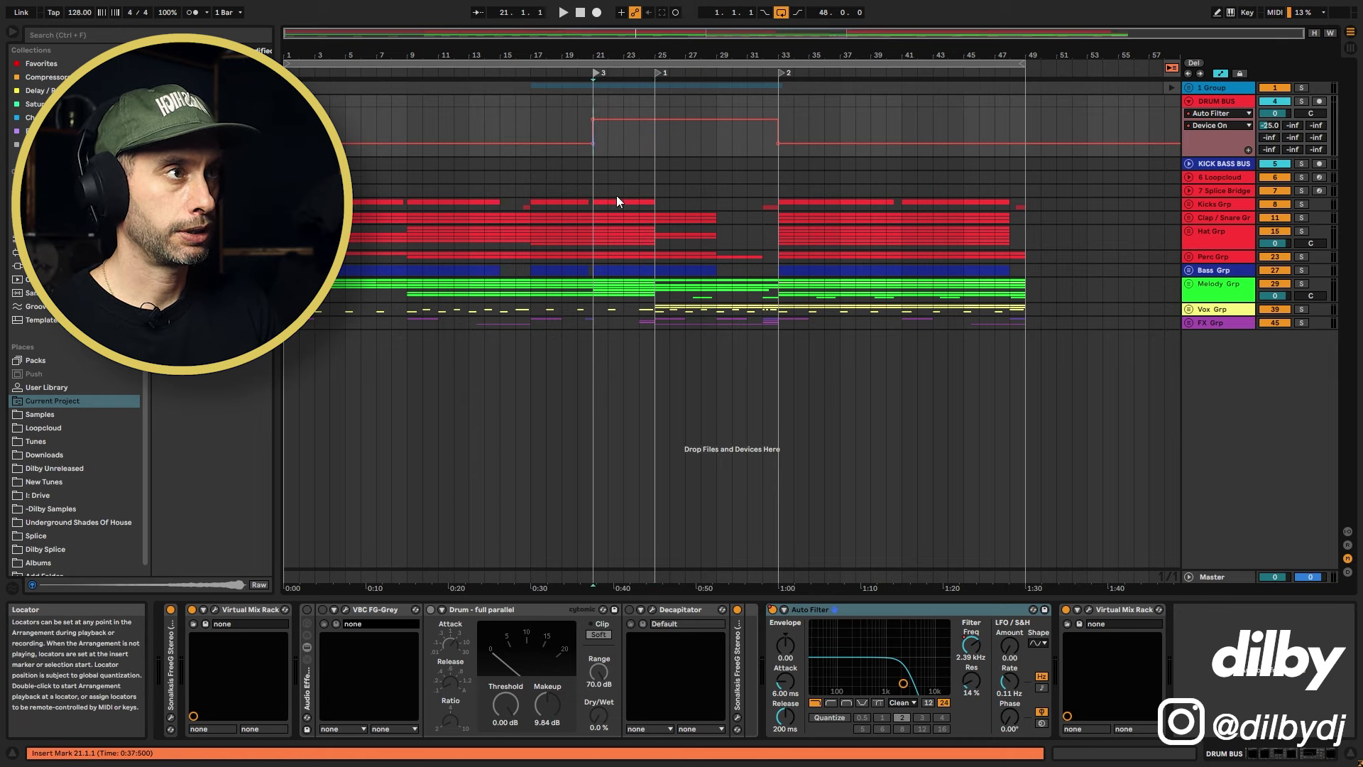
key("space")
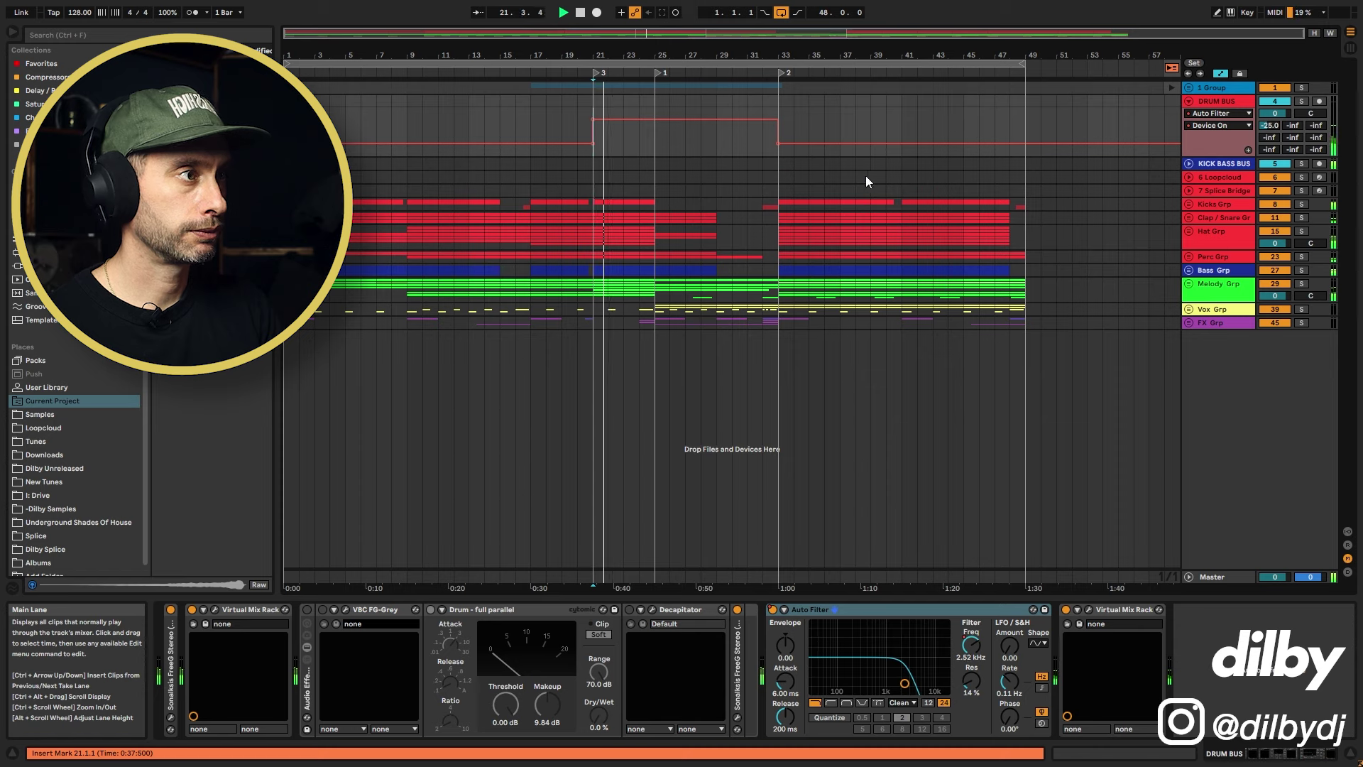
key("space")
Display the DRUM BUS Auto Filter's Frequency automation and highlight its 21.1.1 to 24.1.1 and 25.1.1 to 29.1.1 sections
left_click_drag(971, 645, 971, 643)
left_click(971, 645)
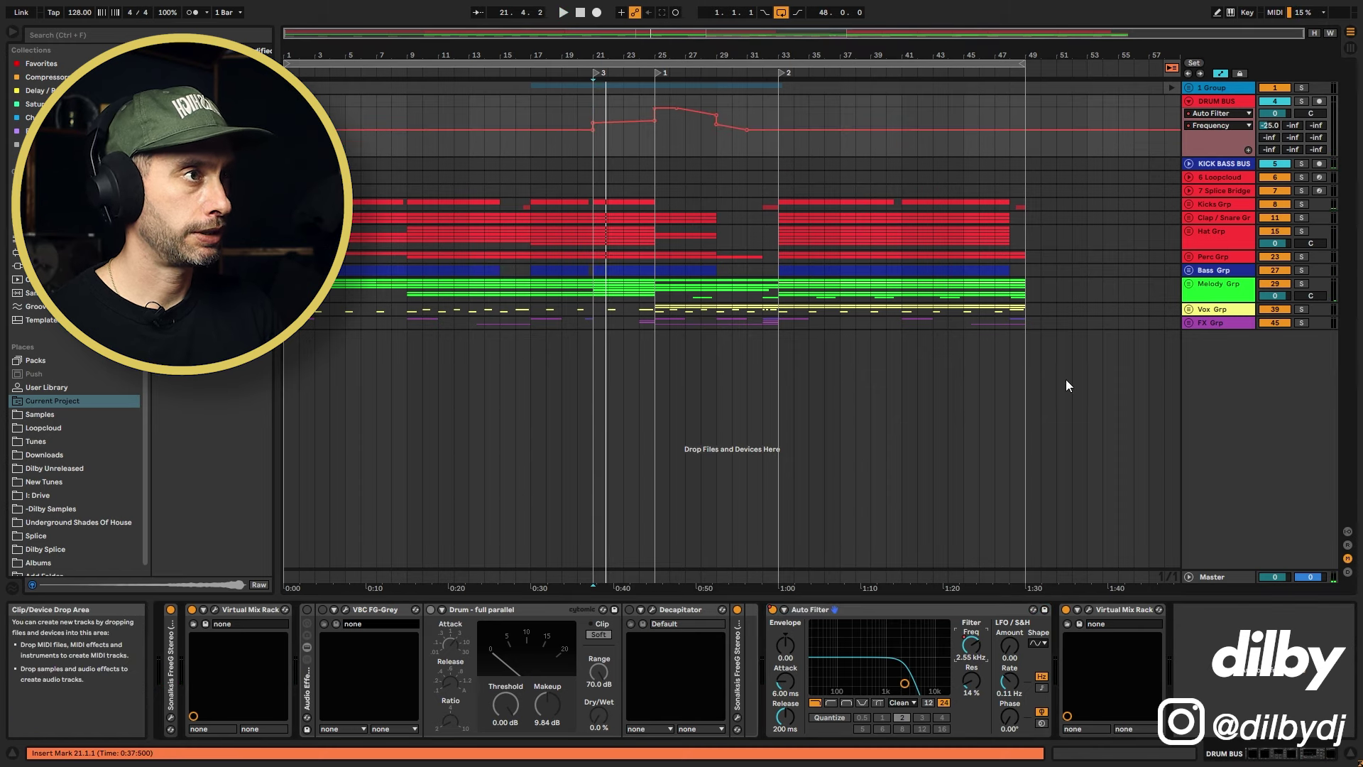
left_click_drag(608, 147, 652, 146)
left_click_drag(591, 104, 638, 109)
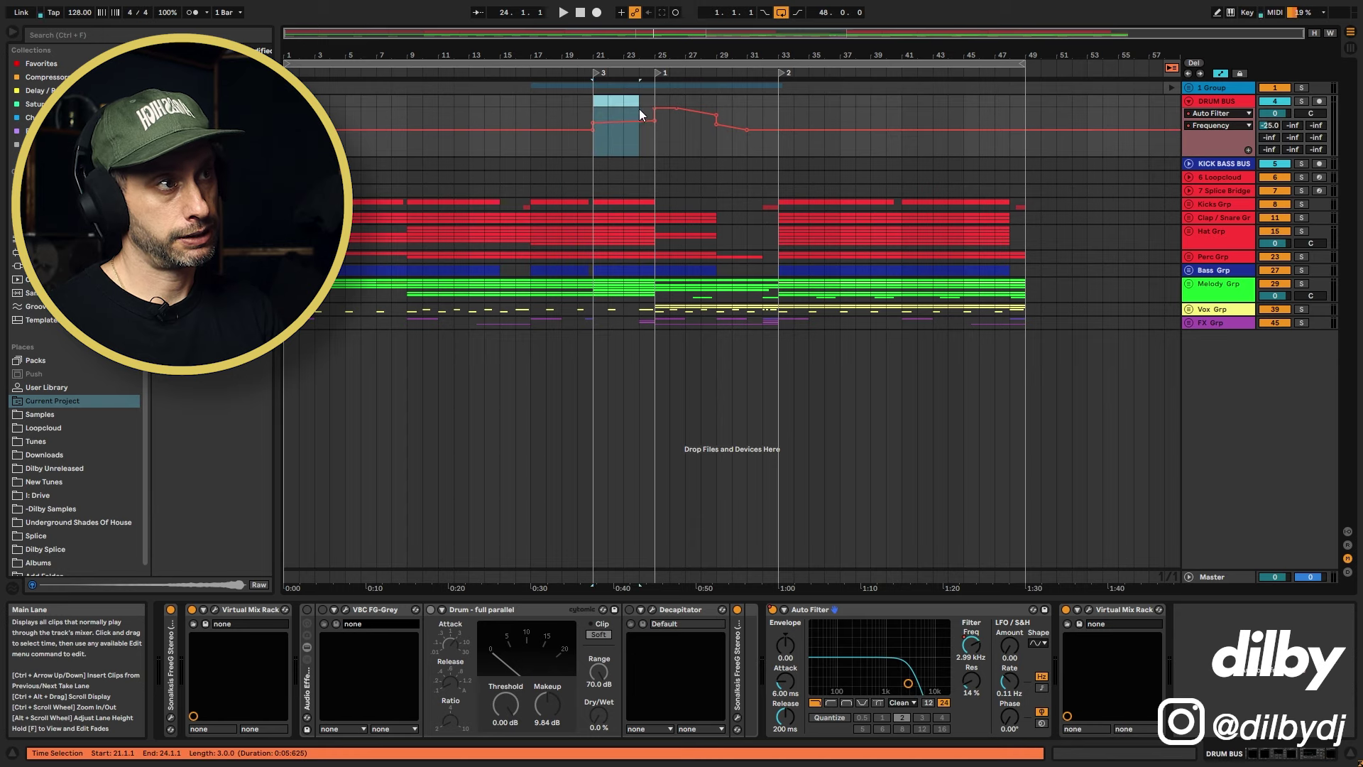
left_click(653, 135)
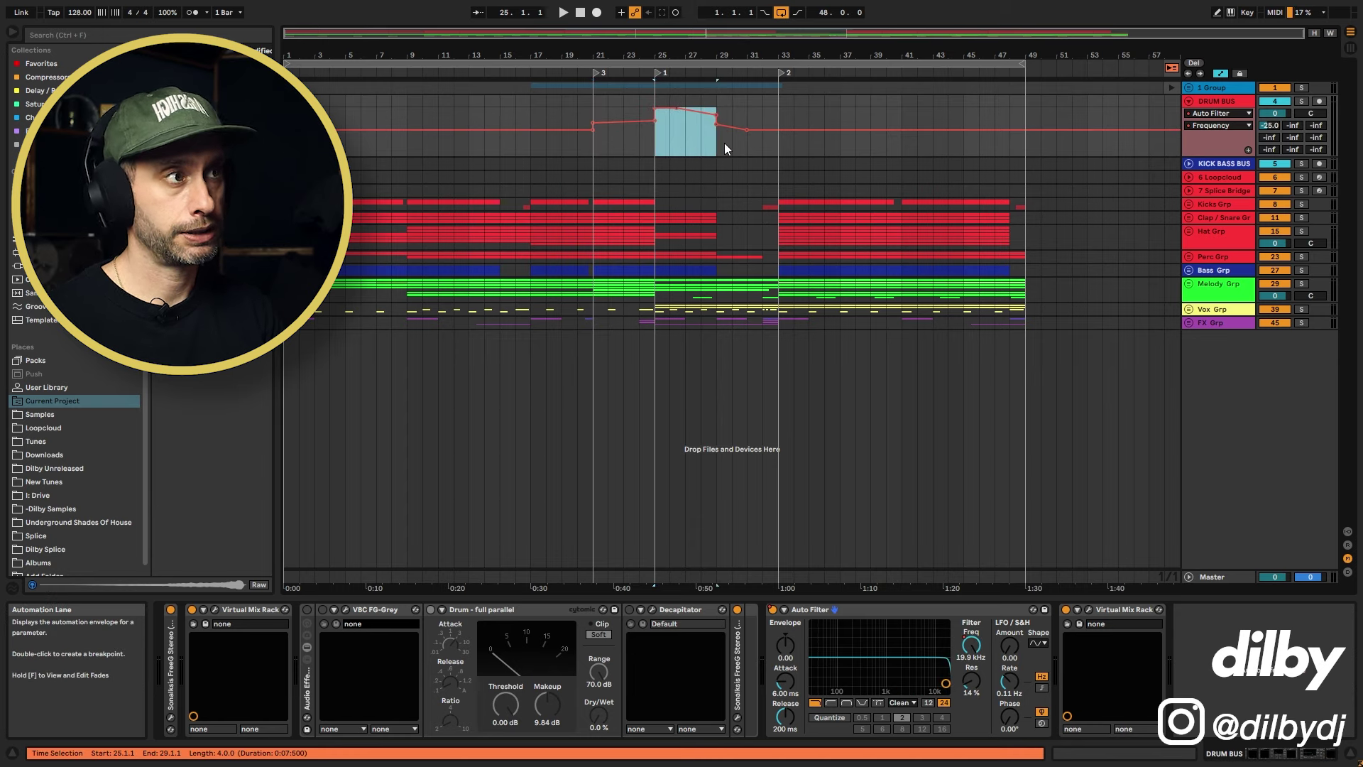
Play the arrangement from 21.1.1 through the breakdown into the drop, unfolding Vox Grp to review its tracks
left_click(593, 147)
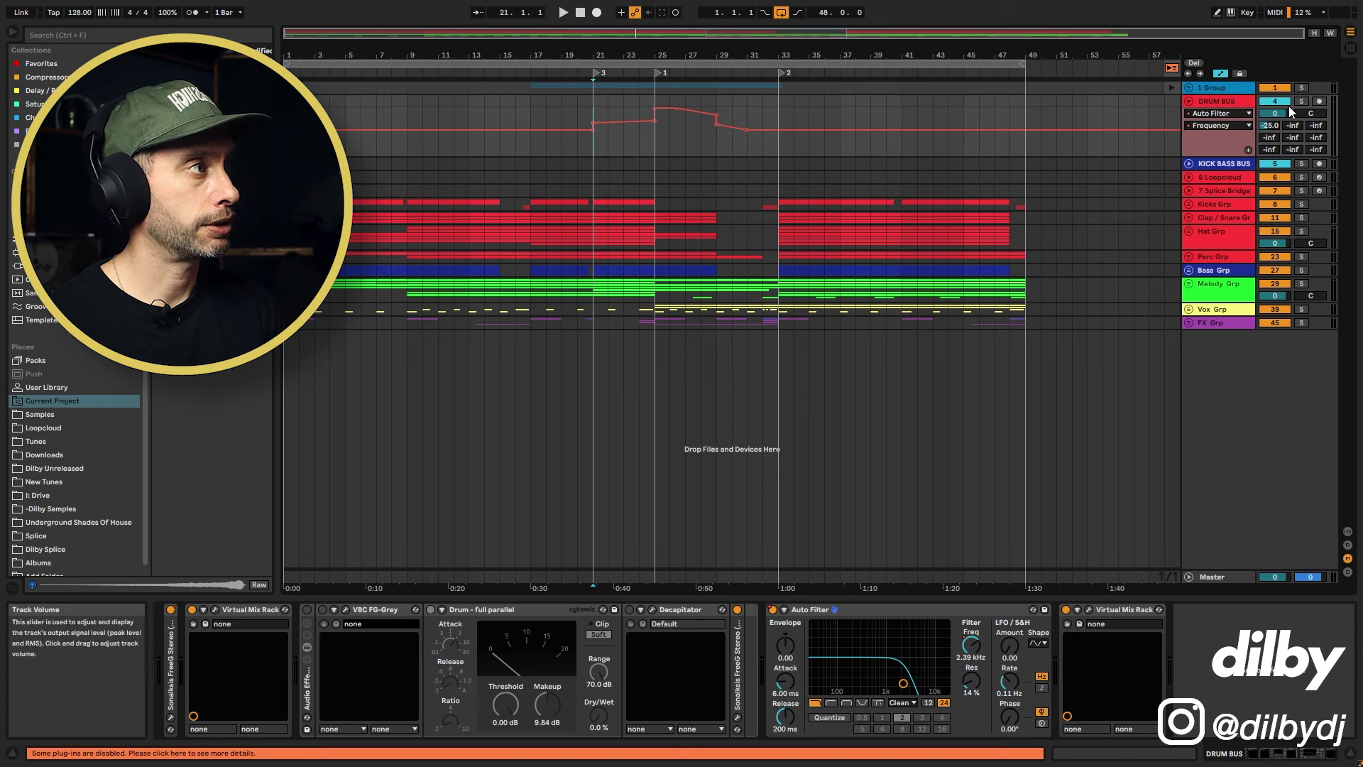
key("space")
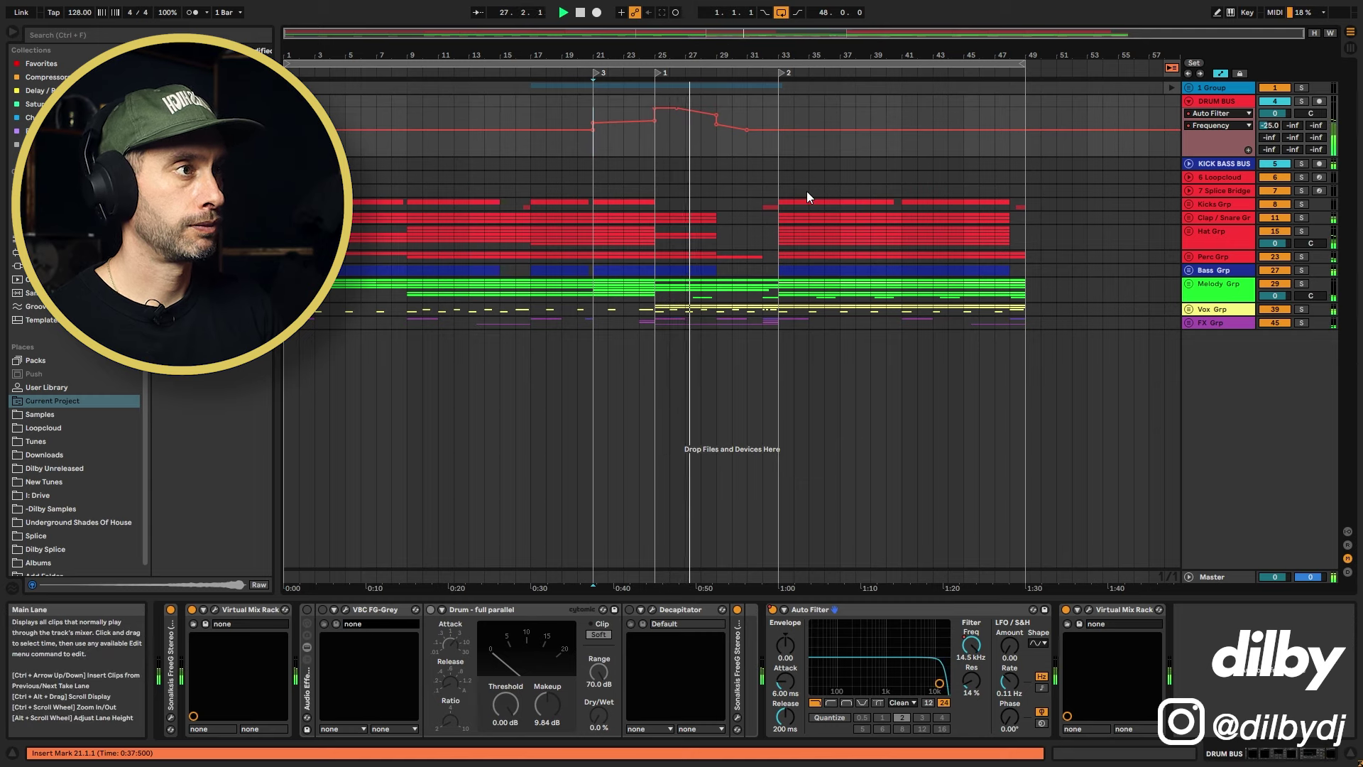
left_click(1190, 309)
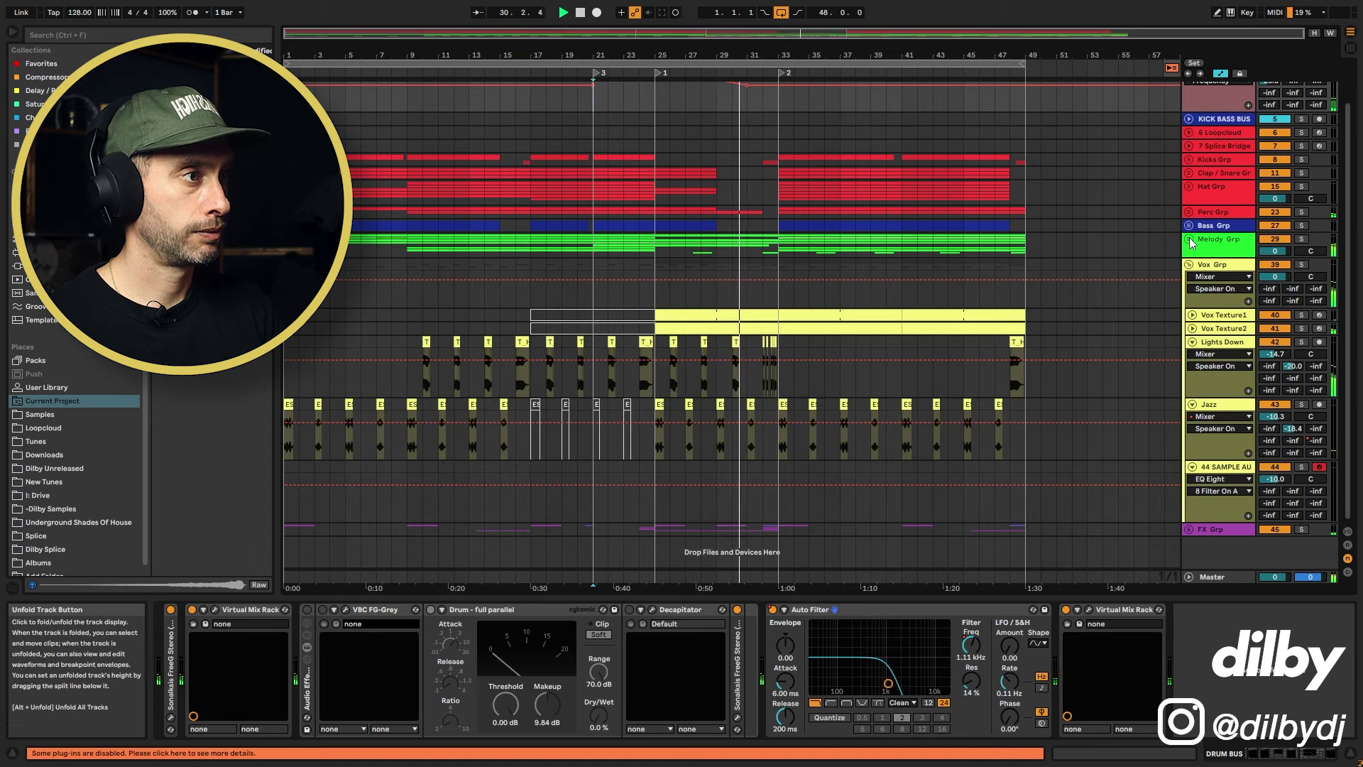
scroll(894, 334, "up", 3)
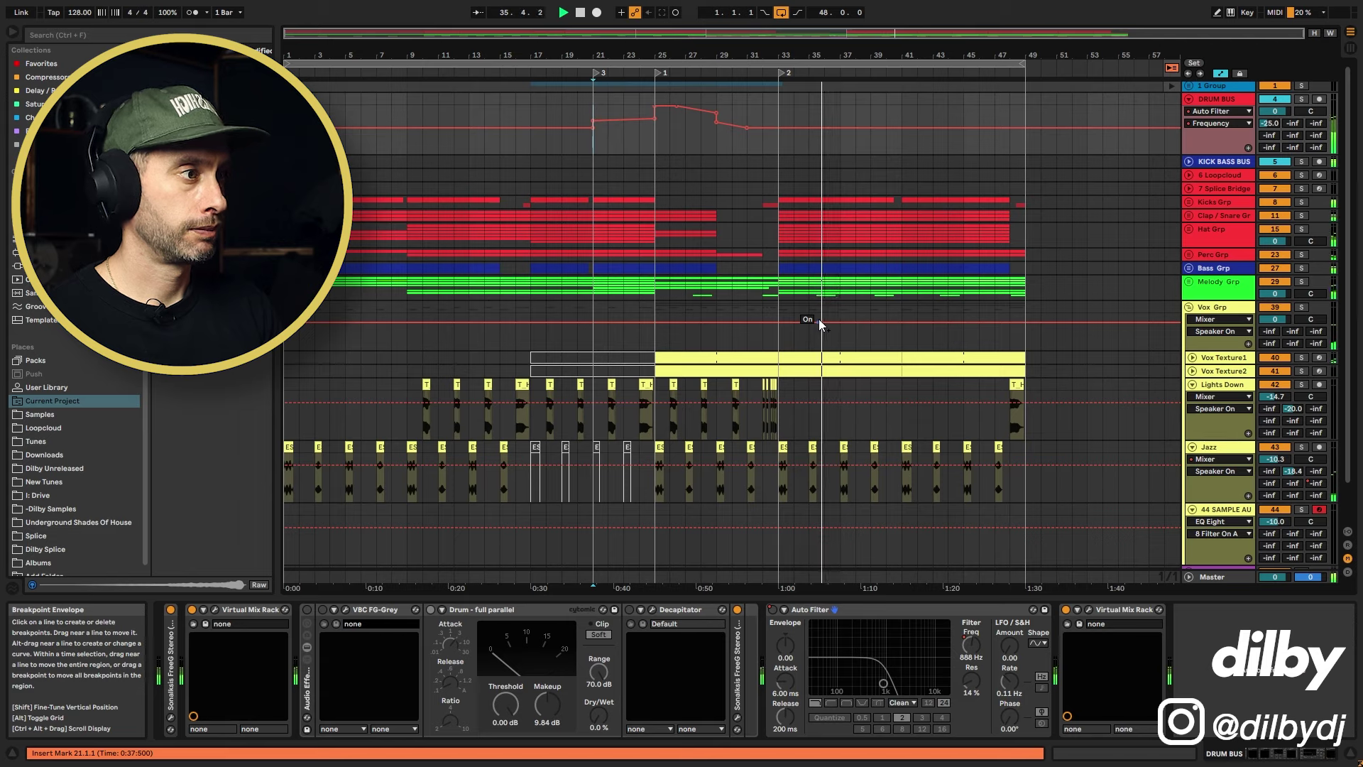
key("space")
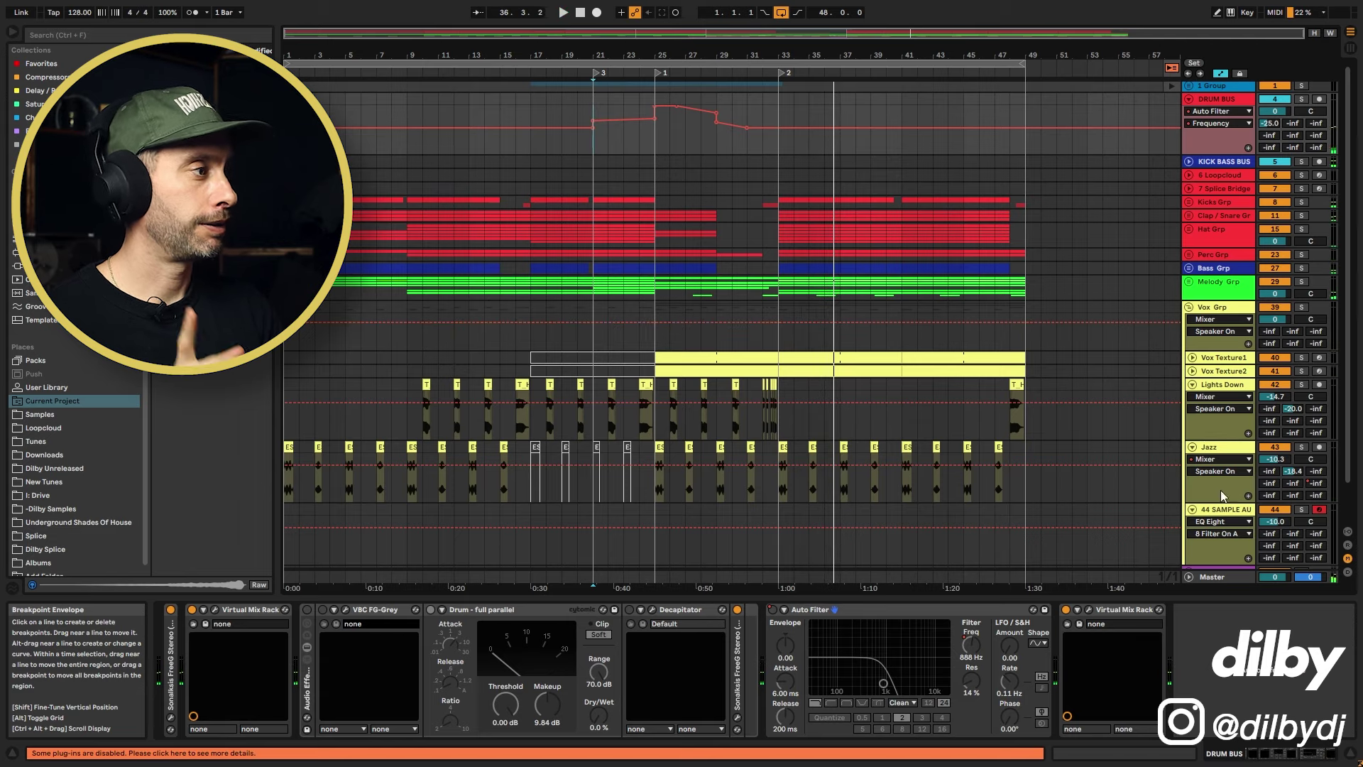
Display the Jazz track's F-Delay | Echo send automation and examine it closely around the vocal clip at 33.1.1
left_click(1315, 484)
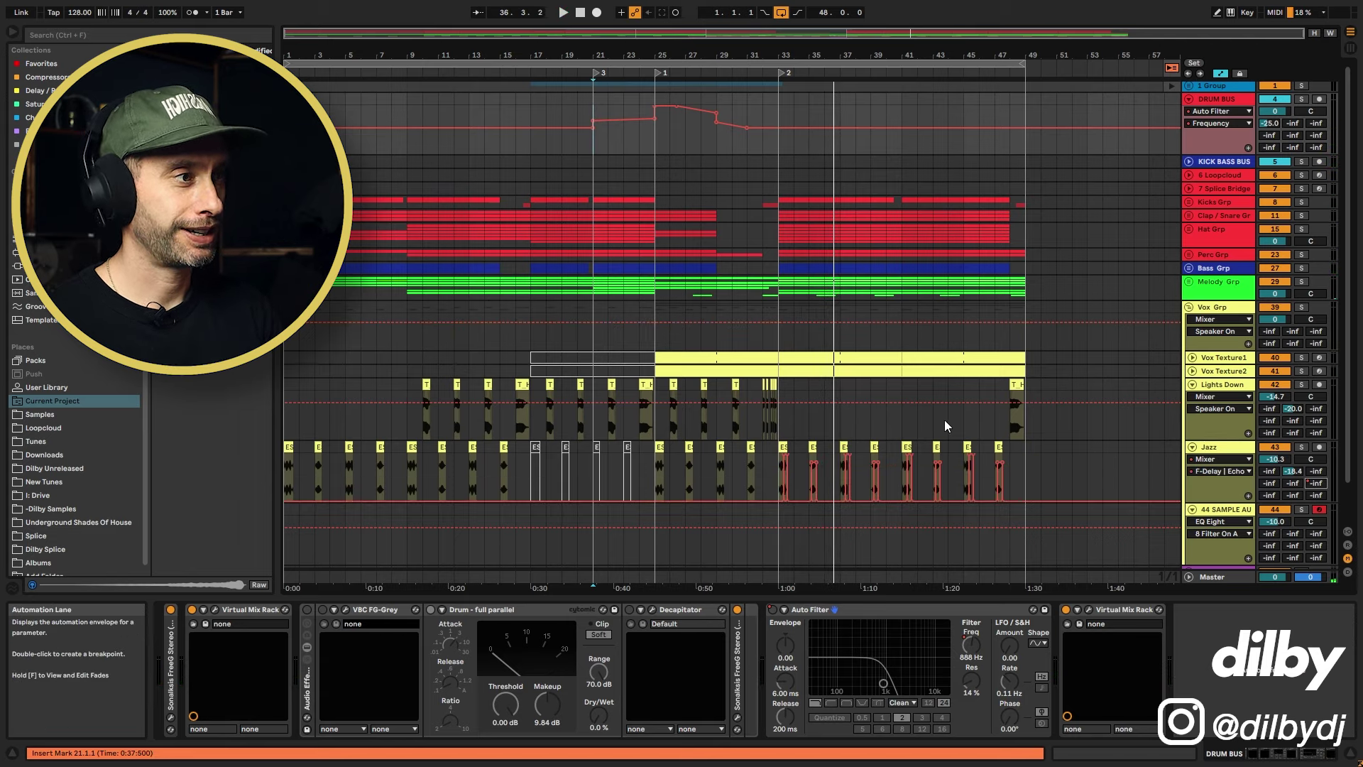
scroll(944, 414, "down", 3)
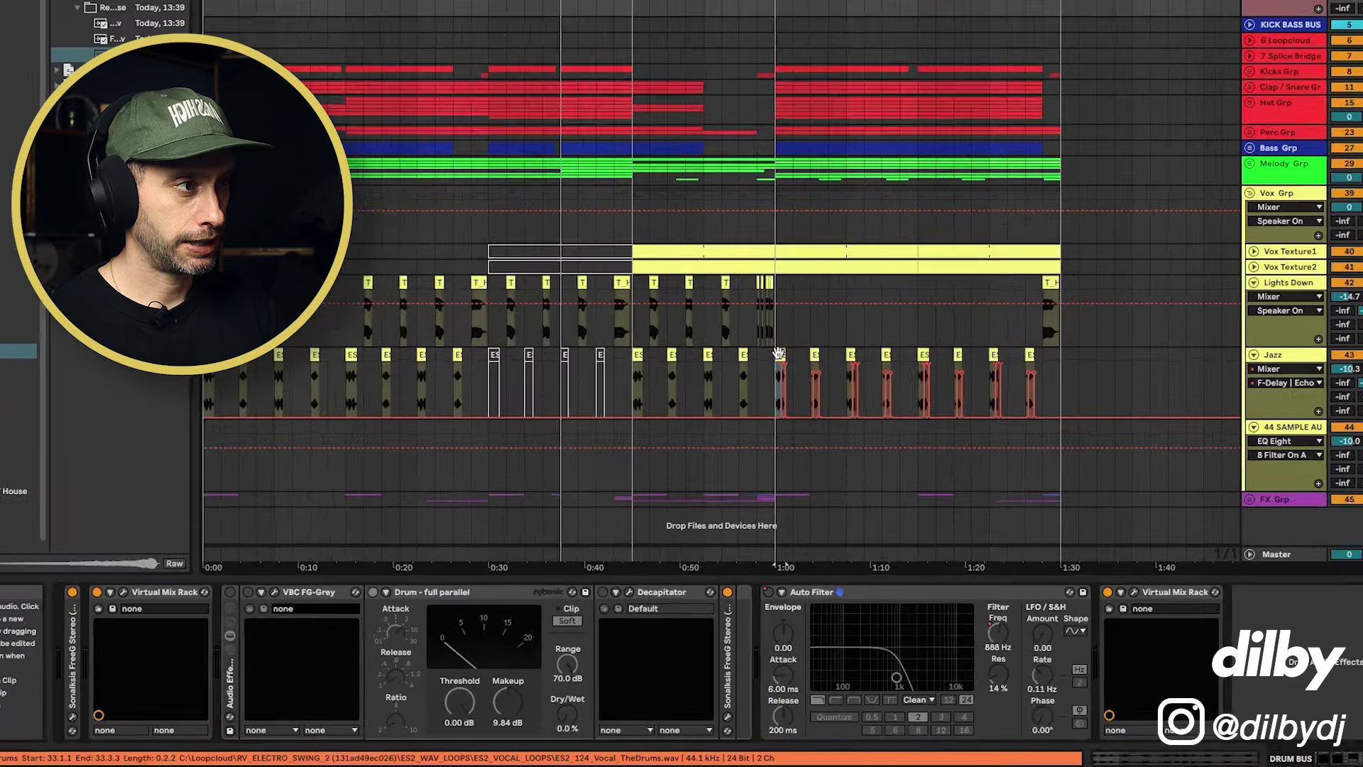
left_click(784, 405)
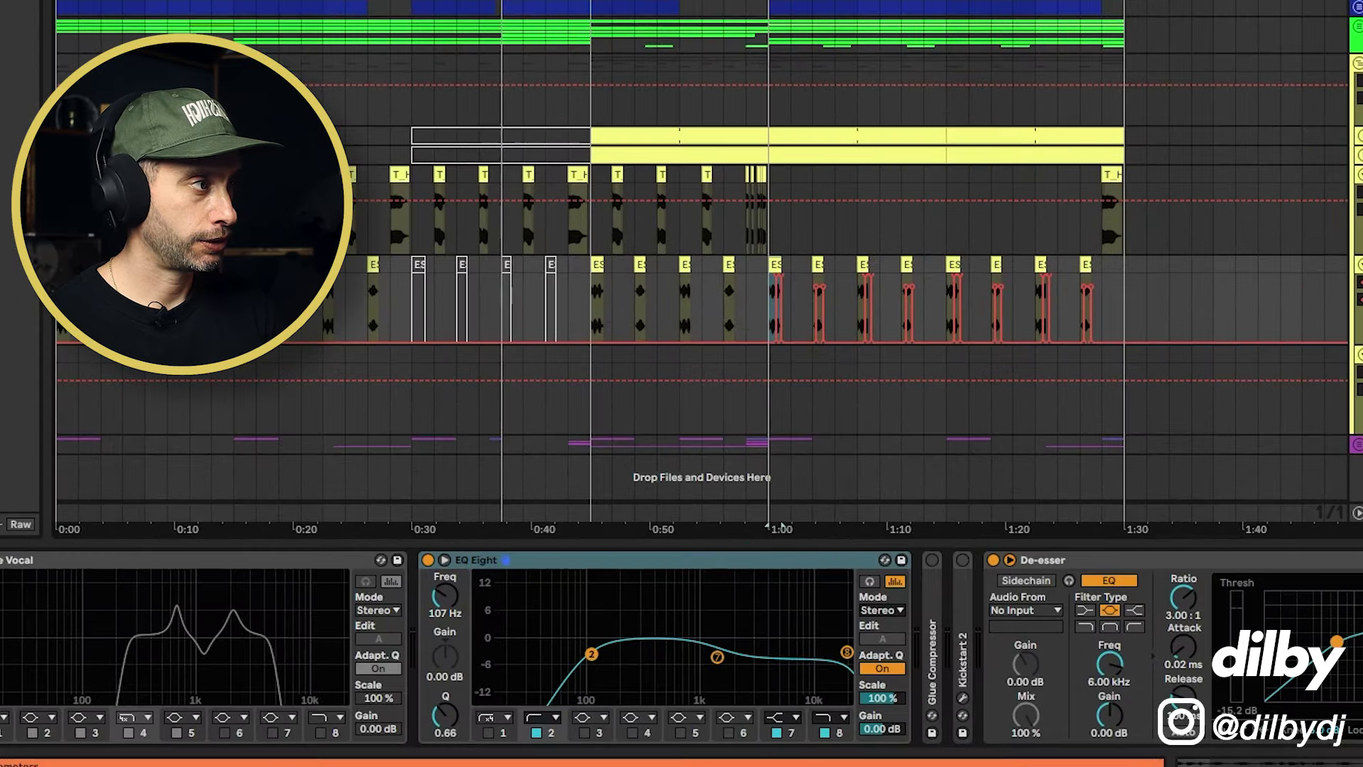
left_click_drag(803, 2, 803, 57)
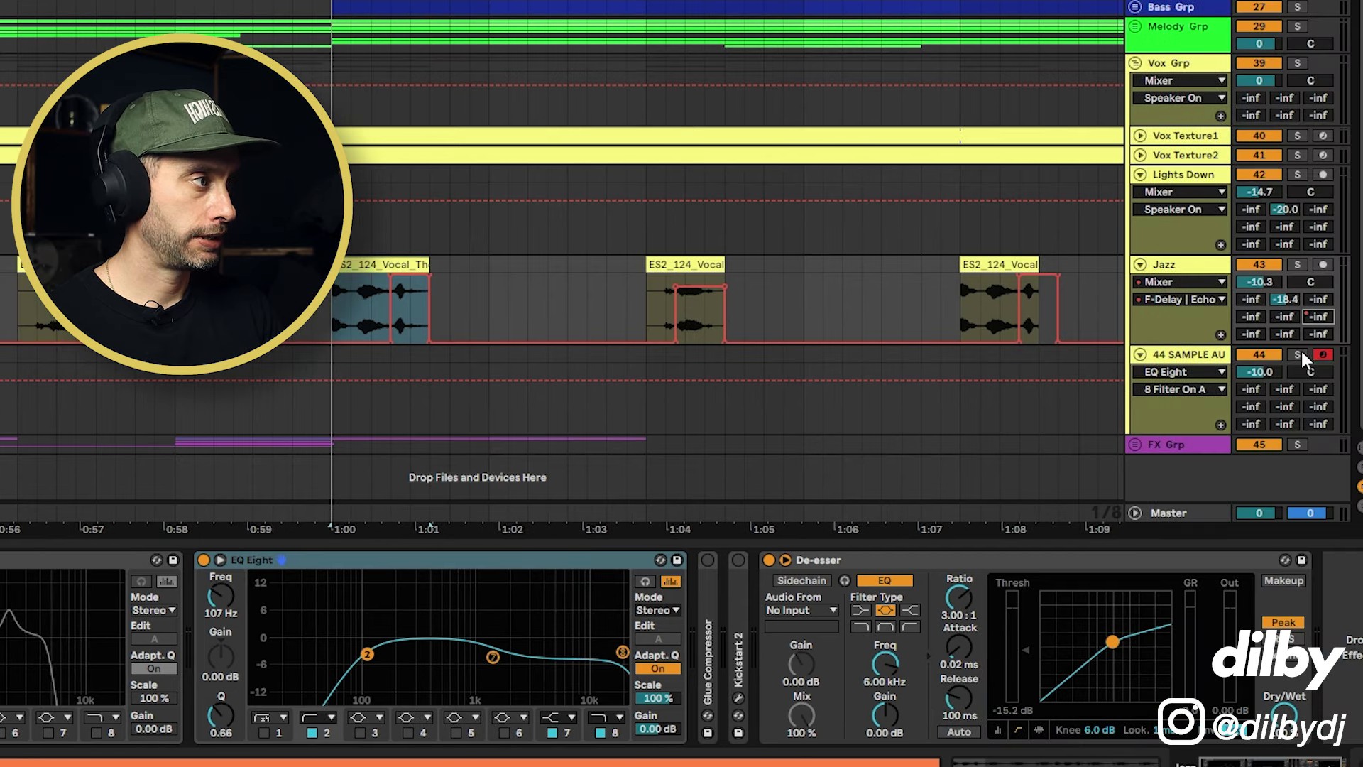
Show the return tracks and inspect the Delay and Echo devices on the F Delay | Echo return
left_click(1360, 467)
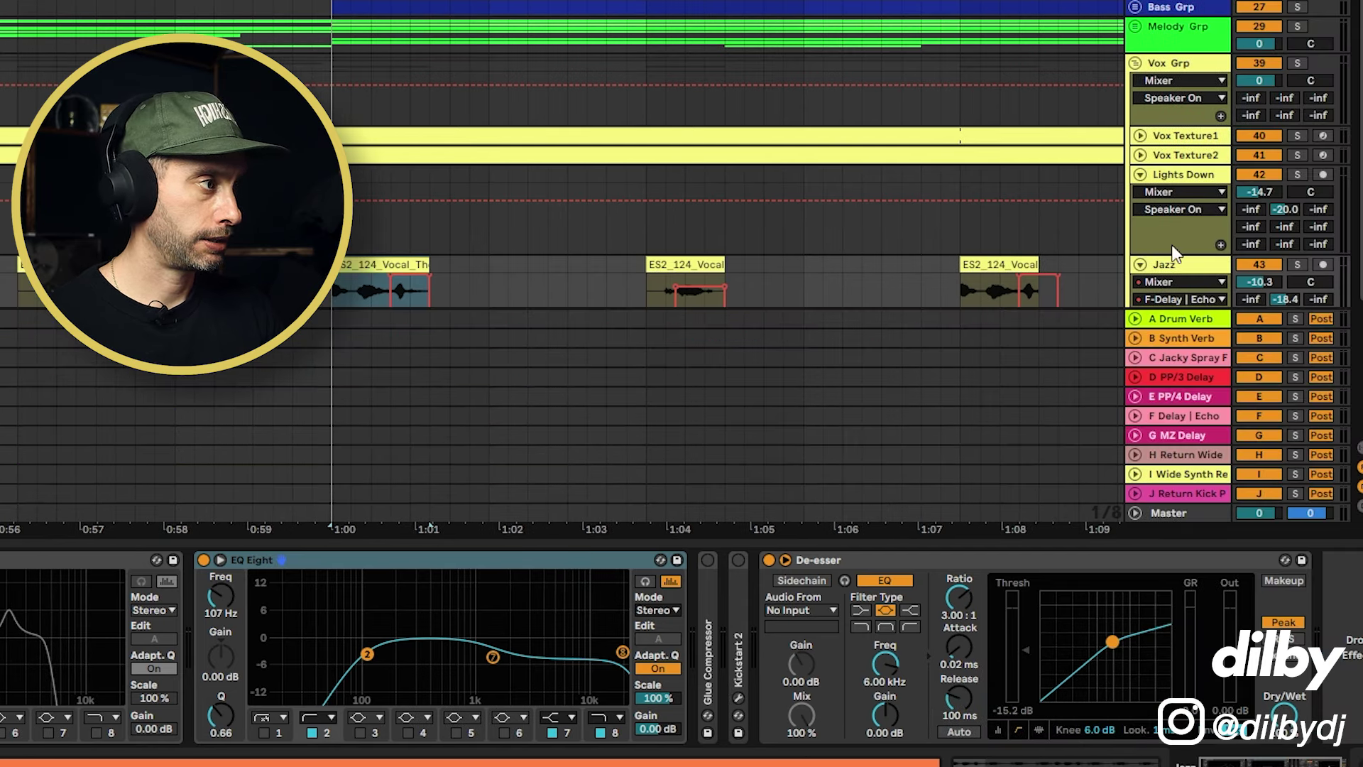
scroll(1178, 263, "down", 2)
left_click(1182, 415)
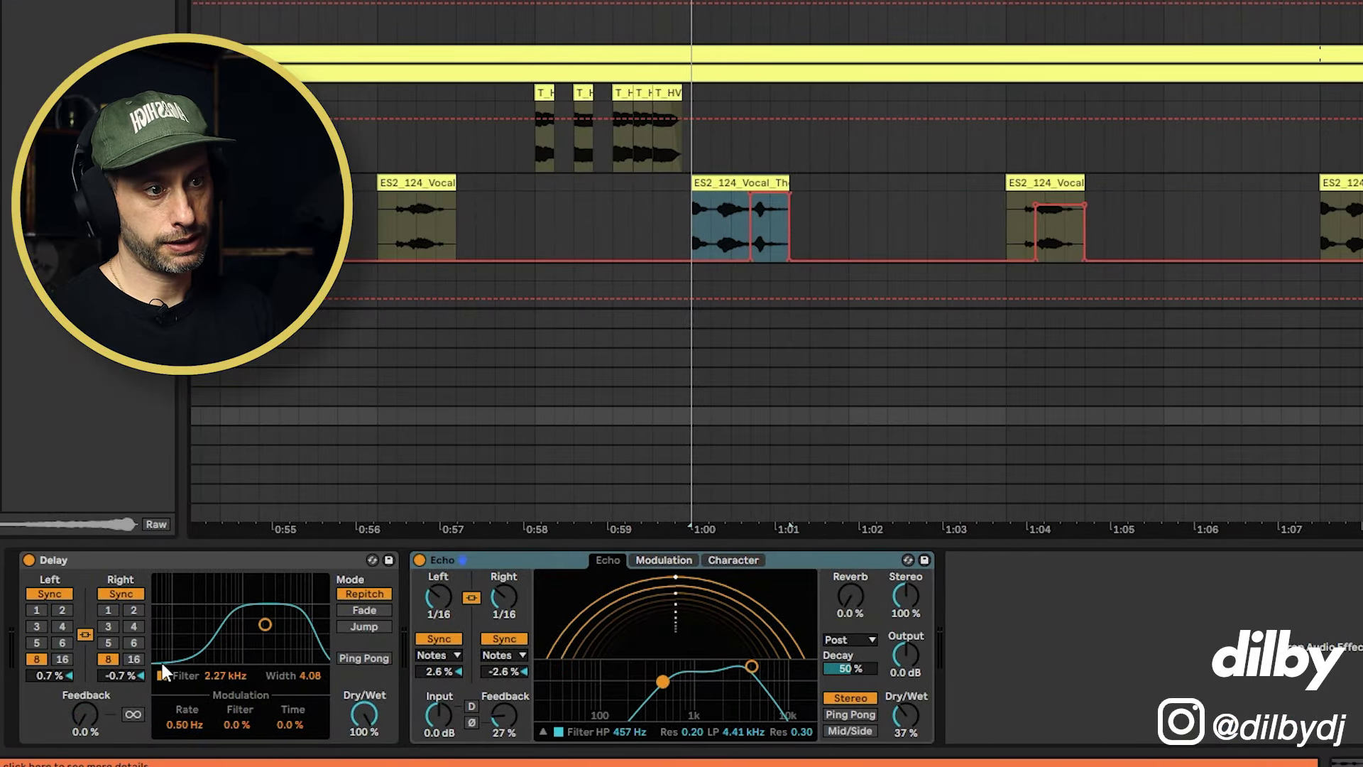
Audition the Jazz vocal from 33.1.1, switch on Echo on the F Delay | Echo return and play the vocal again
left_click(713, 219)
key("space")
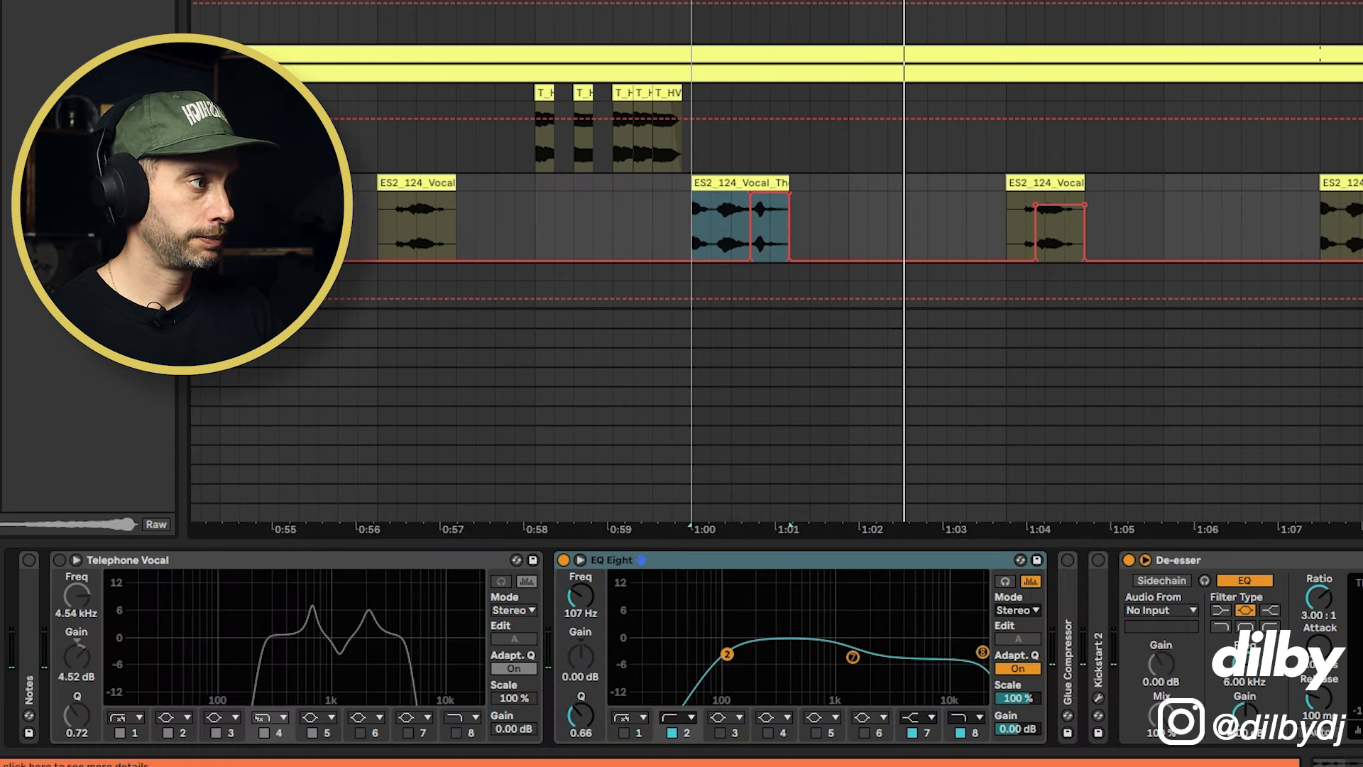
left_click(1356, 415)
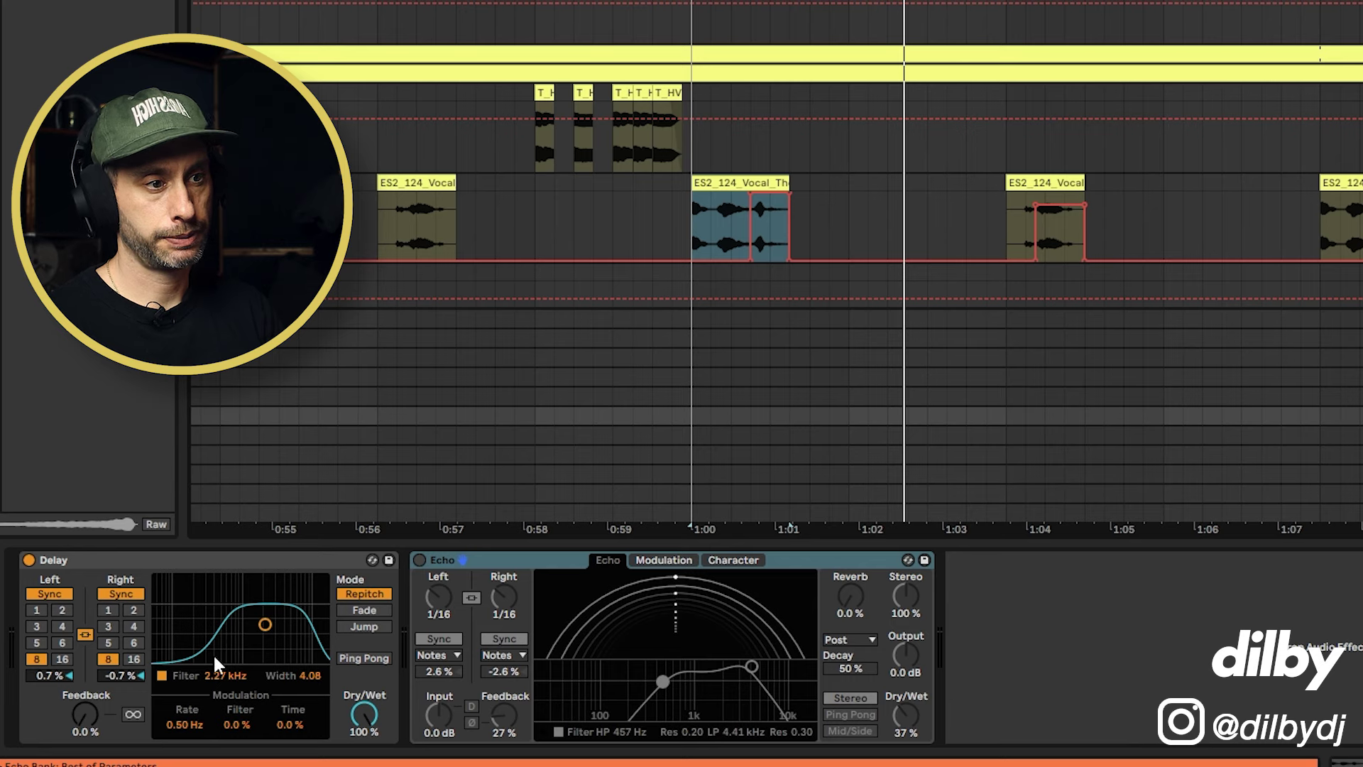
left_click(425, 561)
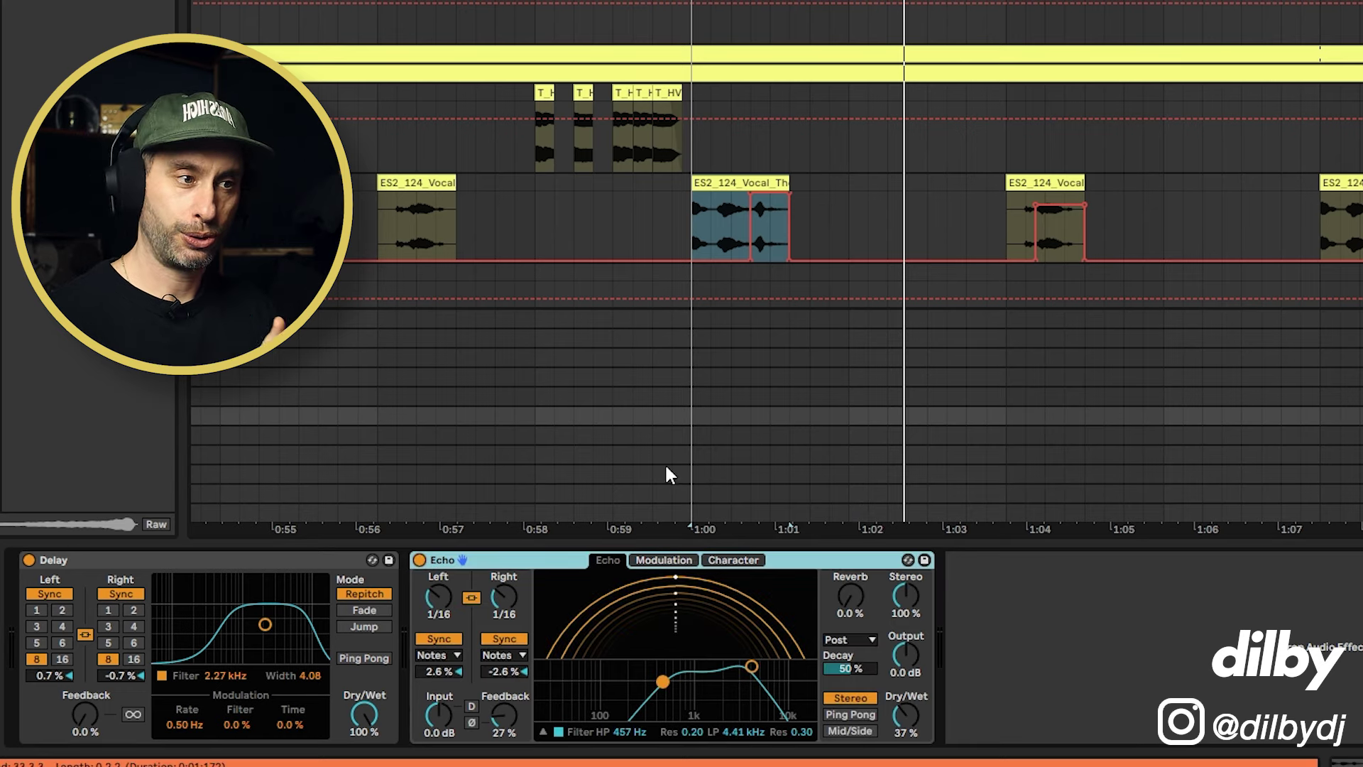
key("space")
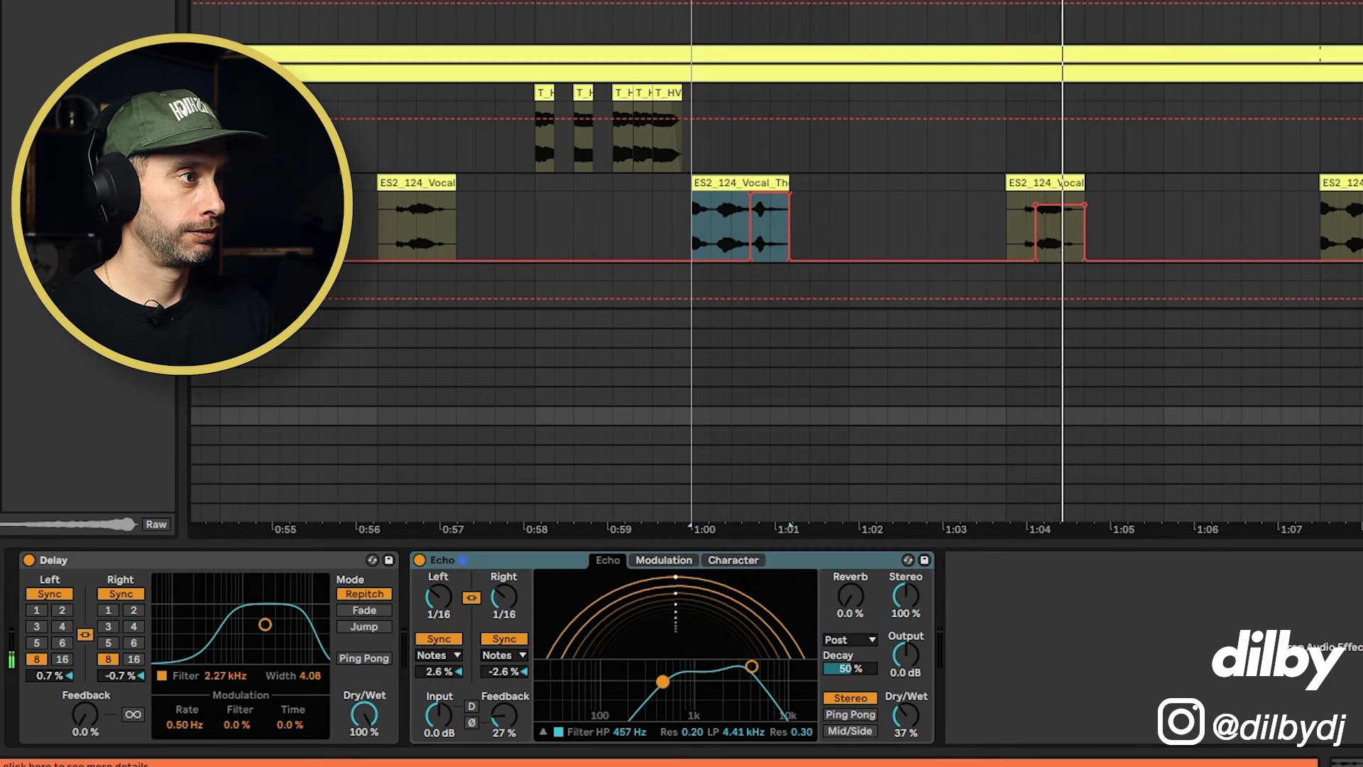
key("space")
Play the whole arrangement from 33.1.1 to hear the vocal delay throws in the full mix
scroll(1012, 211, "down", 10)
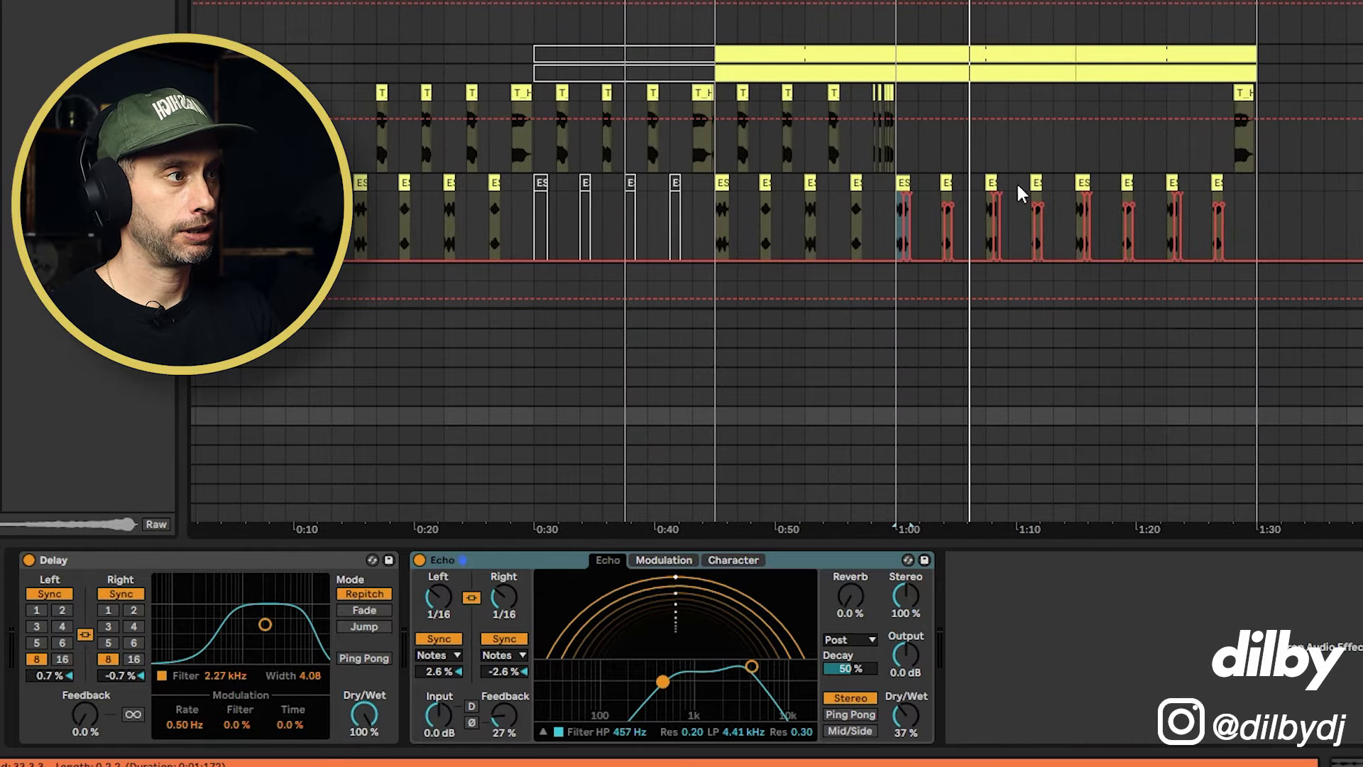
left_click(896, 147)
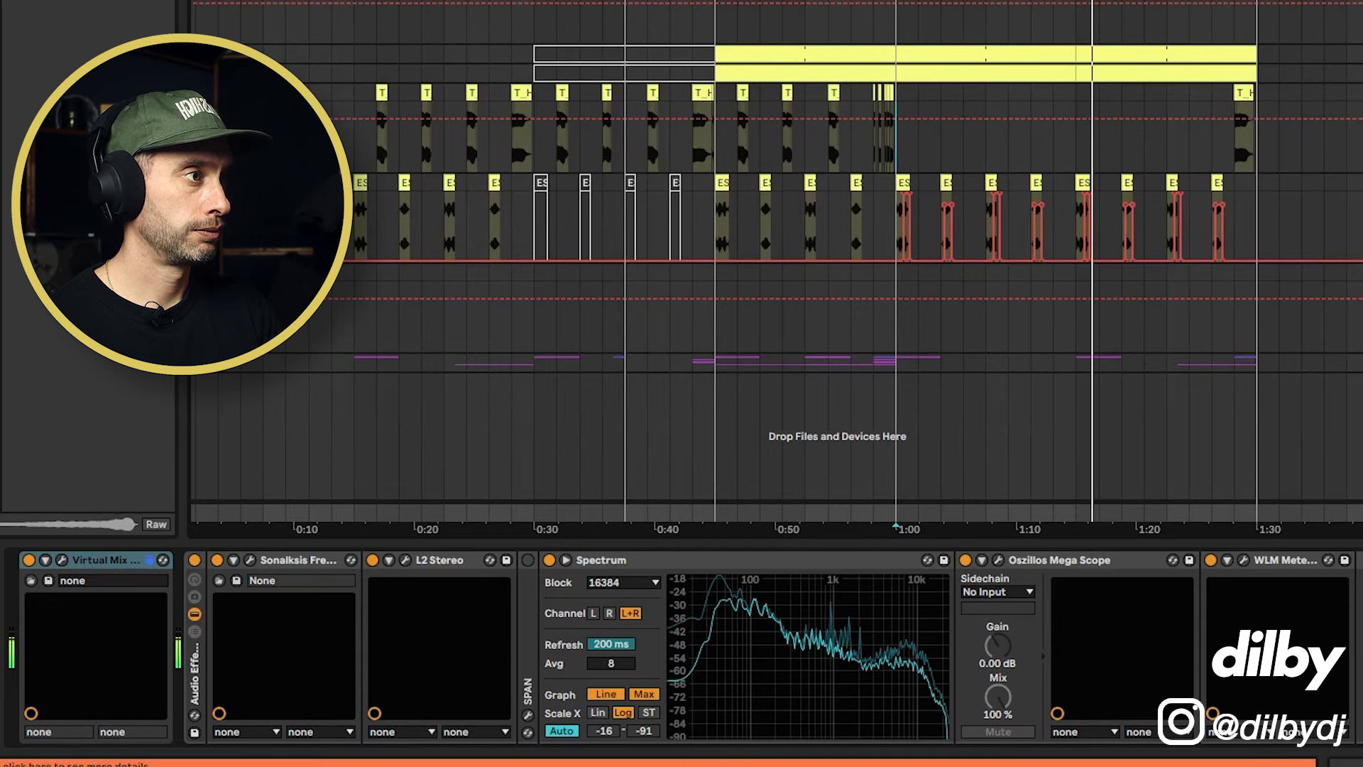
key("space")
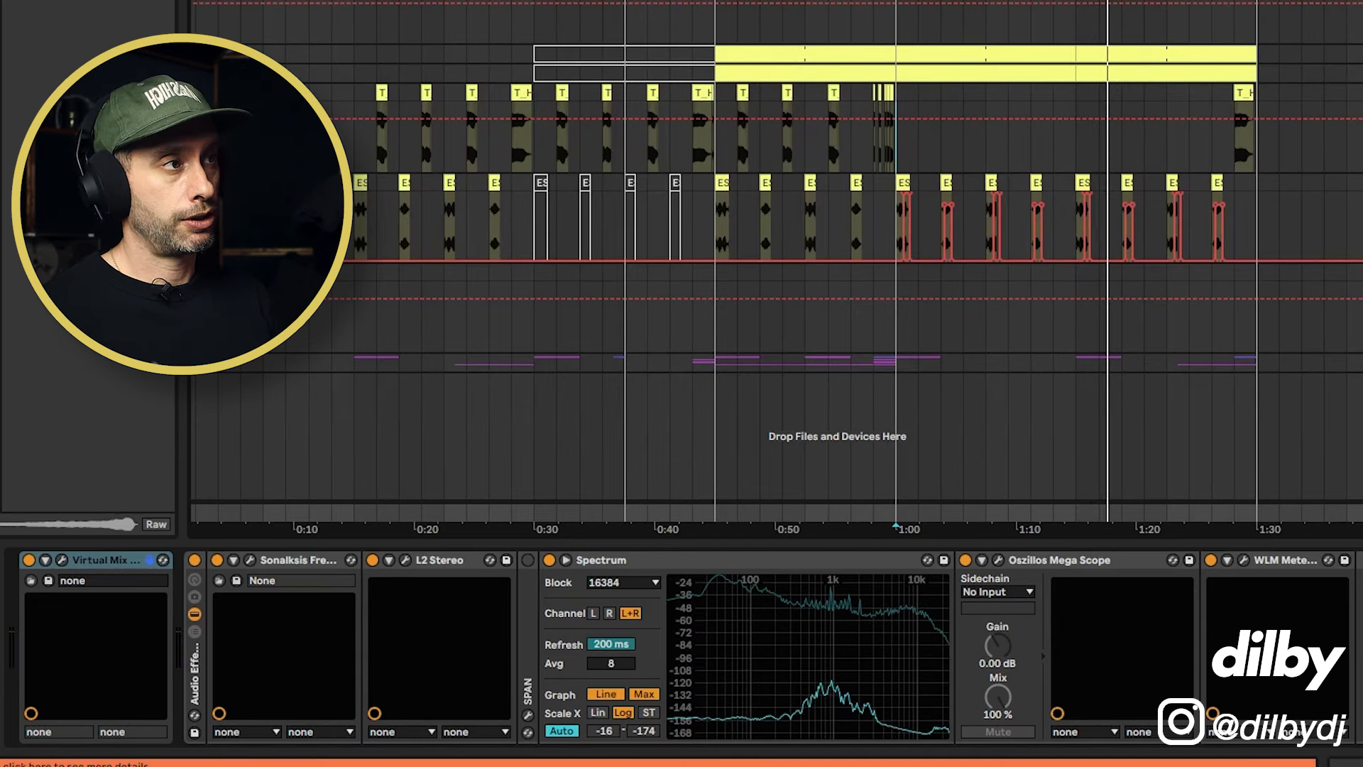